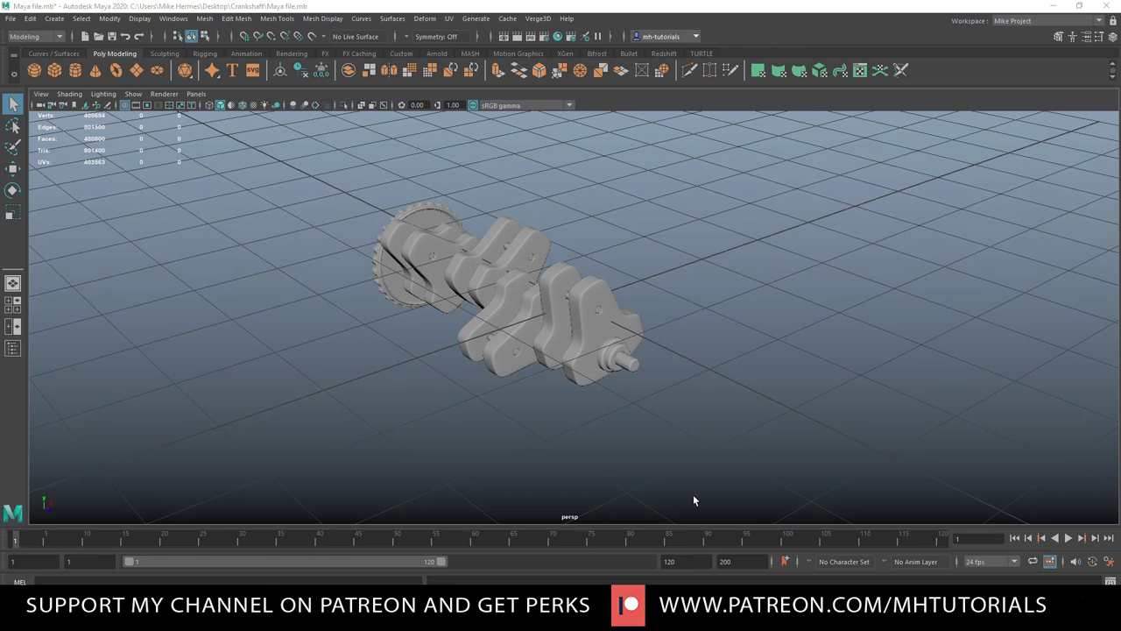
# - Start the Insert Edge Loop Tool on the central shaft in the side view, with position maintained at equal distance from edge
pyautogui.keyDown('alt'); pyautogui.moveTo(813, 419); pyautogui.dragTo(618, 393); pyautogui.keyUp('alt')
pyautogui.keyDown('alt'); pyautogui.moveTo(430, 453); pyautogui.dragTo(613, 469); pyautogui.keyUp('alt')
pyautogui.keyDown('alt'); pyautogui.moveTo(696, 433); pyautogui.dragTo(531, 430); pyautogui.keyUp('alt')
pyautogui.click(13, 303)
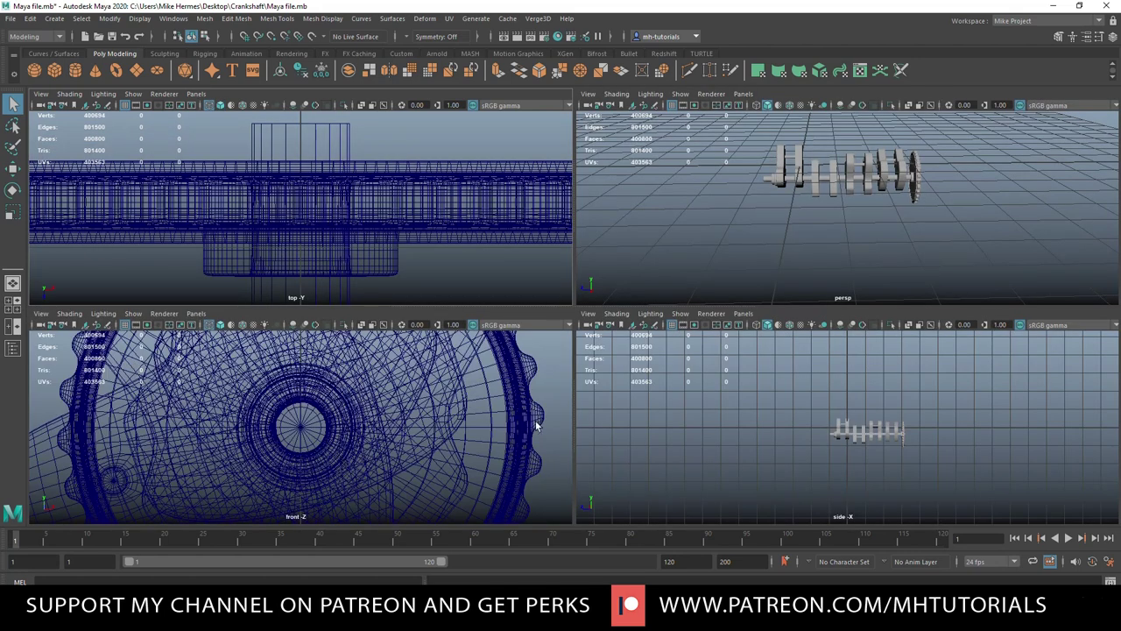
pyautogui.press('space')
pyautogui.scroll(5, 591, 431)
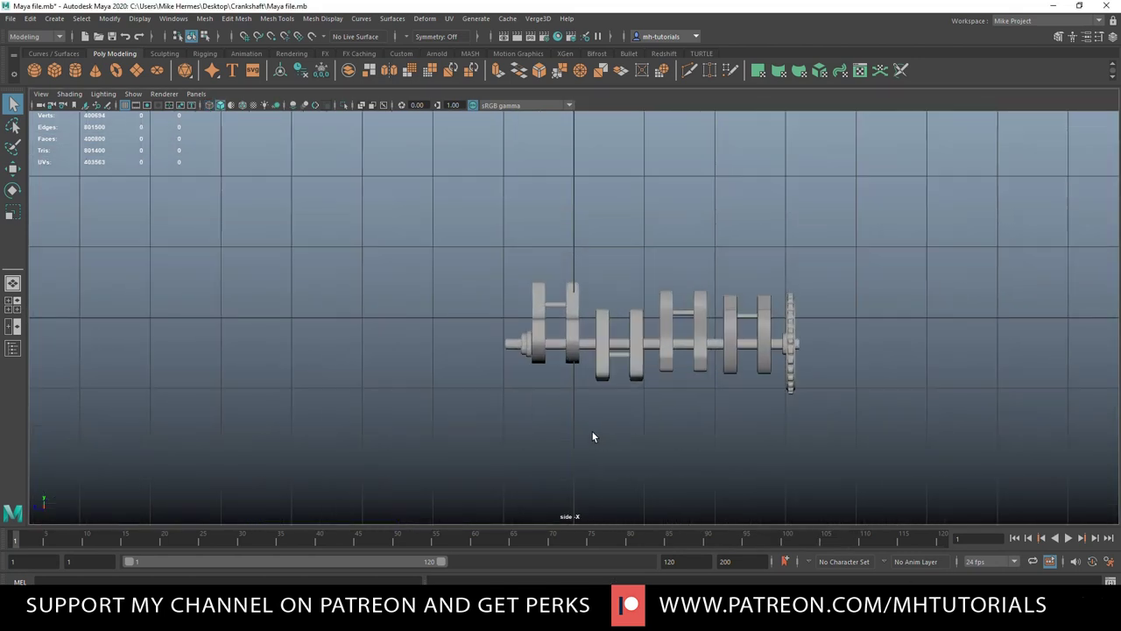
pyautogui.scroll(1, 565, 411)
pyautogui.keyDown('alt'); pyautogui.moveTo(550, 405); pyautogui.dragTo(391, 389, button='middle'); pyautogui.keyUp('alt')
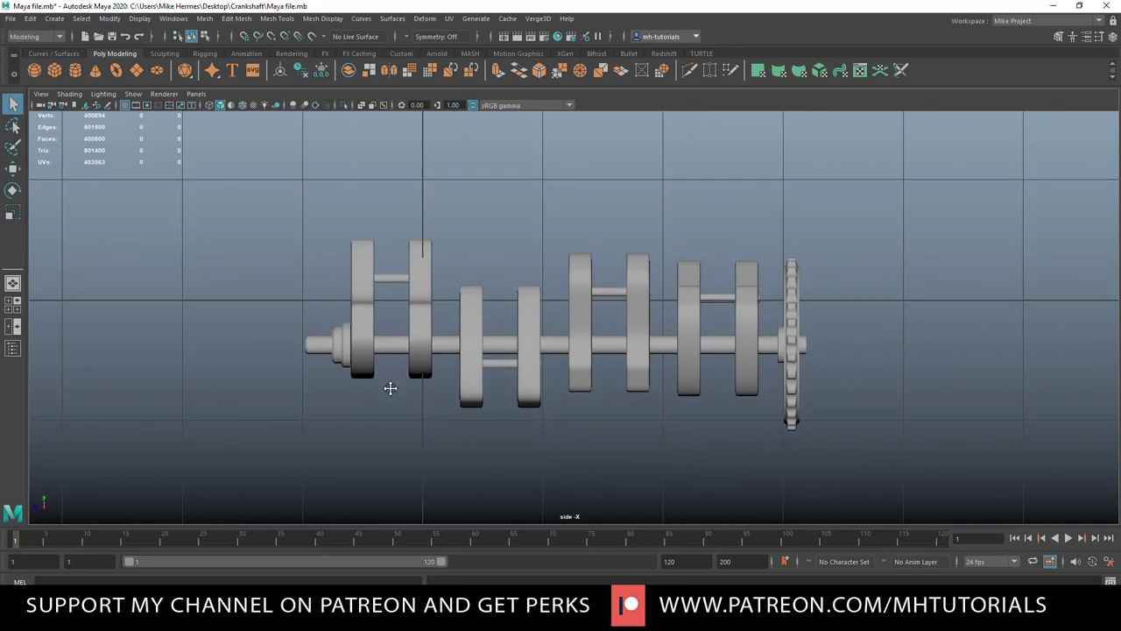
pyautogui.moveTo(386, 261); pyautogui.dragTo(391, 366)
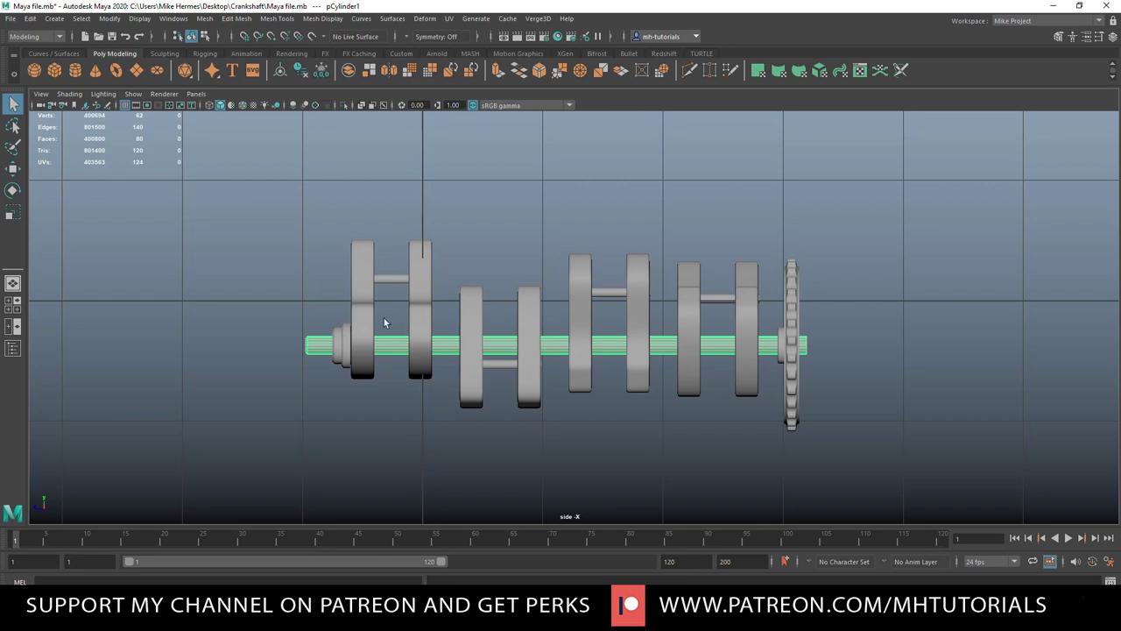
pyautogui.rightClick(317, 352)
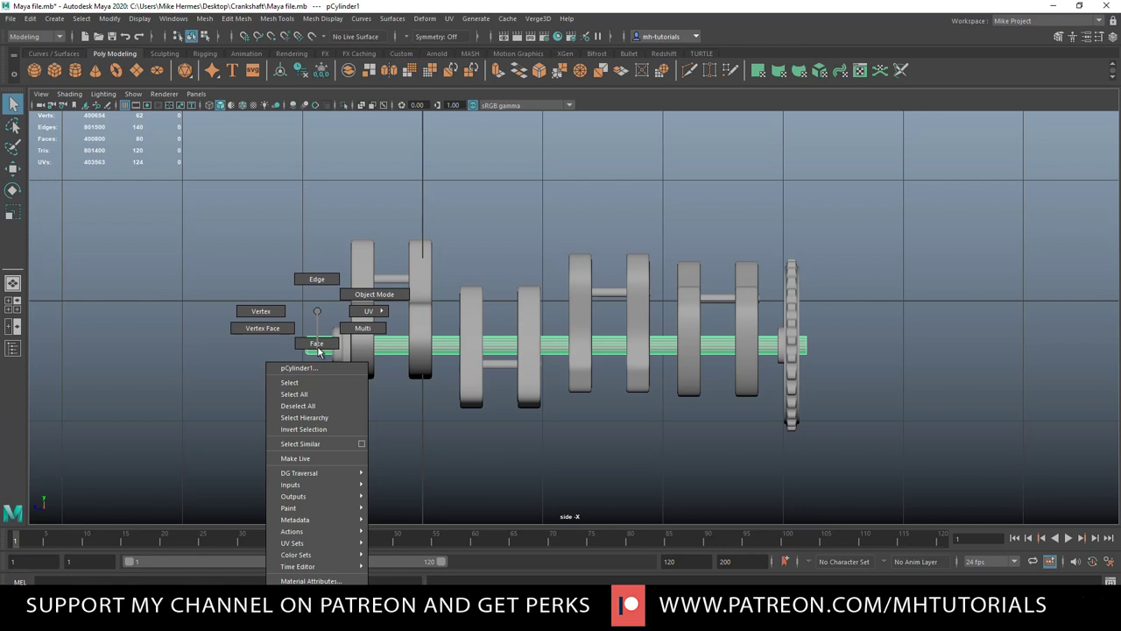
pyautogui.click(321, 281)
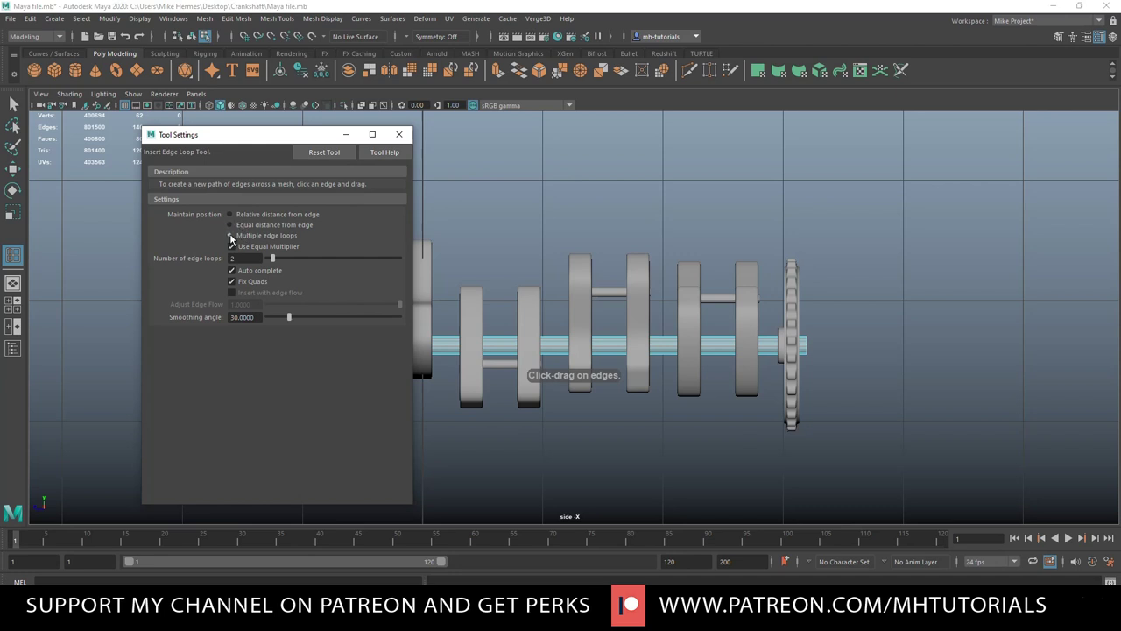
pyautogui.click(231, 225)
pyautogui.click(345, 135)
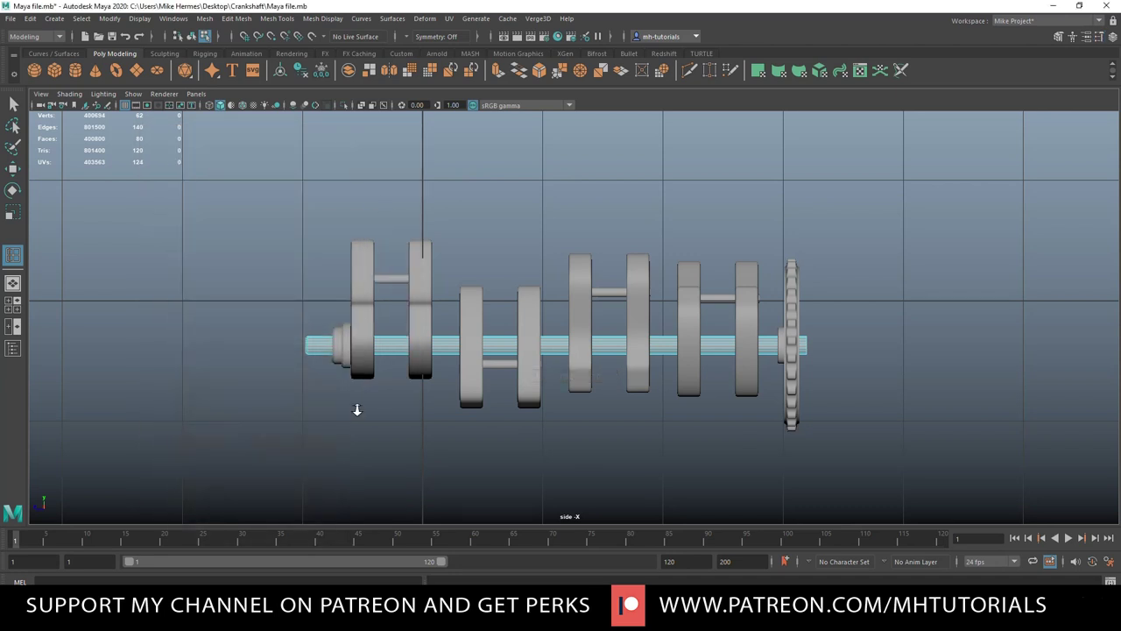
# - Insert edge loops on the shaft at the inner faces of the webs in all four crank web pairs
pyautogui.scroll(1, 358, 410)
pyautogui.moveTo(376, 346); pyautogui.dragTo(408, 352)
pyautogui.moveTo(486, 348); pyautogui.dragTo(524, 357)
pyautogui.moveTo(612, 346); pyautogui.dragTo(757, 358)
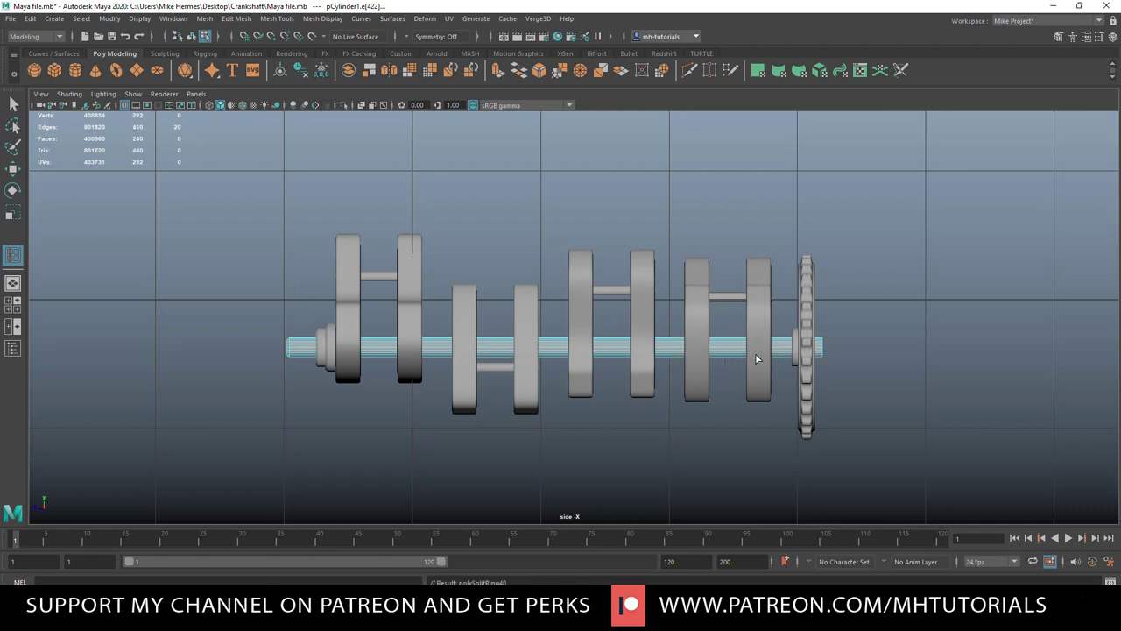
# - Delete the shaft faces spanning the gap between the two webs of each of the four crank web pairs
pyautogui.press('q')
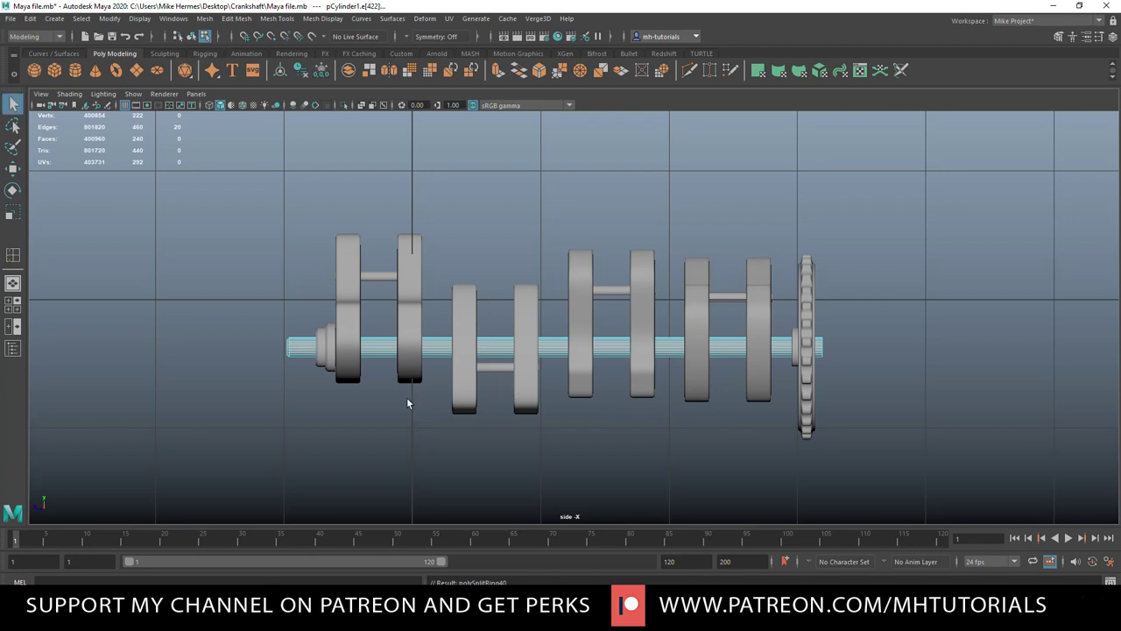
pyautogui.moveTo(379, 426); pyautogui.dragTo(391, 349, button='right')
pyautogui.moveTo(380, 322); pyautogui.dragTo(376, 384)
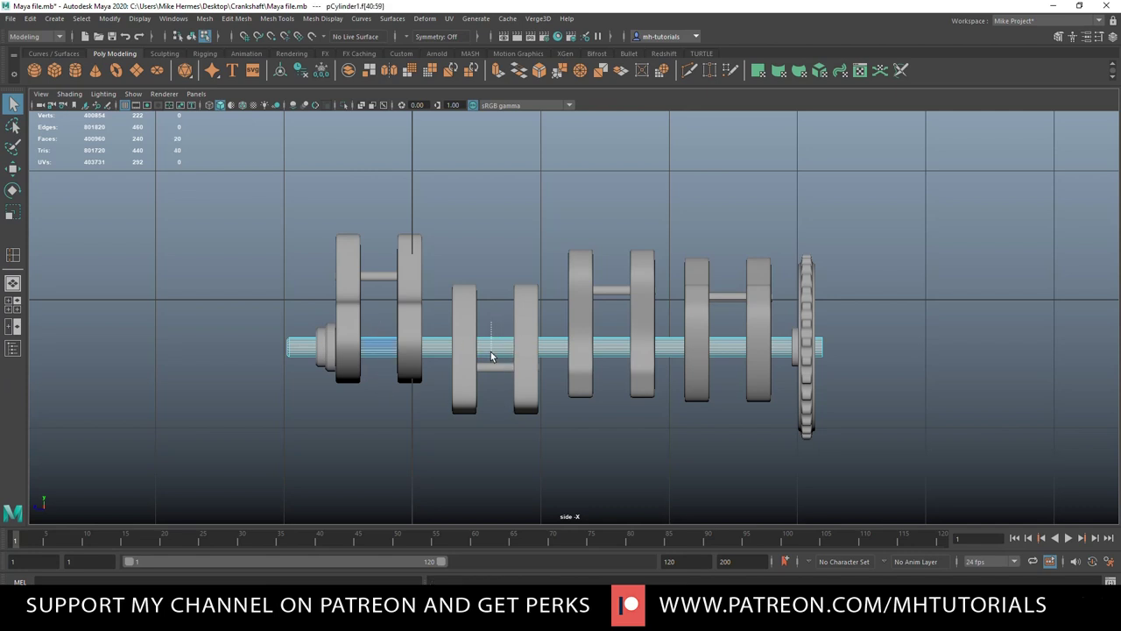
pyautogui.keyDown('shift'); pyautogui.moveTo(617, 324); pyautogui.dragTo(610, 384); pyautogui.keyUp('shift')
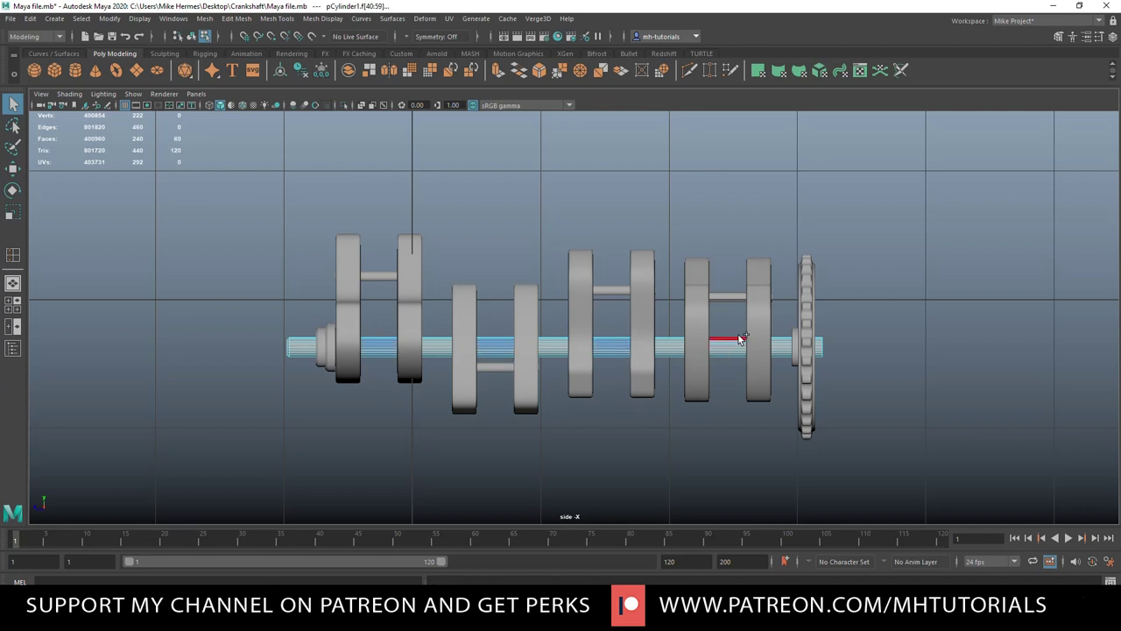
pyautogui.keyDown('shift'); pyautogui.moveTo(732, 381); pyautogui.dragTo(735, 383); pyautogui.keyUp('shift')
pyautogui.press('Delete')
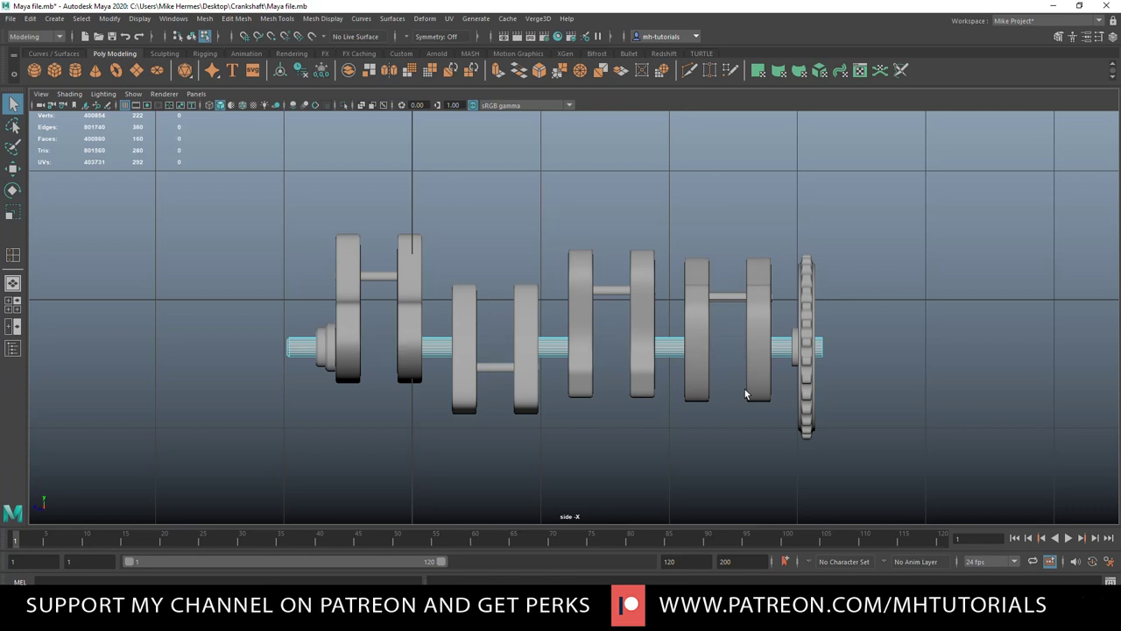
# - Return the cut shaft to Object Mode in the perspective view and check its pivot position in the front view
pyautogui.click(17, 307)
pyautogui.press('space')
pyautogui.keyDown('alt'); pyautogui.moveTo(637, 308); pyautogui.dragTo(671, 313); pyautogui.keyUp('alt')
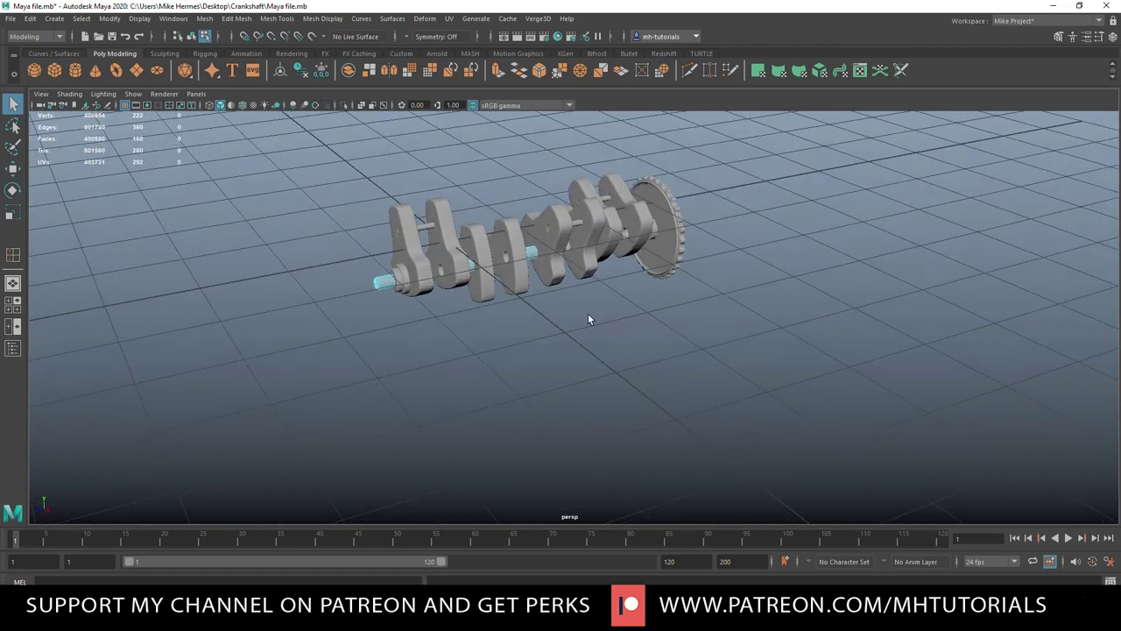
pyautogui.scroll(3, 580, 318)
pyautogui.keyDown('alt'); pyautogui.moveTo(527, 330); pyautogui.dragTo(643, 362, button='middle'); pyautogui.keyUp('alt')
pyautogui.scroll(1, 646, 365)
pyautogui.keyDown('alt'); pyautogui.moveTo(645, 365); pyautogui.dragTo(676, 366); pyautogui.keyUp('alt')
pyautogui.moveTo(447, 313); pyautogui.dragTo(478, 299, button='right')
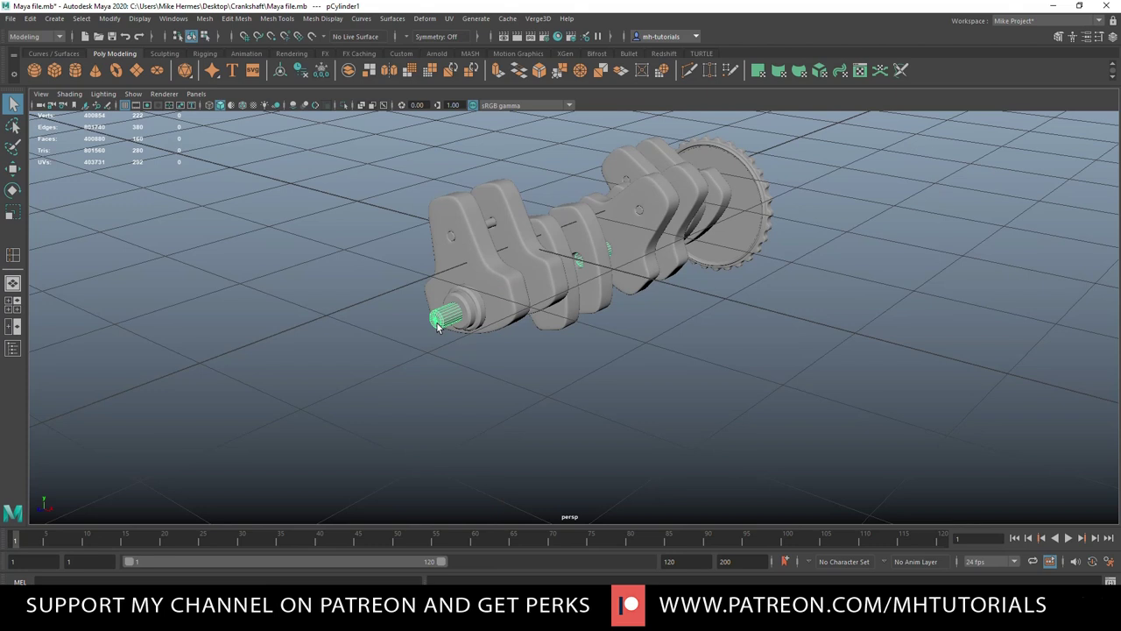
pyautogui.press('w')
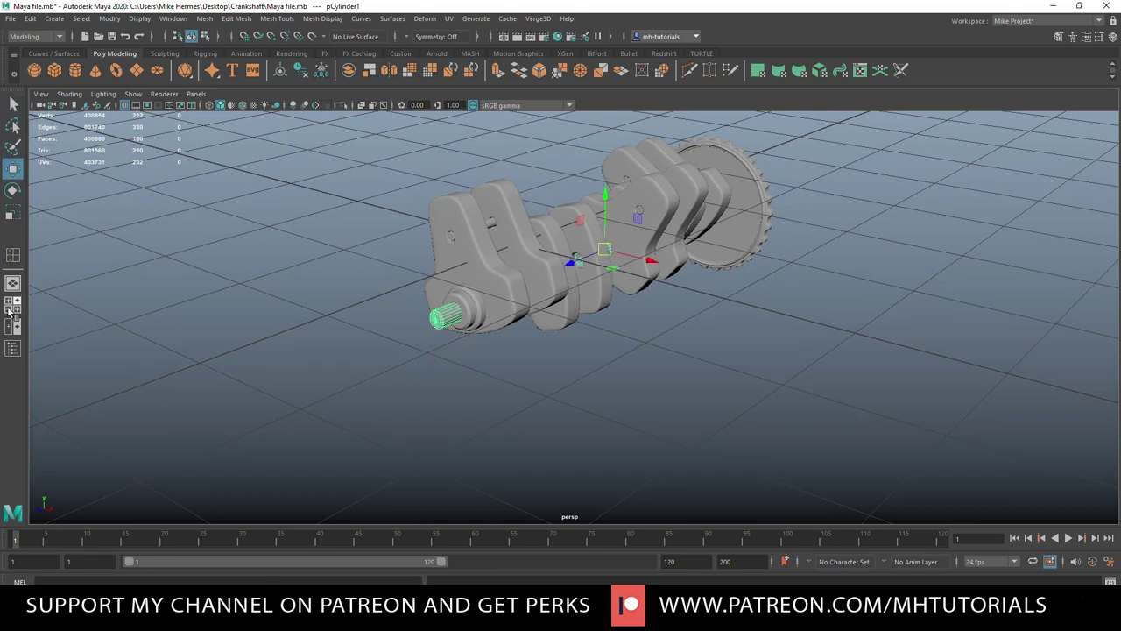
pyautogui.click(14, 305)
pyautogui.press('space')
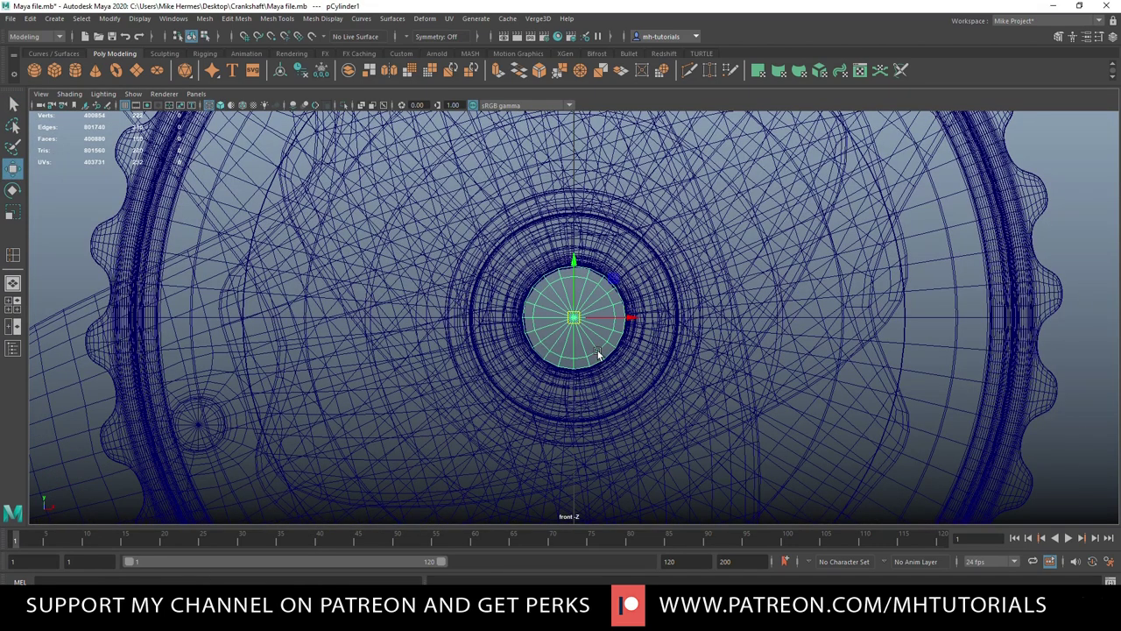
pyautogui.keyDown('alt'); pyautogui.moveTo(484, 351); pyautogui.dragTo(324, 394, button='right'); pyautogui.keyUp('alt')
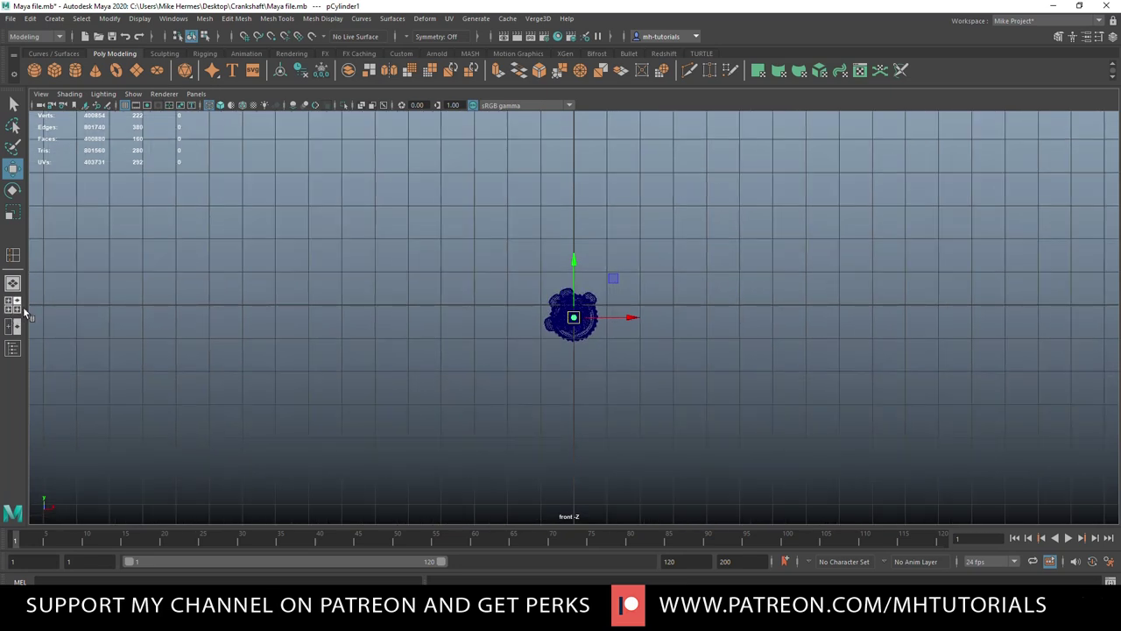
# - Combine the toothed ring with its inner disc into one mesh and check the mesh's pivot in the front view
pyautogui.click(13, 305)
pyautogui.press('space')
pyautogui.keyDown('alt'); pyautogui.moveTo(938, 277); pyautogui.dragTo(796, 297); pyautogui.keyUp('alt')
pyautogui.click(907, 332)
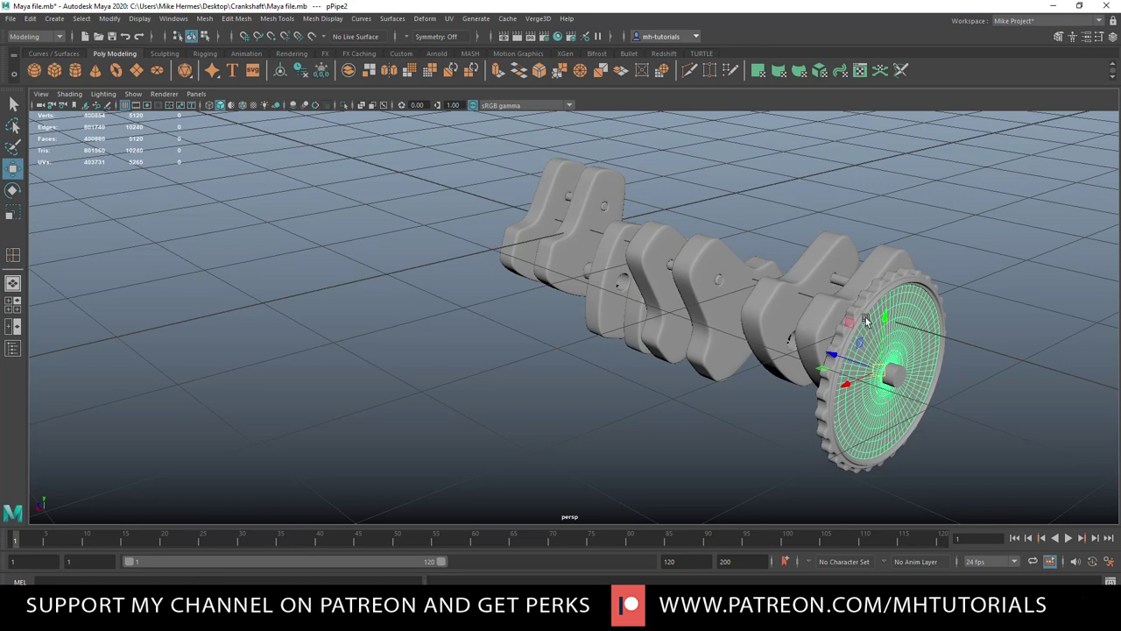
pyautogui.click(919, 281)
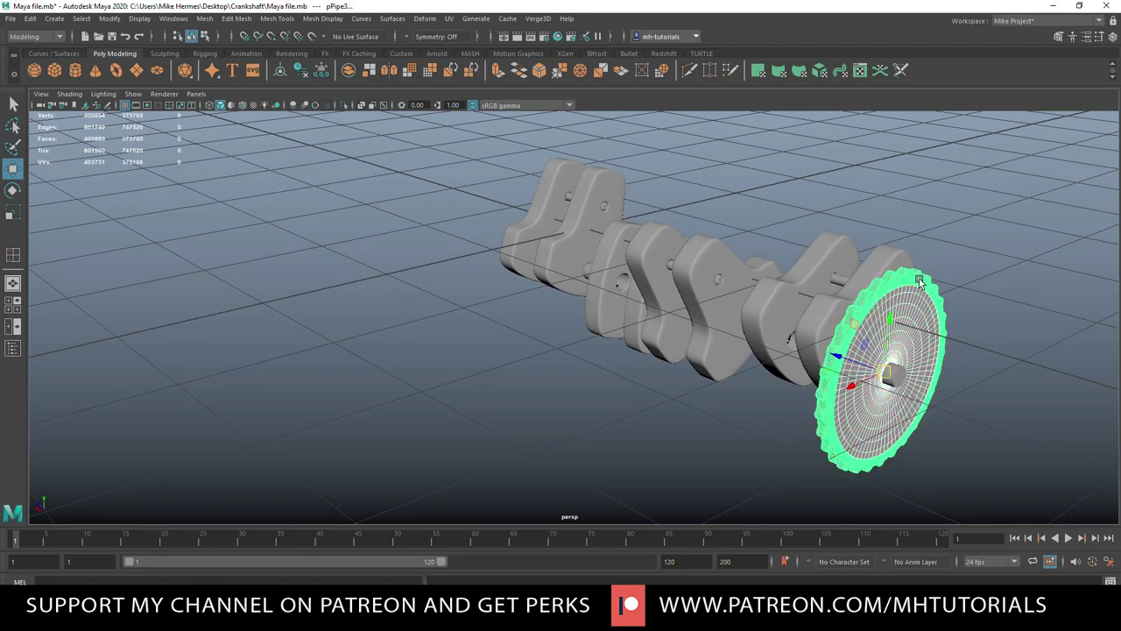
pyautogui.click(204, 19)
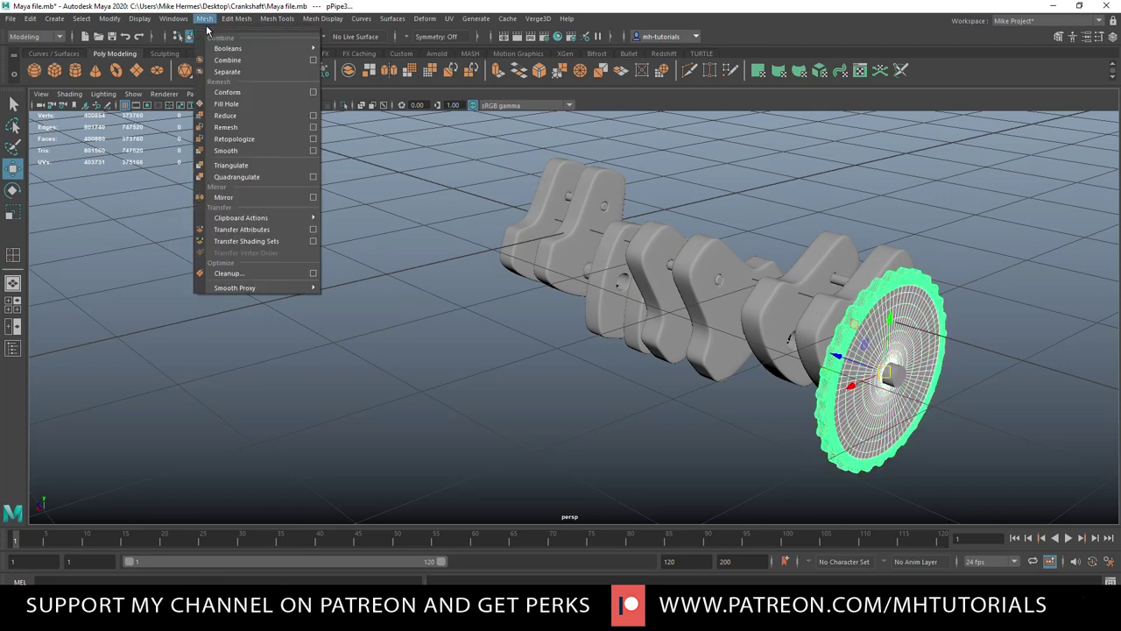
pyautogui.click(248, 61)
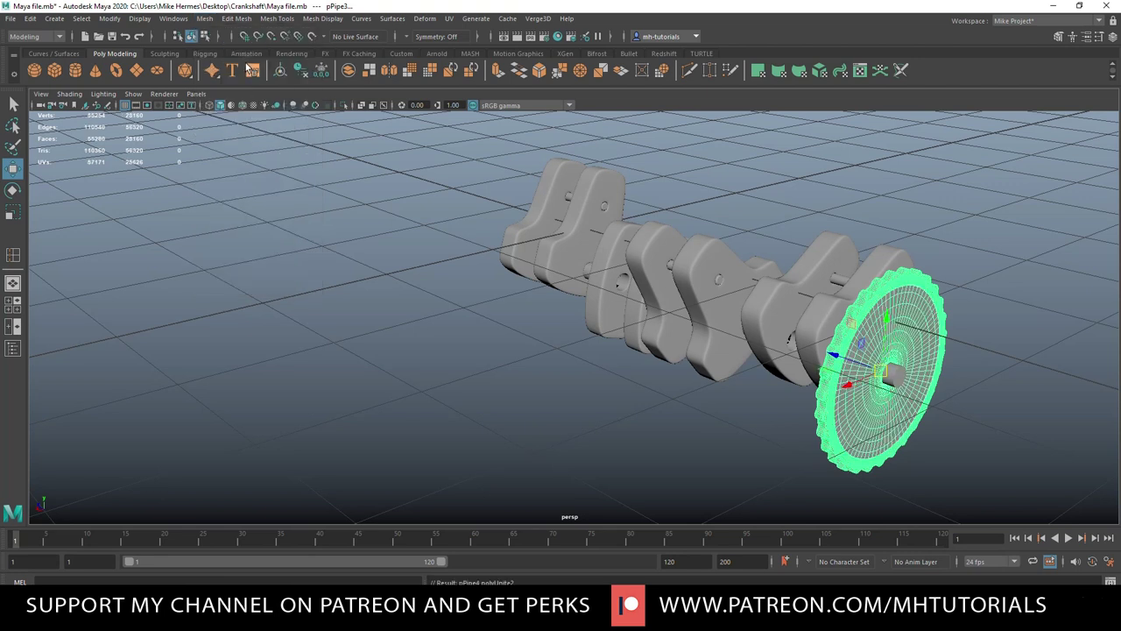
pyautogui.click(12, 305)
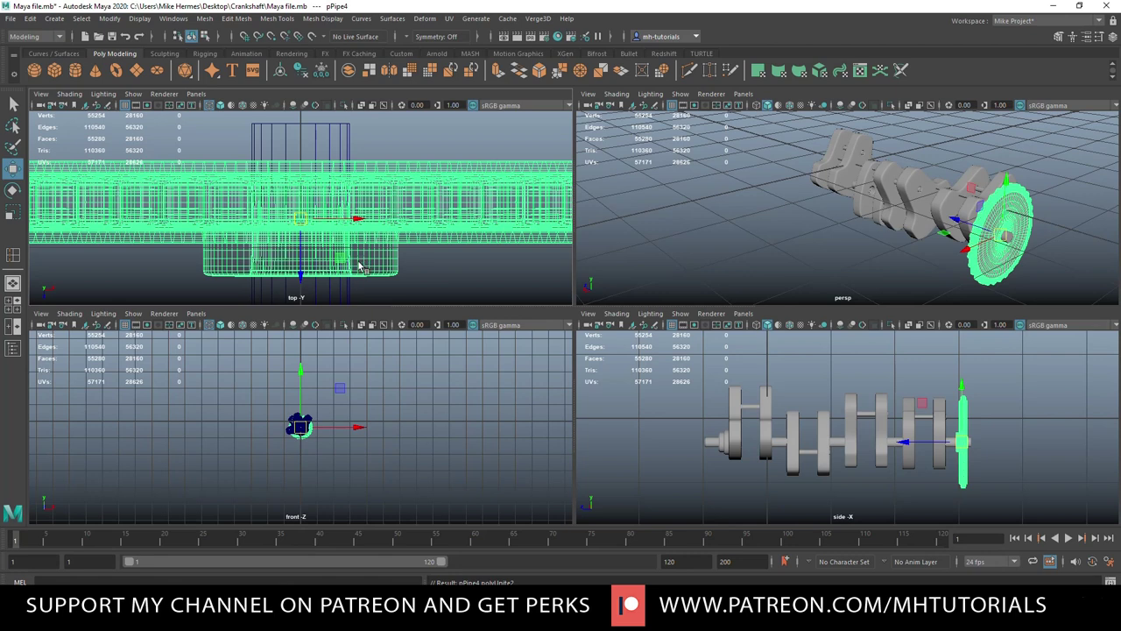
pyautogui.press('space')
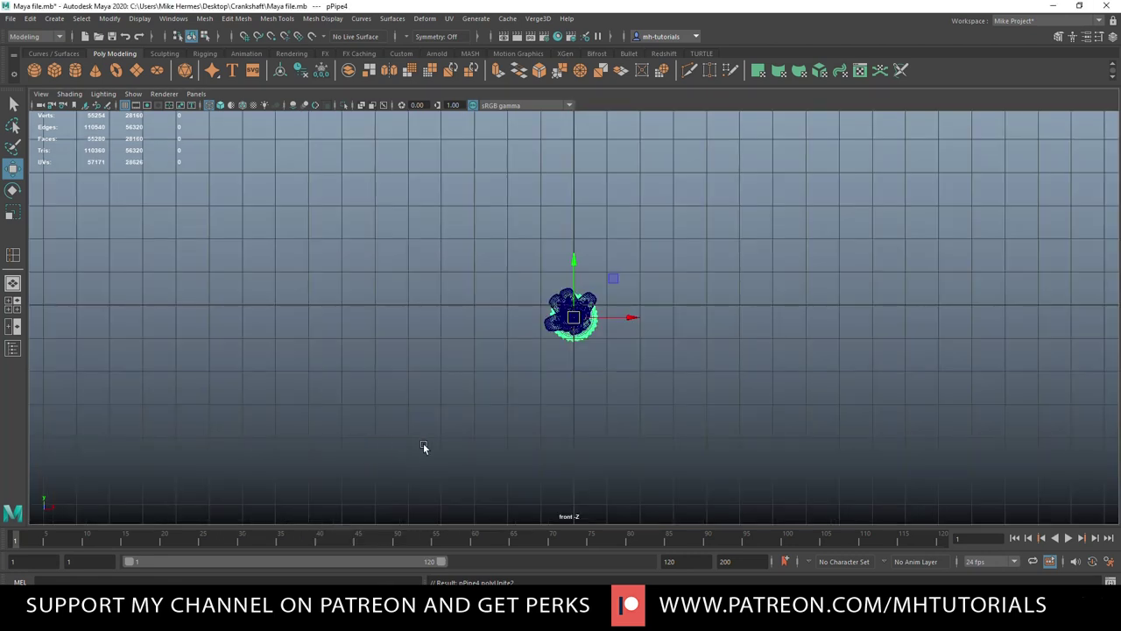
pyautogui.press('f')
pyautogui.scroll(3, 517, 414)
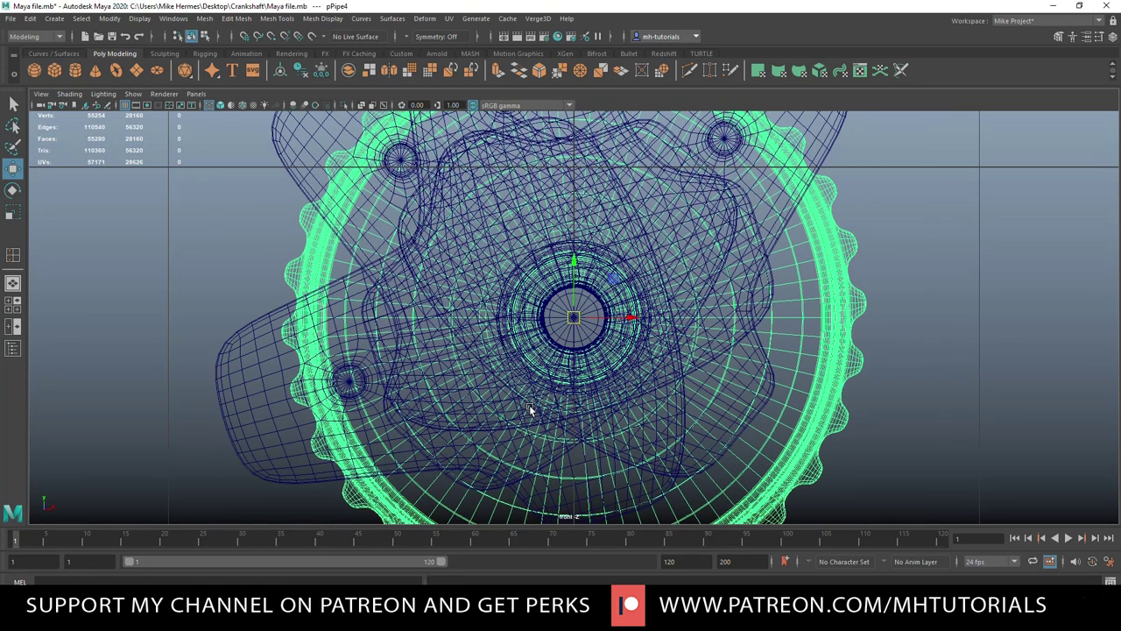
# - Combine the two crank webs nearest the toothed wheel and the pin between them into one mesh
pyautogui.click(14, 306)
pyautogui.press('space')
pyautogui.scroll(-4, 654, 325)
pyautogui.scroll(3, 655, 324)
pyautogui.keyDown('alt'); pyautogui.moveTo(653, 323); pyautogui.dragTo(751, 350); pyautogui.keyUp('alt')
pyautogui.moveTo(767, 188); pyautogui.dragTo(838, 242)
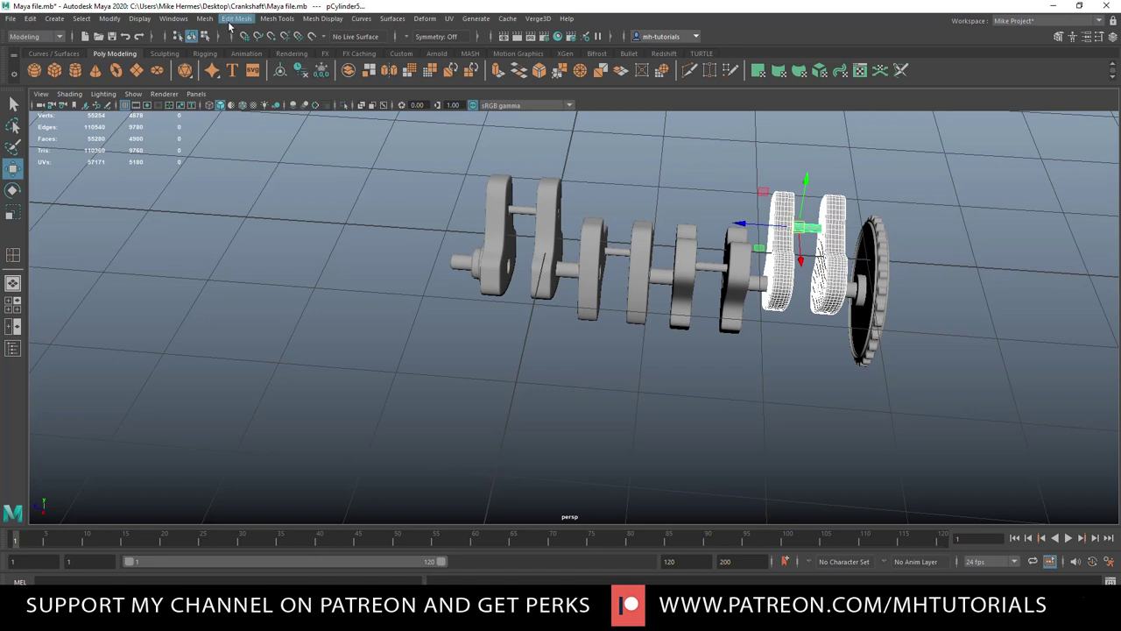
pyautogui.click(203, 19)
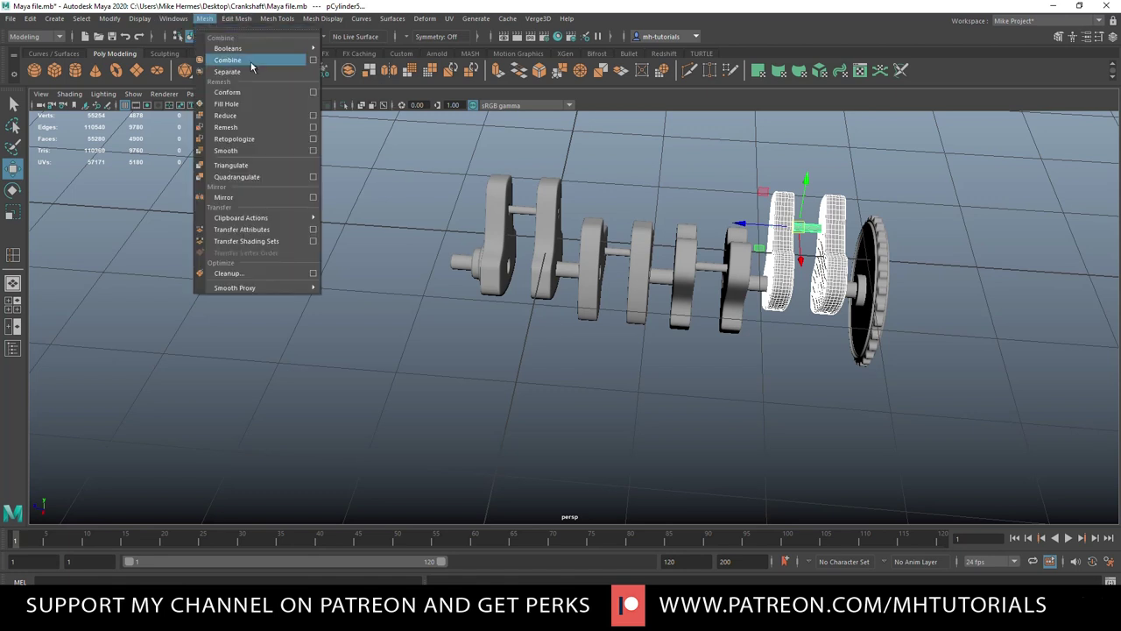
pyautogui.click(251, 61)
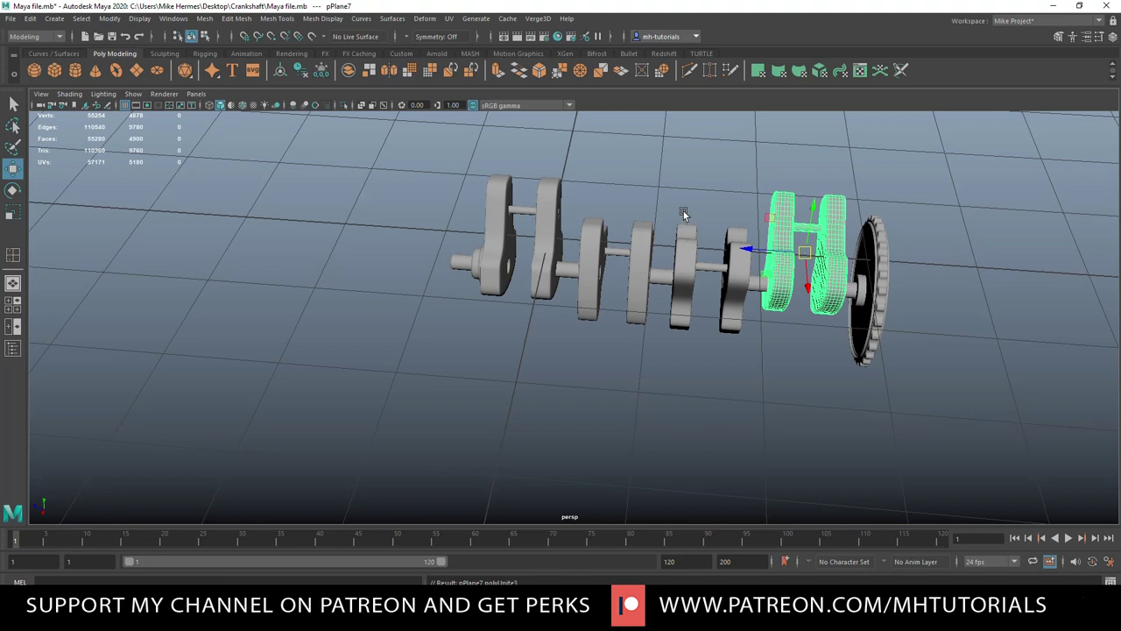
# - Combine each of the two middle crank web pairs with its connecting pin into its own single mesh
pyautogui.click(736, 250)
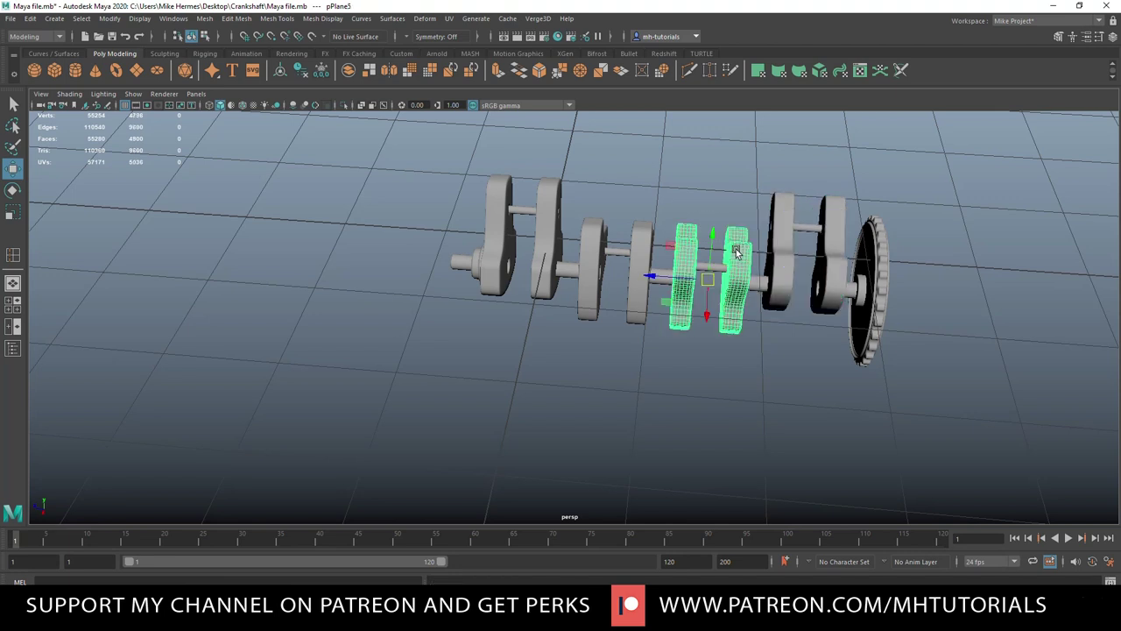
pyautogui.scroll(3, 708, 339)
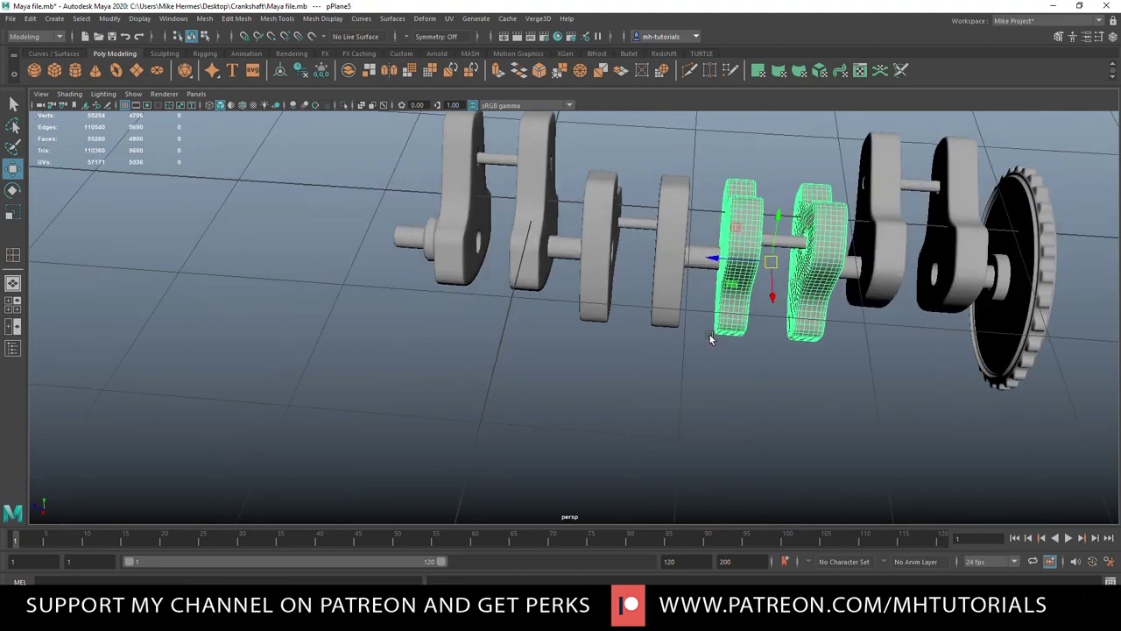
pyautogui.click(795, 243)
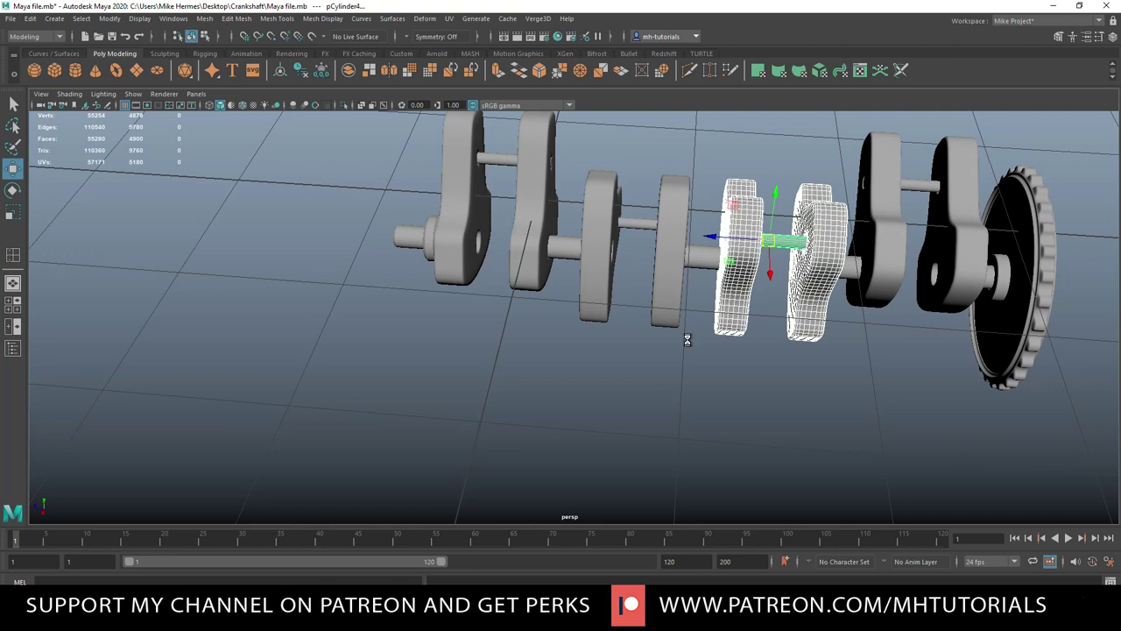
pyautogui.click(608, 224)
pyautogui.press('g')
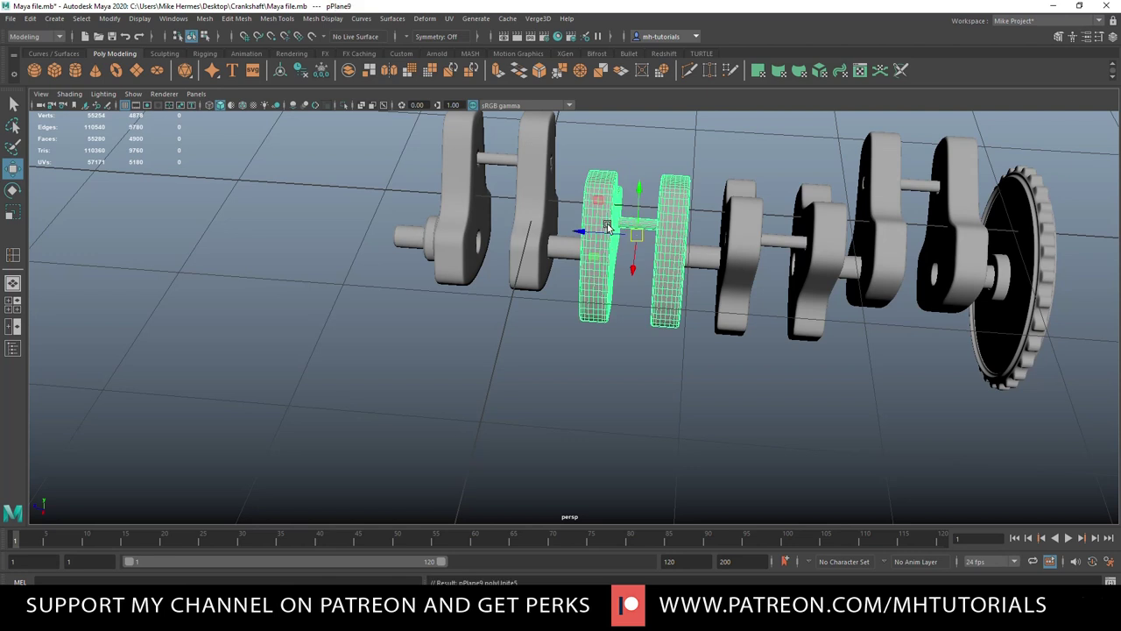
# - Combine the crank web pair farthest from the toothed wheel with its connecting pin
pyautogui.scroll(-1, 551, 219)
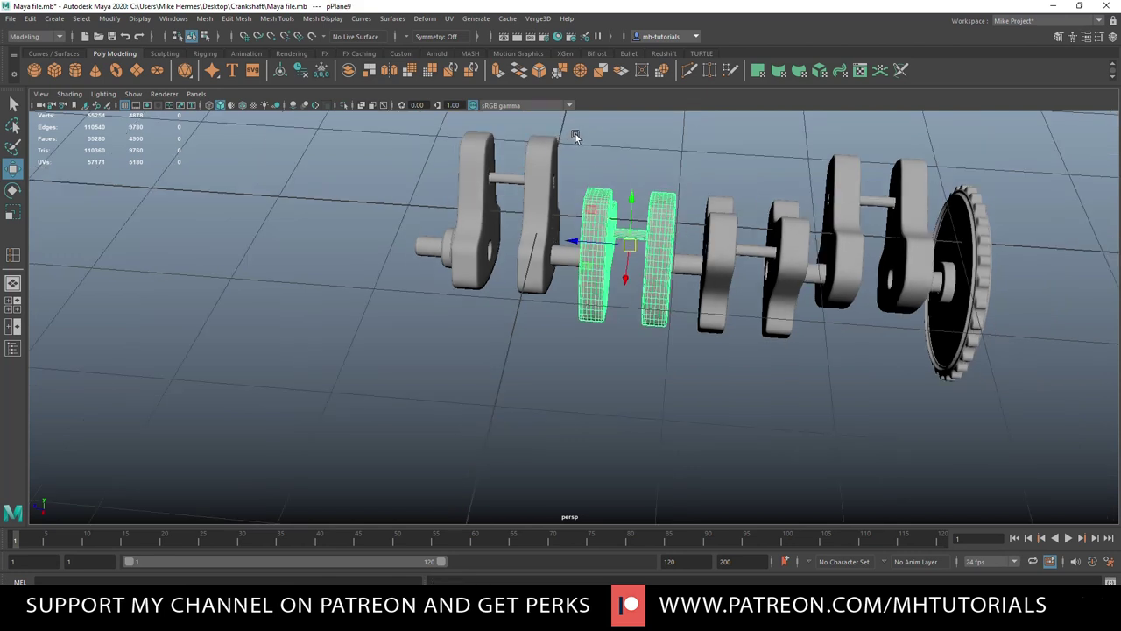
pyautogui.click(448, 191)
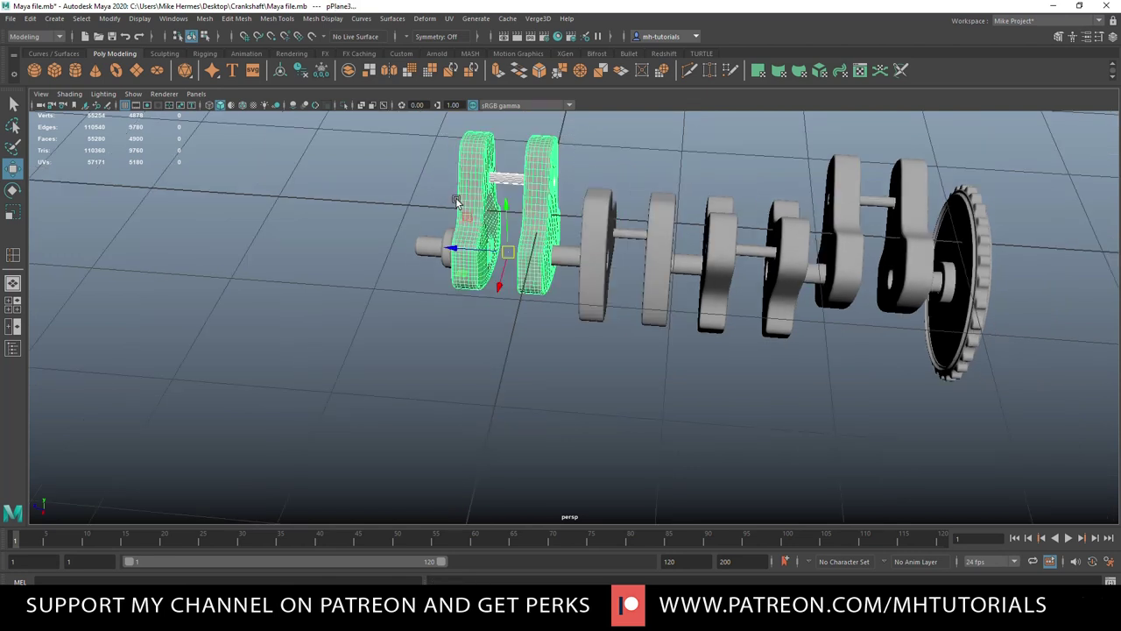
pyautogui.hotkey('ctrl', 'shift', 'c')
# - Select each combined crank web pair in turn to check that its webs and pin form one mesh
pyautogui.keyDown('alt'); pyautogui.moveTo(671, 293); pyautogui.dragTo(658, 272); pyautogui.keyUp('alt')
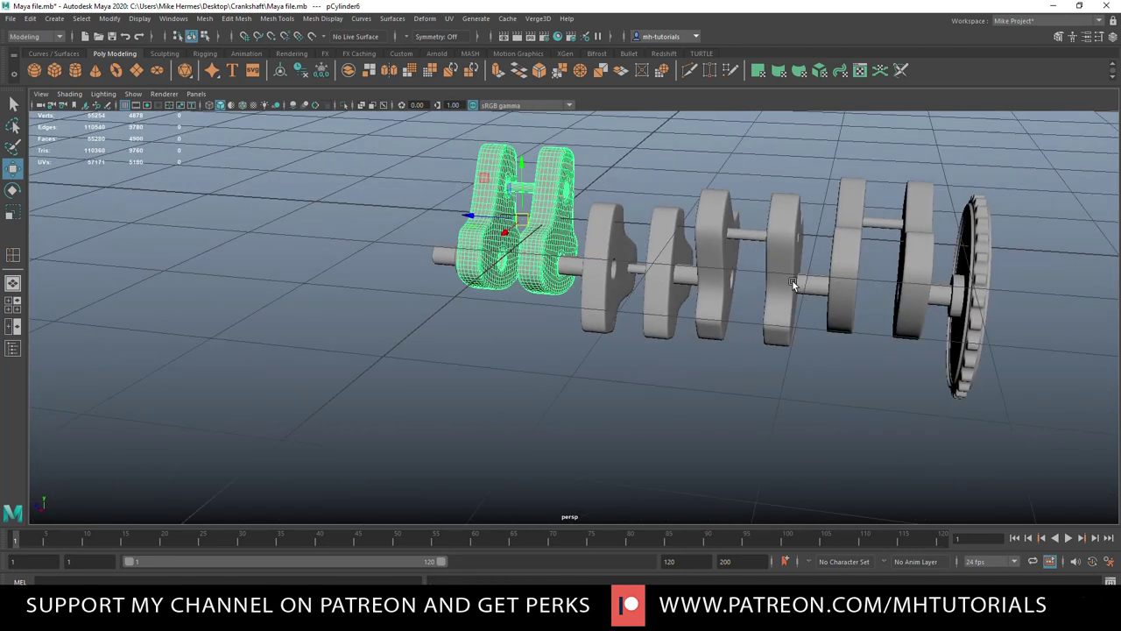
pyautogui.click(851, 248)
pyautogui.click(735, 245)
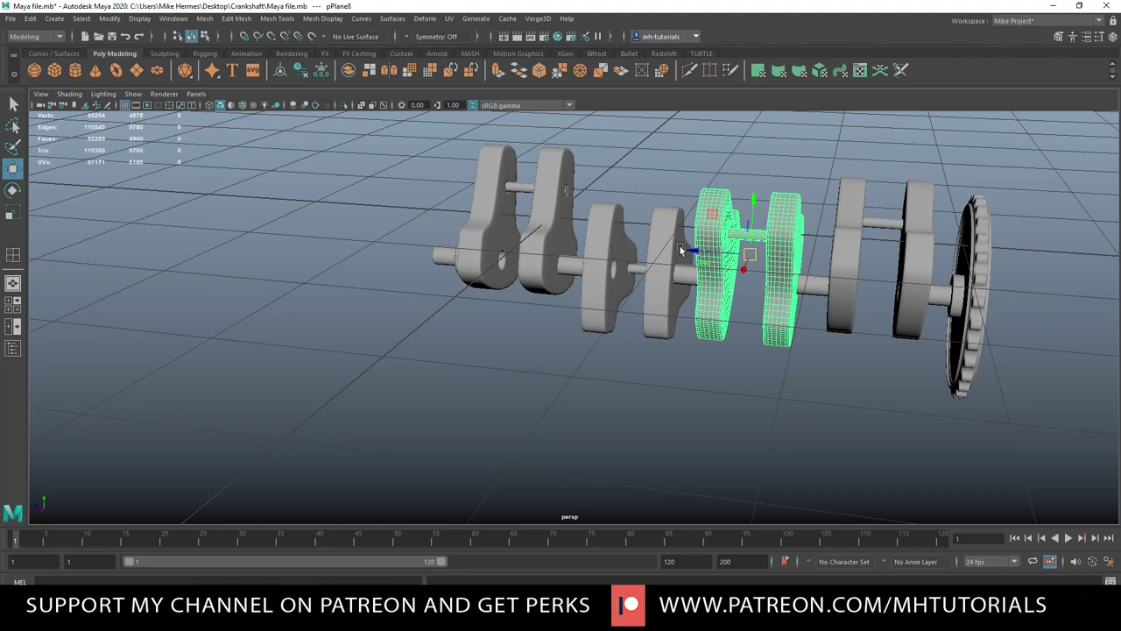
pyautogui.click(670, 249)
pyautogui.click(559, 224)
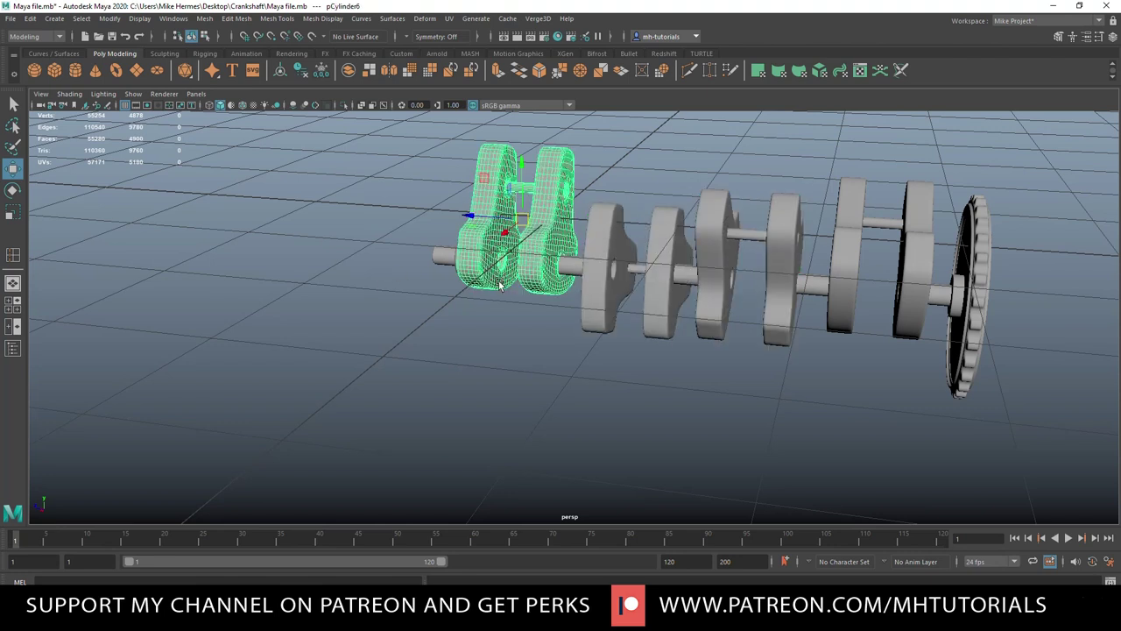
pyautogui.keyDown('alt'); pyautogui.moveTo(736, 355); pyautogui.dragTo(817, 346); pyautogui.keyUp('alt')
# - Move the pivot of the crank web pair nearest the toothed wheel onto the shaft's centre point in the front view
pyautogui.click(875, 257)
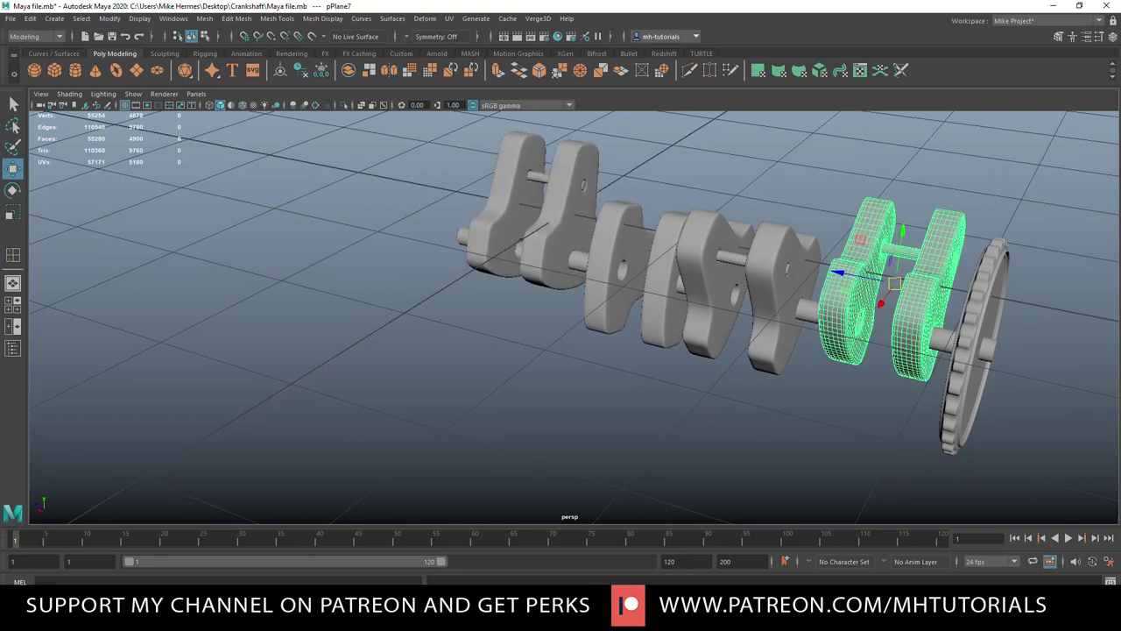
pyautogui.click(9, 309)
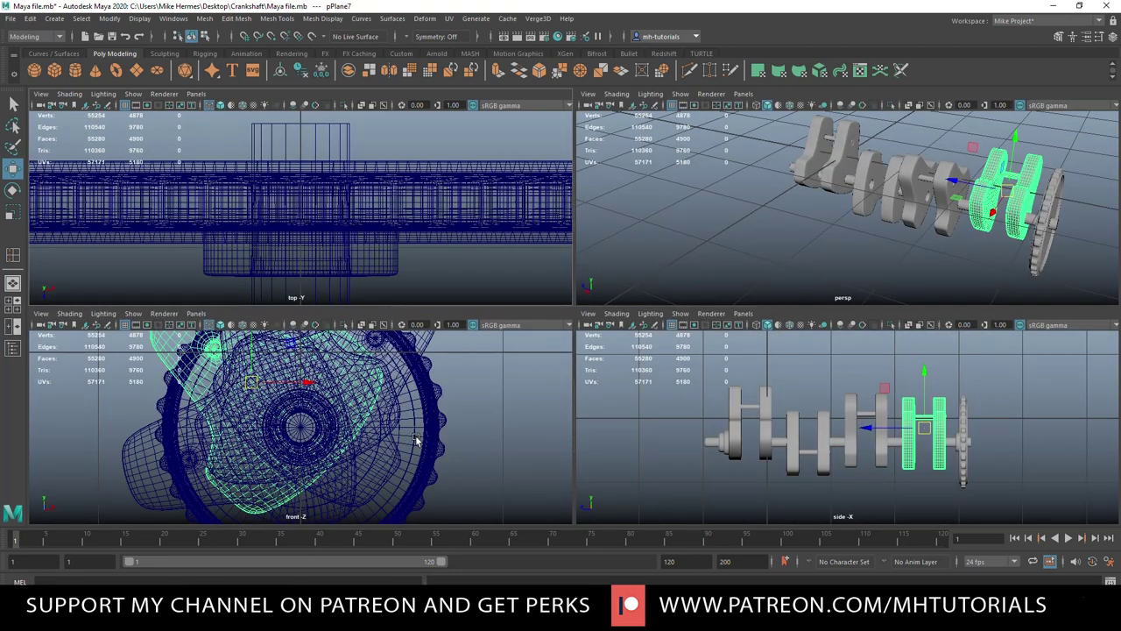
pyautogui.press('space')
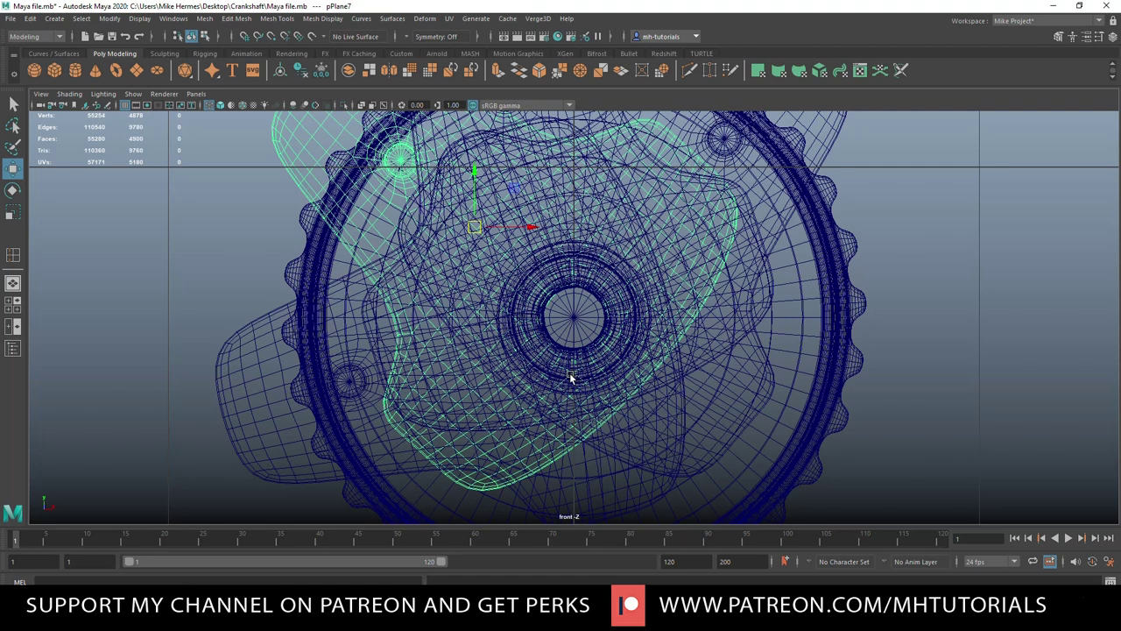
pyautogui.press('d')
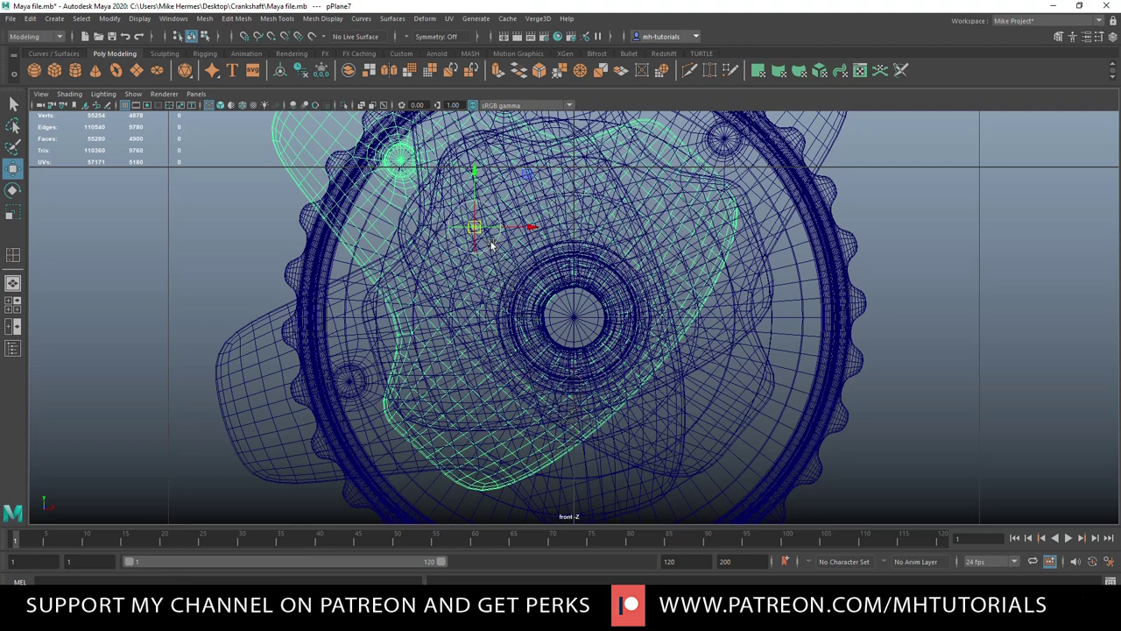
pyautogui.moveTo(476, 230); pyautogui.dragTo(572, 321)
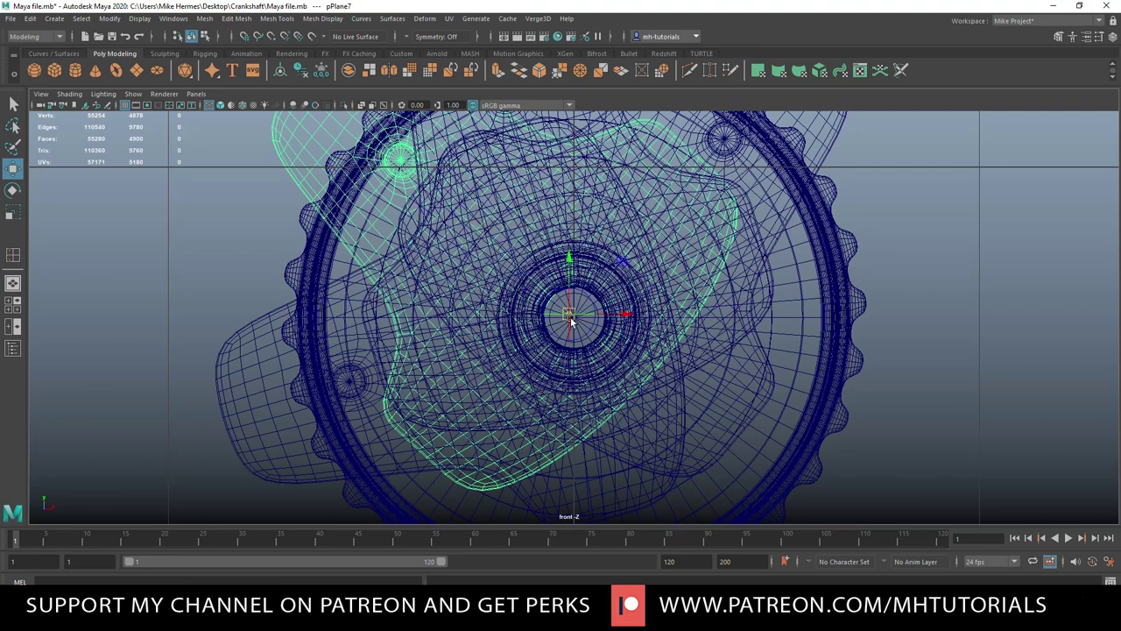
pyautogui.press('v')
pyautogui.moveTo(571, 316); pyautogui.dragTo(574, 319)
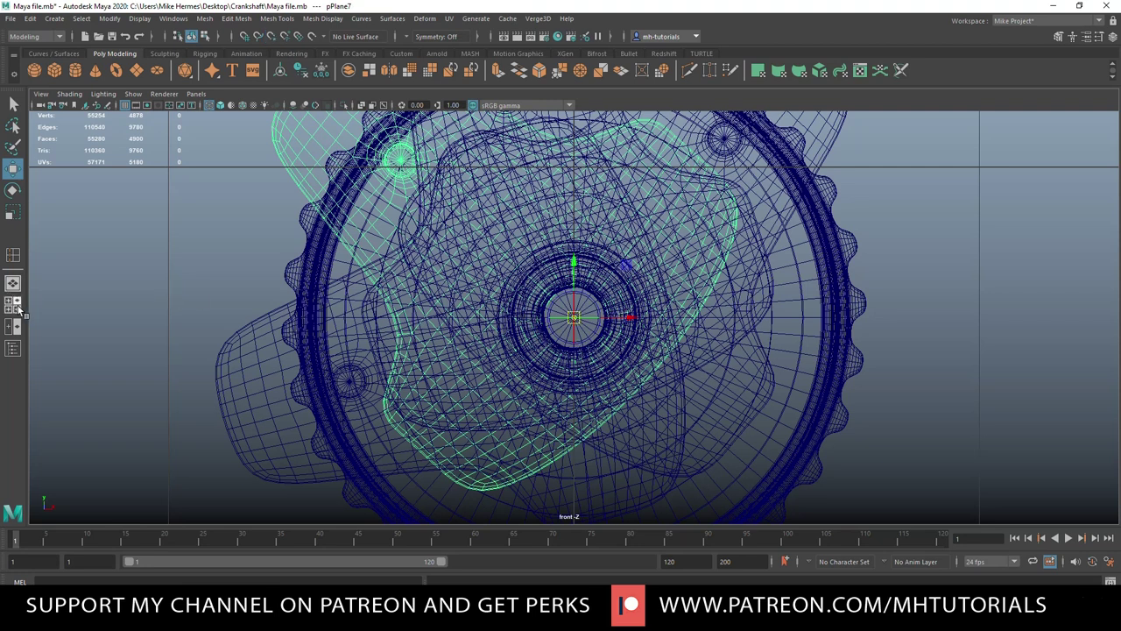
# - Shift that pair's pivot along the shaft in the side view until it sits midway between its two webs
pyautogui.click(16, 304)
pyautogui.press('space')
pyautogui.keyDown('alt'); pyautogui.moveTo(650, 316); pyautogui.dragTo(306, 318); pyautogui.keyUp('alt')
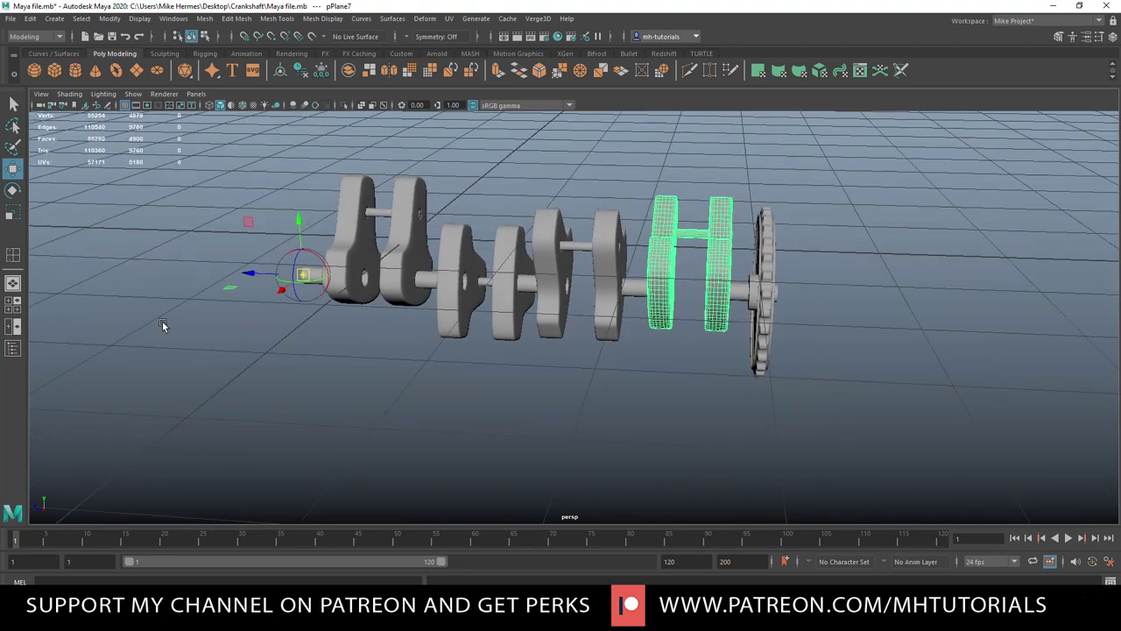
pyautogui.click(16, 304)
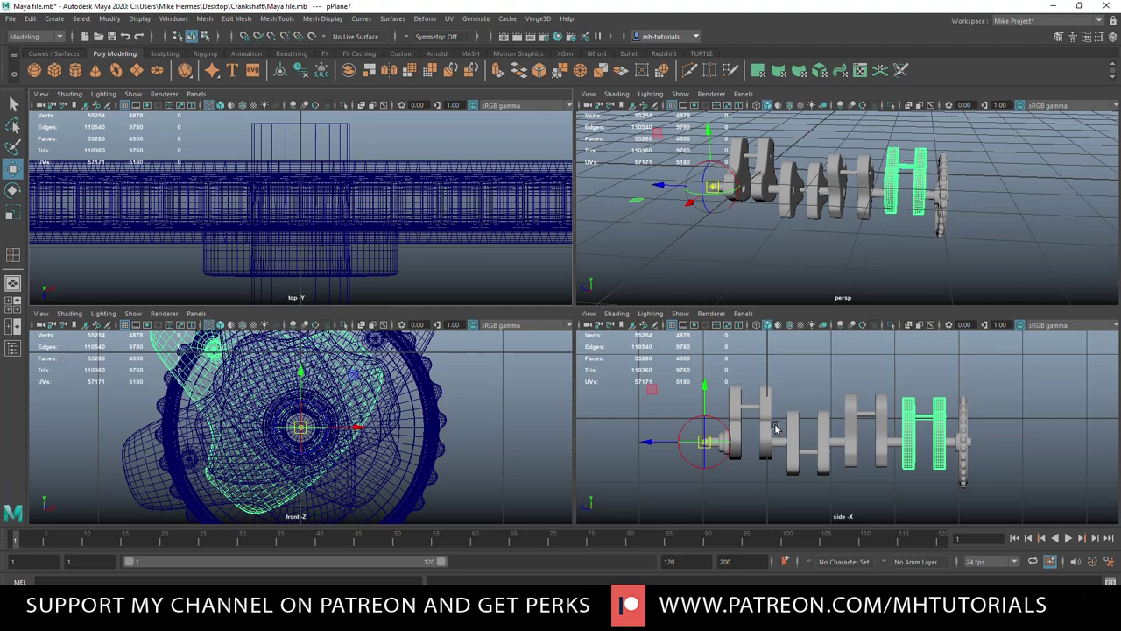
pyautogui.press('space')
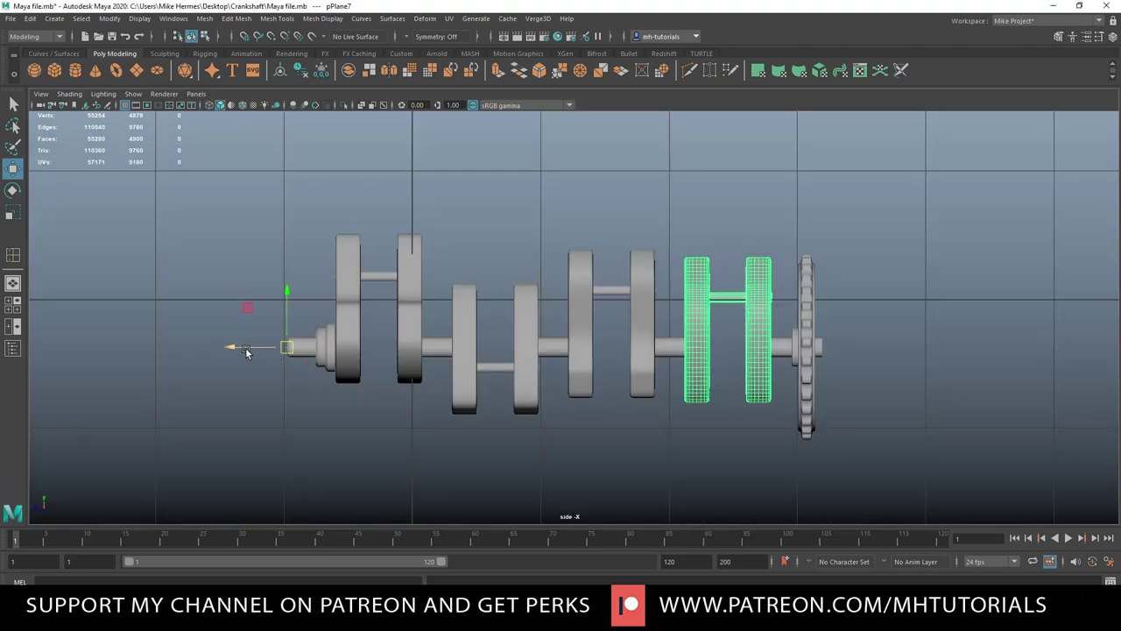
pyautogui.moveTo(240, 349); pyautogui.dragTo(400, 362)
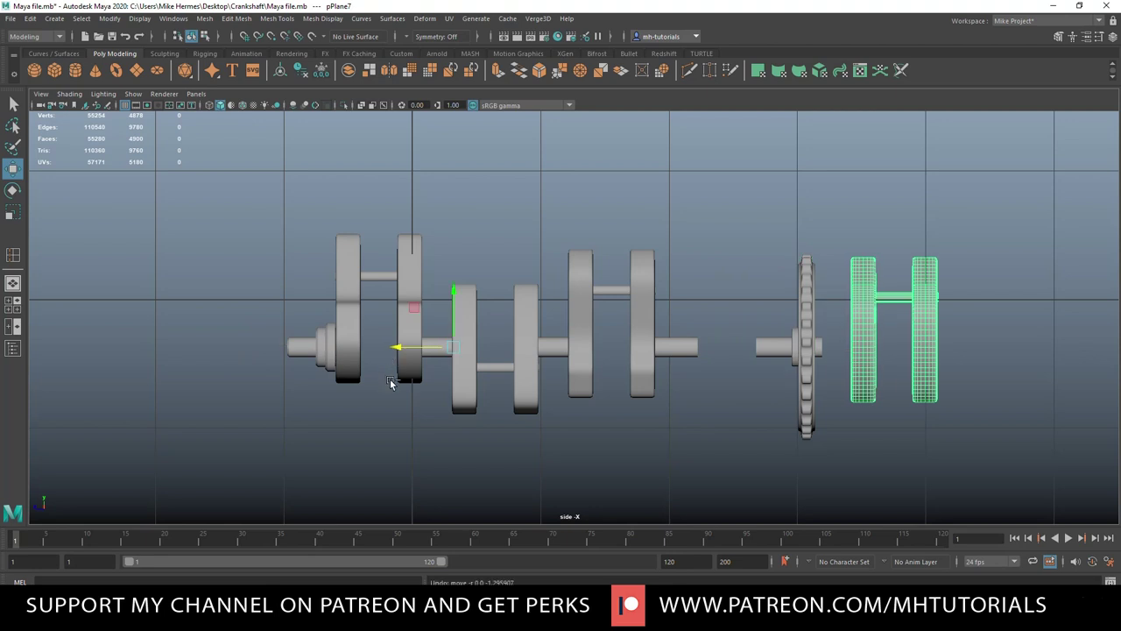
pyautogui.hotkey('ctrl', 'z')
pyautogui.press('d')
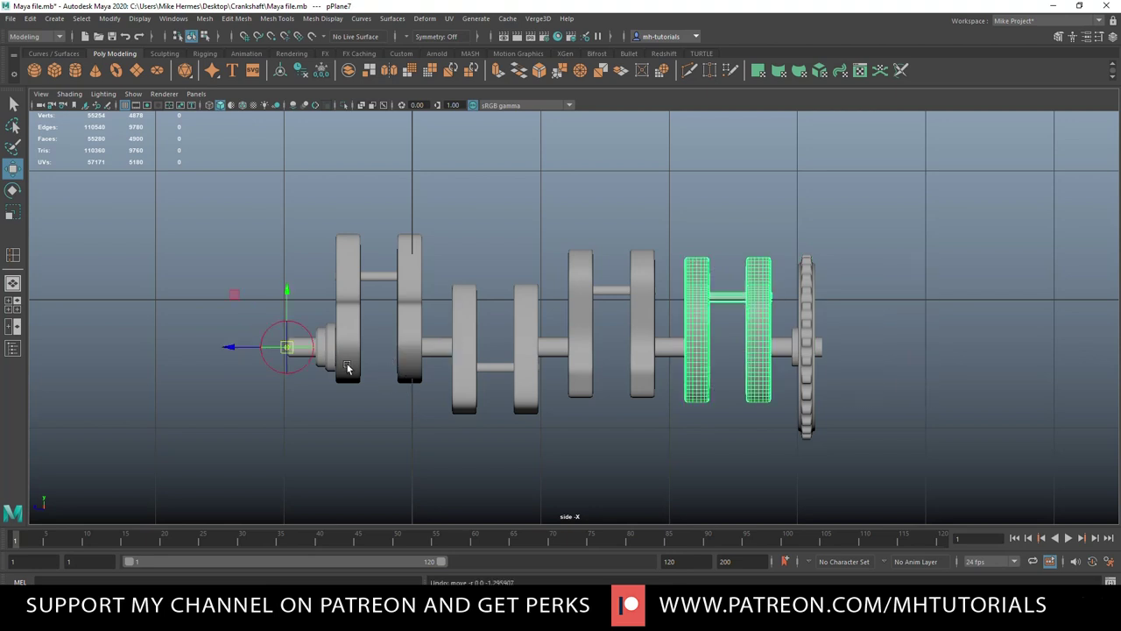
pyautogui.moveTo(232, 353); pyautogui.dragTo(668, 393)
pyautogui.click(678, 450)
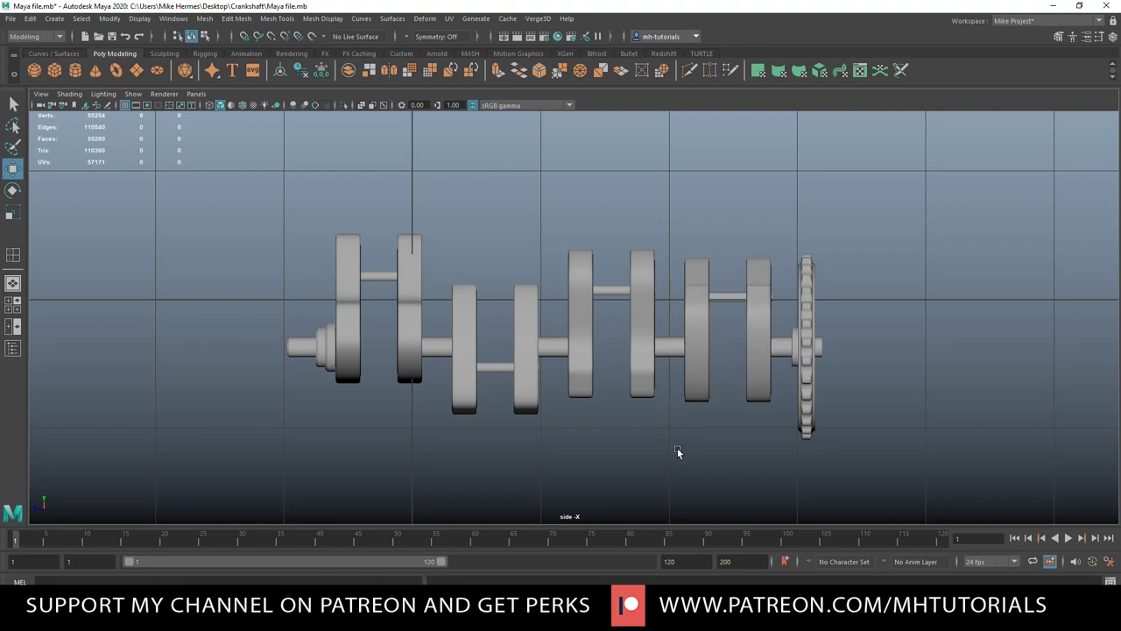
# - Lower the pivot of the second crank web pair from the toothed wheel to the shaft's centre height in the side view
pyautogui.click(642, 288)
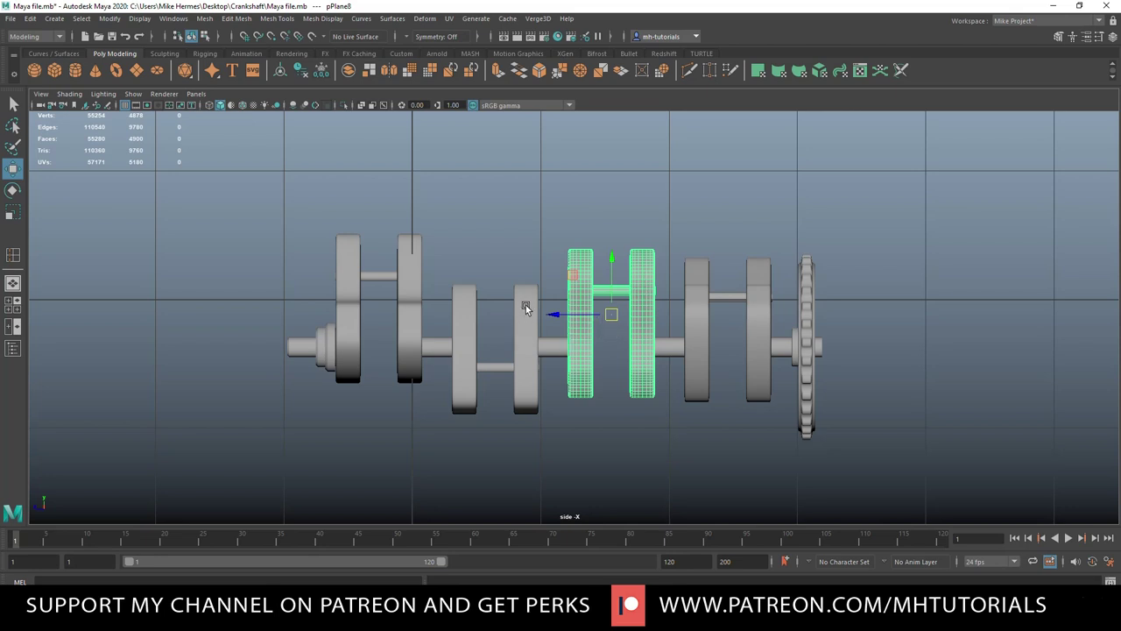
pyautogui.scroll(3, 570, 311)
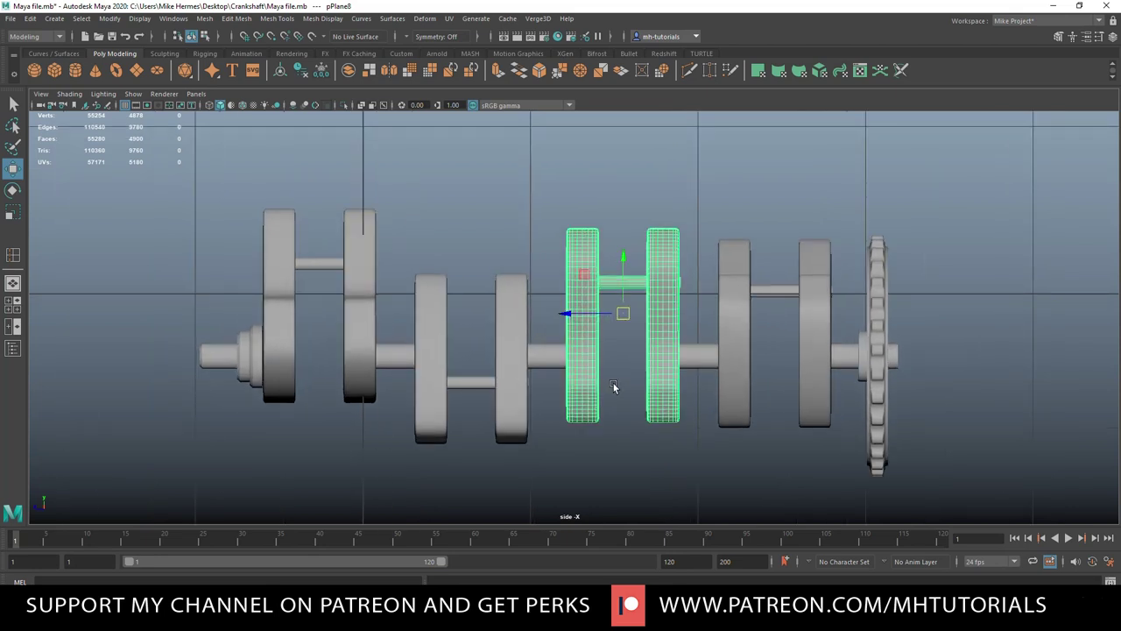
pyautogui.press('d')
pyautogui.moveTo(623, 258); pyautogui.dragTo(624, 301)
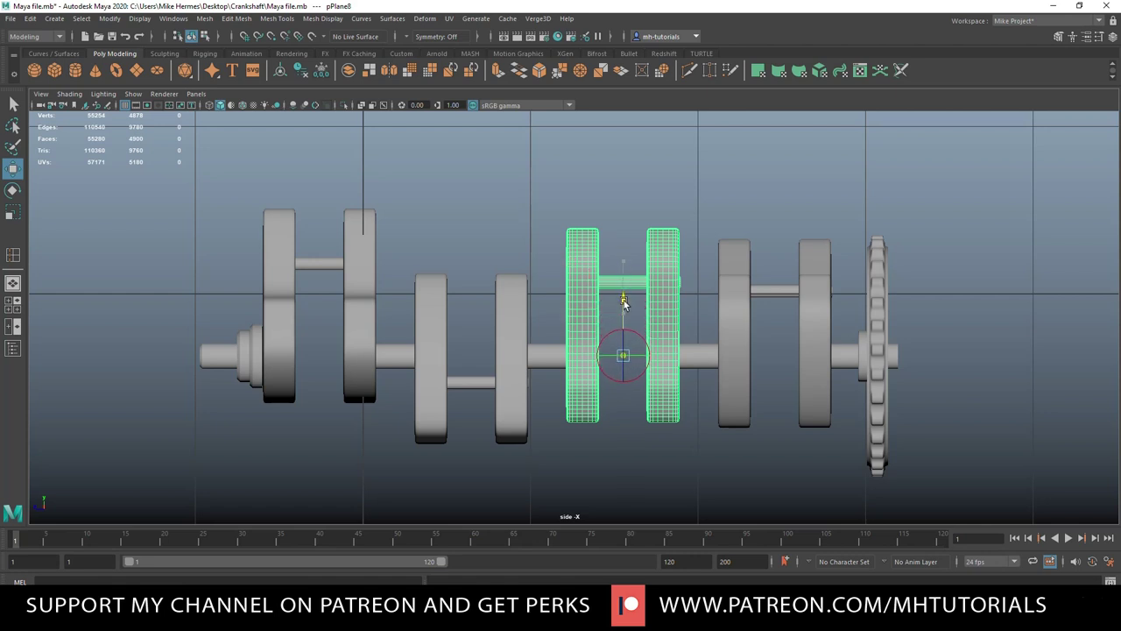
# - Move the same pair's pivot sideways onto the shaft's centre in the front view
pyautogui.click(15, 308)
pyautogui.press('space')
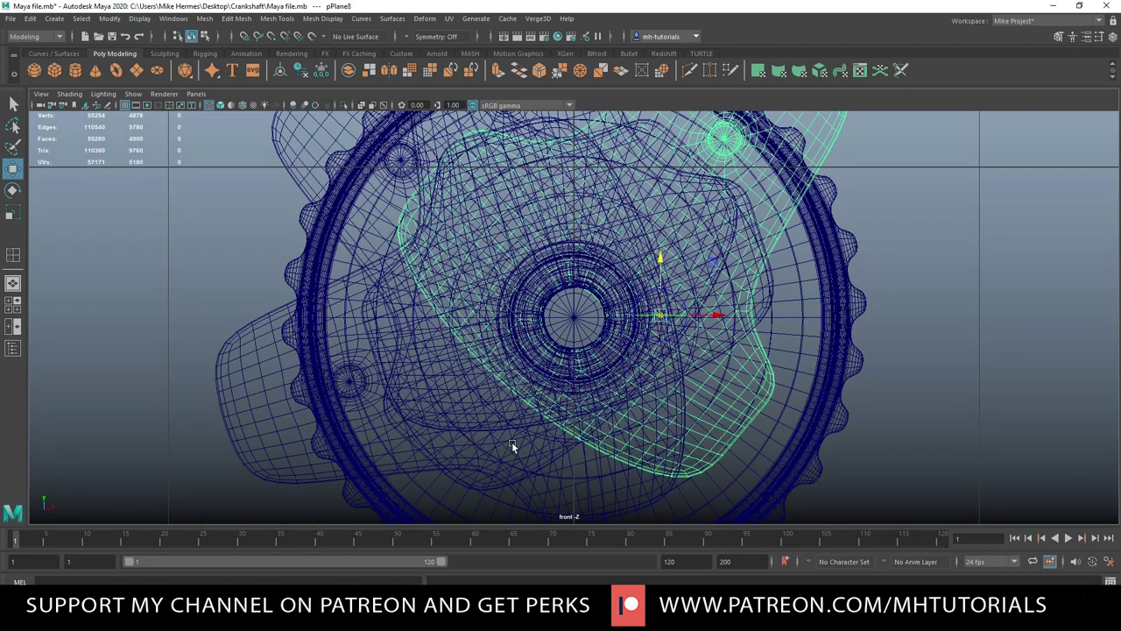
pyautogui.press('v')
pyautogui.press('d')
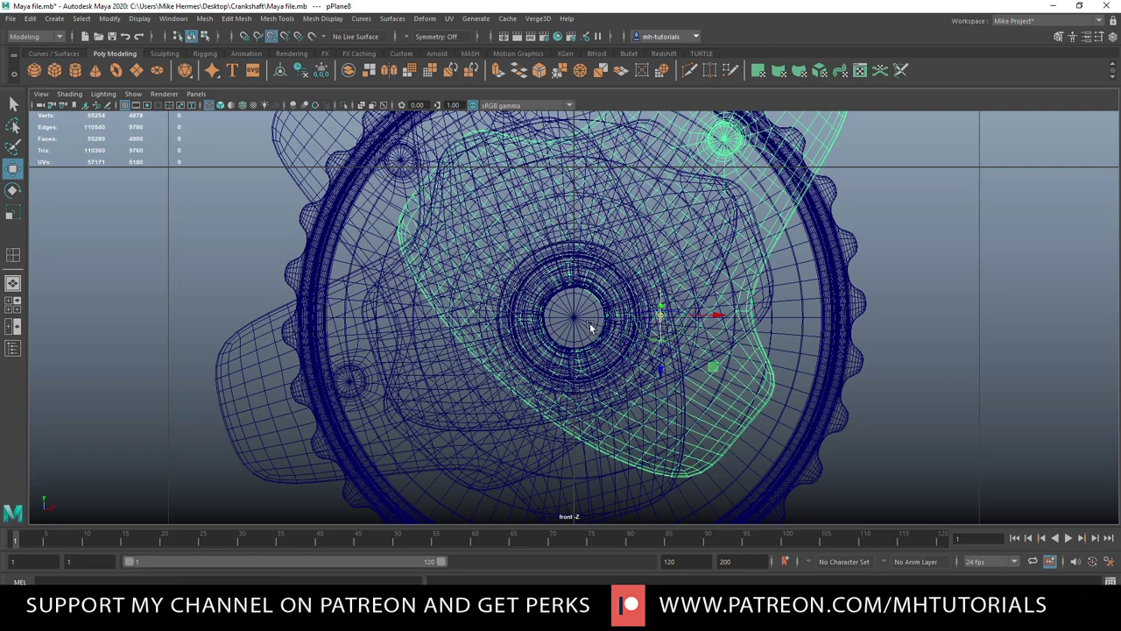
pyautogui.hotkey('ctrl', 'z')
pyautogui.moveTo(716, 315); pyautogui.dragTo(576, 321)
pyautogui.press('v')
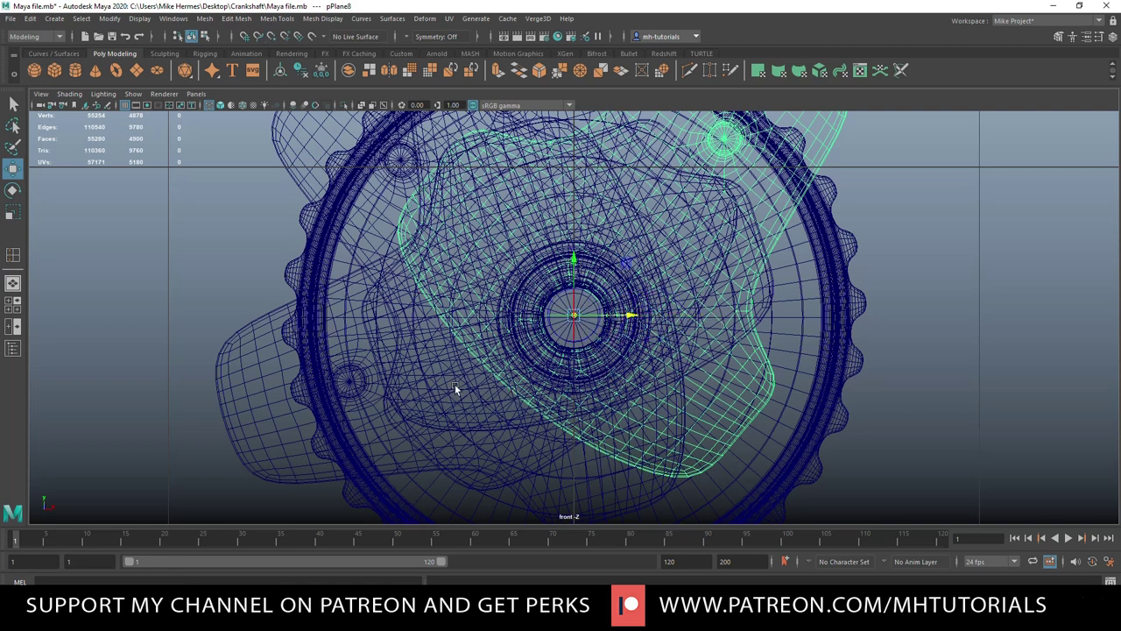
# - Select the third crank web pair from the toothed wheel and show it in the full-size front view
pyautogui.click(13, 310)
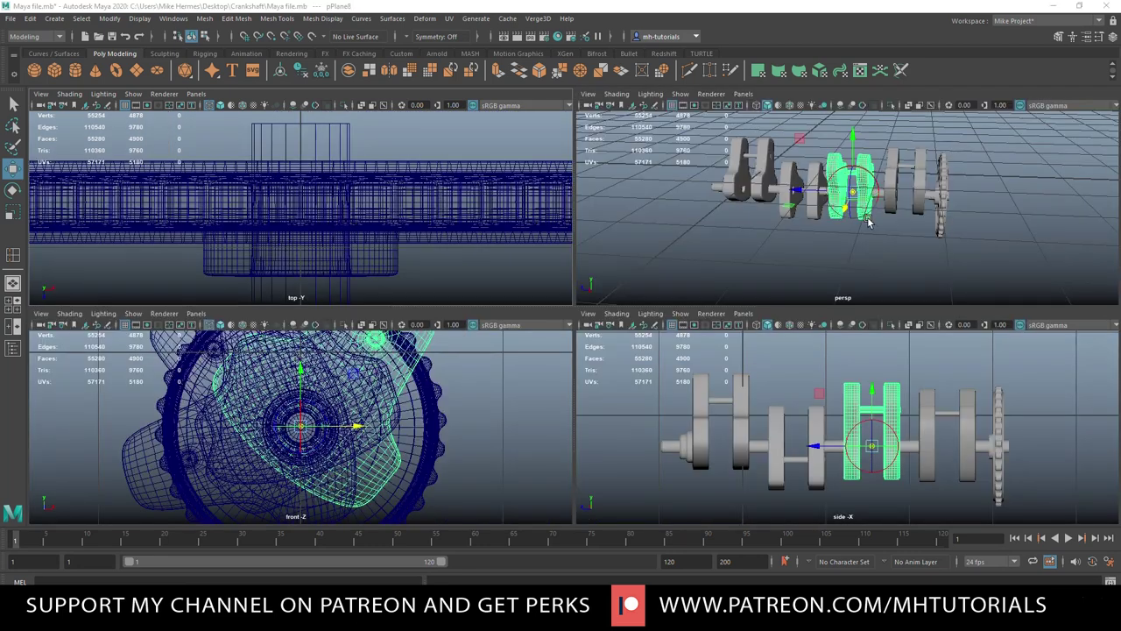
pyautogui.press('space')
pyautogui.keyDown('alt'); pyautogui.moveTo(680, 421); pyautogui.dragTo(767, 413); pyautogui.keyUp('alt')
pyautogui.scroll(-2, 767, 413)
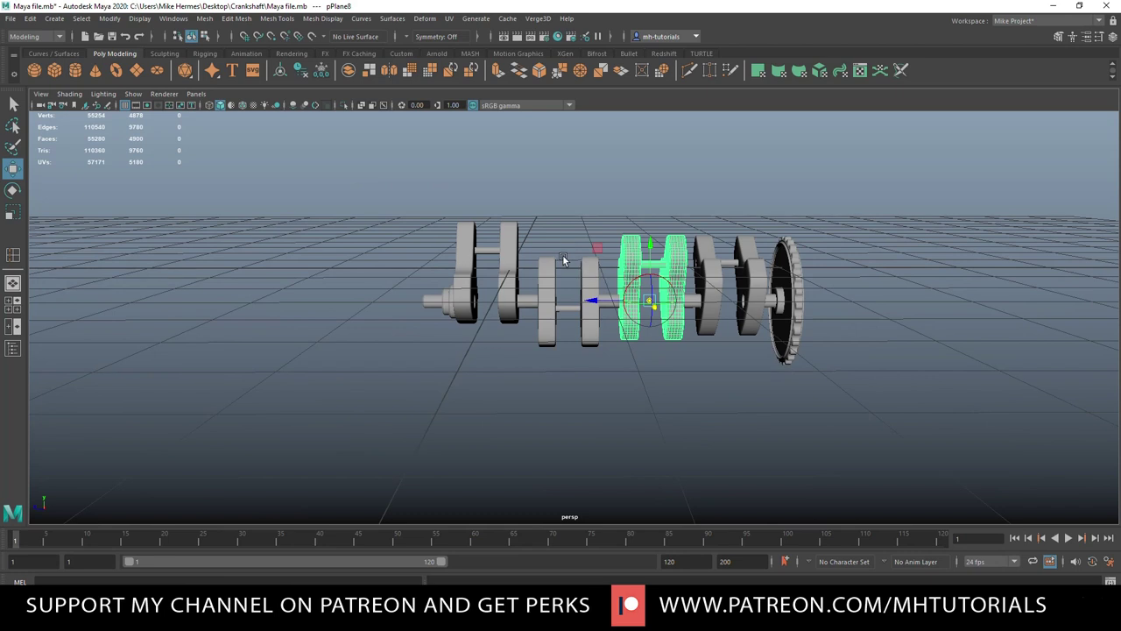
pyautogui.click(545, 266)
pyautogui.press('f')
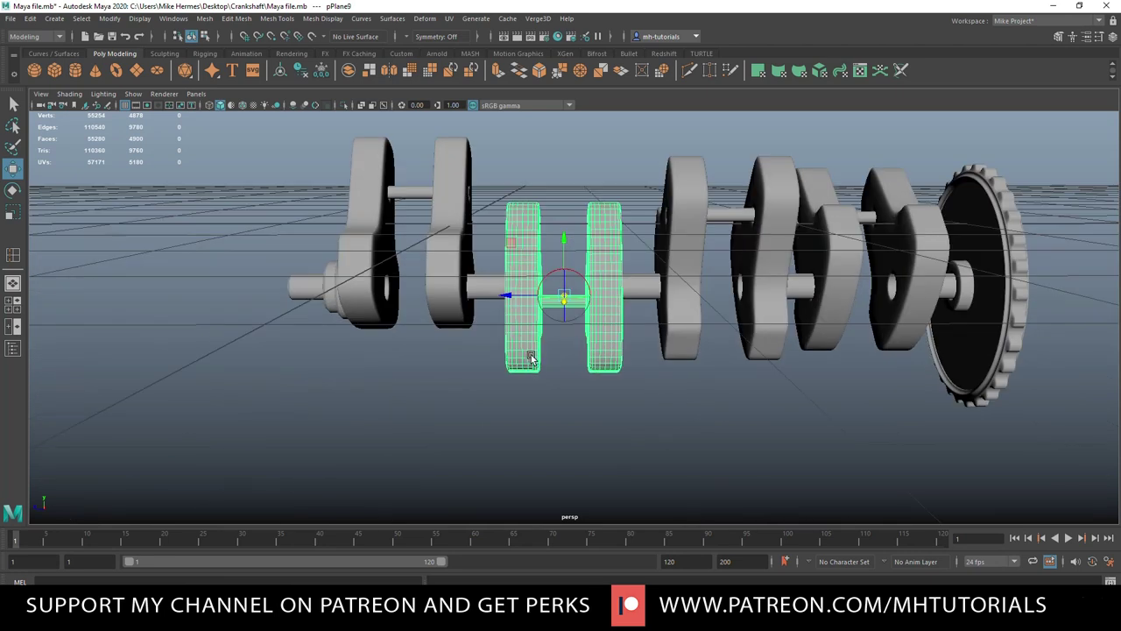
pyautogui.click(13, 307)
pyautogui.press('space')
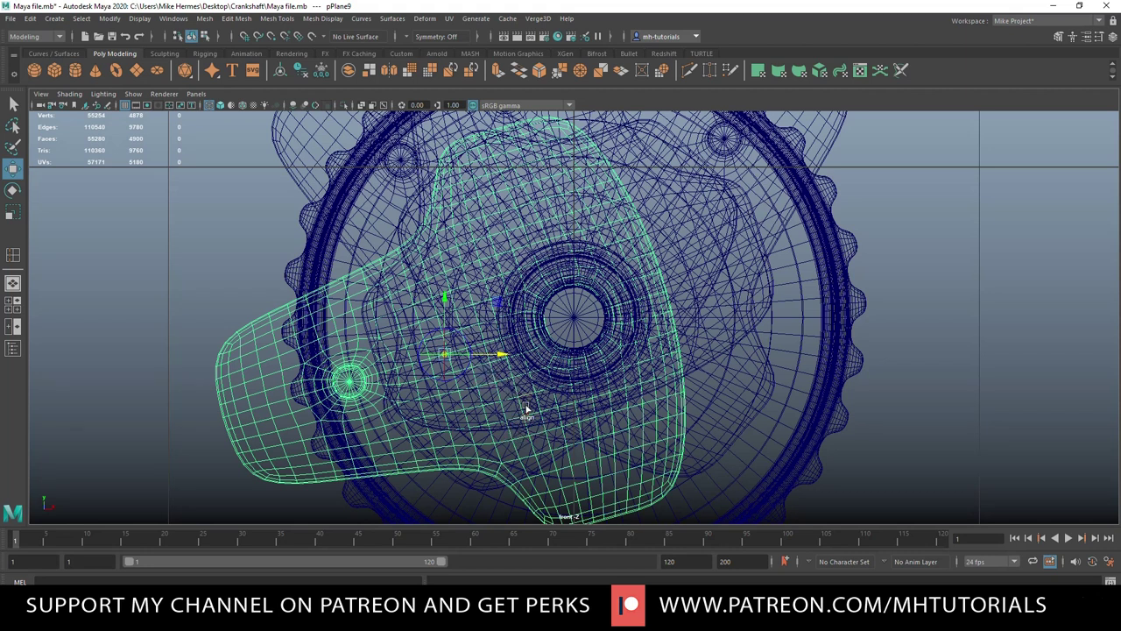
pyautogui.press('d')
pyautogui.moveTo(448, 352); pyautogui.dragTo(572, 328)
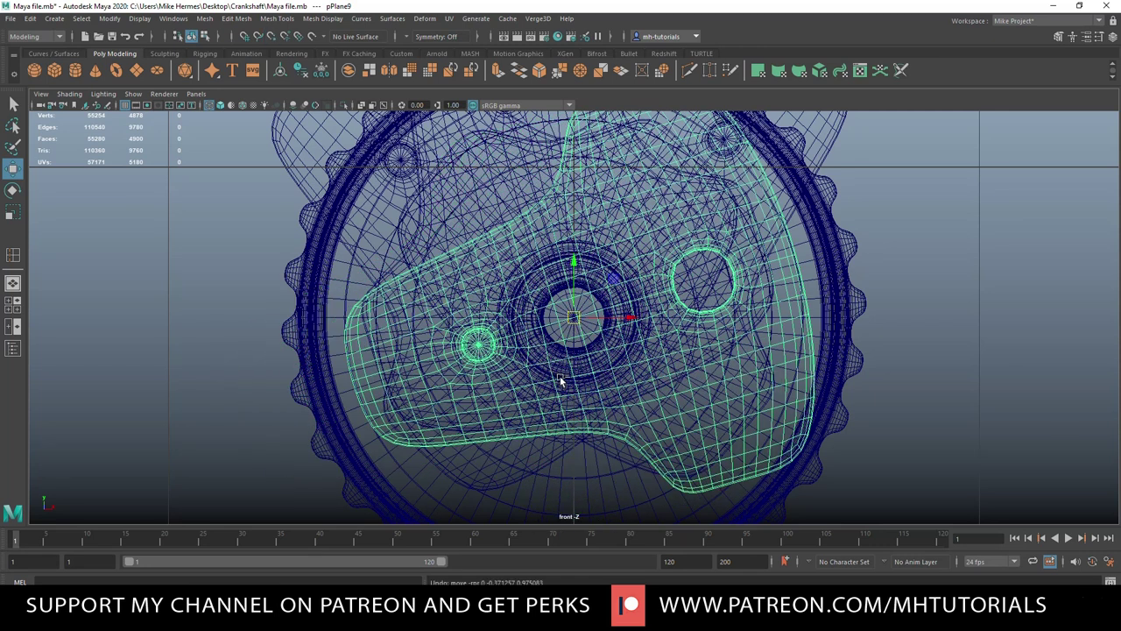
pyautogui.hotkey('ctrl', 'z')
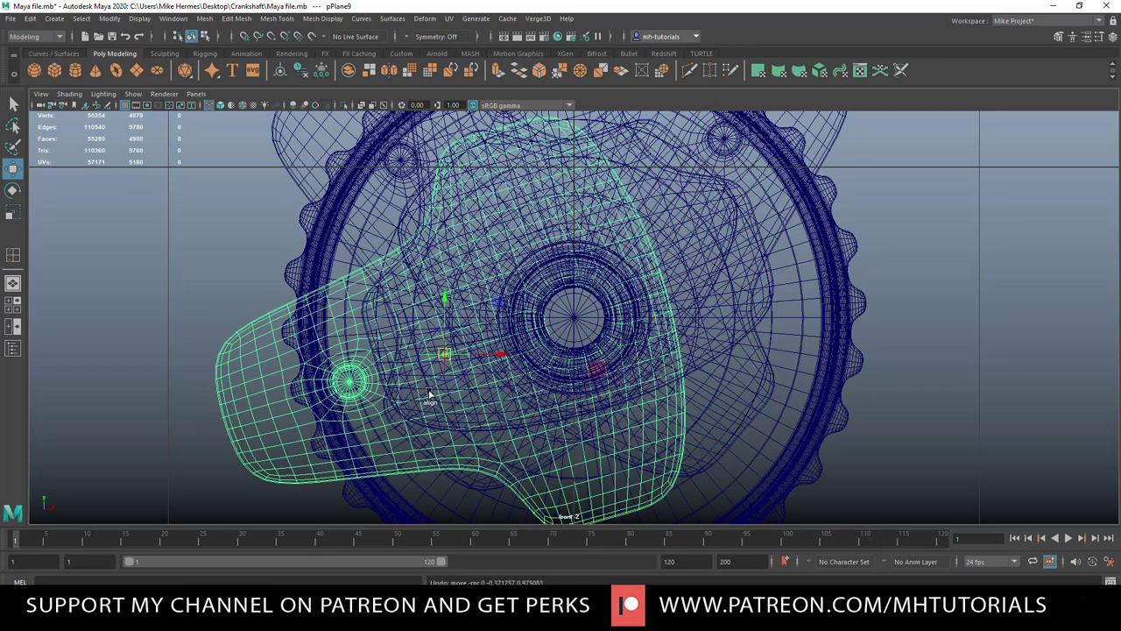
# - Move the third pair's pivot horizontally and vertically onto the shaft's centre in the front view
pyautogui.moveTo(503, 356); pyautogui.dragTo(575, 358)
pyautogui.press('v')
pyautogui.hotkey('ctrl', 'z')
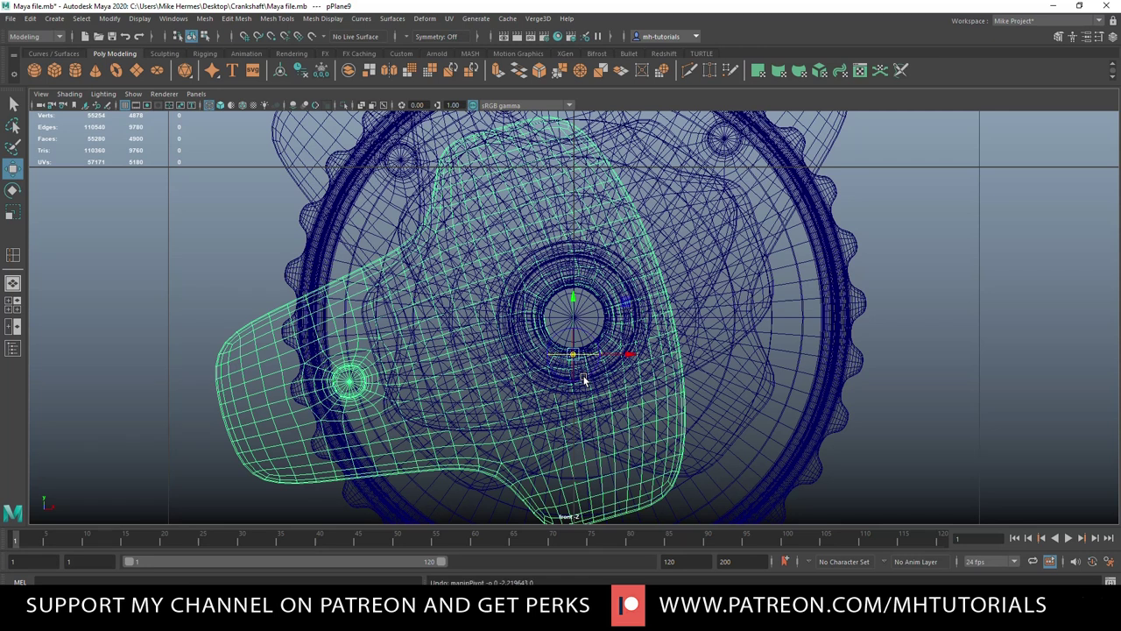
pyautogui.press('v')
pyautogui.moveTo(575, 303)
pyautogui.mouseDown()
pyautogui.moveTo(576, 290)
pyautogui.moveTo(583, 319)
pyautogui.mouseUp()
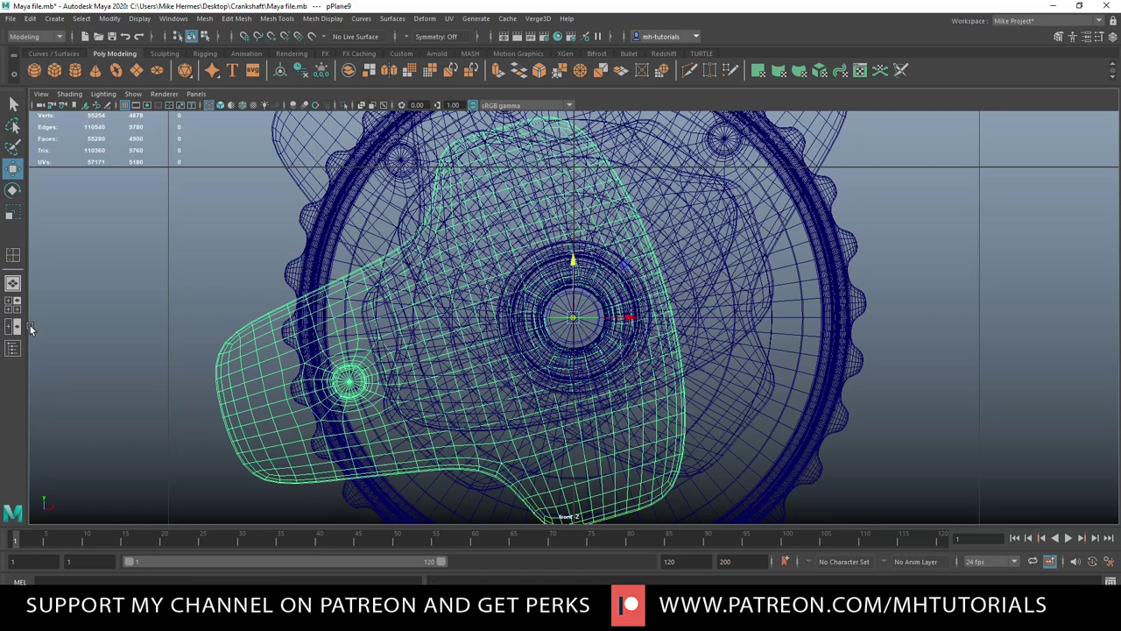
# - Lower the pivot of the crank web pair farthest from the toothed wheel to the shaft's centre height
pyautogui.click(14, 307)
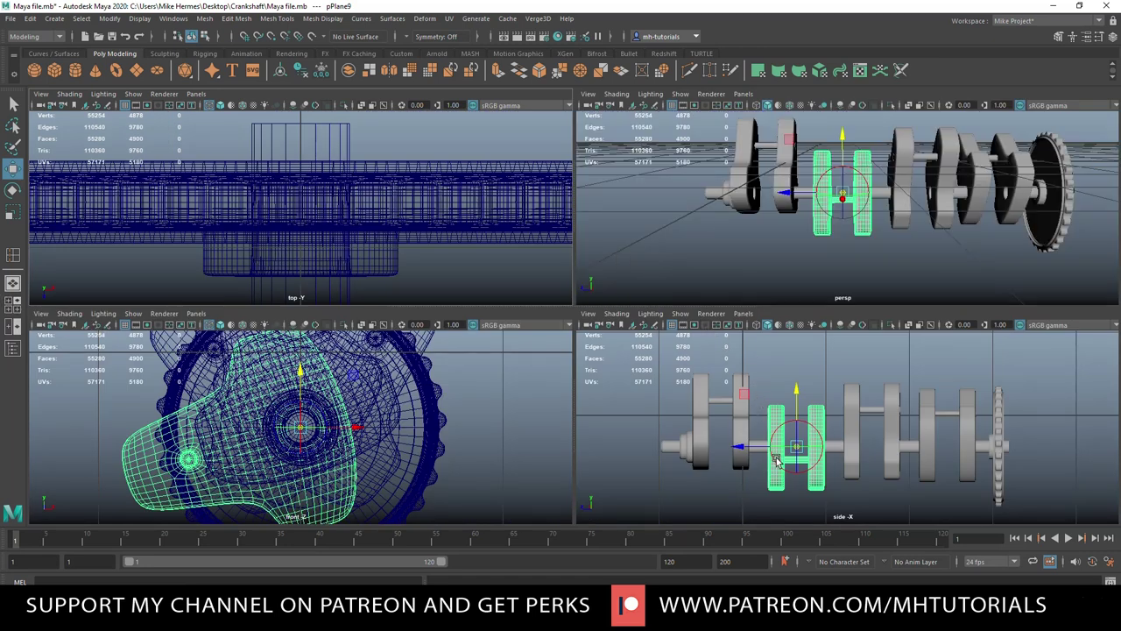
pyautogui.click(697, 422)
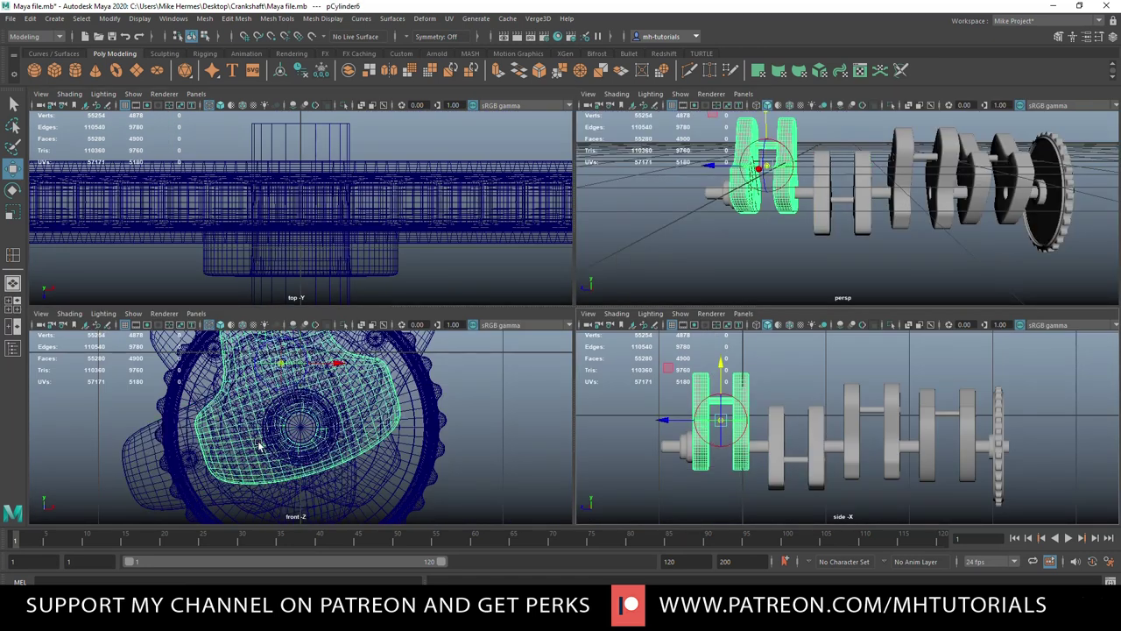
pyautogui.press('v')
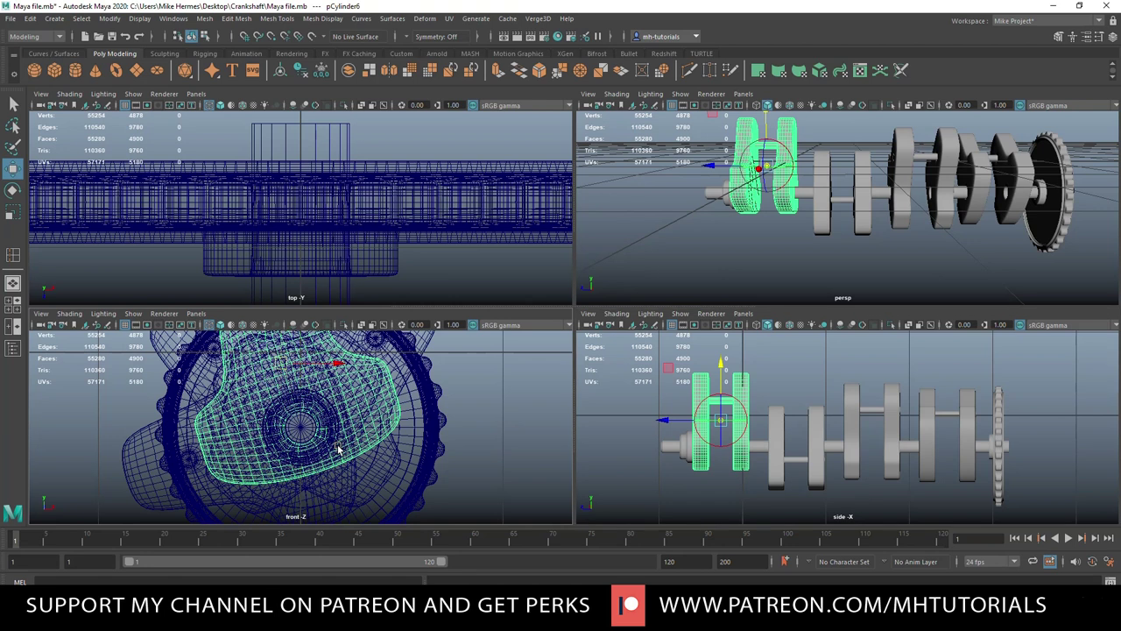
pyautogui.click(279, 361)
pyautogui.scroll(-8, 318, 397)
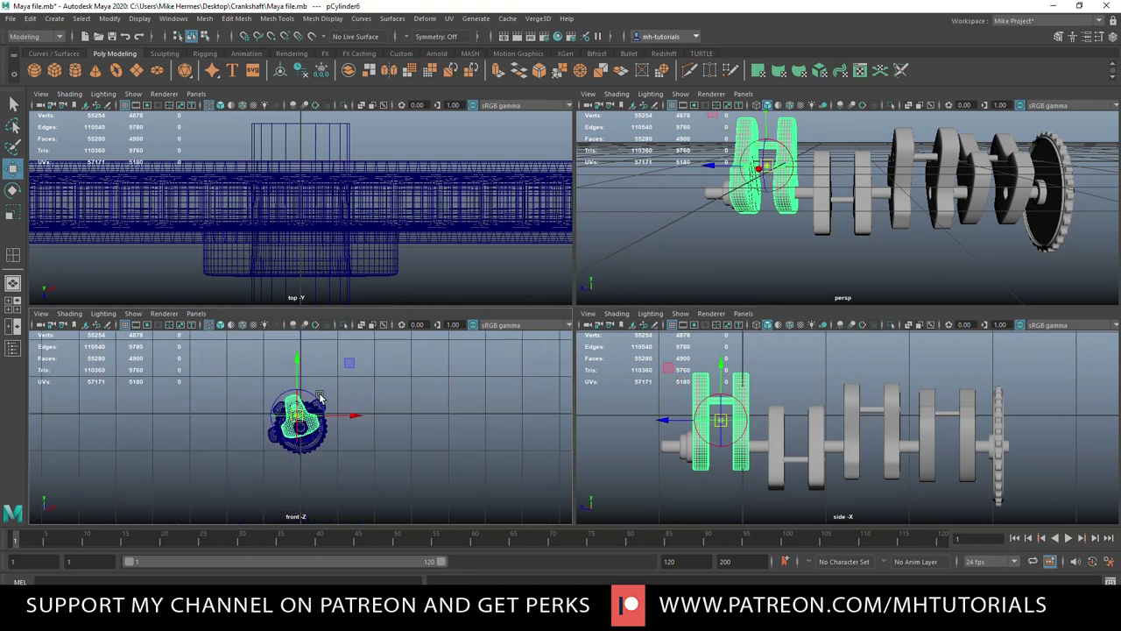
pyautogui.moveTo(298, 362); pyautogui.dragTo(298, 376)
# - Try to move the pivot of the pair farthest from the toothed wheel sideways onto the shaft's centre in the front view
pyautogui.scroll(8, 299, 378)
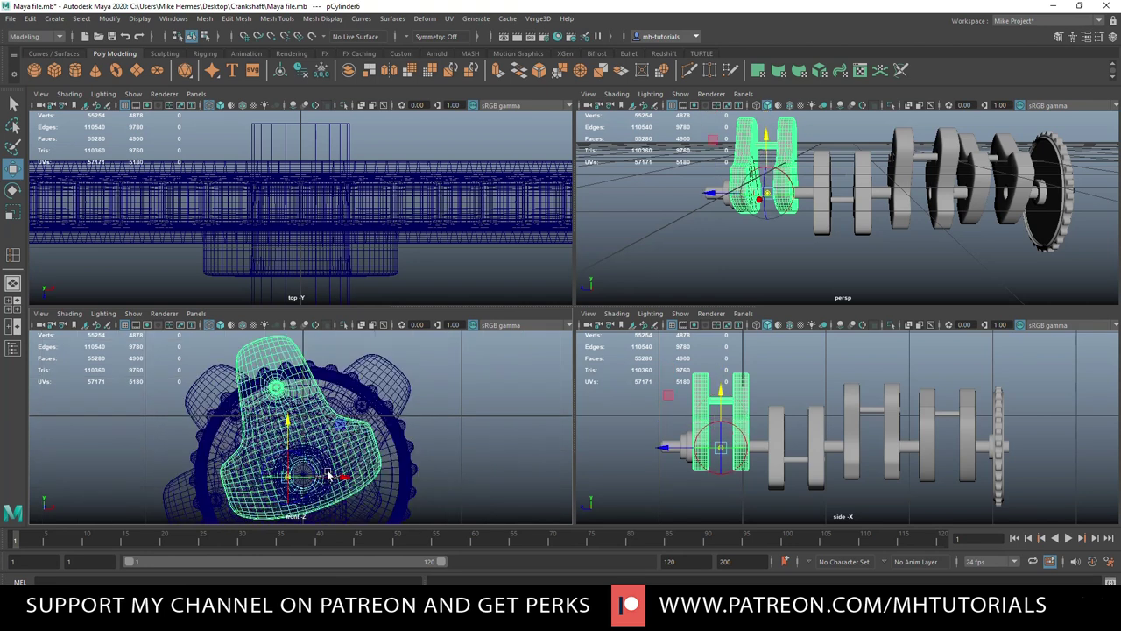
pyautogui.press('v')
pyautogui.moveTo(290, 476); pyautogui.dragTo(305, 480)
pyautogui.hotkey('ctrl', 'z')
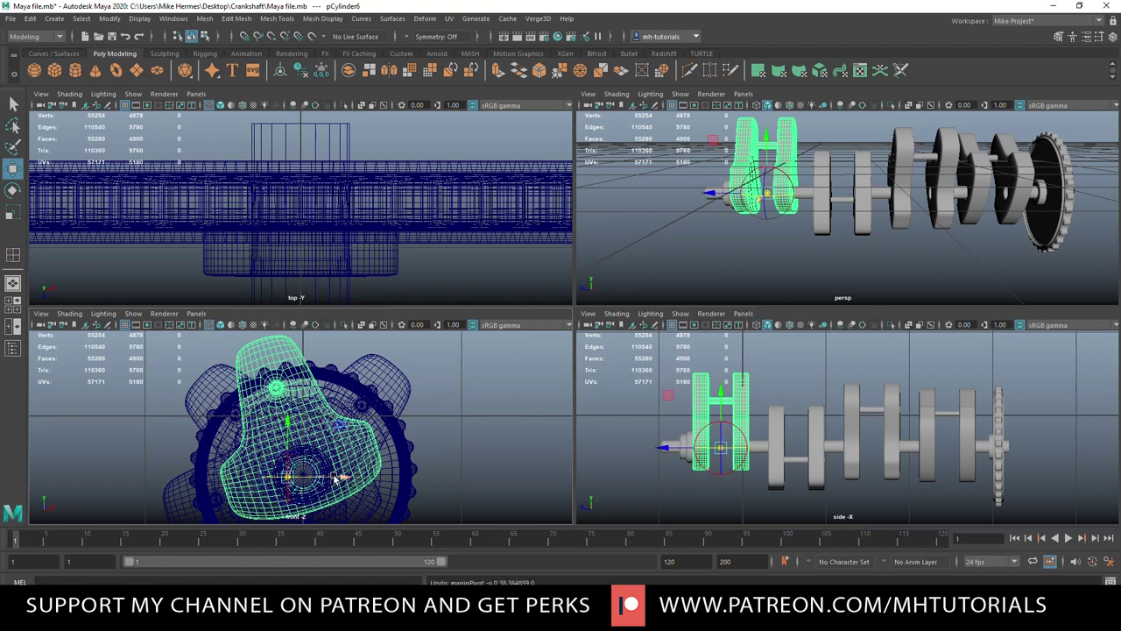
pyautogui.press('v')
pyautogui.moveTo(339, 478); pyautogui.dragTo(307, 479)
pyautogui.moveTo(304, 423); pyautogui.dragTo(300, 480)
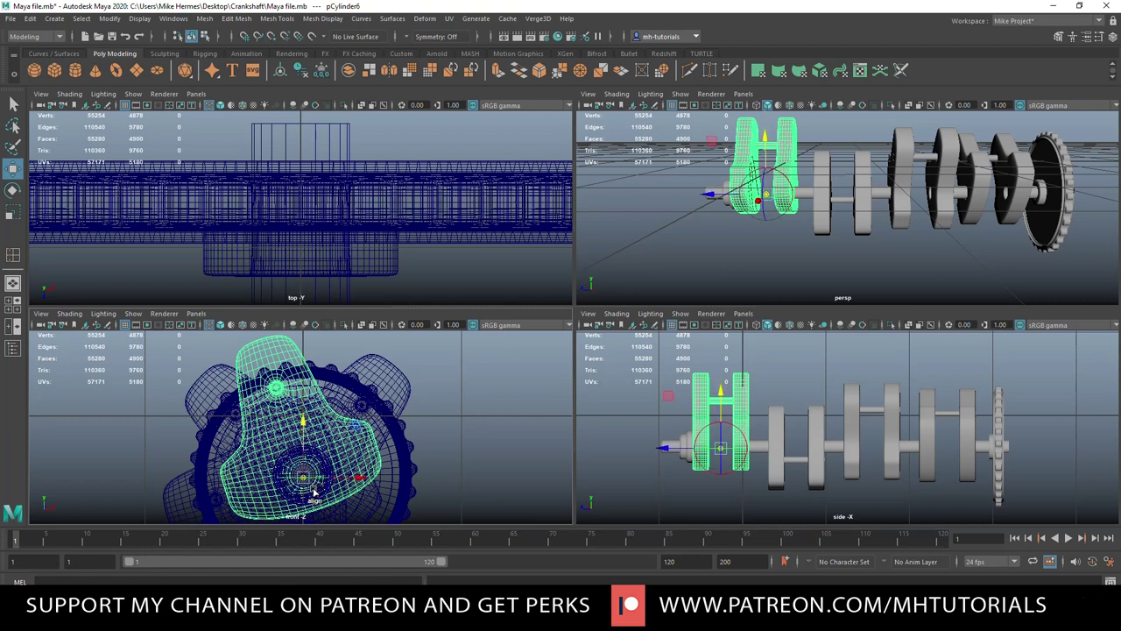
# - Try to snap the same pair's pivot vertically onto the shaft's centre in the full-size front view
pyautogui.press('space')
pyautogui.scroll(5, 516, 474)
pyautogui.scroll(-12, 508, 477)
pyautogui.press('f')
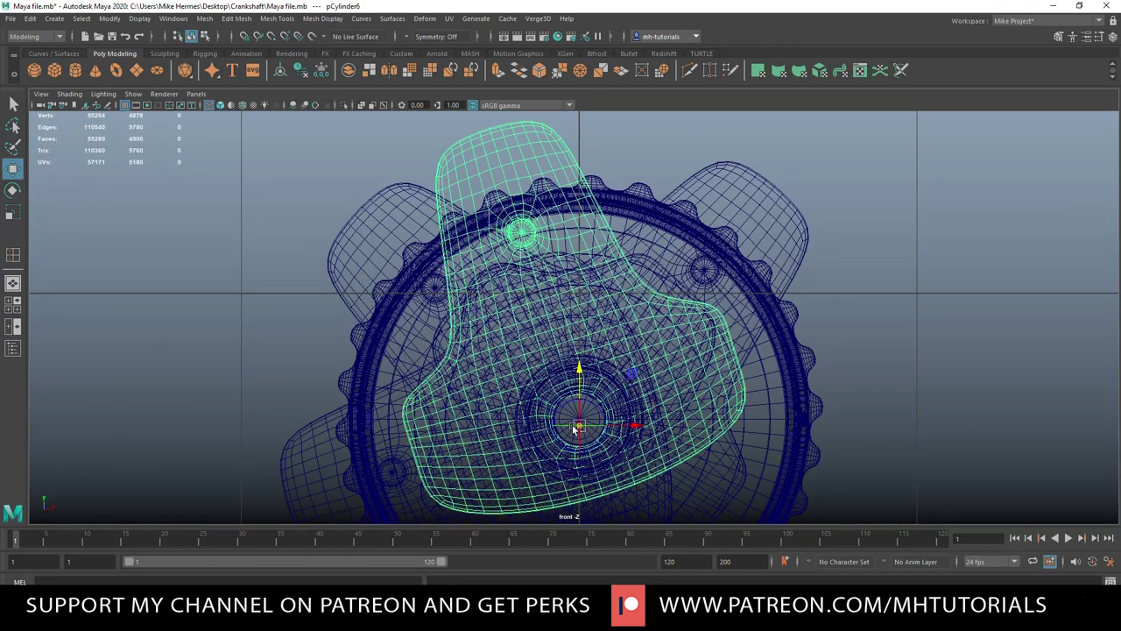
pyautogui.press('v')
pyautogui.moveTo(581, 375); pyautogui.dragTo(580, 420)
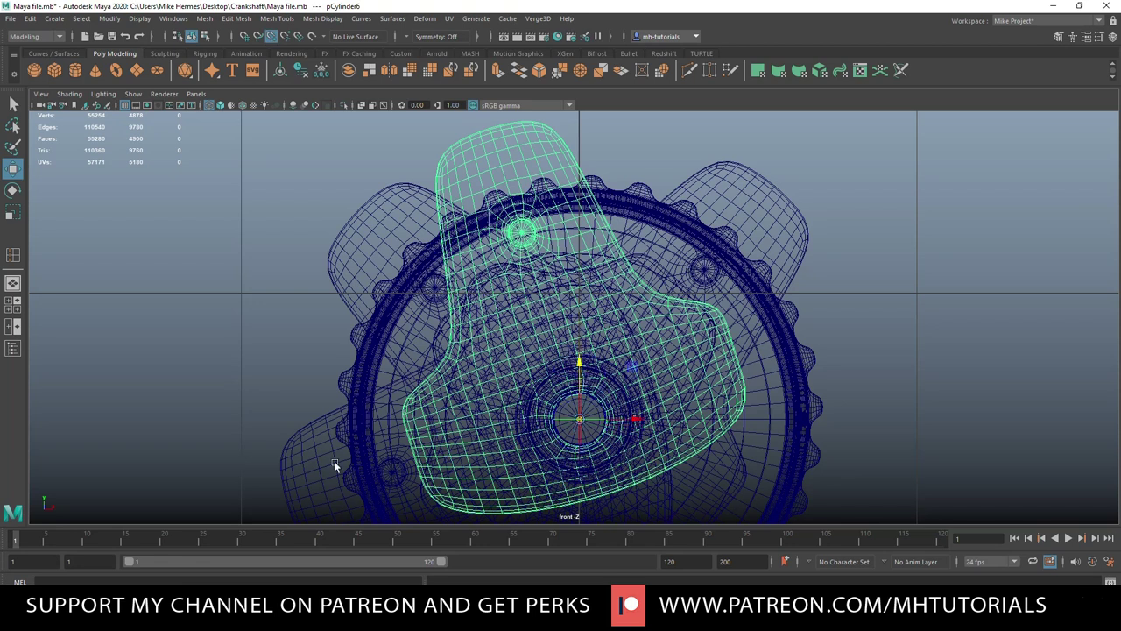
# - Select the crank web pairs one after another in the perspective view to check where each pivot sits
pyautogui.click(12, 309)
pyautogui.press('space')
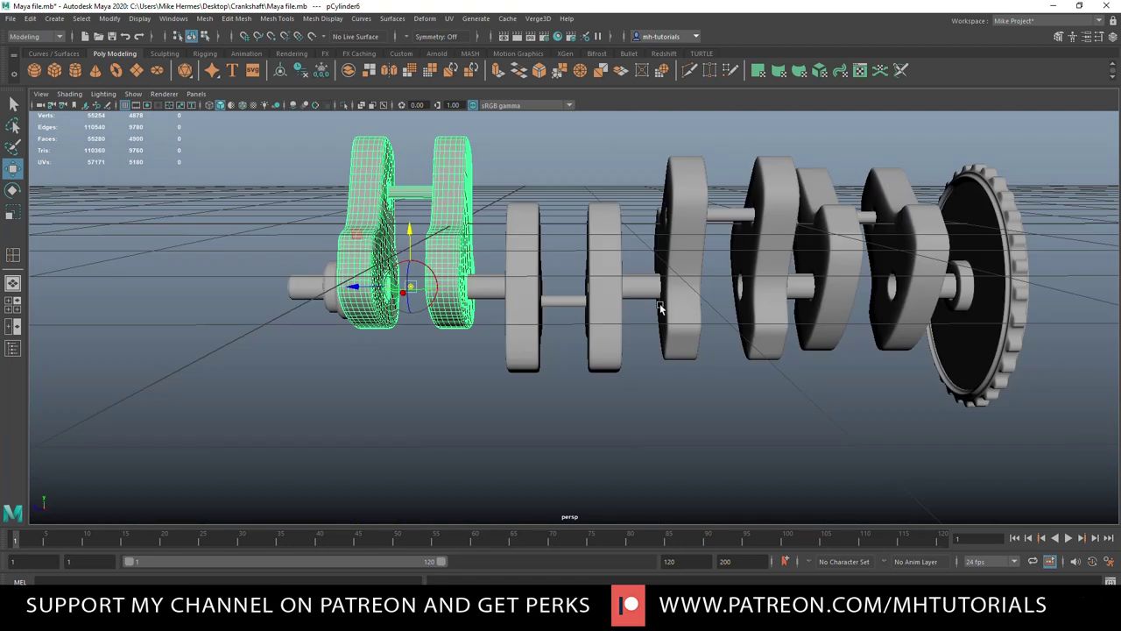
pyautogui.scroll(-4, 572, 391)
pyautogui.keyDown('alt'); pyautogui.moveTo(576, 401); pyautogui.dragTo(591, 410); pyautogui.keyUp('alt')
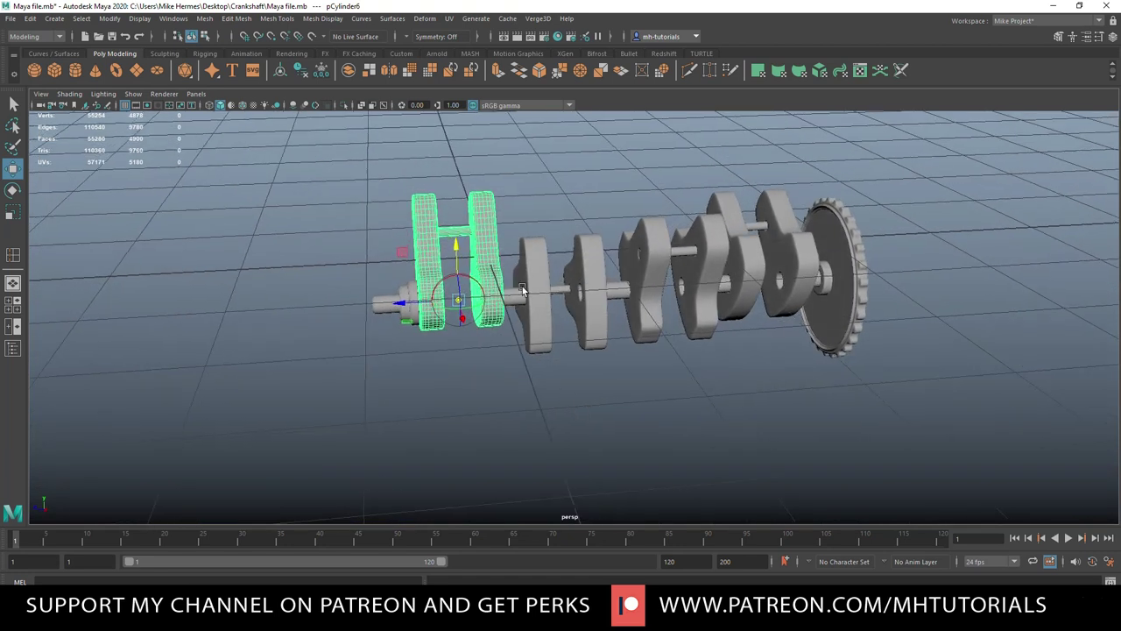
pyautogui.click(488, 218)
pyautogui.click(496, 378)
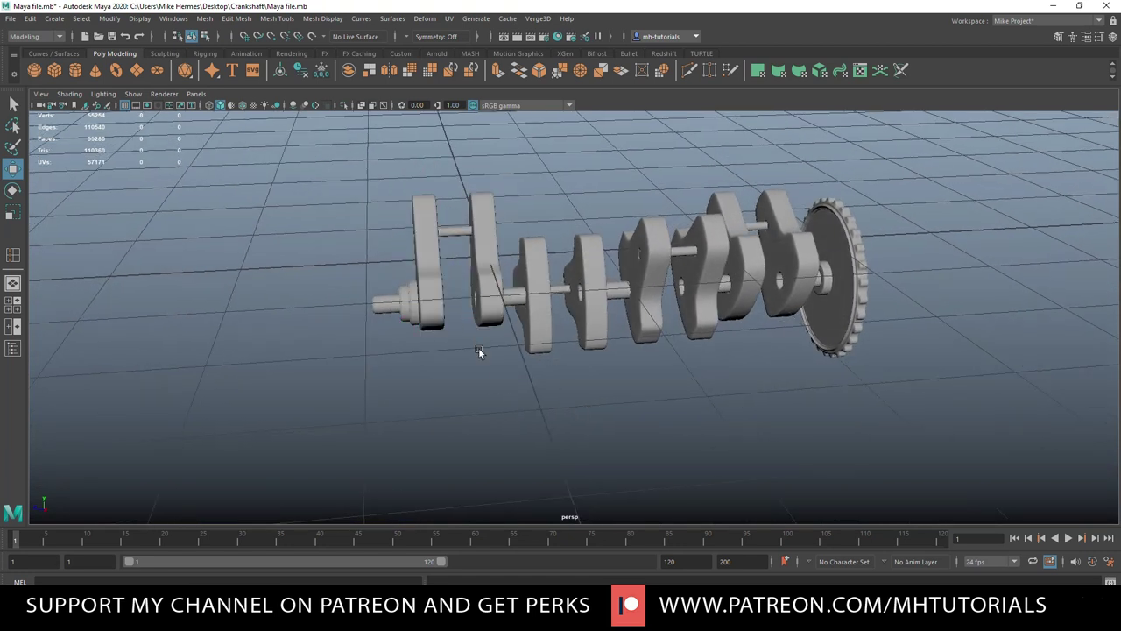
pyautogui.click(442, 325)
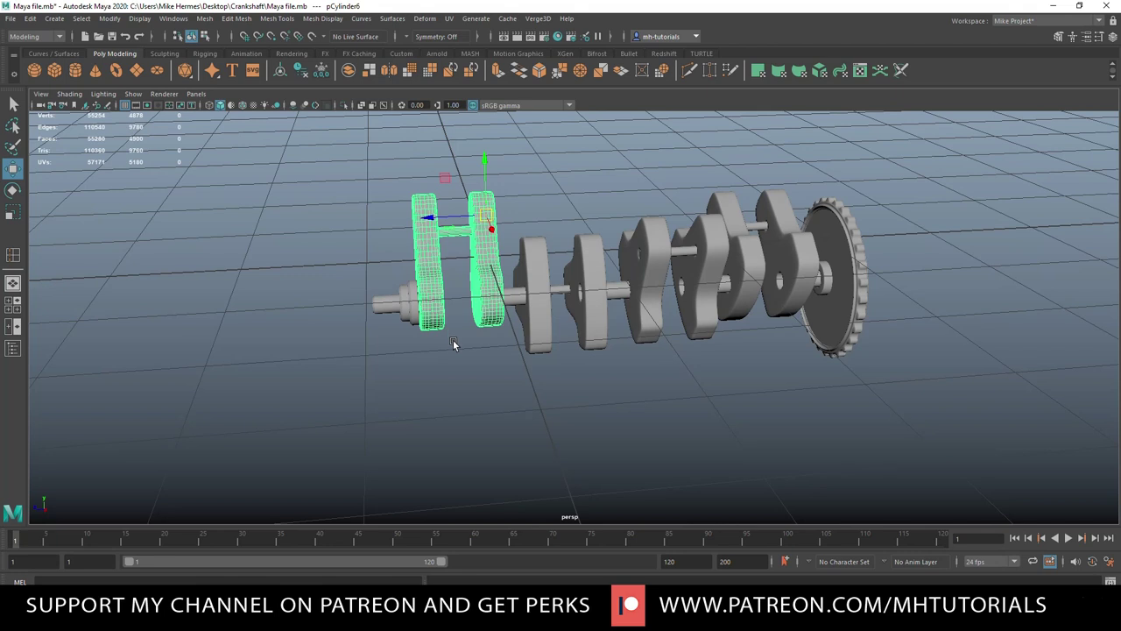
pyautogui.click(541, 341)
pyautogui.click(642, 330)
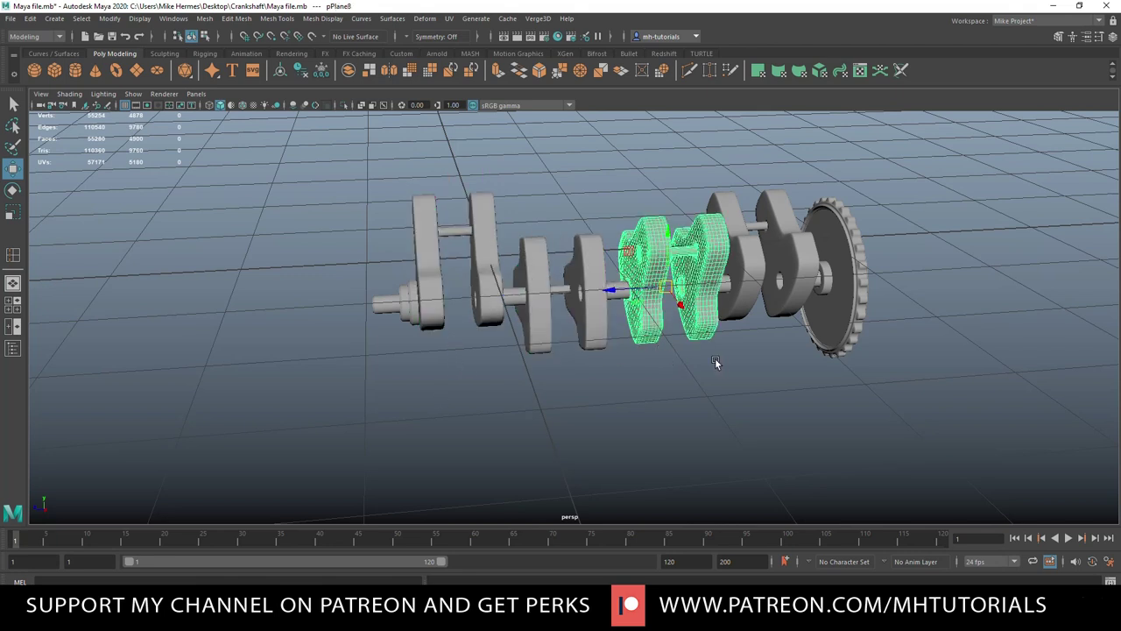
pyautogui.click(751, 298)
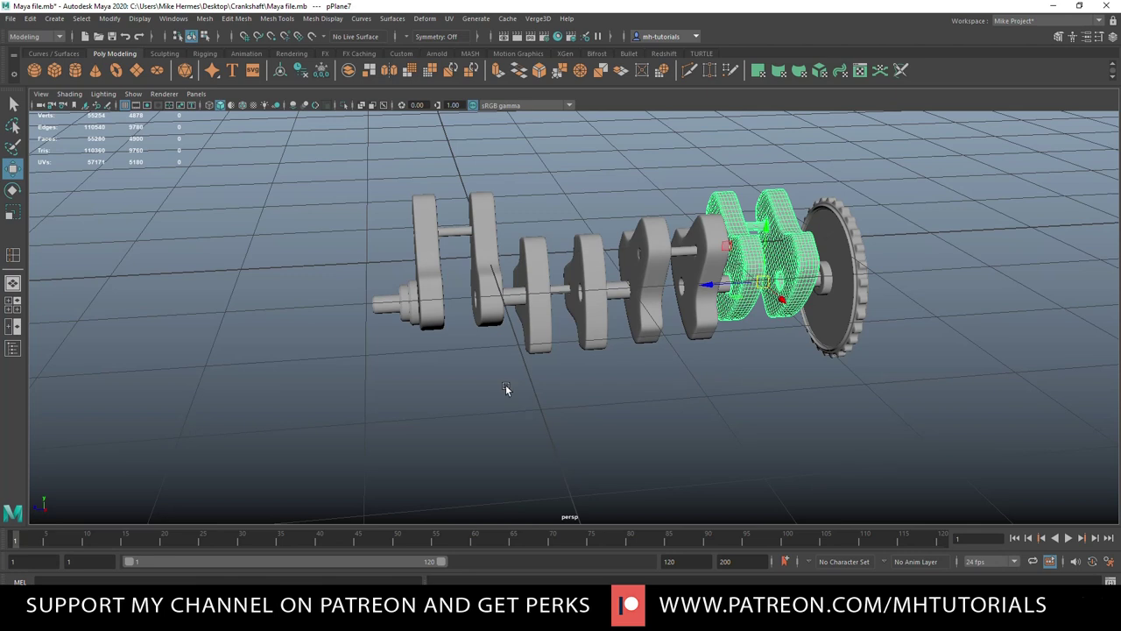
pyautogui.click(435, 314)
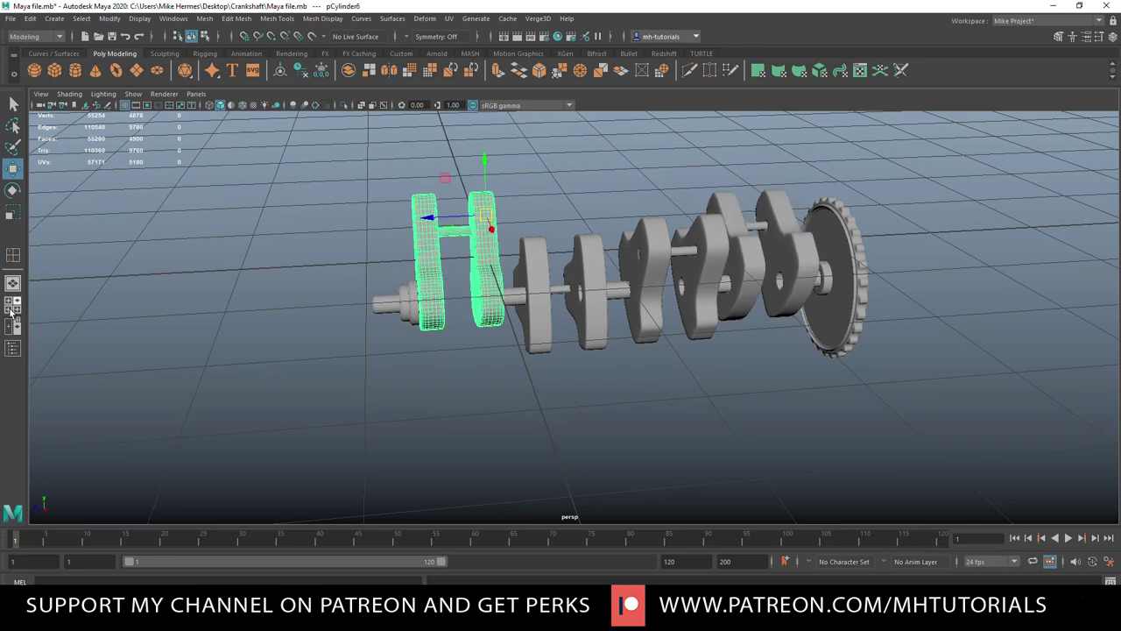
# - Show the four-view layout and undo the recent selection changes
pyautogui.click(12, 304)
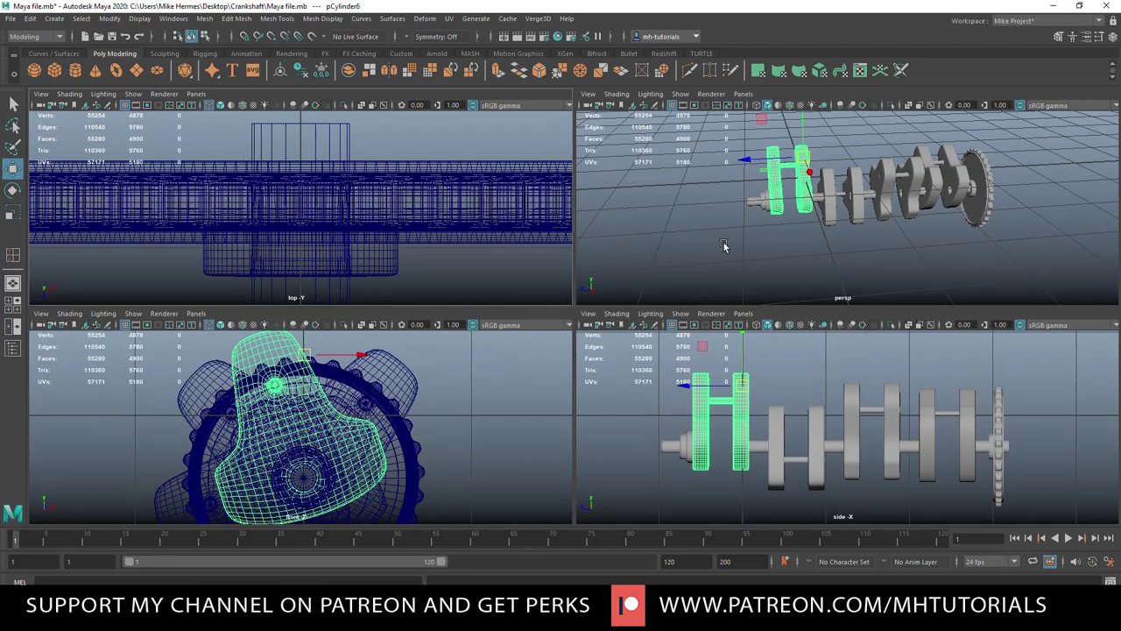
pyautogui.hotkey('ctrl', 'z')
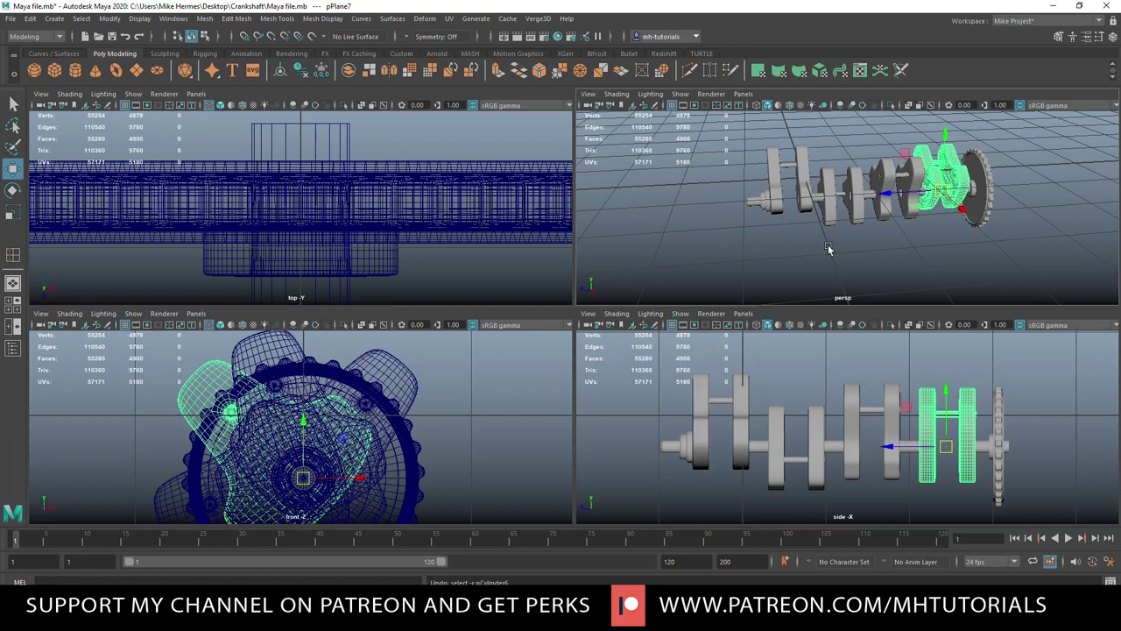
pyautogui.hotkey('ctrl', 'z')
pyautogui.hotkey('ctrl', 'z')
pyautogui.hotkey('ctrl', 'z')
pyautogui.hotkey('ctrl', 'z')
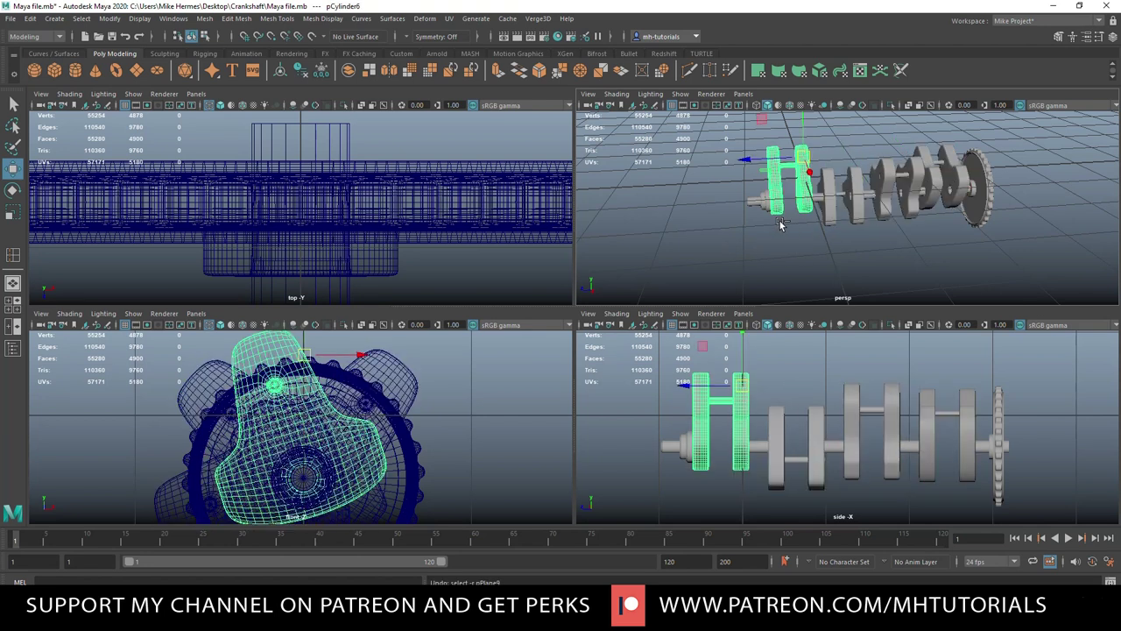
# - Lower the pivot of the crank web pair farthest from the toothed wheel to the shaft's centre in the front view
pyautogui.click(777, 214)
pyautogui.press('e')
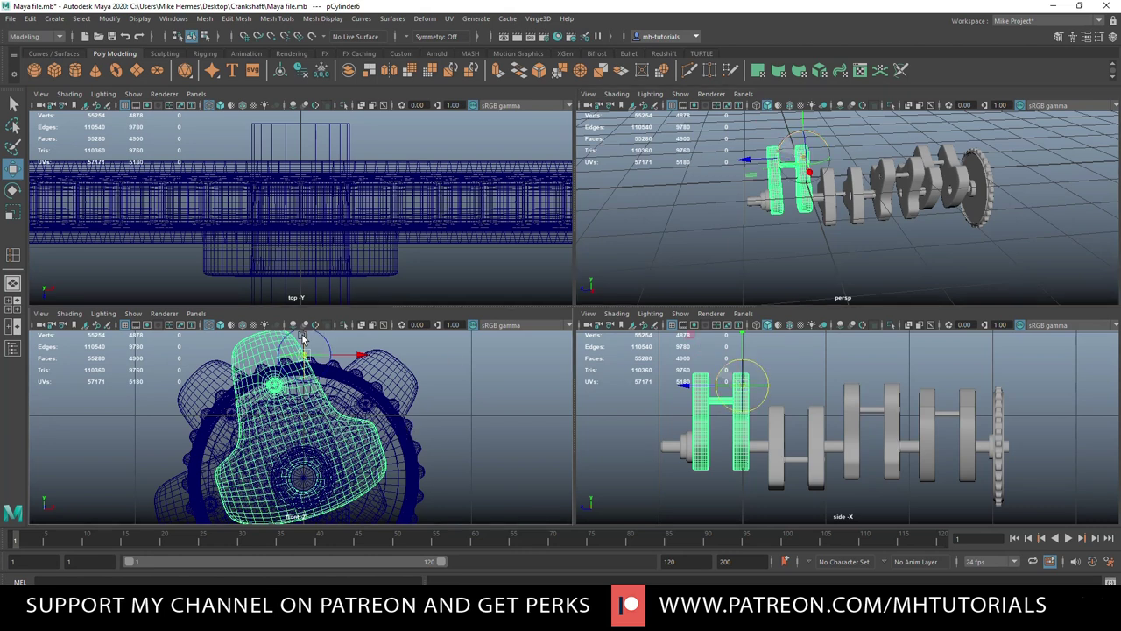
pyautogui.hotkey('ctrl', 'z')
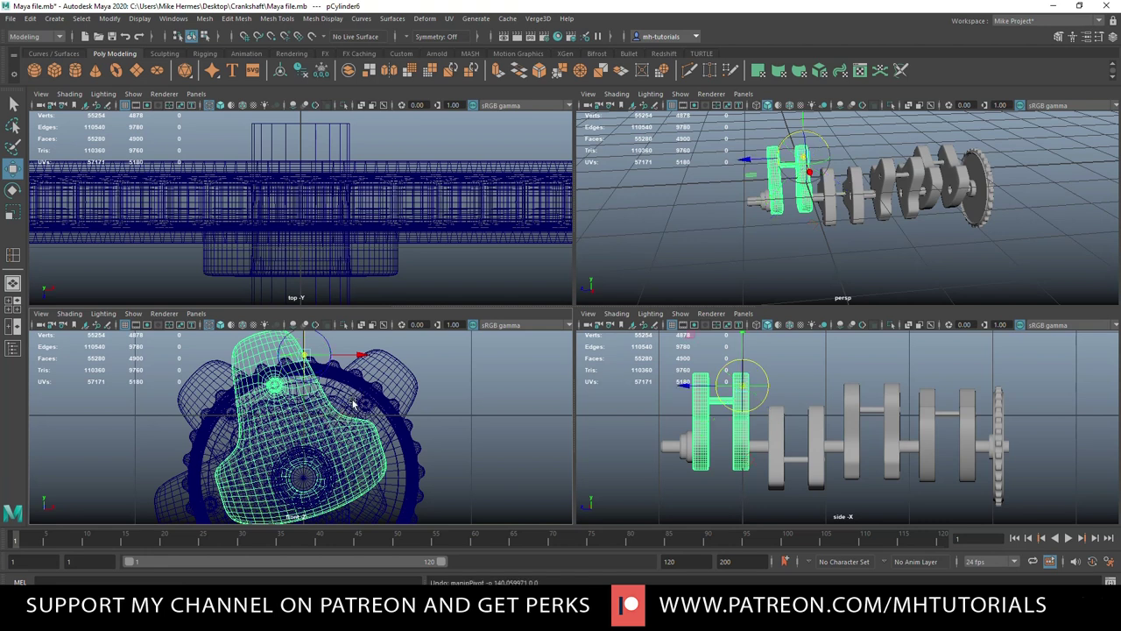
pyautogui.scroll(-7, 390, 419)
pyautogui.moveTo(302, 351); pyautogui.dragTo(302, 385)
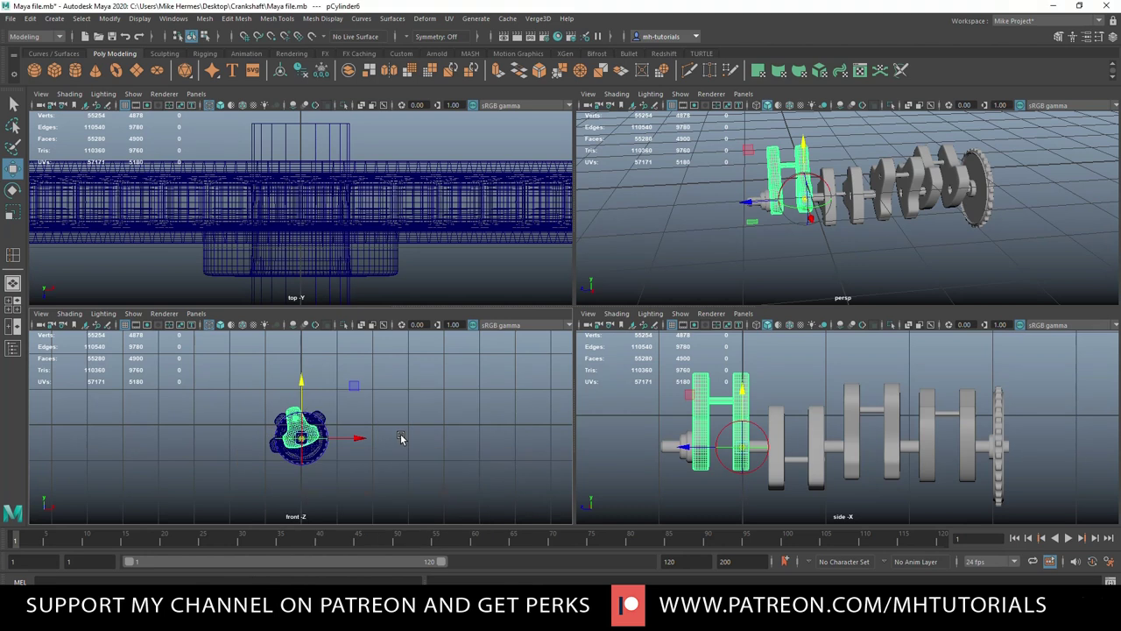
# - Snap the farthest pair's pivot exactly onto the shaft's centre in the full-size front view
pyautogui.press('space')
pyautogui.press('f')
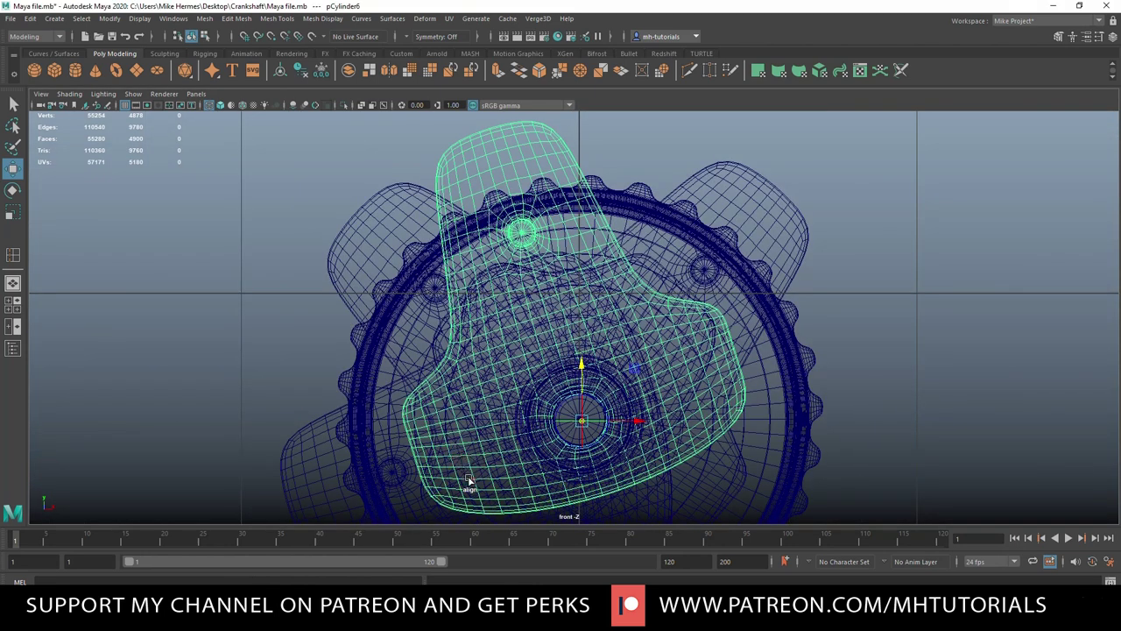
pyautogui.press('v')
pyautogui.moveTo(582, 421); pyautogui.dragTo(581, 420)
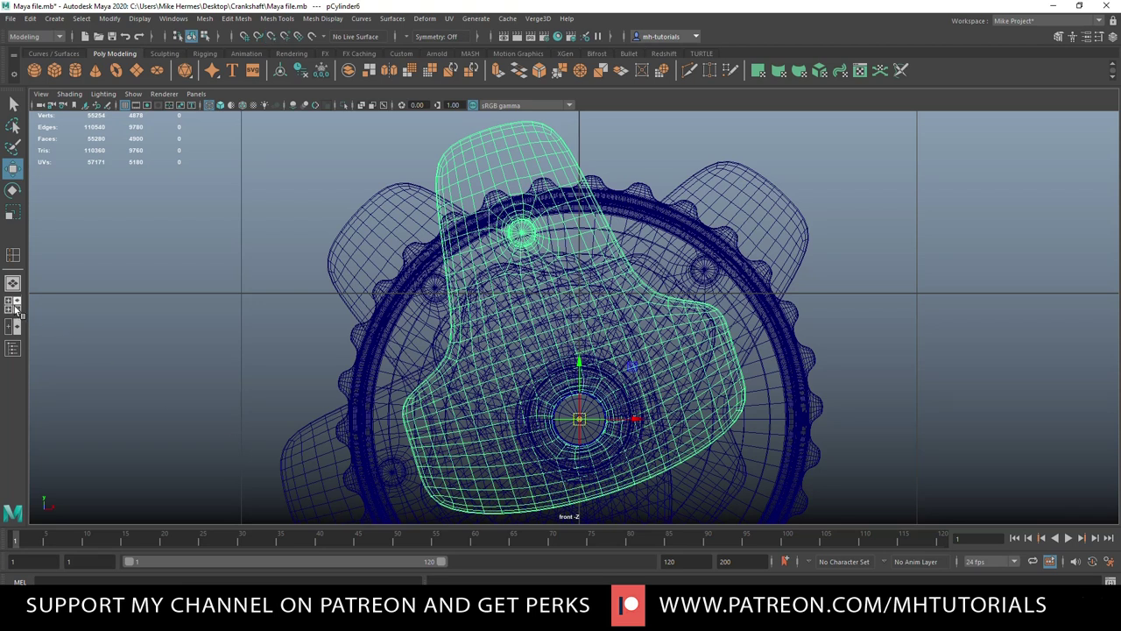
# - Move the farthest pair's pivot along the shaft to midway between its two webs in the side view, and end pivot editing
pyautogui.click(14, 307)
pyautogui.moveTo(608, 447); pyautogui.dragTo(667, 448)
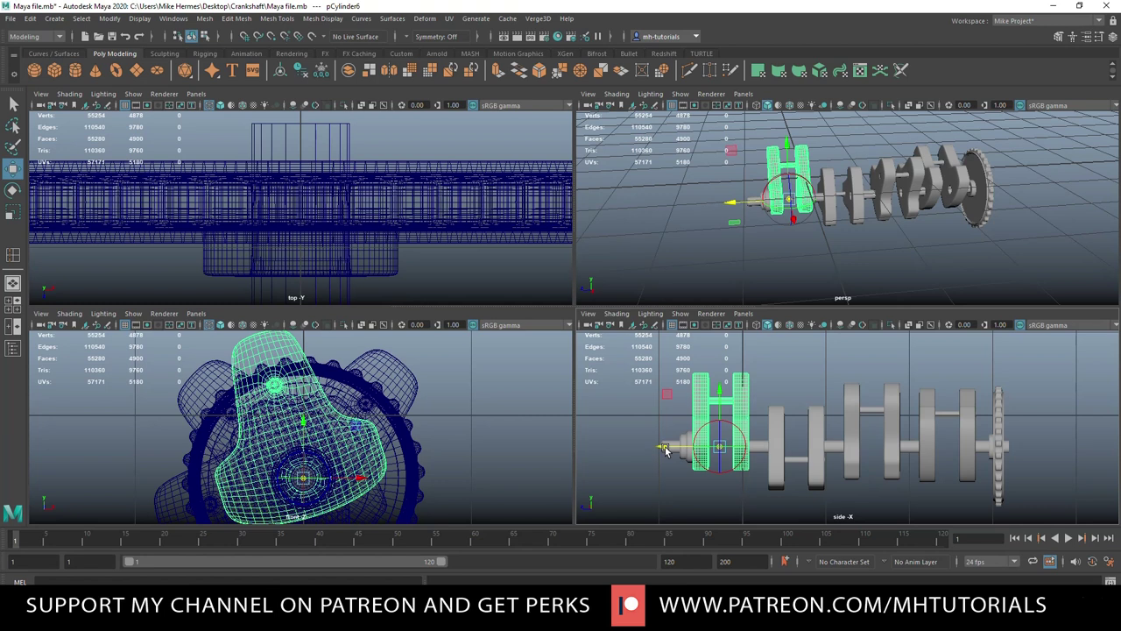
pyautogui.press('Insert')
# - Select the crank web pairs in turn in the side view to check their pivots against the shaft axis
pyautogui.click(808, 368)
pyautogui.click(749, 410)
pyautogui.click(784, 426)
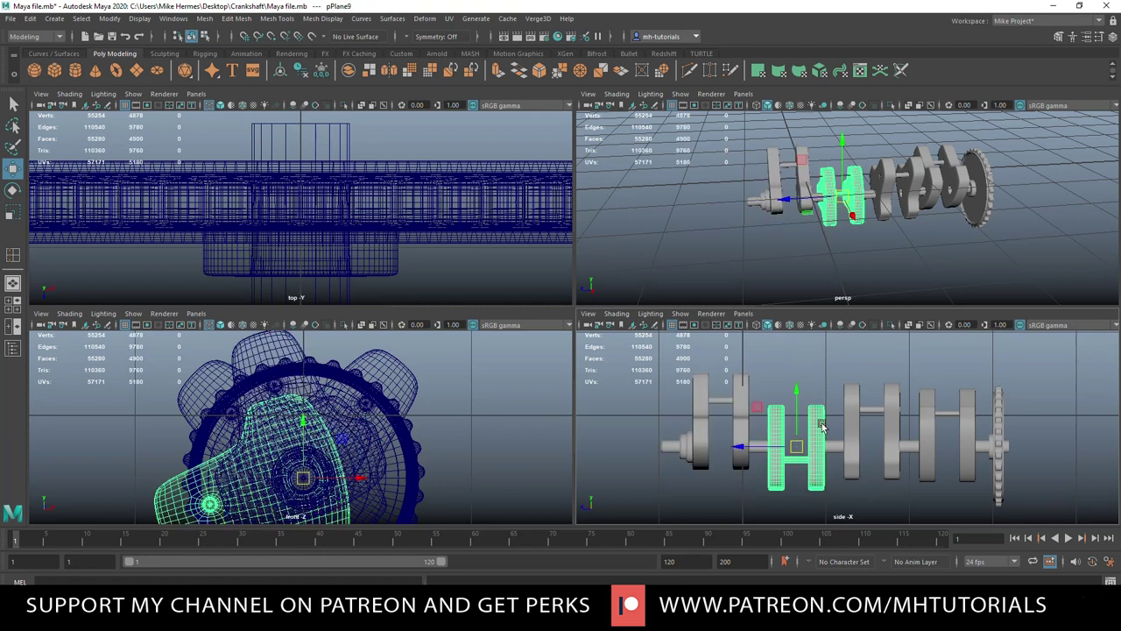
pyautogui.click(848, 405)
pyautogui.click(931, 421)
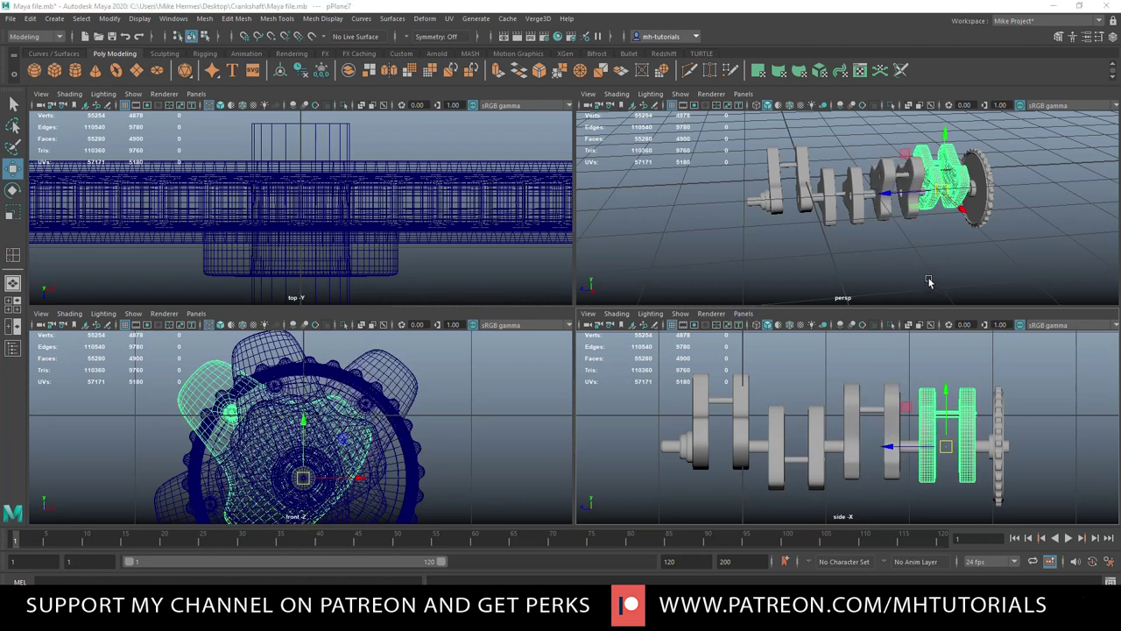
# - Select the shaft and the stepped collar at its end in the full-size perspective view and combine them into one mesh
pyautogui.press('space')
pyautogui.keyDown('alt'); pyautogui.moveTo(854, 302); pyautogui.dragTo(739, 409); pyautogui.keyUp('alt')
pyautogui.click(703, 346)
pyautogui.keyDown('alt'); pyautogui.moveTo(704, 346); pyautogui.dragTo(841, 408); pyautogui.keyUp('alt')
pyautogui.click(925, 343)
pyautogui.click(814, 361)
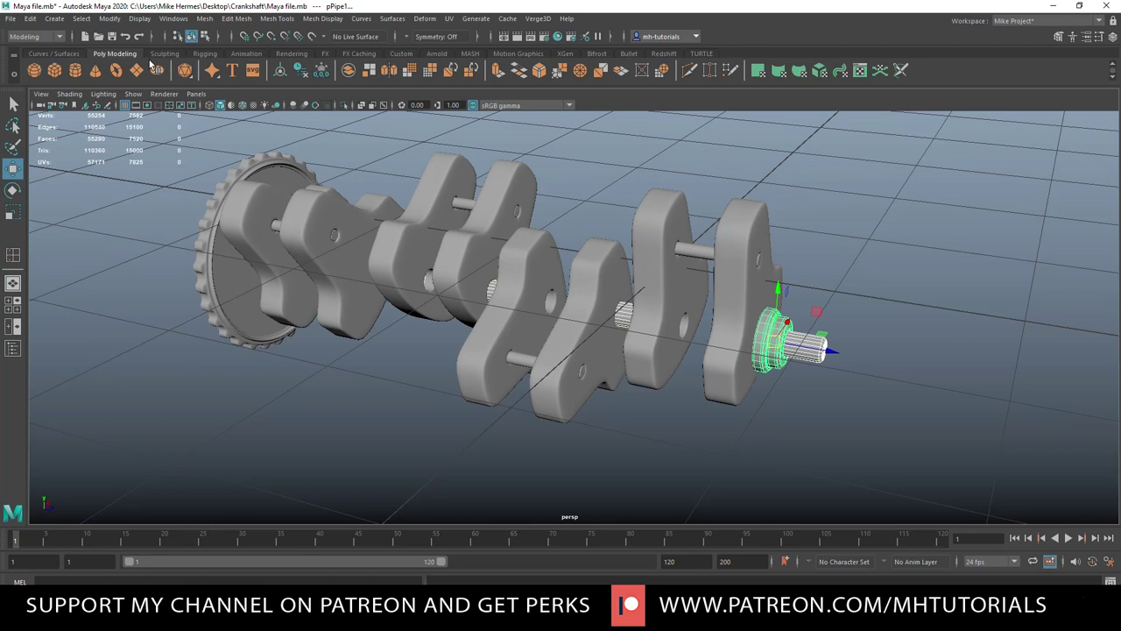
pyautogui.click(205, 19)
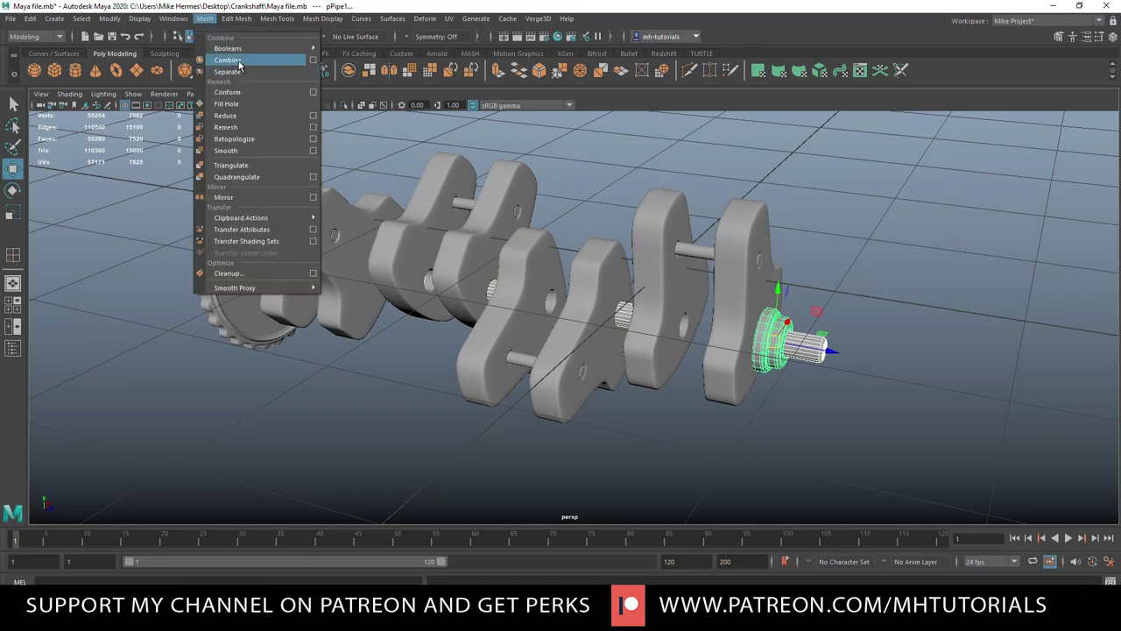
pyautogui.click(238, 65)
# - Examine the selected shaft along the whole crankshaft and undo its selection
pyautogui.keyDown('alt'); pyautogui.moveTo(388, 394); pyautogui.dragTo(483, 428); pyautogui.keyUp('alt')
pyautogui.scroll(2, 452, 437)
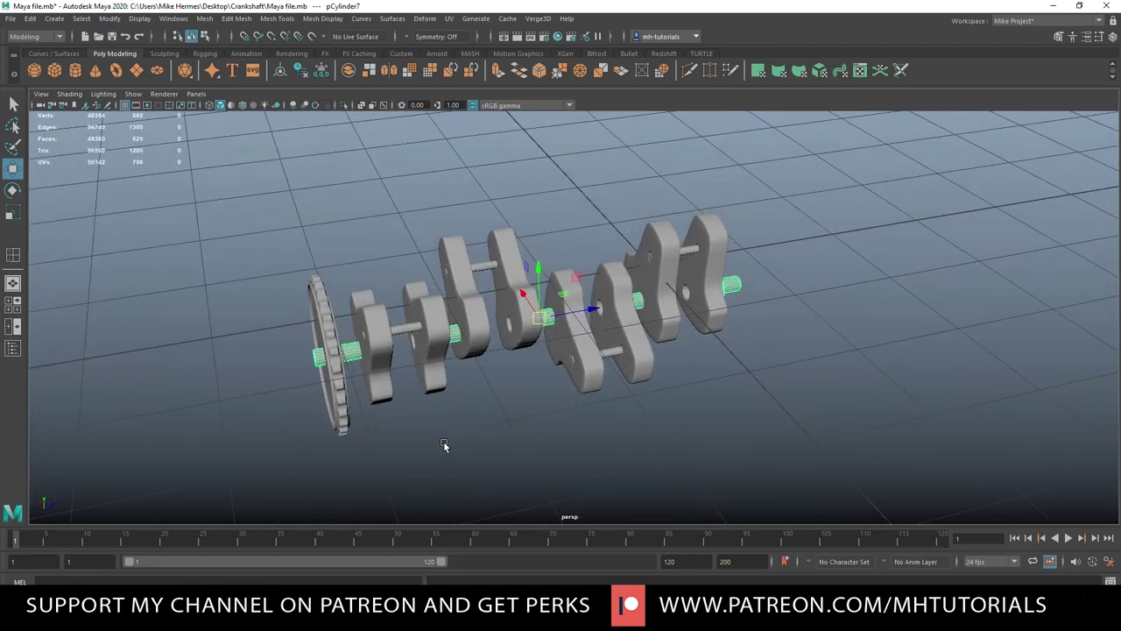
pyautogui.keyDown('alt'); pyautogui.moveTo(445, 446); pyautogui.dragTo(568, 402, button='middle'); pyautogui.keyUp('alt')
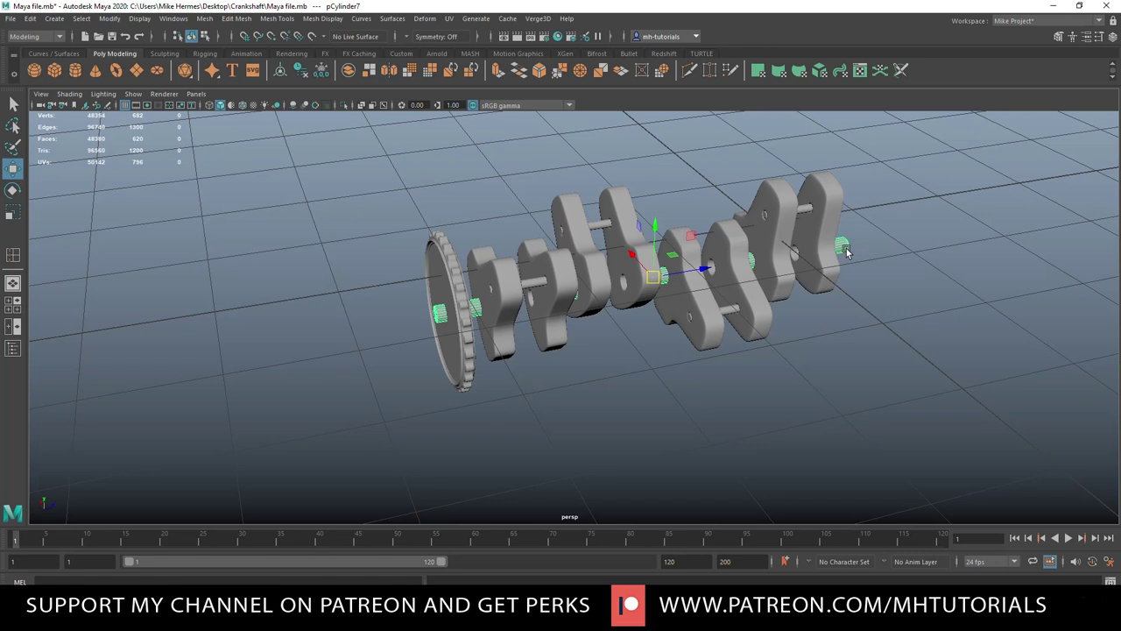
pyautogui.moveTo(614, 425)
pyautogui.keyDown('alt'); pyautogui.mouseDown()
pyautogui.moveTo(625, 426)
pyautogui.moveTo(609, 439)
pyautogui.mouseUp(); pyautogui.keyUp('alt')
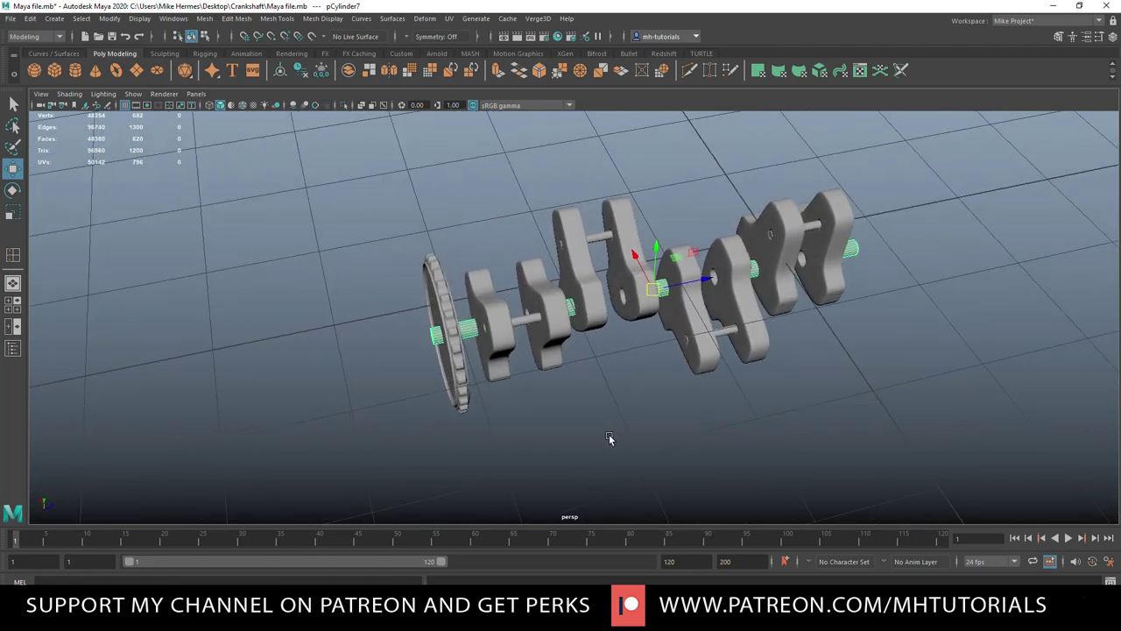
pyautogui.hotkey('ctrl', 'z')
pyautogui.hotkey('ctrl', 'z')
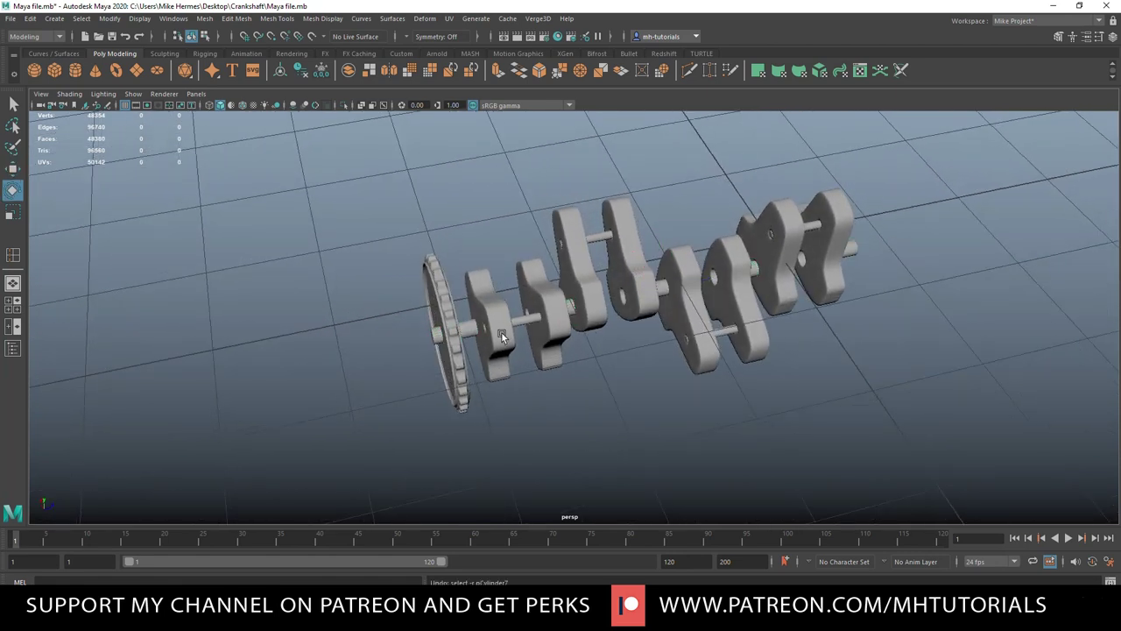
# - Parent the crank web pair nearest the toothed wheel to the shaft and try rotating the shaft
pyautogui.click(502, 338)
pyautogui.scroll(4, 487, 376)
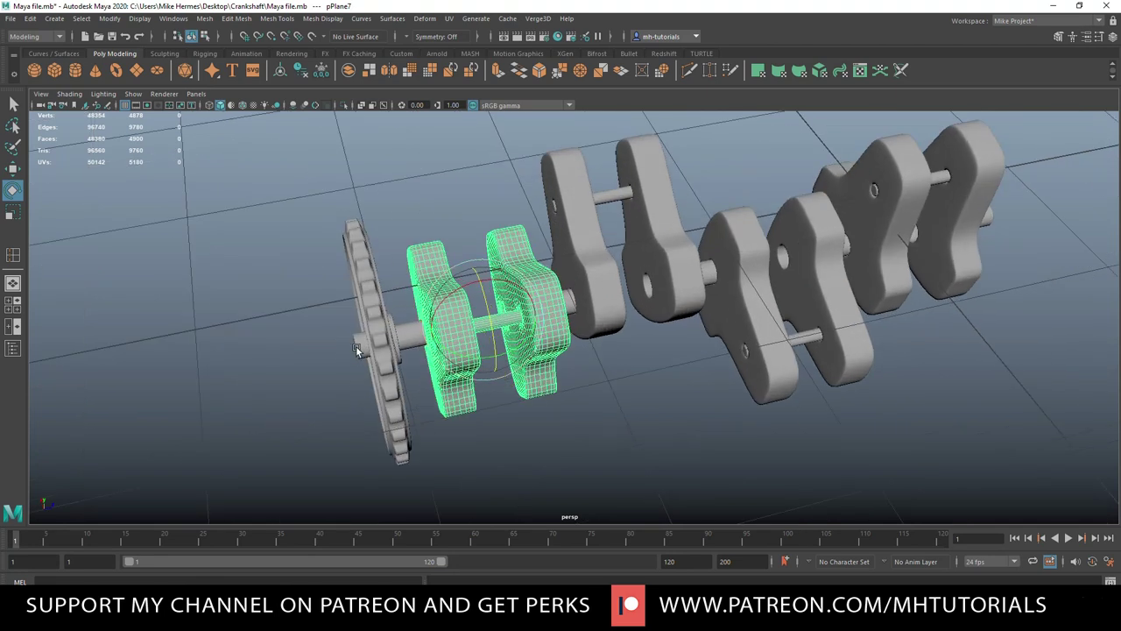
pyautogui.click(358, 346)
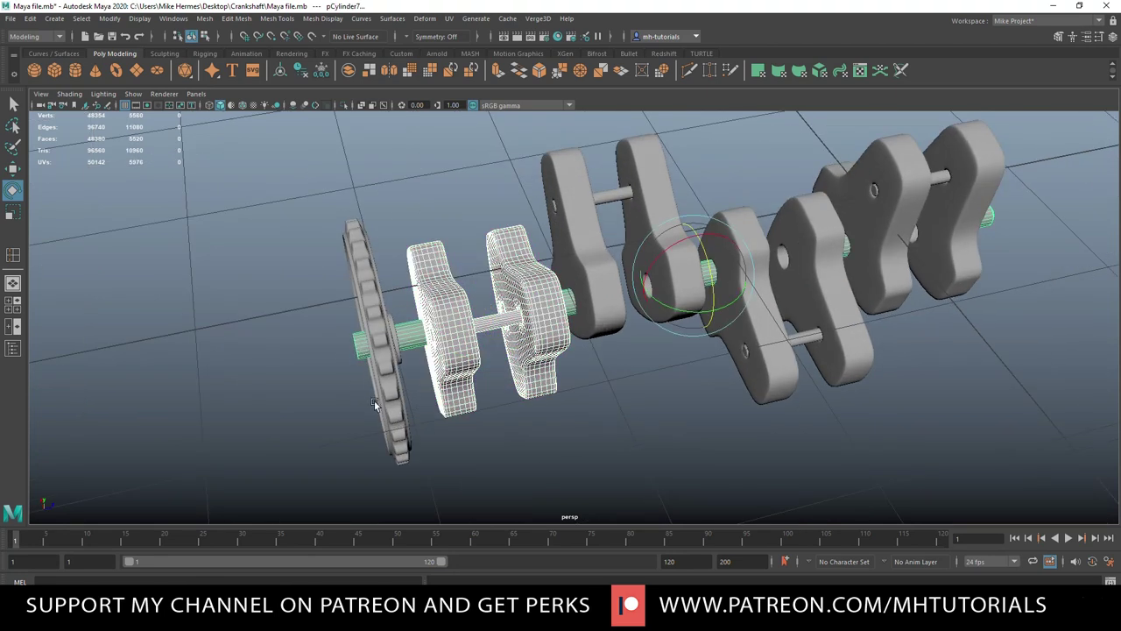
pyautogui.hotkey('ctrl', 'z')
pyautogui.scroll(-3, 770, 361)
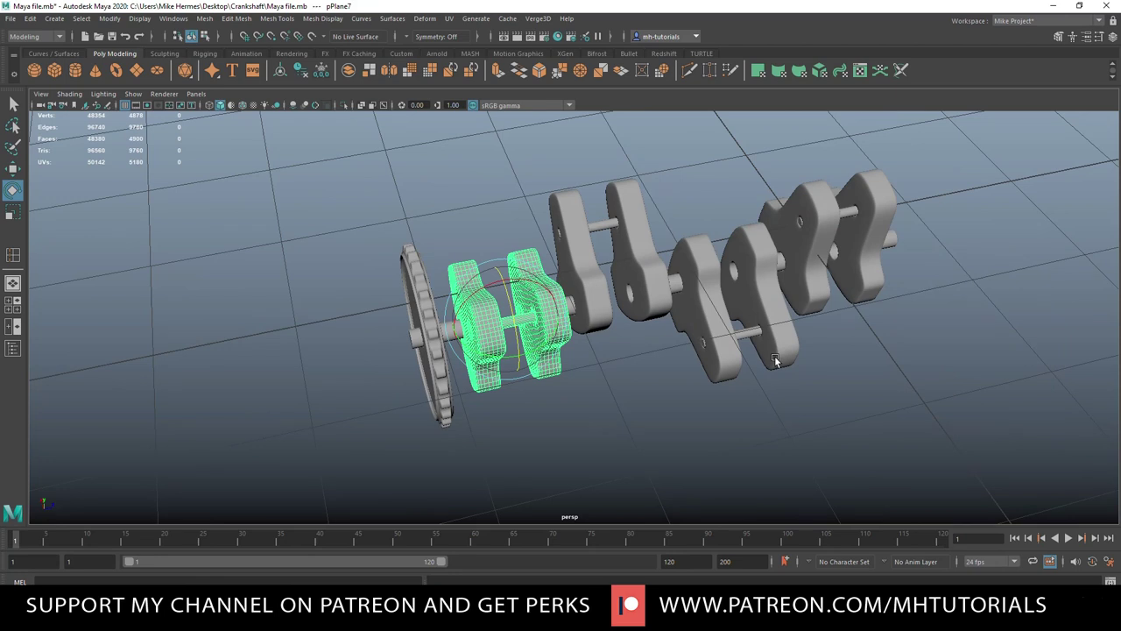
pyautogui.scroll(-2, 770, 361)
pyautogui.keyDown('shift'); pyautogui.click(822, 262); pyautogui.keyUp('shift')
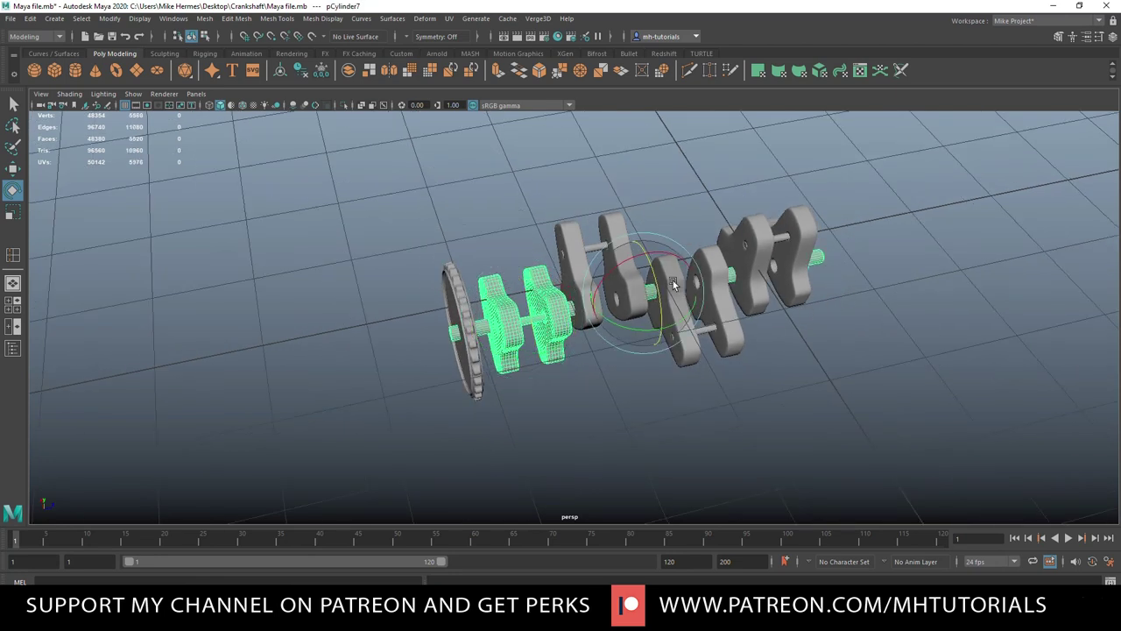
pyautogui.moveTo(662, 290); pyautogui.dragTo(658, 327)
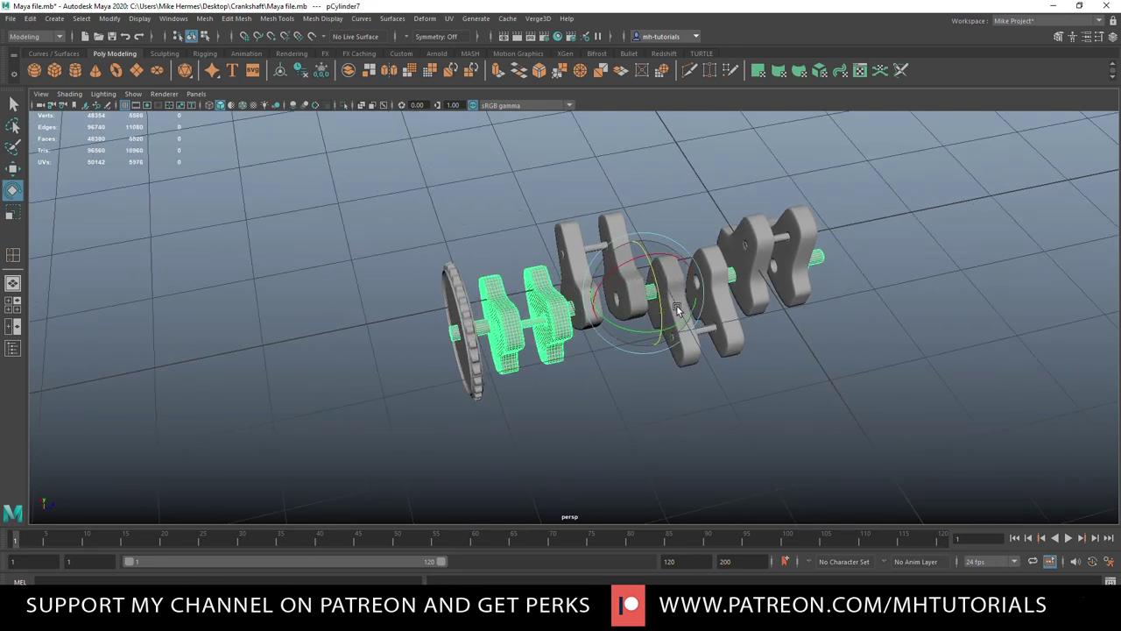
pyautogui.scroll(3, 696, 491)
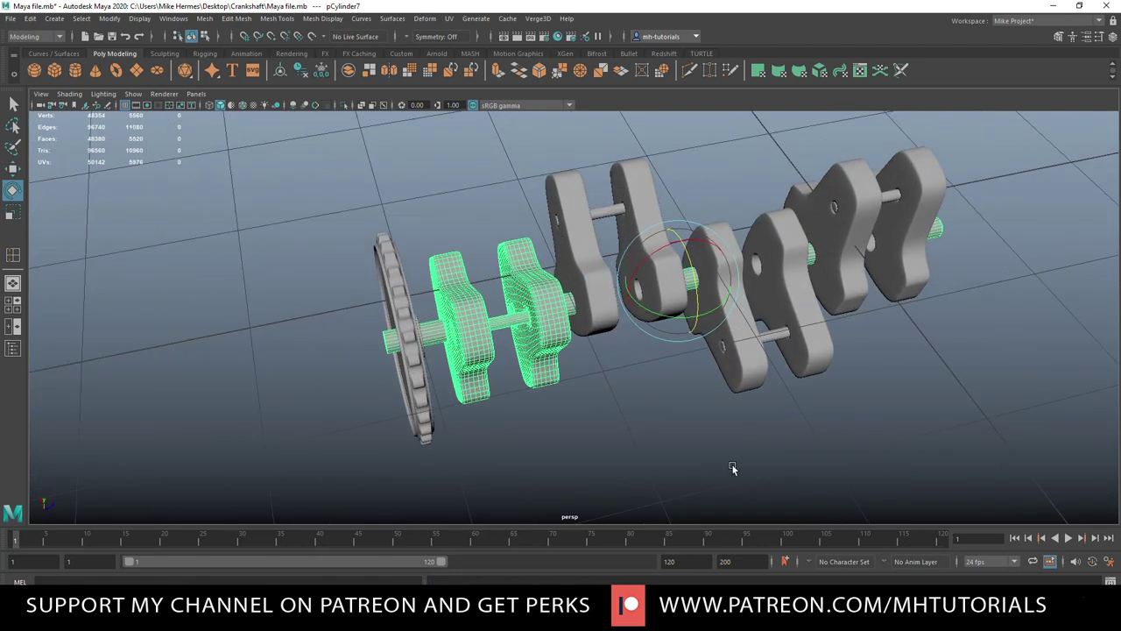
# - Parent the second crank web pair from the toothed wheel to the shaft
pyautogui.keyDown('alt'); pyautogui.moveTo(732, 466); pyautogui.dragTo(683, 447); pyautogui.keyUp('alt')
pyautogui.click(591, 188)
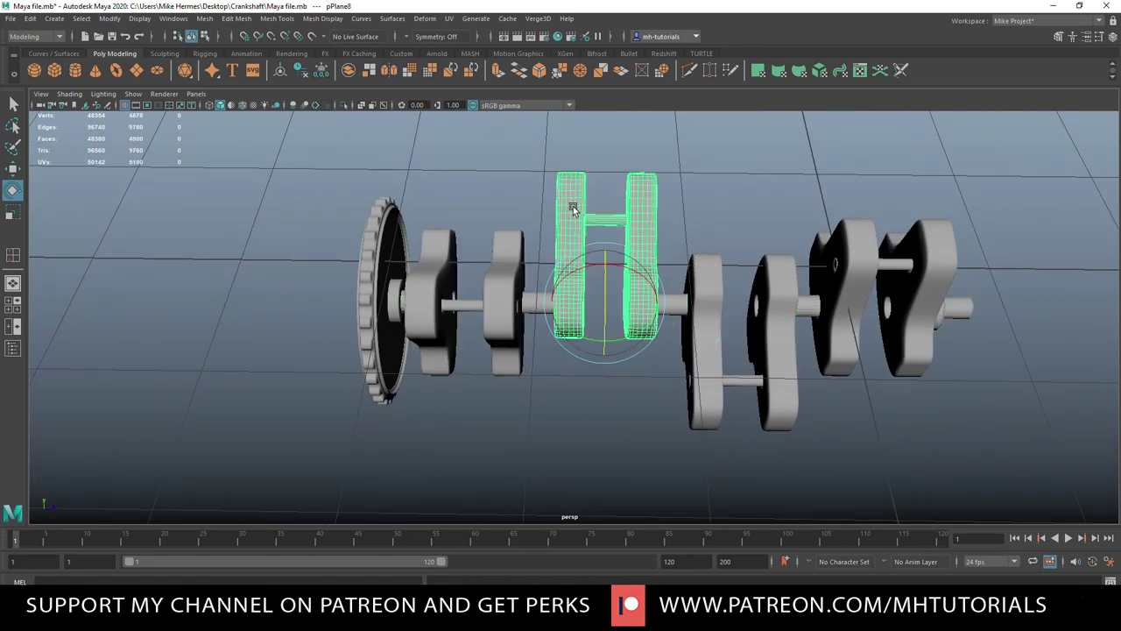
pyautogui.scroll(3, 740, 298)
pyautogui.click(740, 298)
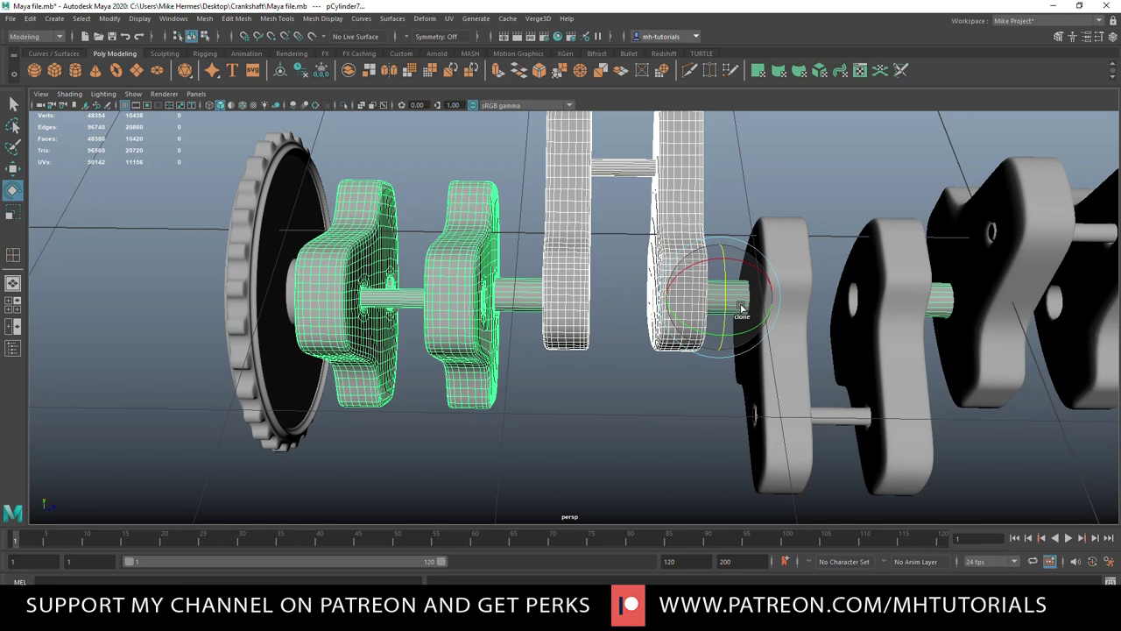
pyautogui.hotkey('ctrl', 'z')
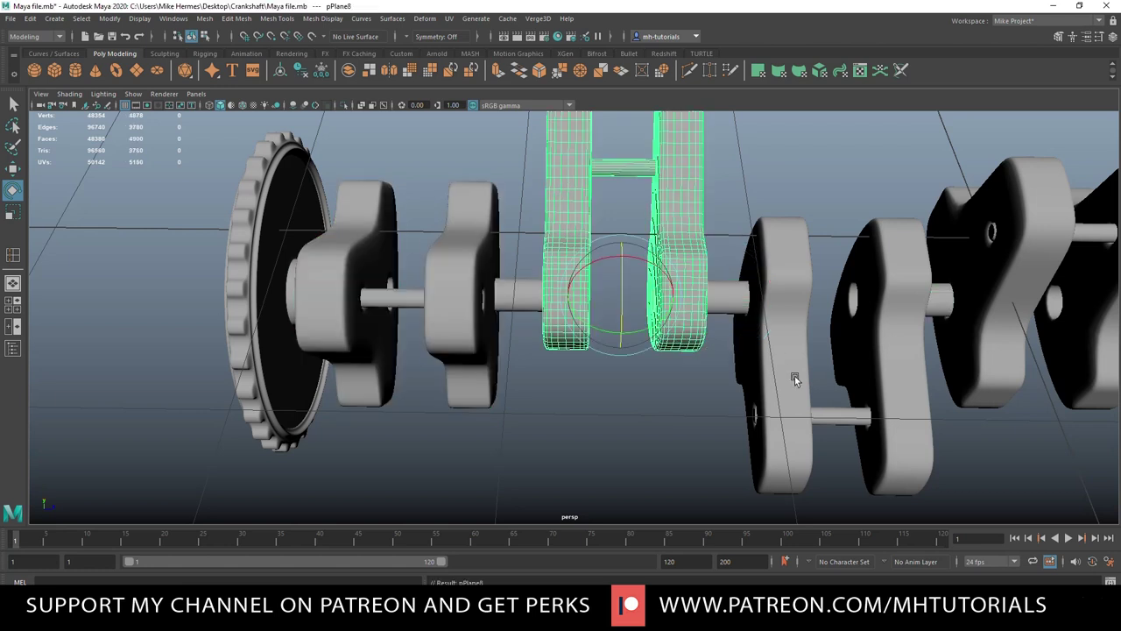
# - Parent the third crank web pair from the toothed wheel to the shaft
pyautogui.scroll(-3, 706, 389)
pyautogui.keyDown('alt'); pyautogui.moveTo(701, 390); pyautogui.dragTo(460, 351, button='middle'); pyautogui.keyUp('alt')
pyautogui.scroll(5, 524, 338)
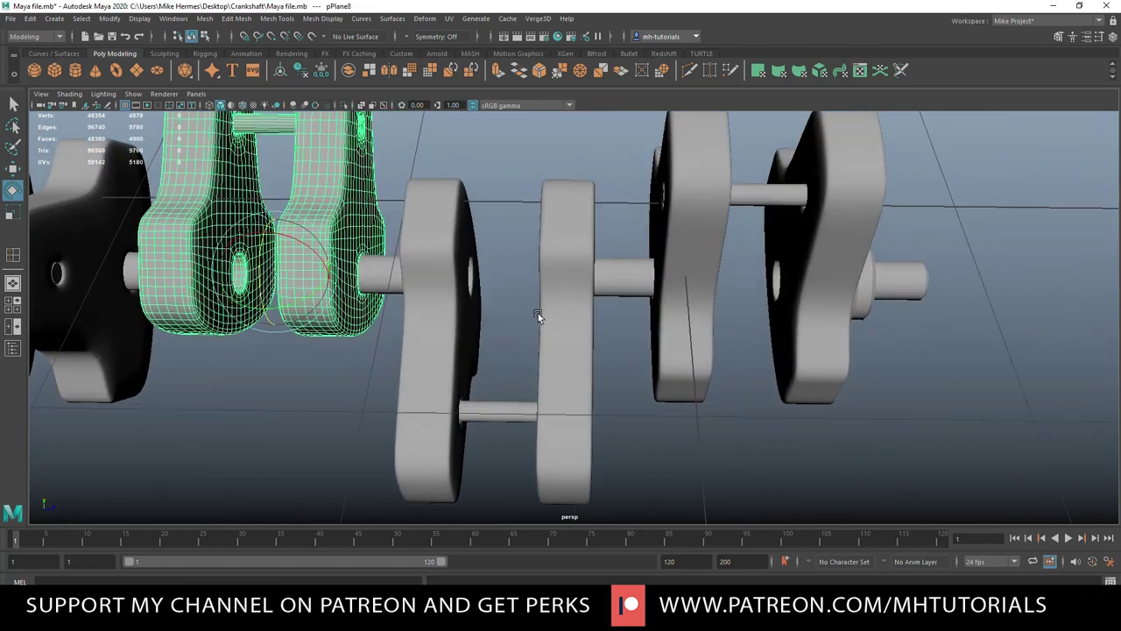
pyautogui.click(574, 235)
pyautogui.keyDown('shift'); pyautogui.click(631, 288); pyautogui.keyUp('shift')
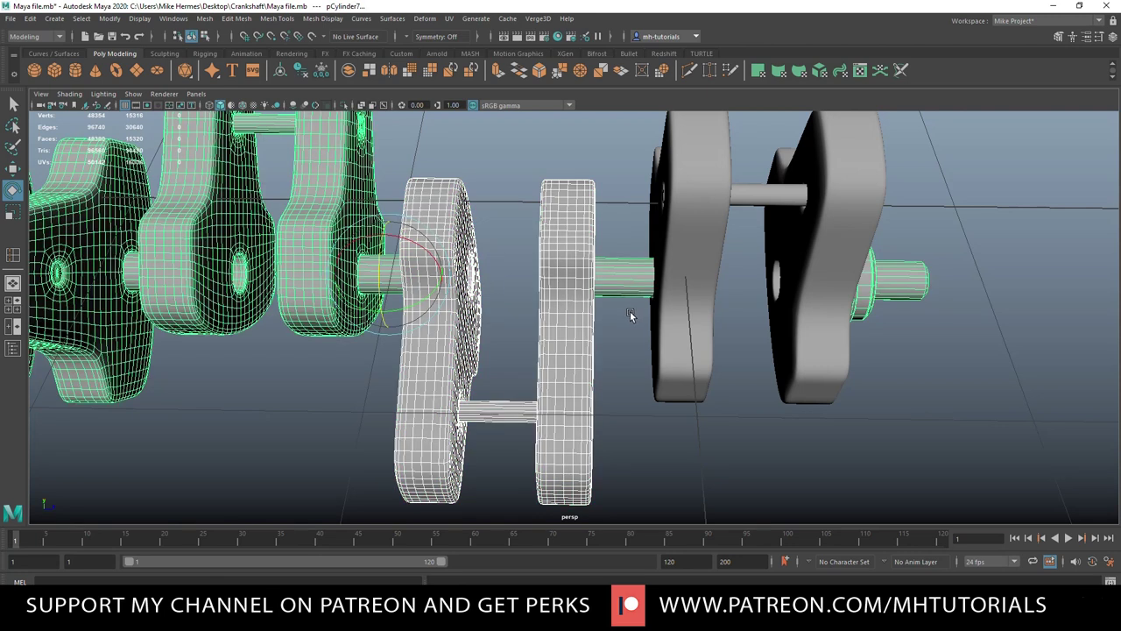
pyautogui.hotkey('ctrl', 'z')
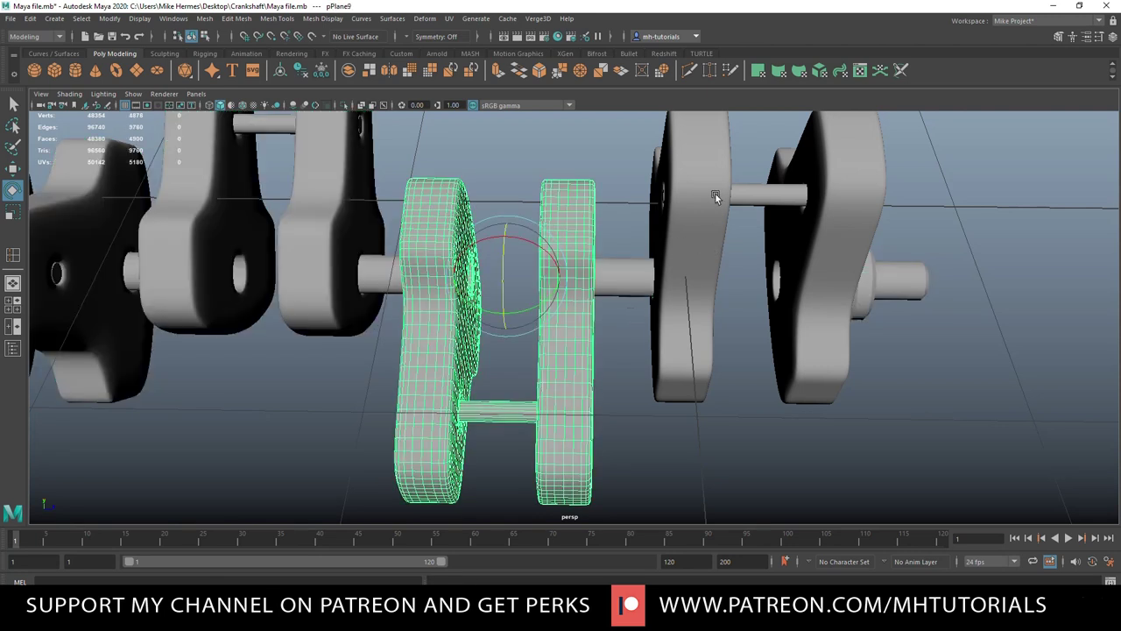
# - Parent the crank web pair nearest the stepped collar to the shaft and clear the selection
pyautogui.click(716, 196)
pyautogui.keyDown('shift'); pyautogui.click(913, 281); pyautogui.keyUp('shift')
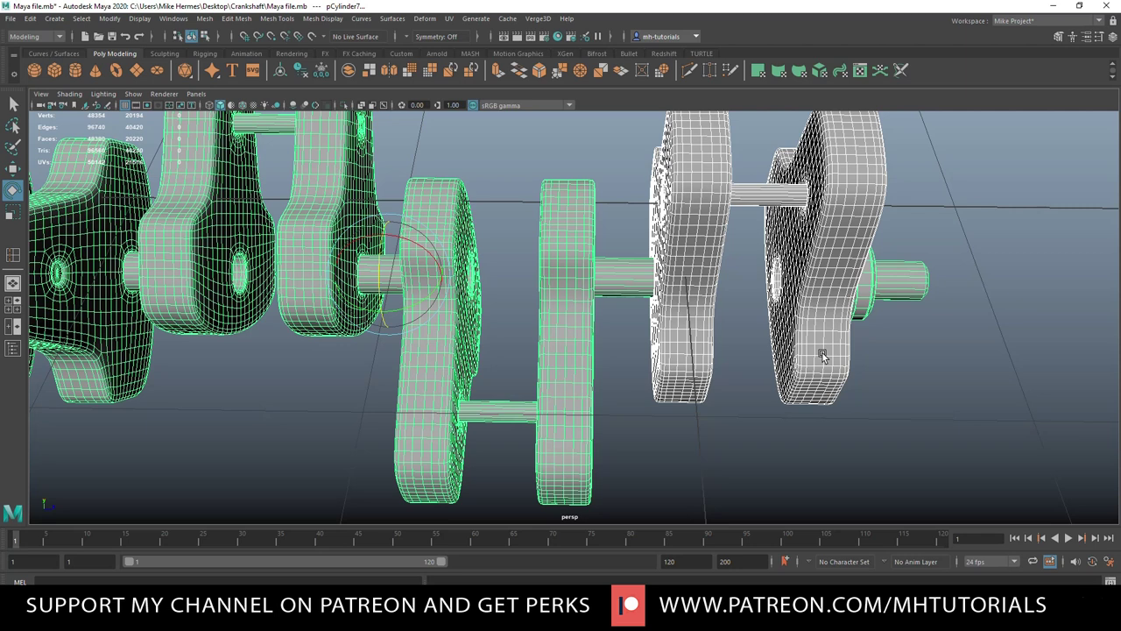
pyautogui.press('p')
pyautogui.click(915, 372)
pyautogui.scroll(-6, 899, 377)
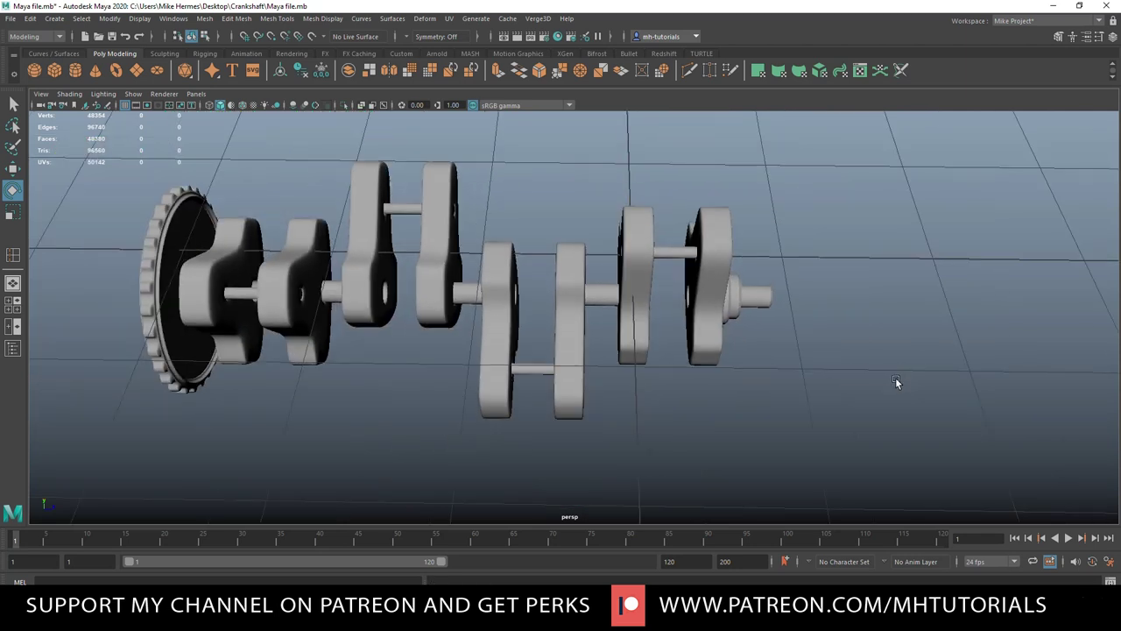
# - Rotate the shaft to test whether all four crank web pairs follow, and undo the rotation
pyautogui.scroll(-3, 896, 380)
pyautogui.keyDown('alt'); pyautogui.moveTo(895, 380); pyautogui.dragTo(827, 367); pyautogui.keyUp('alt')
pyautogui.click(643, 322)
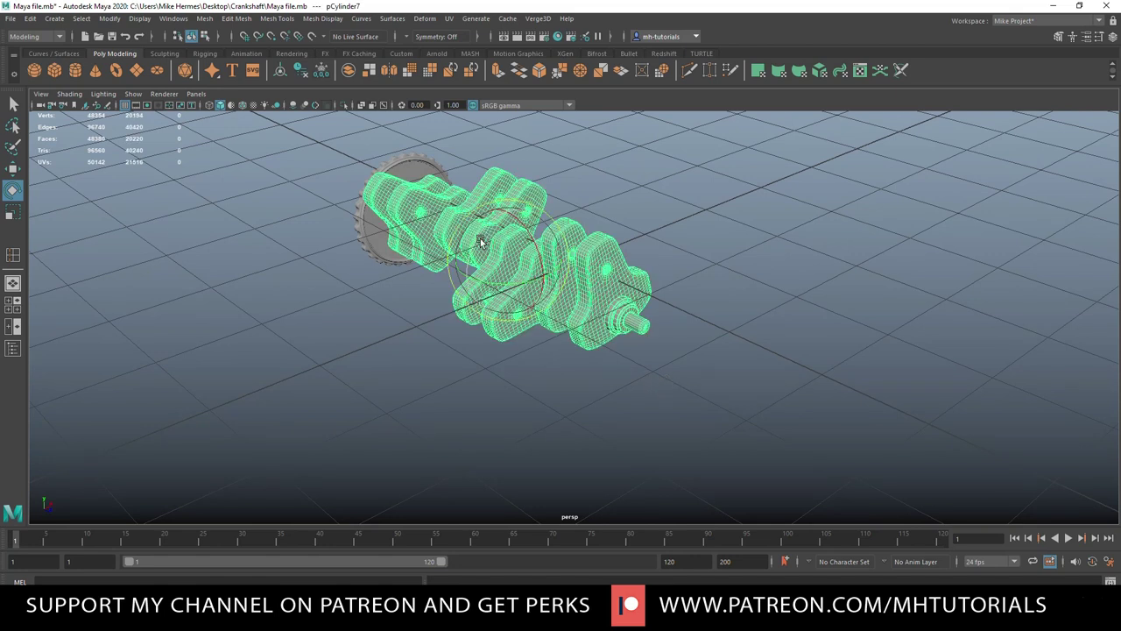
pyautogui.moveTo(476, 246); pyautogui.dragTo(550, 180)
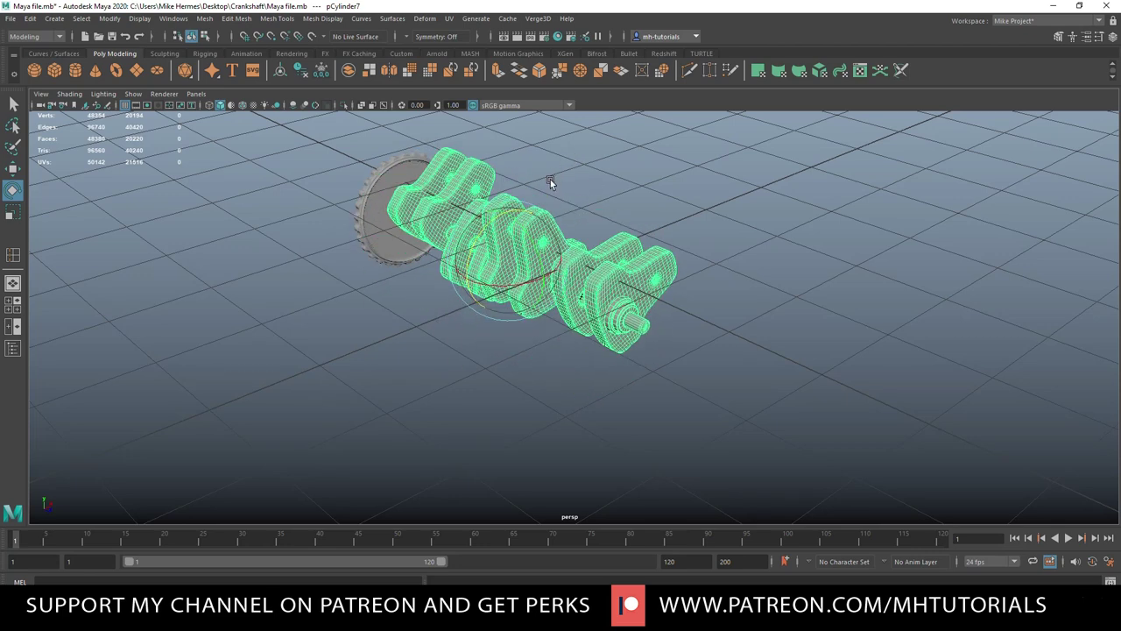
pyautogui.keyDown('alt'); pyautogui.moveTo(386, 347); pyautogui.dragTo(433, 359); pyautogui.keyUp('alt')
pyautogui.hotkey('ctrl', 'z')
# - Parent the toothed wheel to the shaft
pyautogui.scroll(4, 423, 365)
pyautogui.scroll(-2, 433, 358)
pyautogui.keyDown('alt'); pyautogui.moveTo(433, 359); pyautogui.dragTo(593, 318, button='middle'); pyautogui.keyUp('alt')
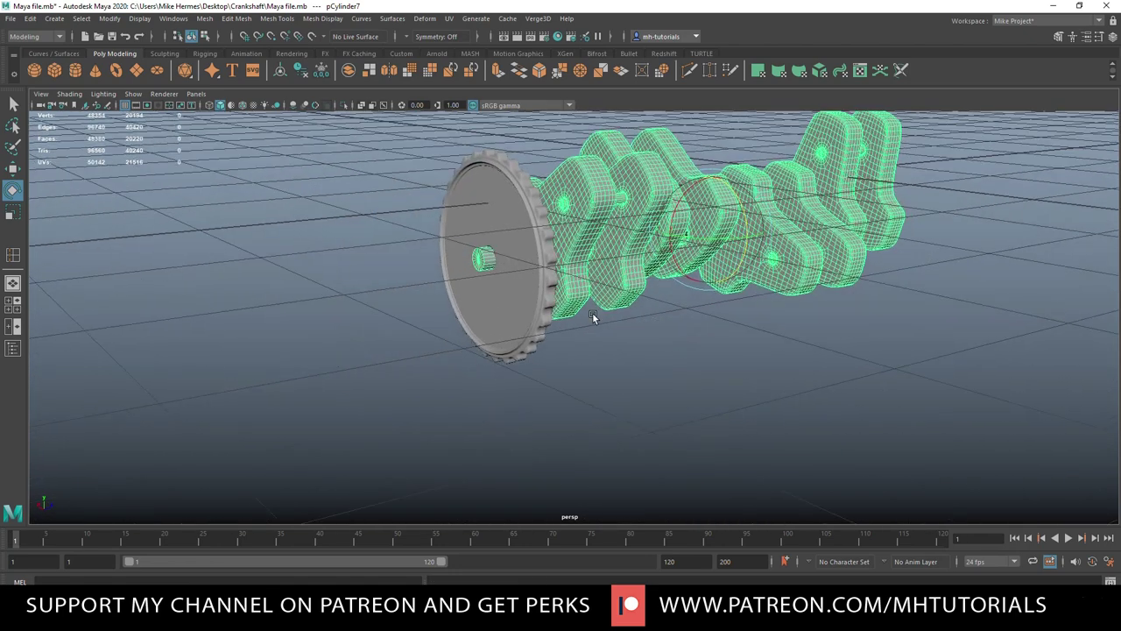
pyautogui.click(541, 215)
pyautogui.scroll(8, 484, 300)
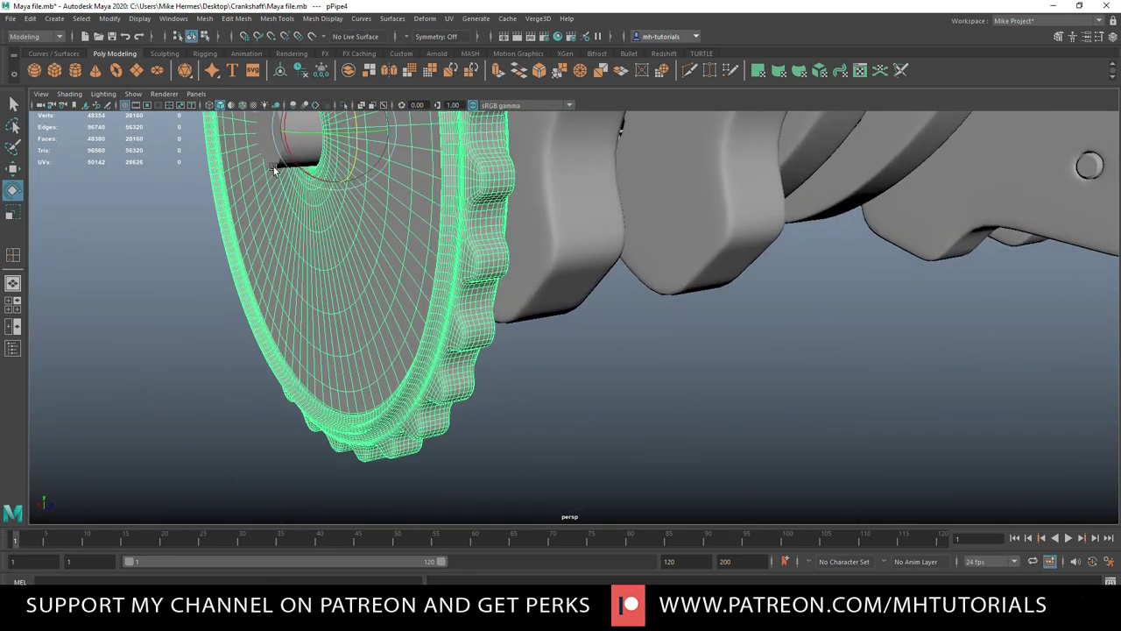
pyautogui.keyDown('shift'); pyautogui.click(268, 164); pyautogui.keyUp('shift')
pyautogui.scroll(-5, 309, 217)
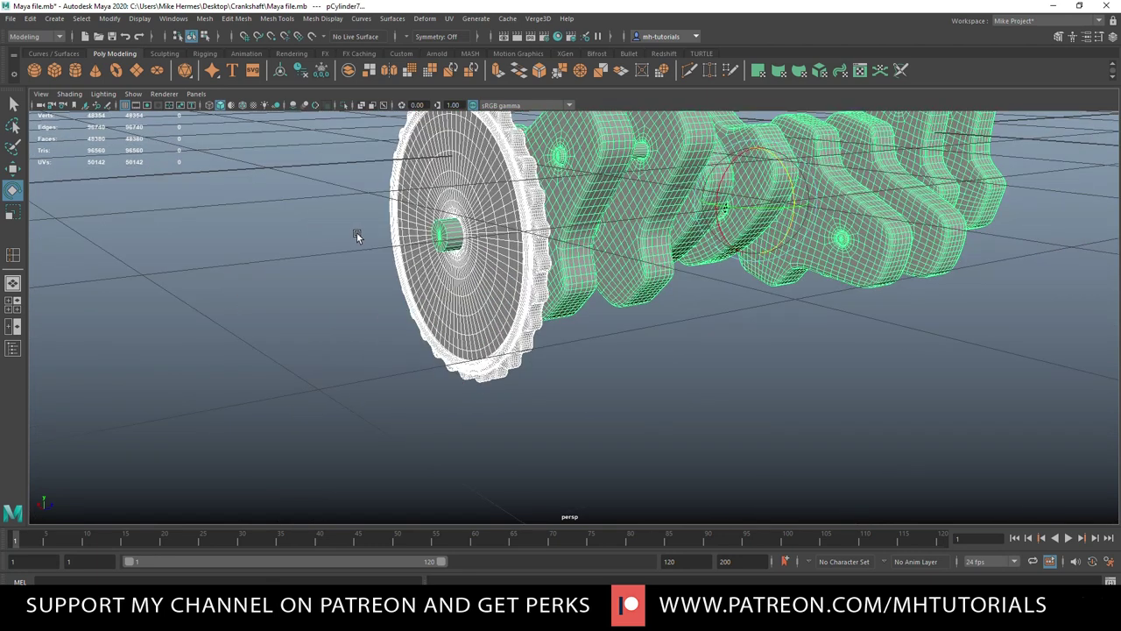
pyautogui.hotkey('ctrl', 'z')
# - Rotate the shaft to test the whole crankshaft including the toothed wheel, and undo the rotation
pyautogui.scroll(-5, 481, 242)
pyautogui.keyDown('alt'); pyautogui.moveTo(736, 299); pyautogui.dragTo(668, 385); pyautogui.keyUp('alt')
pyautogui.click(670, 382)
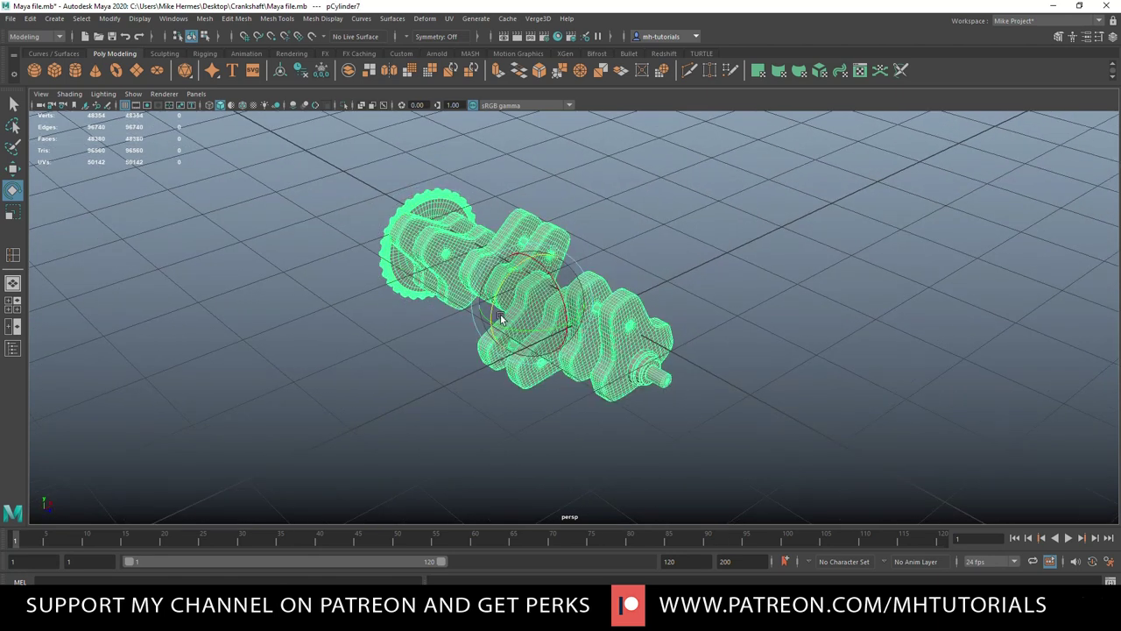
pyautogui.moveTo(506, 292); pyautogui.dragTo(514, 427)
pyautogui.click(730, 281)
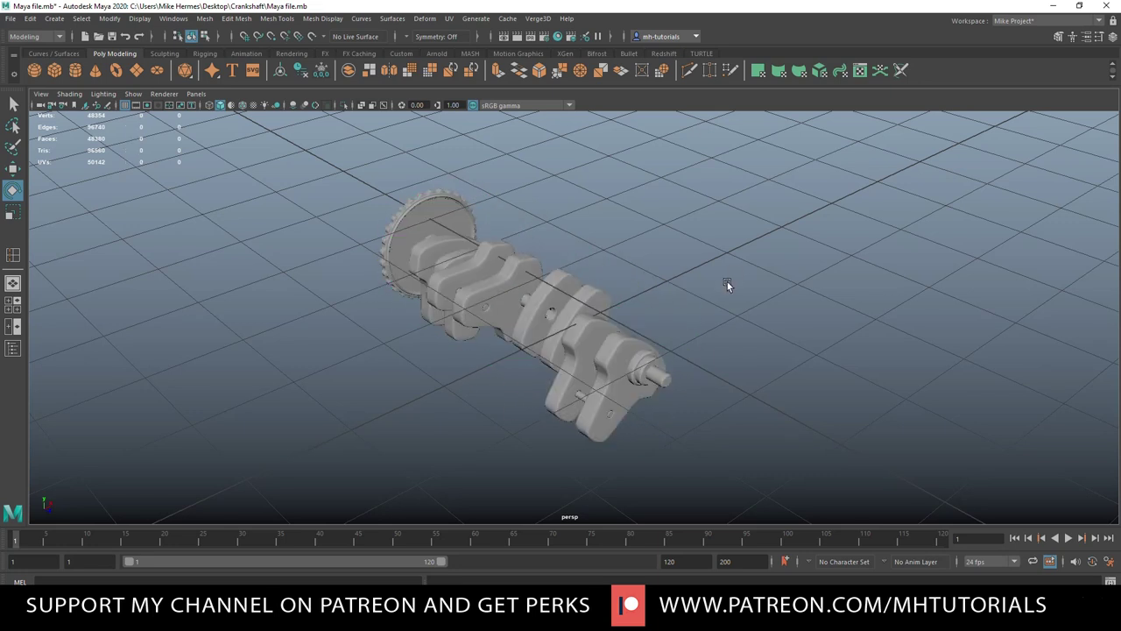
pyautogui.hotkey('ctrl', 'z')
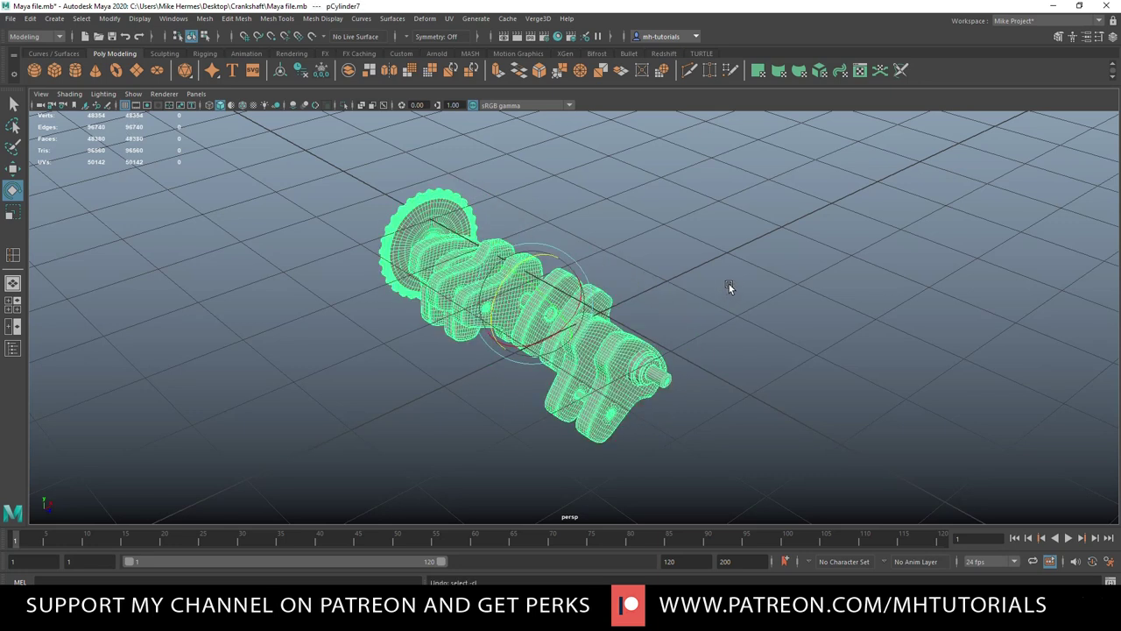
pyautogui.hotkey('ctrl', 'z')
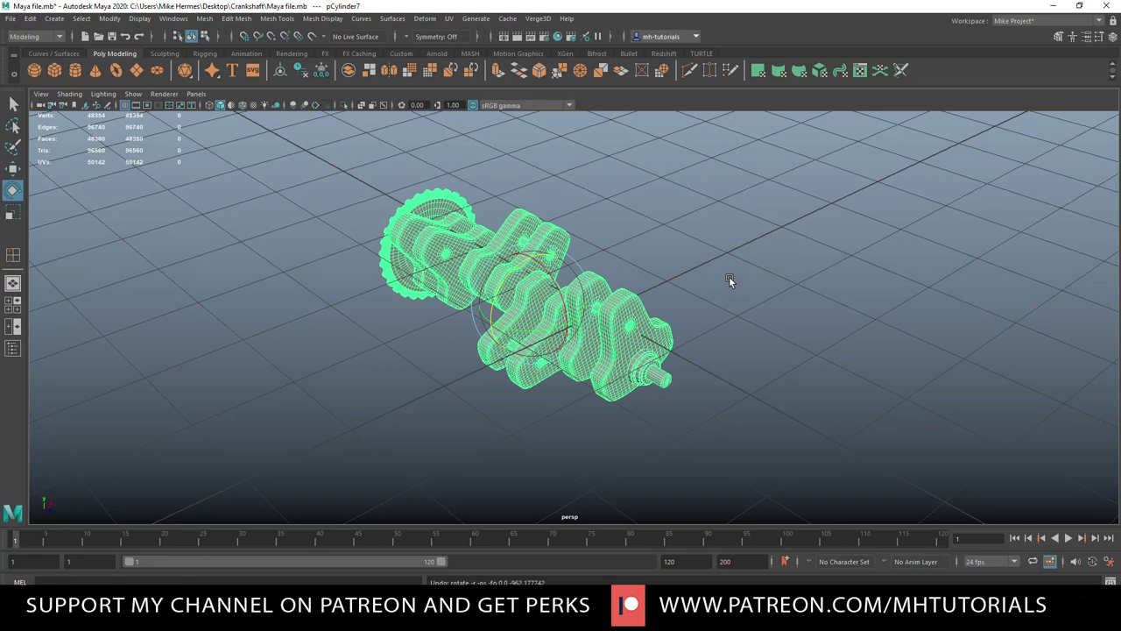
# - Group the whole crankshaft hierarchy and inspect the group's pivot position
pyautogui.scroll(3, 748, 304)
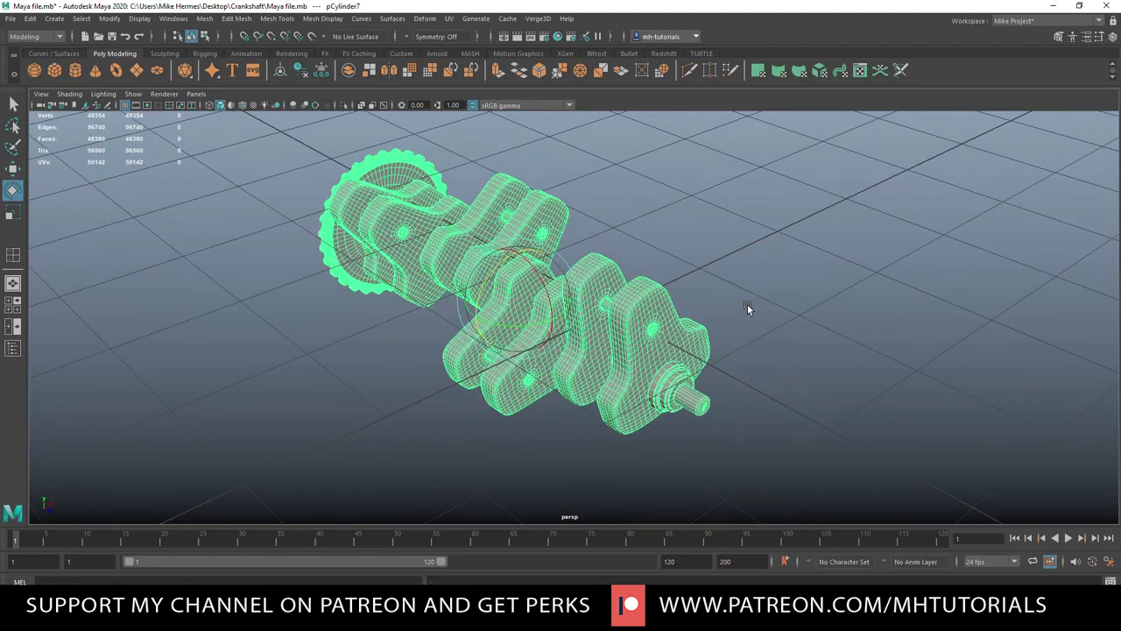
pyautogui.keyDown('alt'); pyautogui.moveTo(748, 304); pyautogui.dragTo(788, 302); pyautogui.keyUp('alt')
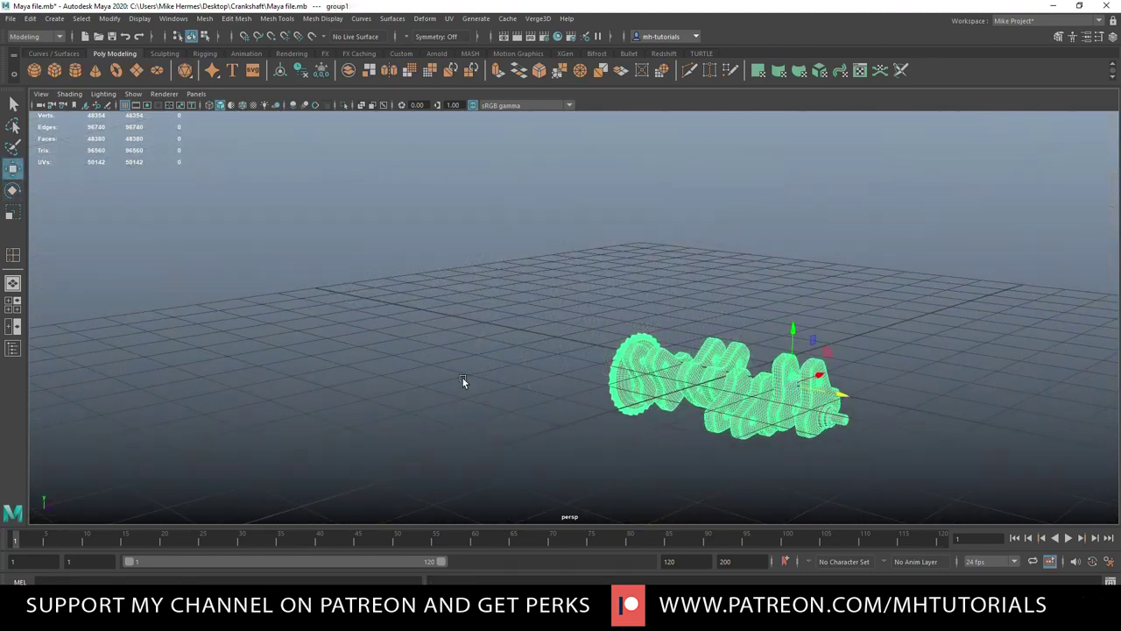
pyautogui.keyDown('alt'); pyautogui.moveTo(481, 399); pyautogui.dragTo(290, 291, button='middle'); pyautogui.keyUp('alt')
pyautogui.scroll(5, 466, 385)
pyautogui.keyDown('alt'); pyautogui.moveTo(476, 388); pyautogui.dragTo(515, 428); pyautogui.keyUp('alt')
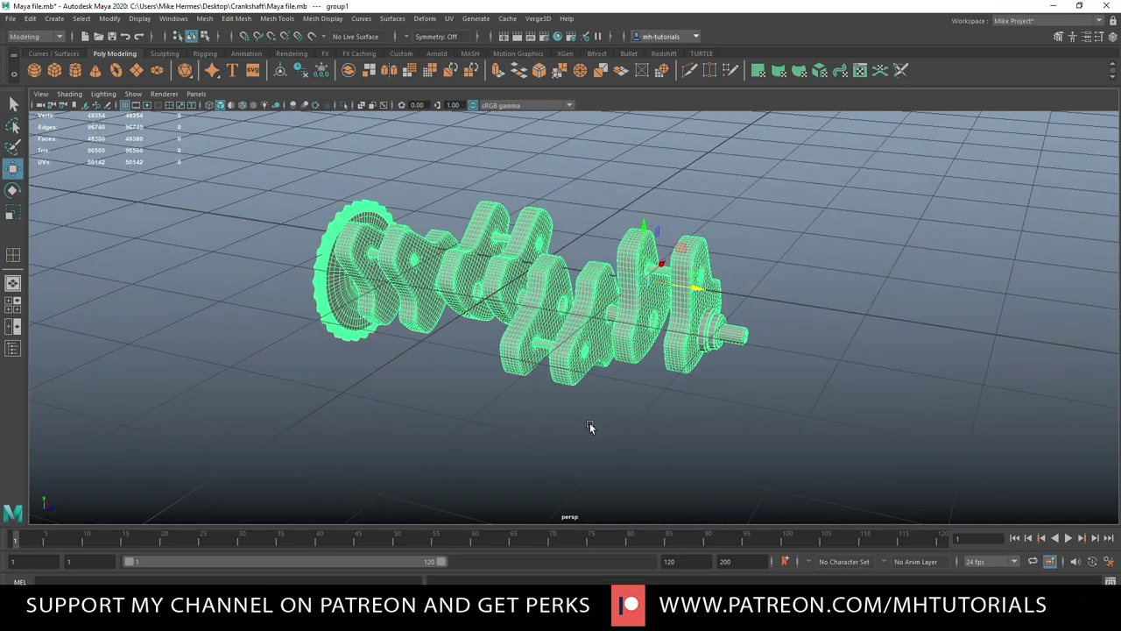
pyautogui.scroll(3, 629, 423)
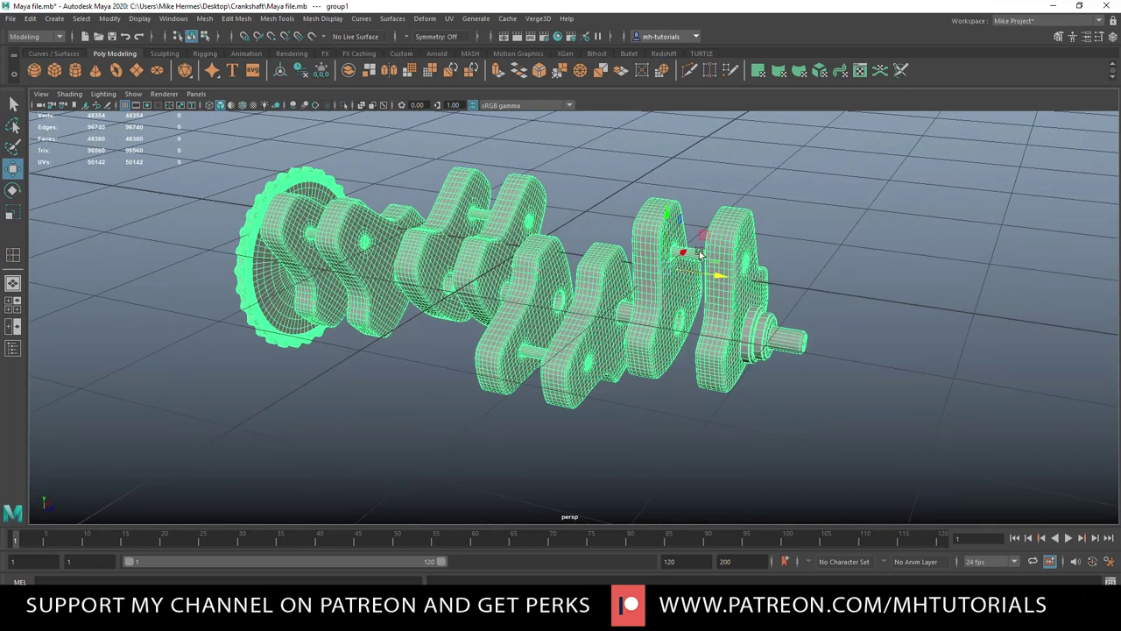
pyautogui.scroll(-4, 622, 409)
pyautogui.keyDown('alt'); pyautogui.moveTo(614, 424); pyautogui.dragTo(628, 423); pyautogui.keyUp('alt')
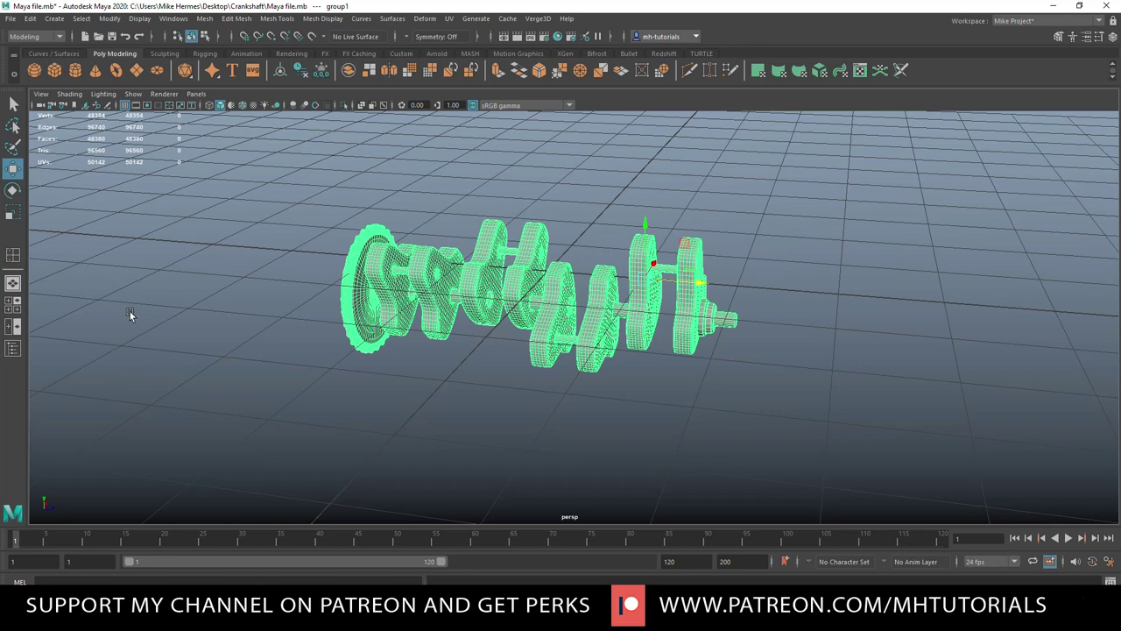
# - Create a polygon pipe and rotate it so its hole runs parallel to the crankshaft axis
pyautogui.click(54, 18)
pyautogui.moveTo(109, 71)
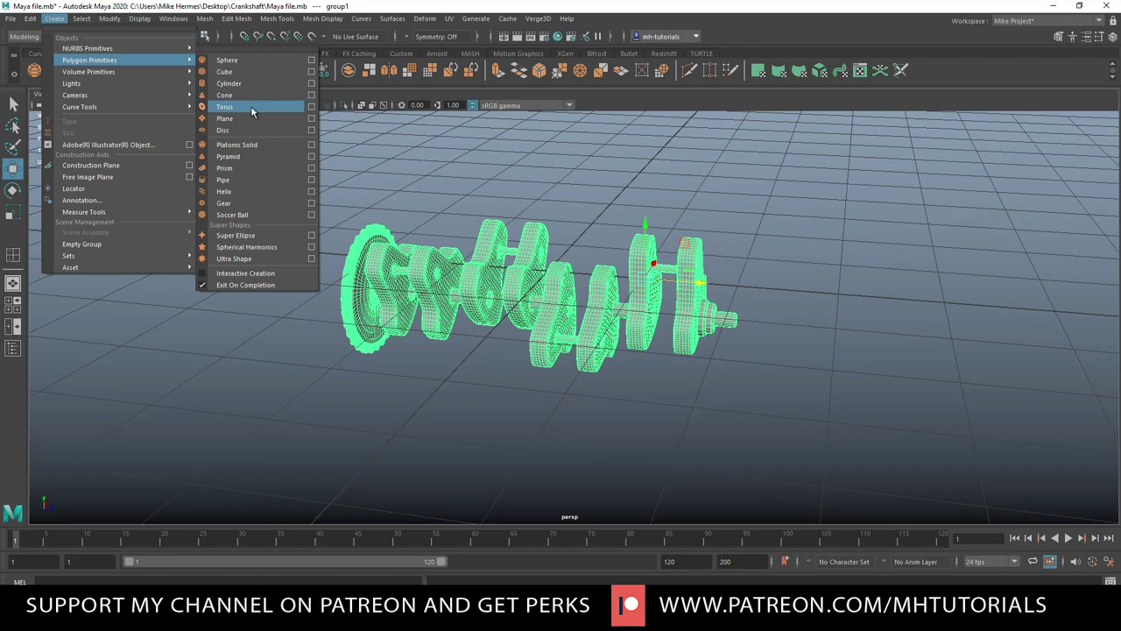
pyautogui.click(238, 180)
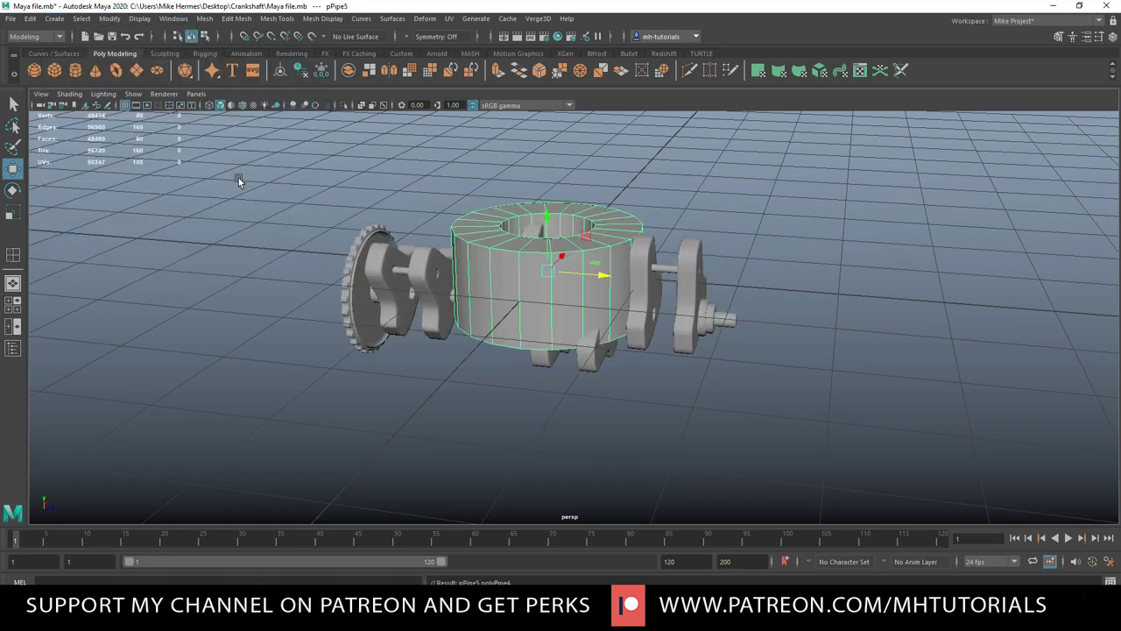
pyautogui.press('e')
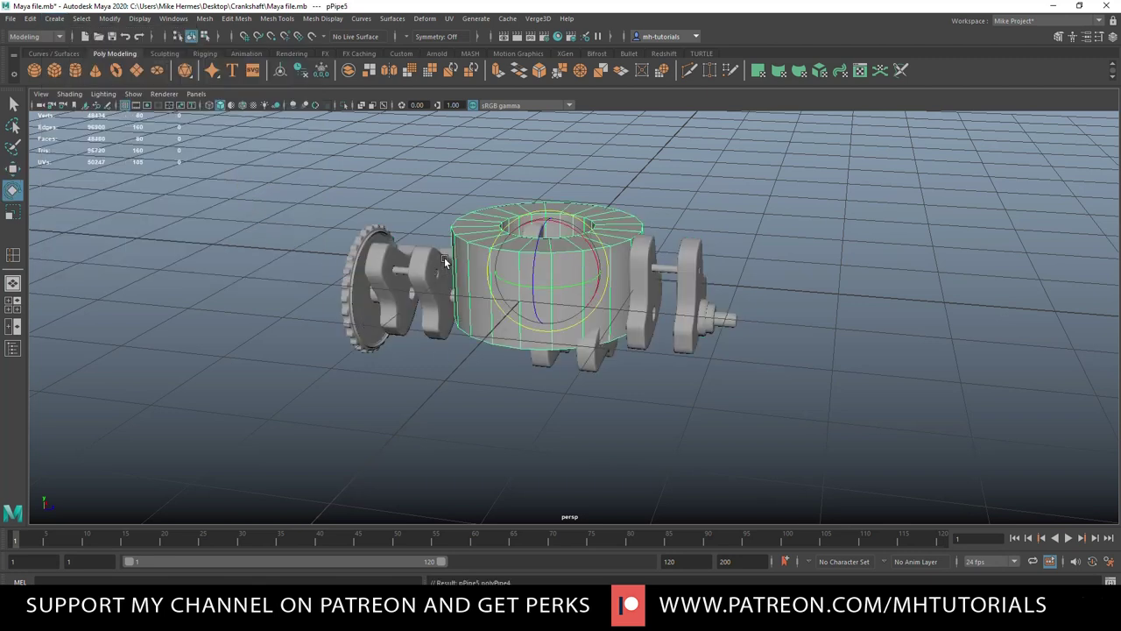
pyautogui.moveTo(576, 230); pyautogui.dragTo(539, 304)
# - Scale the pipe down and move it onto the crankpin between the two webs nearest the stepped collar
pyautogui.press('w')
pyautogui.press('r')
pyautogui.press('f')
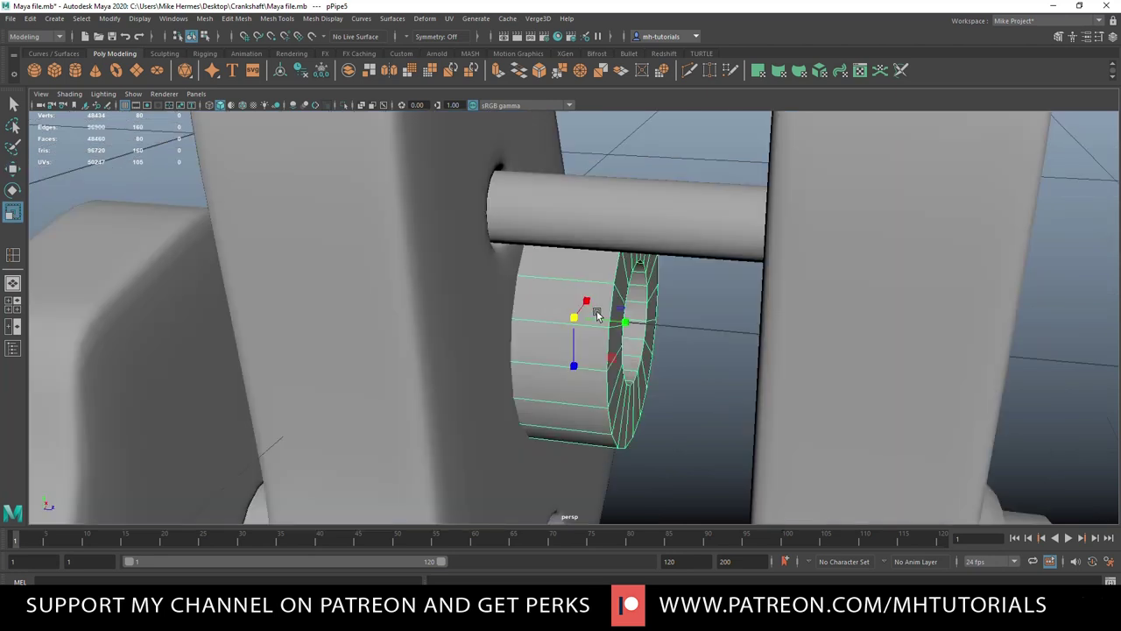
pyautogui.scroll(-4, 600, 317)
pyautogui.keyDown('alt'); pyautogui.moveTo(630, 325); pyautogui.dragTo(583, 366); pyautogui.keyUp('alt')
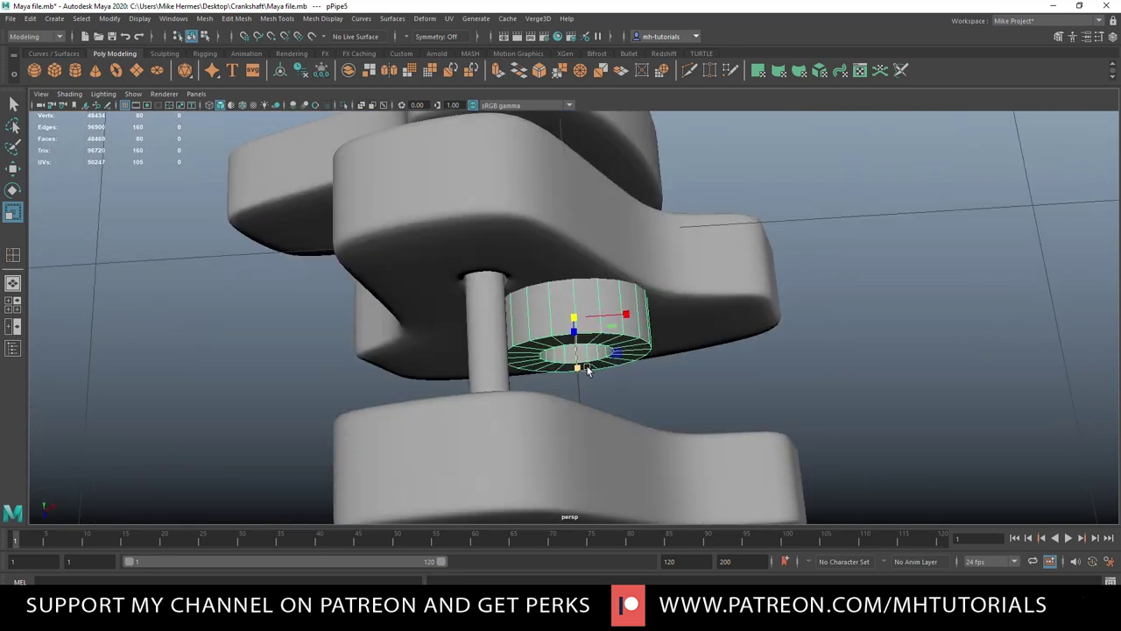
pyautogui.press('w')
pyautogui.moveTo(637, 316); pyautogui.dragTo(552, 338)
pyautogui.keyDown('alt'); pyautogui.moveTo(535, 387); pyautogui.dragTo(543, 255); pyautogui.keyUp('alt')
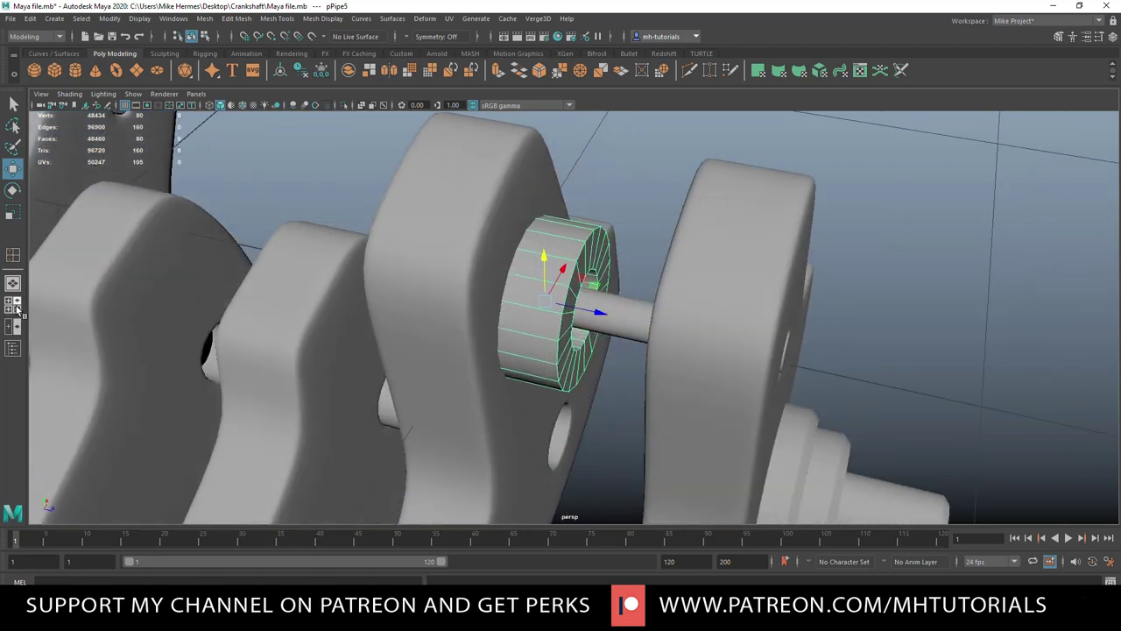
# - Centre the pipe on the crankpin in the front view and scale it until its hole closely surrounds the pin
pyautogui.click(17, 310)
pyautogui.press('space')
pyautogui.press('f')
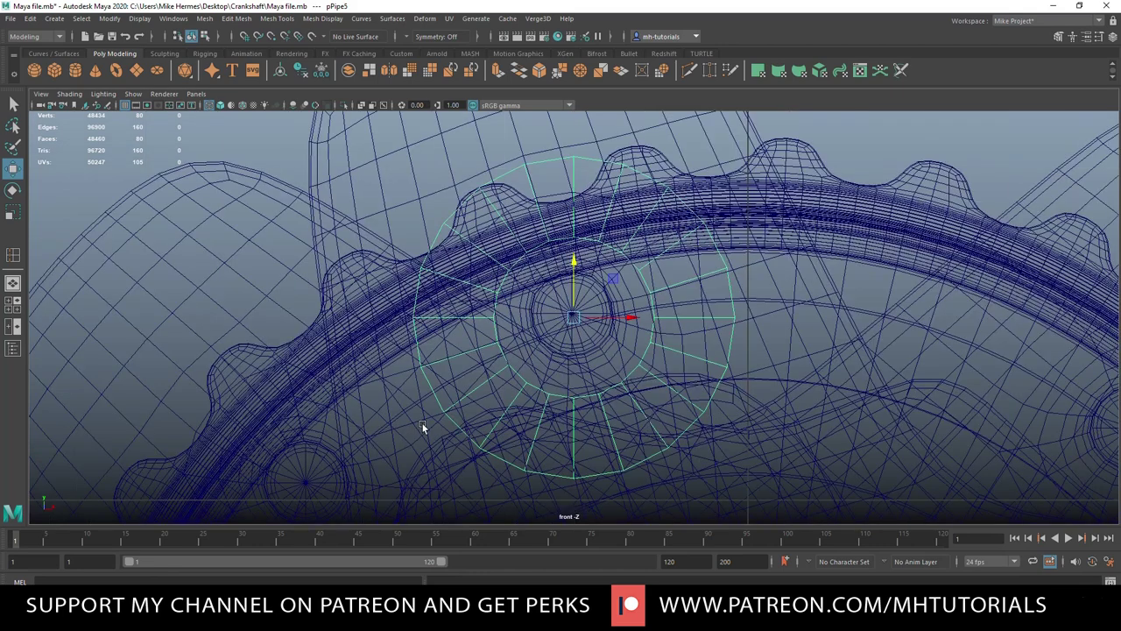
pyautogui.scroll(4, 467, 406)
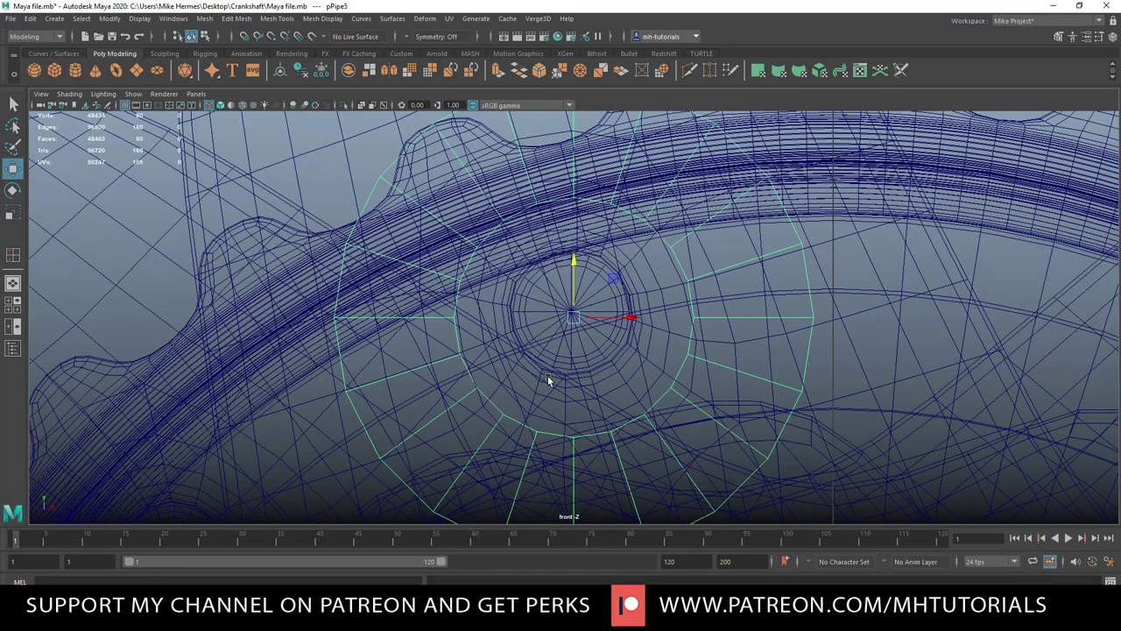
pyautogui.moveTo(575, 318); pyautogui.dragTo(569, 308)
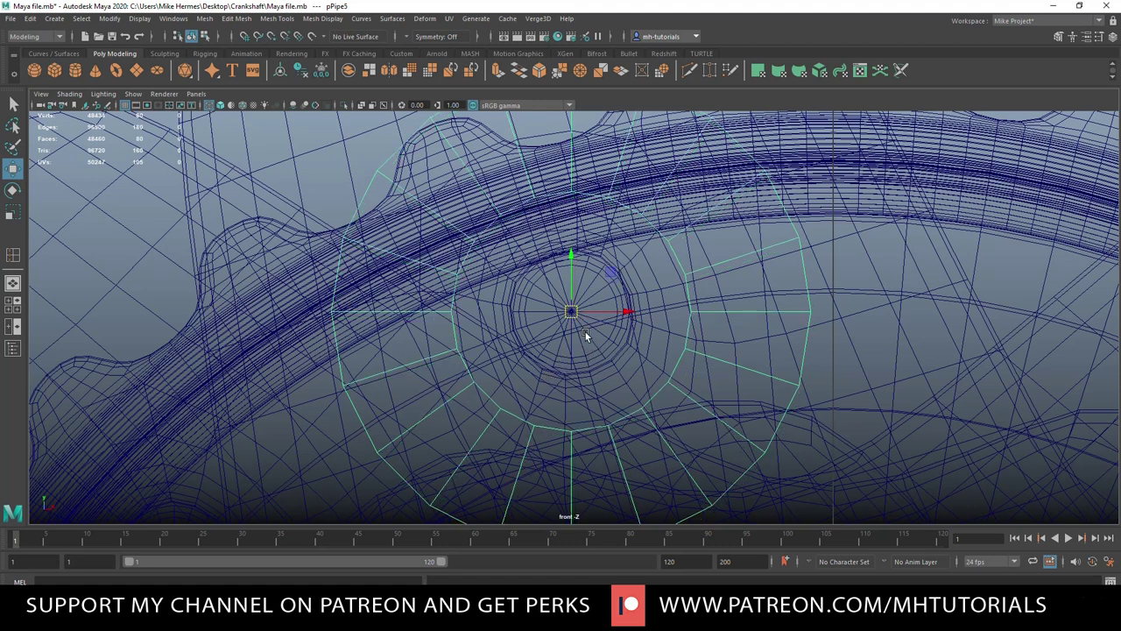
pyautogui.press('r')
pyautogui.moveTo(571, 313); pyautogui.dragTo(412, 334)
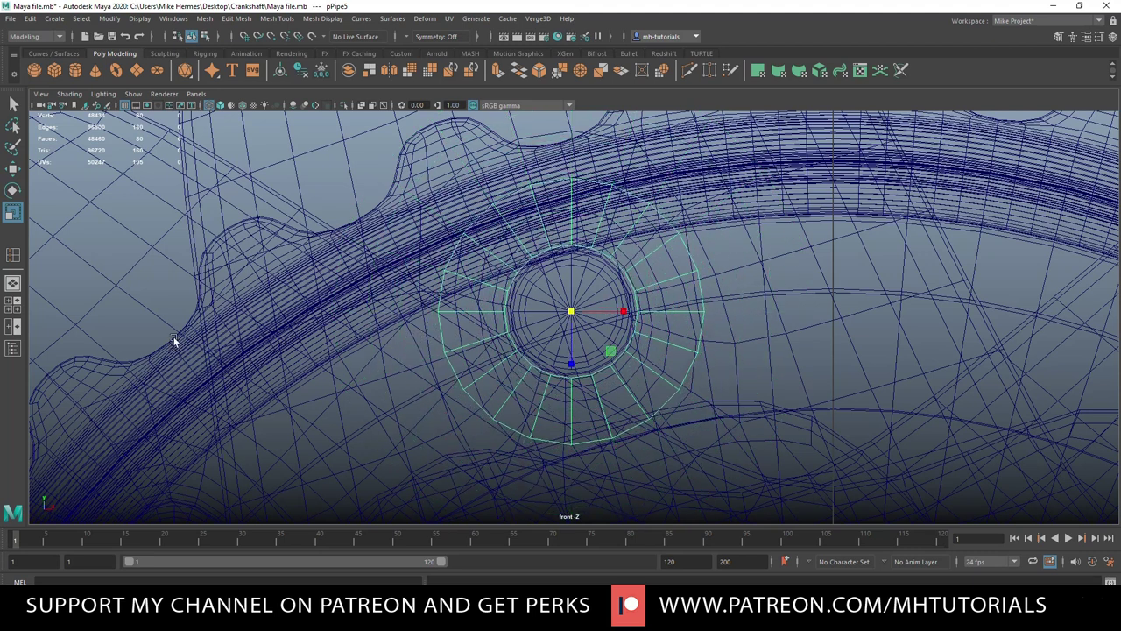
# - Slide the pipe along the crankpin to sit between the two end webs and scale it down slightly in the perspective view
pyautogui.click(13, 304)
pyautogui.press('space')
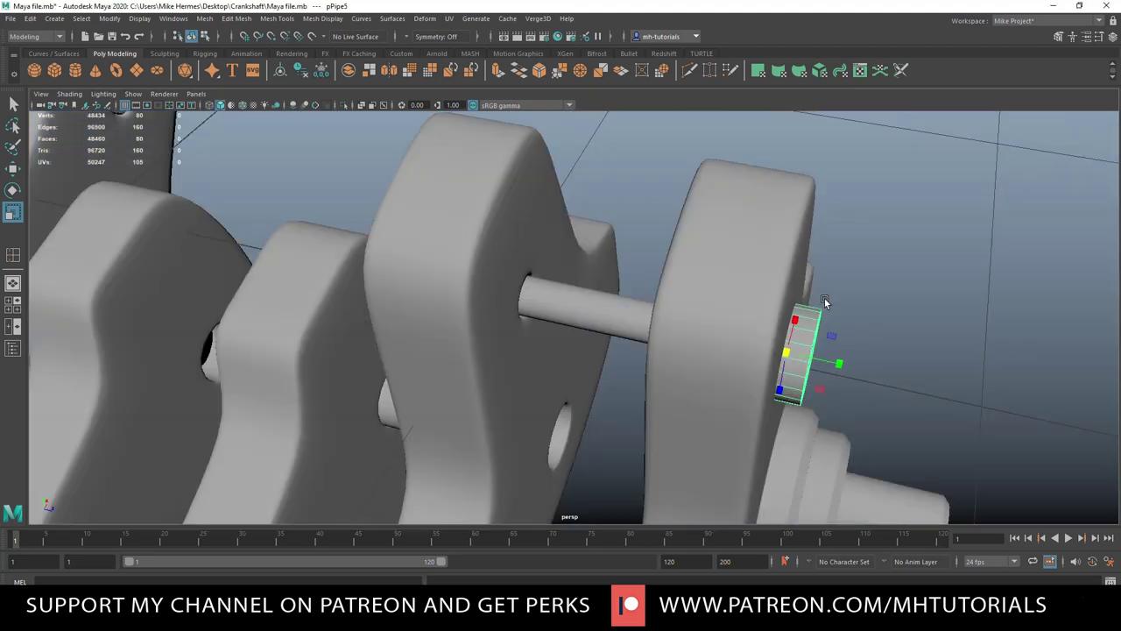
pyautogui.press('w')
pyautogui.moveTo(843, 364); pyautogui.dragTo(693, 340)
pyautogui.scroll(3, 702, 374)
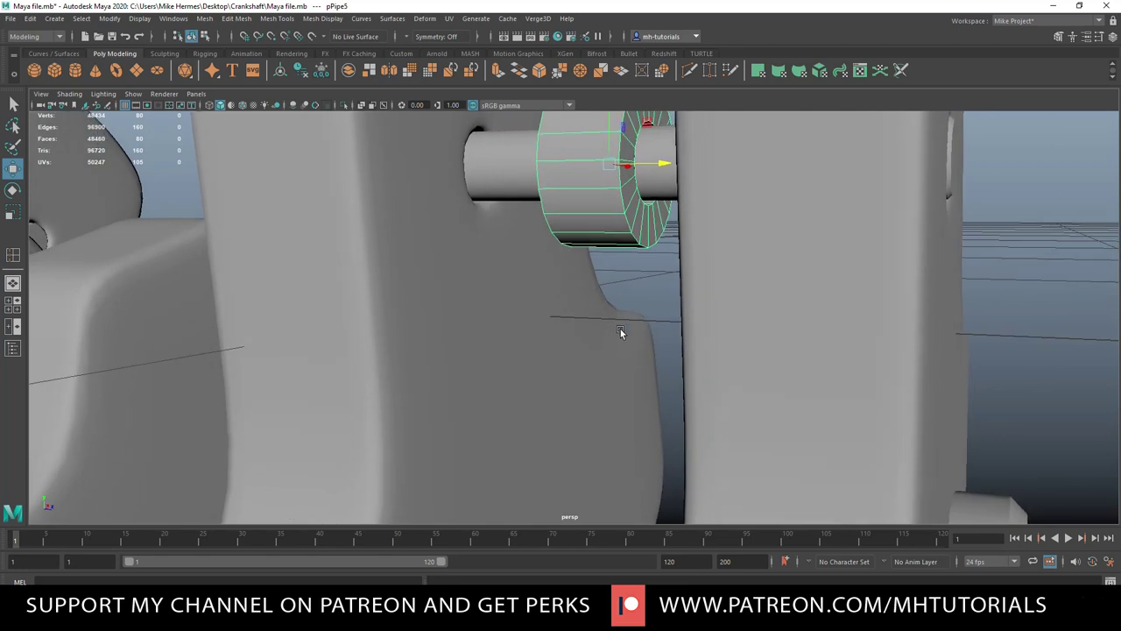
pyautogui.press('r')
pyautogui.moveTo(608, 166); pyautogui.dragTo(596, 171)
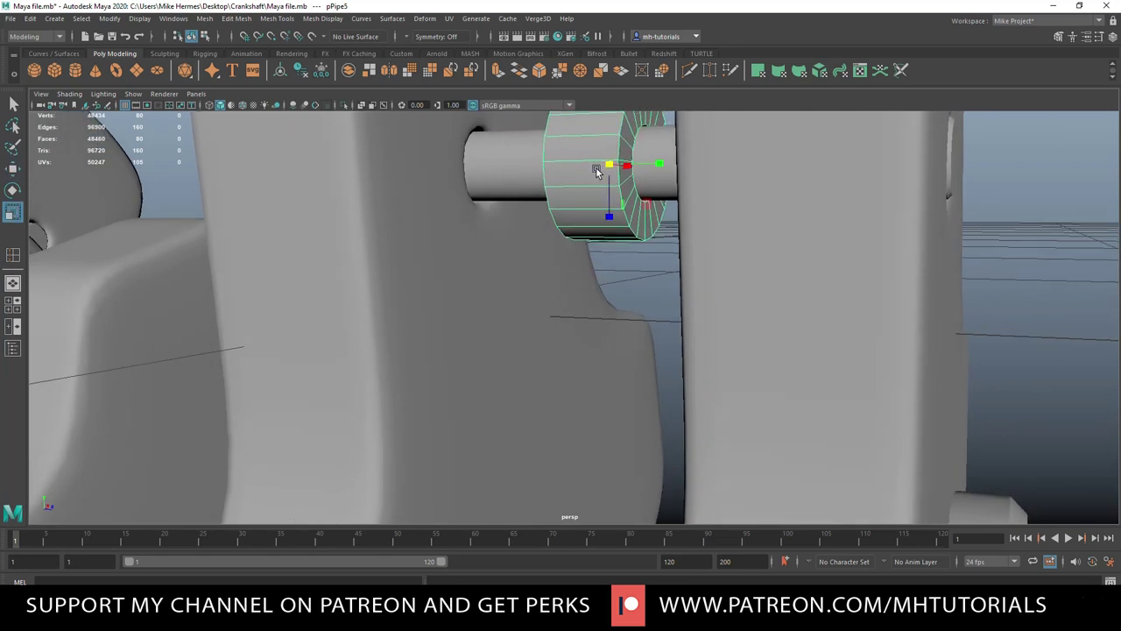
# - Bevel the inner and outer rim edge loops on both ends of the crankpin pipe with a fraction of 0.2
pyautogui.scroll(-4, 603, 250)
pyautogui.keyDown('alt'); pyautogui.moveTo(603, 266); pyautogui.dragTo(655, 361, button='middle'); pyautogui.keyUp('alt')
pyautogui.scroll(6, 657, 360)
pyautogui.rightClick(724, 299)
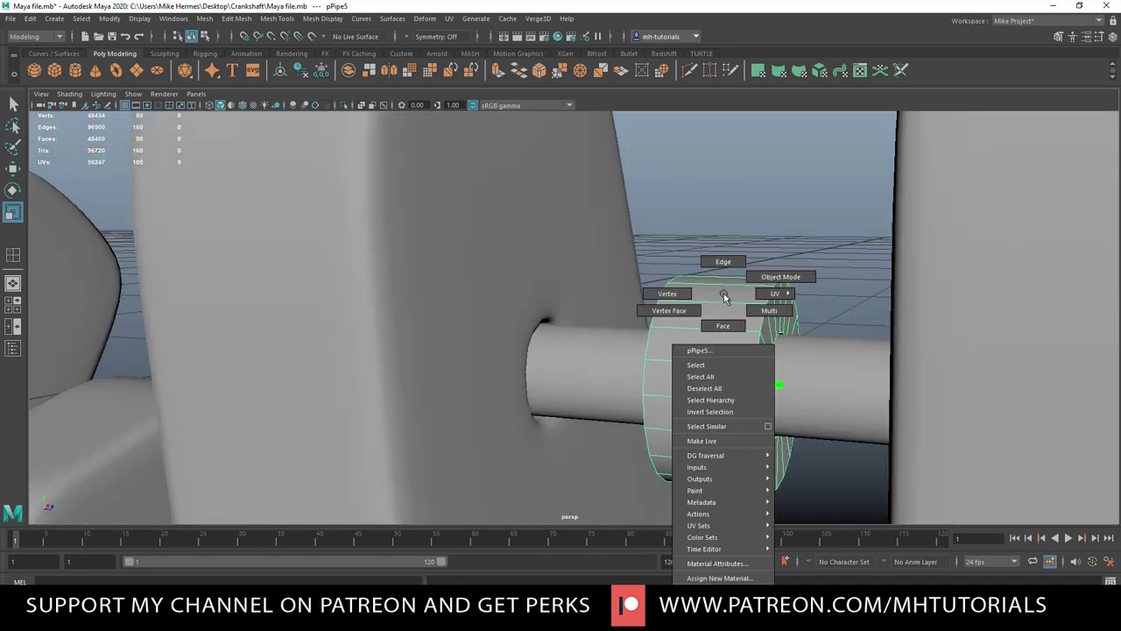
pyautogui.click(727, 267)
pyautogui.doubleClick(751, 353)
pyautogui.keyDown('shift'); pyautogui.doubleClick(645, 350); pyautogui.keyUp('shift')
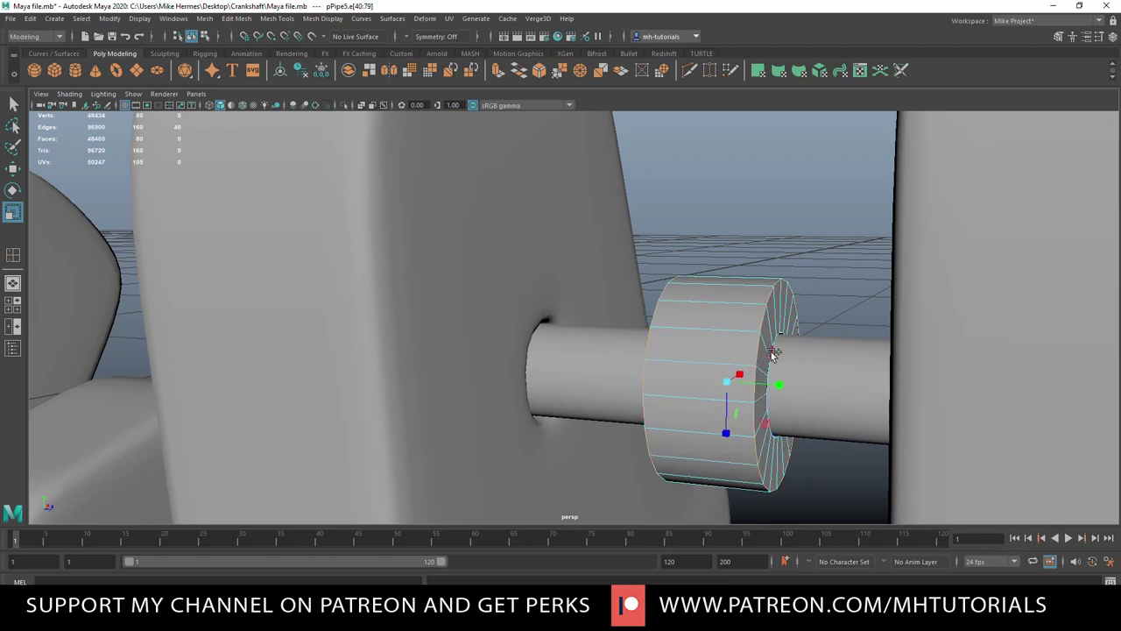
pyautogui.keyDown('alt'); pyautogui.moveTo(625, 400); pyautogui.dragTo(670, 402); pyautogui.keyUp('alt')
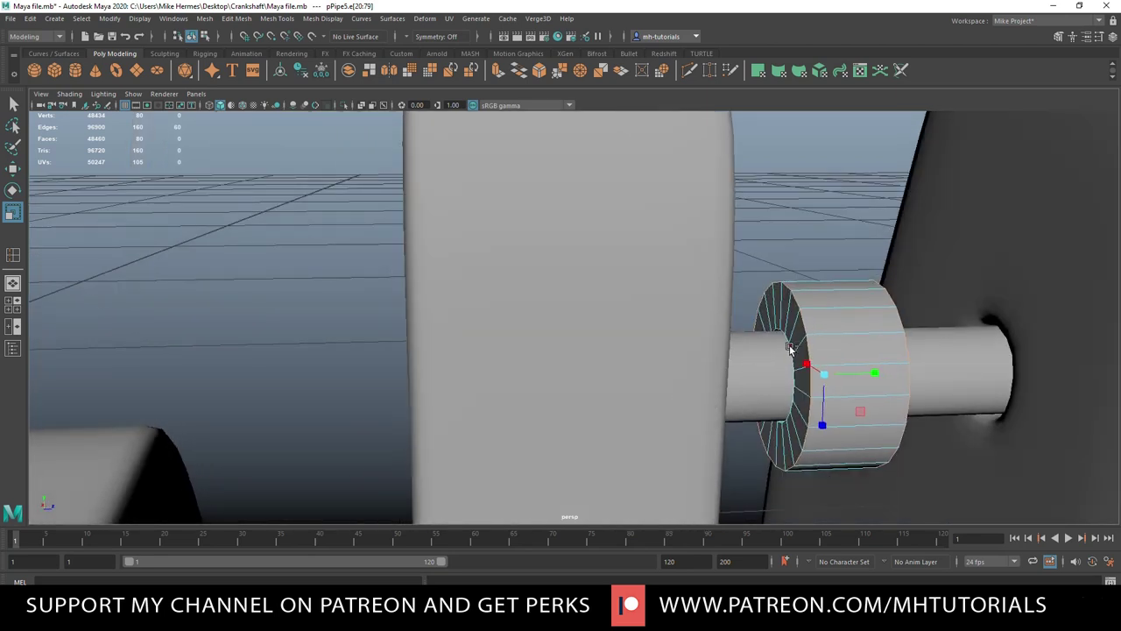
pyautogui.hotkey('ctrl', 'b')
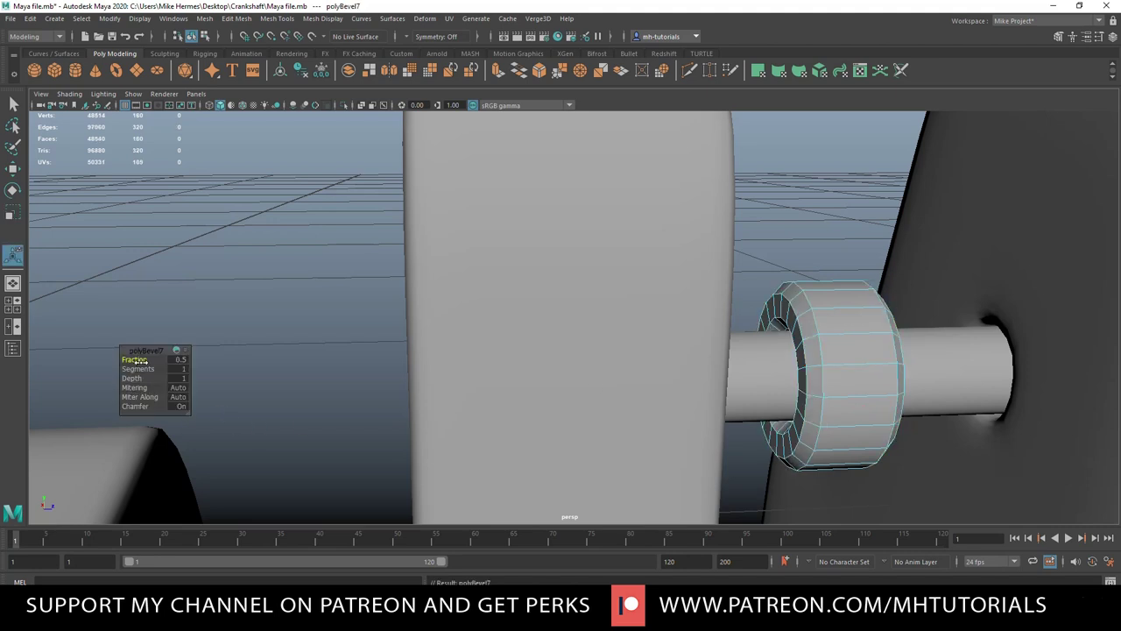
pyautogui.click(178, 360)
pyautogui.press('Return')
# - Switch the pipe back to object mode and move it along the shaft axis past the stepped collar, clear of the crankshaft
pyautogui.keyDown('alt'); pyautogui.moveTo(663, 394); pyautogui.dragTo(698, 388, button='right'); pyautogui.keyUp('alt')
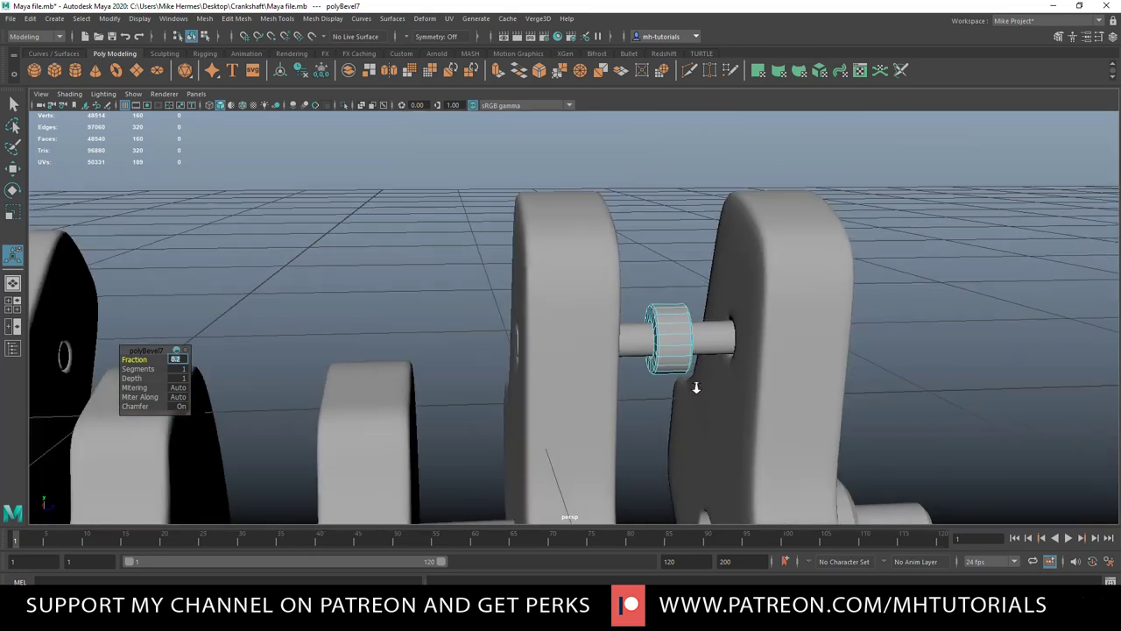
pyautogui.scroll(-2, 698, 388)
pyautogui.moveTo(725, 381)
pyautogui.keyDown('alt'); pyautogui.mouseDown()
pyautogui.moveTo(668, 374)
pyautogui.moveTo(633, 395)
pyautogui.moveTo(709, 390)
pyautogui.mouseUp(); pyautogui.keyUp('alt')
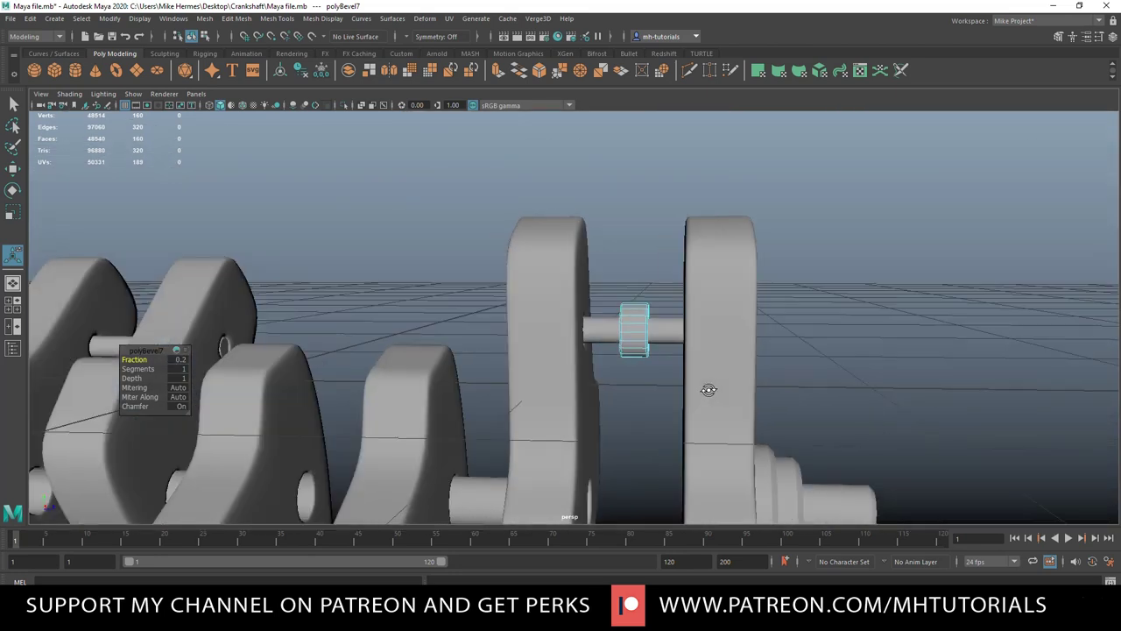
pyautogui.moveTo(633, 312); pyautogui.dragTo(636, 331, button='right')
pyautogui.click(675, 293)
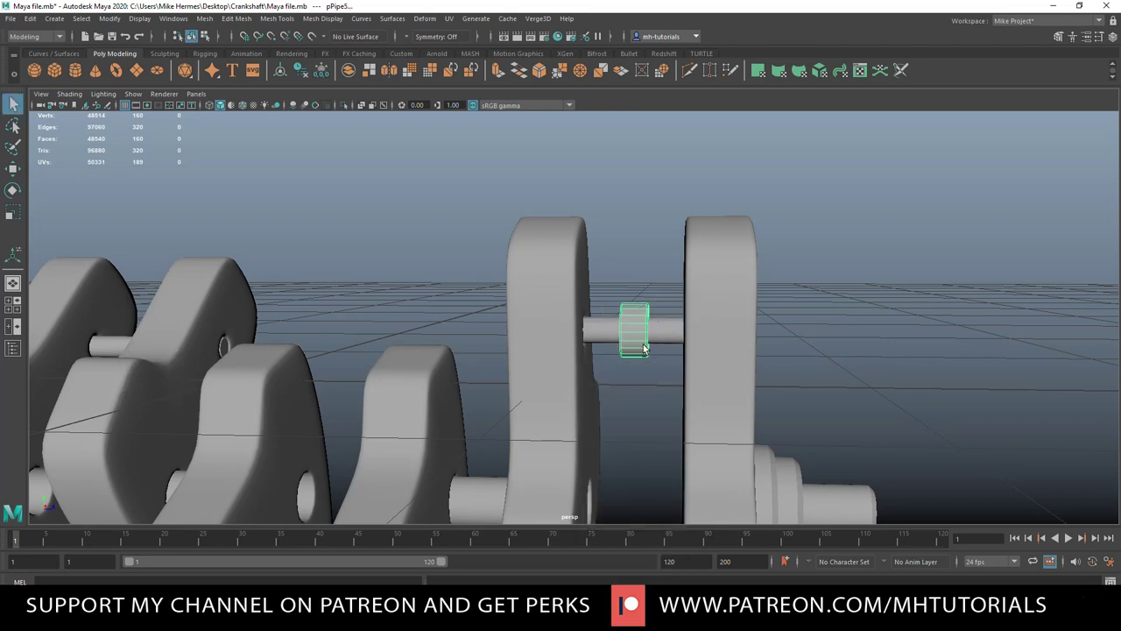
pyautogui.press('w')
pyautogui.moveTo(692, 331); pyautogui.dragTo(963, 353)
# - Duplicate the bevelled pipe in place and scale the copy up to roughly twice its diameter
pyautogui.scroll(-1, 963, 354)
pyautogui.scroll(-3, 963, 353)
pyautogui.keyDown('alt'); pyautogui.moveTo(898, 380); pyautogui.dragTo(772, 388); pyautogui.keyUp('alt')
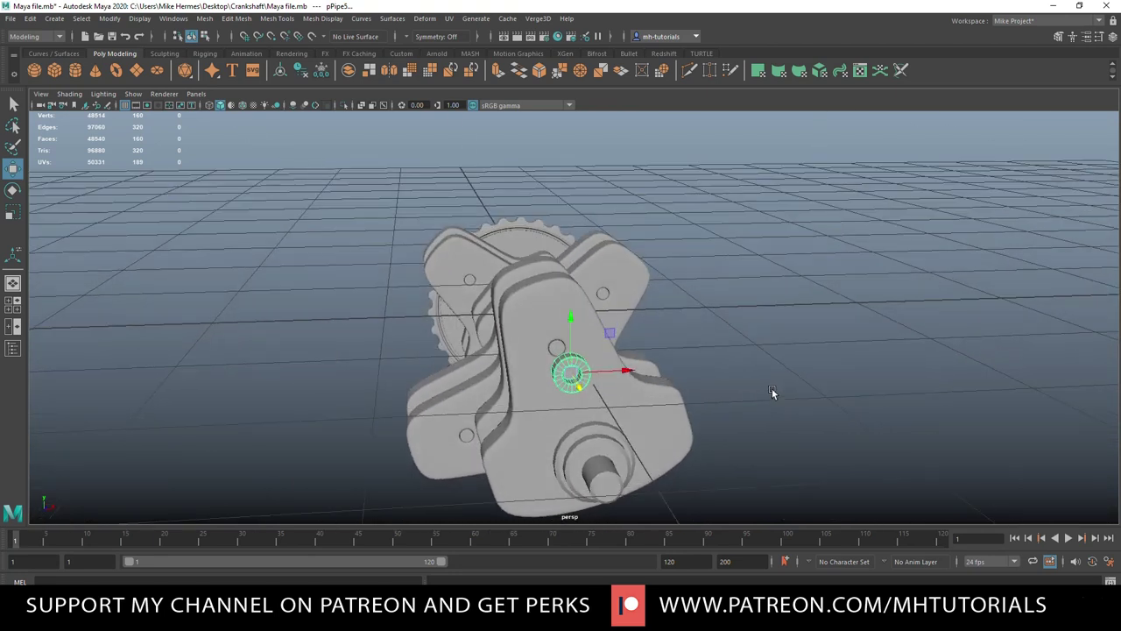
pyautogui.scroll(1, 725, 406)
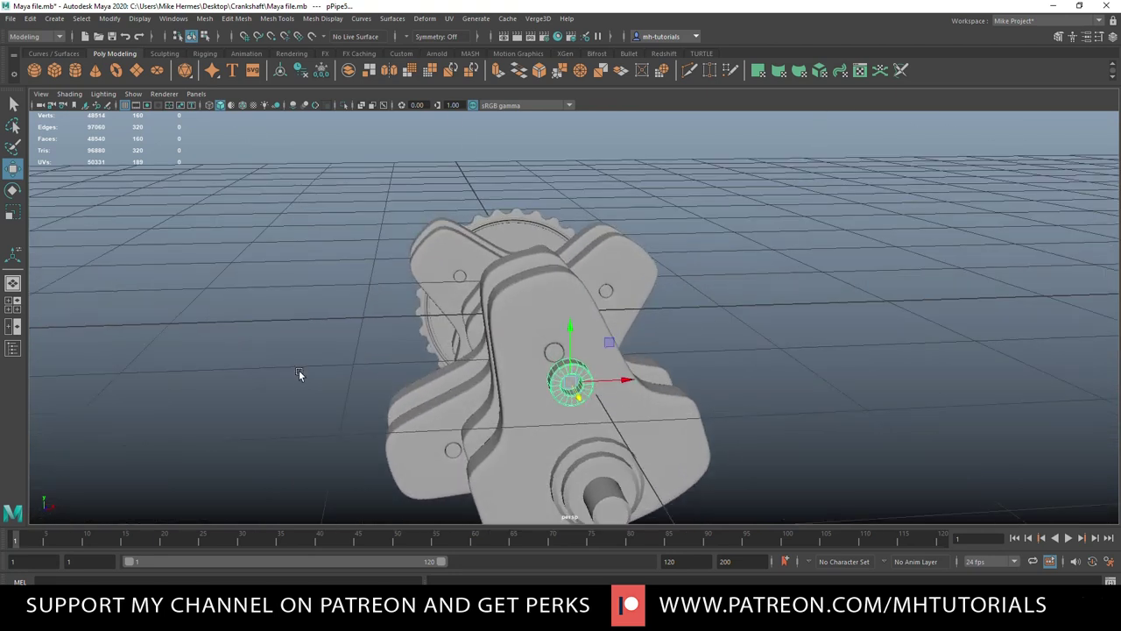
pyautogui.scroll(1, 273, 368)
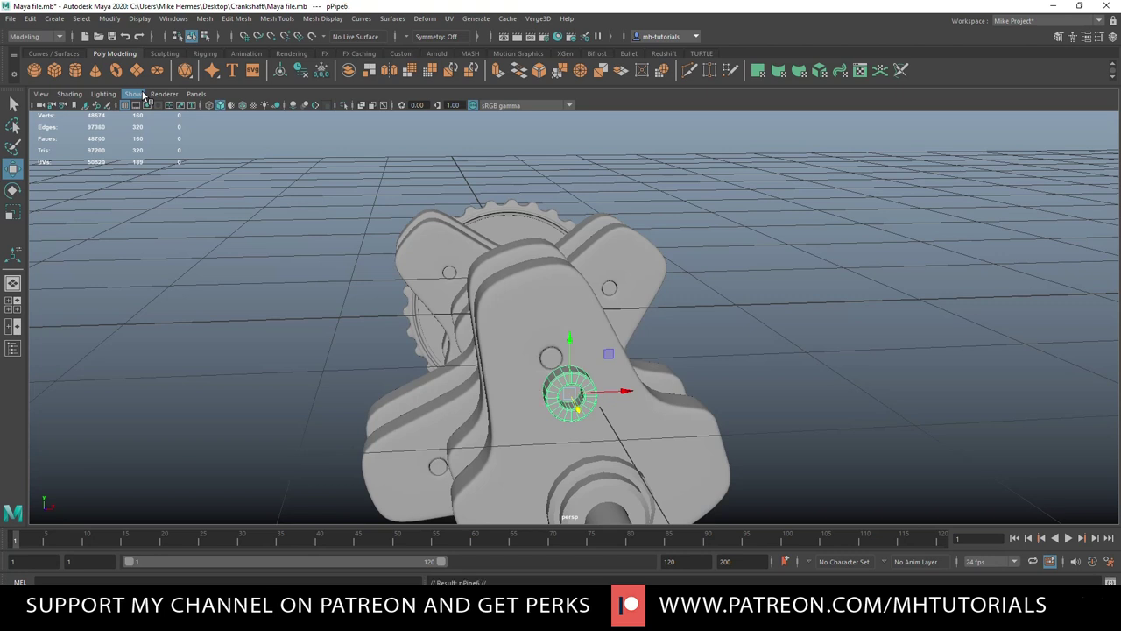
pyautogui.press('r')
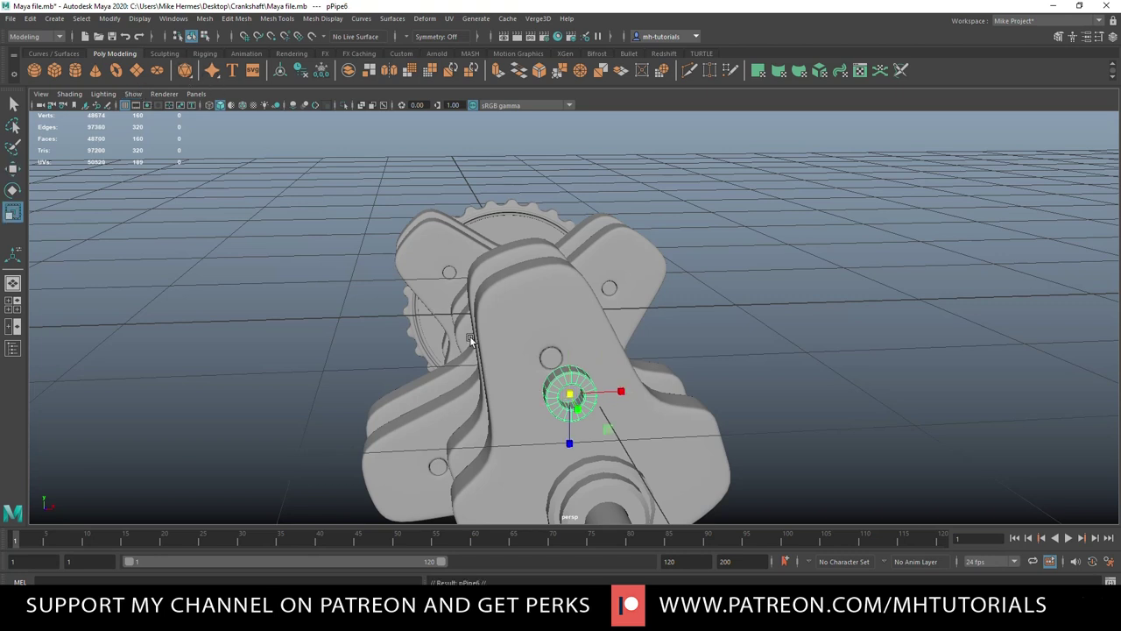
pyautogui.moveTo(571, 396); pyautogui.dragTo(608, 409)
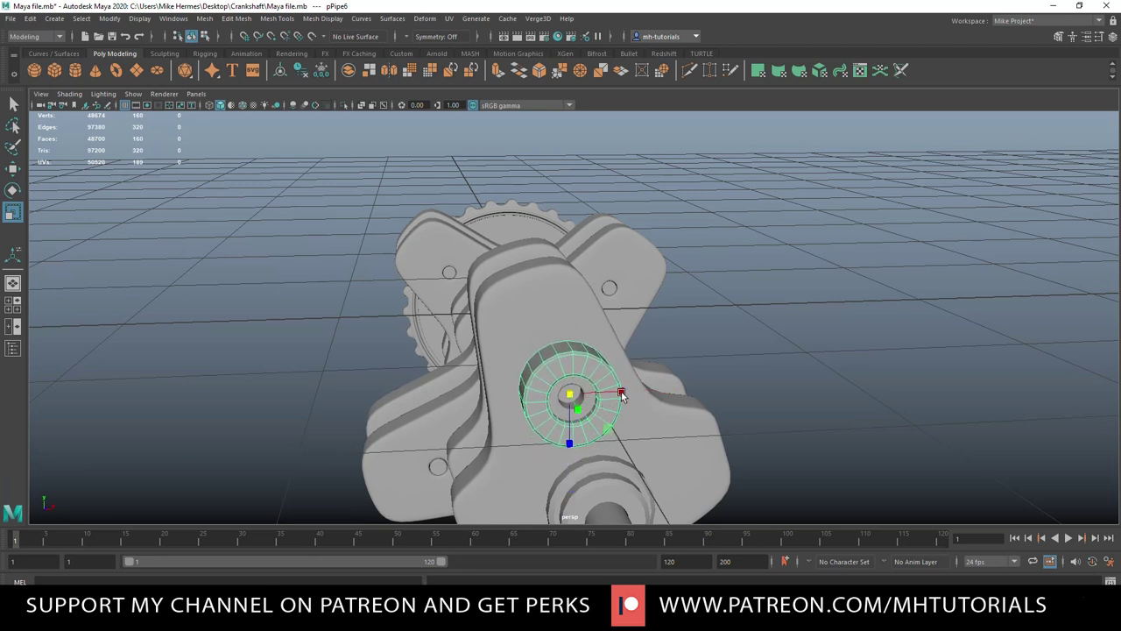
# - Fine-tune the scale of the larger pipe so its hole closely surrounds the outer rim of the original pipe
pyautogui.press('f')
pyautogui.moveTo(688, 444)
pyautogui.keyDown('alt'); pyautogui.mouseDown()
pyautogui.moveTo(697, 431)
pyautogui.moveTo(684, 426)
pyautogui.mouseUp(); pyautogui.keyUp('alt')
pyautogui.moveTo(574, 319)
pyautogui.mouseDown()
pyautogui.moveTo(606, 327)
pyautogui.moveTo(585, 332)
pyautogui.mouseUp()
pyautogui.keyDown('alt'); pyautogui.moveTo(518, 358); pyautogui.dragTo(550, 385); pyautogui.keyUp('alt')
pyautogui.moveTo(575, 320); pyautogui.dragTo(573, 325)
pyautogui.keyDown('alt'); pyautogui.moveTo(576, 366); pyautogui.dragTo(586, 326); pyautogui.keyUp('alt')
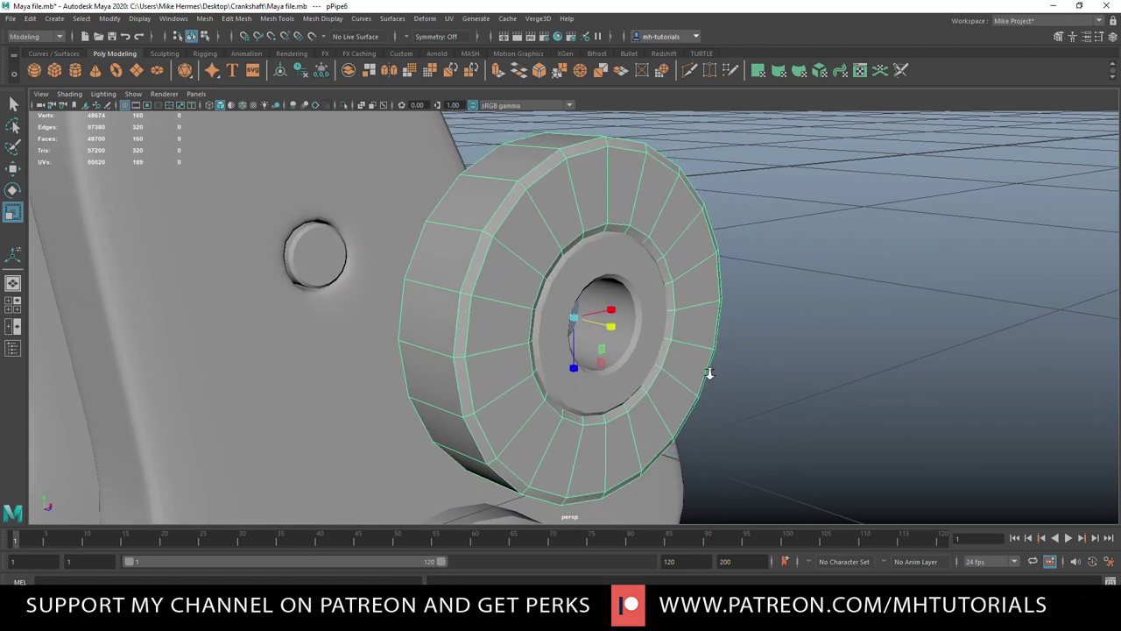
# - Select the faces of the upper half of the larger pipe and delete them, keeping the lower half ring
pyautogui.scroll(-5, 711, 375)
pyautogui.keyDown('alt'); pyautogui.moveTo(723, 386); pyautogui.dragTo(653, 368); pyautogui.keyUp('alt')
pyautogui.rightClick(596, 237)
pyautogui.moveTo(597, 239); pyautogui.dragTo(601, 270, button='right')
pyautogui.keyDown('alt'); pyautogui.moveTo(652, 282); pyautogui.dragTo(655, 300); pyautogui.keyUp('alt')
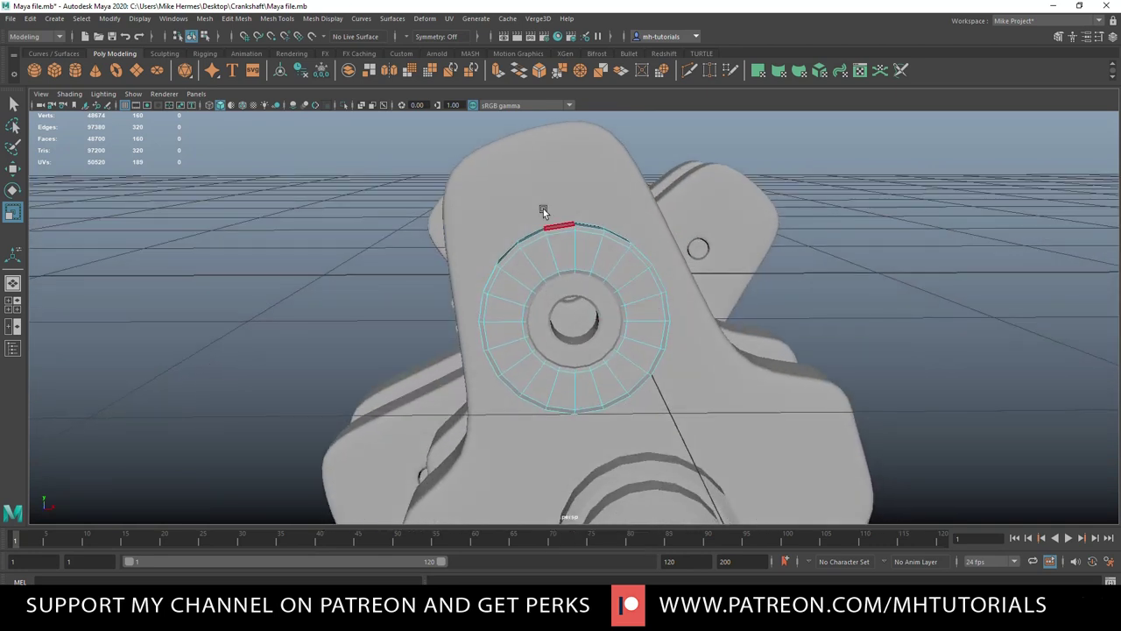
pyautogui.moveTo(488, 191); pyautogui.dragTo(656, 249)
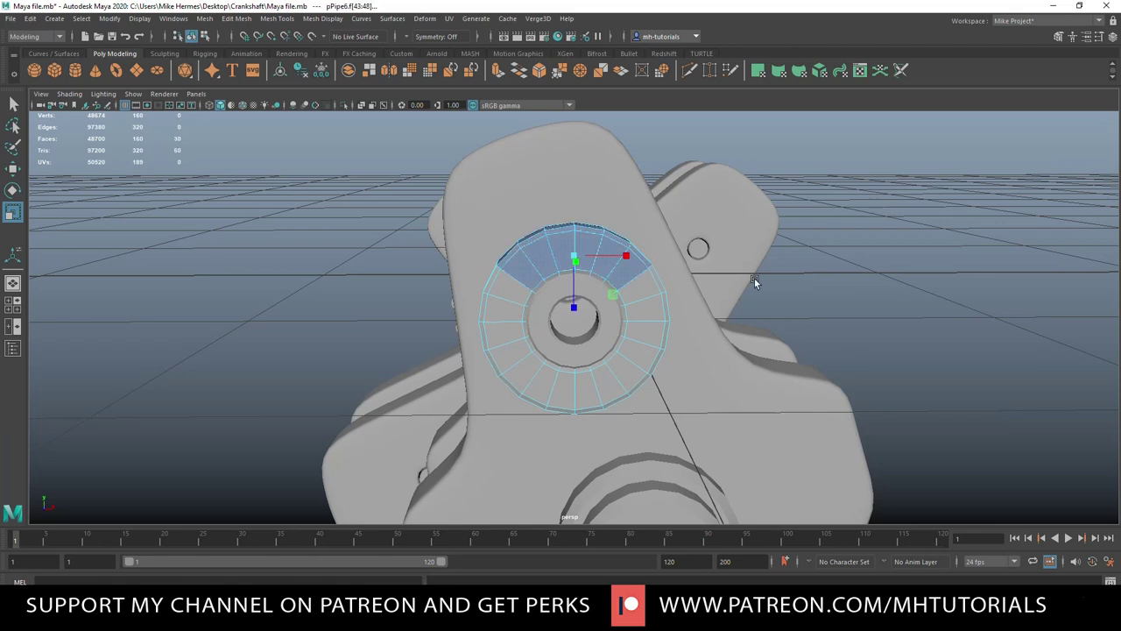
pyautogui.hotkey('shift', '.')
pyautogui.hotkey('shift', '.')
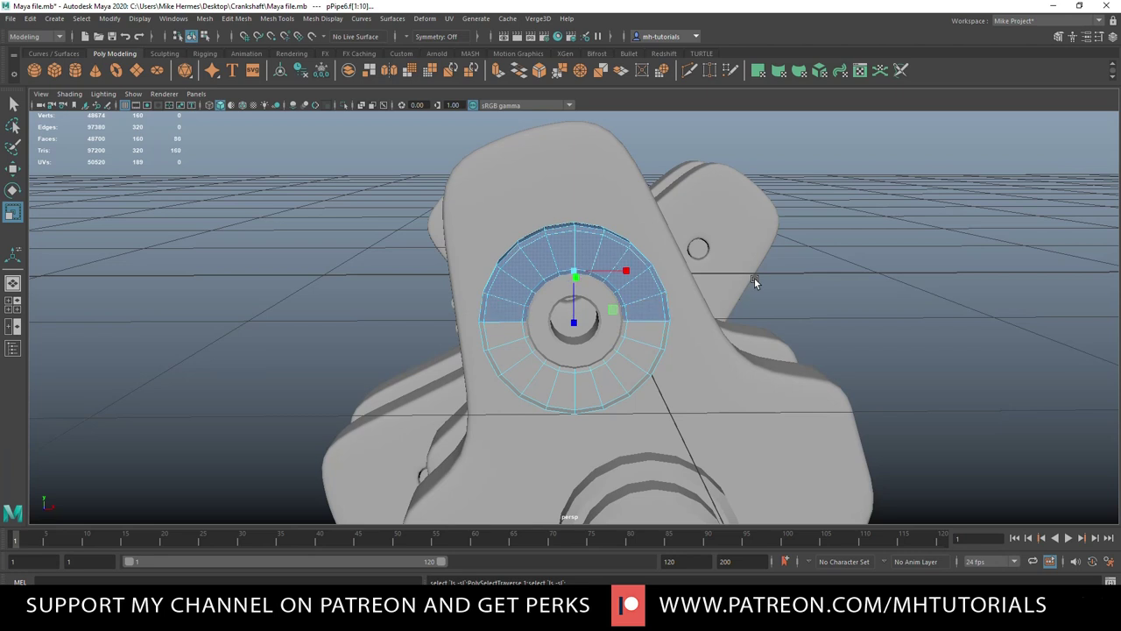
pyautogui.moveTo(479, 363)
pyautogui.keyDown('alt'); pyautogui.mouseDown()
pyautogui.moveTo(643, 368)
pyautogui.moveTo(693, 354)
pyautogui.moveTo(482, 359)
pyautogui.mouseUp(); pyautogui.keyUp('alt')
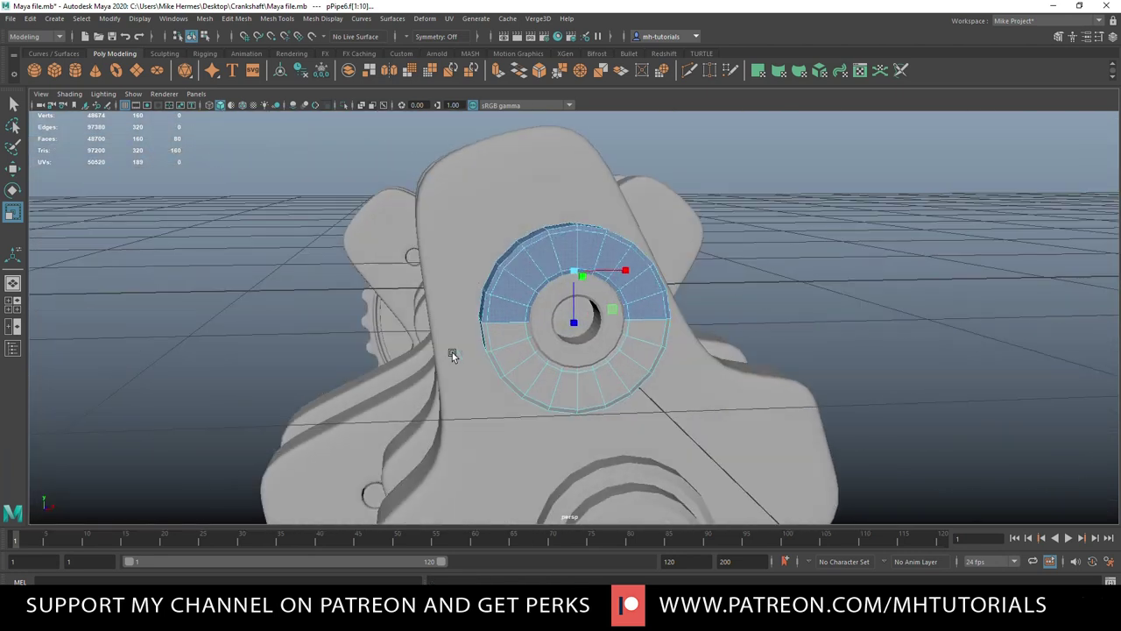
pyautogui.press('Delete')
# - Delete the topmost outer face and its two adjoining bevel faces at the left end of the half ring
pyautogui.keyDown('alt'); pyautogui.moveTo(452, 352); pyautogui.dragTo(549, 412); pyautogui.keyUp('alt')
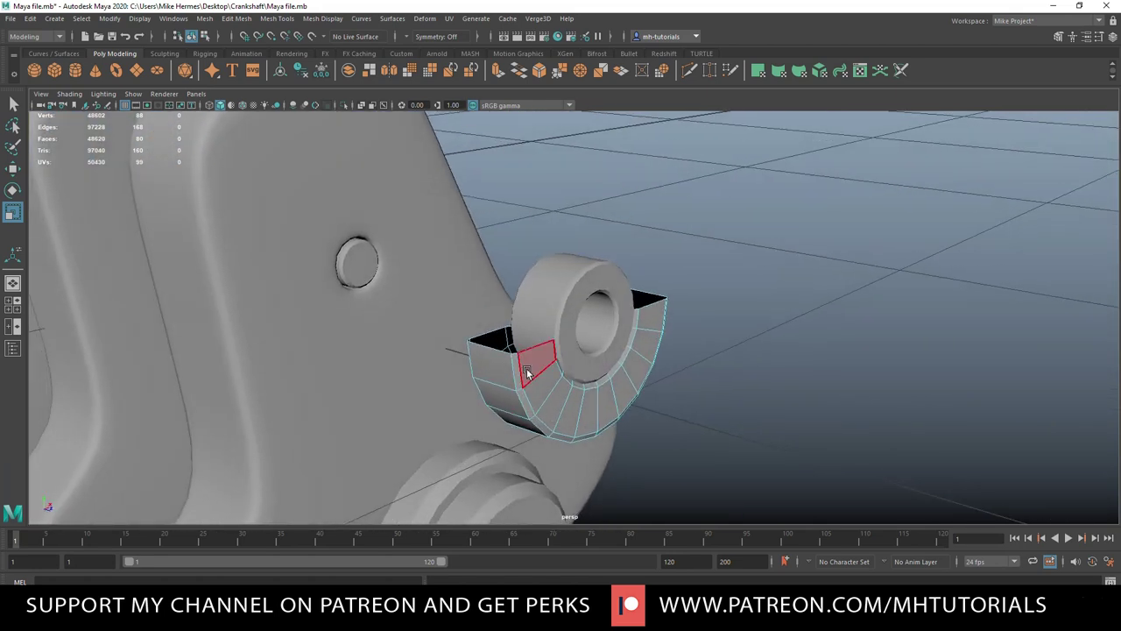
pyautogui.click(502, 384)
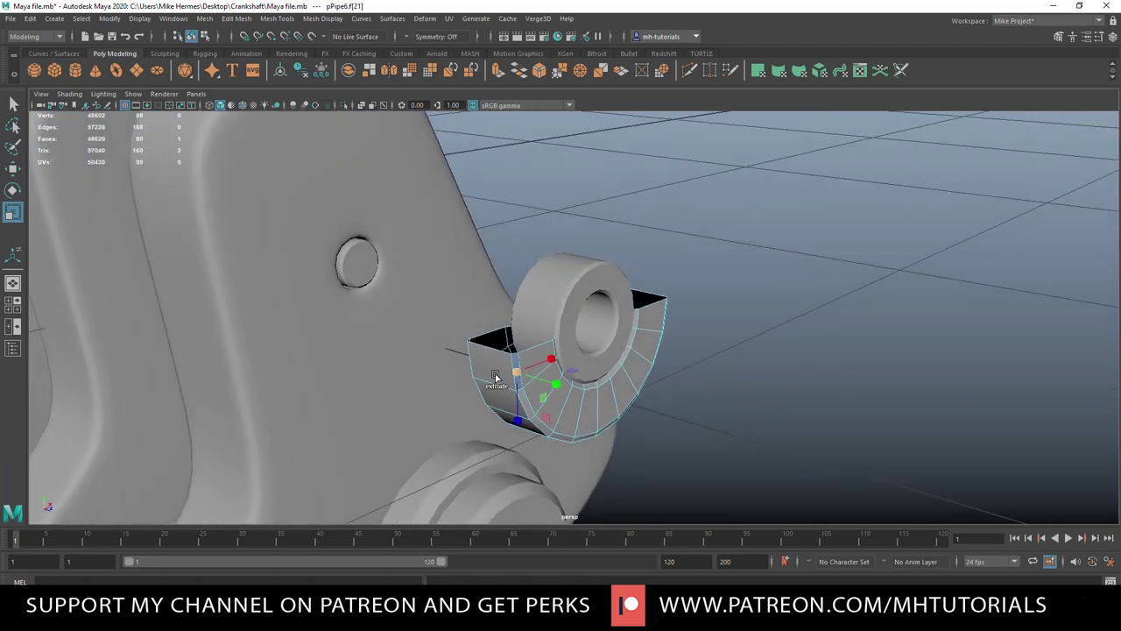
pyautogui.keyDown('shift'); pyautogui.click(491, 372); pyautogui.keyUp('shift')
pyautogui.keyDown('alt'); pyautogui.moveTo(417, 419); pyautogui.dragTo(539, 419); pyautogui.keyUp('alt')
pyautogui.keyDown('shift'); pyautogui.click(630, 375); pyautogui.keyUp('shift')
pyautogui.keyDown('alt'); pyautogui.moveTo(732, 396); pyautogui.dragTo(552, 397); pyautogui.keyUp('alt')
pyautogui.keyDown('alt'); pyautogui.moveTo(431, 419); pyautogui.dragTo(540, 413); pyautogui.keyUp('alt')
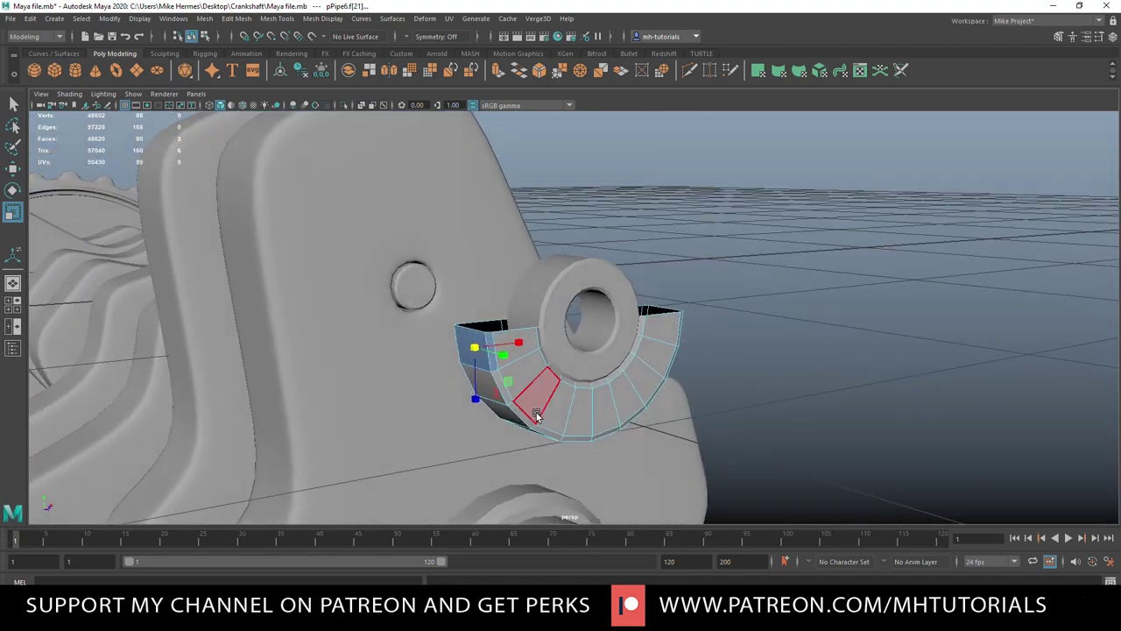
pyautogui.press('Delete')
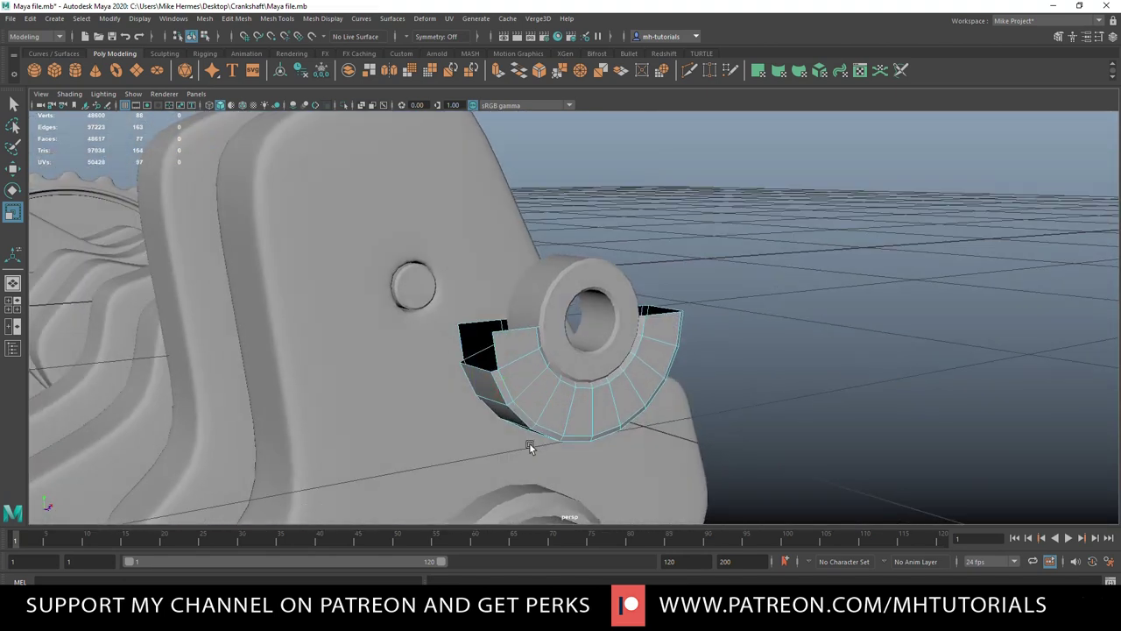
# - Extrude the two front and back border edges at the half ring's open left end sideways to form a flange
pyautogui.moveTo(497, 348); pyautogui.dragTo(496, 281, button='right')
pyautogui.click(496, 353)
pyautogui.keyDown('shift'); pyautogui.click(465, 340); pyautogui.keyUp('shift')
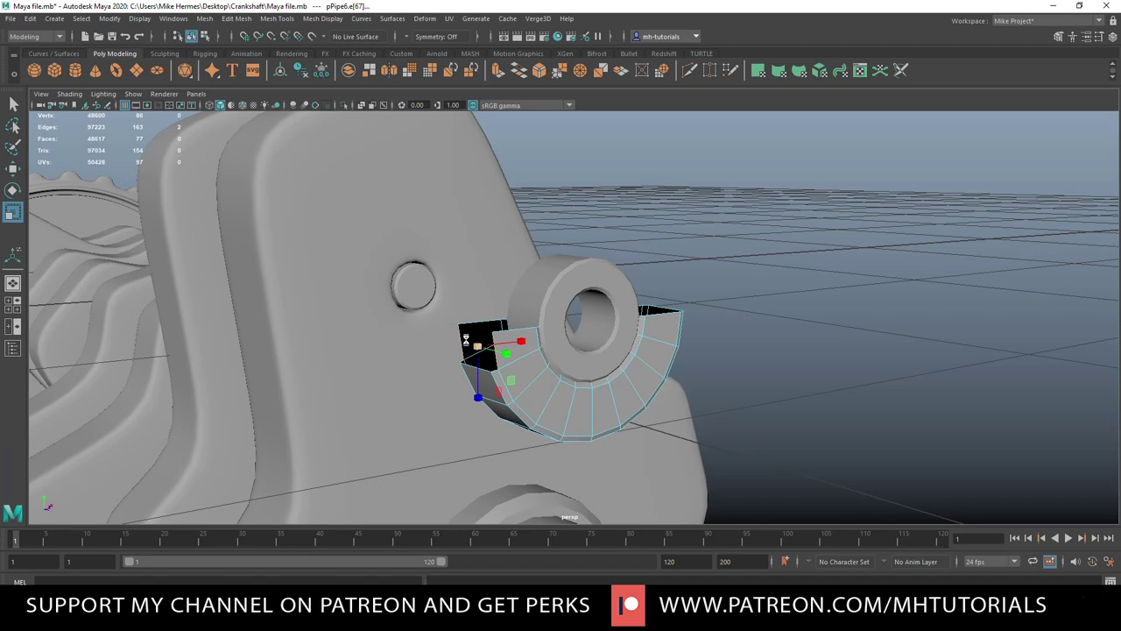
pyautogui.press('w')
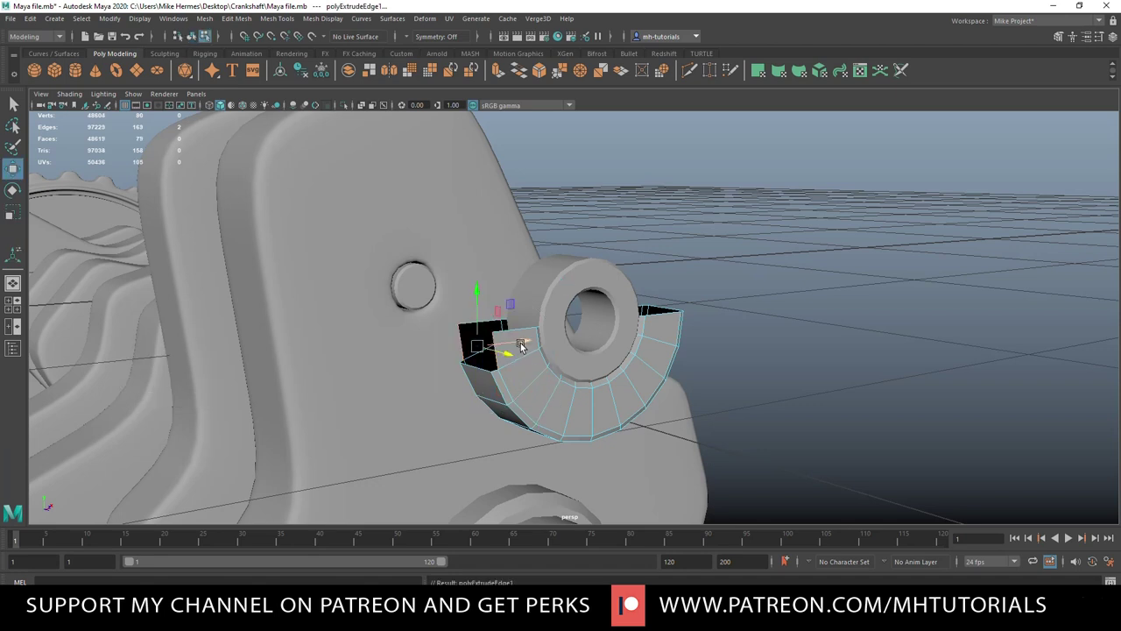
pyautogui.moveTo(521, 346); pyautogui.dragTo(435, 351)
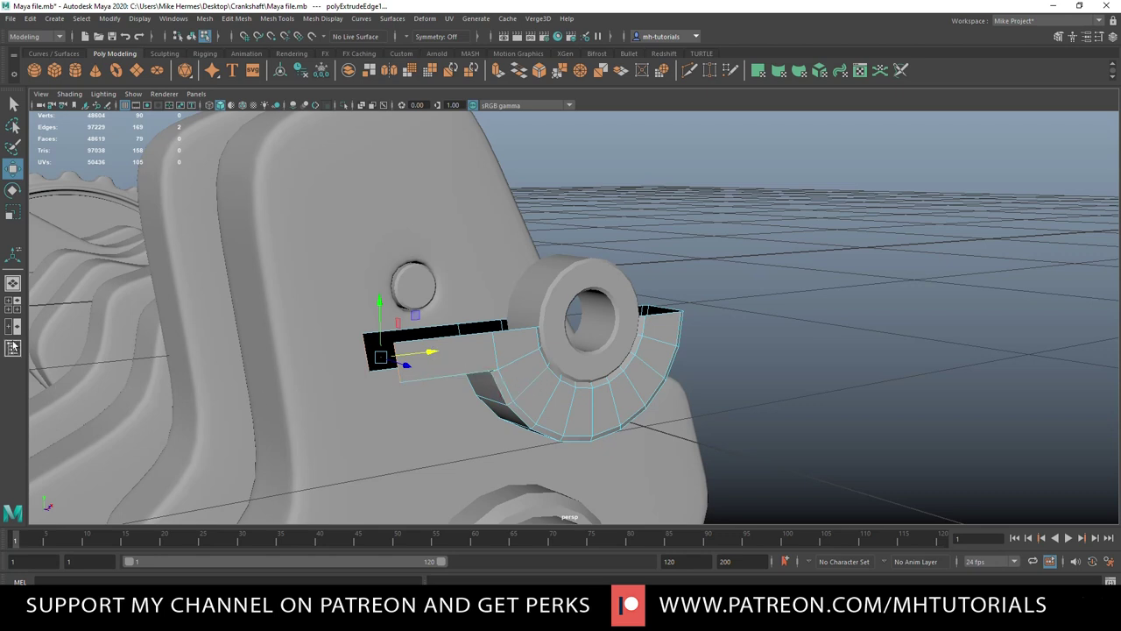
# - Shorten the flange in the top view by moving its extruded end edges back toward the half ring
pyautogui.click(13, 304)
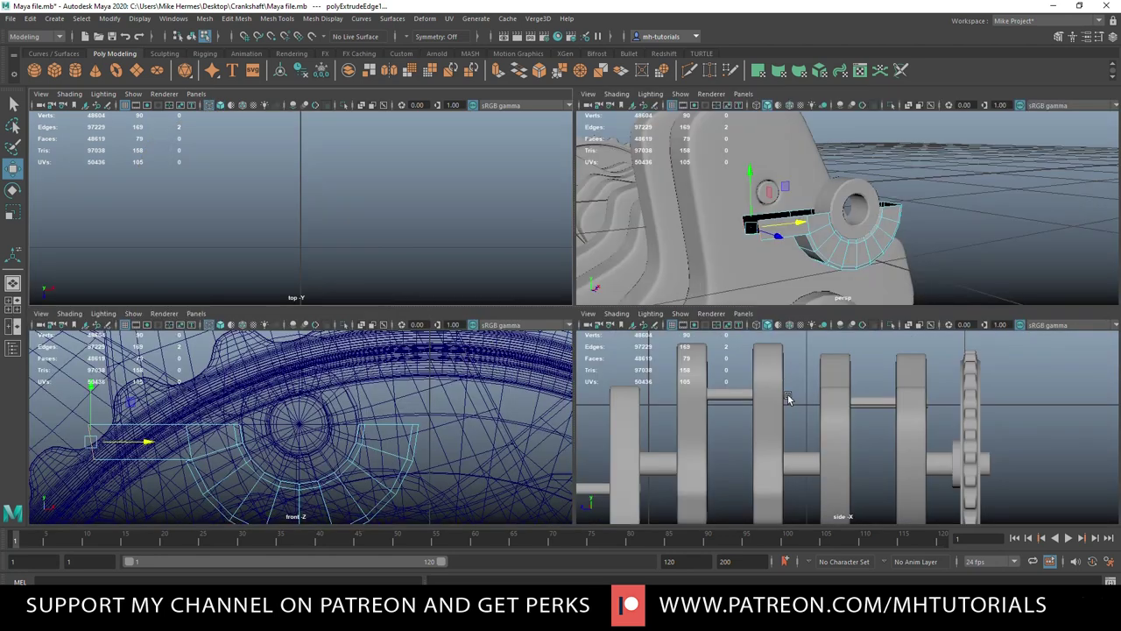
pyautogui.scroll(-6, 789, 403)
pyautogui.scroll(-5, 381, 246)
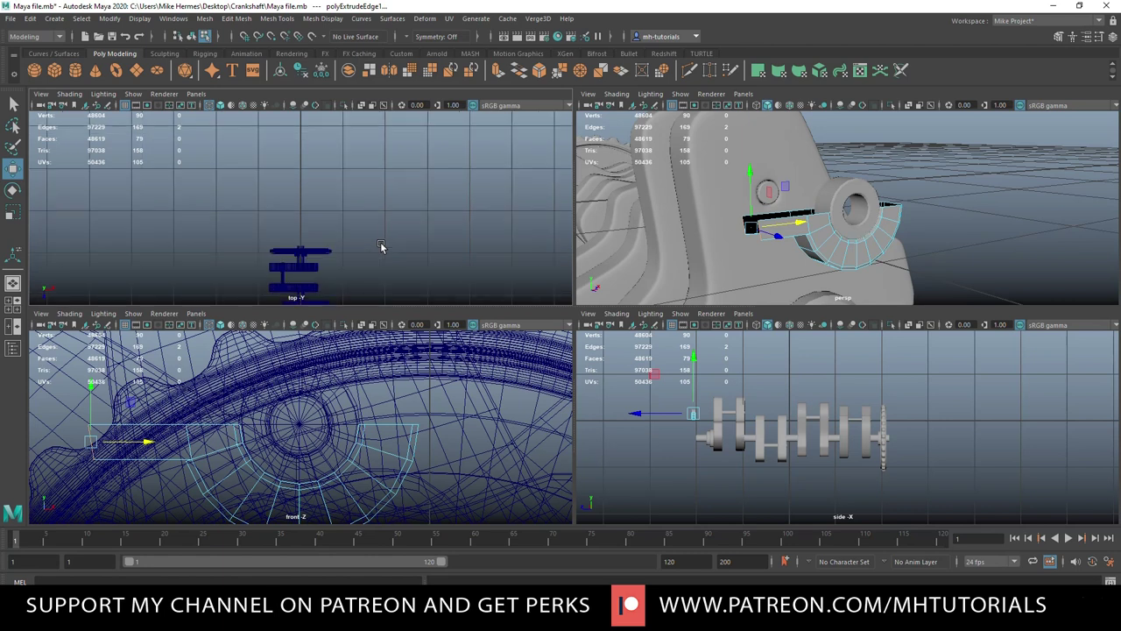
pyautogui.press('space')
pyautogui.press('f')
pyautogui.scroll(-8, 493, 348)
pyautogui.keyDown('alt'); pyautogui.moveTo(493, 354); pyautogui.dragTo(558, 398, button='right'); pyautogui.keyUp('alt')
pyautogui.moveTo(629, 318); pyautogui.dragTo(644, 322)
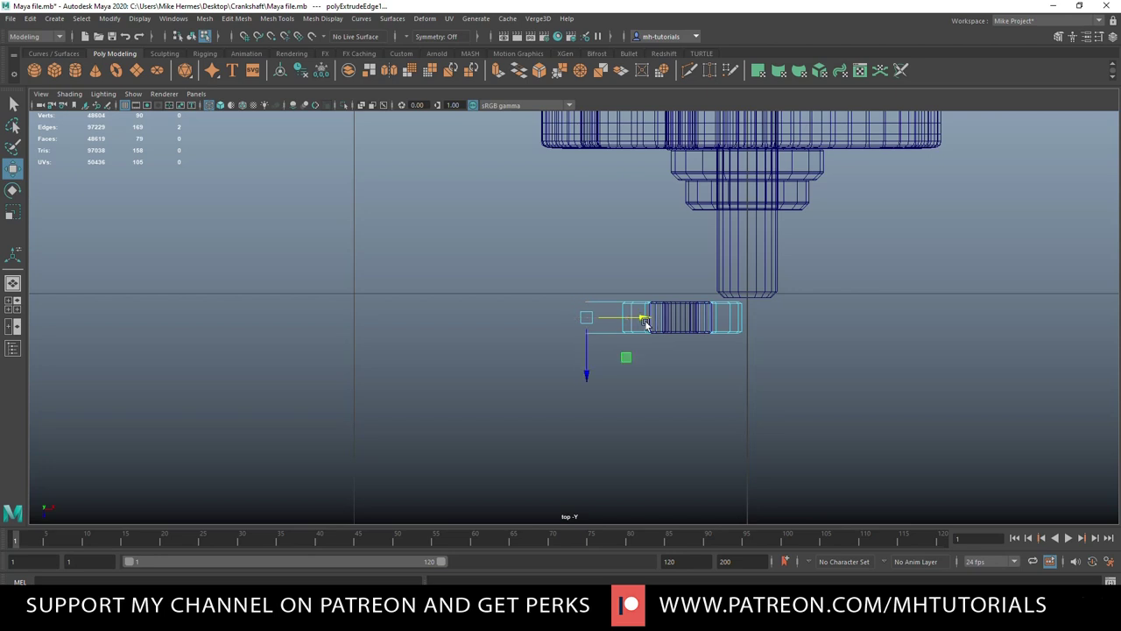
# - Move the upper vertices where the flange meets the half ring in the front view so they align vertically above the lower corner
pyautogui.press('space')
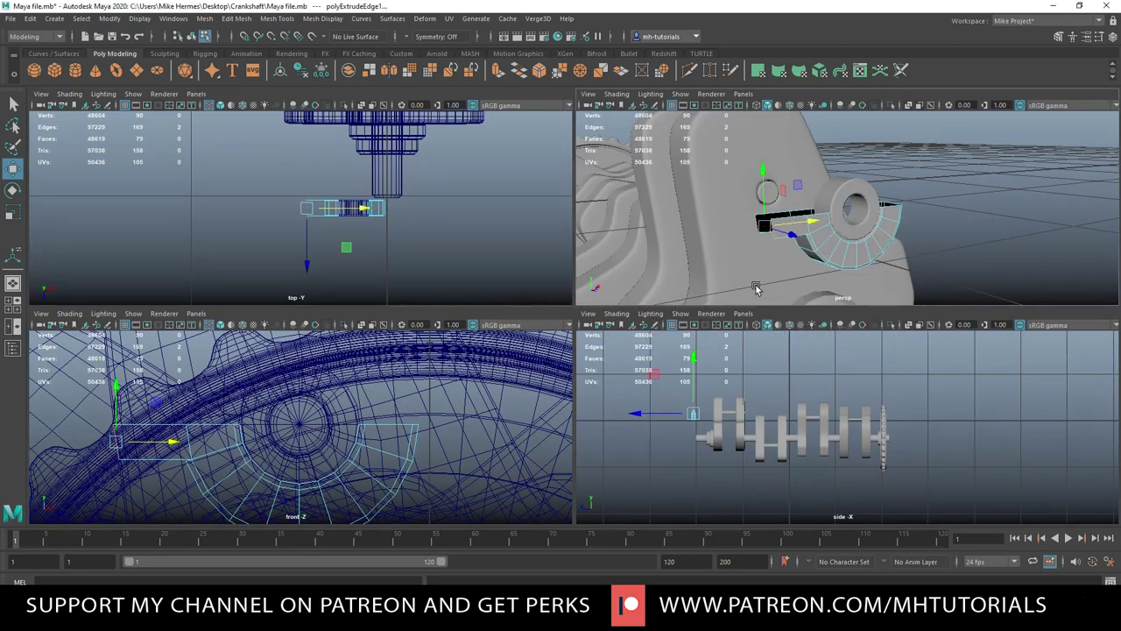
pyautogui.press('space')
pyautogui.keyDown('alt'); pyautogui.moveTo(651, 355); pyautogui.dragTo(596, 353); pyautogui.keyUp('alt')
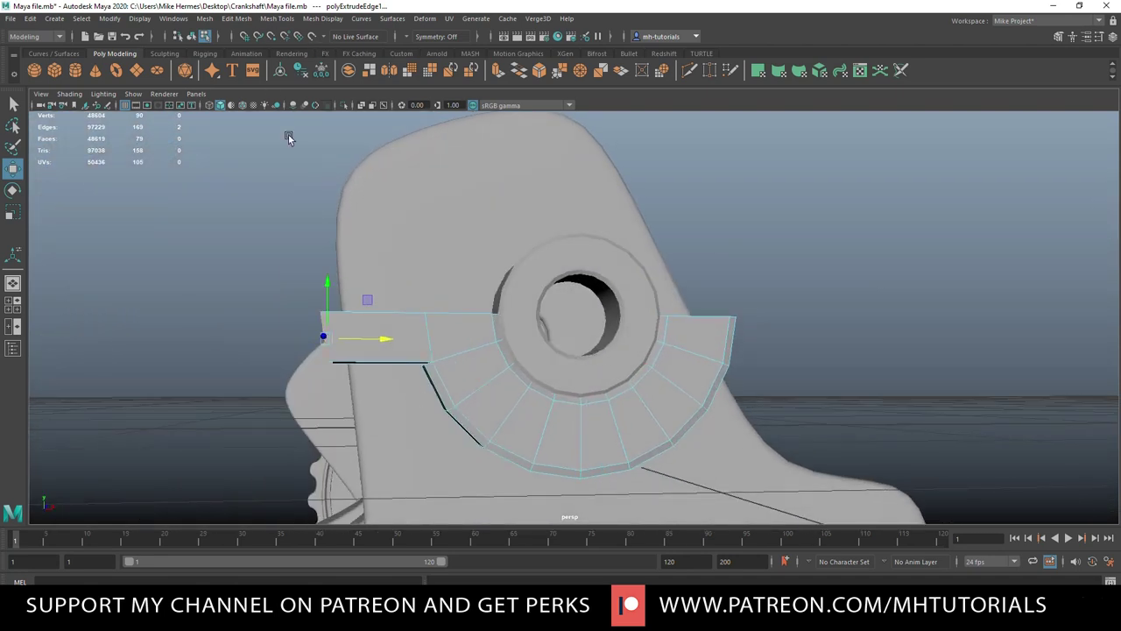
pyautogui.click(18, 324)
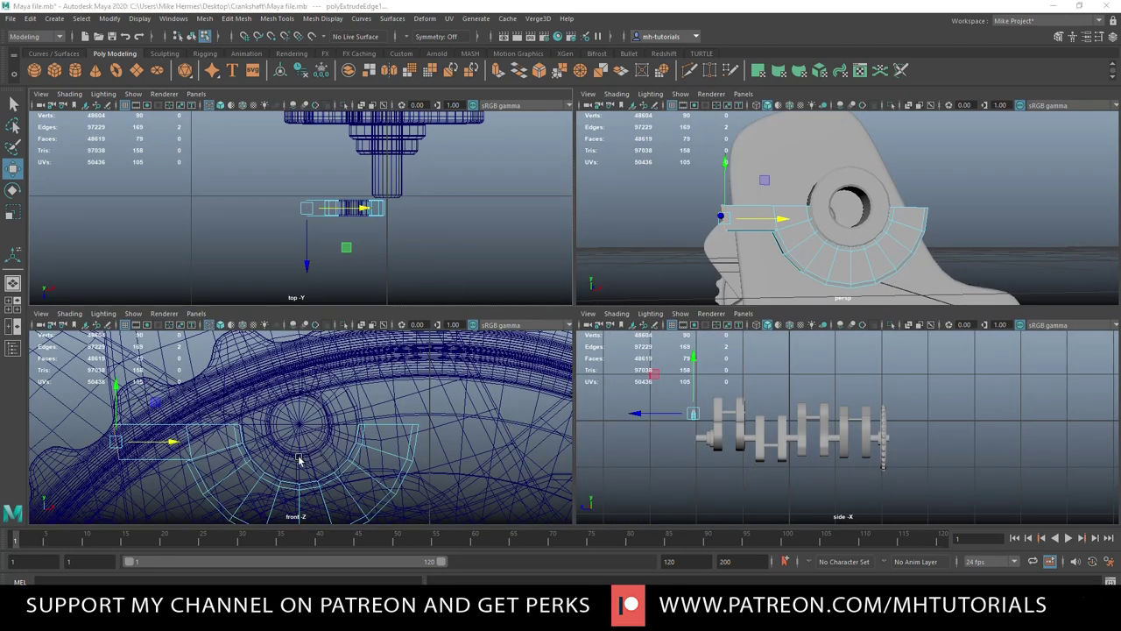
pyautogui.press('space')
pyautogui.scroll(3, 363, 434)
pyautogui.scroll(1, 363, 433)
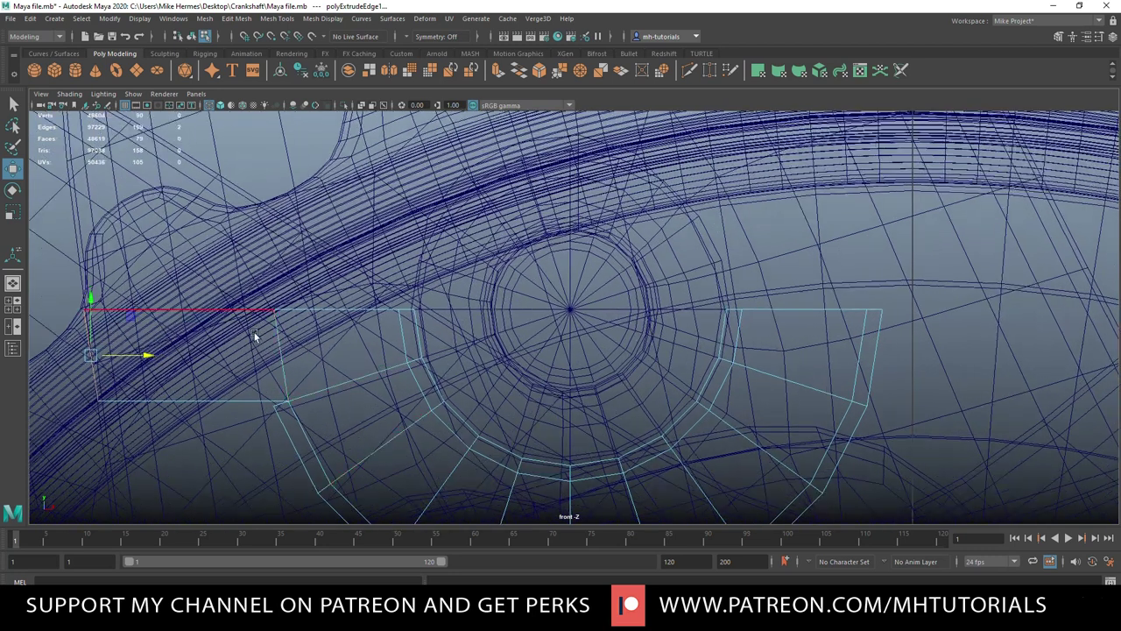
pyautogui.moveTo(278, 311); pyautogui.dragTo(238, 312, button='right')
pyautogui.moveTo(259, 291); pyautogui.dragTo(346, 315)
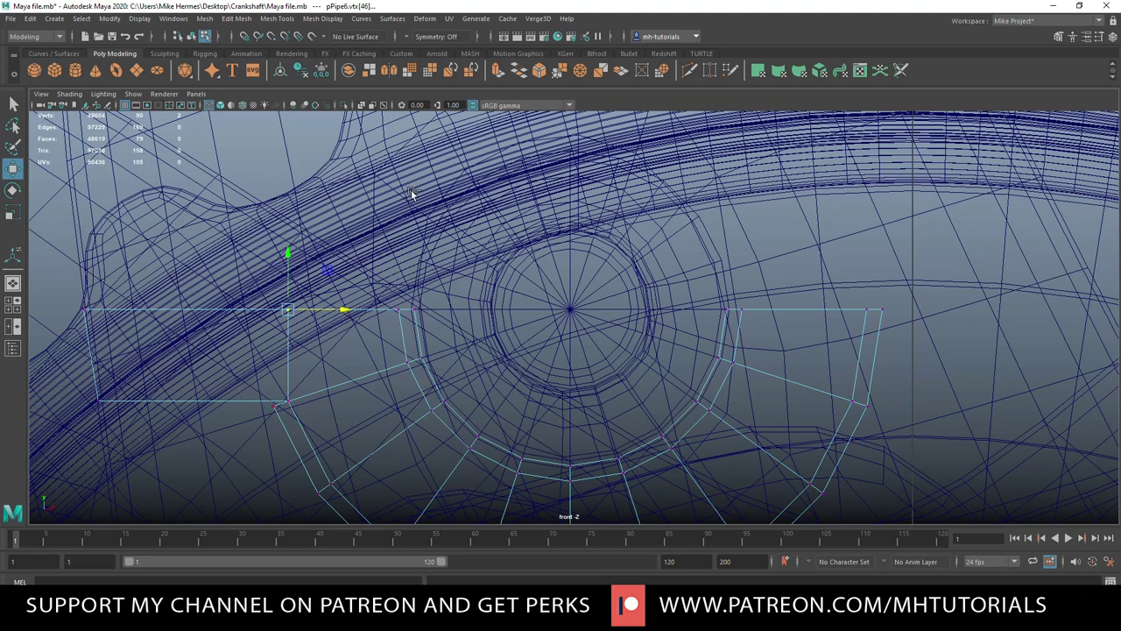
# - Insert an edge loop across the flange close to the half ring, with Insert Edge Loop set to Equal distance from edge
pyautogui.press('g')
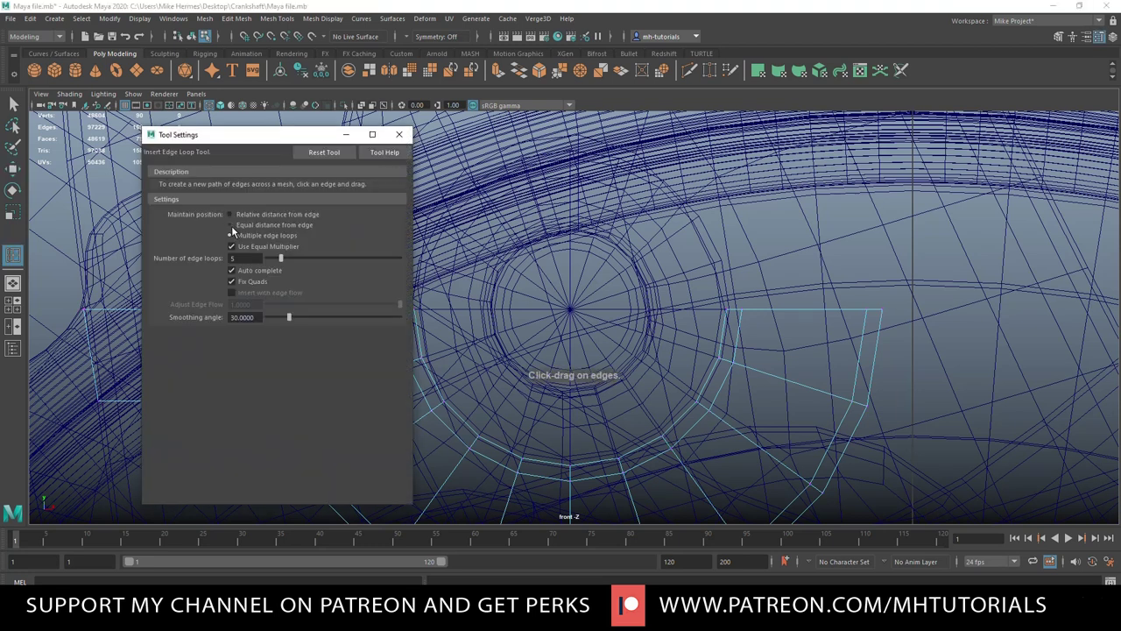
pyautogui.click(232, 226)
pyautogui.click(399, 136)
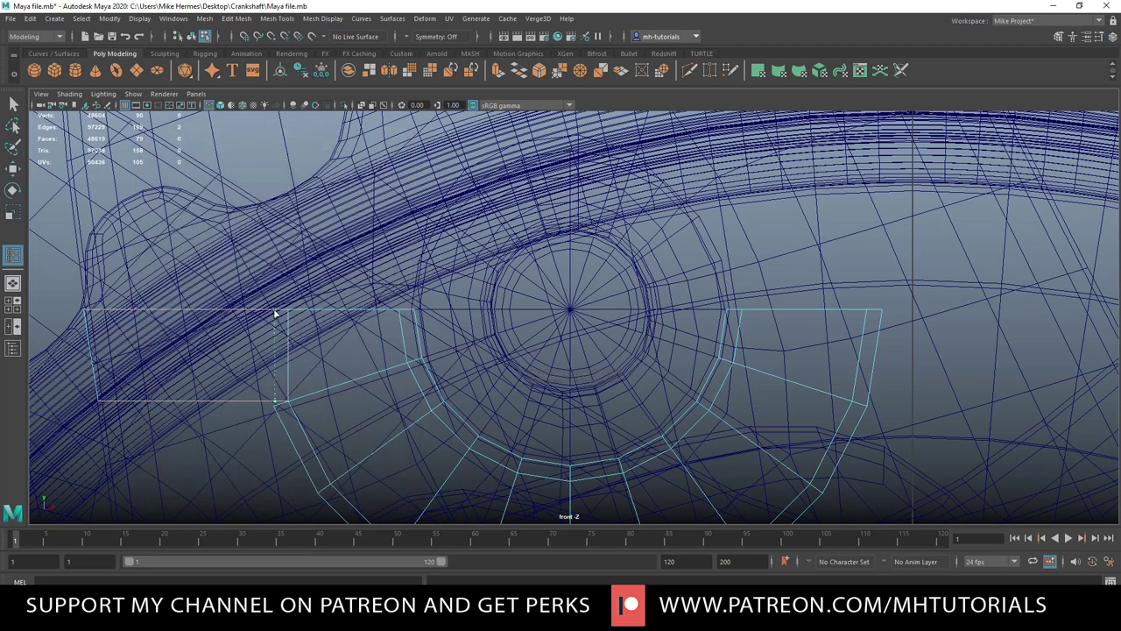
pyautogui.click(273, 311)
pyautogui.click(15, 305)
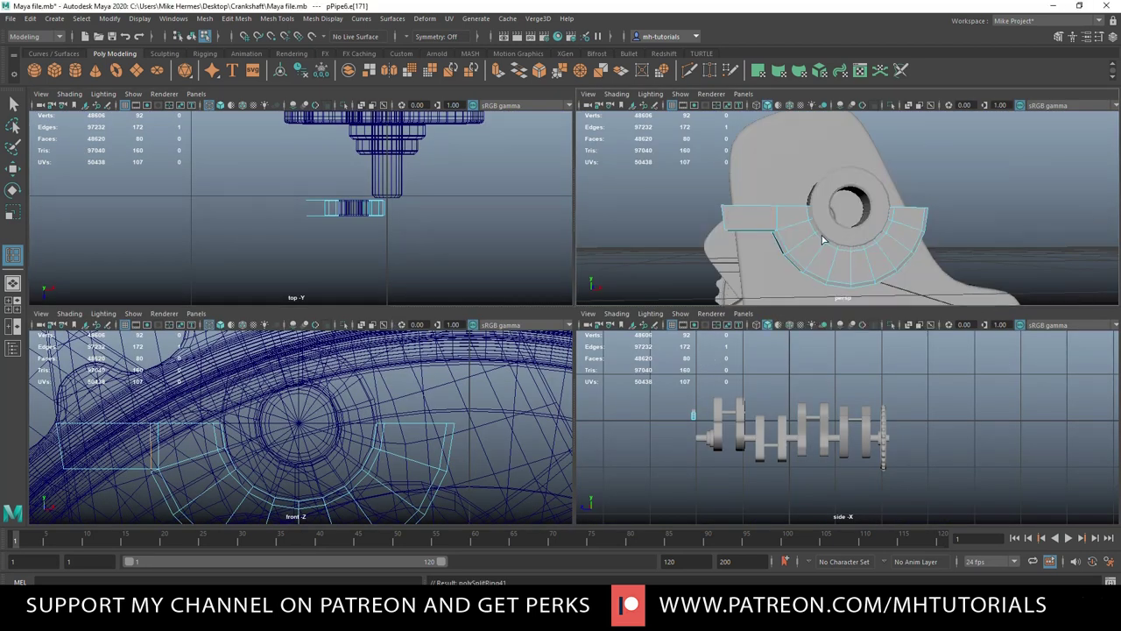
# - Move the lower vertices at the flange's outer end outward in the front view so they align almost vertically below the upper ones
pyautogui.press('space')
pyautogui.click(15, 310)
pyautogui.press('space')
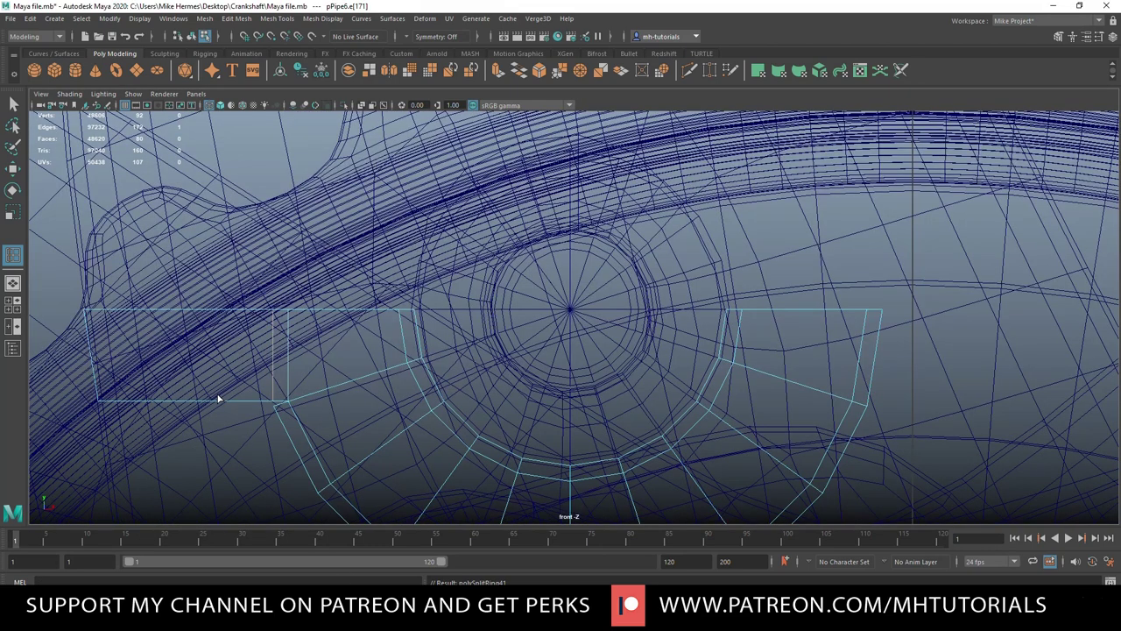
pyautogui.keyDown('alt'); pyautogui.moveTo(218, 395); pyautogui.dragTo(420, 373, button='middle'); pyautogui.keyUp('alt')
pyautogui.scroll(1, 400, 372)
pyautogui.moveTo(168, 249); pyautogui.dragTo(127, 267, button='right')
pyautogui.click(242, 375)
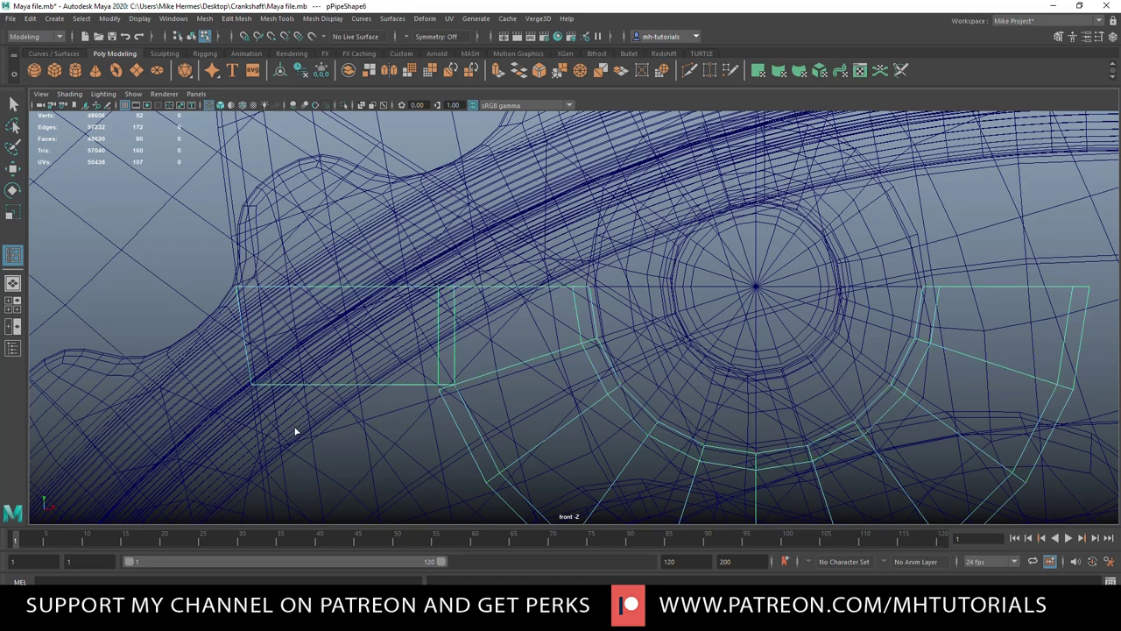
pyautogui.press('q')
pyautogui.moveTo(161, 269); pyautogui.dragTo(107, 266, button='right')
pyautogui.moveTo(237, 361); pyautogui.dragTo(278, 411)
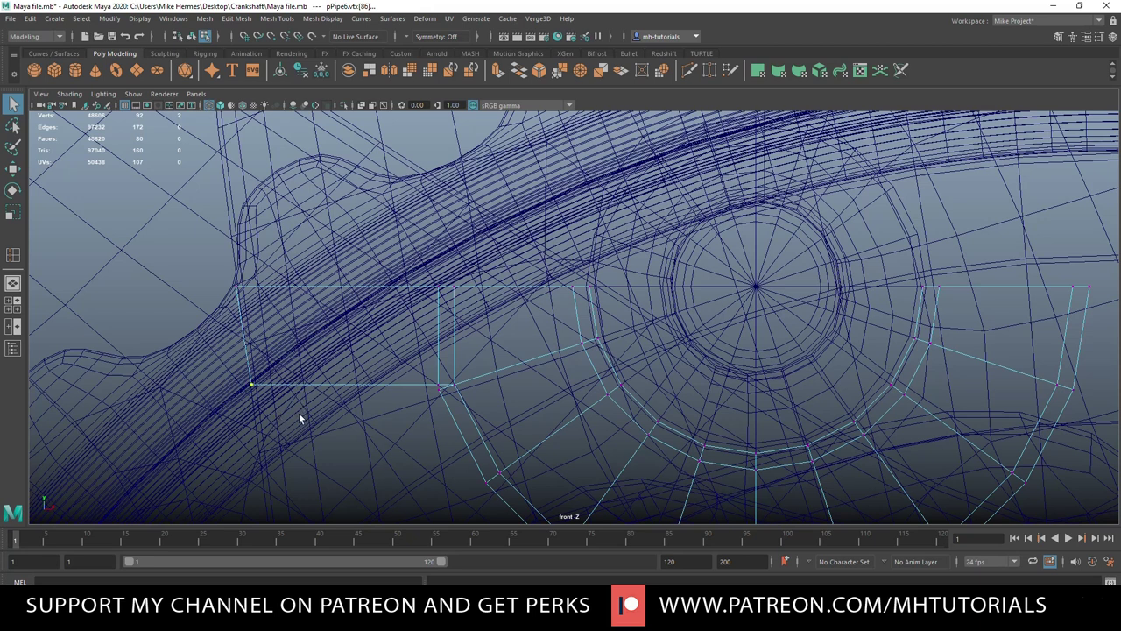
pyautogui.press('w')
pyautogui.moveTo(307, 385); pyautogui.dragTo(290, 392)
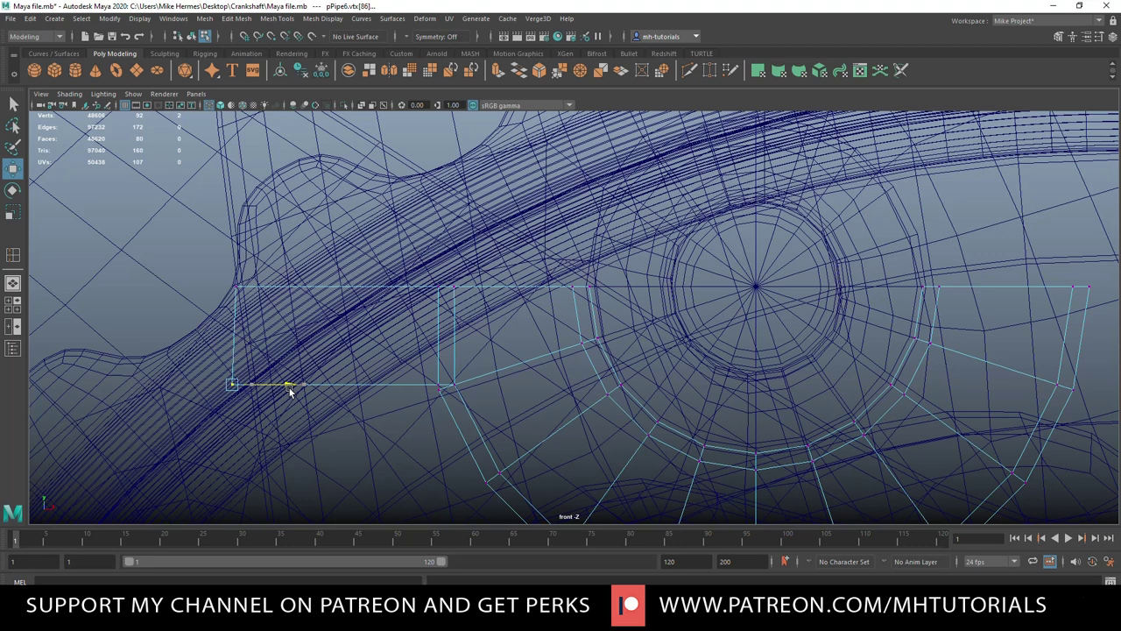
# - Try to weld the half ring's outer corner vertex to the flange's edge loop vertex with Target Weld
pyautogui.click(13, 305)
pyautogui.press('space')
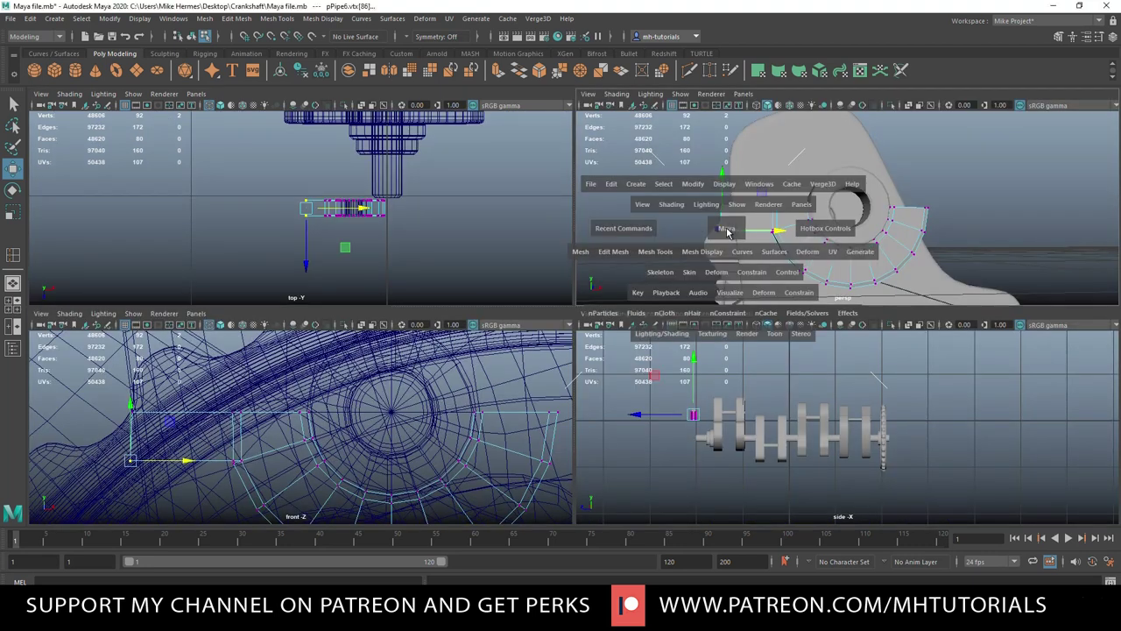
pyautogui.moveTo(619, 334)
pyautogui.keyDown('alt'); pyautogui.mouseDown()
pyautogui.moveTo(621, 357)
pyautogui.moveTo(666, 367)
pyautogui.moveTo(683, 338)
pyautogui.moveTo(617, 343)
pyautogui.mouseUp(); pyautogui.keyUp('alt')
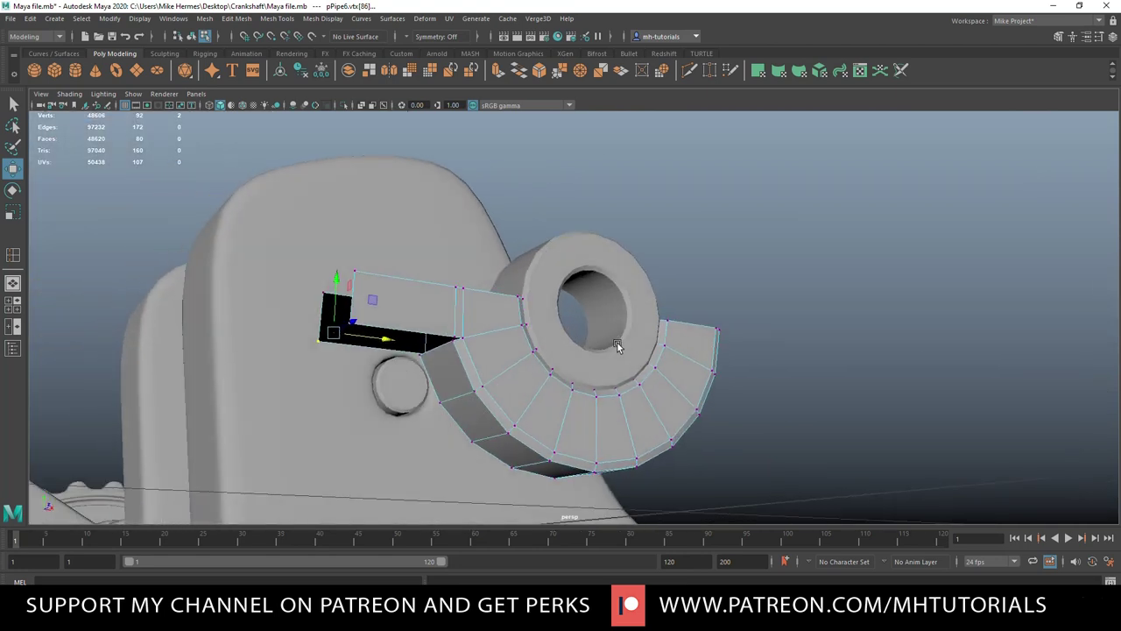
pyautogui.scroll(3, 481, 348)
pyautogui.click(239, 21)
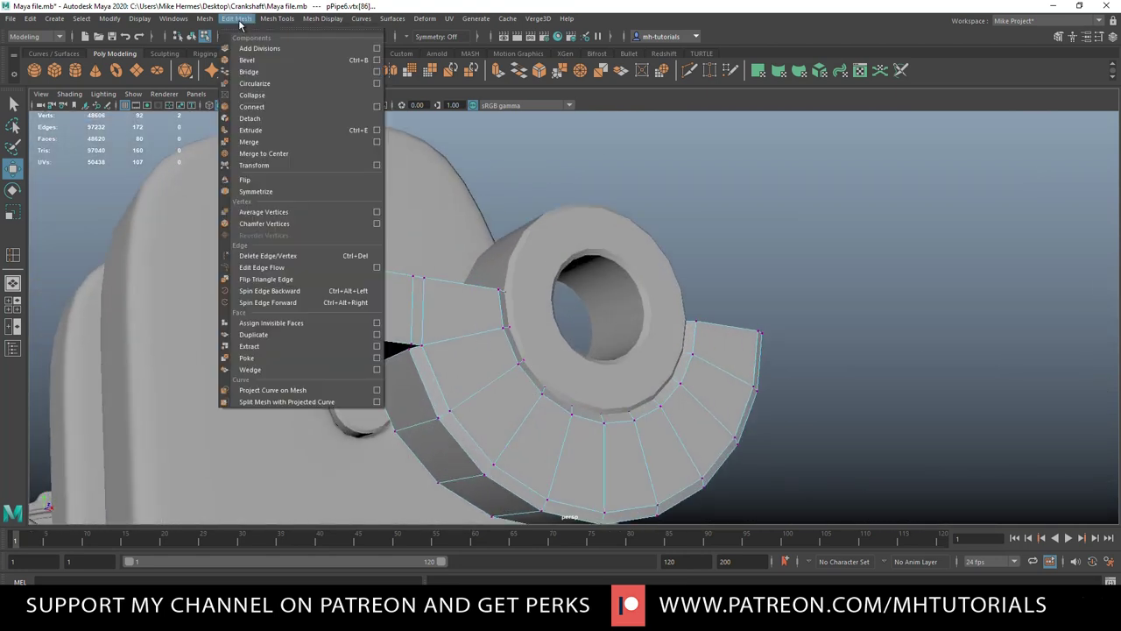
pyautogui.moveTo(276, 21)
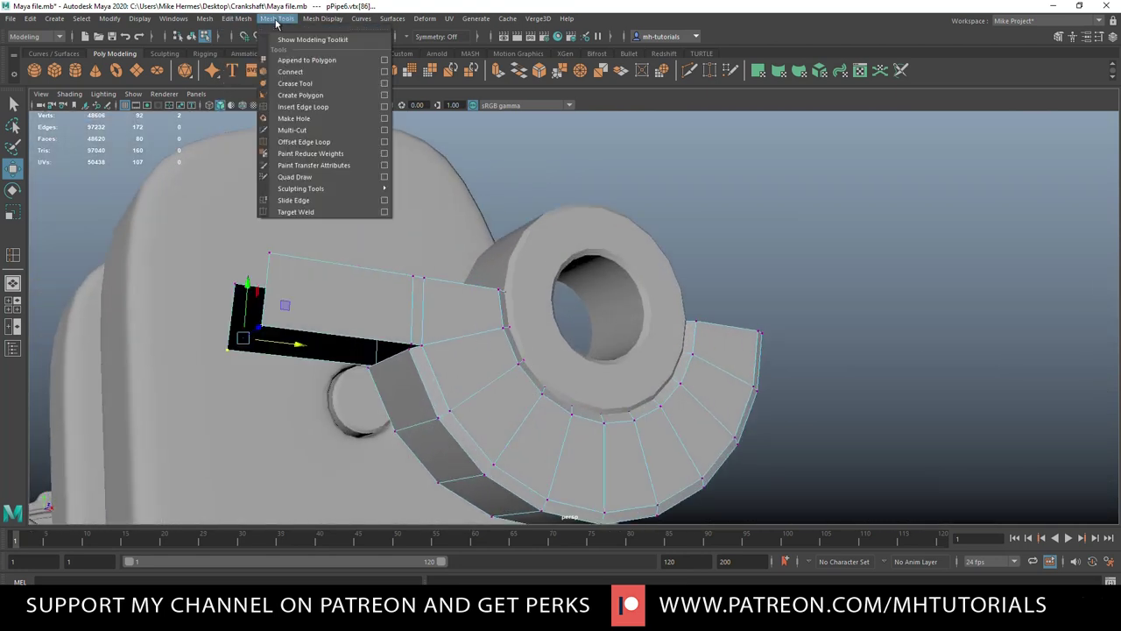
pyautogui.click(325, 212)
pyautogui.scroll(4, 319, 388)
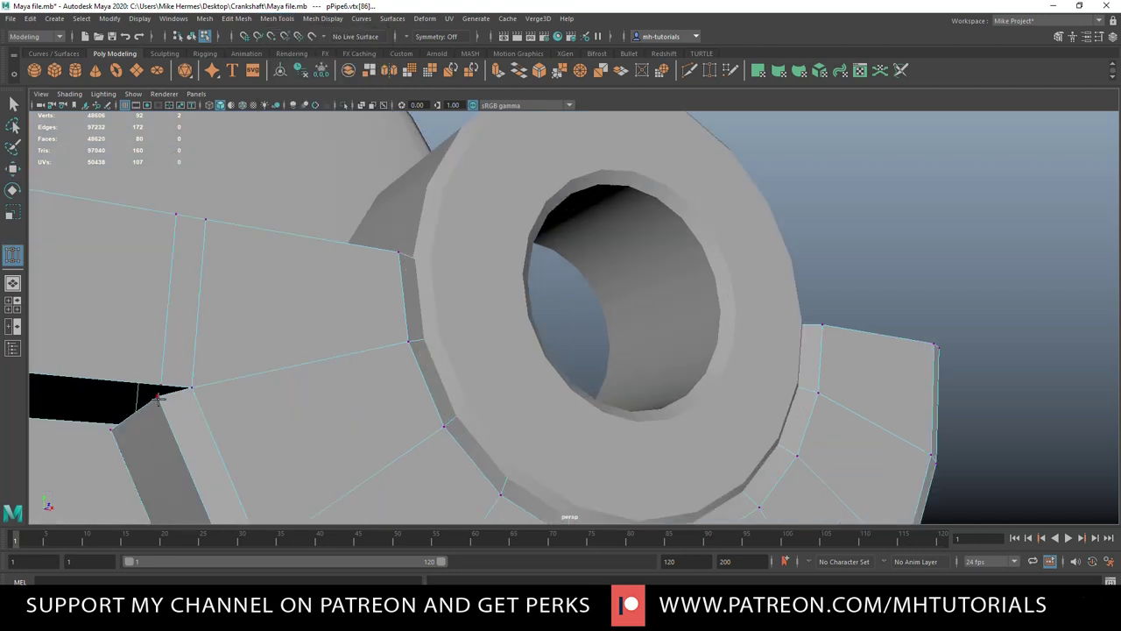
pyautogui.moveTo(160, 386); pyautogui.dragTo(162, 387)
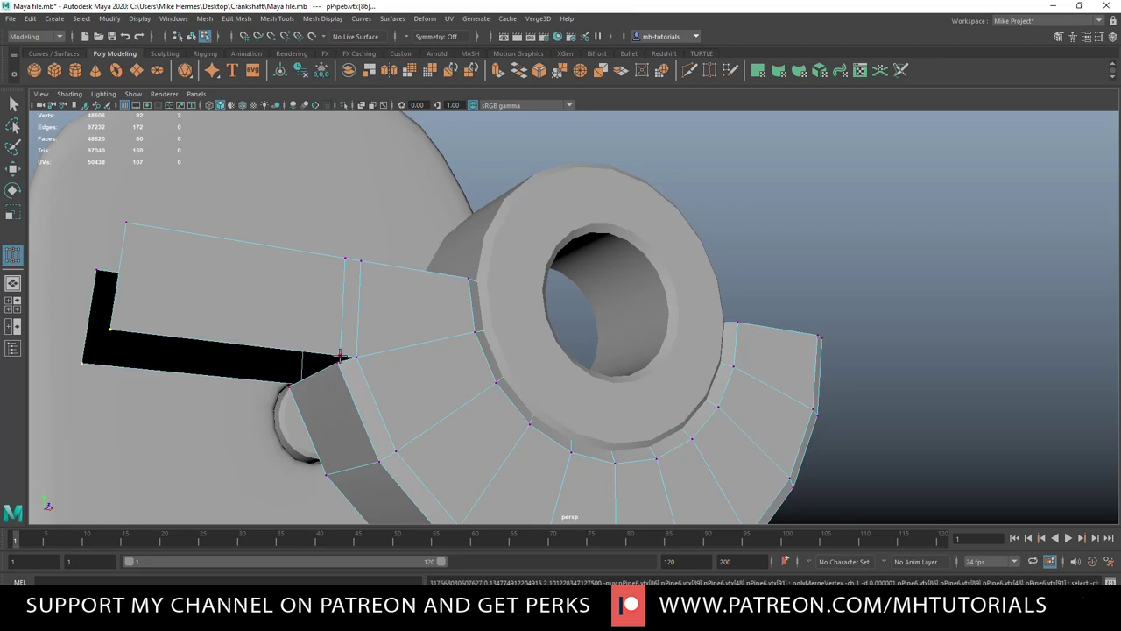
pyautogui.moveTo(338, 363); pyautogui.dragTo(338, 363)
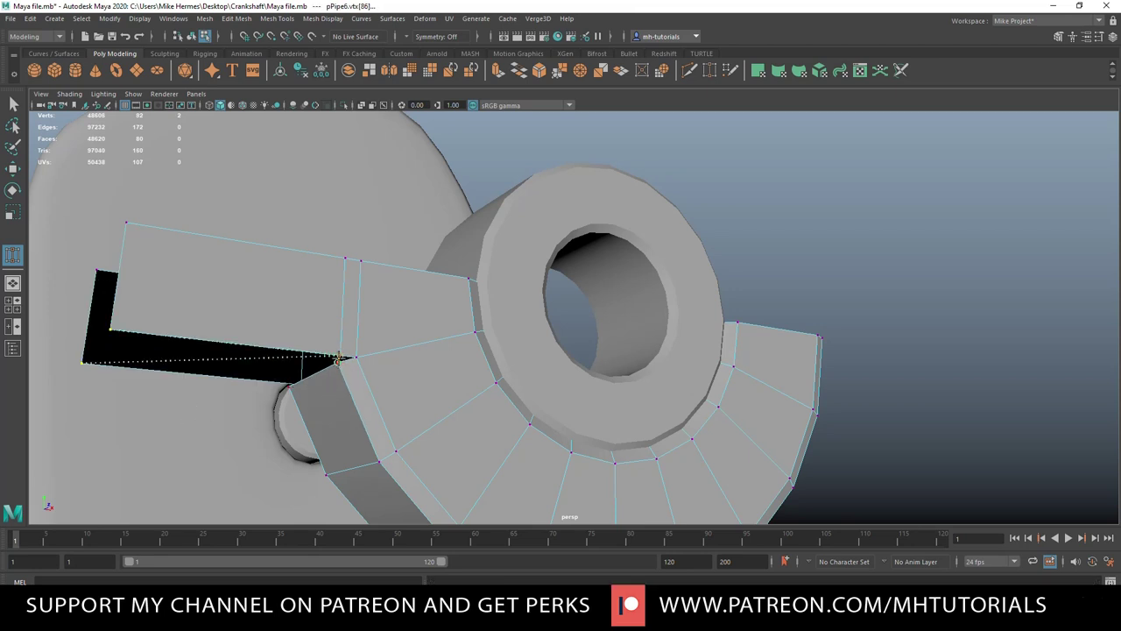
pyautogui.click(336, 365)
# - Target-weld the half ring's outer corner vertices to the adjoining flange vertices on both the front and back plates
pyautogui.scroll(3, 338, 398)
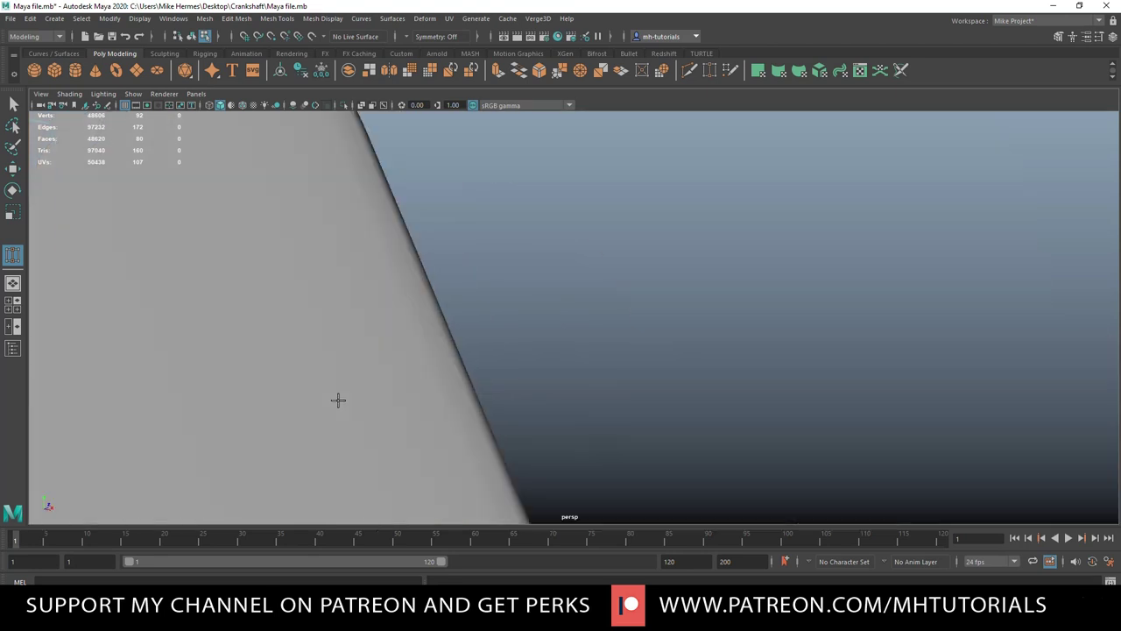
pyautogui.scroll(-4, 336, 403)
pyautogui.keyDown('alt'); pyautogui.moveTo(385, 417); pyautogui.dragTo(425, 421); pyautogui.keyUp('alt')
pyautogui.scroll(1, 520, 413)
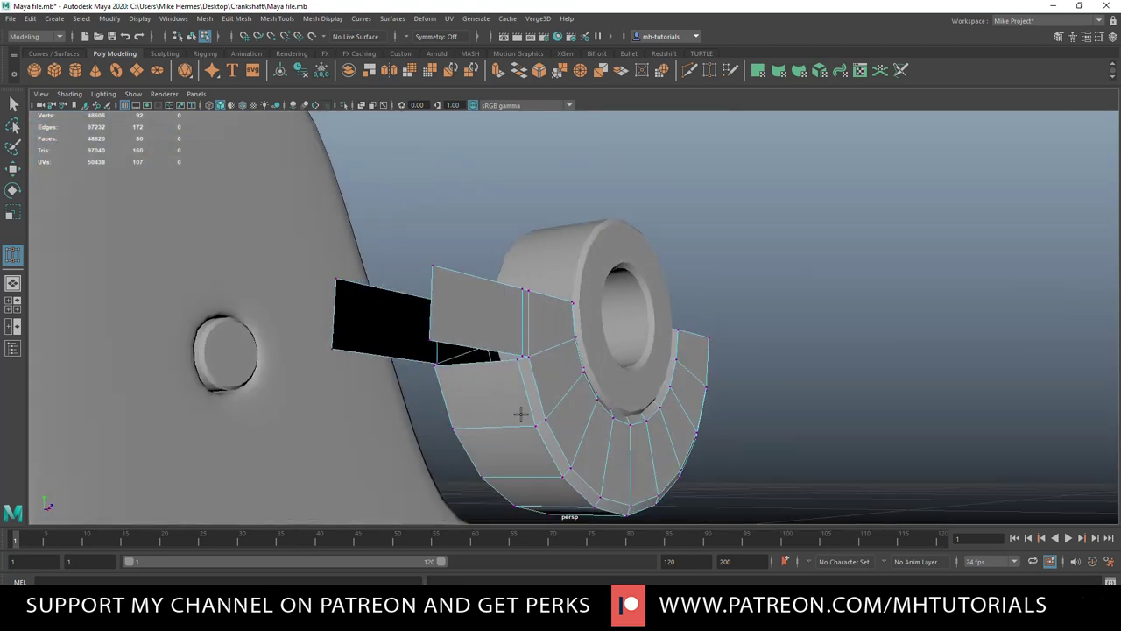
pyautogui.scroll(-2, 519, 412)
pyautogui.scroll(1, 568, 403)
pyautogui.scroll(2, 568, 403)
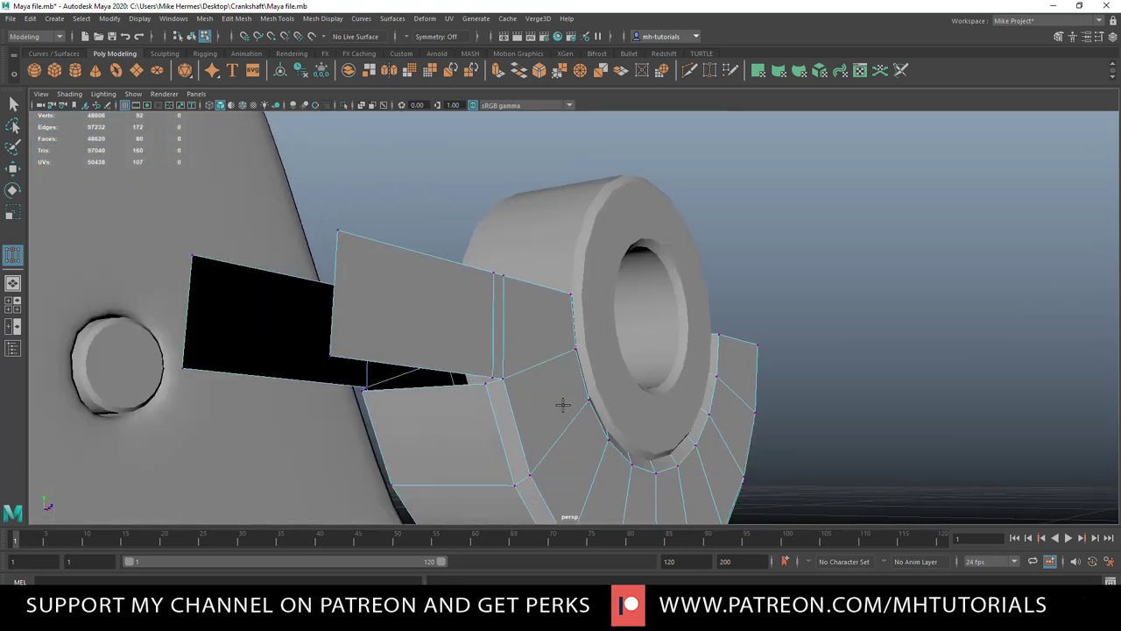
pyautogui.keyDown('alt'); pyautogui.moveTo(521, 408); pyautogui.dragTo(521, 393); pyautogui.keyUp('alt')
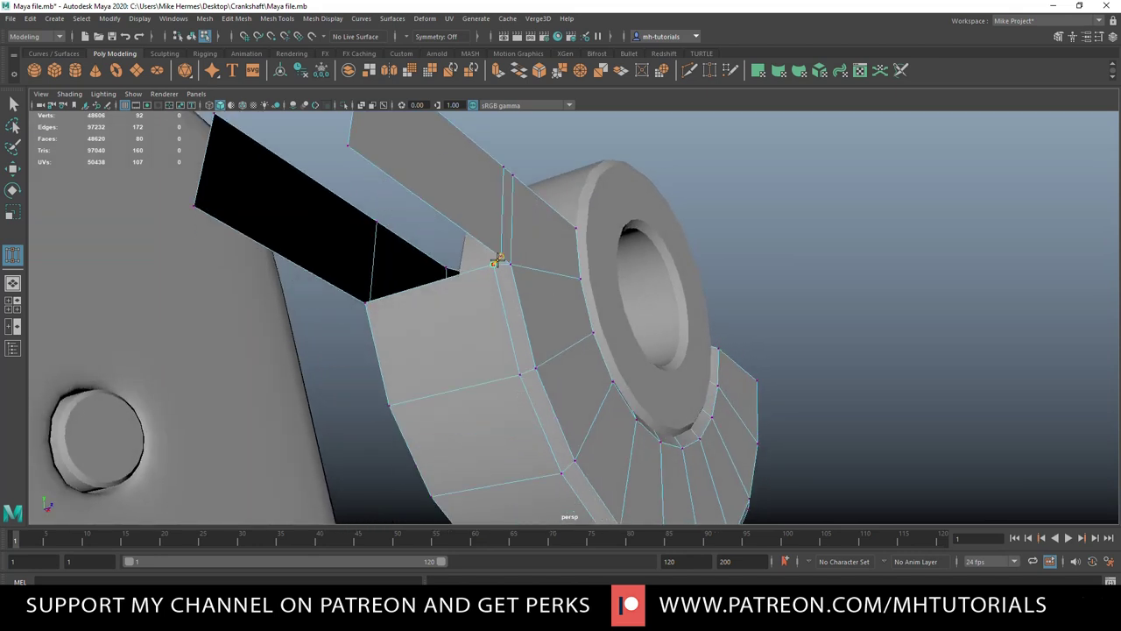
pyautogui.moveTo(496, 262); pyautogui.dragTo(500, 258)
pyautogui.keyDown('alt'); pyautogui.moveTo(463, 300); pyautogui.dragTo(514, 310); pyautogui.keyUp('alt')
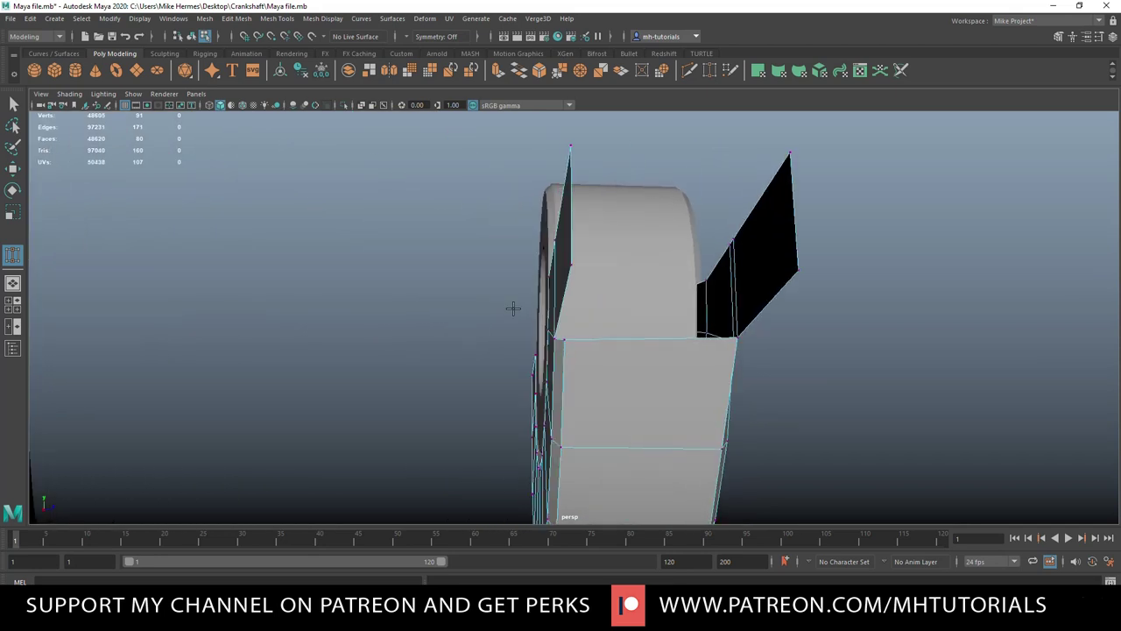
pyautogui.moveTo(557, 332); pyautogui.dragTo(556, 332)
pyautogui.keyDown('alt'); pyautogui.moveTo(447, 361); pyautogui.dragTo(376, 359); pyautogui.keyUp('alt')
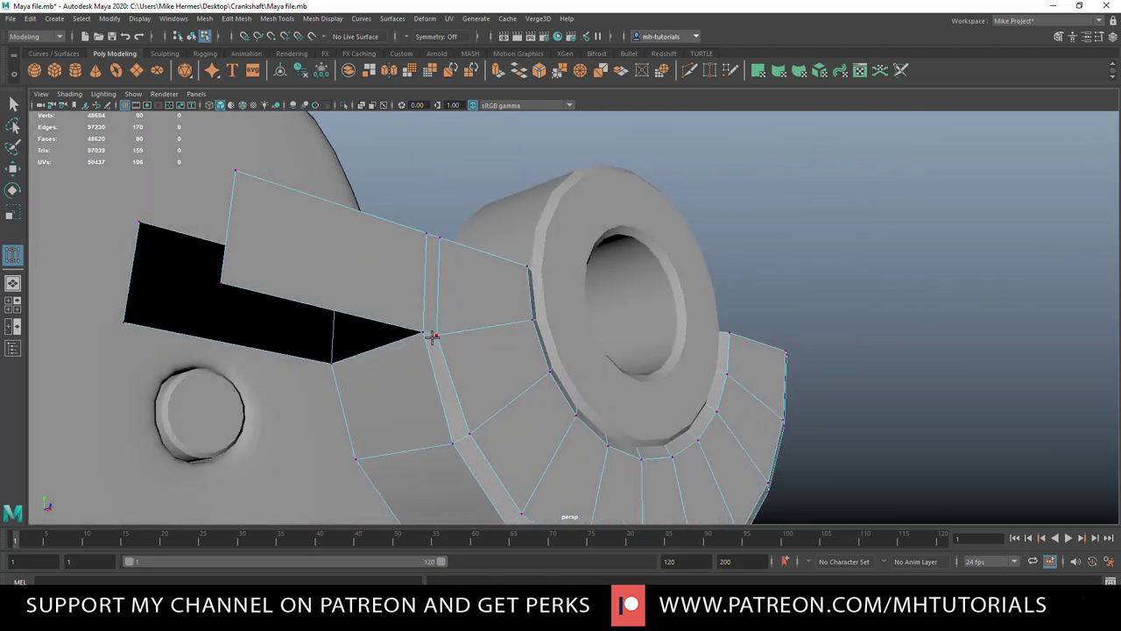
# - Undo the two vertex welds at the half ring's outer corners
pyautogui.hotkey('ctrl', 'z')
pyautogui.hotkey('ctrl', 'z')
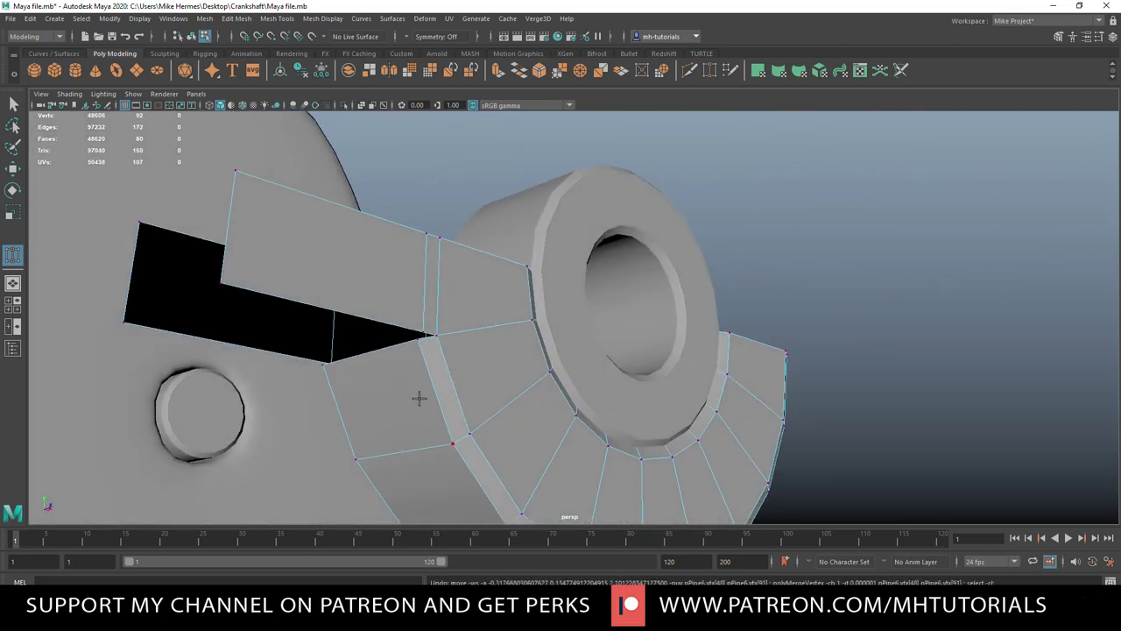
# - Insert an edge loop across the opposite flange plate close to the half ring, with Insert Edge Loop set to Equal distance from edge
pyautogui.keyDown('alt'); pyautogui.moveTo(309, 404); pyautogui.dragTo(433, 408); pyautogui.keyUp('alt')
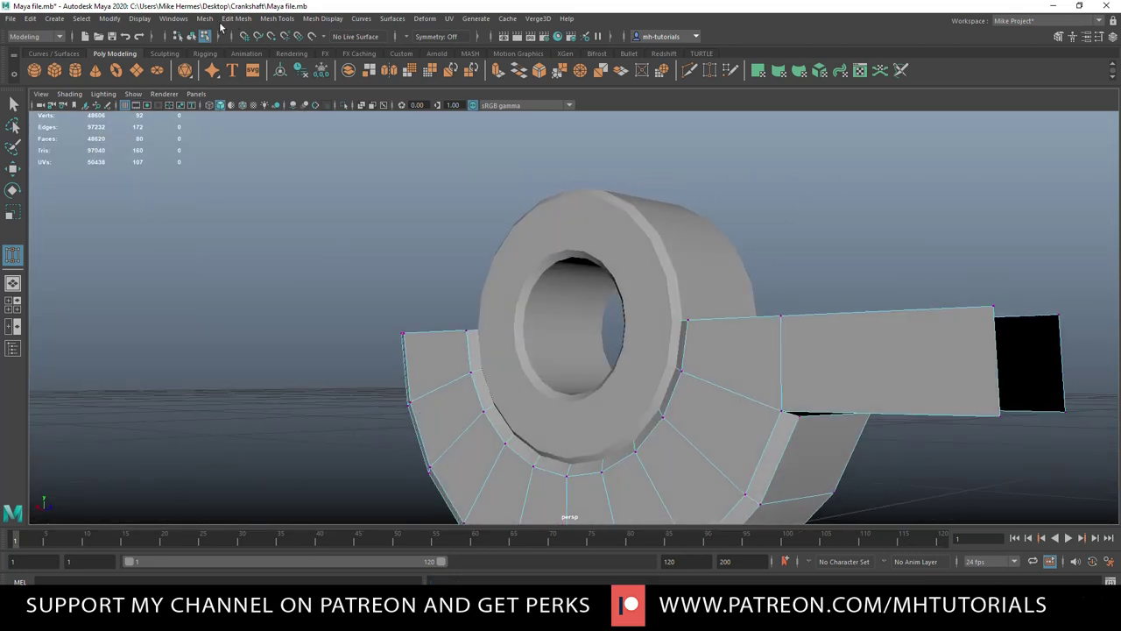
pyautogui.click(424, 272)
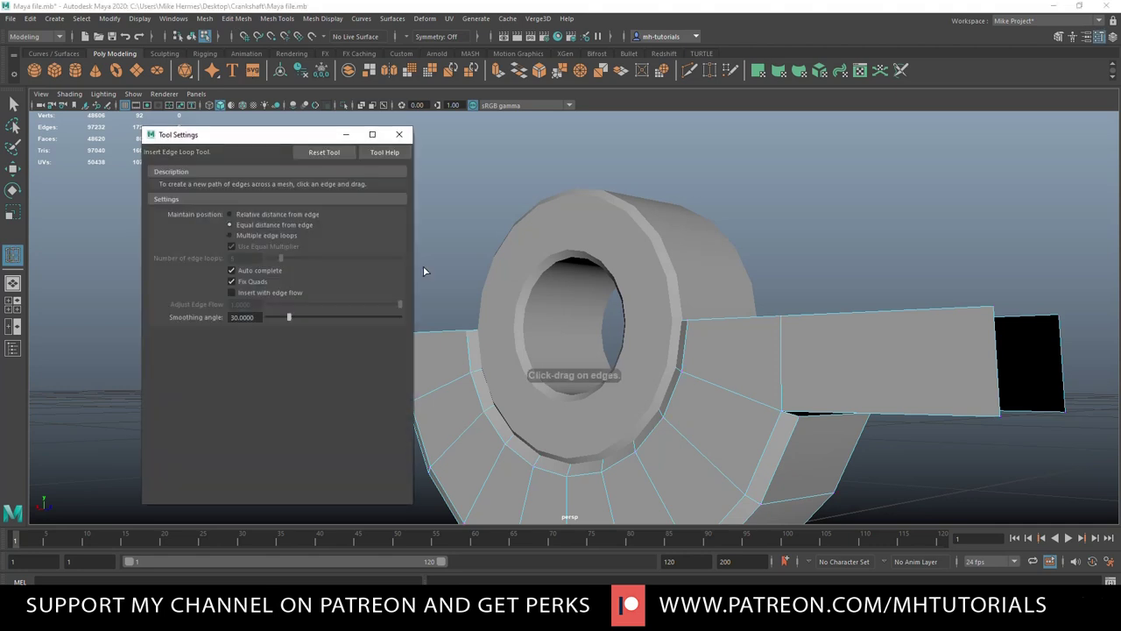
pyautogui.click(803, 318)
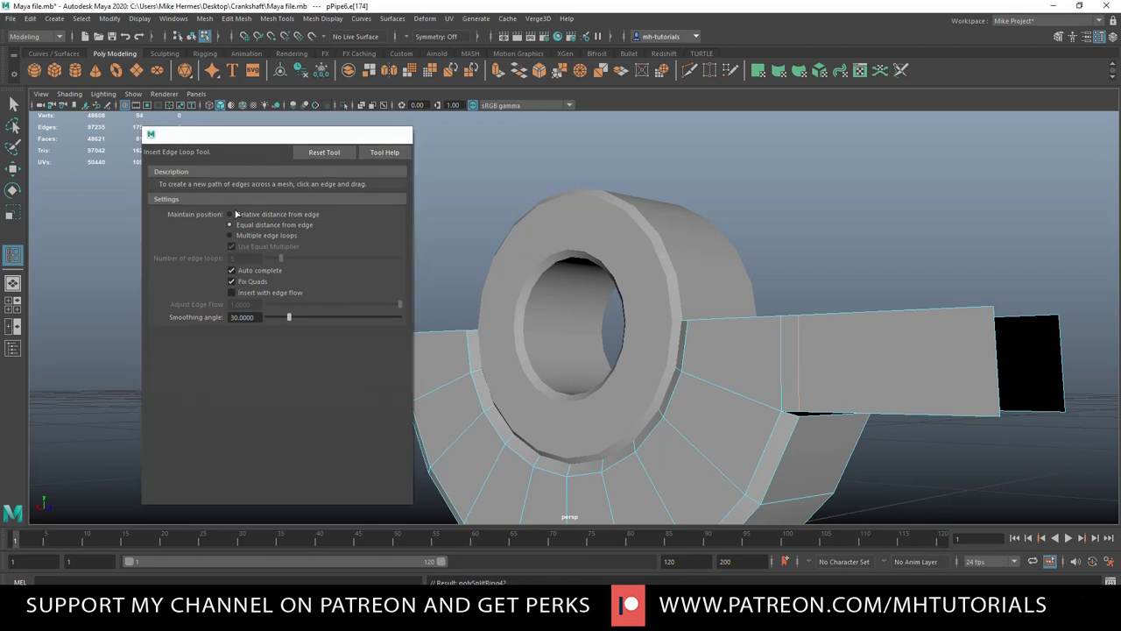
# - Move the new edge loop sideways in the front view to line up with the existing loop on the other flange plate
pyautogui.click(18, 306)
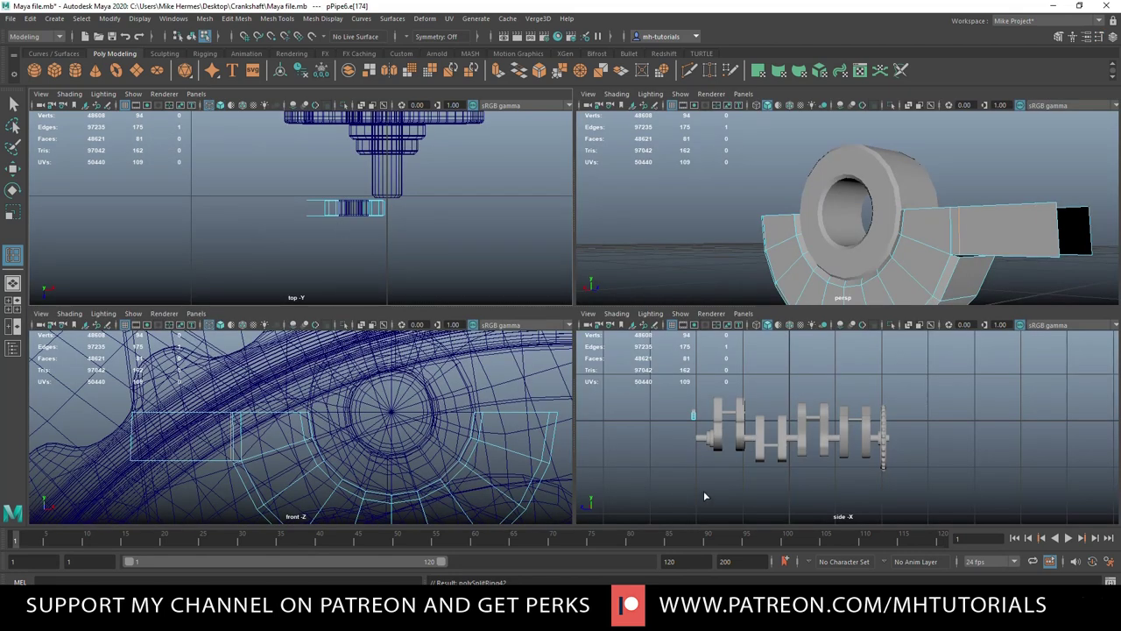
pyautogui.press('space')
pyautogui.press('f')
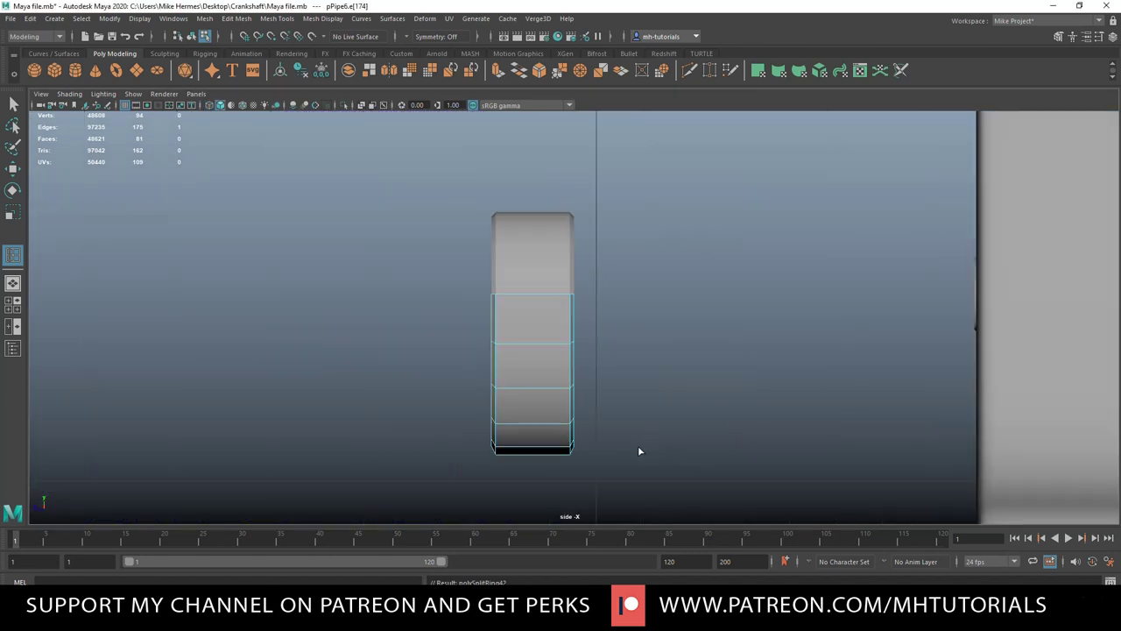
pyautogui.scroll(1, 167, 319)
pyautogui.click(18, 307)
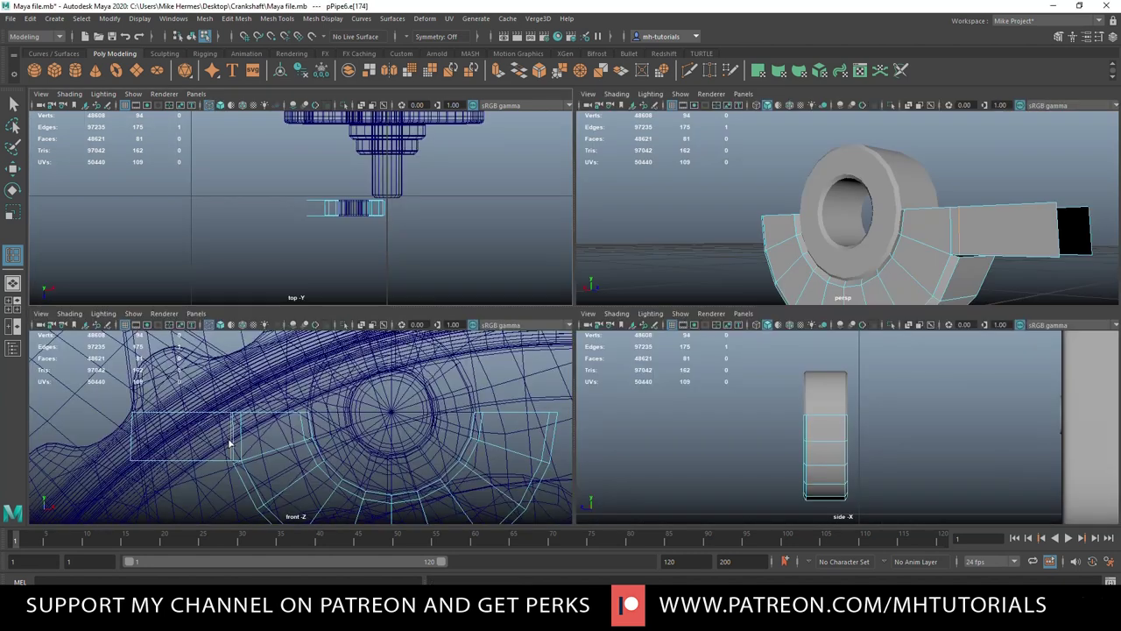
pyautogui.press('space')
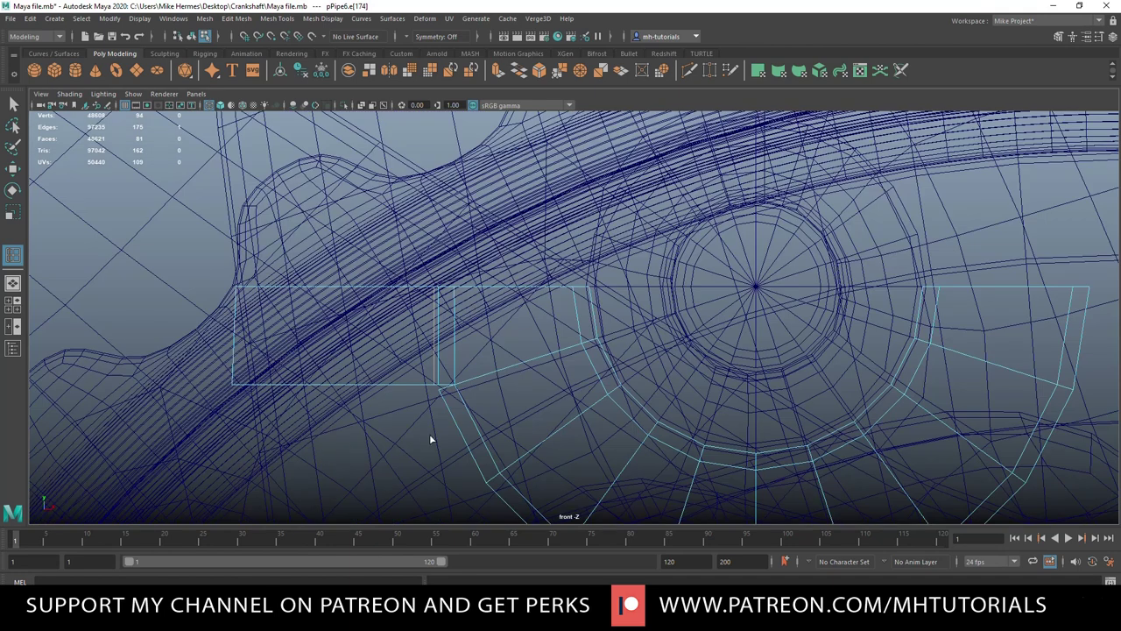
pyautogui.press('w')
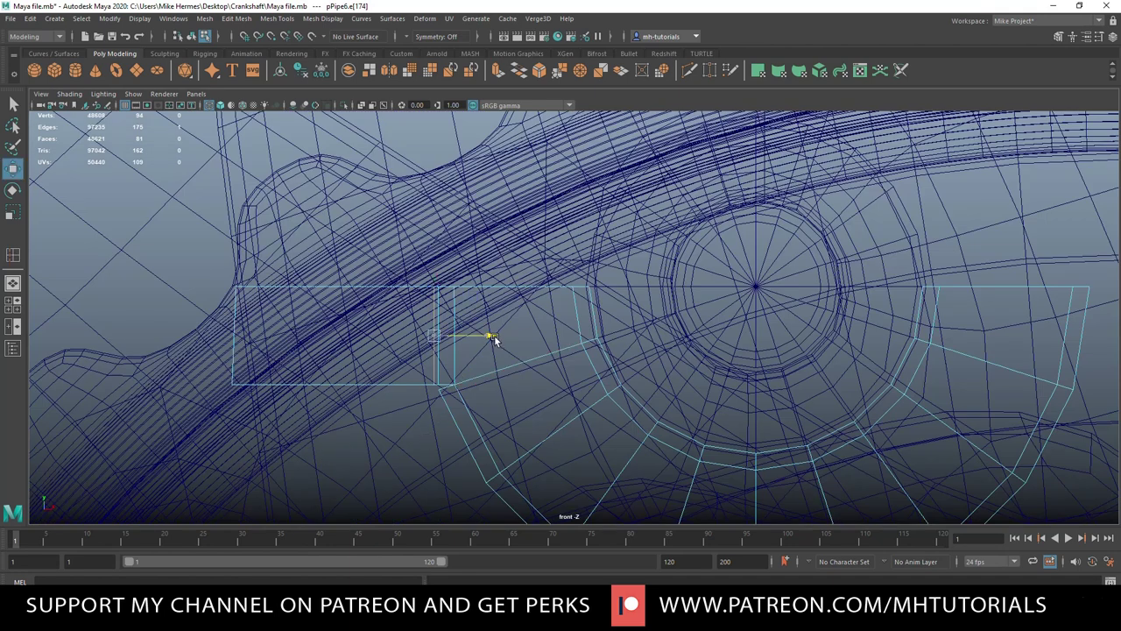
pyautogui.moveTo(499, 337); pyautogui.dragTo(499, 338)
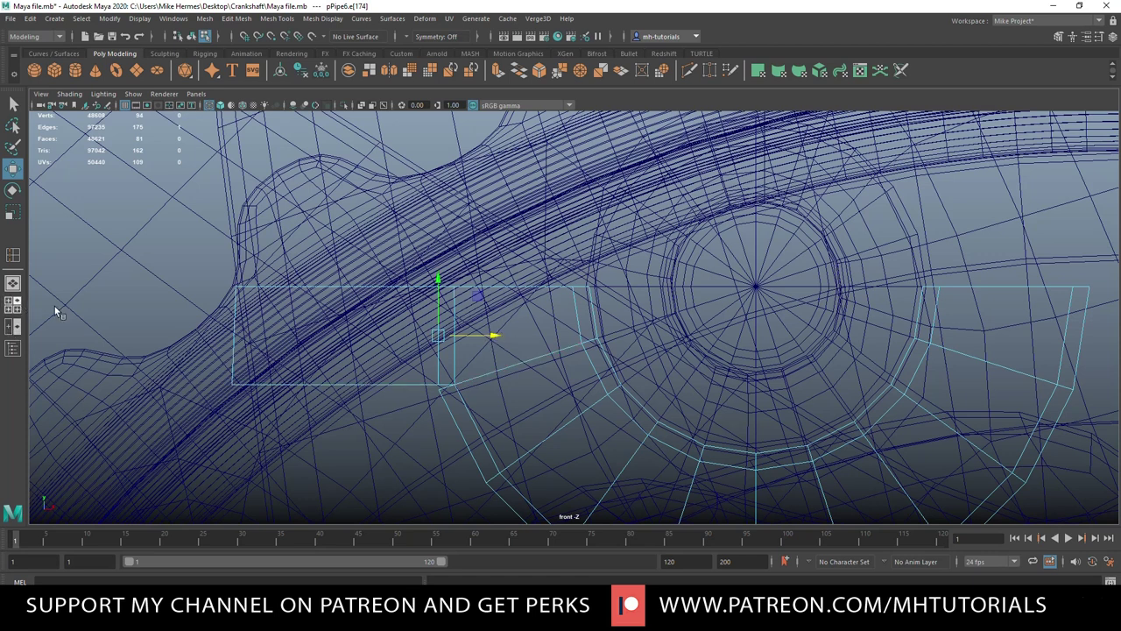
# - Weld the half ring's outer corner vertex to the lower vertex of the newly inserted flange edge loop with Target Weld
pyautogui.click(17, 303)
pyautogui.press('space')
pyautogui.keyDown('alt'); pyautogui.moveTo(721, 399); pyautogui.dragTo(632, 407); pyautogui.keyUp('alt')
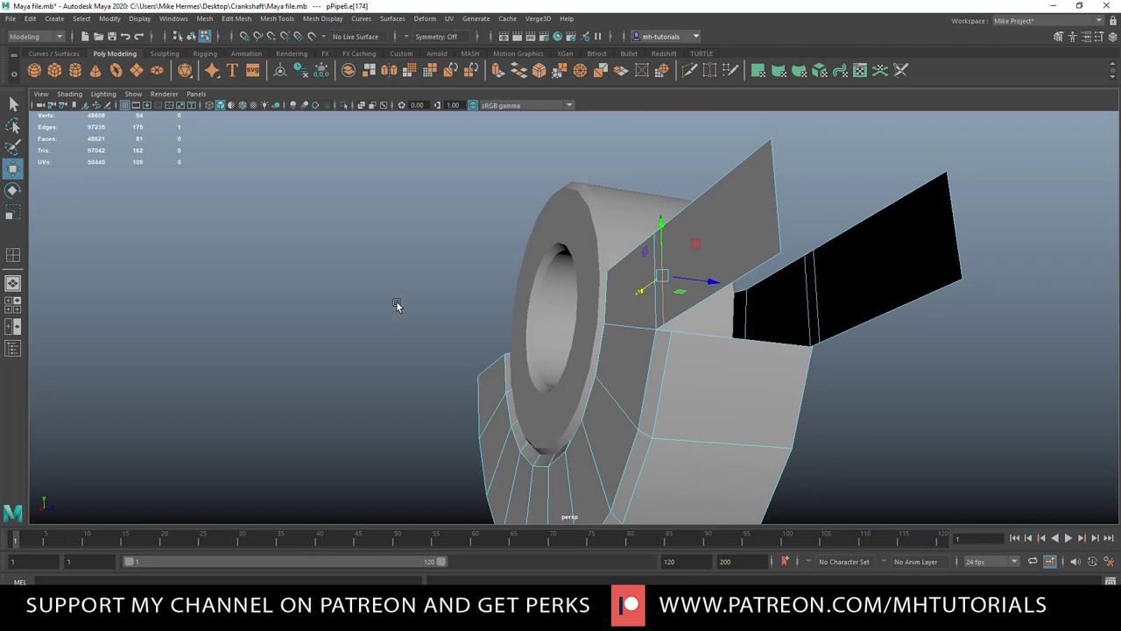
pyautogui.press('q')
pyautogui.moveTo(430, 275); pyautogui.dragTo(383, 277, button='right')
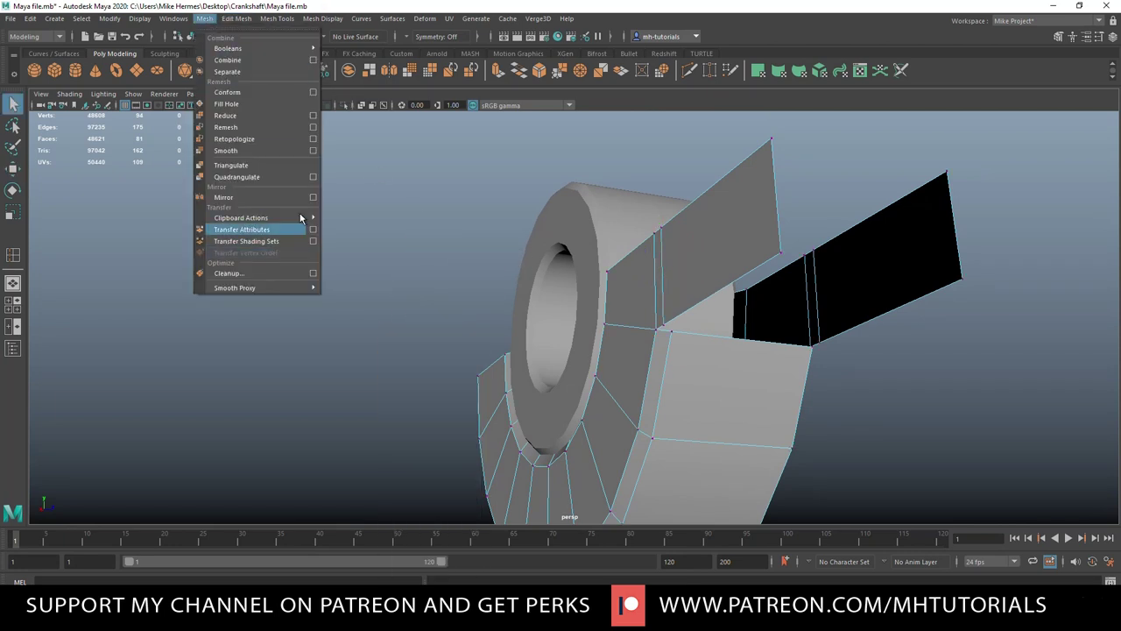
pyautogui.moveTo(284, 18)
pyautogui.click(332, 215)
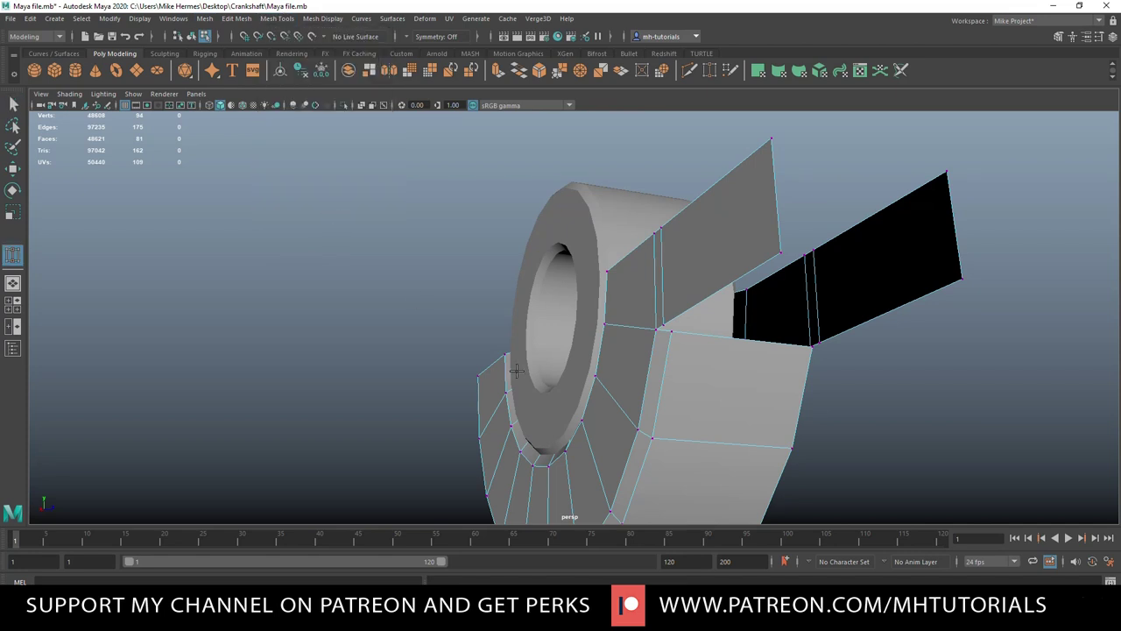
pyautogui.scroll(5, 664, 457)
pyautogui.scroll(-3, 691, 460)
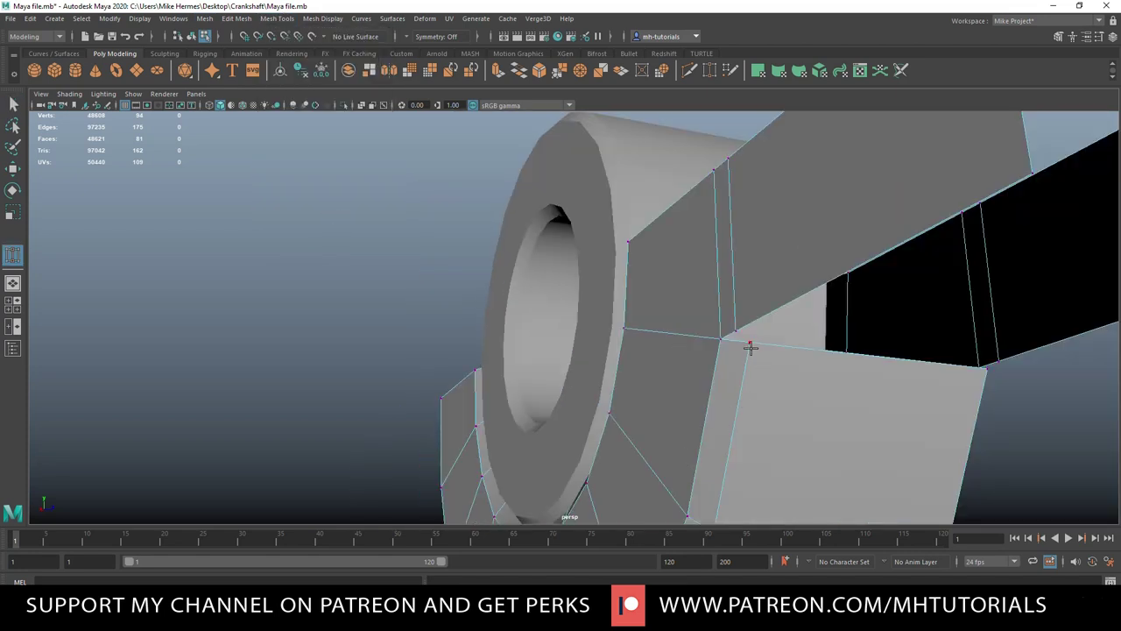
pyautogui.moveTo(751, 342); pyautogui.dragTo(736, 331)
pyautogui.scroll(-6, 576, 398)
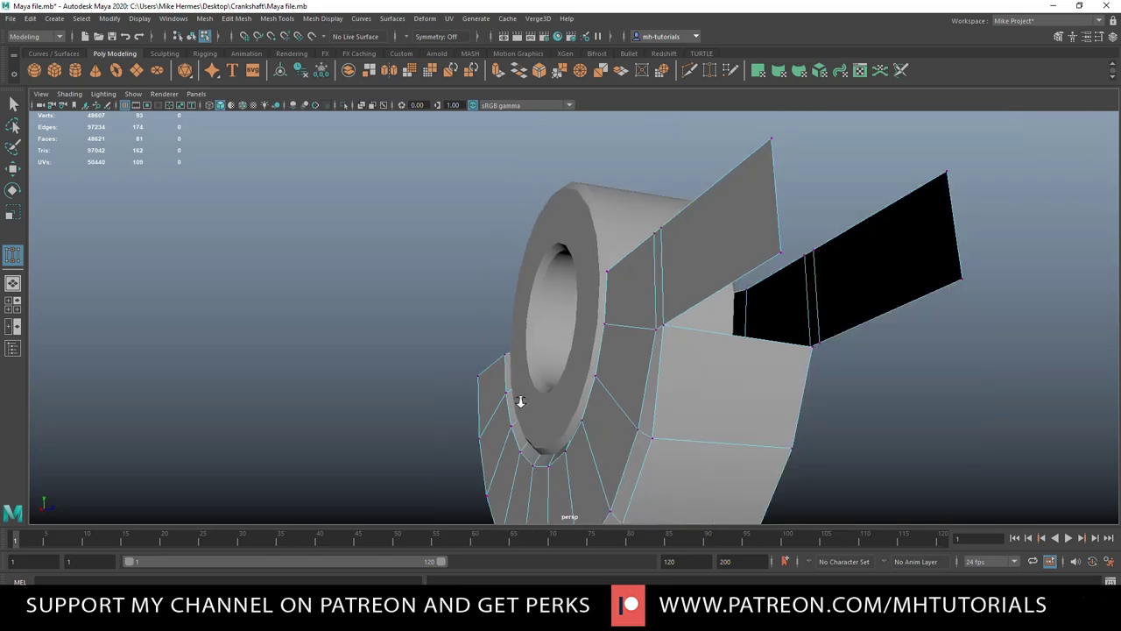
# - Target-weld the matching outer corner vertex of the half ring to the edge loop vertex on the other flange plate
pyautogui.keyDown('alt'); pyautogui.moveTo(581, 425); pyautogui.dragTo(516, 419); pyautogui.keyUp('alt')
pyautogui.scroll(4, 523, 388)
pyautogui.moveTo(520, 330); pyautogui.dragTo(521, 324)
pyautogui.scroll(-5, 519, 390)
# - Bridge the lower long edges of the two flange plates with a linear path and 0 divisions to form the flange's underside
pyautogui.keyDown('alt'); pyautogui.moveTo(537, 403); pyautogui.dragTo(549, 394); pyautogui.keyUp('alt')
pyautogui.press('q')
pyautogui.moveTo(571, 248); pyautogui.dragTo(565, 212, button='right')
pyautogui.click(571, 261)
pyautogui.keyDown('shift'); pyautogui.click(486, 268); pyautogui.keyUp('shift')
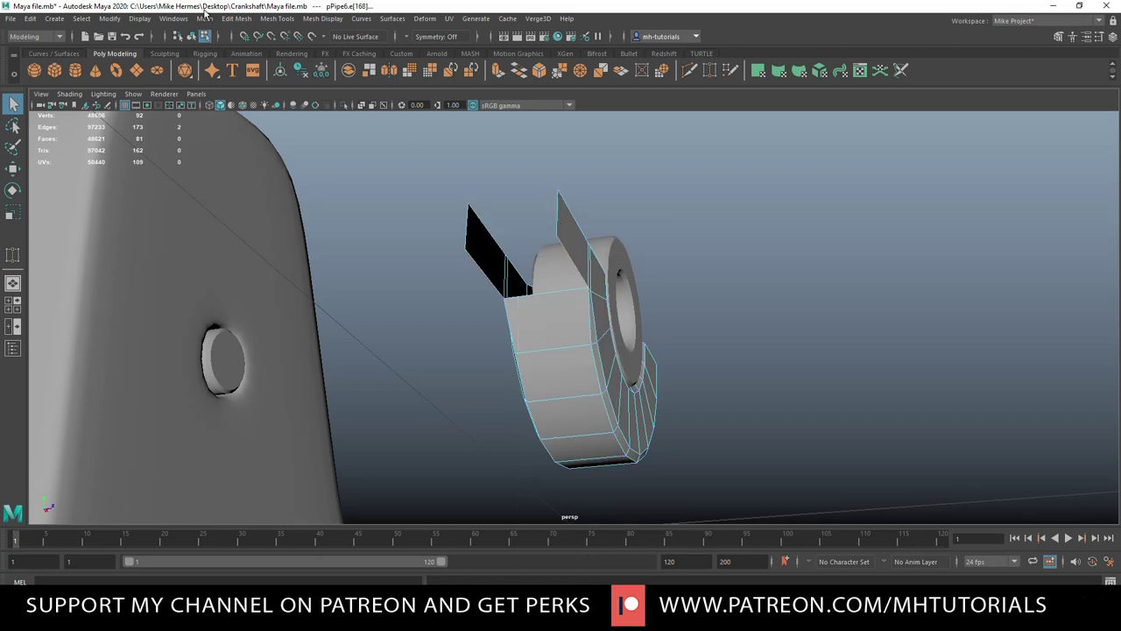
pyautogui.click(237, 19)
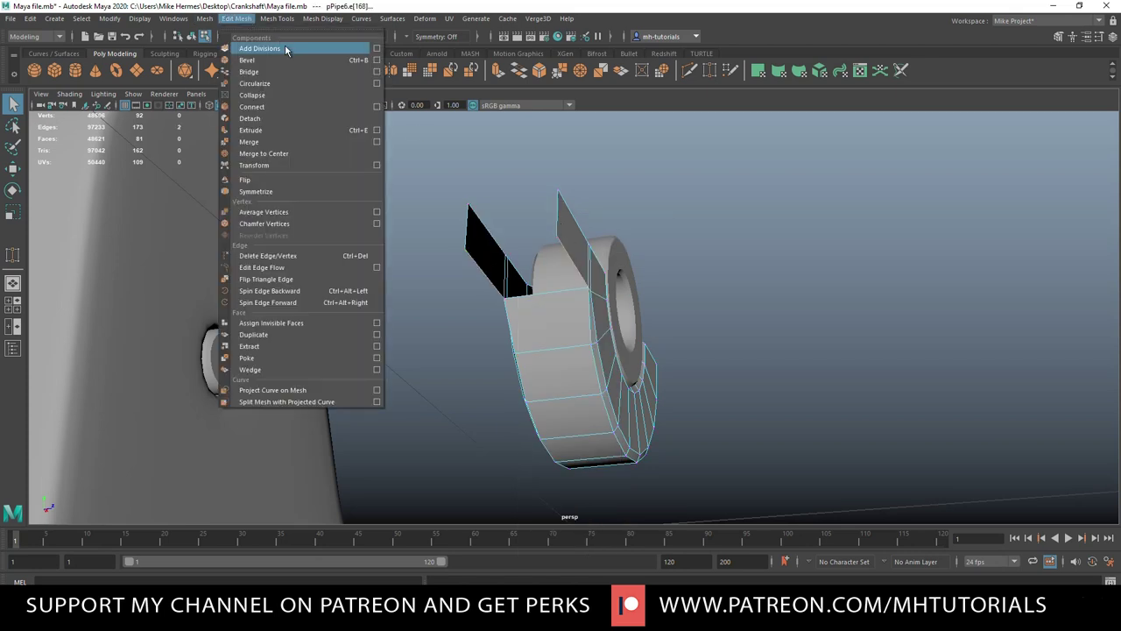
pyautogui.click(376, 73)
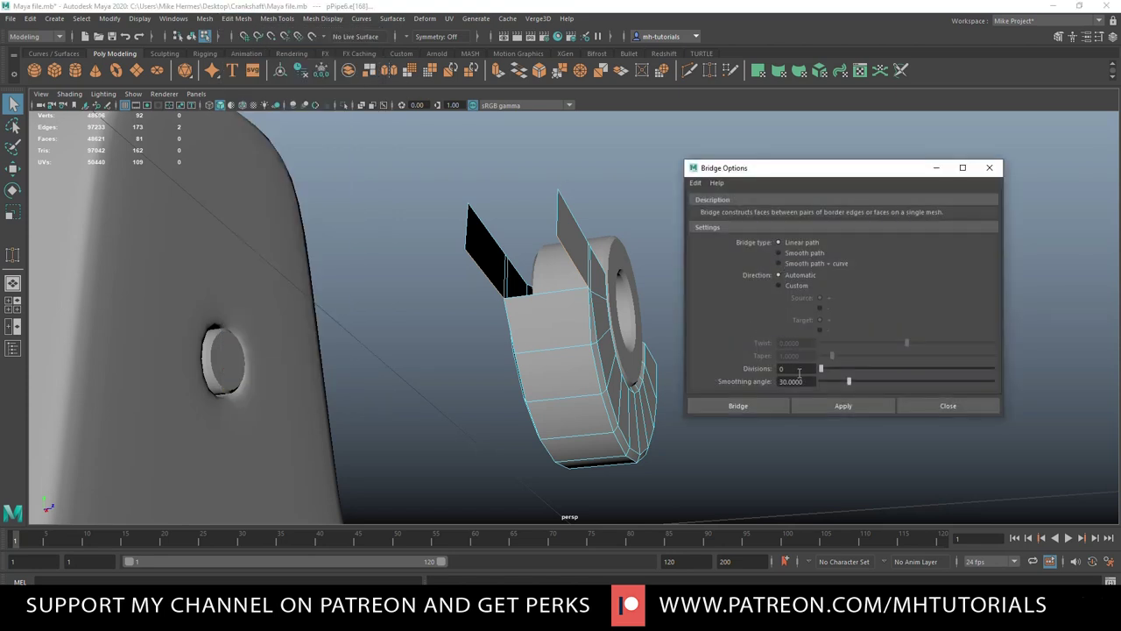
pyautogui.click(761, 407)
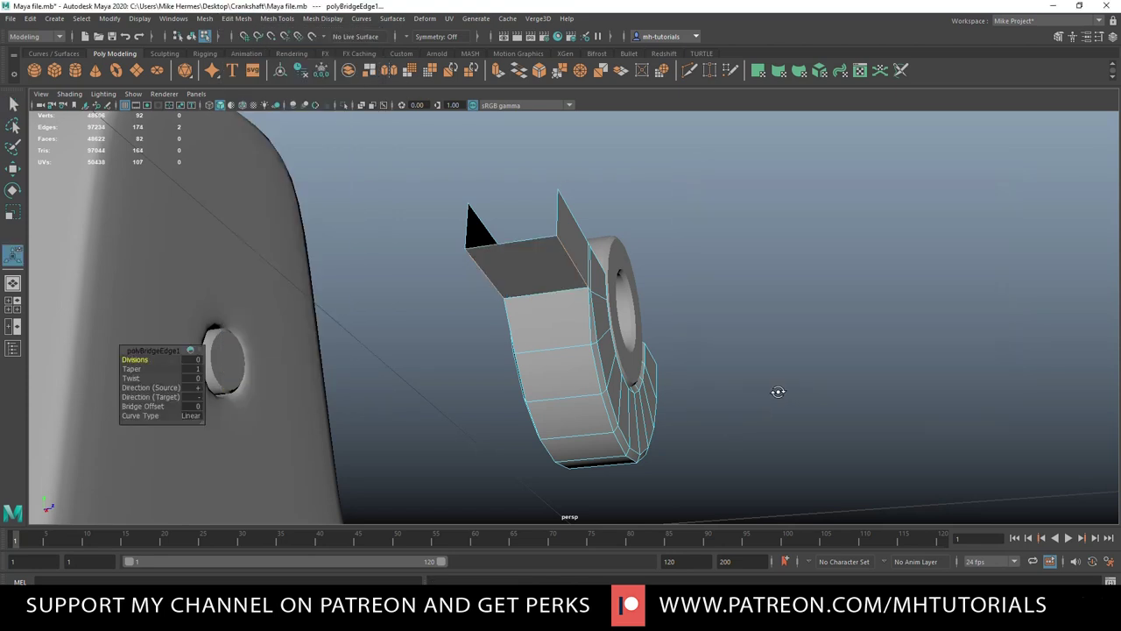
# - Bridge the outer vertical edges of the same flange's plates to close its end
pyautogui.keyDown('alt'); pyautogui.moveTo(778, 391); pyautogui.dragTo(775, 409); pyautogui.keyUp('alt')
pyautogui.click(544, 314)
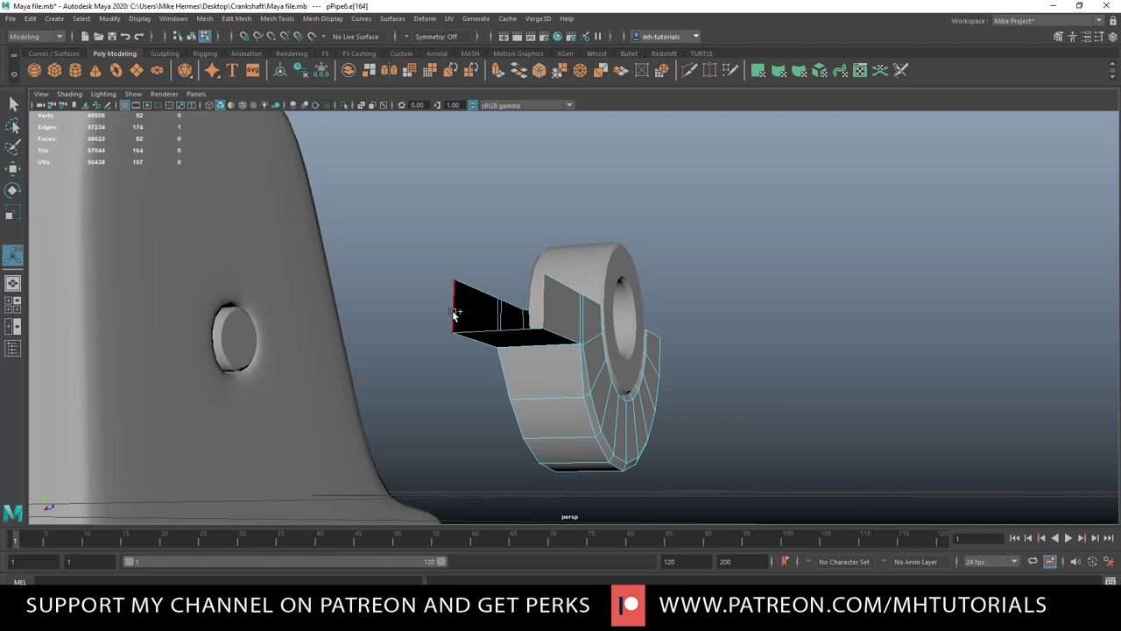
pyautogui.press('g')
pyautogui.keyDown('alt'); pyautogui.moveTo(680, 359); pyautogui.dragTo(608, 409); pyautogui.keyUp('alt')
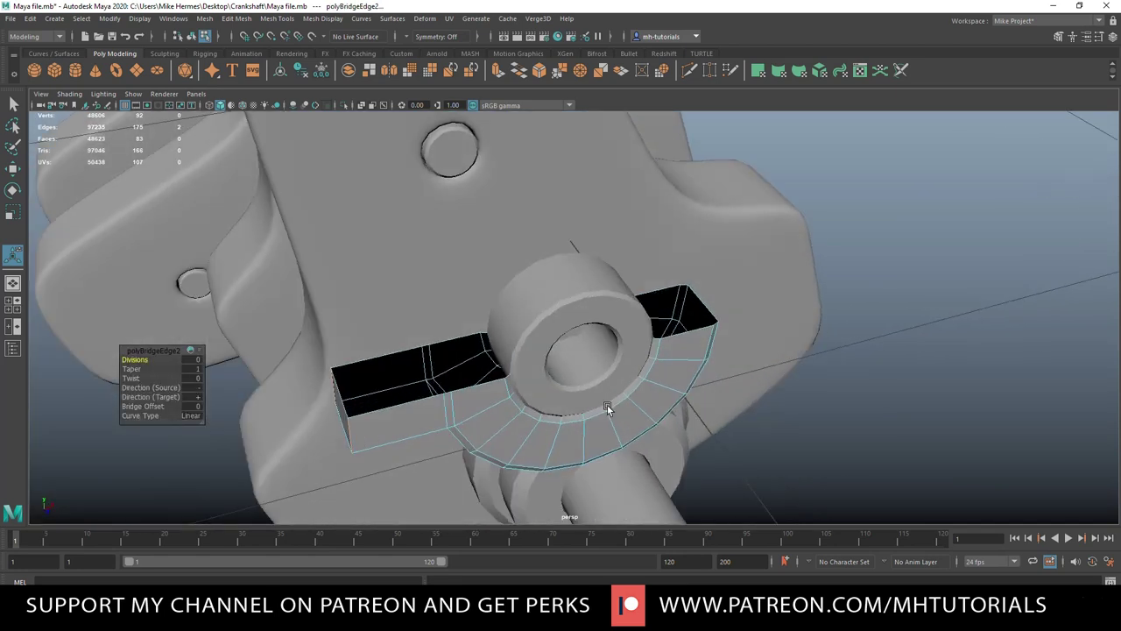
# - Bridge the upper long edges of the outer flange section between the front and back plates
pyautogui.click(490, 387)
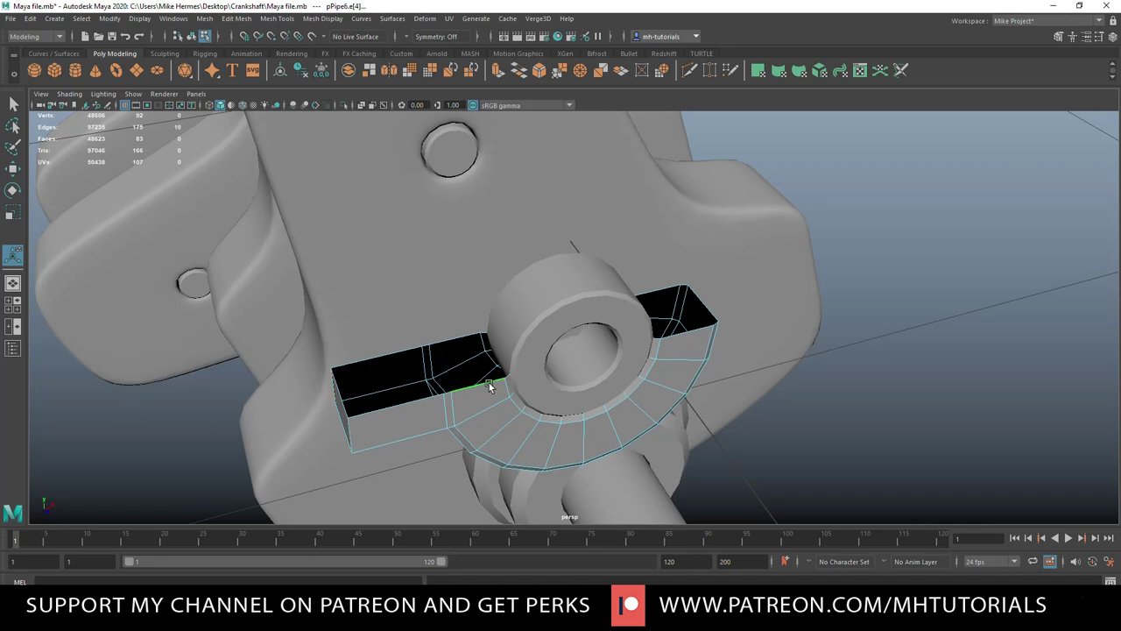
pyautogui.press('g')
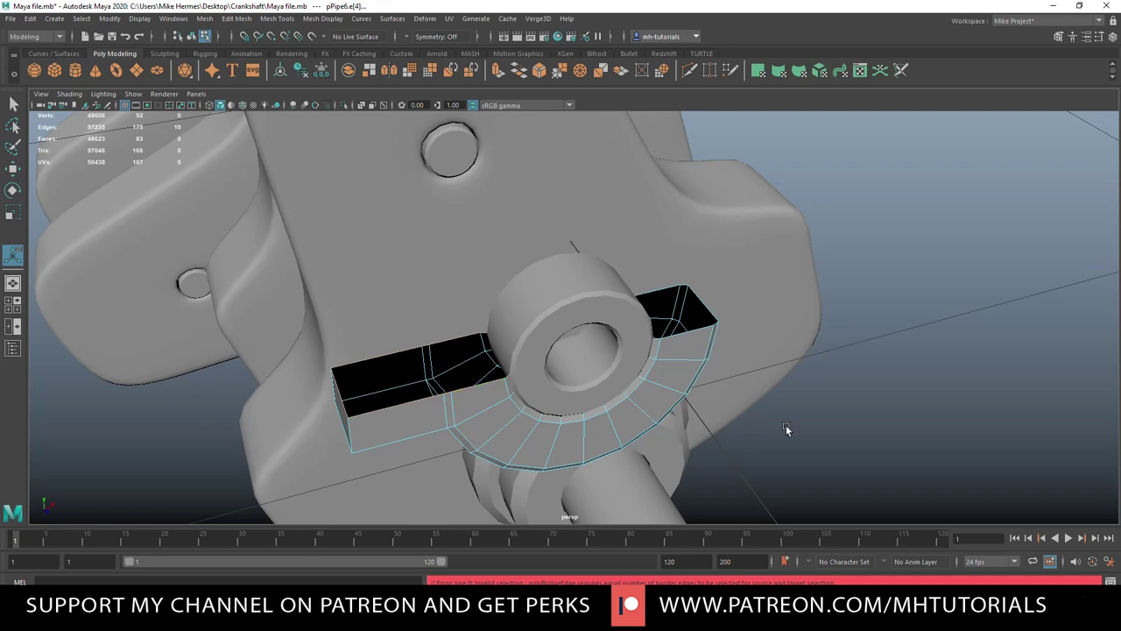
pyautogui.click(886, 403)
pyautogui.click(382, 413)
pyautogui.keyDown('shift'); pyautogui.click(376, 357); pyautogui.keyUp('shift')
pyautogui.press('g')
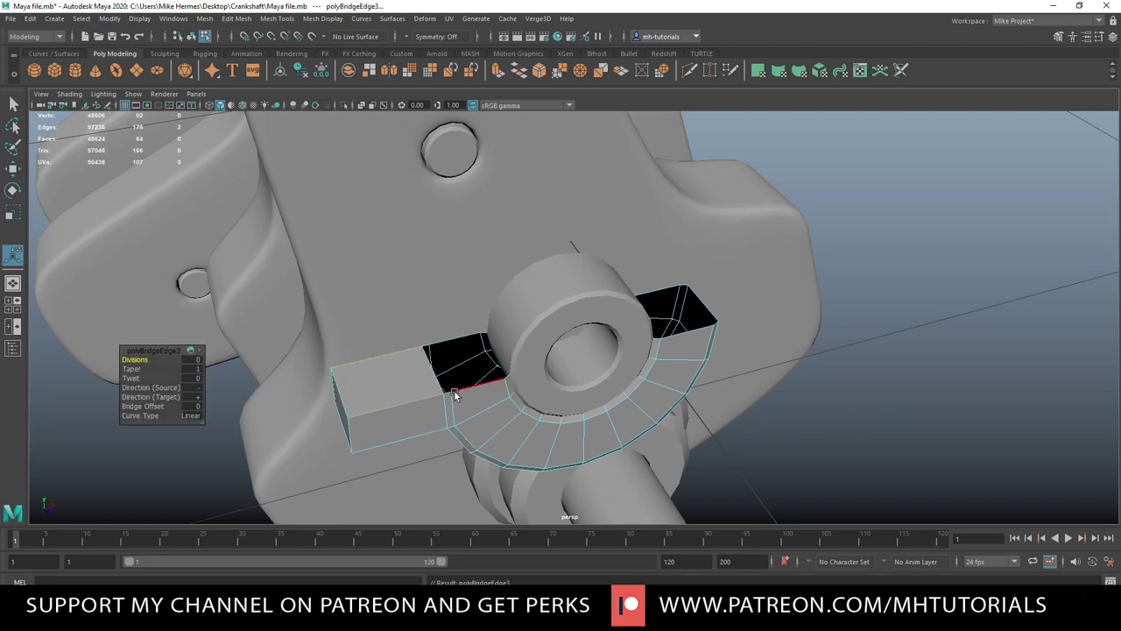
# - Bridge the two remaining upper edge pairs toward the half ring and the short inner edges beside the bearing ring
pyautogui.click(448, 392)
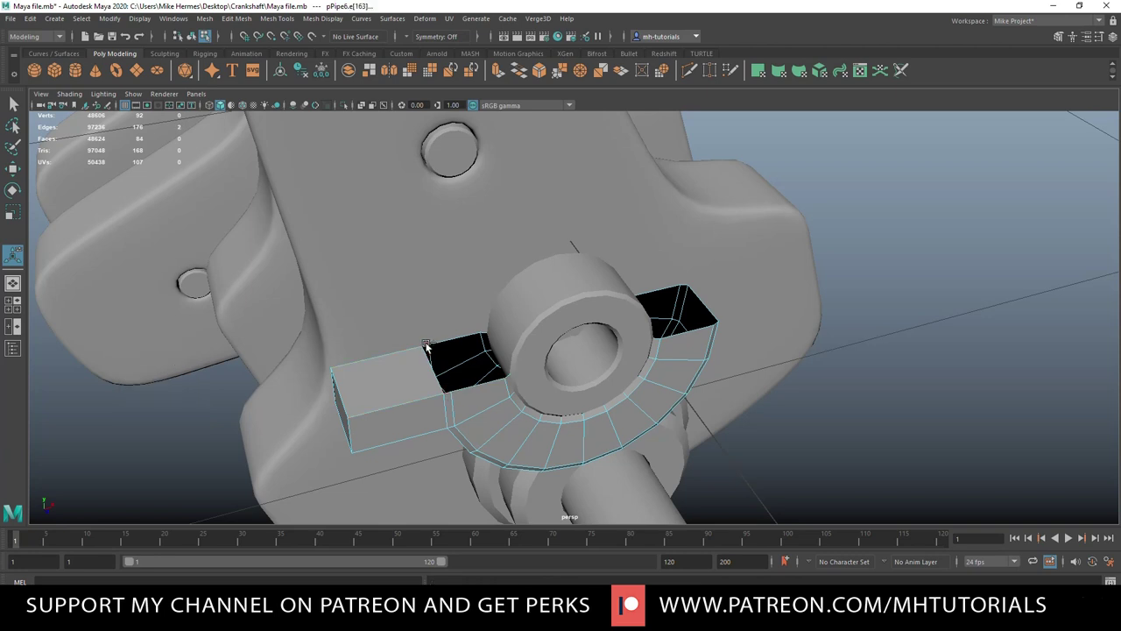
pyautogui.press('g')
pyautogui.click(460, 335)
pyautogui.press('g')
pyautogui.scroll(3, 489, 438)
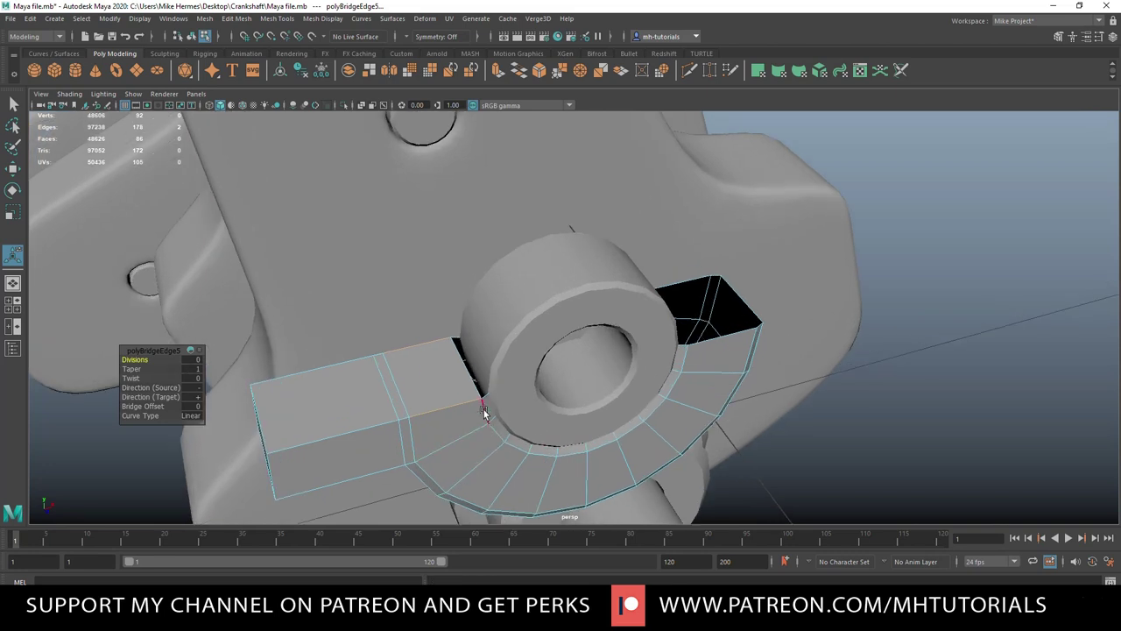
pyautogui.click(473, 353)
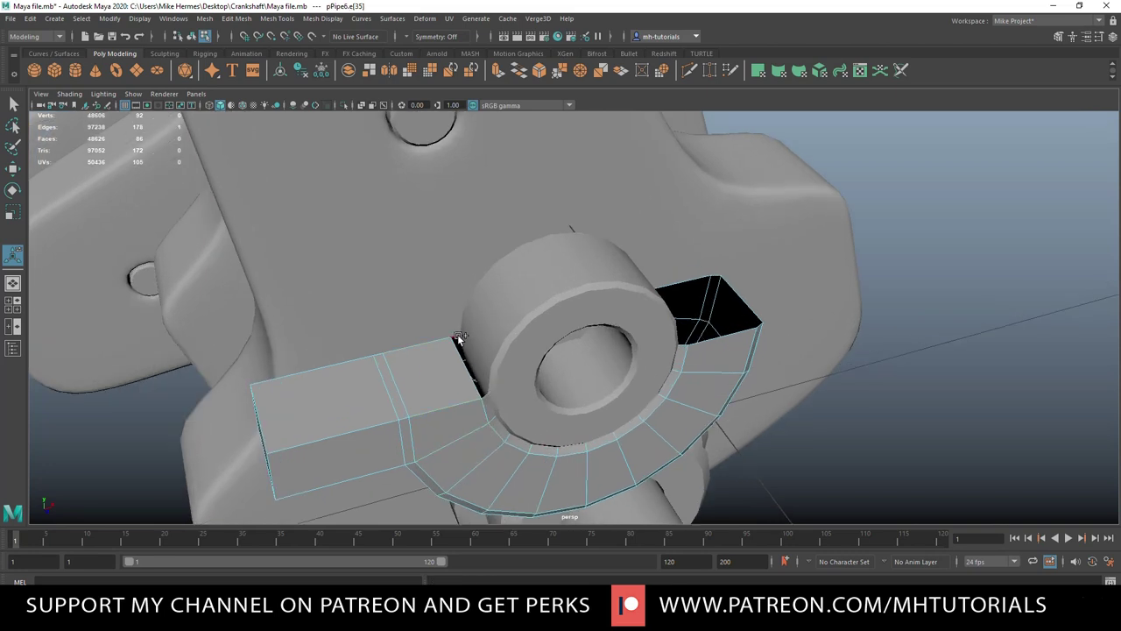
pyautogui.press('g')
# - Delete all faces of the half cap on the opposite side of its vertical centre line, where the flange is still open
pyautogui.scroll(-3, 475, 390)
pyautogui.keyDown('alt'); pyautogui.moveTo(578, 413); pyautogui.dragTo(580, 361); pyautogui.keyUp('alt')
pyautogui.moveTo(676, 311); pyautogui.dragTo(679, 358, button='right')
pyautogui.keyDown('alt'); pyautogui.moveTo(680, 358); pyautogui.dragTo(689, 382); pyautogui.keyUp('alt')
pyautogui.moveTo(741, 211); pyautogui.dragTo(578, 504)
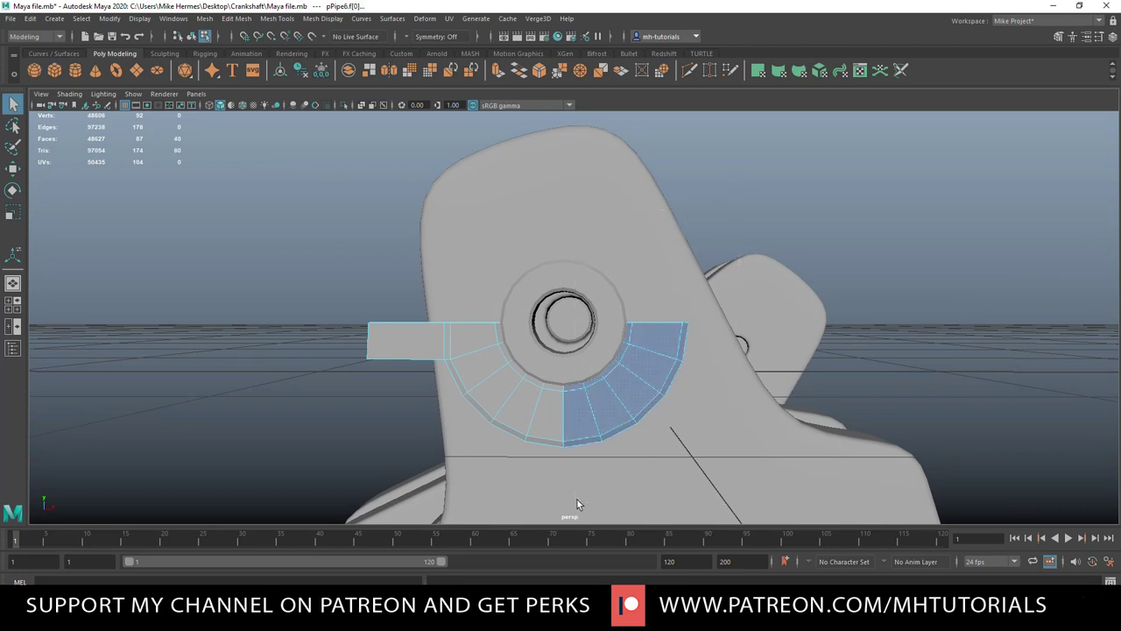
pyautogui.press('Delete')
# - Mirror the remaining half of the cap as an instance using Duplicate Special with scale X at -1
pyautogui.moveTo(480, 311); pyautogui.dragTo(535, 296, button='right')
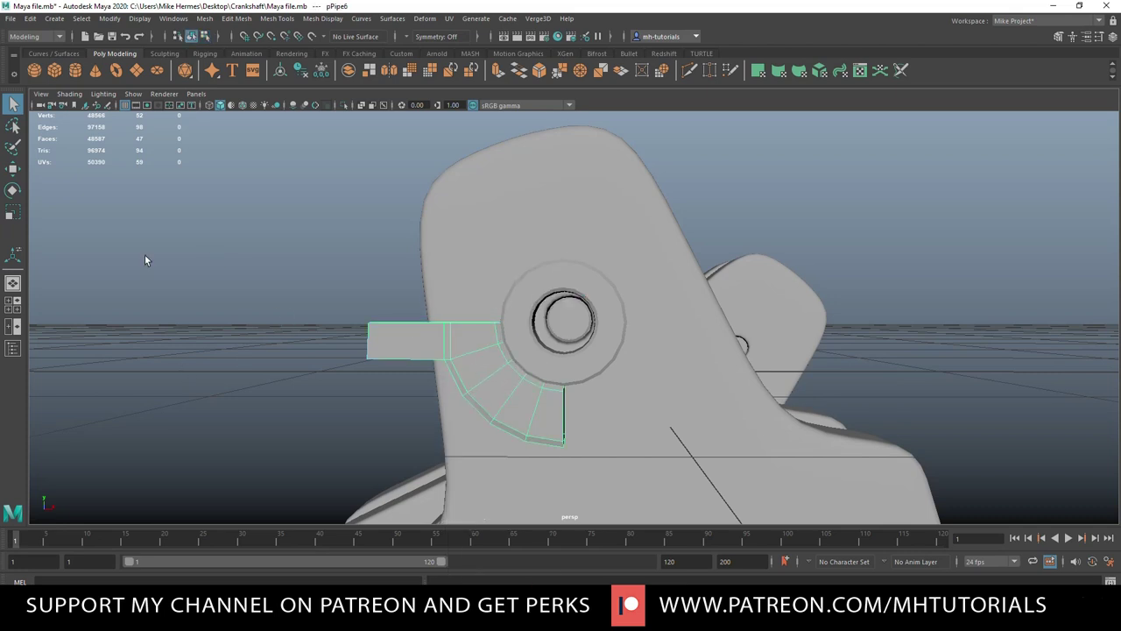
pyautogui.click(30, 18)
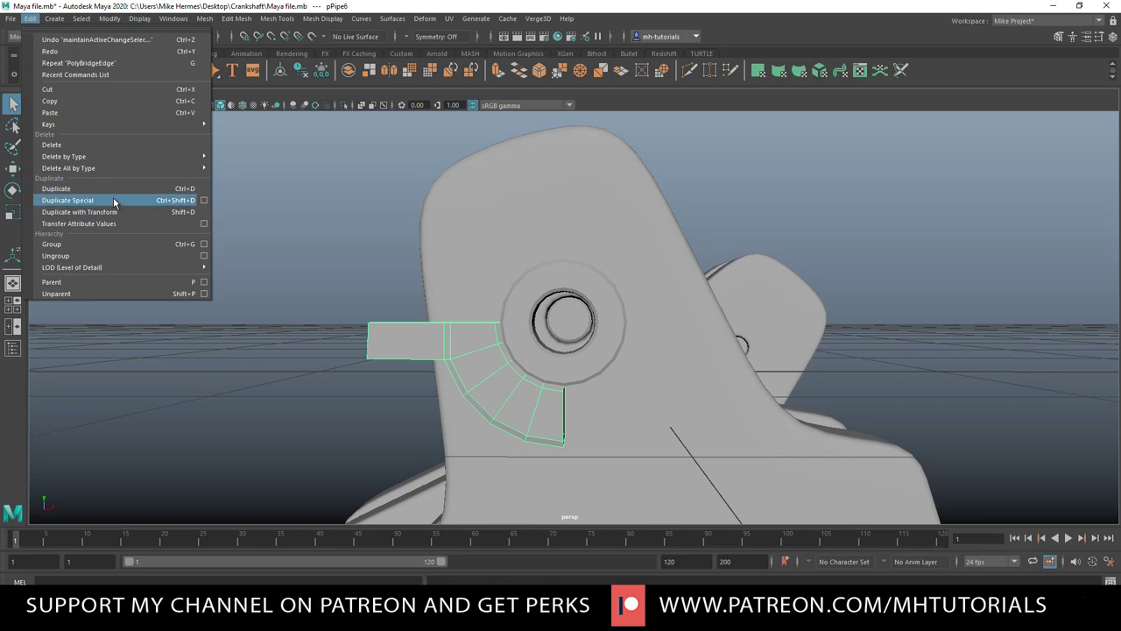
pyautogui.click(204, 200)
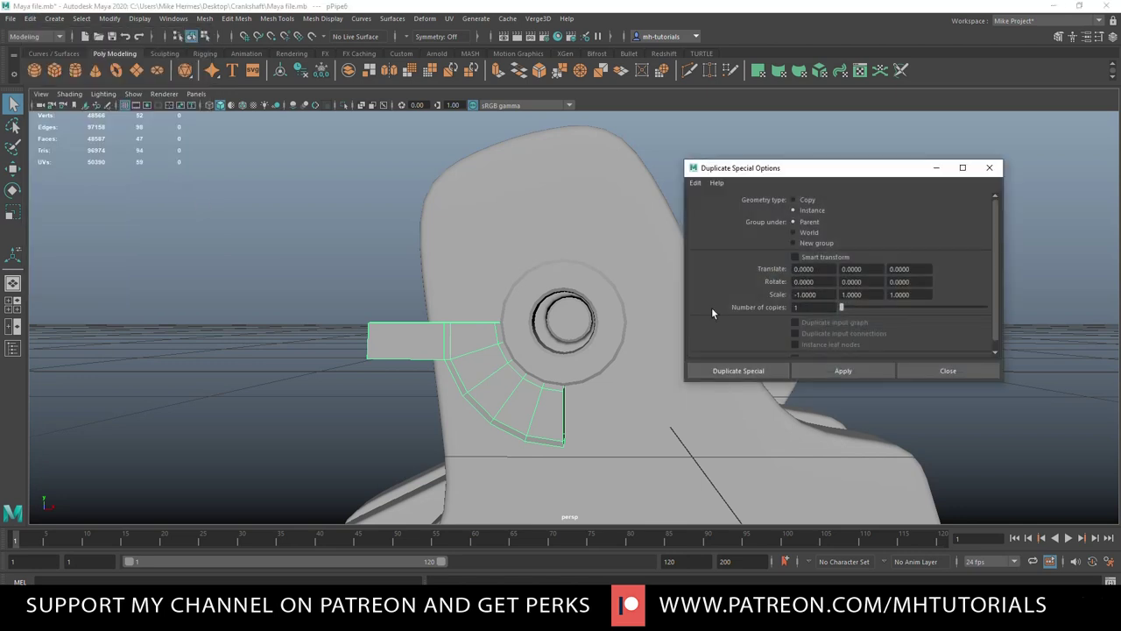
pyautogui.click(759, 371)
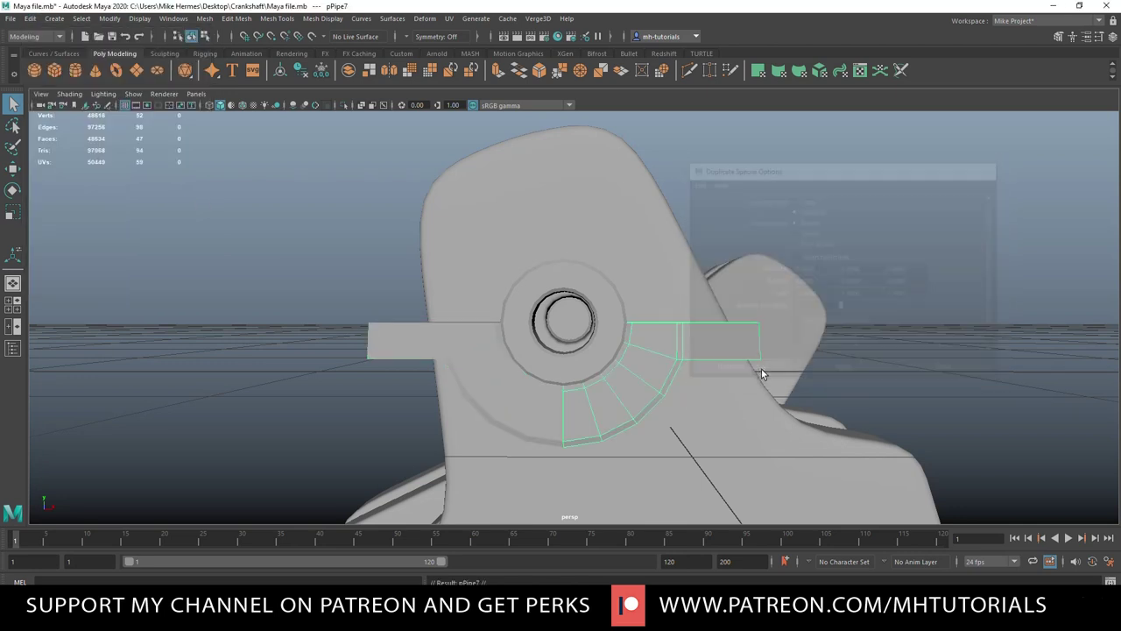
# - Combine the original and mirrored halves of the cap into one mesh
pyautogui.keyDown('shift'); pyautogui.click(523, 415); pyautogui.keyUp('shift')
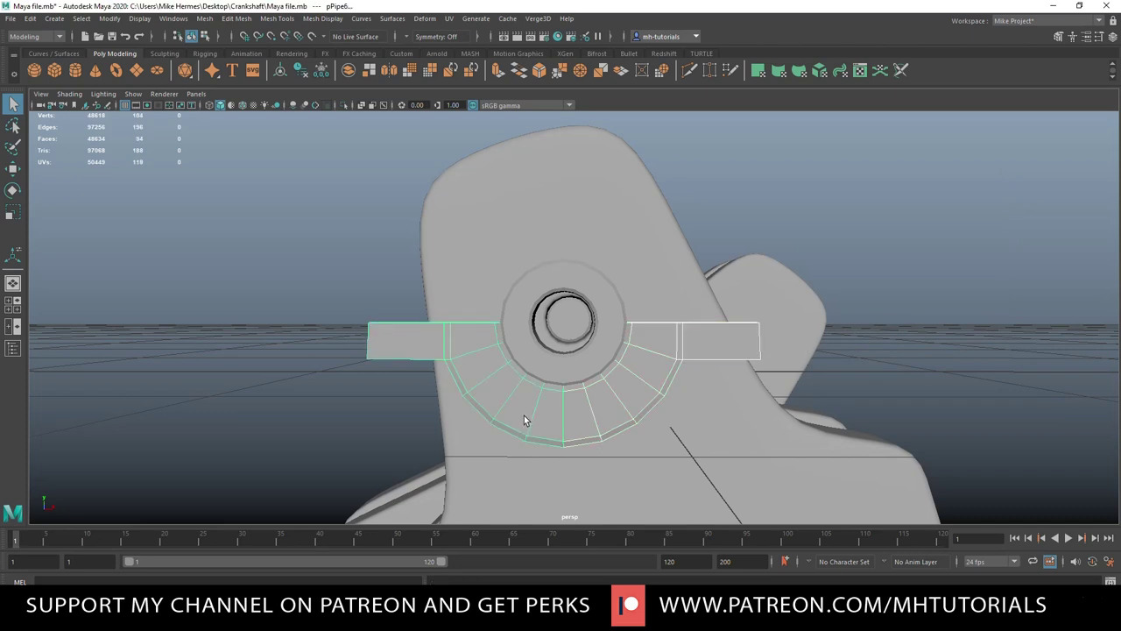
pyautogui.click(205, 18)
pyautogui.click(241, 64)
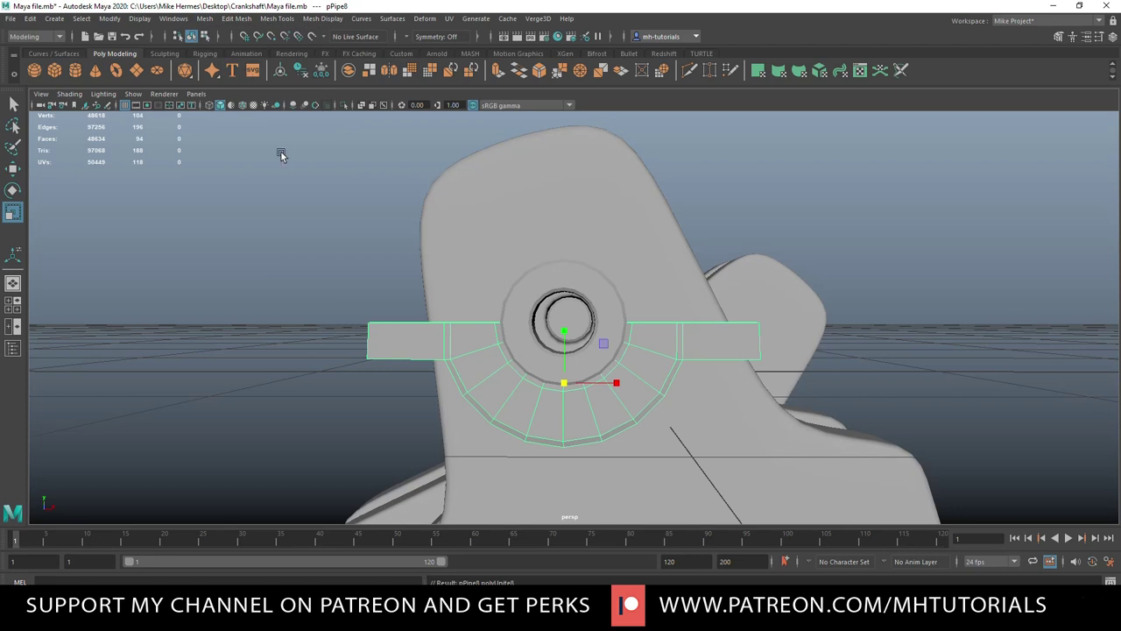
# - Merge all vertices of the combined cap with a distance threshold of 0.01
pyautogui.rightClick(274, 277)
pyautogui.moveTo(274, 274); pyautogui.dragTo(227, 274, button='right')
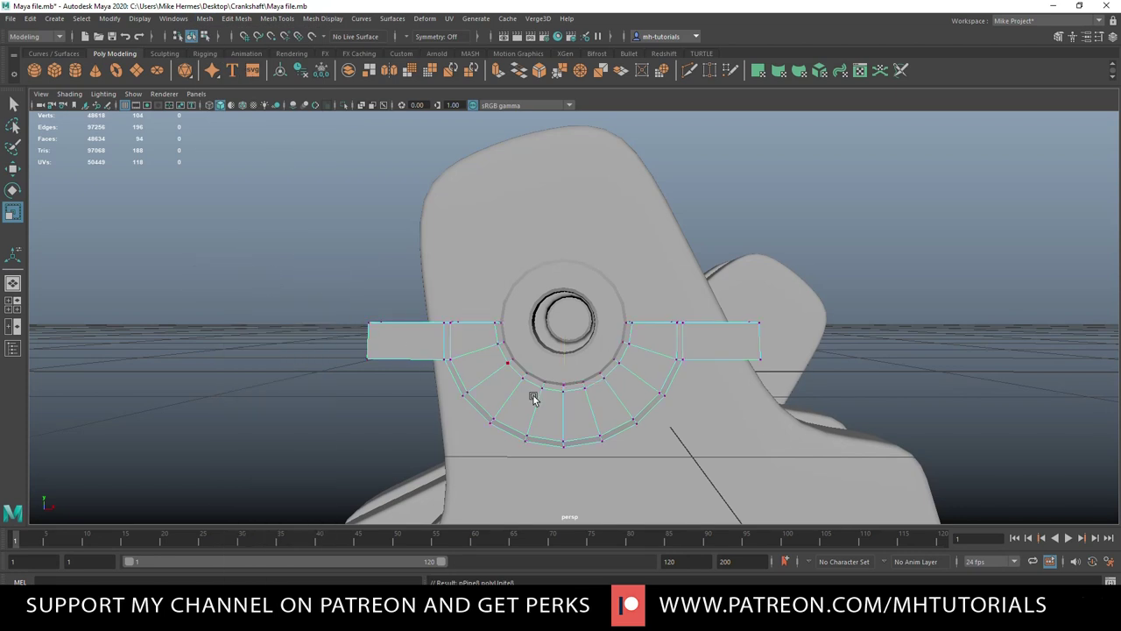
pyautogui.moveTo(310, 253); pyautogui.dragTo(793, 494)
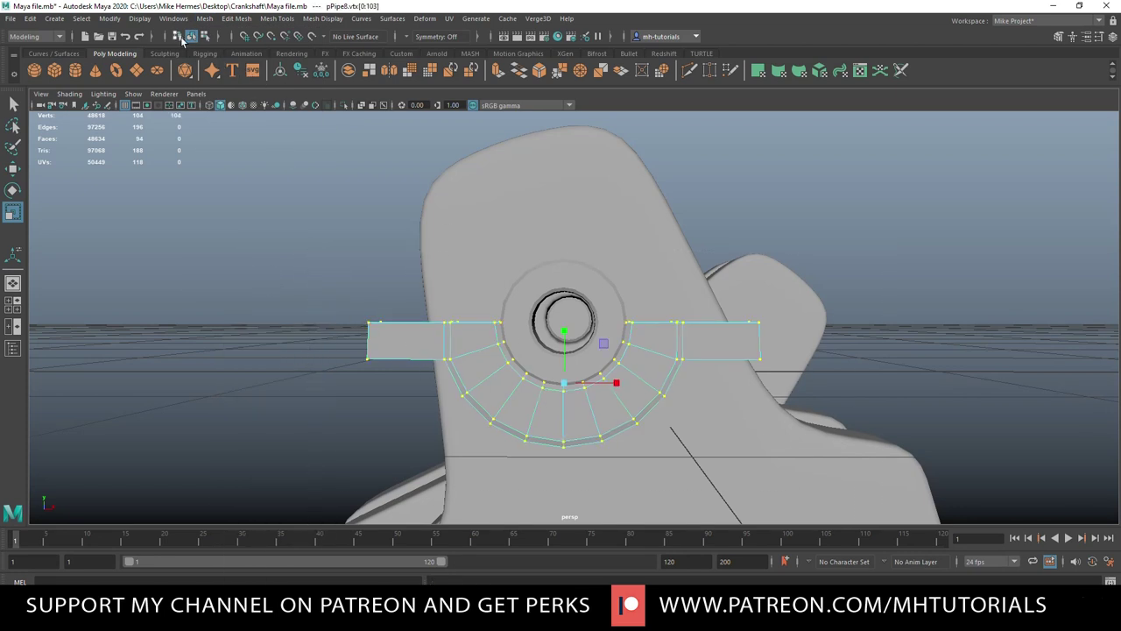
pyautogui.click(204, 19)
pyautogui.moveTo(239, 21)
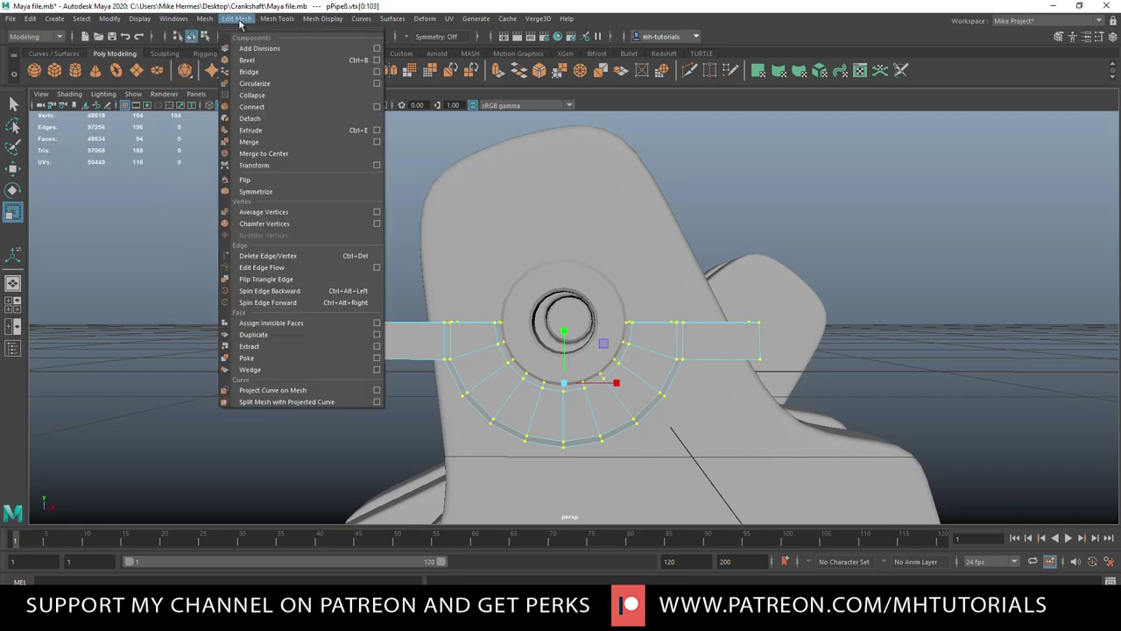
pyautogui.click(266, 142)
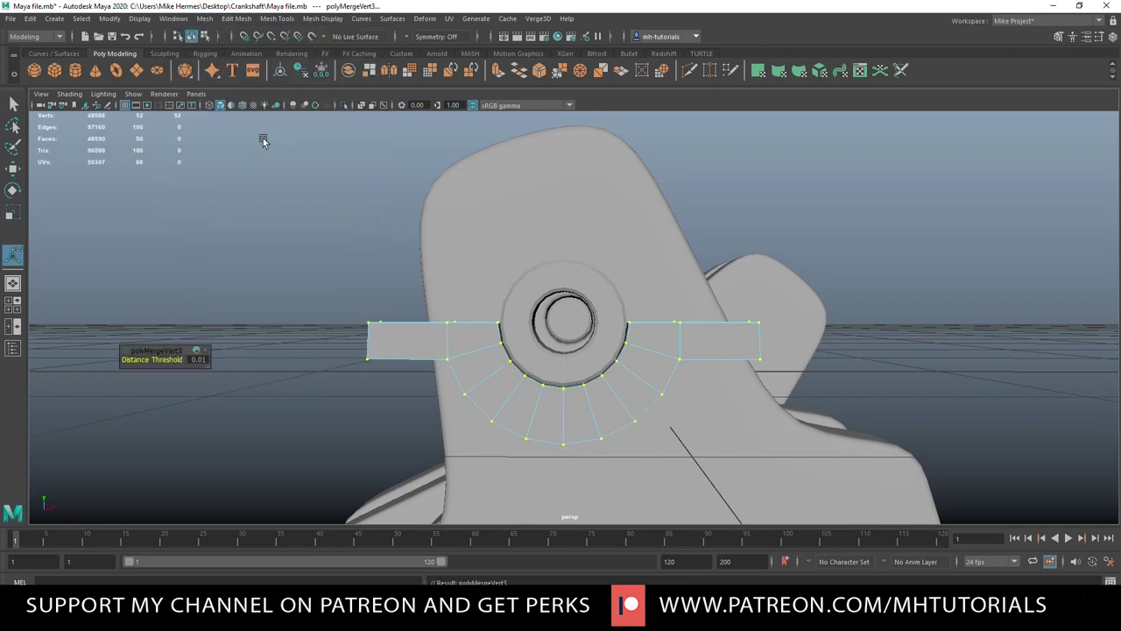
# - Scale the outer end vertices of both flanges inward along X in the top view to shorten the flanges slightly
pyautogui.keyDown('alt'); pyautogui.moveTo(307, 341); pyautogui.dragTo(343, 377); pyautogui.keyUp('alt')
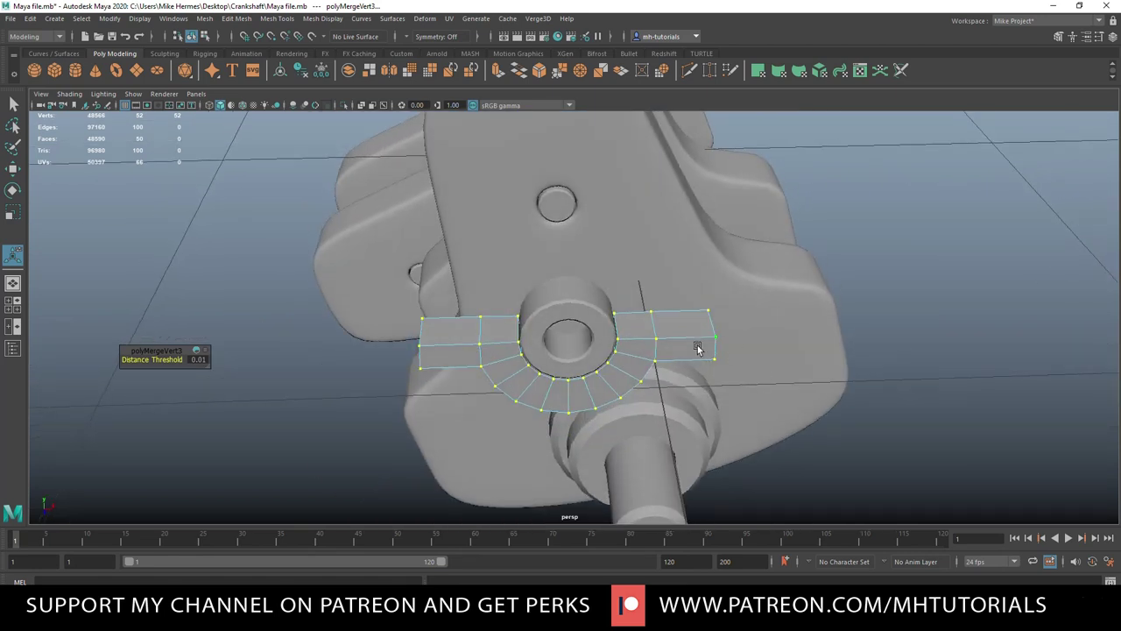
pyautogui.press('space')
pyautogui.press('space')
pyautogui.moveTo(584, 358); pyautogui.dragTo(524, 314, button='right')
pyautogui.moveTo(527, 263); pyautogui.dragTo(600, 383)
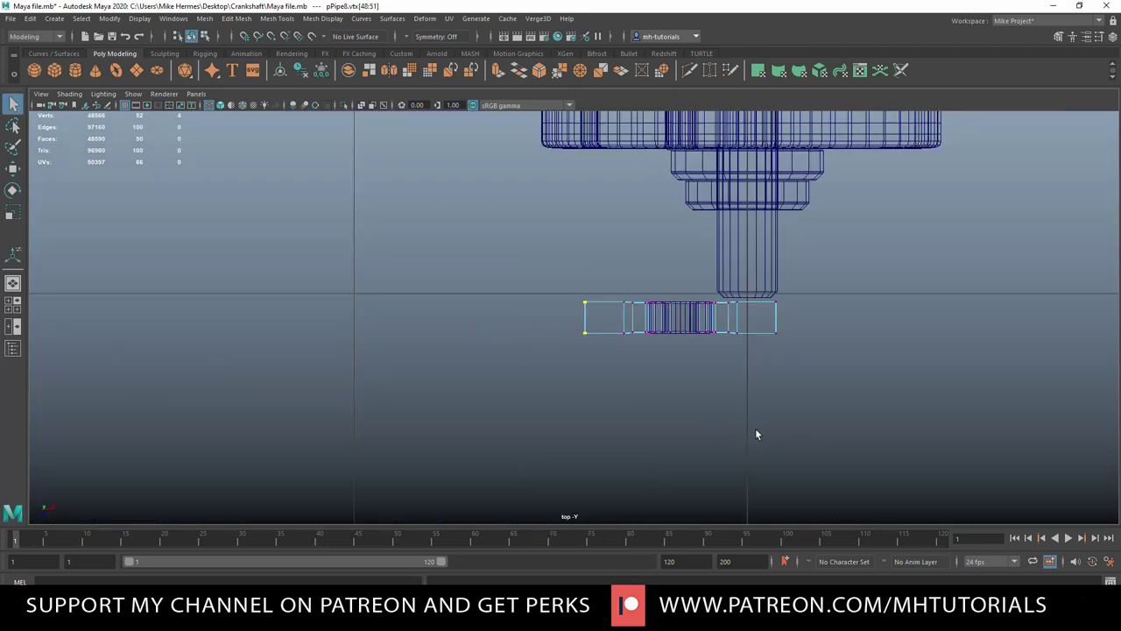
pyautogui.moveTo(806, 253)
pyautogui.keyDown('shift'); pyautogui.mouseDown()
pyautogui.moveTo(795, 353)
pyautogui.moveTo(759, 410)
pyautogui.mouseUp(); pyautogui.keyUp('shift')
pyautogui.press('r')
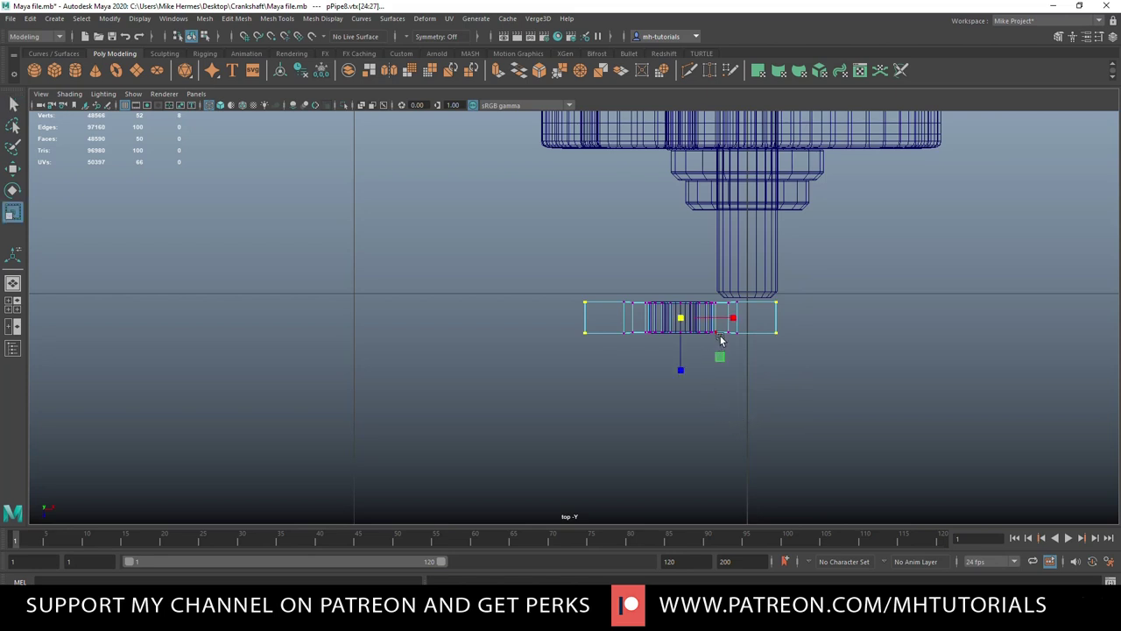
pyautogui.moveTo(734, 322); pyautogui.dragTo(723, 320)
pyautogui.click(13, 307)
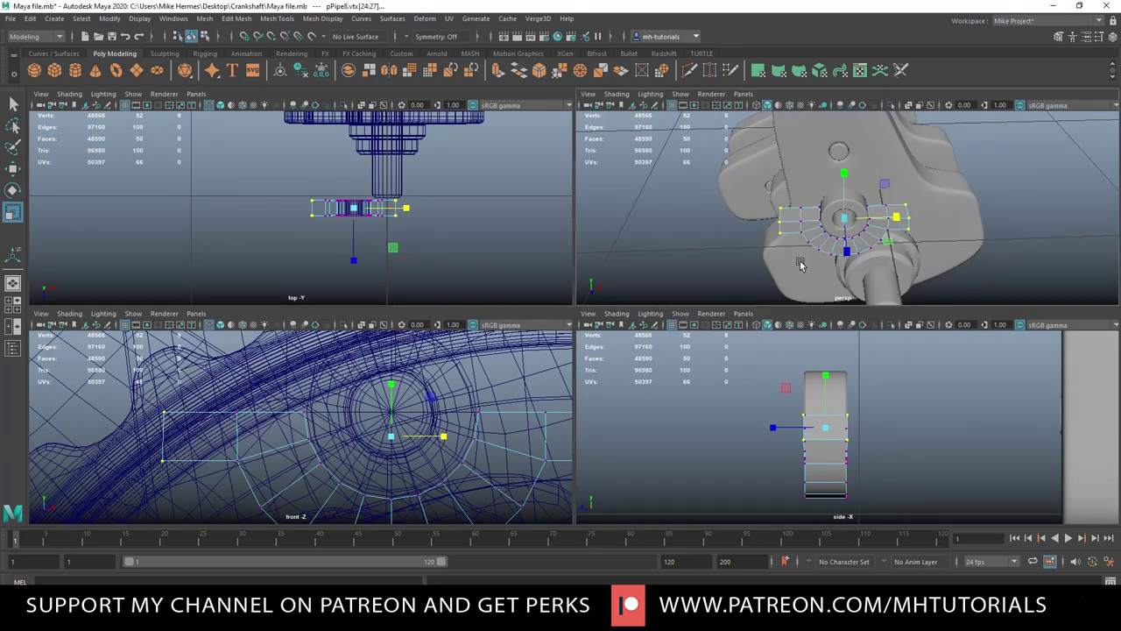
pyautogui.press('space')
# - Try the bearing ring and half cap together on the crank pin between the two end webs, and undo that move
pyautogui.keyDown('alt'); pyautogui.moveTo(629, 358); pyautogui.dragTo(724, 376); pyautogui.keyUp('alt')
pyautogui.moveTo(714, 268); pyautogui.dragTo(751, 248, button='right')
pyautogui.moveTo(520, 262); pyautogui.dragTo(622, 398)
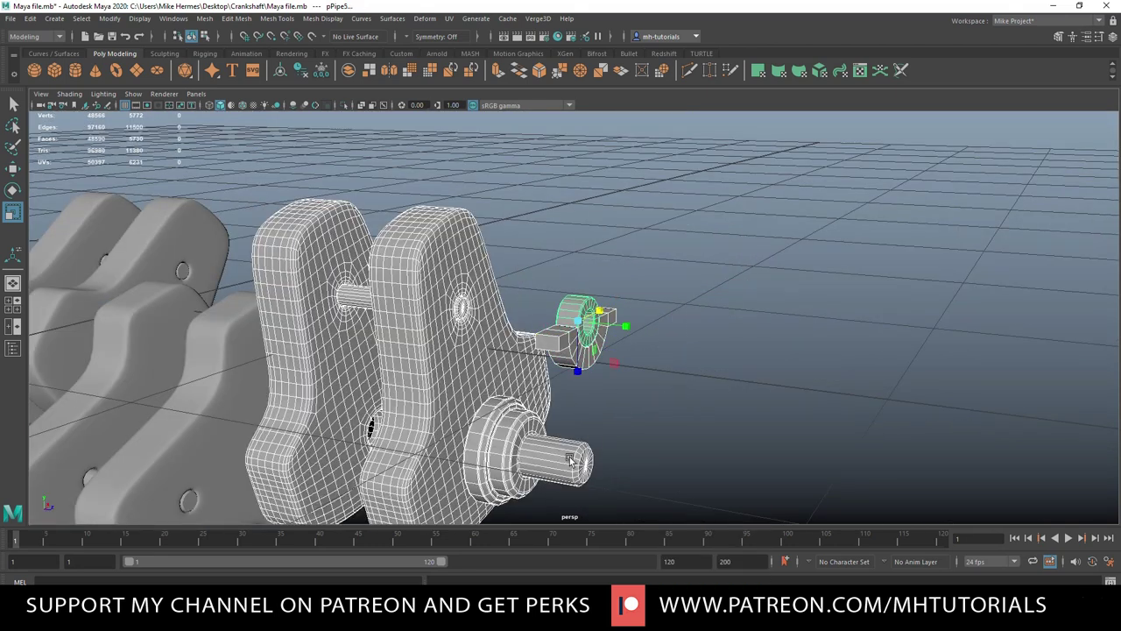
pyautogui.keyDown('shift'); pyautogui.click(473, 396); pyautogui.keyUp('shift')
pyautogui.scroll(-5, 621, 427)
pyautogui.keyDown('alt'); pyautogui.moveTo(670, 318); pyautogui.dragTo(734, 309); pyautogui.keyUp('alt')
pyautogui.click(735, 309)
pyautogui.moveTo(554, 282); pyautogui.dragTo(523, 339)
pyautogui.press('w')
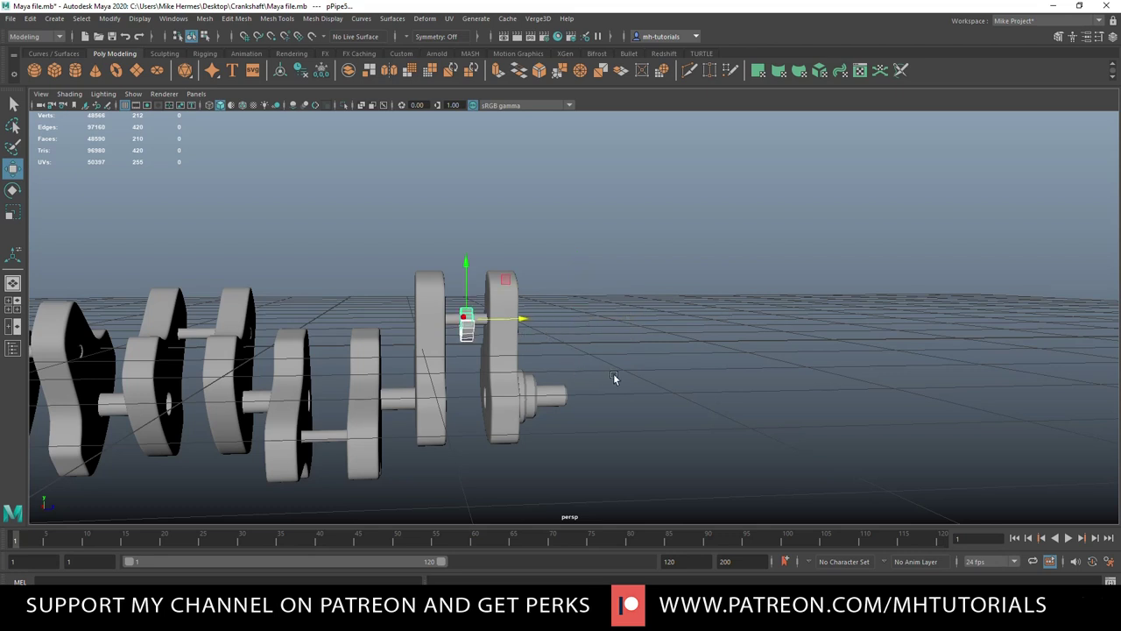
pyautogui.press('f')
pyautogui.scroll(-4, 742, 430)
pyautogui.keyDown('alt'); pyautogui.moveTo(742, 434); pyautogui.dragTo(735, 465); pyautogui.keyUp('alt')
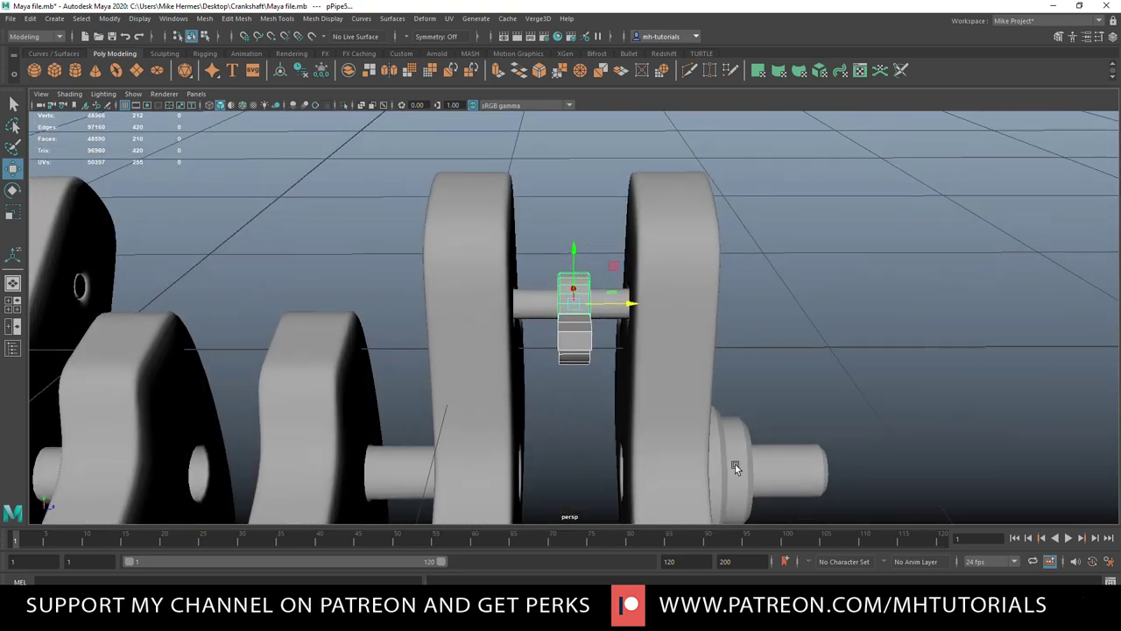
pyautogui.hotkey('ctrl', 'z')
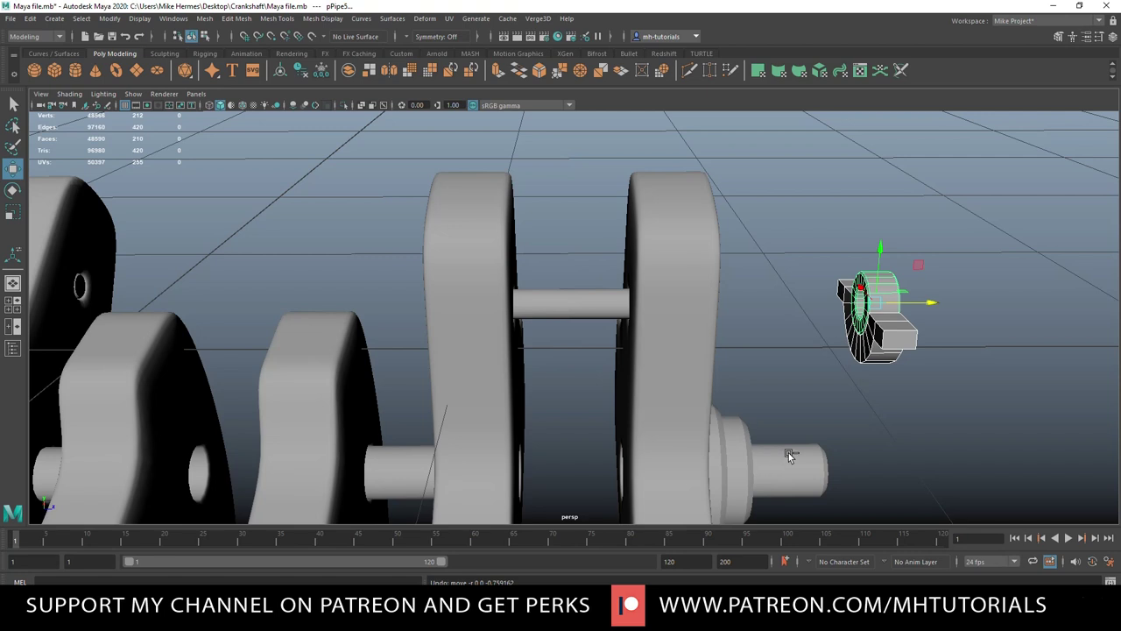
# - Move the bearing ring and half cap together farther out beyond the crankshaft's end along its axis
pyautogui.moveTo(932, 305); pyautogui.dragTo(1050, 307)
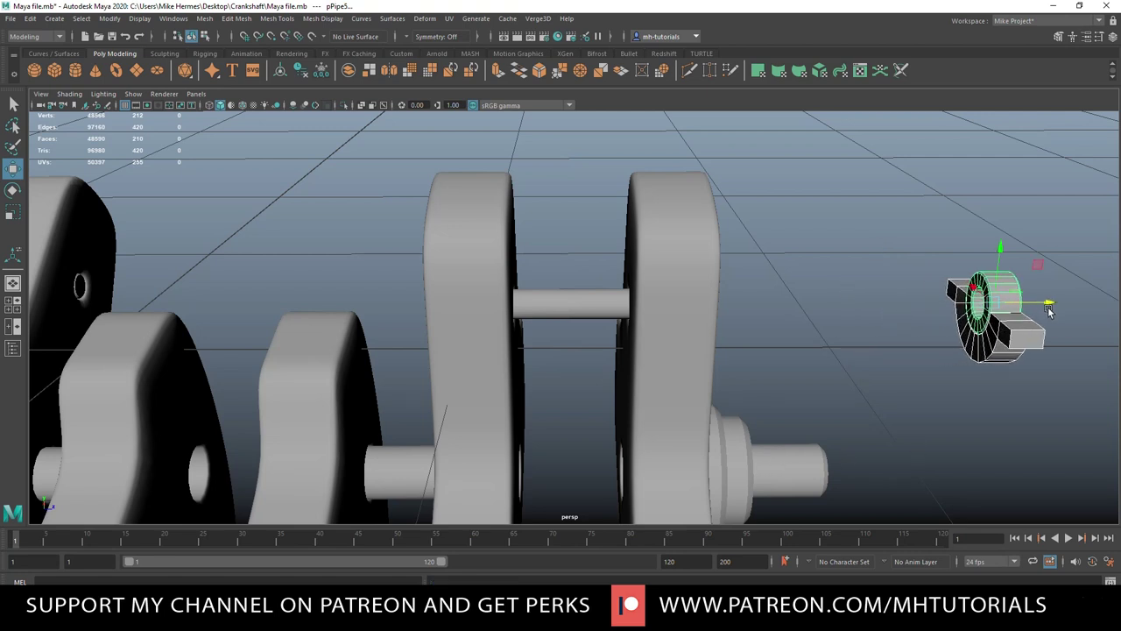
pyautogui.scroll(-3, 965, 404)
pyautogui.scroll(-4, 964, 402)
pyautogui.keyDown('alt'); pyautogui.moveTo(965, 403); pyautogui.dragTo(861, 409); pyautogui.keyUp('alt')
pyautogui.scroll(4, 859, 411)
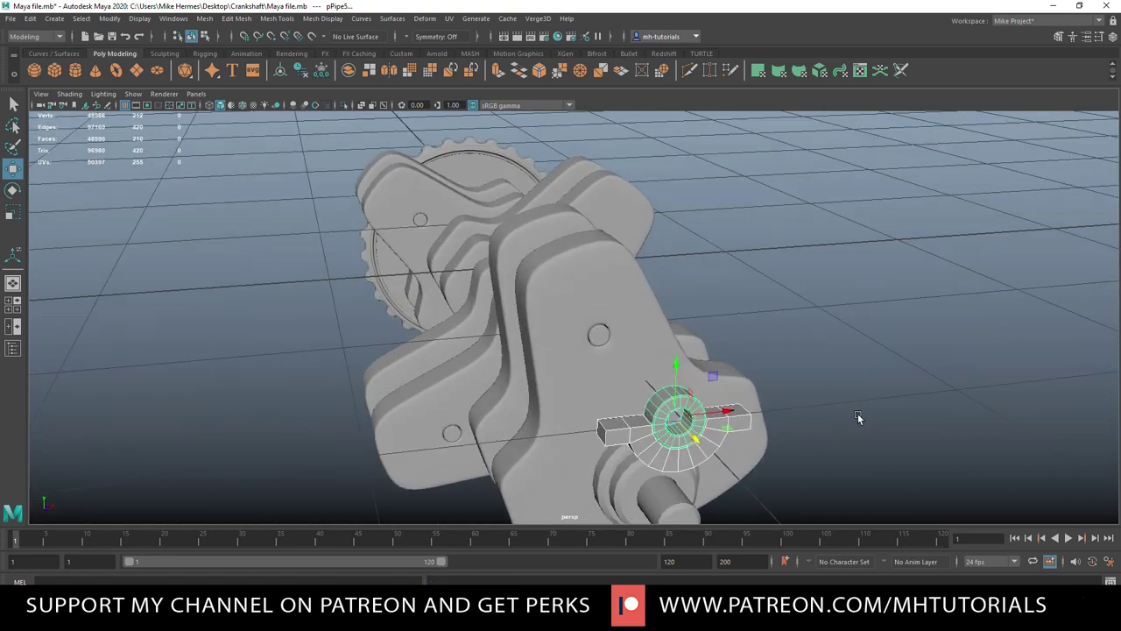
pyautogui.keyDown('alt'); pyautogui.moveTo(858, 413); pyautogui.dragTo(859, 309, button='middle'); pyautogui.keyUp('alt')
pyautogui.scroll(2, 858, 314)
# - Preview the half cap alone with mesh smoothing, return it to the unsmoothed display and inspect its shape up close
pyautogui.click(882, 368)
pyautogui.click(813, 340)
pyautogui.press('3')
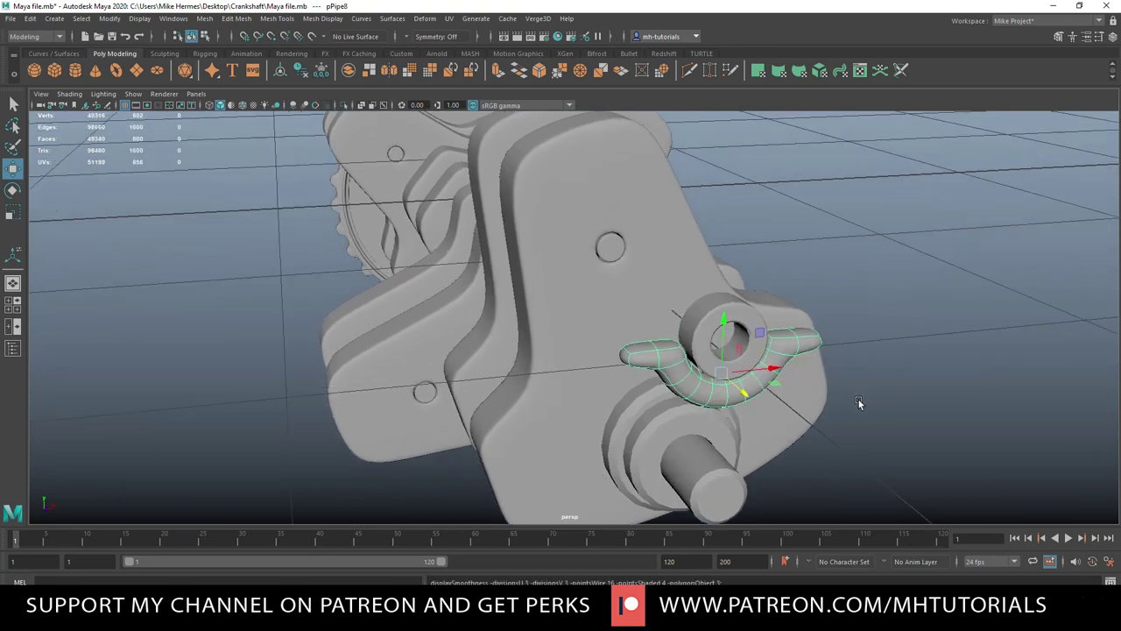
pyautogui.press('1')
pyautogui.scroll(2, 873, 415)
pyautogui.moveTo(858, 419)
pyautogui.keyDown('alt'); pyautogui.mouseDown()
pyautogui.moveTo(915, 419)
pyautogui.moveTo(862, 403)
pyautogui.mouseUp(); pyautogui.keyUp('alt')
pyautogui.keyDown('alt'); pyautogui.moveTo(851, 395); pyautogui.dragTo(772, 433, button='middle'); pyautogui.keyUp('alt')
pyautogui.scroll(-1, 773, 433)
pyautogui.scroll(1, 773, 433)
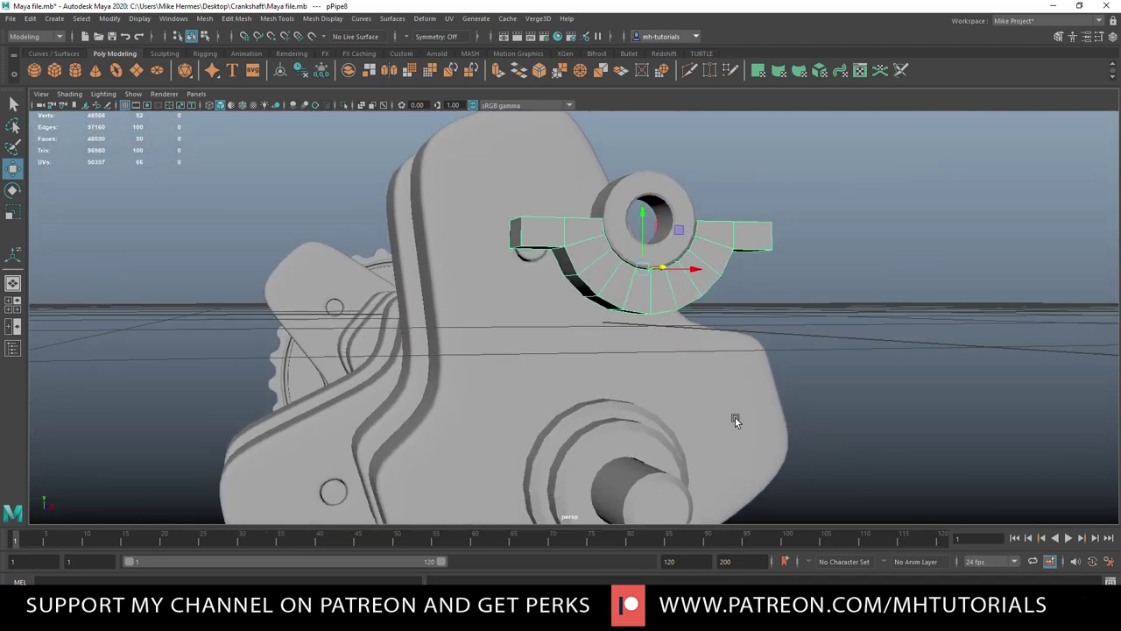
# - Select the half cap's outer border edges on its front and back, including both flanges, and check the selection in wireframe display
pyautogui.moveTo(641, 415)
pyautogui.keyDown('alt'); pyautogui.mouseDown()
pyautogui.moveTo(601, 426)
pyautogui.moveTo(645, 428)
pyautogui.mouseUp(); pyautogui.keyUp('alt')
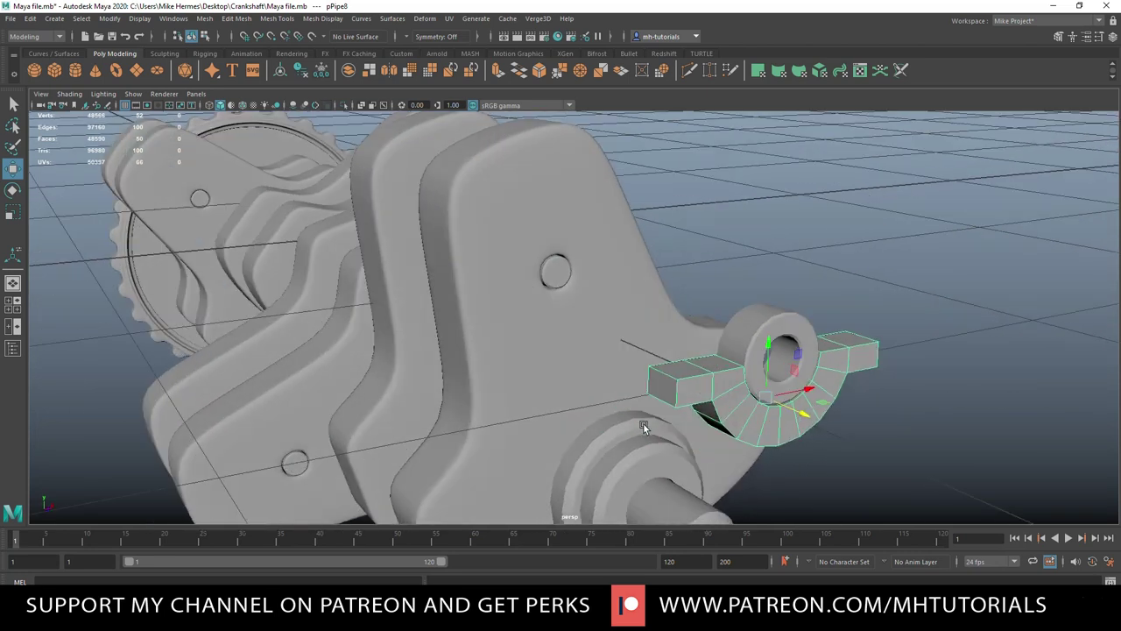
pyautogui.moveTo(702, 399); pyautogui.dragTo(713, 282, button='right')
pyautogui.click(699, 407)
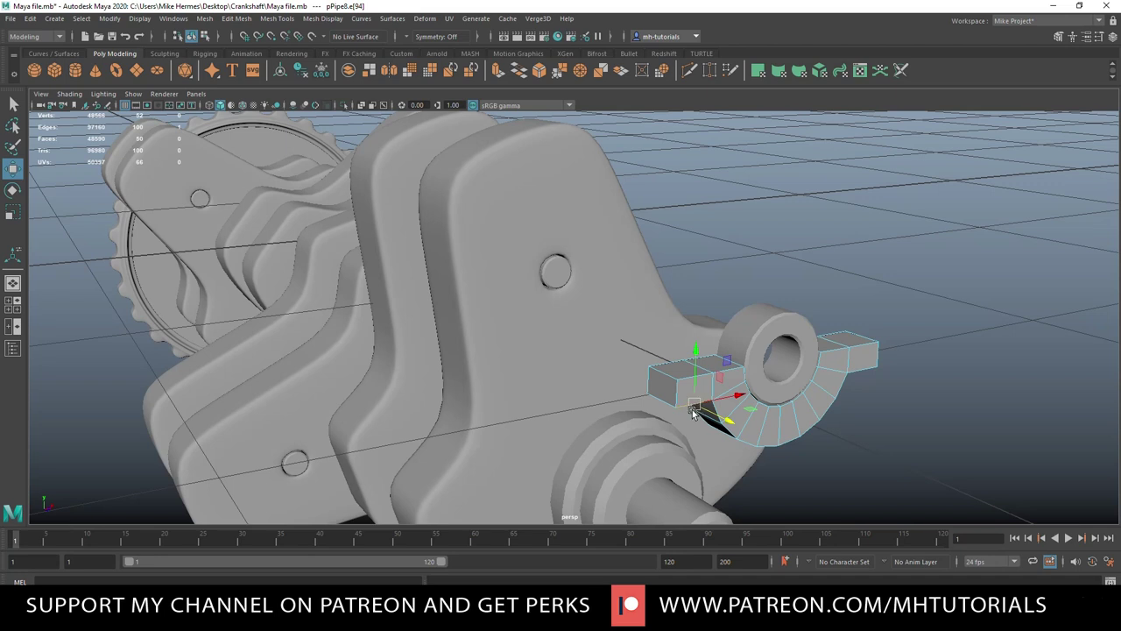
pyautogui.scroll(2, 675, 438)
pyautogui.keyDown('shift'); pyautogui.doubleClick(768, 463); pyautogui.keyUp('shift')
pyautogui.keyDown('shift'); pyautogui.click(686, 421); pyautogui.keyUp('shift')
pyautogui.keyDown('alt'); pyautogui.moveTo(884, 471); pyautogui.dragTo(518, 444); pyautogui.keyUp('alt')
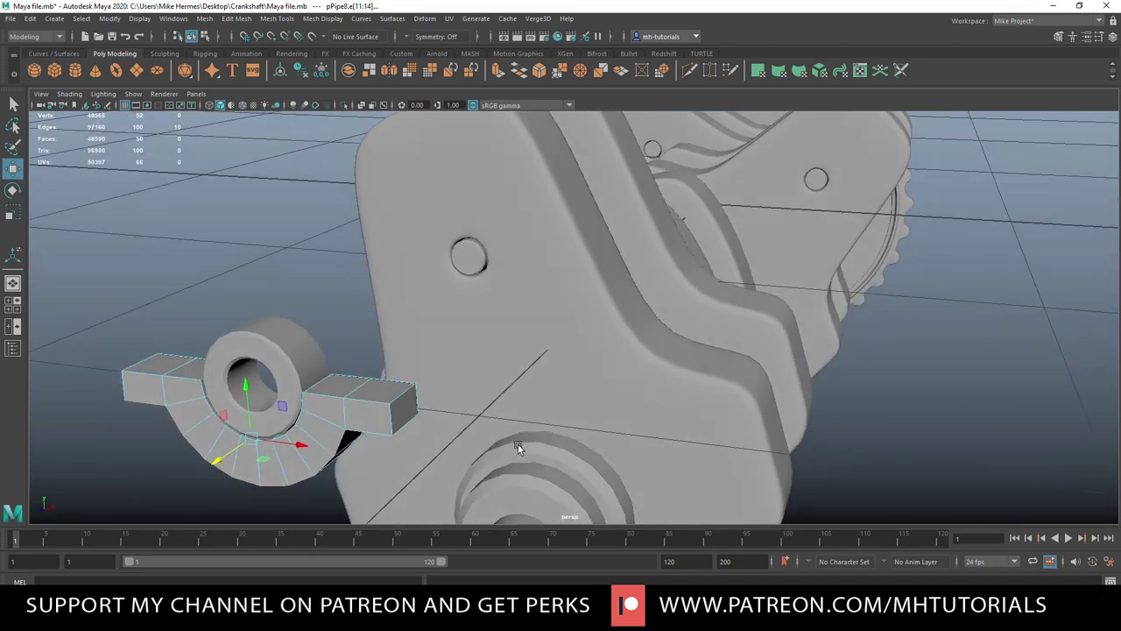
pyautogui.keyDown('shift'); pyautogui.click(390, 438); pyautogui.keyUp('shift')
pyautogui.keyDown('alt'); pyautogui.moveTo(346, 448); pyautogui.dragTo(549, 447); pyautogui.keyUp('alt')
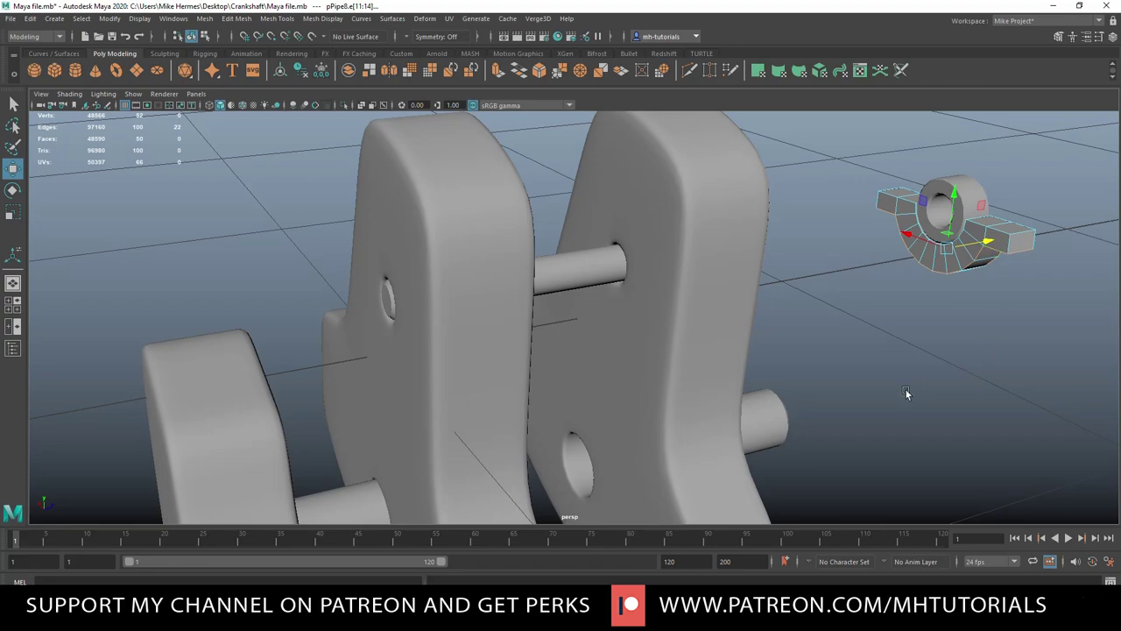
pyautogui.press('4')
pyautogui.scroll(2, 954, 389)
pyautogui.keyDown('alt'); pyautogui.moveTo(986, 352); pyautogui.dragTo(863, 340); pyautogui.keyUp('alt')
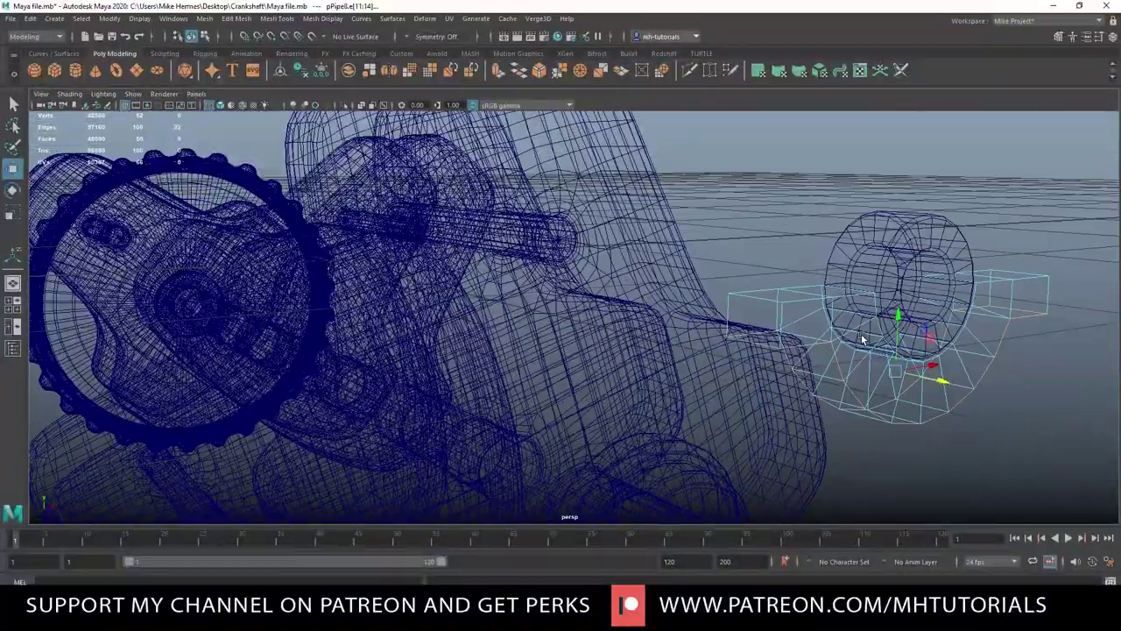
pyautogui.press('5')
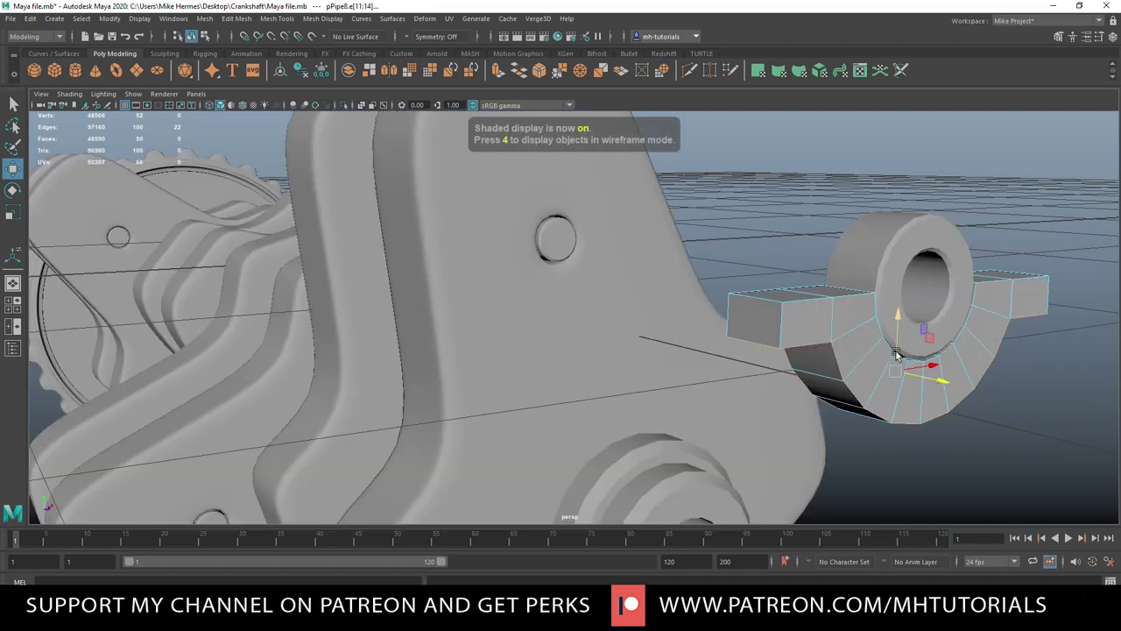
# - Bevel the selected border edges of the half cap with a fraction of 0.1
pyautogui.hotkey('ctrl', 'b')
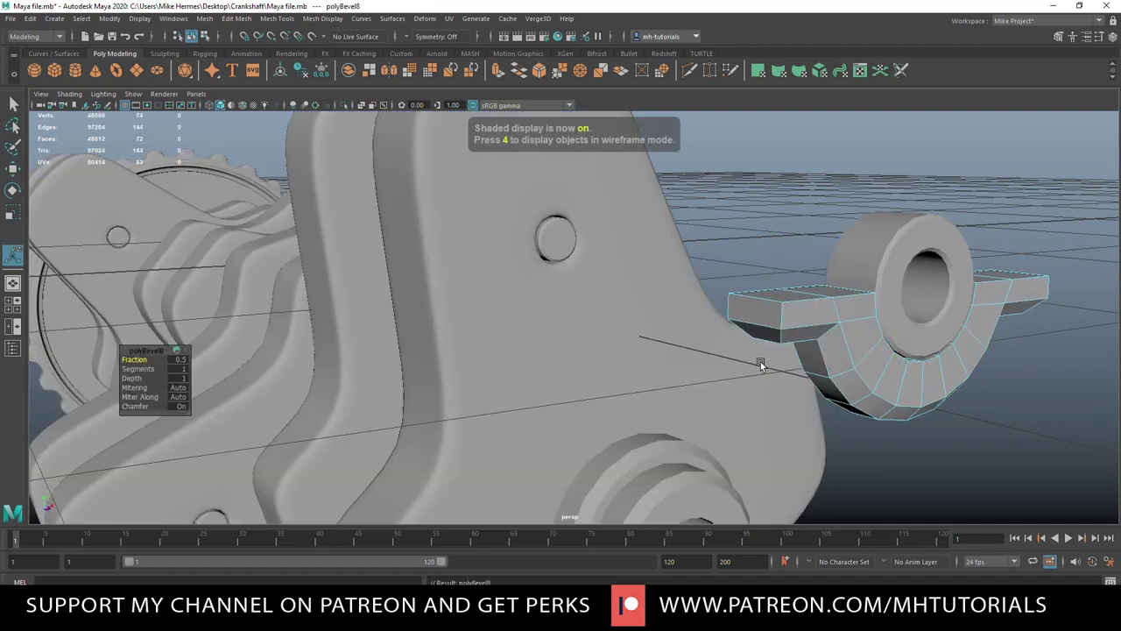
pyautogui.click(178, 360)
pyautogui.write('0..')
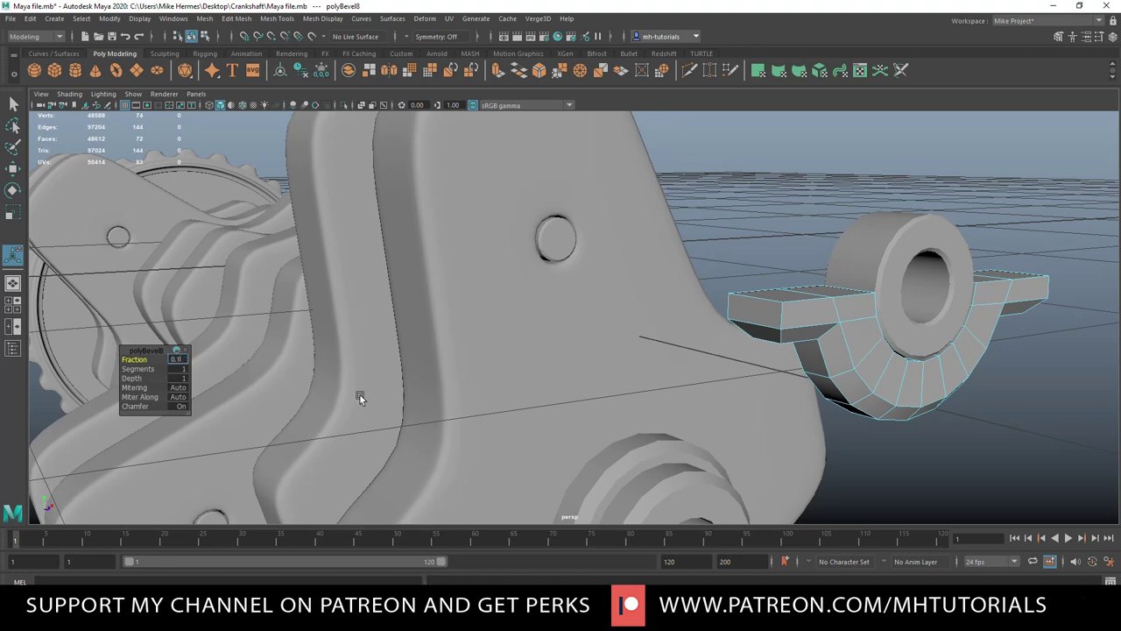
pyautogui.write('1')
pyautogui.press('Return')
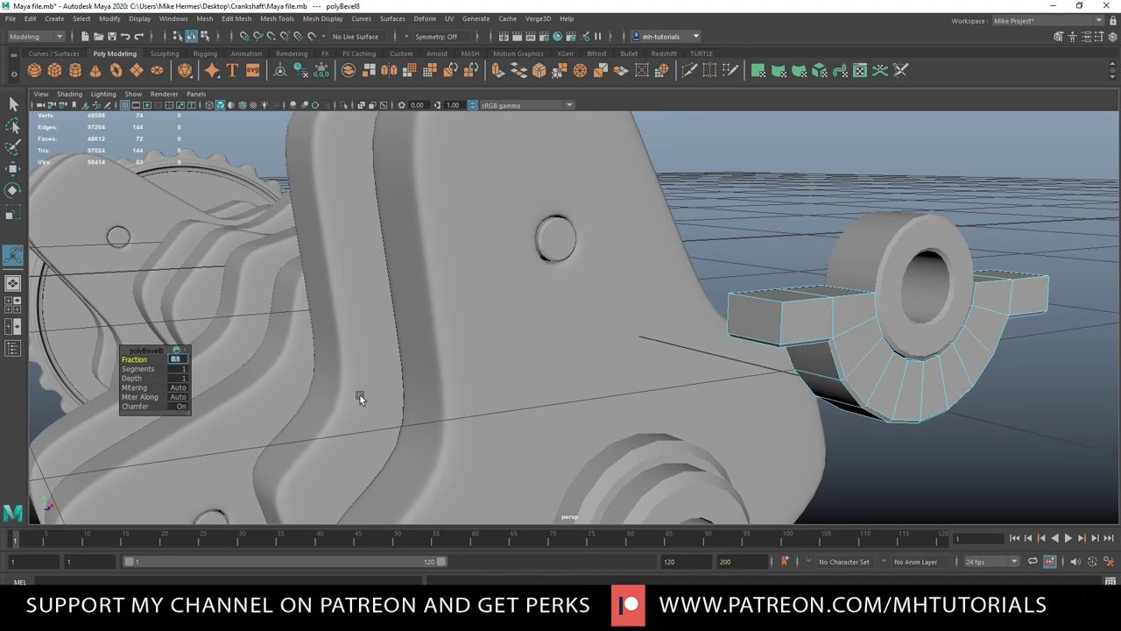
pyautogui.press('Return')
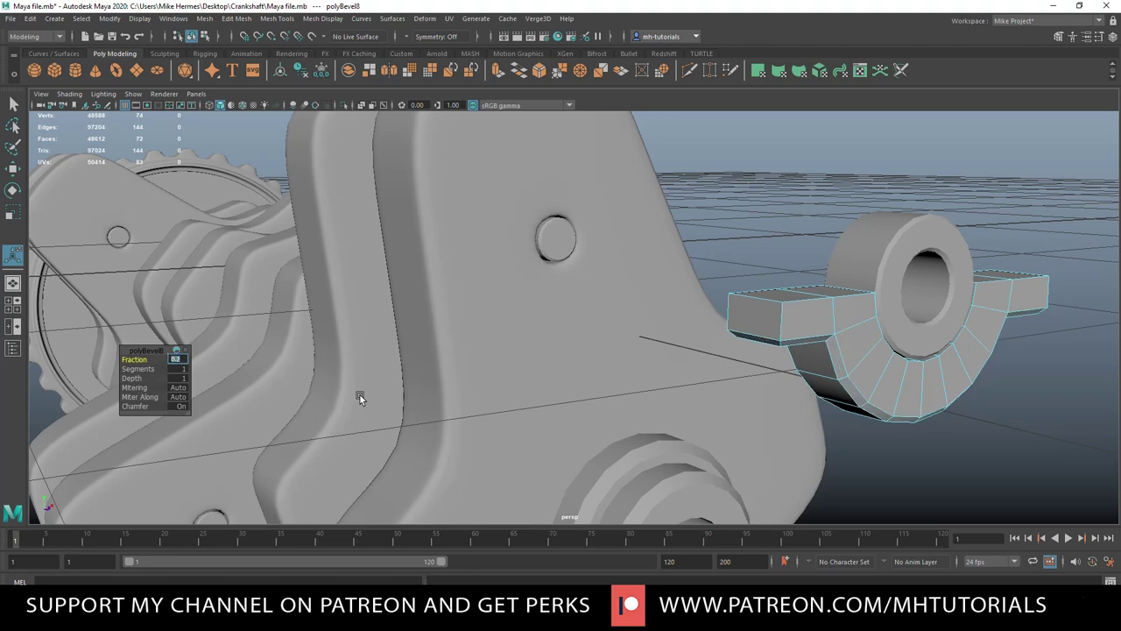
pyautogui.click(180, 370)
# - Preview the bevelled half cap with mesh smoothing, return it to the unsmoothed display and inspect its bevelled edges
pyautogui.moveTo(880, 324); pyautogui.dragTo(873, 290, button='right')
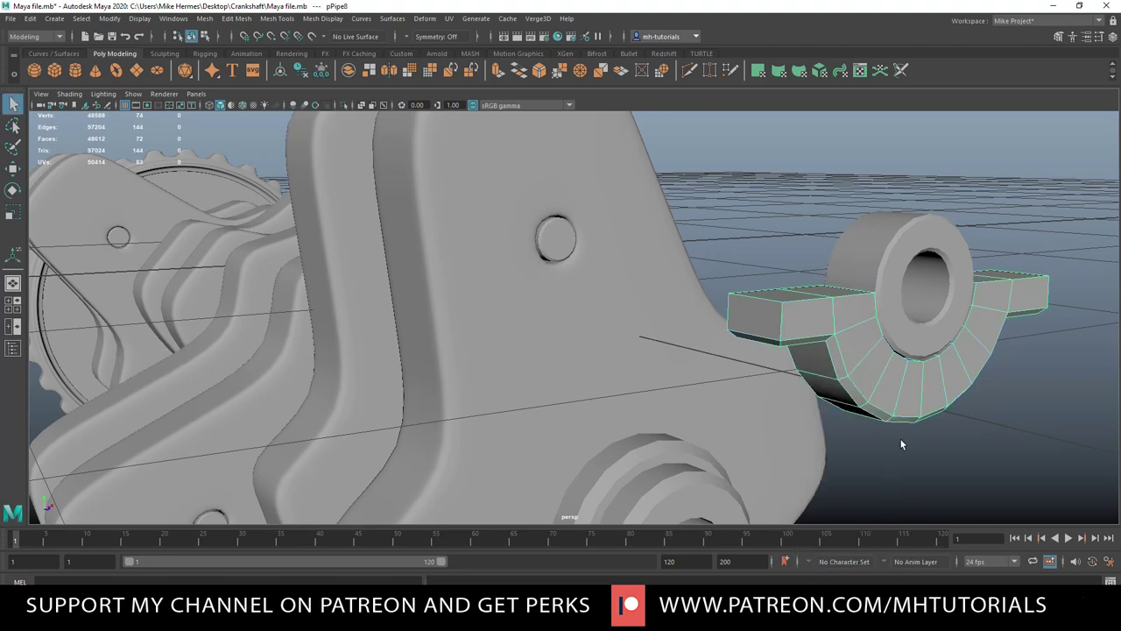
pyautogui.press('3')
pyautogui.click(1012, 448)
pyautogui.click(883, 395)
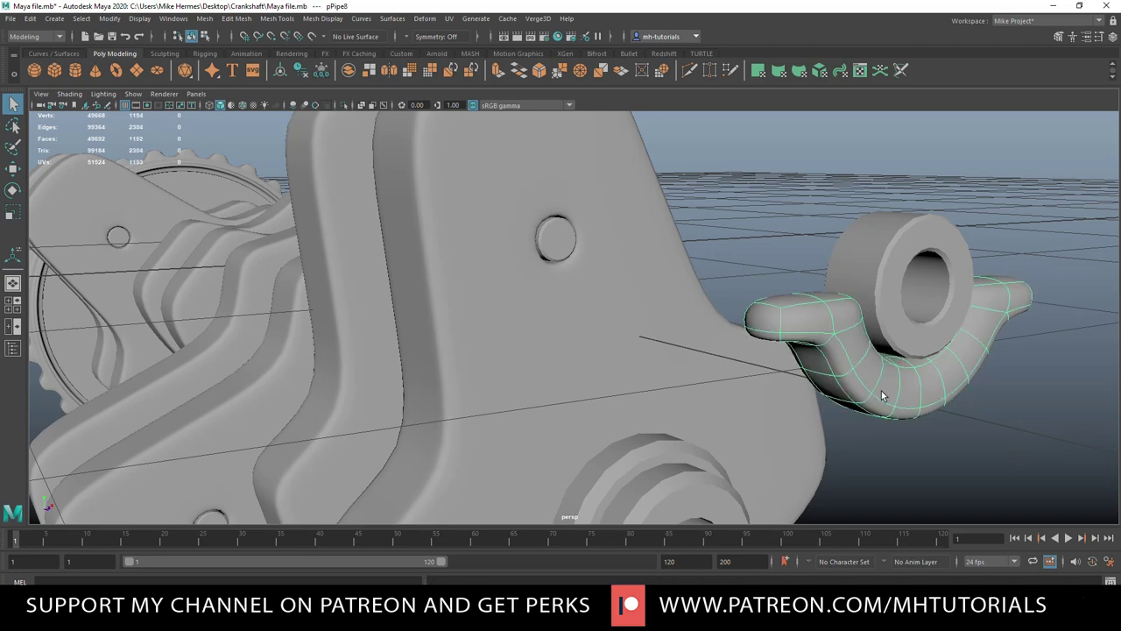
pyautogui.press('1')
pyautogui.scroll(3, 885, 419)
pyautogui.keyDown('alt'); pyautogui.moveTo(907, 406); pyautogui.dragTo(904, 380); pyautogui.keyUp('alt')
pyautogui.scroll(-3, 880, 393)
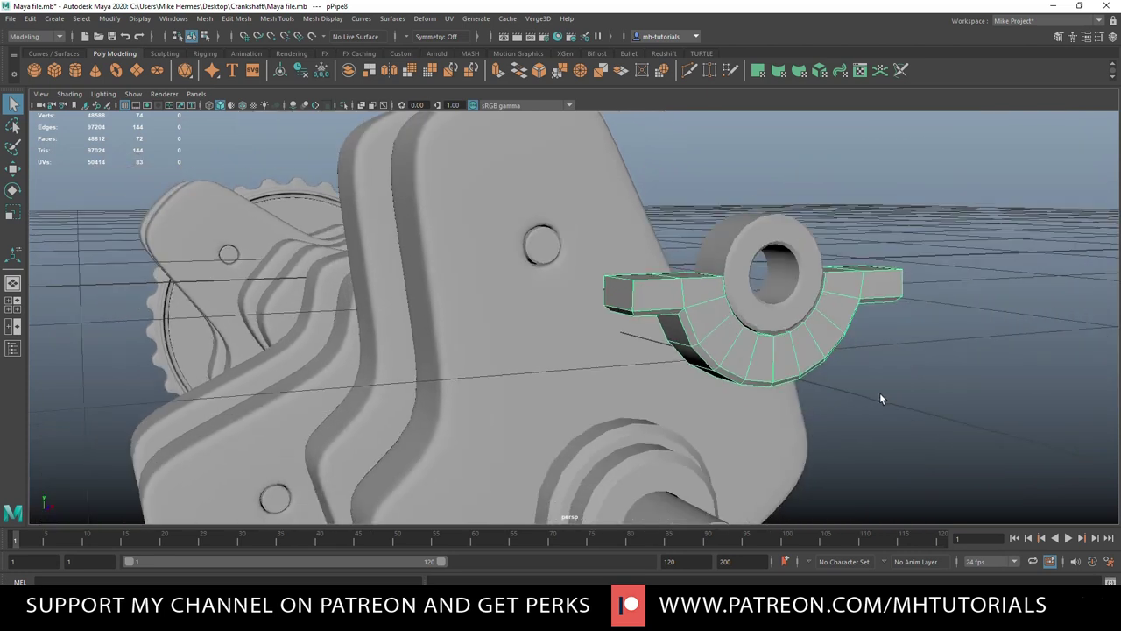
# - Undo back to before the half cap's bevel, restoring the border edge selection
pyautogui.hotkey('ctrl', 'z')
pyautogui.hotkey('ctrl', 'z')
pyautogui.hotkey('ctrl', 'z')
pyautogui.hotkey('ctrl', 'z')
pyautogui.hotkey('ctrl', 'z')
pyautogui.hotkey('ctrl', 'z')
pyautogui.hotkey('ctrl', 'z')
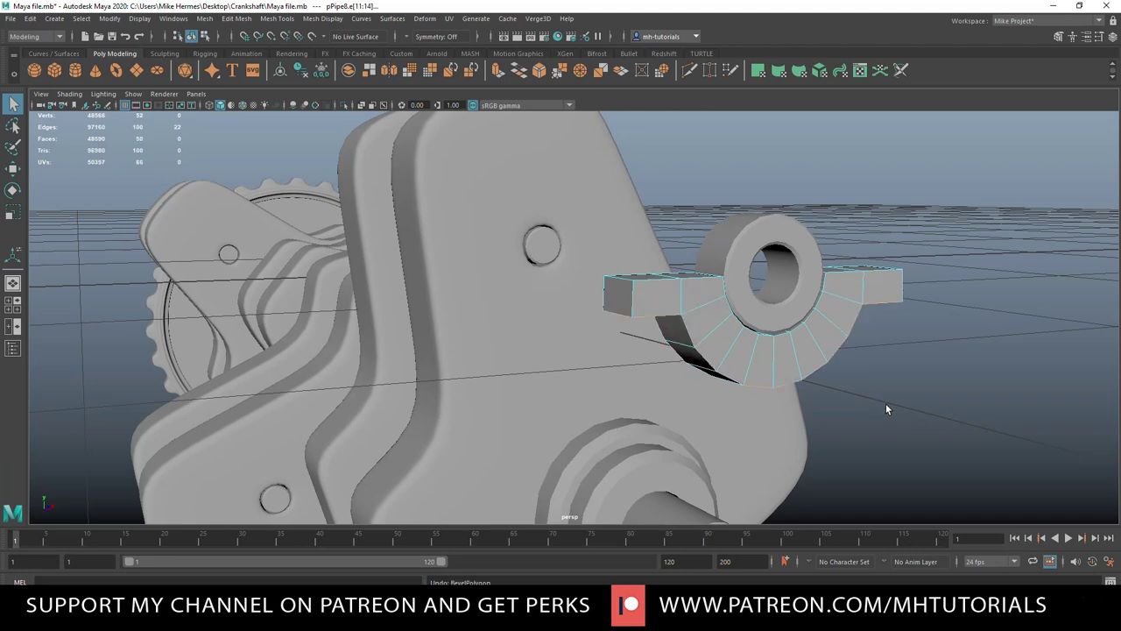
# - Bevel the half cap's selected border edges with a fraction of 0.02
pyautogui.hotkey('ctrl', 'b')
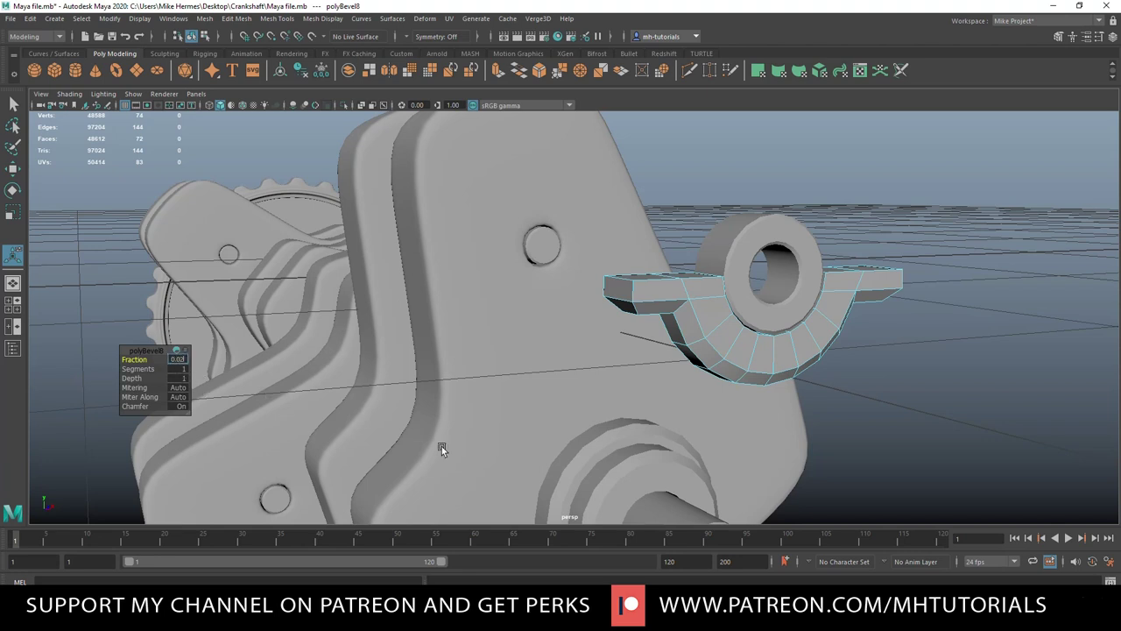
pyautogui.press('Return')
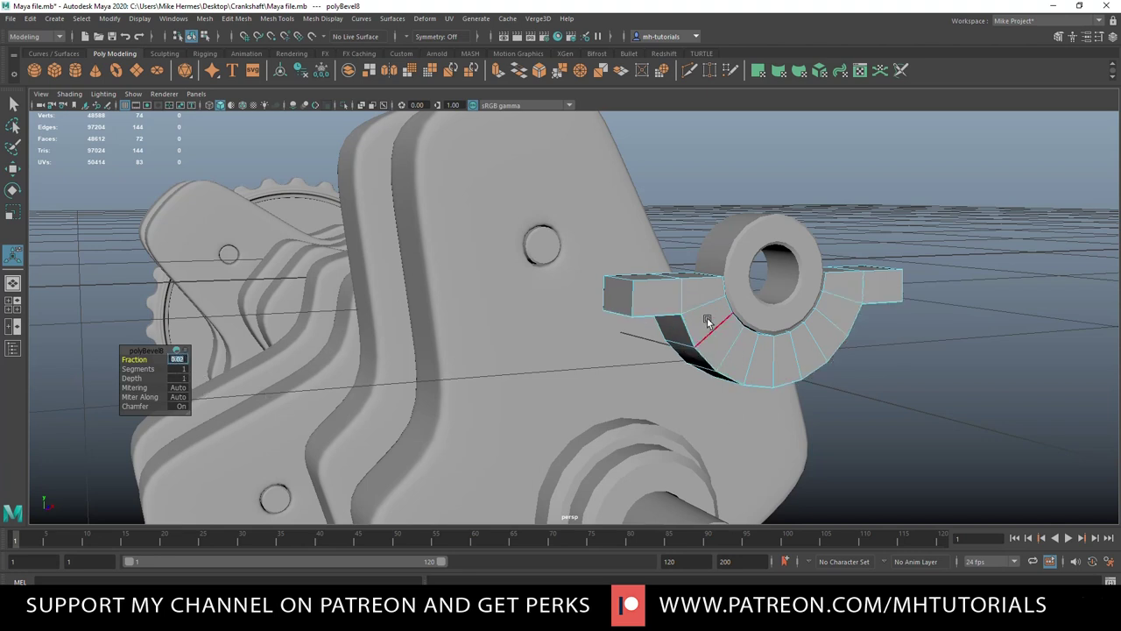
pyautogui.keyDown('alt'); pyautogui.moveTo(715, 357); pyautogui.dragTo(759, 376); pyautogui.keyUp('alt')
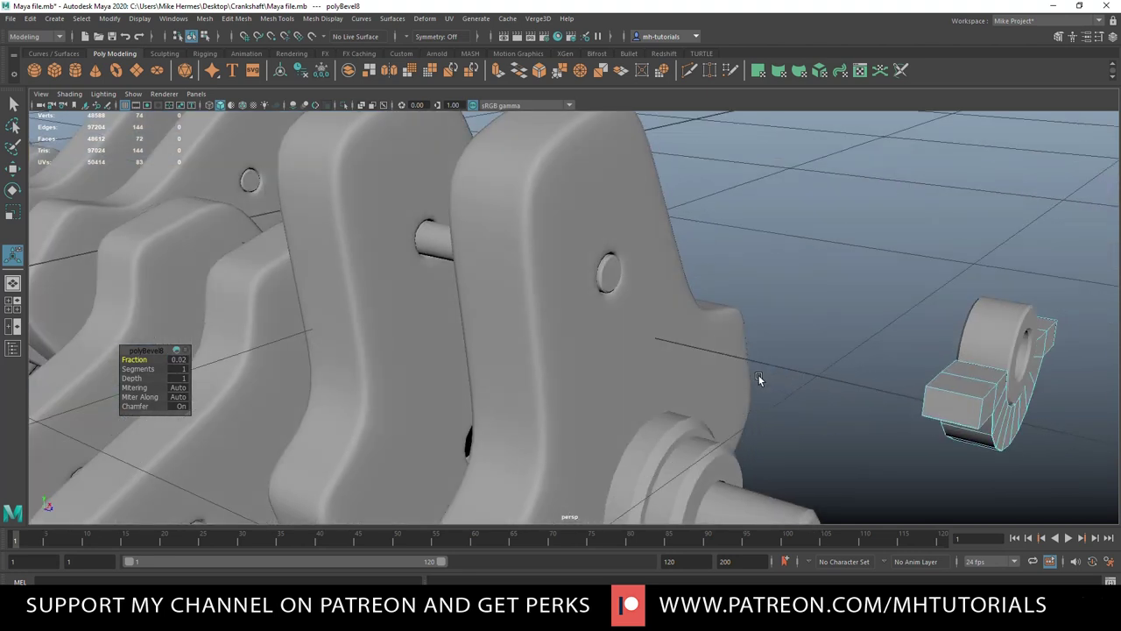
pyautogui.scroll(-2, 863, 379)
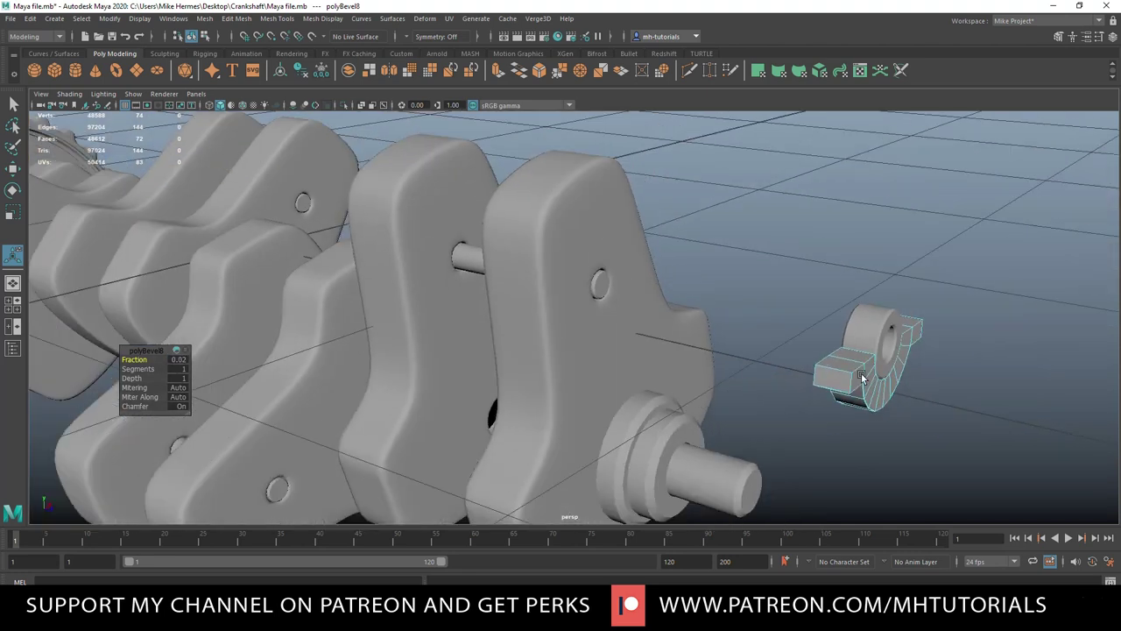
pyautogui.scroll(1, 869, 401)
pyautogui.keyDown('alt'); pyautogui.moveTo(884, 403); pyautogui.dragTo(856, 399); pyautogui.keyUp('alt')
# - Duplicate the half cap, rotate the copy upside down and move it up along Y onto the bearing ring's upper half
pyautogui.moveTo(820, 346); pyautogui.dragTo(858, 303, button='right')
pyautogui.hotkey('ctrl', 'd')
pyautogui.press('e')
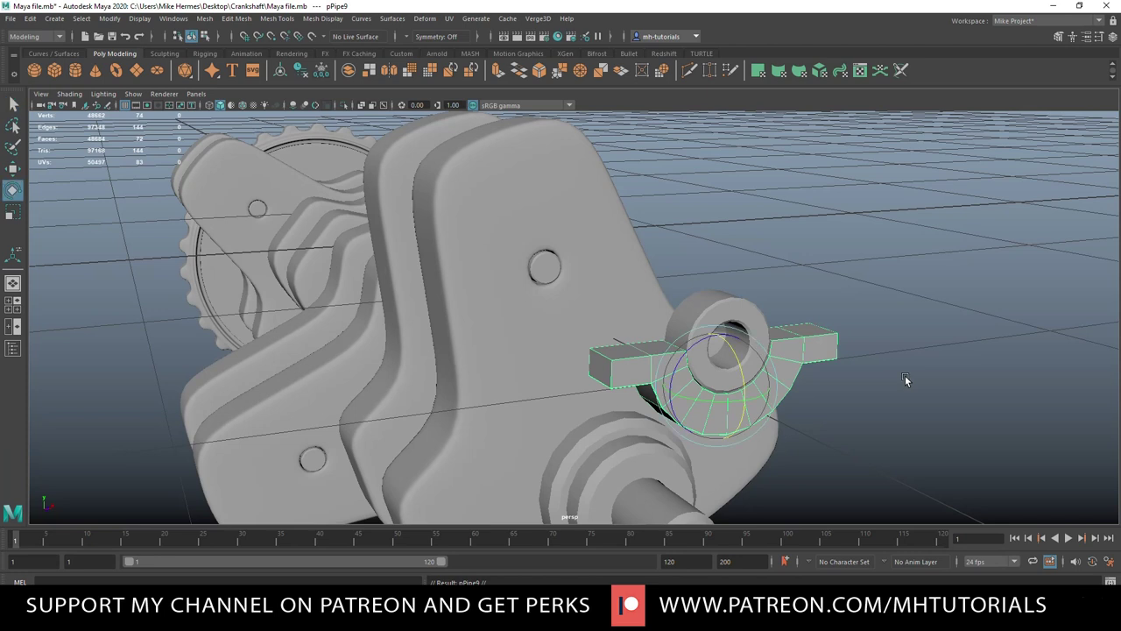
pyautogui.moveTo(680, 364); pyautogui.dragTo(985, 331)
pyautogui.moveTo(701, 341); pyautogui.dragTo(778, 329)
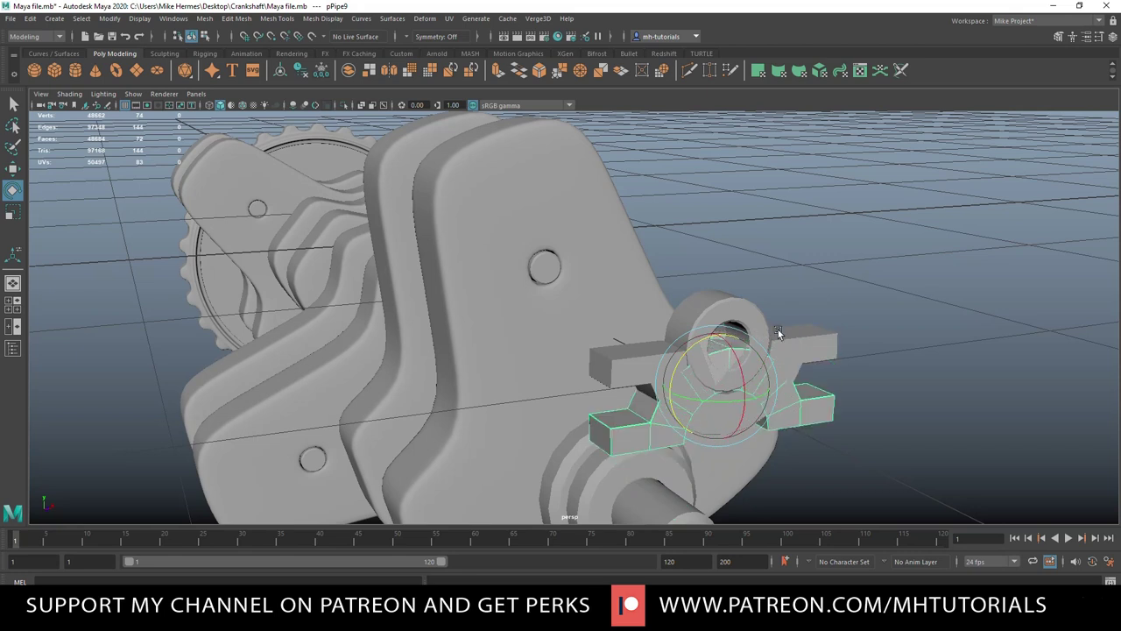
pyautogui.press('w')
pyautogui.moveTo(718, 331); pyautogui.dragTo(732, 236)
pyautogui.press('f')
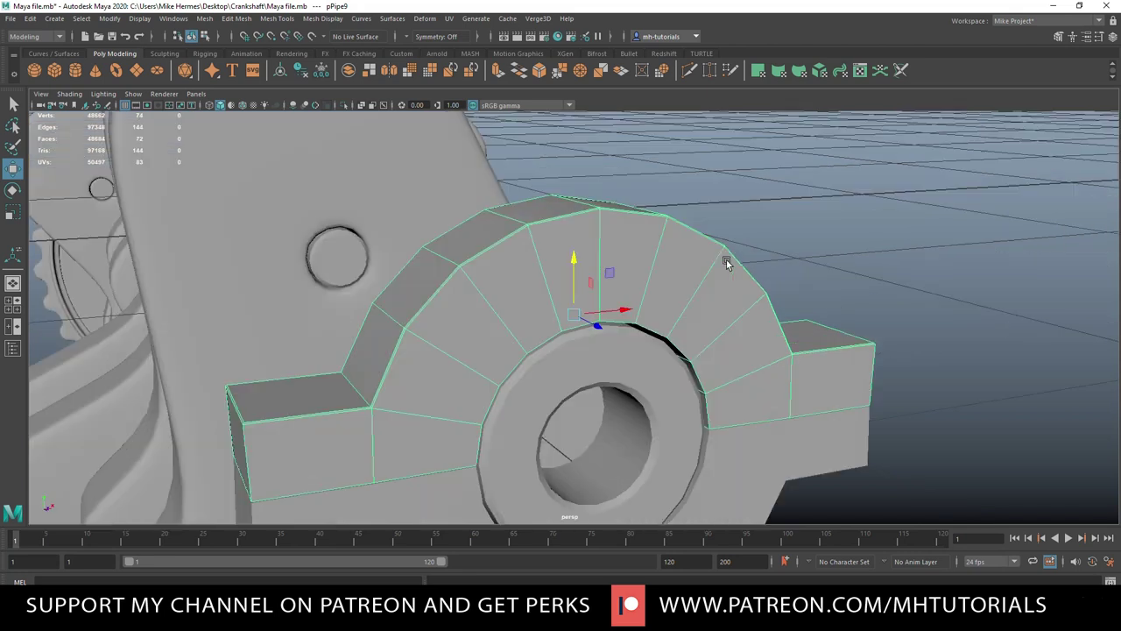
# - Inspect the seam between the two half caps and their fit around the bearing ring from several angles
pyautogui.scroll(-3, 704, 311)
pyautogui.keyDown('alt'); pyautogui.moveTo(675, 348); pyautogui.dragTo(812, 227, button='middle'); pyautogui.keyUp('alt')
pyautogui.keyDown('alt'); pyautogui.moveTo(812, 227); pyautogui.dragTo(768, 271); pyautogui.keyUp('alt')
pyautogui.scroll(3, 768, 271)
pyautogui.scroll(3, 769, 270)
pyautogui.scroll(-5, 700, 242)
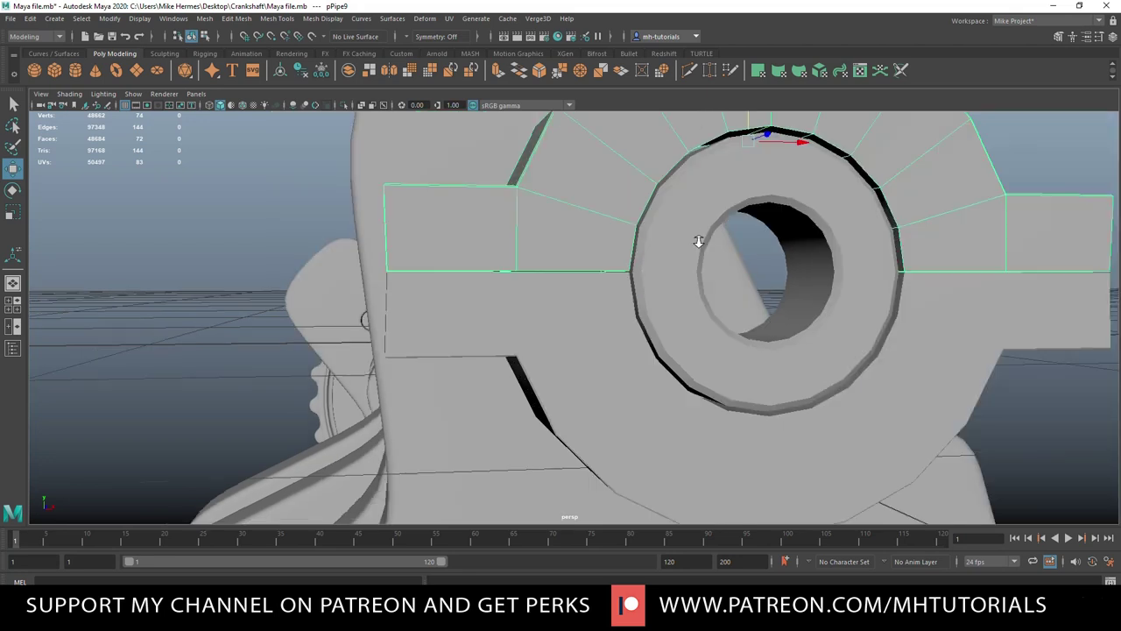
pyautogui.keyDown('alt'); pyautogui.moveTo(672, 291); pyautogui.dragTo(707, 313); pyautogui.keyUp('alt')
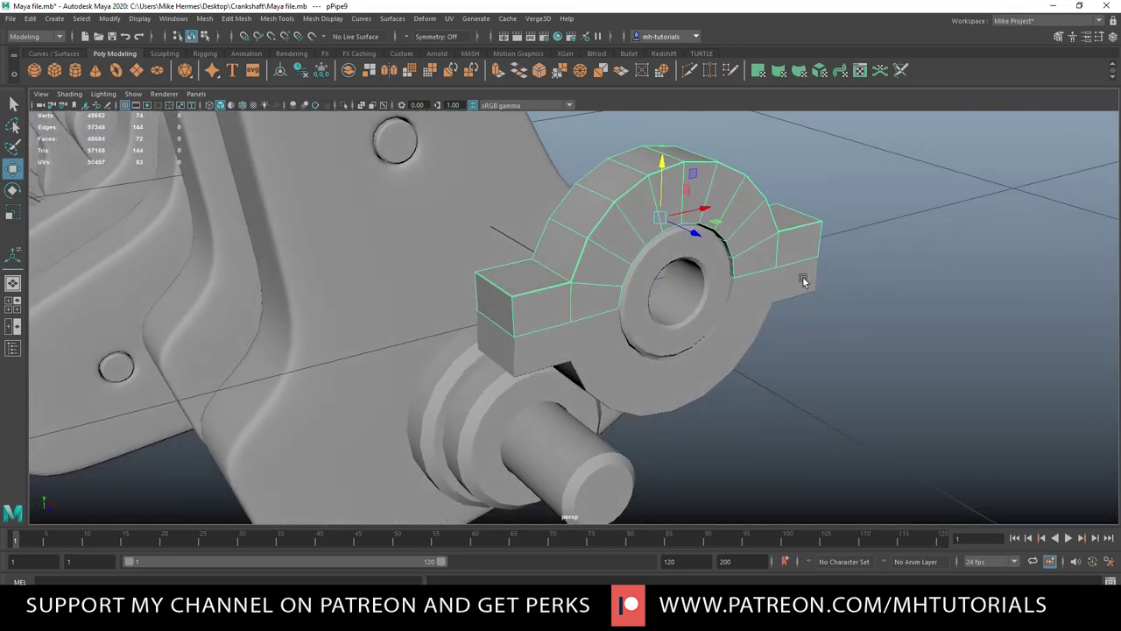
pyautogui.moveTo(803, 176); pyautogui.dragTo(828, 394)
pyautogui.scroll(-5, 866, 359)
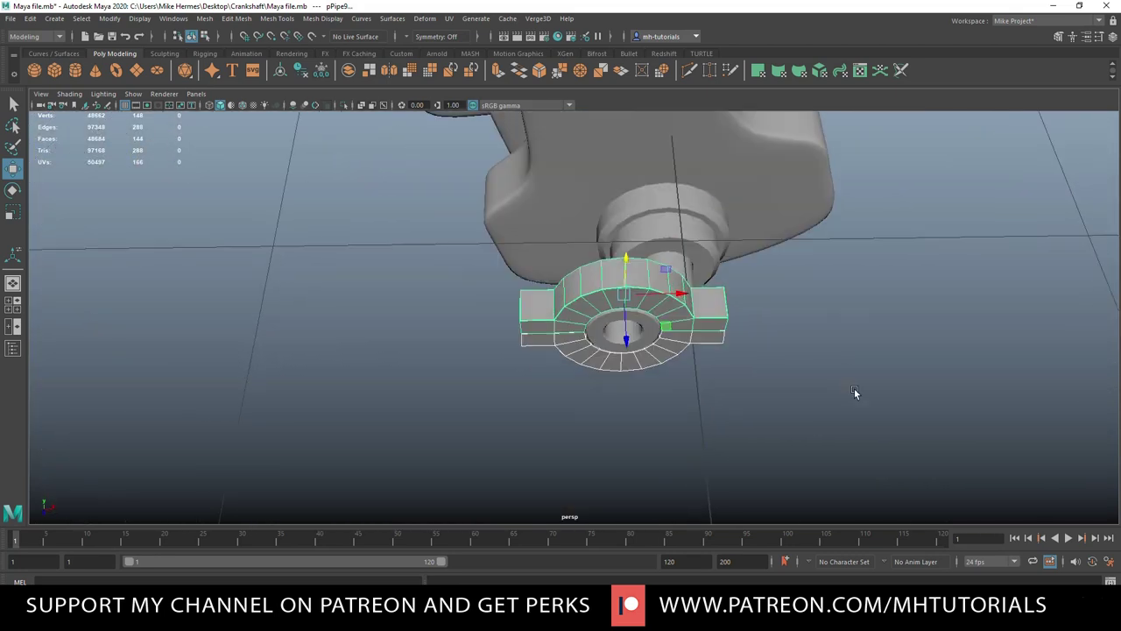
# - Delete the four middle faces on the outer top surface of the upper half cap
pyautogui.rightClick(599, 282)
pyautogui.click(596, 311)
pyautogui.click(604, 282)
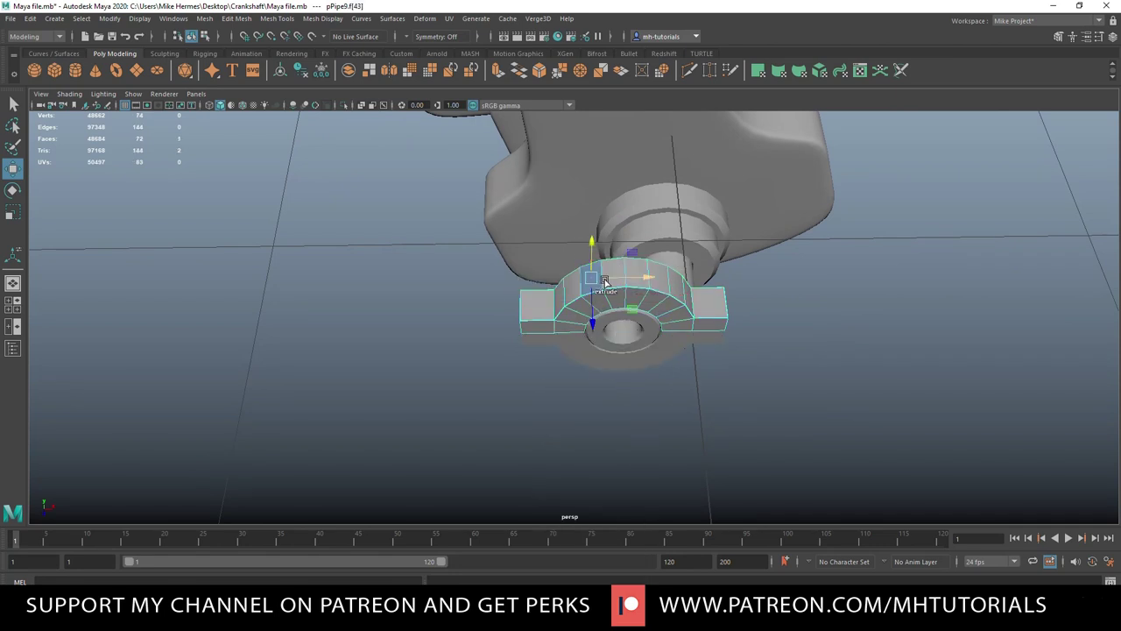
pyautogui.keyDown('shift'); pyautogui.click(615, 274); pyautogui.keyUp('shift')
pyautogui.keyDown('shift'); pyautogui.click(638, 270); pyautogui.keyUp('shift')
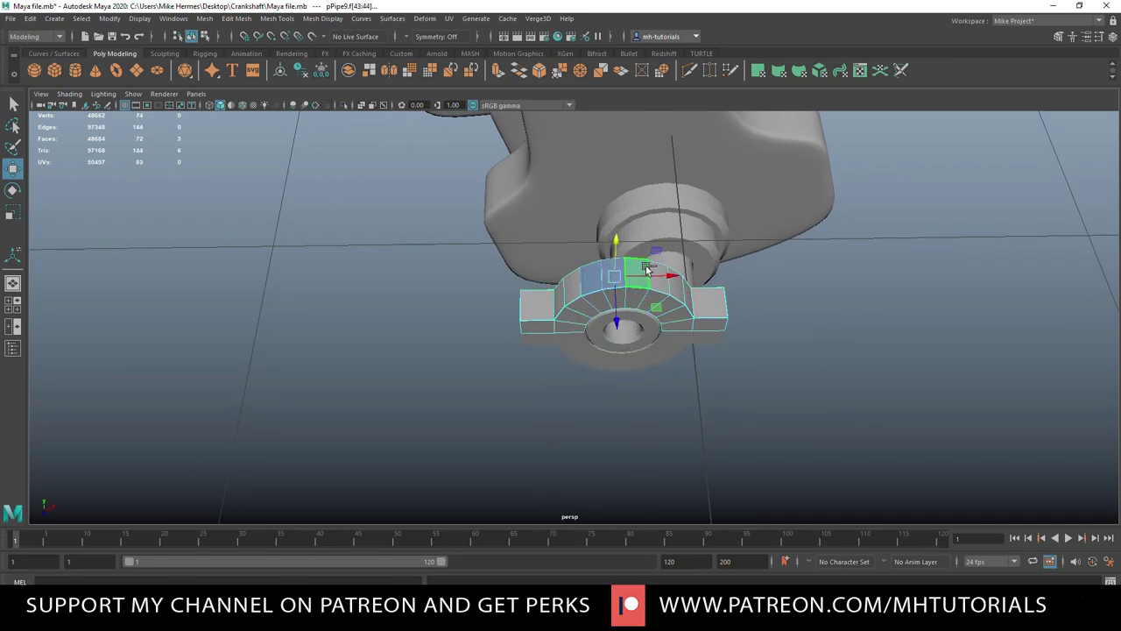
pyautogui.keyDown('shift'); pyautogui.click(654, 272); pyautogui.keyUp('shift')
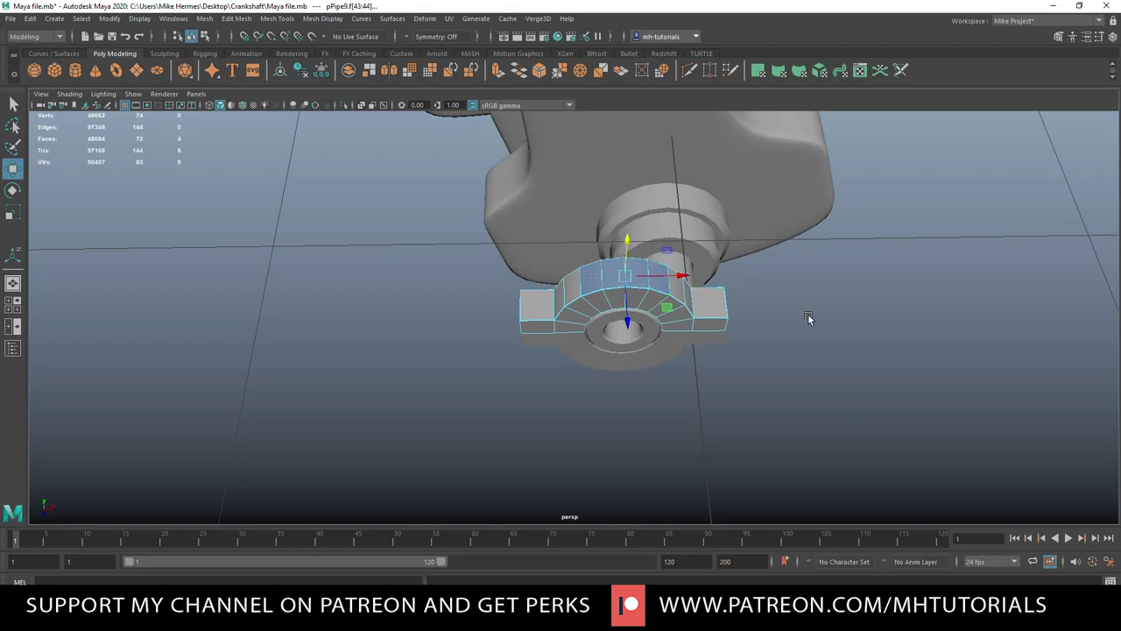
pyautogui.press('Delete')
# - Examine the opening in the top of the upper half cap from several angles
pyautogui.scroll(4, 808, 315)
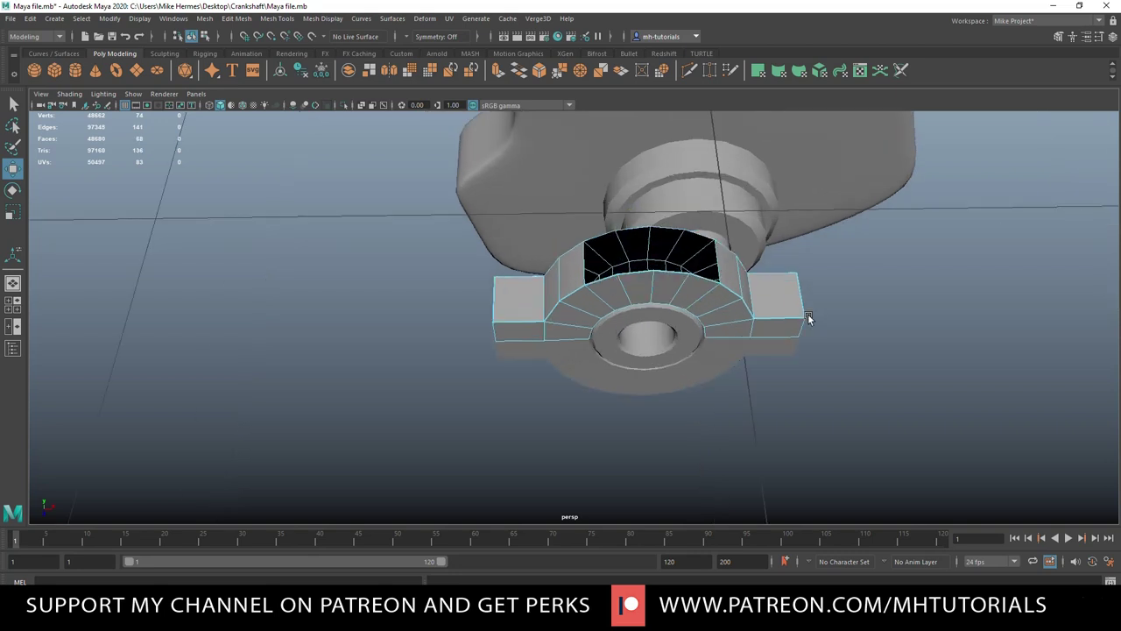
pyautogui.keyDown('alt'); pyautogui.moveTo(765, 389); pyautogui.dragTo(779, 368); pyautogui.keyUp('alt')
pyautogui.keyDown('alt'); pyautogui.moveTo(476, 435); pyautogui.dragTo(485, 385); pyautogui.keyUp('alt')
pyautogui.keyDown('alt'); pyautogui.moveTo(367, 359); pyautogui.dragTo(358, 405); pyautogui.keyUp('alt')
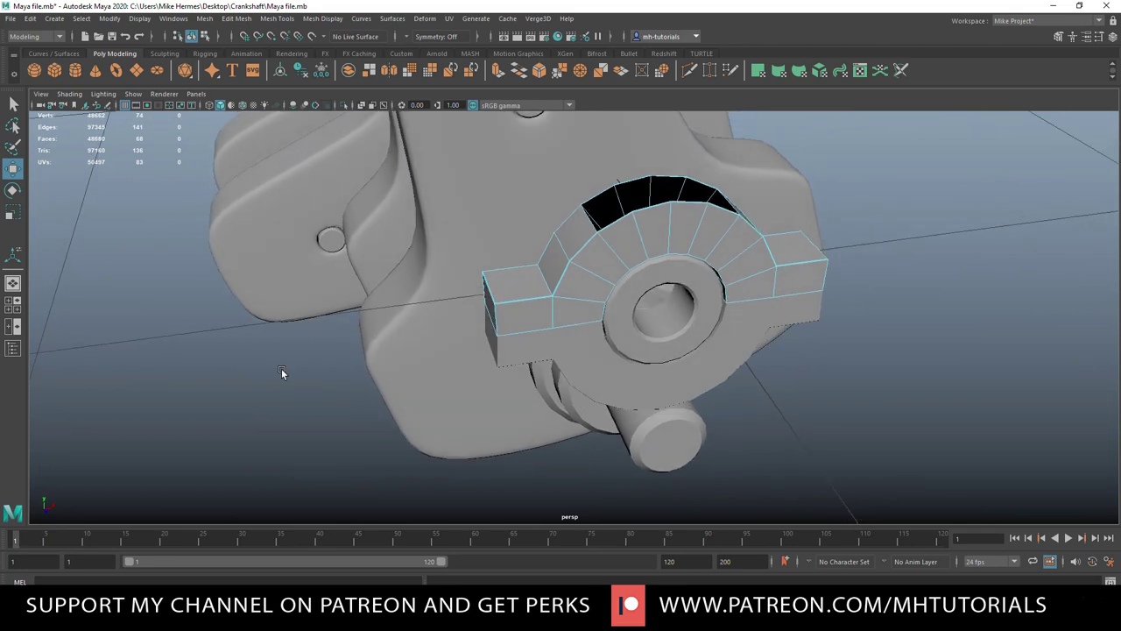
pyautogui.scroll(1, 369, 415)
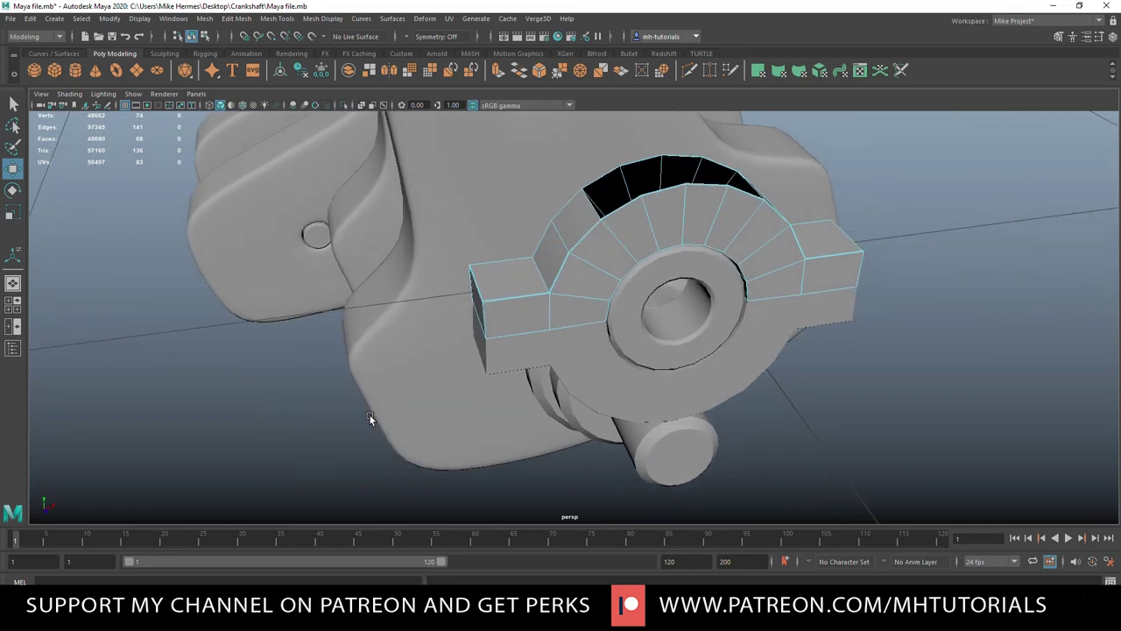
pyautogui.scroll(-2, 369, 415)
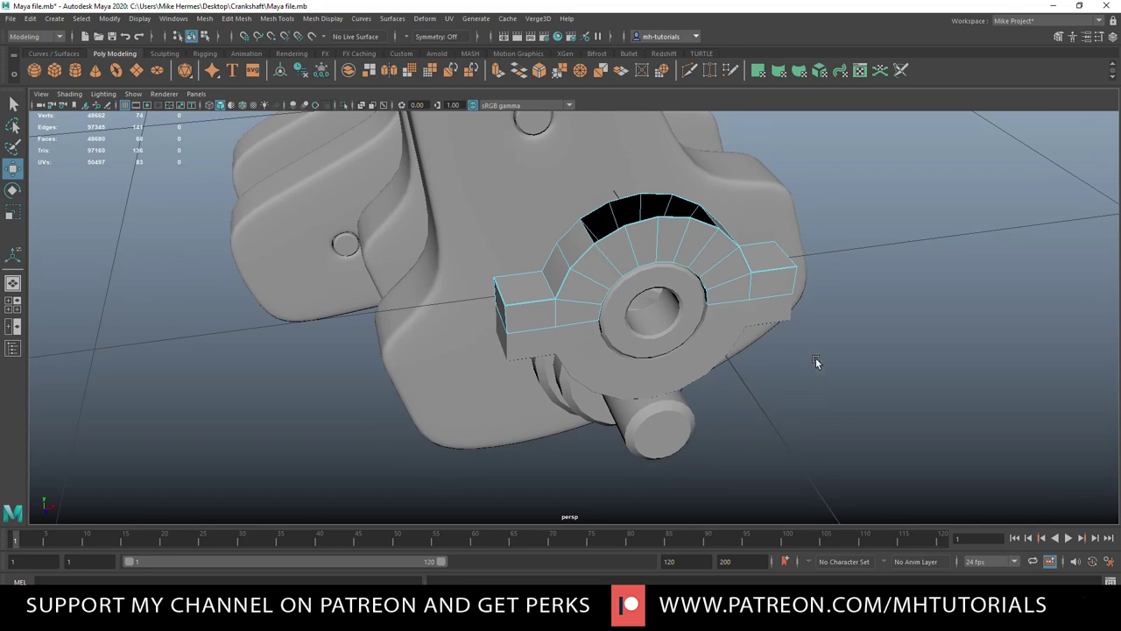
pyautogui.scroll(-3, 816, 358)
pyautogui.keyDown('alt'); pyautogui.moveTo(816, 358); pyautogui.dragTo(808, 380); pyautogui.keyUp('alt')
pyautogui.scroll(1, 806, 380)
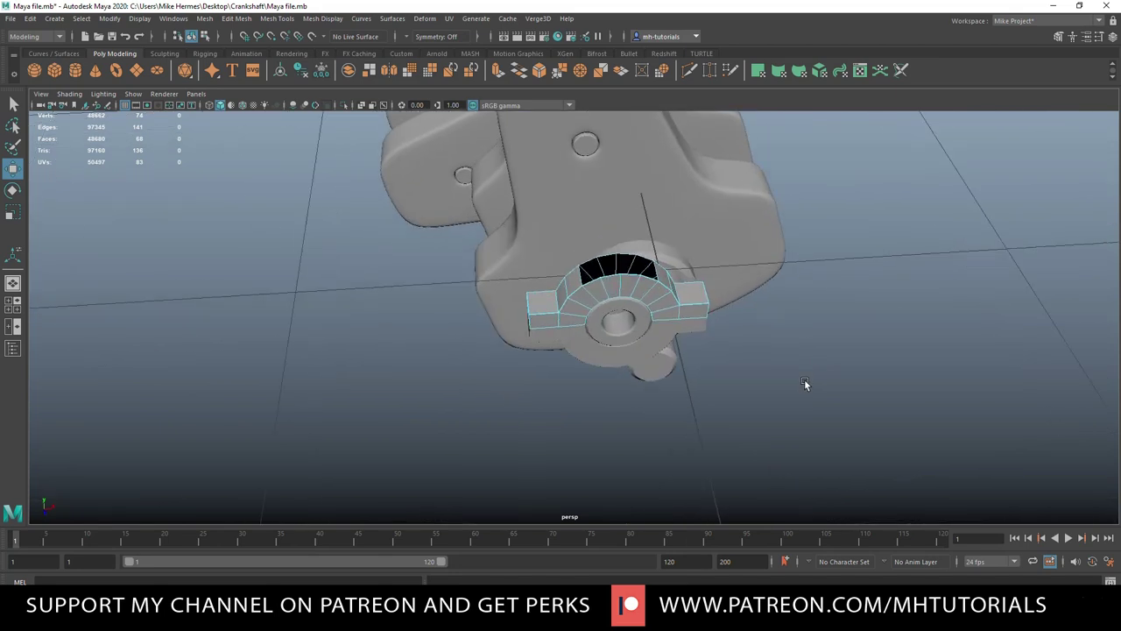
# - Extrude the border edges of the upper half cap's opening and pull them straight up along Y to form the rod's long shaft
pyautogui.scroll(1, 805, 381)
pyautogui.moveTo(617, 249); pyautogui.dragTo(623, 219, button='right')
pyautogui.scroll(4, 623, 303)
pyautogui.scroll(5, 624, 304)
pyautogui.keyDown('alt'); pyautogui.moveTo(621, 305); pyautogui.dragTo(625, 336); pyautogui.keyUp('alt')
pyautogui.doubleClick(680, 341)
pyautogui.scroll(-8, 626, 348)
pyautogui.keyDown('alt'); pyautogui.moveTo(627, 363); pyautogui.dragTo(652, 319); pyautogui.keyUp('alt')
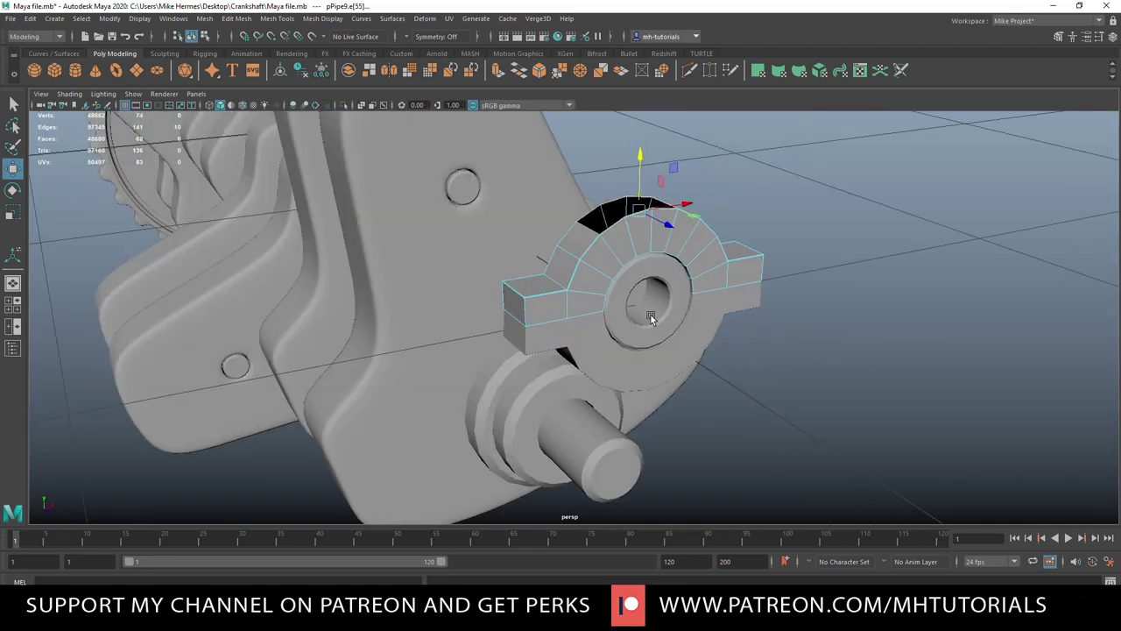
pyautogui.hotkey('ctrl', 'e')
pyautogui.press('w')
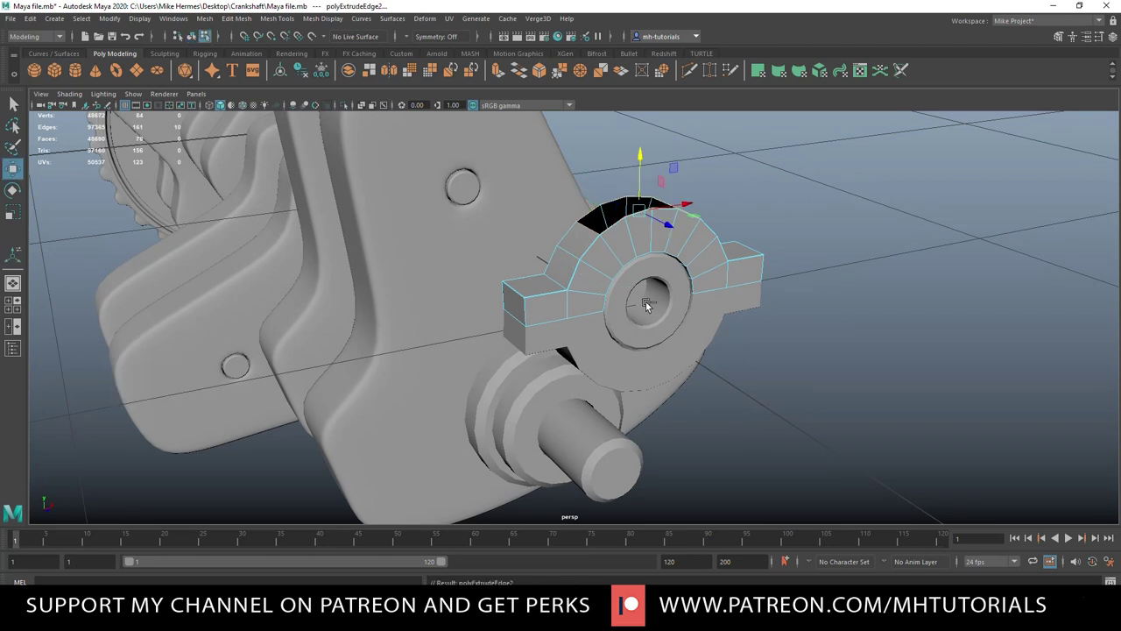
pyautogui.scroll(-8, 634, 271)
pyautogui.moveTo(599, 222); pyautogui.dragTo(611, 73)
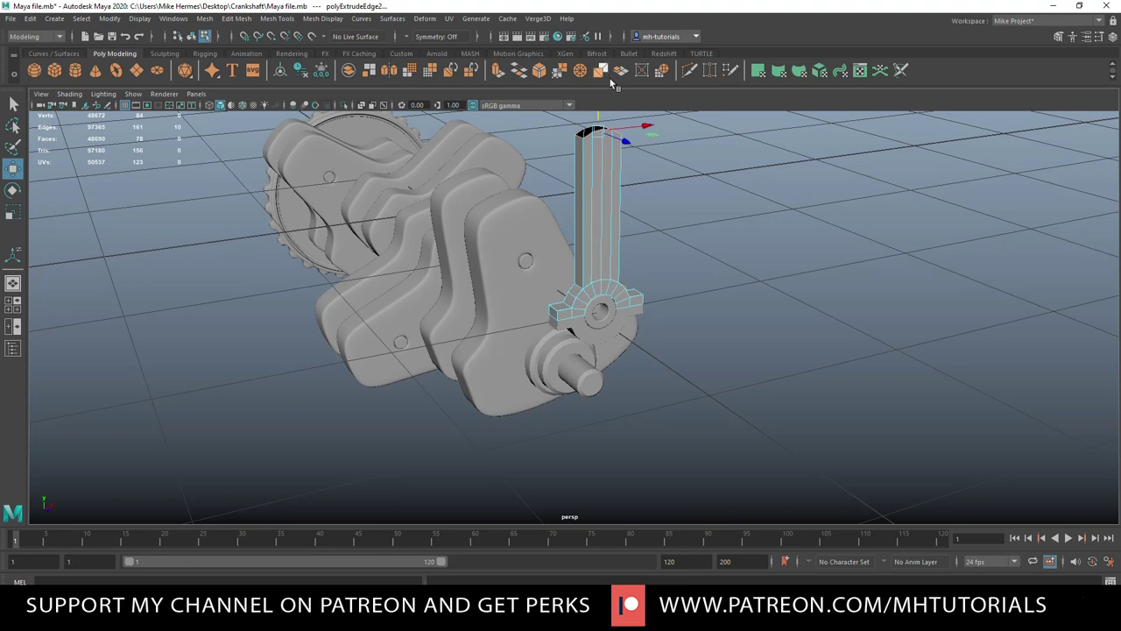
# - Raise the shaft's open top edges farther along Y to lengthen the connecting rod
pyautogui.scroll(-5, 643, 254)
pyautogui.keyDown('alt'); pyautogui.moveTo(673, 296); pyautogui.dragTo(650, 298); pyautogui.keyUp('alt')
pyautogui.moveTo(583, 154); pyautogui.dragTo(591, 130)
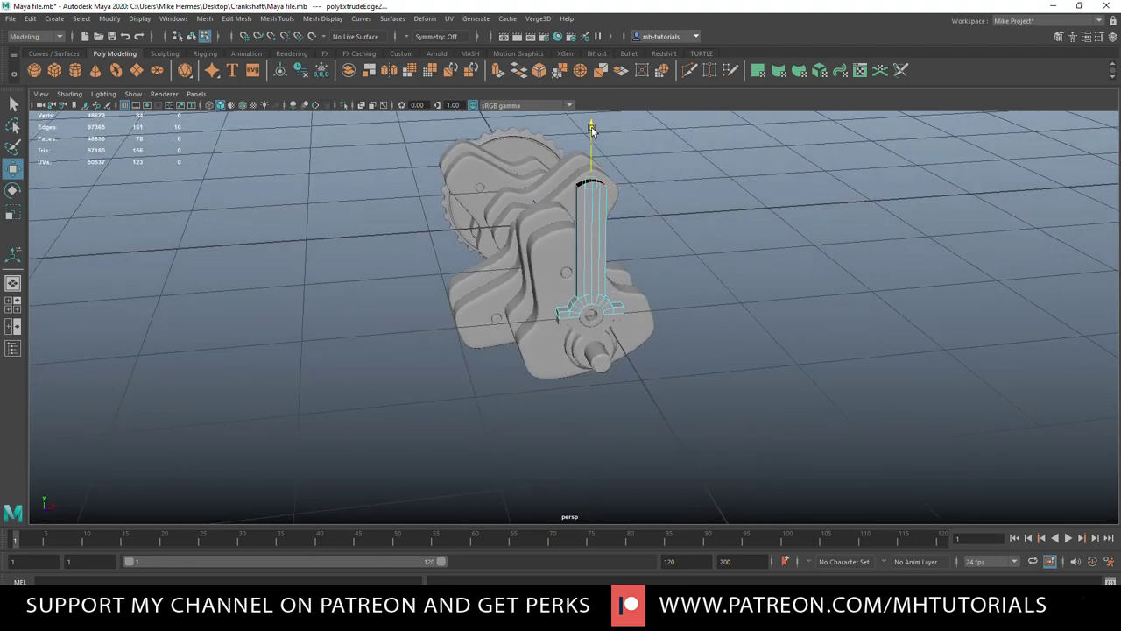
pyautogui.keyDown('alt'); pyautogui.moveTo(644, 239); pyautogui.dragTo(656, 313, button='middle'); pyautogui.keyUp('alt')
pyautogui.scroll(5, 661, 322)
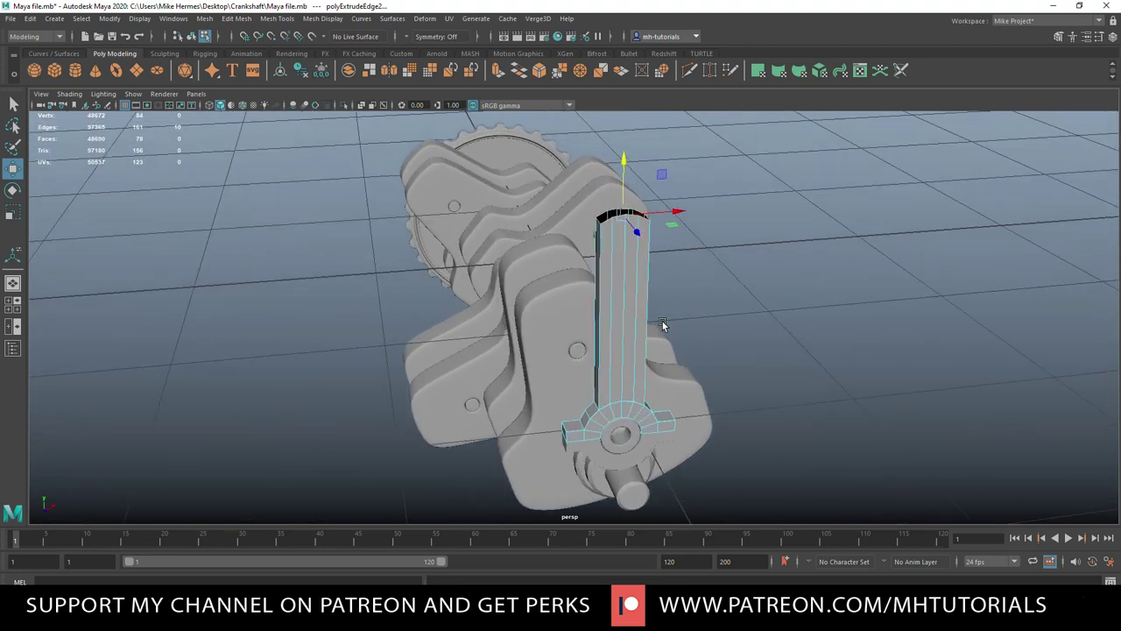
# - Select both half caps and the bearing ring as objects and move them along Z onto the front crank pin between the two webs
pyautogui.keyDown('alt'); pyautogui.moveTo(680, 348); pyautogui.dragTo(783, 323); pyautogui.keyUp('alt')
pyautogui.moveTo(642, 299); pyautogui.dragTo(691, 283, button='right')
pyautogui.moveTo(569, 297); pyautogui.dragTo(712, 491)
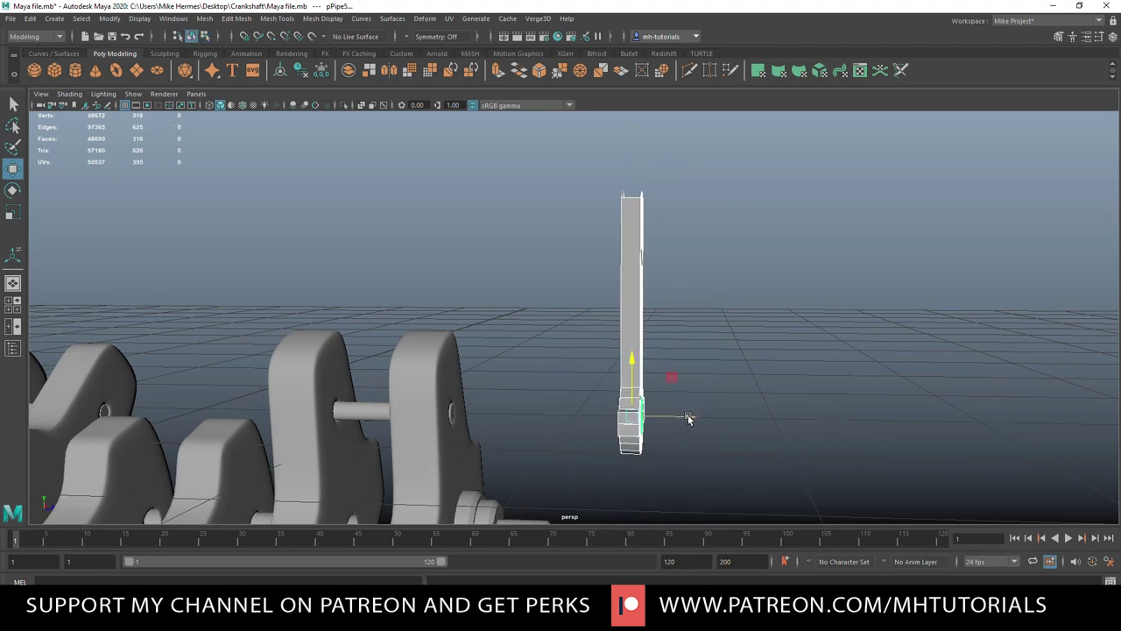
pyautogui.moveTo(689, 419); pyautogui.dragTo(426, 421)
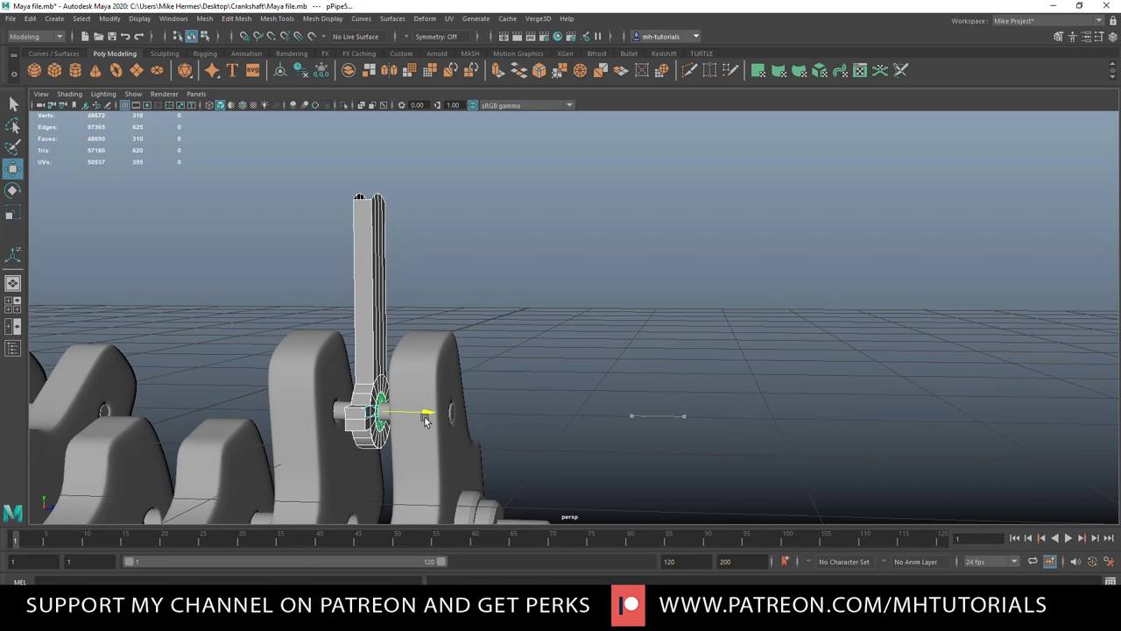
pyautogui.moveTo(651, 430)
pyautogui.keyDown('alt'); pyautogui.mouseDown()
pyautogui.moveTo(592, 424)
pyautogui.moveTo(546, 448)
pyautogui.moveTo(675, 427)
pyautogui.moveTo(681, 442)
pyautogui.moveTo(662, 440)
pyautogui.mouseUp(); pyautogui.keyUp('alt')
# - In the front view, snap the outer left vertices at the shaft's top to the horizontal grid line just below them
pyautogui.click(14, 306)
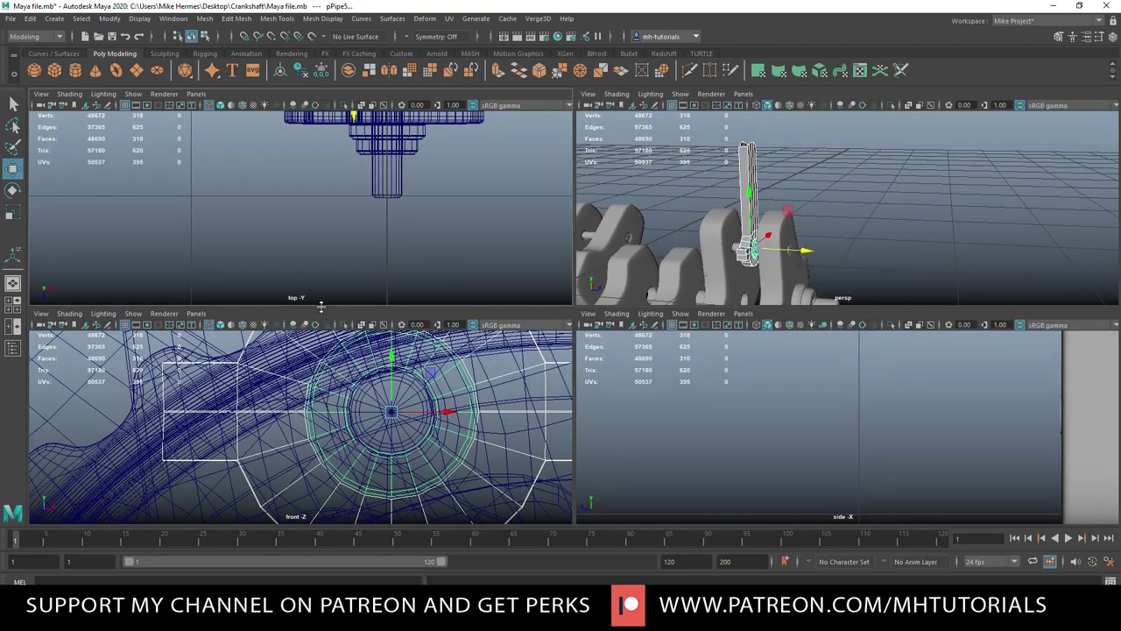
pyautogui.press('space')
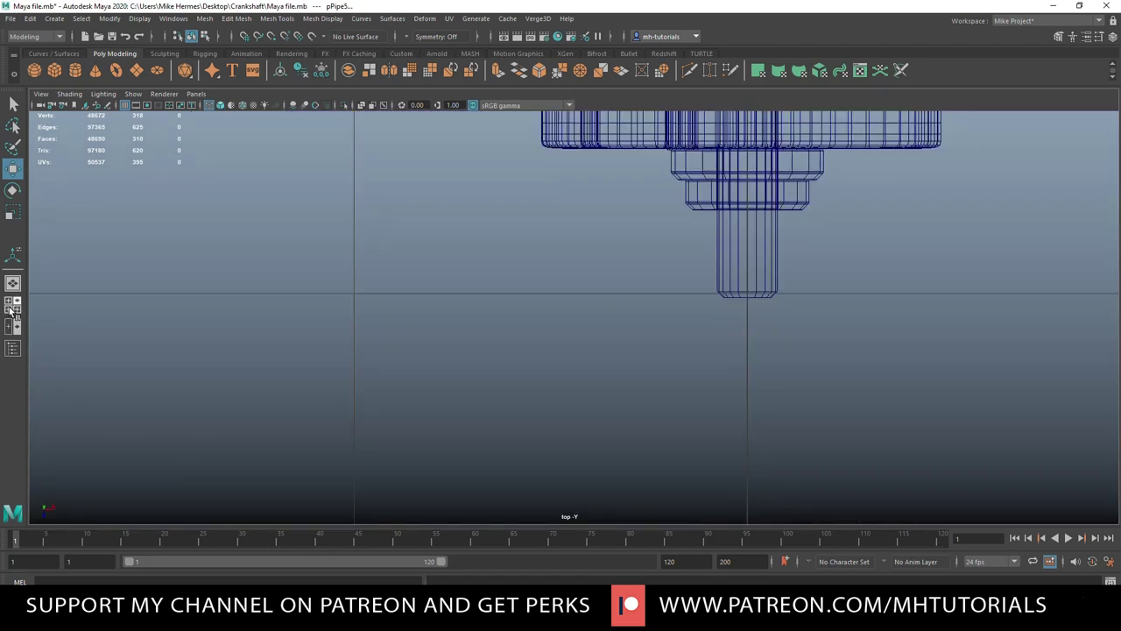
pyautogui.click(13, 306)
pyautogui.press('space')
pyautogui.press('f')
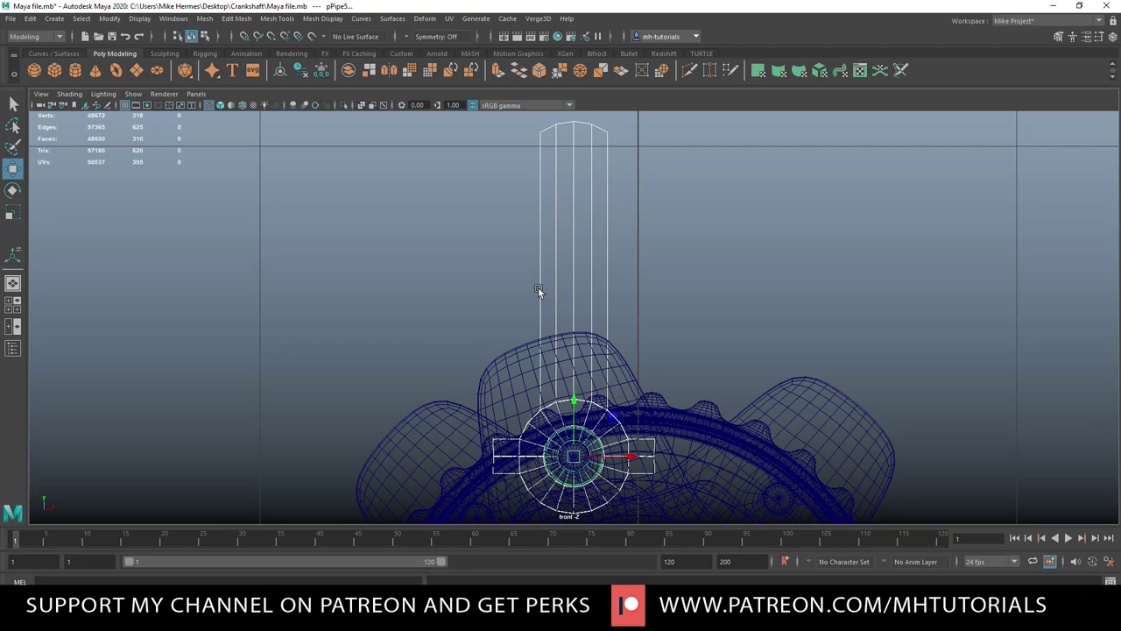
pyautogui.scroll(-5, 575, 301)
pyautogui.scroll(-5, 575, 301)
pyautogui.keyDown('alt'); pyautogui.moveTo(579, 271); pyautogui.dragTo(630, 192, button='middle'); pyautogui.keyUp('alt')
pyautogui.scroll(6, 601, 401)
pyautogui.scroll(6, 636, 271)
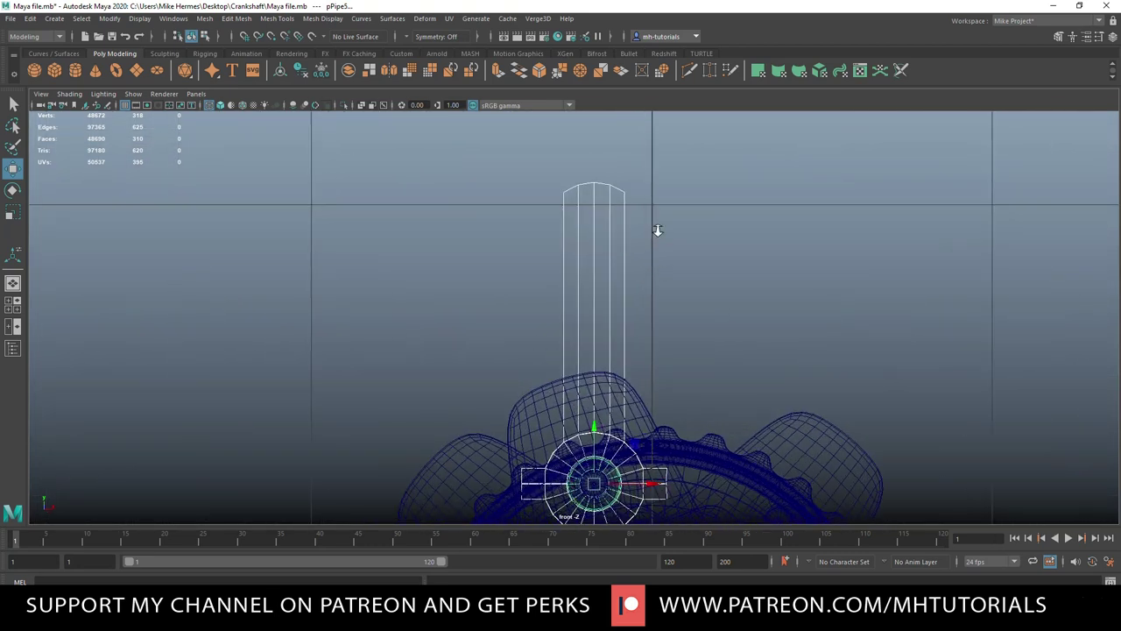
pyautogui.keyDown('alt'); pyautogui.moveTo(658, 235); pyautogui.dragTo(658, 300, button='middle'); pyautogui.keyUp('alt')
pyautogui.scroll(2, 658, 300)
pyautogui.moveTo(610, 219); pyautogui.dragTo(556, 219, button='right')
pyautogui.moveTo(540, 211); pyautogui.dragTo(563, 250)
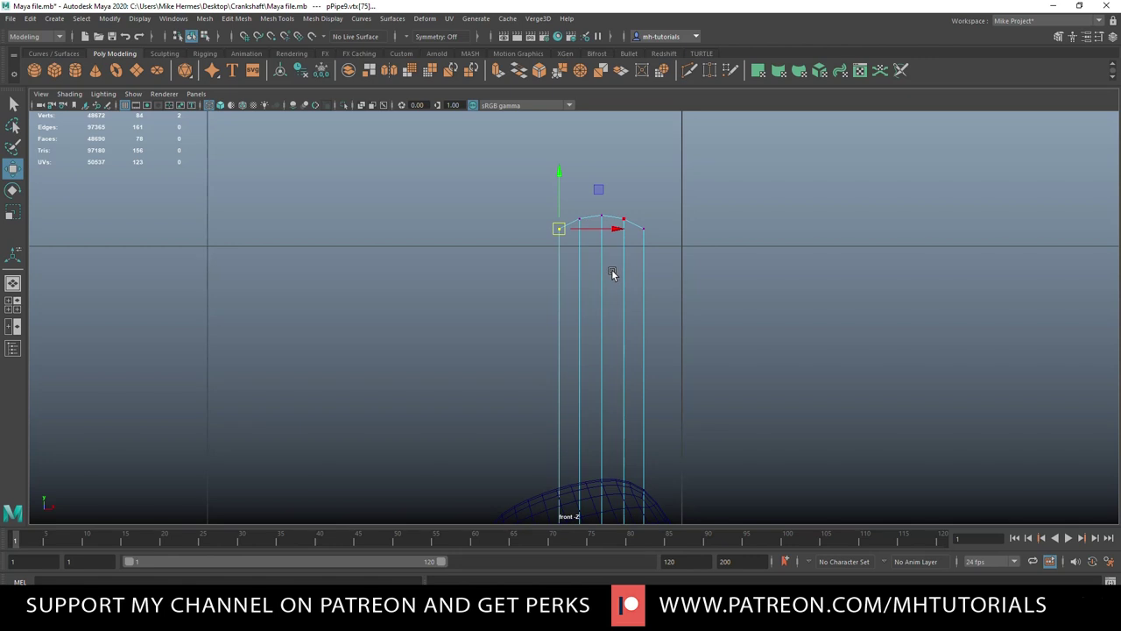
pyautogui.press('x')
pyautogui.moveTo(559, 177); pyautogui.dragTo(609, 225)
# - Snap the remaining top vertices of the shaft to the same grid line to flatten its end
pyautogui.press('x')
pyautogui.press('x')
pyautogui.moveTo(602, 163); pyautogui.dragTo(648, 236)
pyautogui.click(625, 221)
pyautogui.press('x')
pyautogui.moveTo(639, 181); pyautogui.dragTo(640, 187)
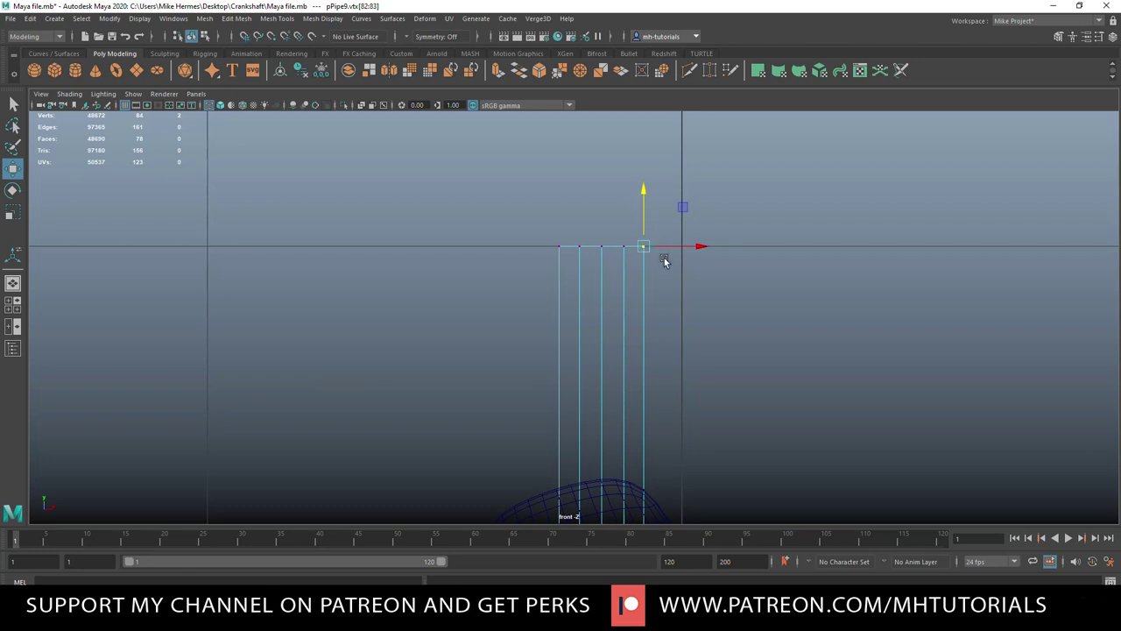
# - Scale all the shaft's top vertices inward along X to taper it, and return to object mode in the perspective view
pyautogui.moveTo(519, 226); pyautogui.dragTo(724, 331)
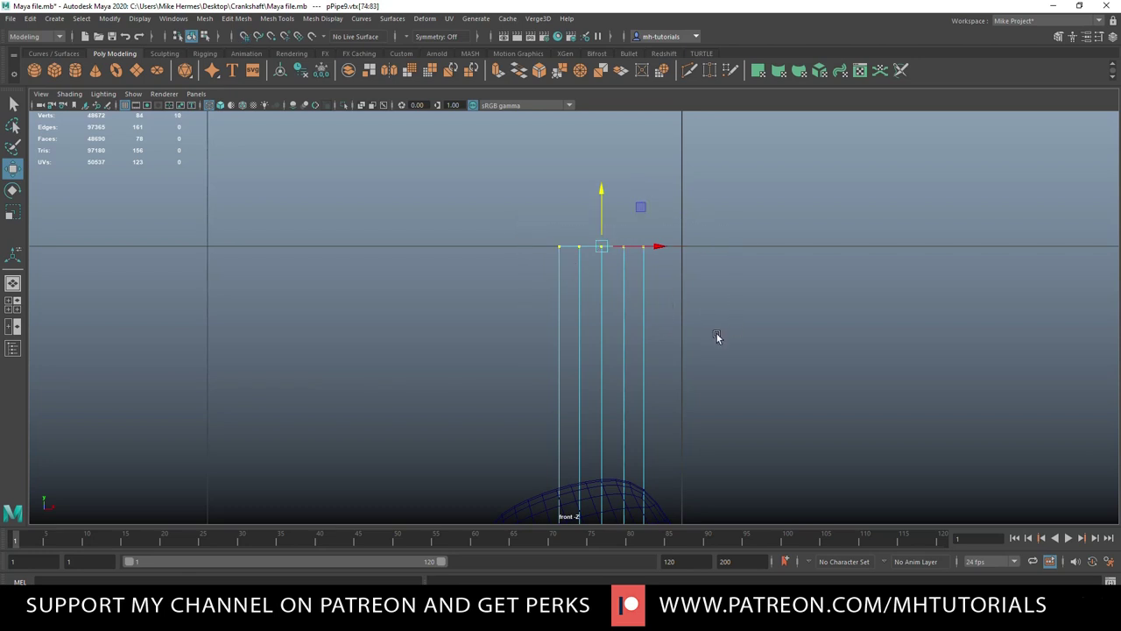
pyautogui.press('r')
pyautogui.moveTo(548, 248); pyautogui.dragTo(574, 251)
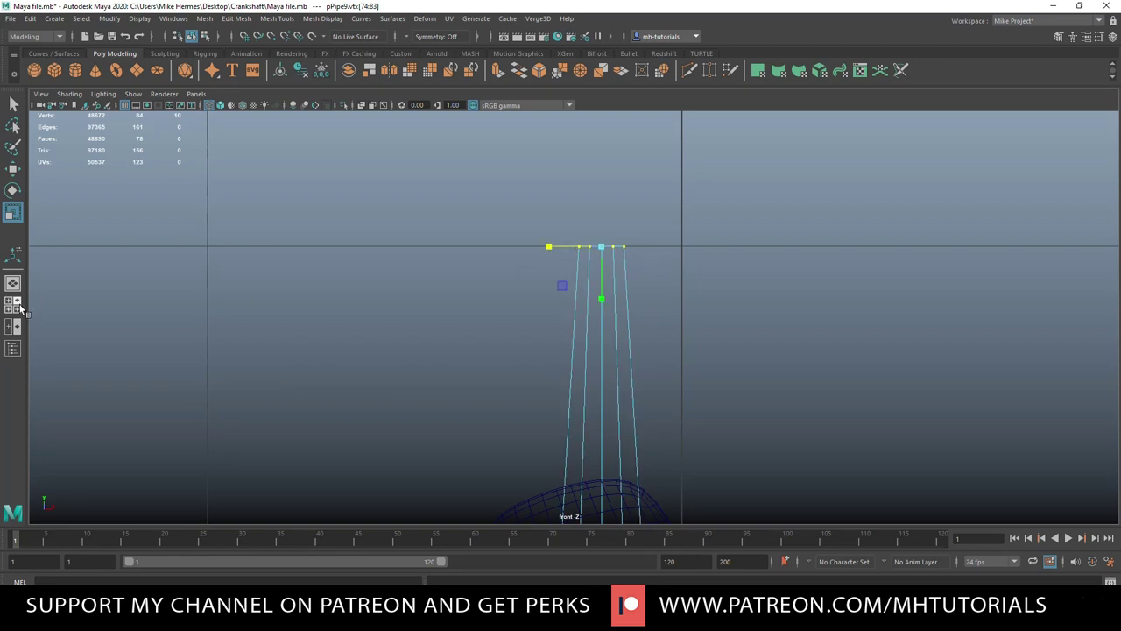
pyautogui.click(16, 305)
pyautogui.press('space')
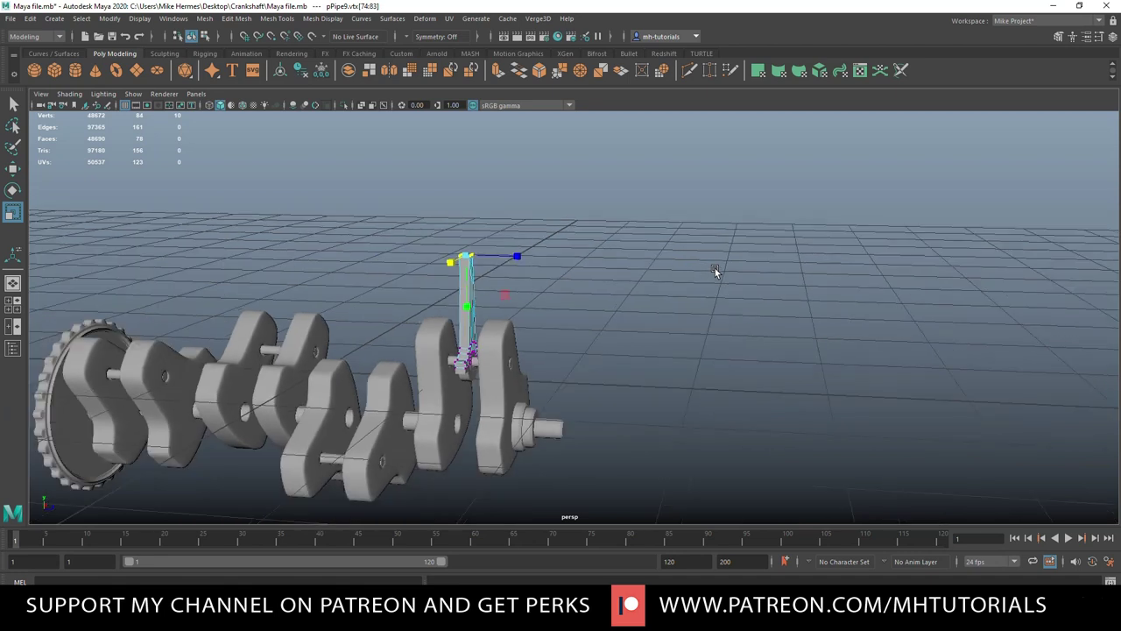
pyautogui.scroll(-3, 715, 268)
pyautogui.keyDown('alt'); pyautogui.moveTo(715, 268); pyautogui.dragTo(751, 290); pyautogui.keyUp('alt')
pyautogui.scroll(5, 711, 319)
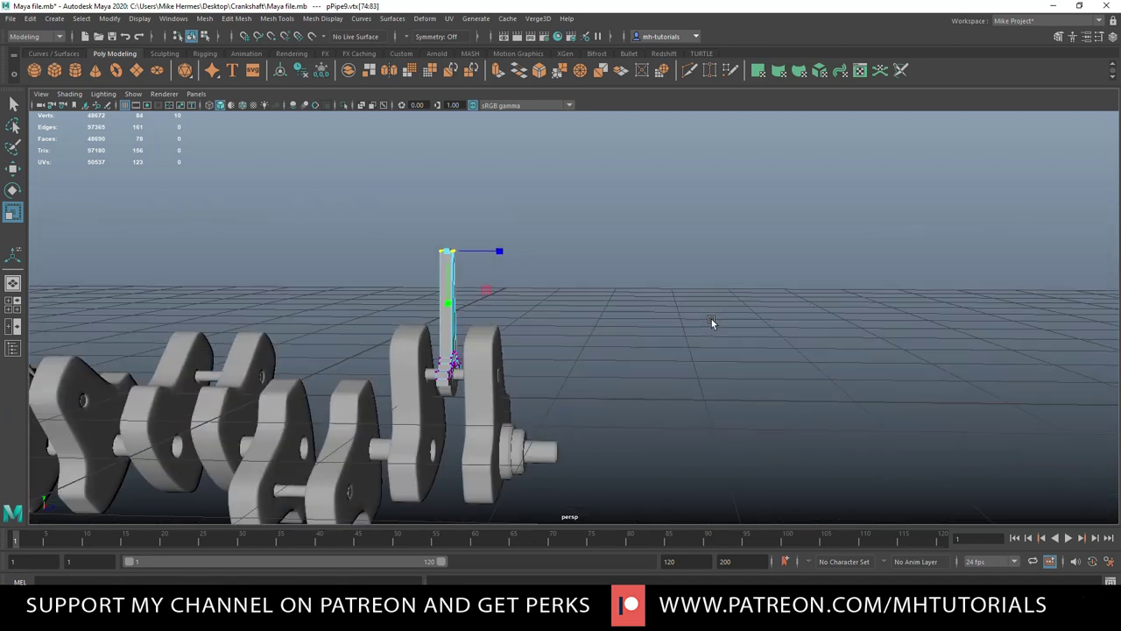
pyautogui.scroll(4, 711, 319)
pyautogui.moveTo(657, 322)
pyautogui.keyDown('alt'); pyautogui.mouseDown()
pyautogui.moveTo(686, 317)
pyautogui.moveTo(660, 327)
pyautogui.mouseUp(); pyautogui.keyUp('alt')
pyautogui.moveTo(364, 301); pyautogui.dragTo(394, 290, button='right')
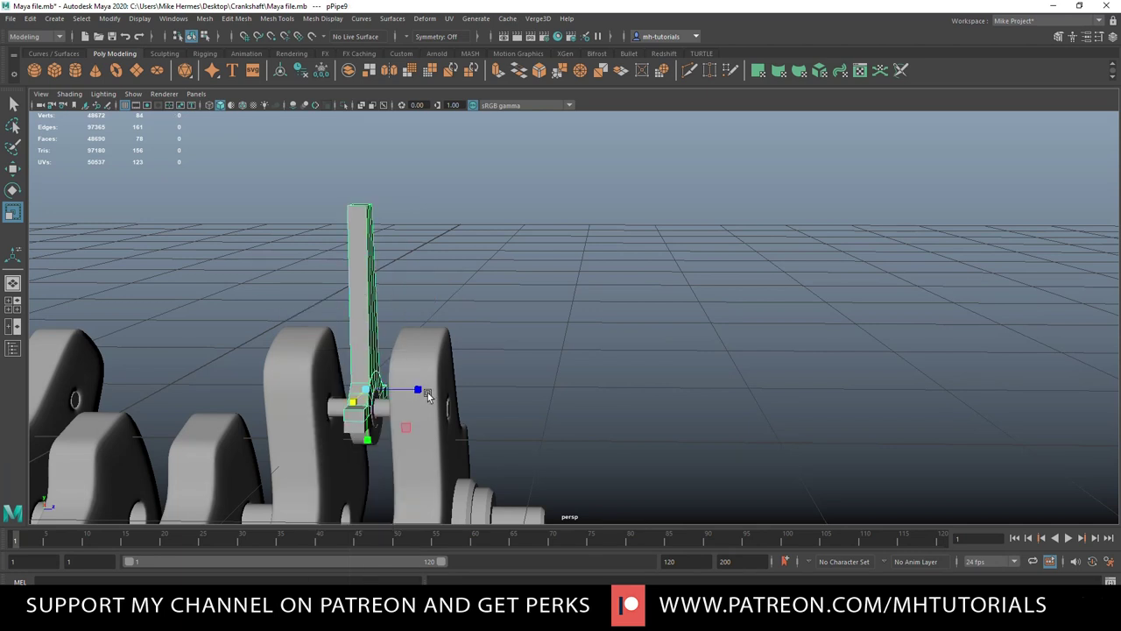
# - Group the shaft half cap, the lower half cap and the bearing ring, and center the group's pivot
pyautogui.scroll(4, 428, 394)
pyautogui.keyDown('alt'); pyautogui.moveTo(464, 406); pyautogui.dragTo(702, 207, button='middle'); pyautogui.keyUp('alt')
pyautogui.scroll(-5, 411, 369)
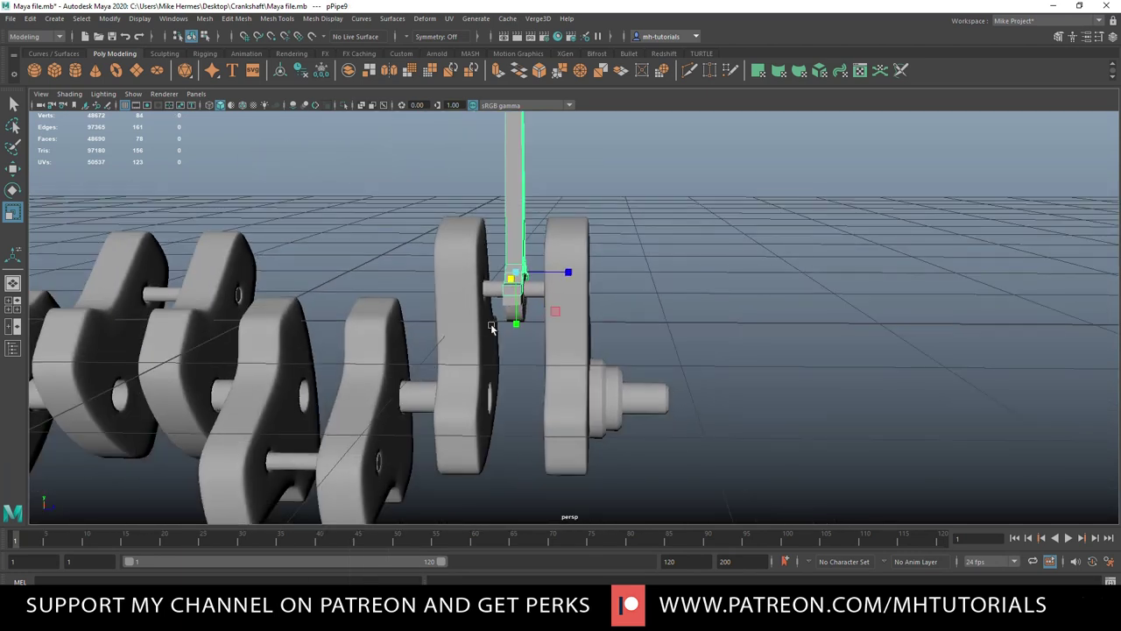
pyautogui.keyDown('shift'); pyautogui.click(505, 312); pyautogui.keyUp('shift')
pyautogui.scroll(5, 506, 348)
pyautogui.keyDown('alt'); pyautogui.moveTo(505, 348); pyautogui.dragTo(455, 365); pyautogui.keyUp('alt')
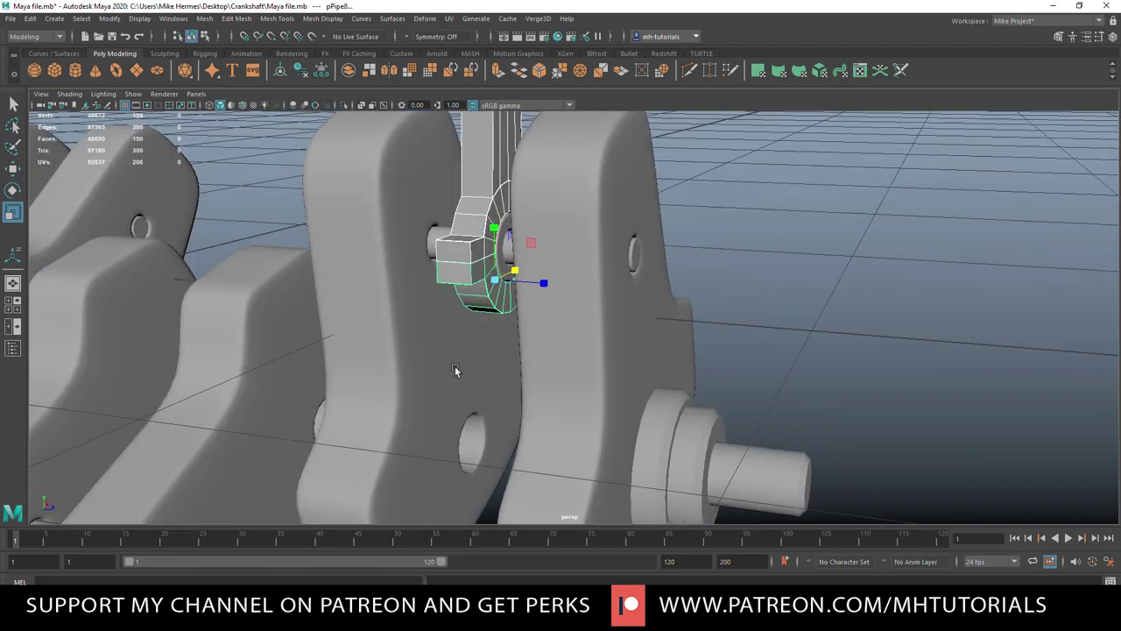
pyautogui.keyDown('shift'); pyautogui.click(500, 237); pyautogui.keyUp('shift')
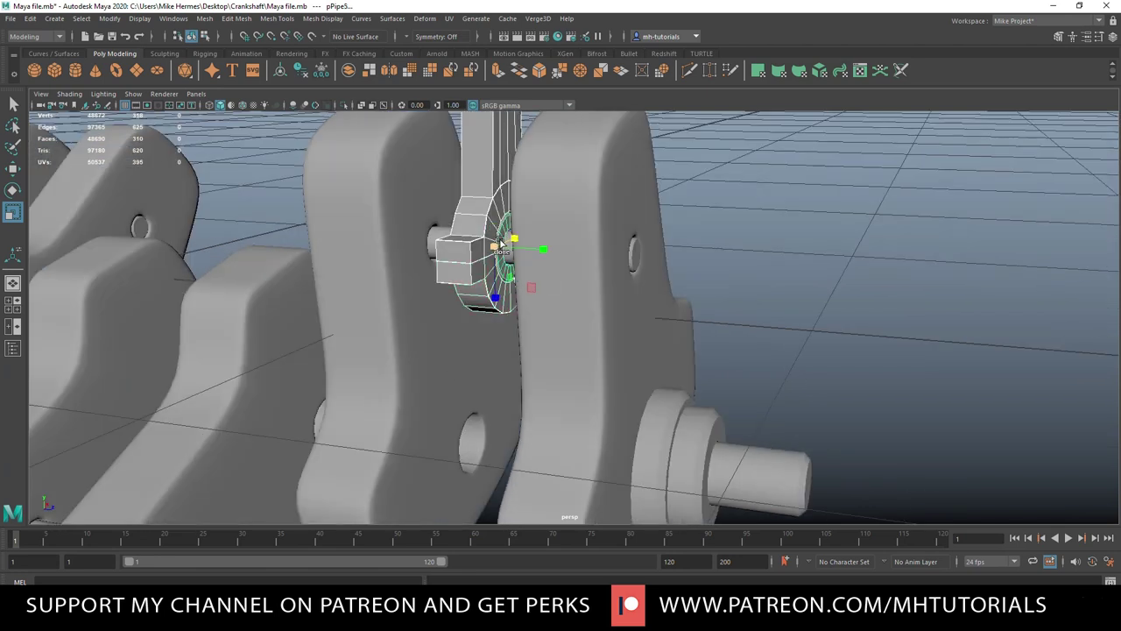
pyautogui.scroll(-3, 458, 316)
pyautogui.keyDown('alt'); pyautogui.moveTo(458, 326); pyautogui.dragTo(563, 288); pyautogui.keyUp('alt')
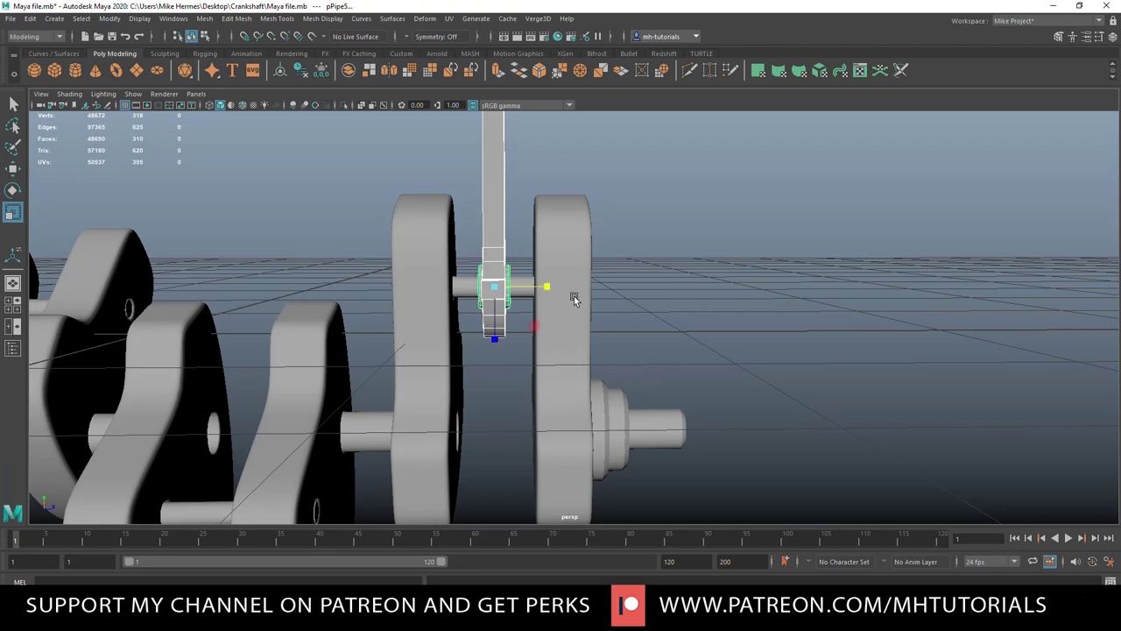
pyautogui.press('3')
pyautogui.hotkey('ctrl', 'g')
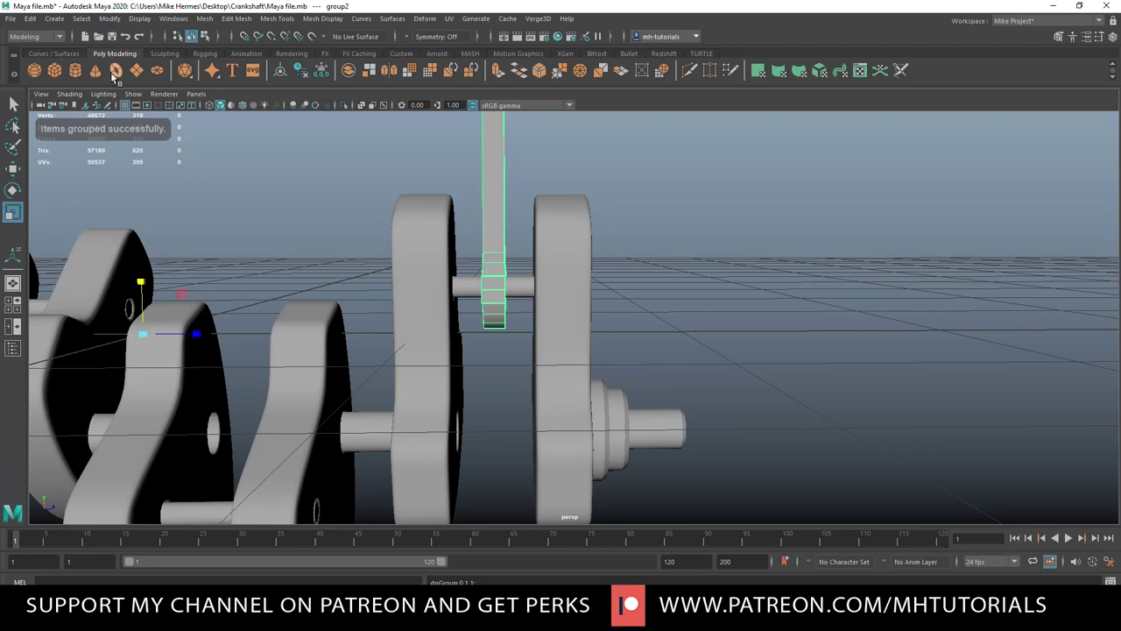
pyautogui.click(111, 19)
pyautogui.click(145, 106)
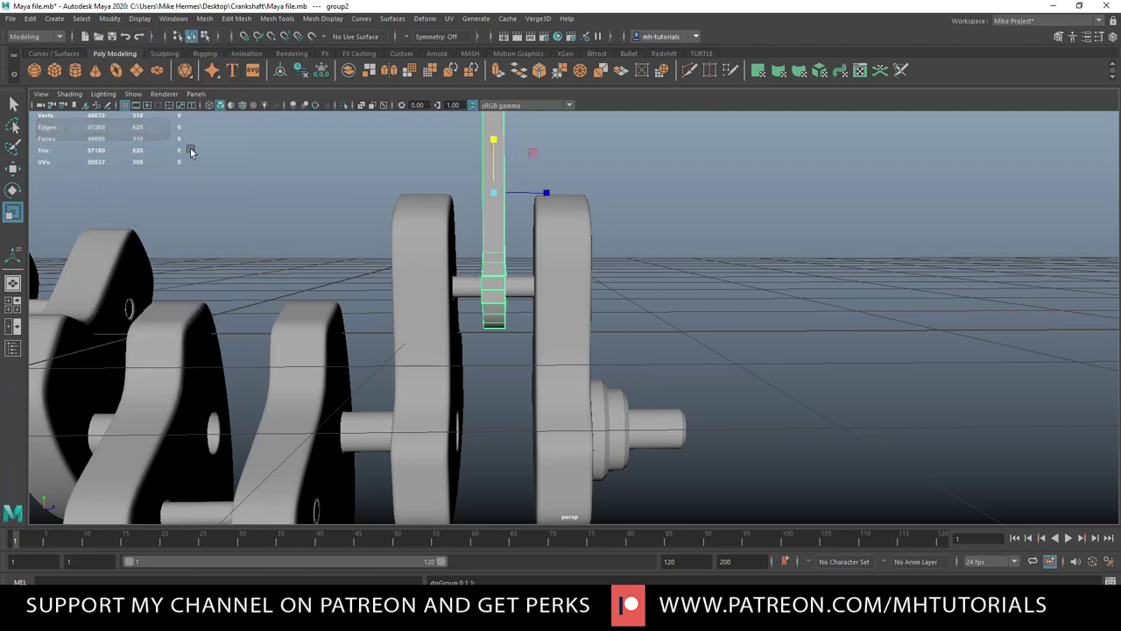
# - Scale the connecting rod group wider along Z to fill more of the gap between the crank webs
pyautogui.moveTo(547, 193); pyautogui.dragTo(596, 201)
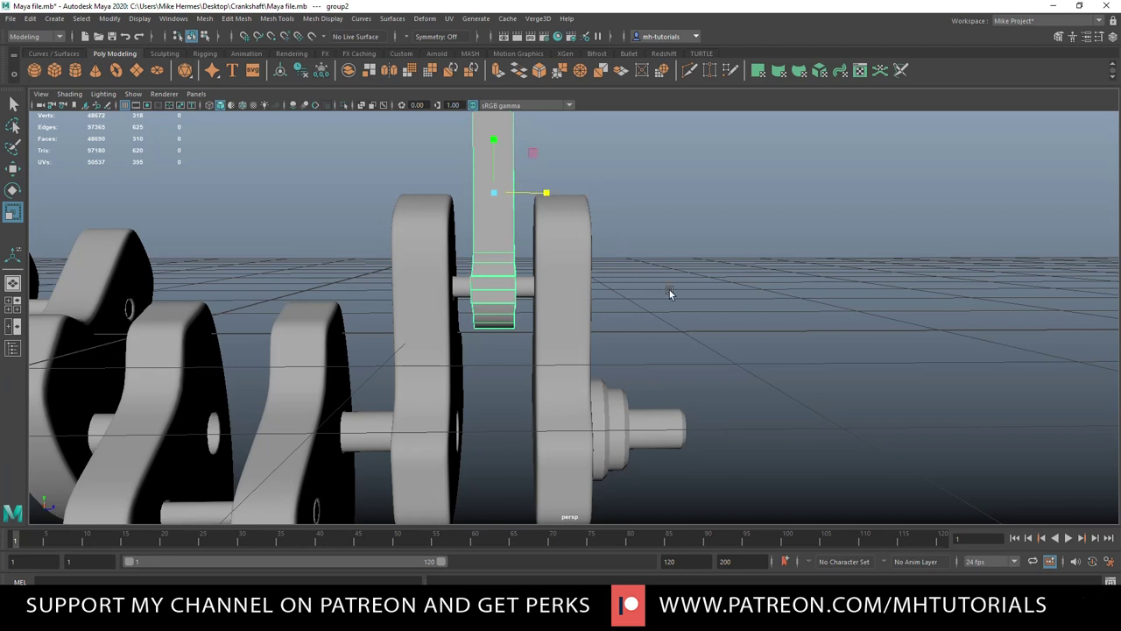
pyautogui.keyDown('alt'); pyautogui.moveTo(782, 357); pyautogui.dragTo(710, 351); pyautogui.keyUp('alt')
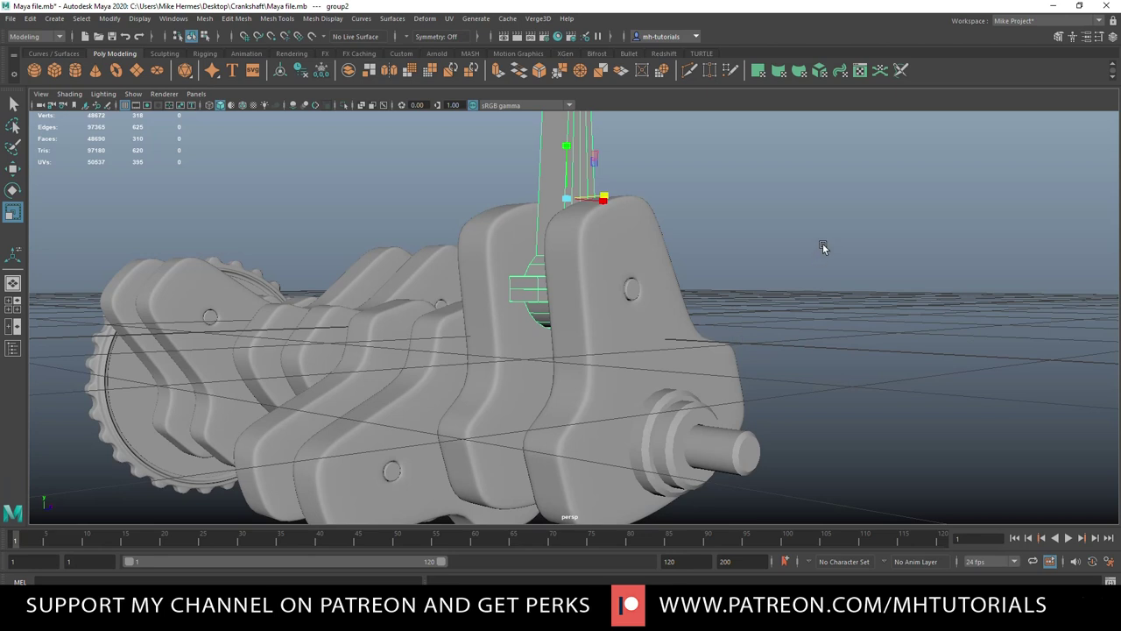
pyautogui.click(823, 243)
pyautogui.scroll(-5, 816, 246)
pyautogui.keyDown('alt'); pyautogui.moveTo(797, 342); pyautogui.dragTo(768, 349); pyautogui.keyUp('alt')
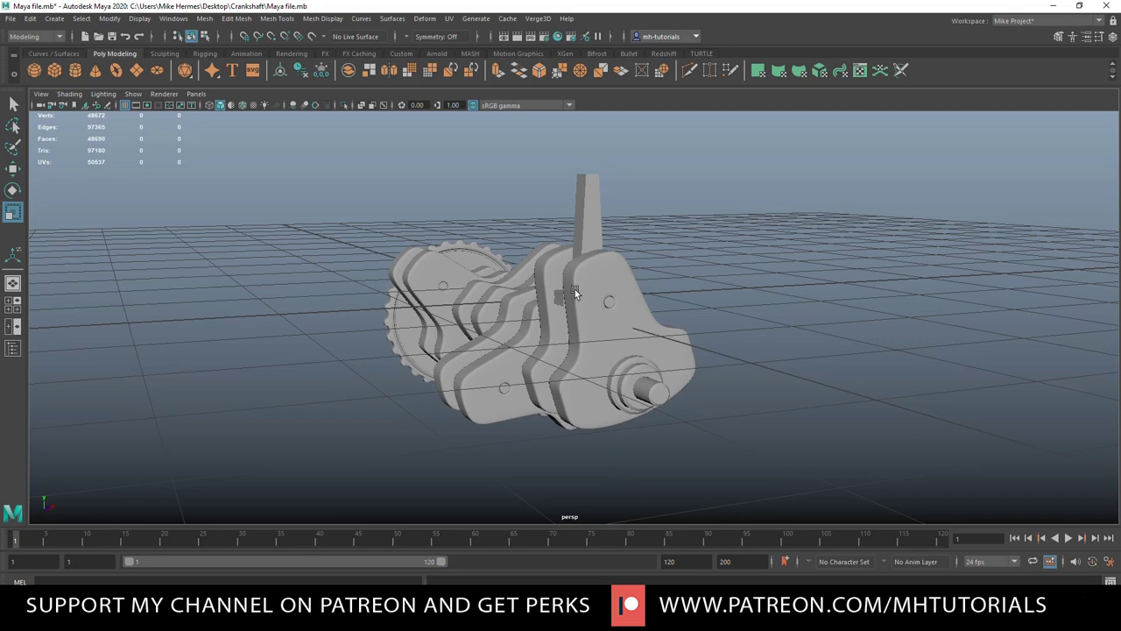
# - Rotate the front pair of crank webs about the crankshaft axis until their pin end points down
pyautogui.click(653, 392)
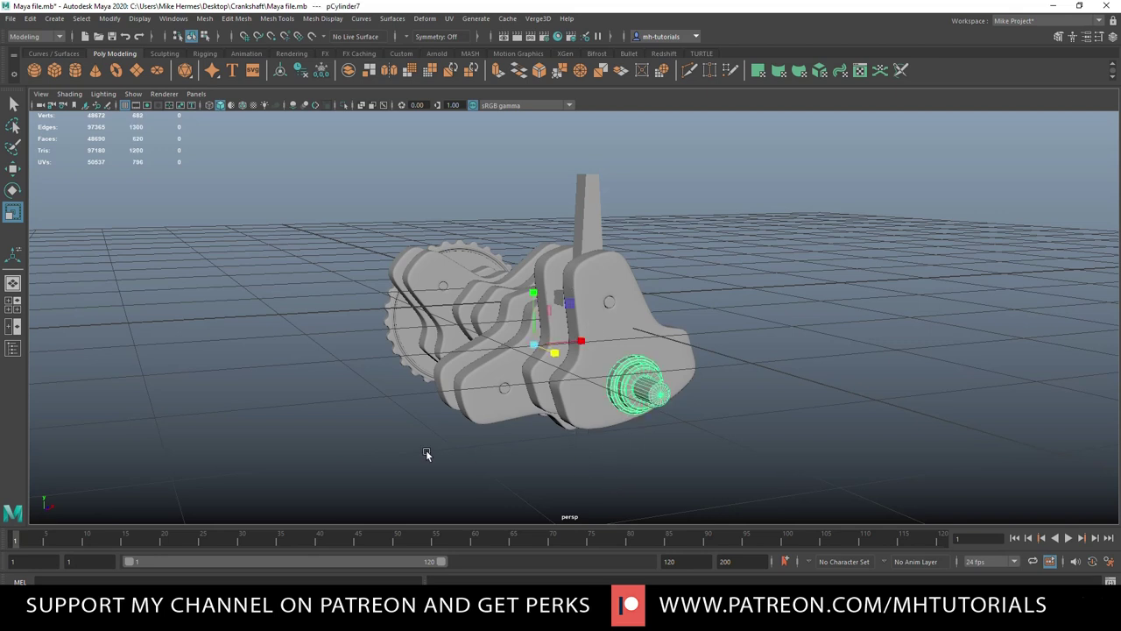
pyautogui.keyDown('alt'); pyautogui.moveTo(424, 441); pyautogui.dragTo(460, 443); pyautogui.keyUp('alt')
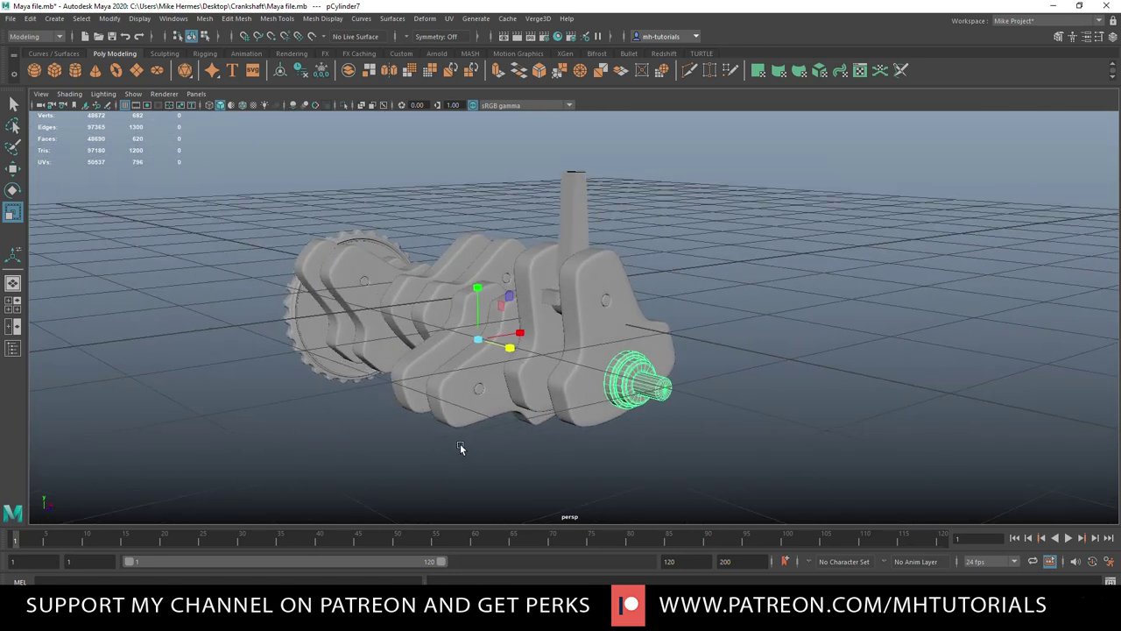
pyautogui.click(588, 277)
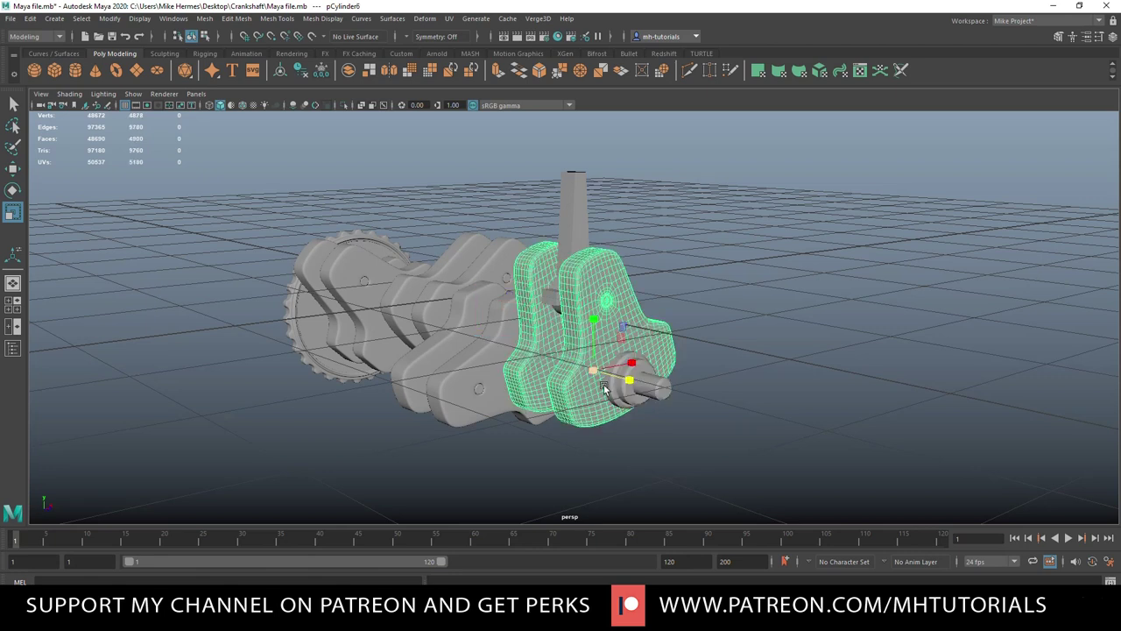
pyautogui.scroll(2, 601, 380)
pyautogui.keyDown('alt'); pyautogui.moveTo(591, 398); pyautogui.dragTo(629, 409); pyautogui.keyUp('alt')
pyautogui.scroll(3, 616, 403)
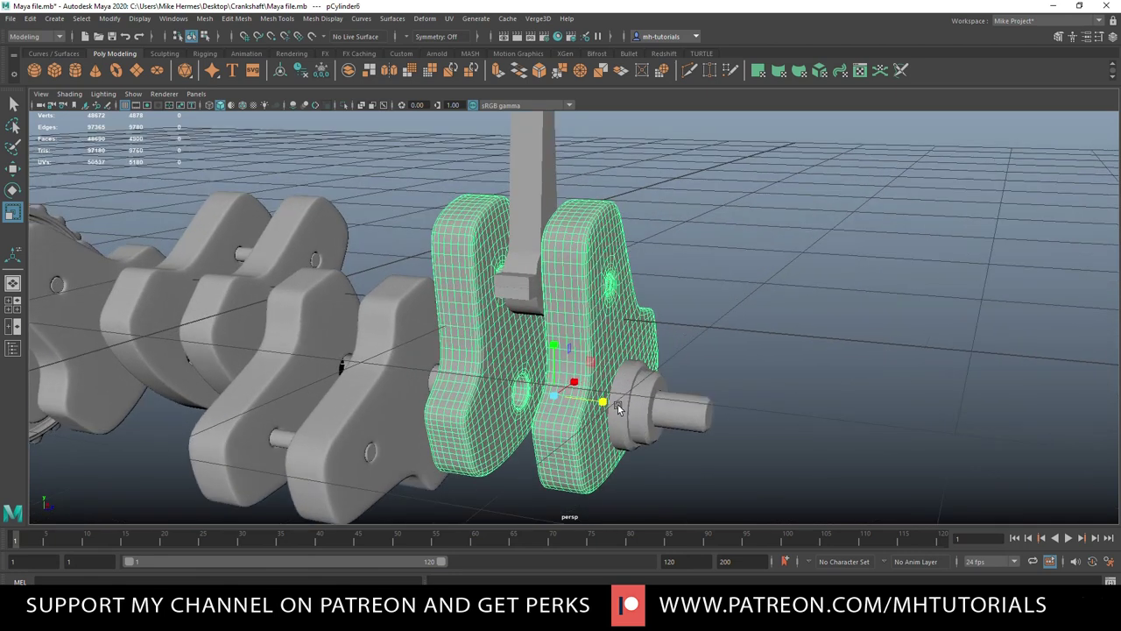
pyautogui.scroll(-5, 617, 407)
pyautogui.keyDown('alt'); pyautogui.moveTo(620, 409); pyautogui.dragTo(583, 416); pyautogui.keyUp('alt')
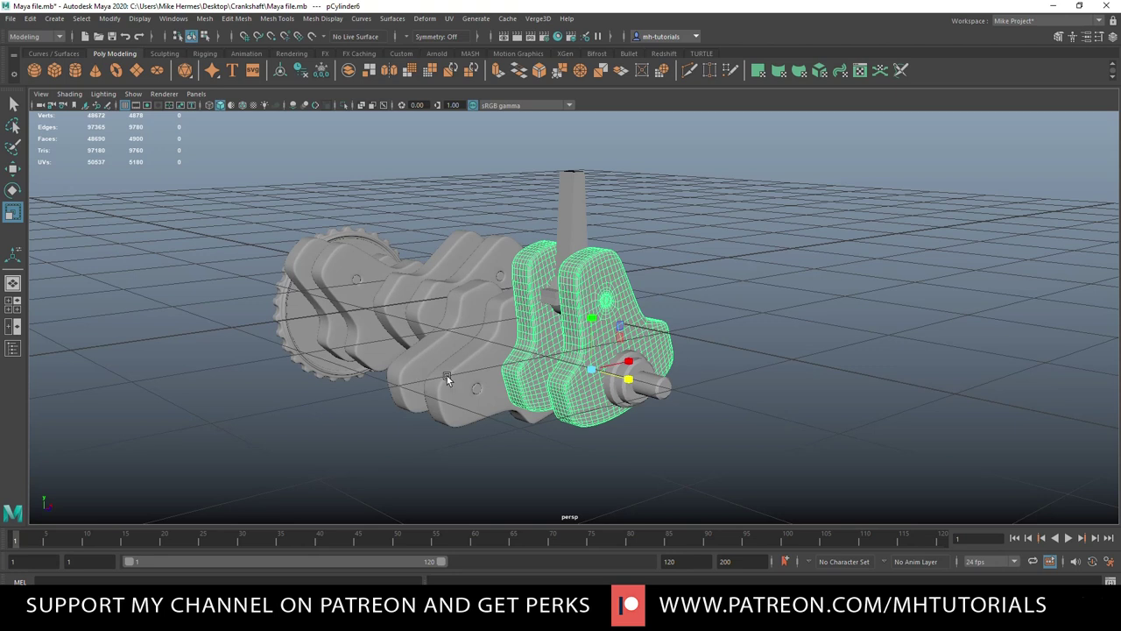
pyautogui.press('e')
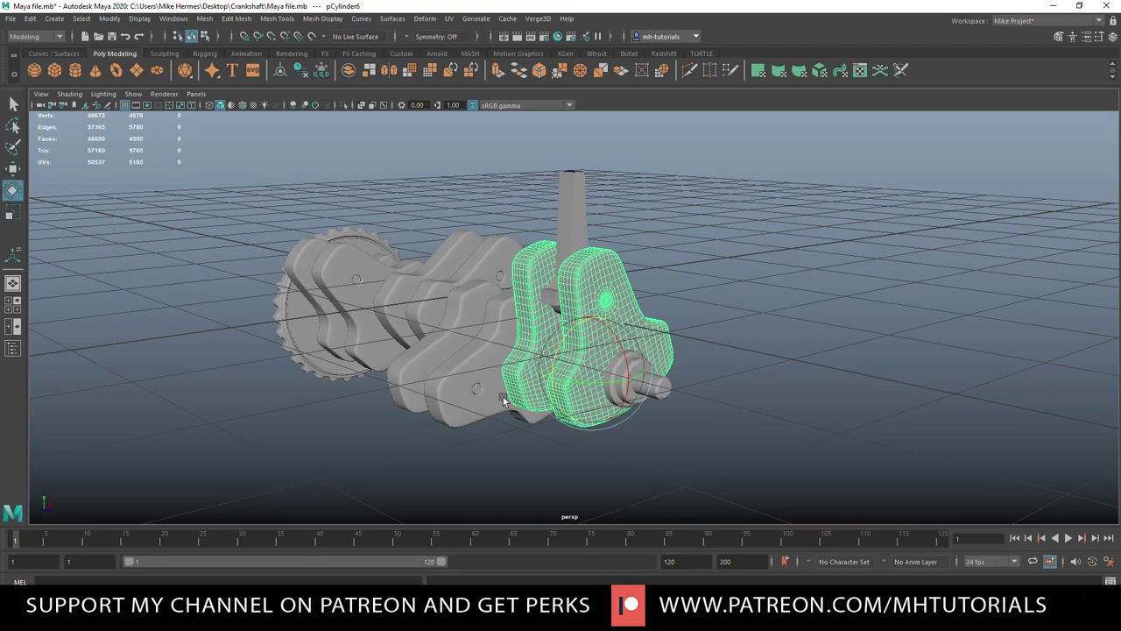
pyautogui.moveTo(558, 352); pyautogui.dragTo(741, 460)
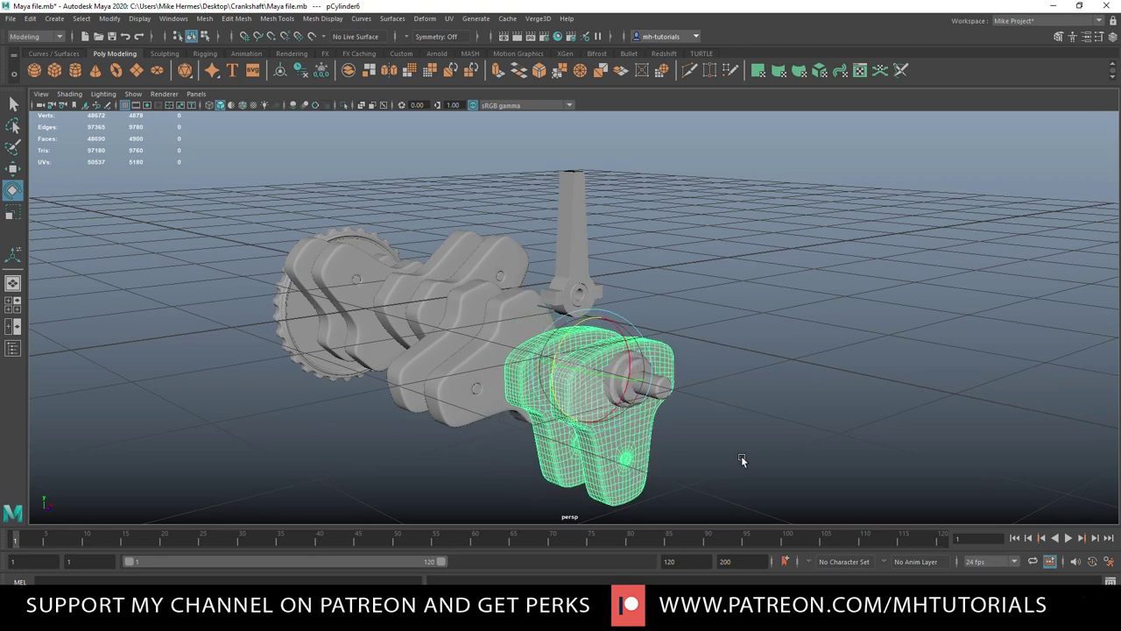
# - Select all connecting rod parts and lower them along Y to the height of the rotated crank pin
pyautogui.keyDown('alt'); pyautogui.moveTo(675, 454); pyautogui.dragTo(715, 456); pyautogui.keyUp('alt')
pyautogui.moveTo(471, 235); pyautogui.dragTo(595, 317)
pyautogui.press('w')
pyautogui.moveTo(540, 270); pyautogui.dragTo(566, 414)
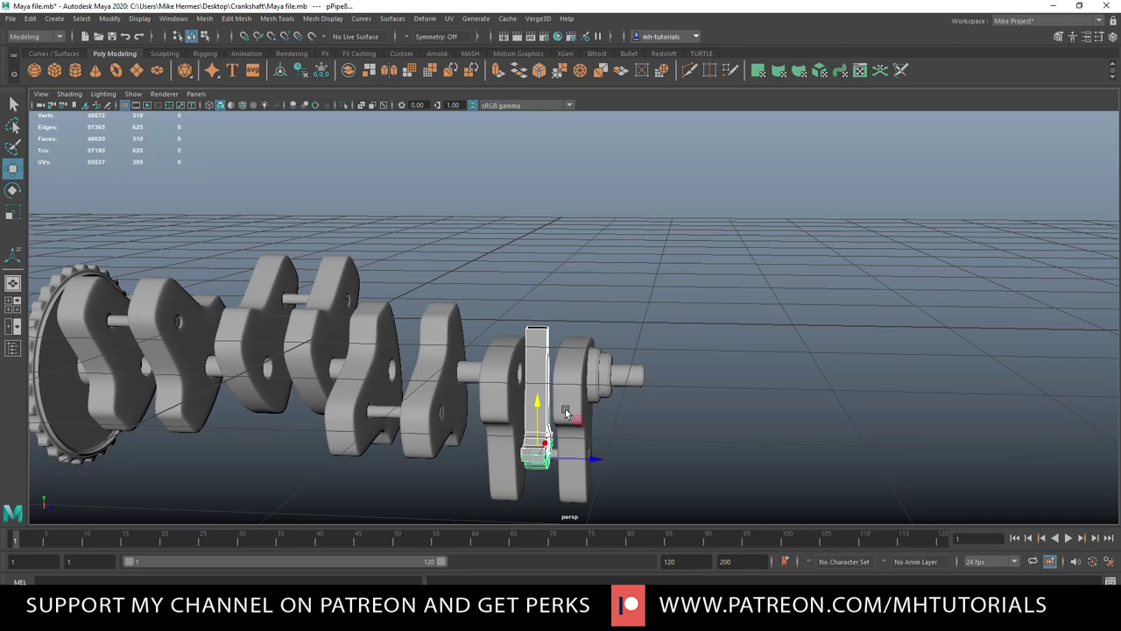
pyautogui.scroll(3, 716, 455)
pyautogui.keyDown('alt'); pyautogui.moveTo(715, 455); pyautogui.dragTo(669, 455); pyautogui.keyUp('alt')
pyautogui.keyDown('alt'); pyautogui.moveTo(668, 456); pyautogui.dragTo(732, 197, button='middle'); pyautogui.keyUp('alt')
pyautogui.scroll(-1, 704, 287)
pyautogui.scroll(1, 675, 339)
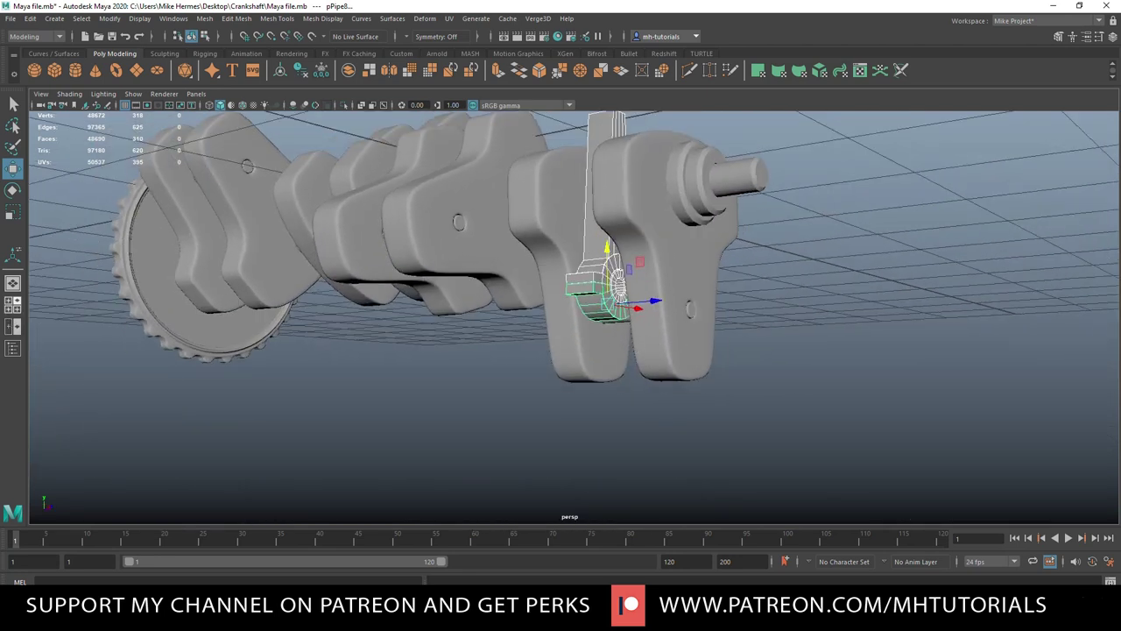
# - Move the connecting rod parts in the front view so the bearing is centered on the rotated crank pin
pyautogui.click(12, 305)
pyautogui.press('space')
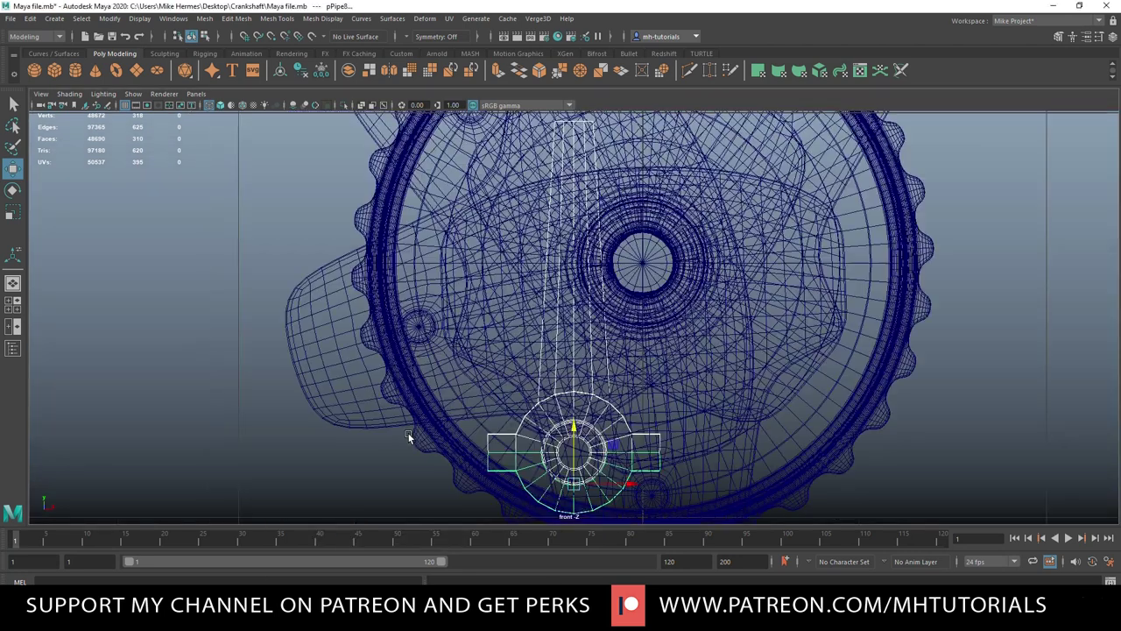
pyautogui.scroll(-9, 604, 486)
pyautogui.scroll(7, 604, 485)
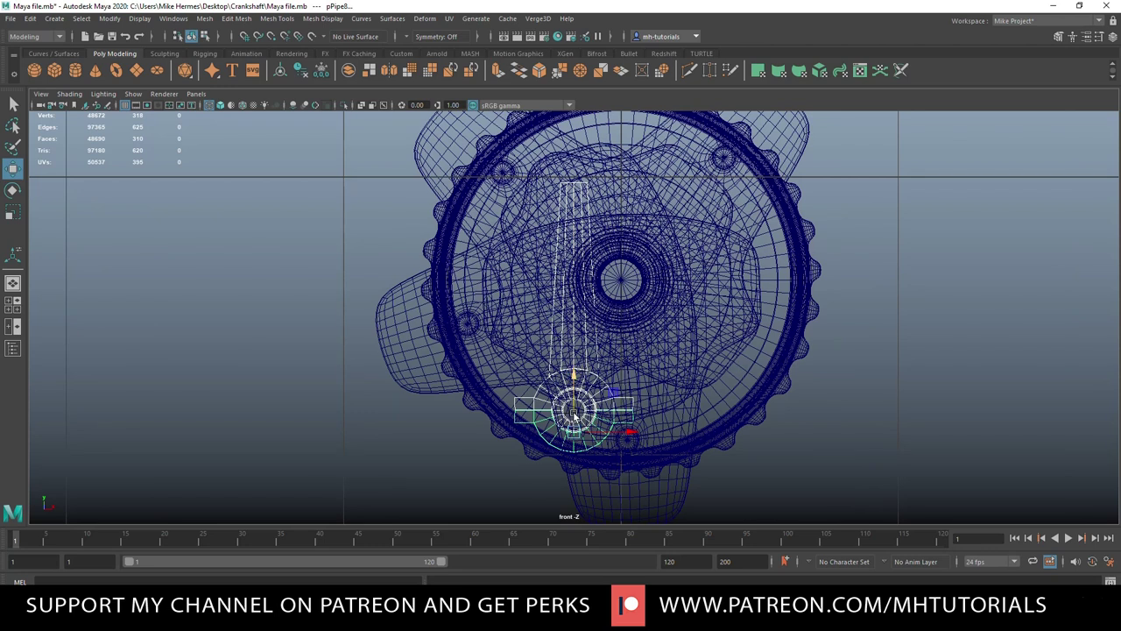
pyautogui.moveTo(576, 412); pyautogui.dragTo(633, 464)
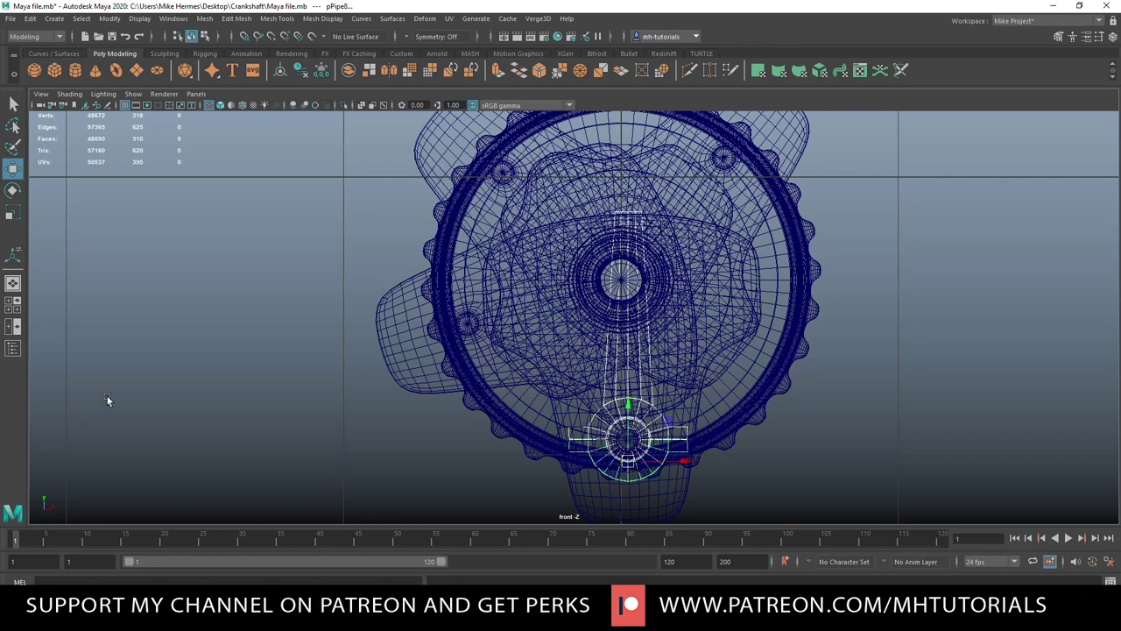
pyautogui.click(18, 307)
pyautogui.press('space')
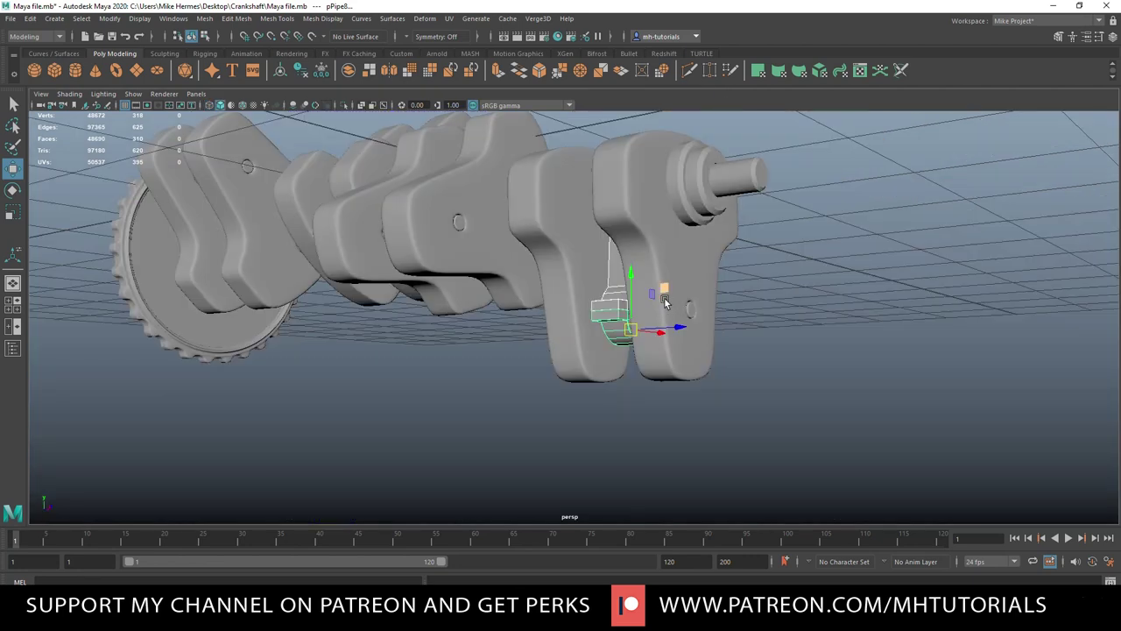
pyautogui.keyDown('alt'); pyautogui.moveTo(603, 361); pyautogui.dragTo(620, 394); pyautogui.keyUp('alt')
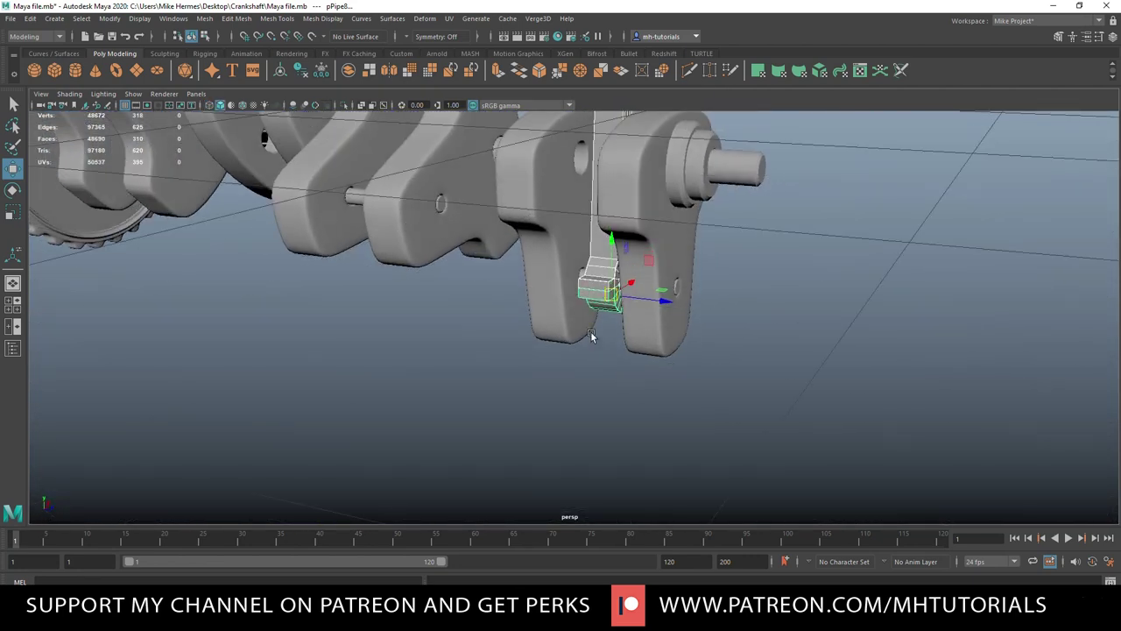
# - Raise the top vertices of the rod shaft along Y so the shaft extends well above the crank webs
pyautogui.keyDown('alt'); pyautogui.moveTo(591, 333); pyautogui.dragTo(586, 506, button='middle'); pyautogui.keyUp('alt')
pyautogui.scroll(3, 602, 382)
pyautogui.moveTo(615, 264); pyautogui.dragTo(573, 264, button='right')
pyautogui.moveTo(538, 211); pyautogui.dragTo(661, 263)
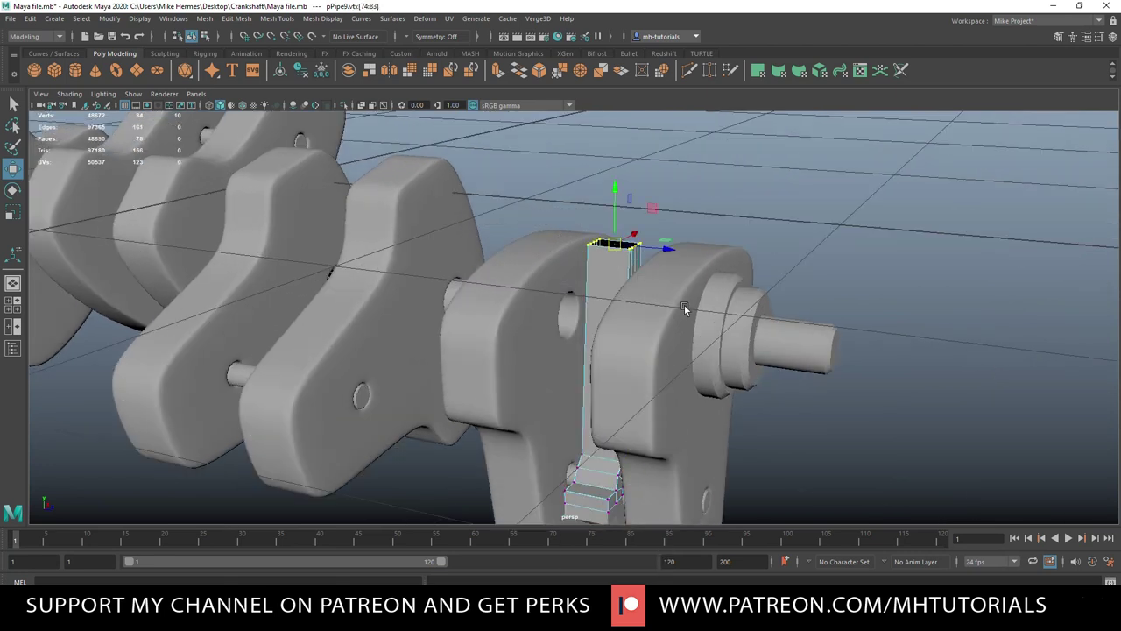
pyautogui.scroll(-4, 696, 324)
pyautogui.keyDown('alt'); pyautogui.moveTo(709, 342); pyautogui.dragTo(649, 400); pyautogui.keyUp('alt')
pyautogui.moveTo(618, 231); pyautogui.dragTo(620, 114)
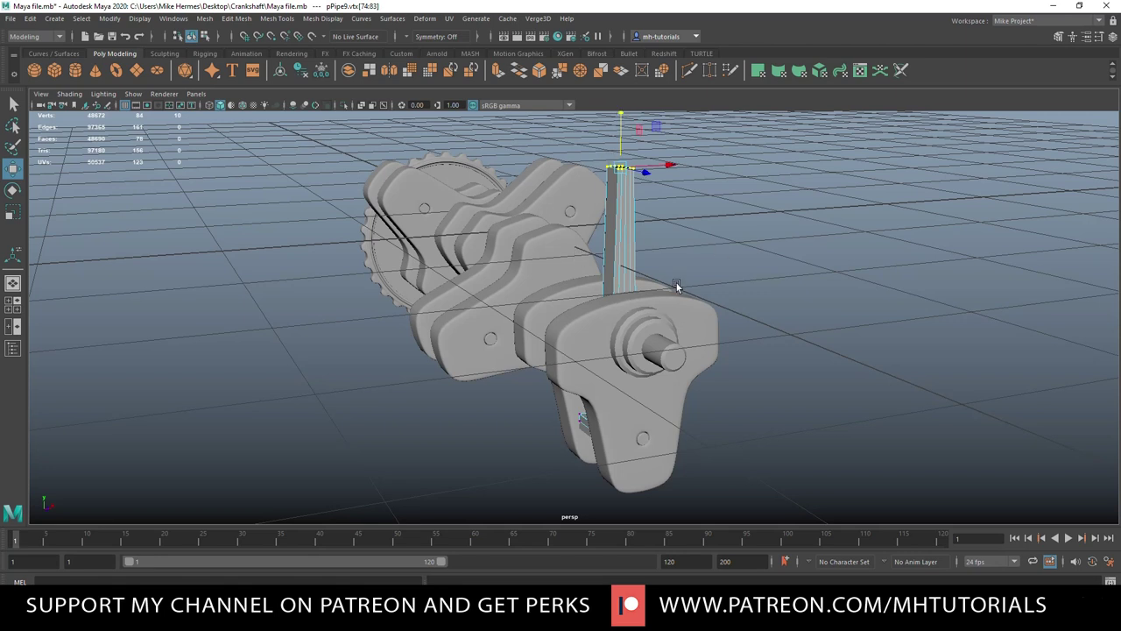
pyautogui.keyDown('alt'); pyautogui.moveTo(722, 320); pyautogui.dragTo(722, 402); pyautogui.keyUp('alt')
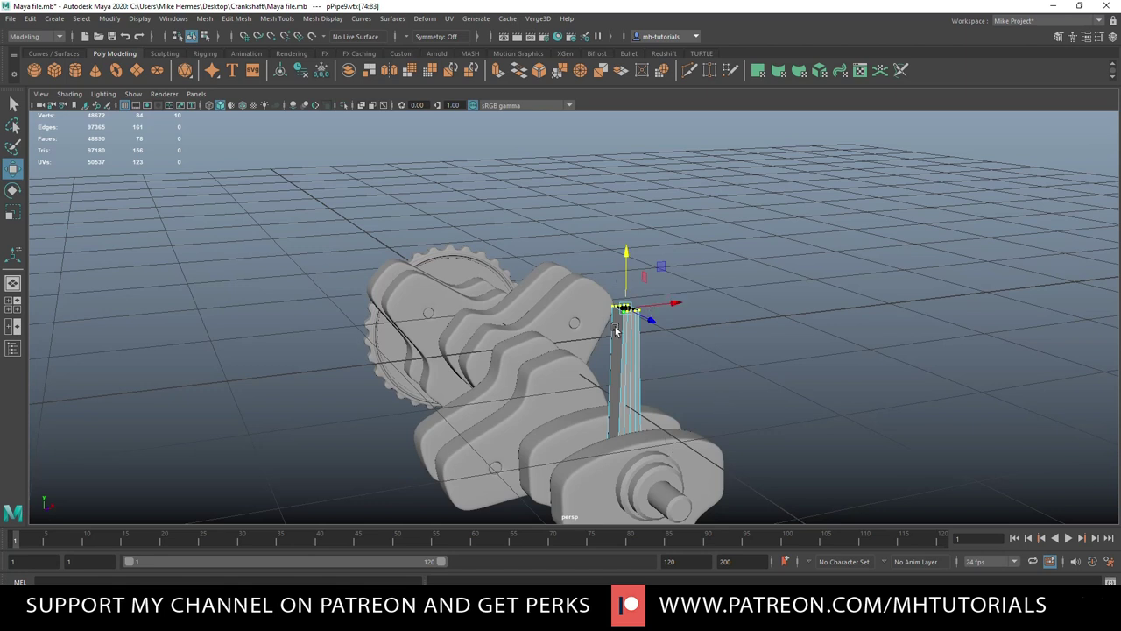
# - Fill the open hole at the upper end of the rod shaft
pyautogui.scroll(2, 714, 336)
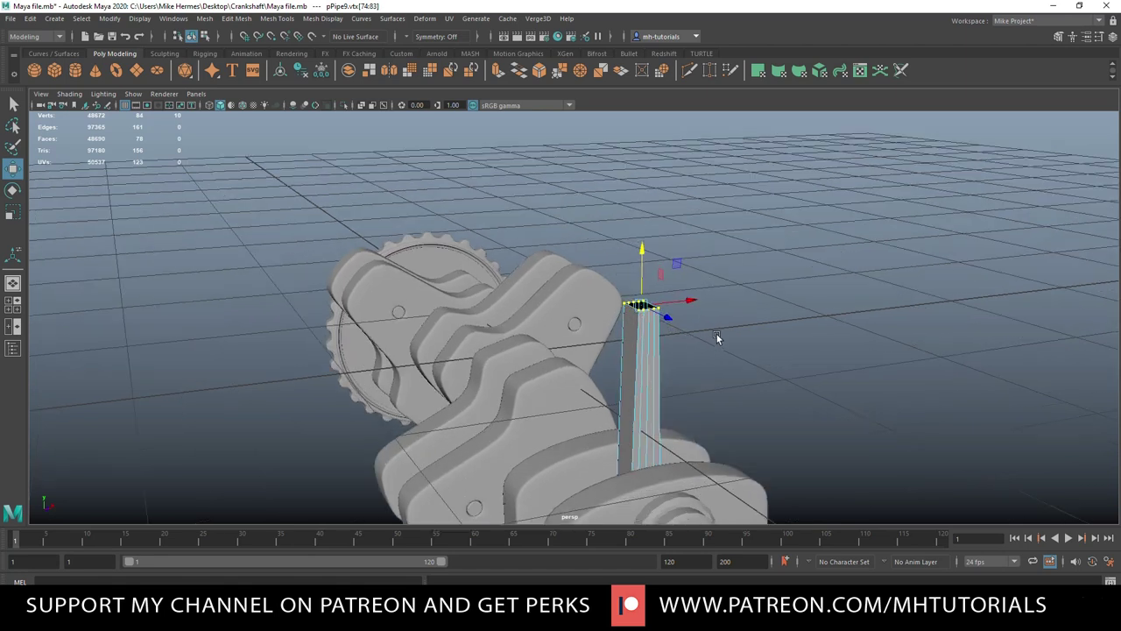
pyautogui.scroll(2, 721, 340)
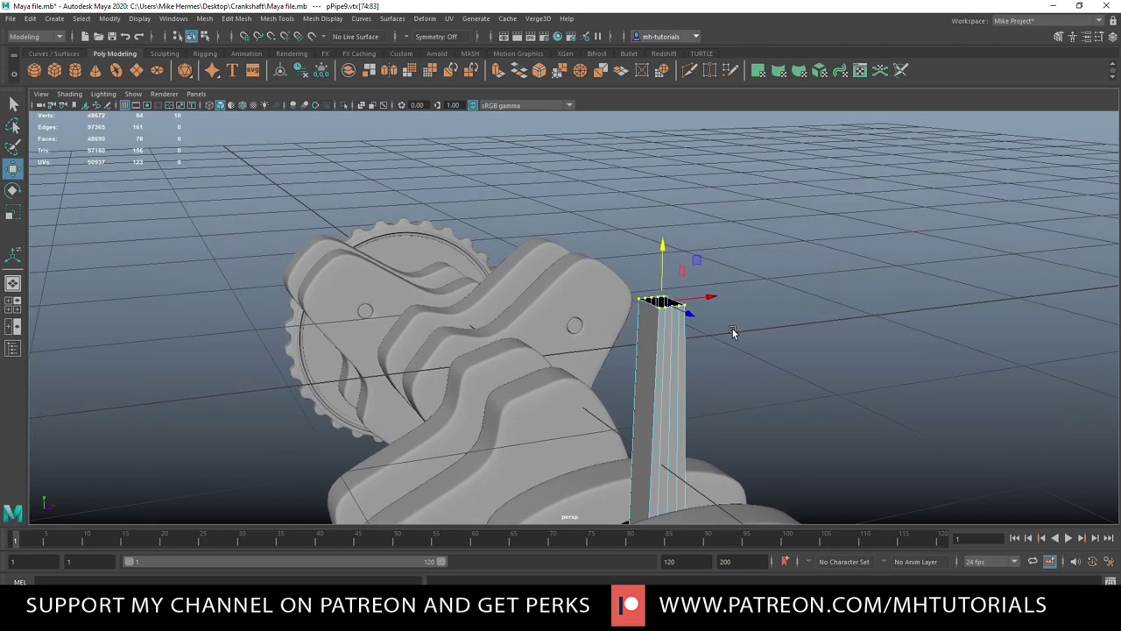
pyautogui.scroll(2, 738, 330)
pyautogui.keyDown('alt'); pyautogui.moveTo(738, 333); pyautogui.dragTo(751, 404); pyautogui.keyUp('alt')
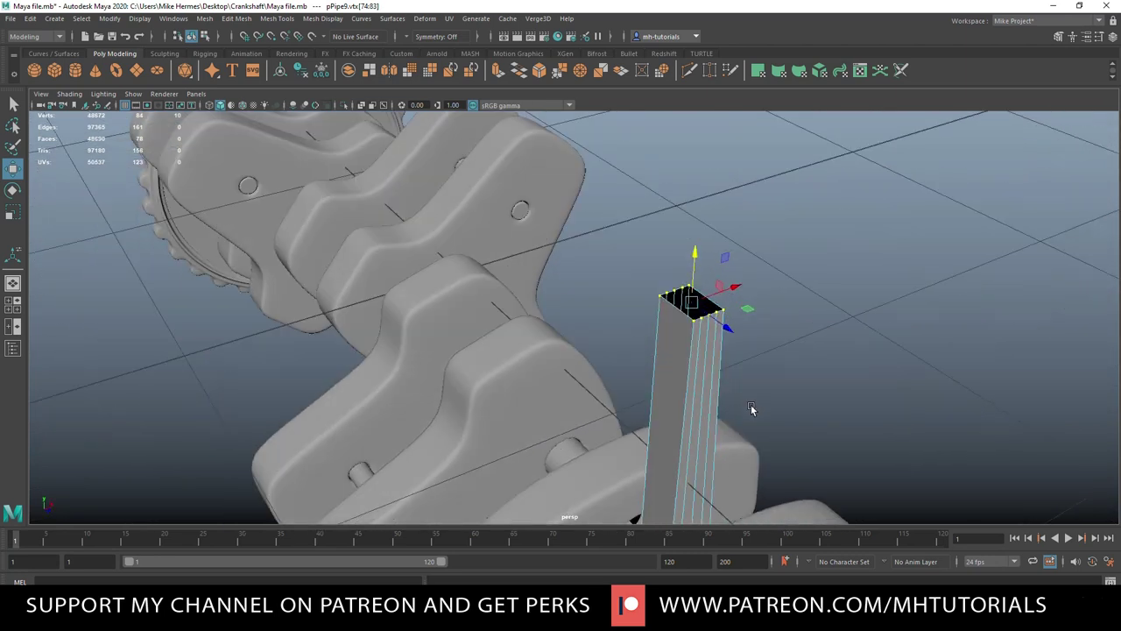
pyautogui.moveTo(672, 302); pyautogui.dragTo(670, 269, button='right')
pyautogui.click(242, 19)
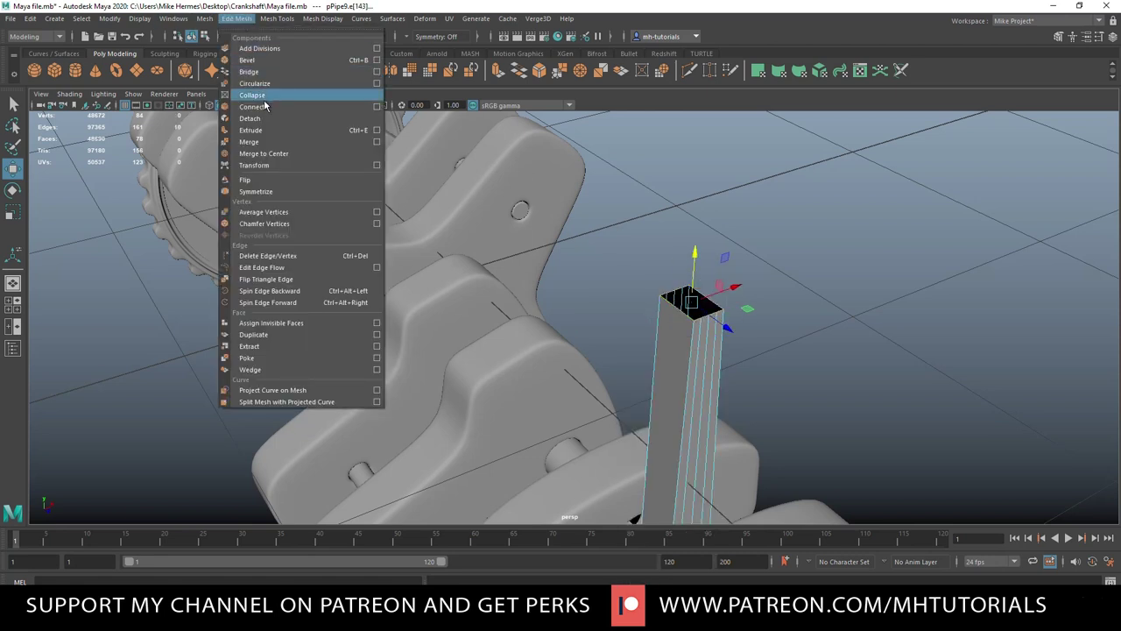
pyautogui.moveTo(202, 20)
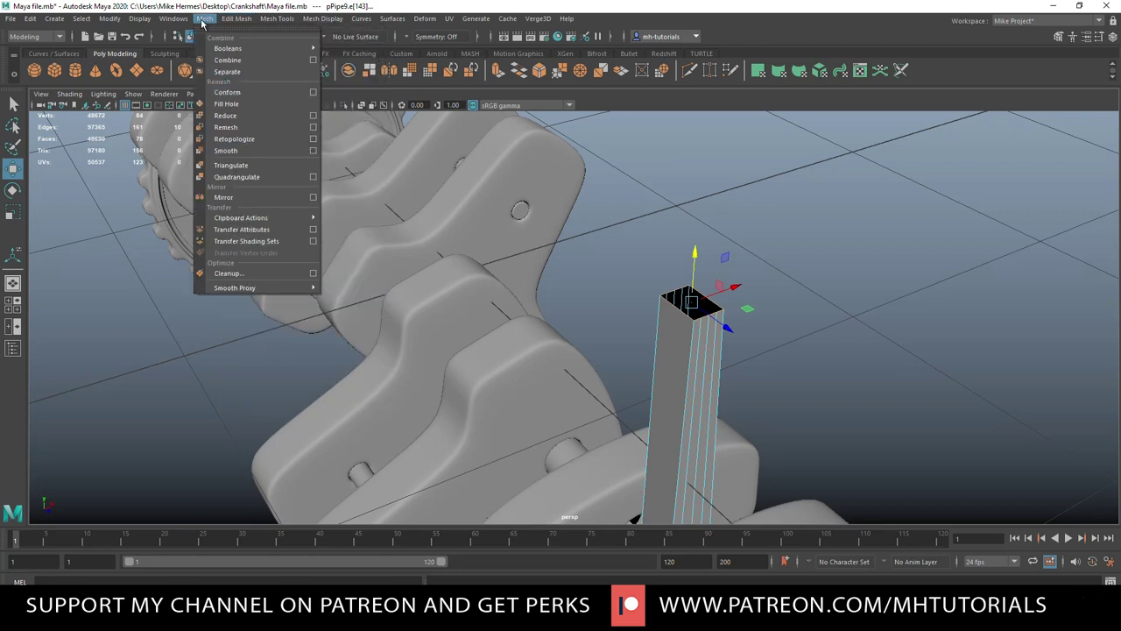
pyautogui.click(240, 104)
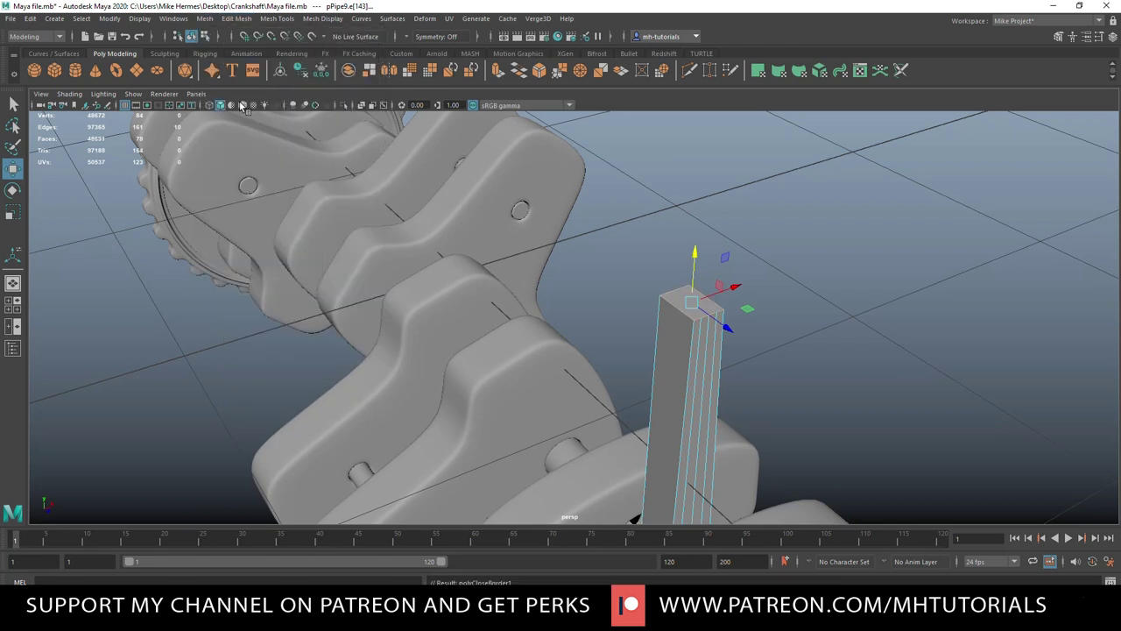
# - Cut three edges across the shaft's top cap with Multi-Cut, connecting the opposite inner vertices of its front and back borders
pyautogui.scroll(3, 756, 374)
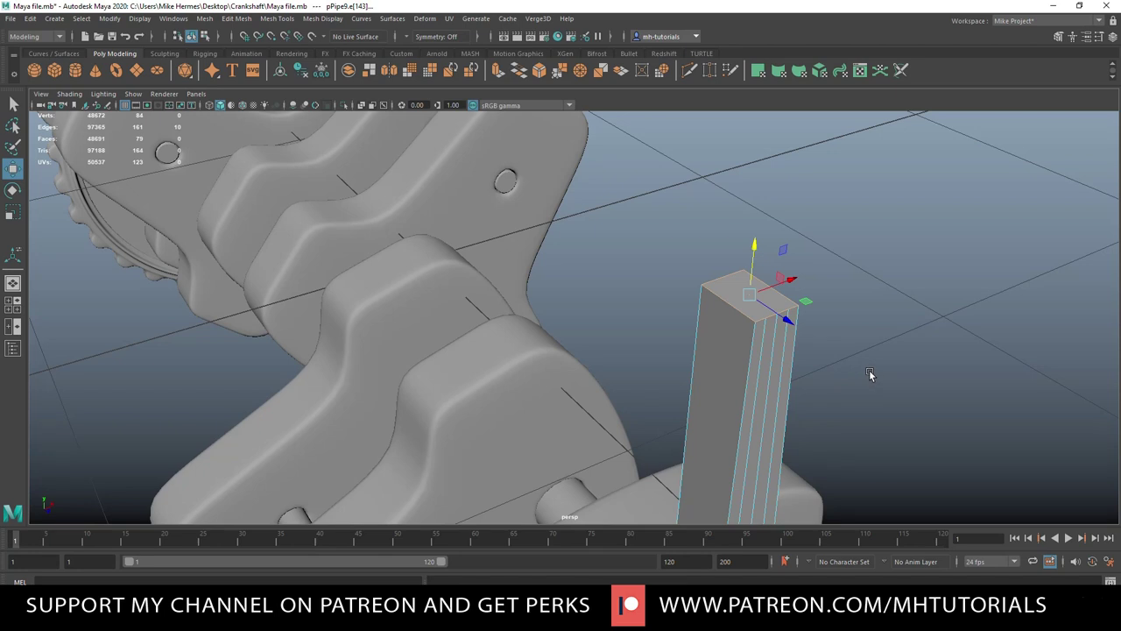
pyautogui.keyDown('alt'); pyautogui.moveTo(869, 372); pyautogui.dragTo(749, 374, button='middle'); pyautogui.keyUp('alt')
pyautogui.keyDown('alt'); pyautogui.moveTo(751, 374); pyautogui.dragTo(784, 386, button='right'); pyautogui.keyUp('alt')
pyautogui.keyDown('alt'); pyautogui.moveTo(793, 386); pyautogui.dragTo(834, 399); pyautogui.keyUp('alt')
pyautogui.hotkey('ctrl', 't')
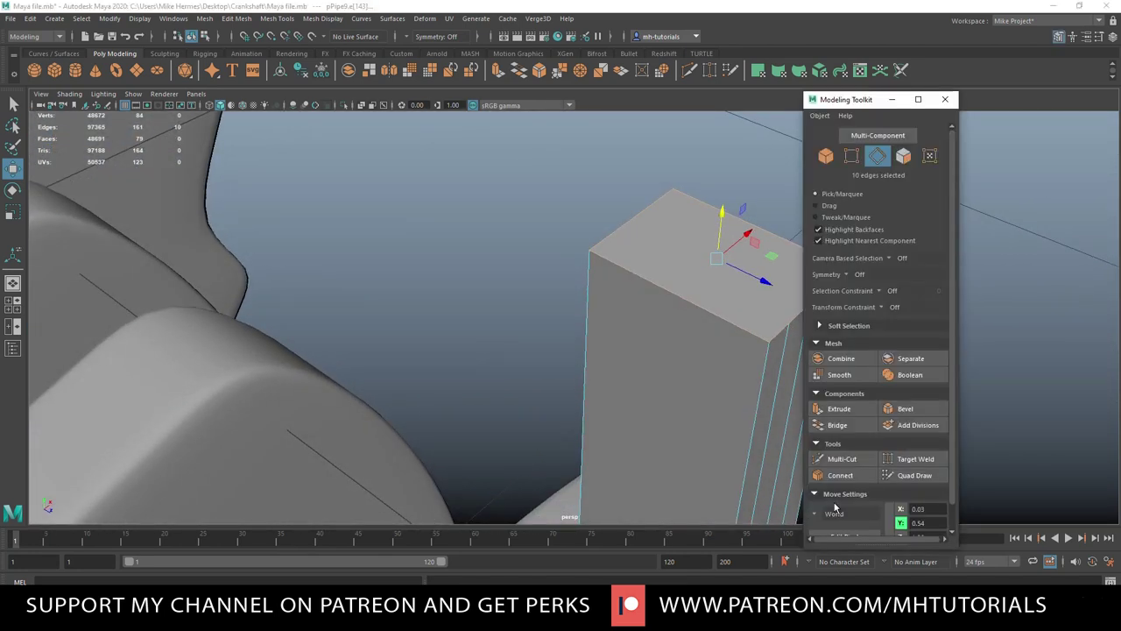
pyautogui.click(842, 459)
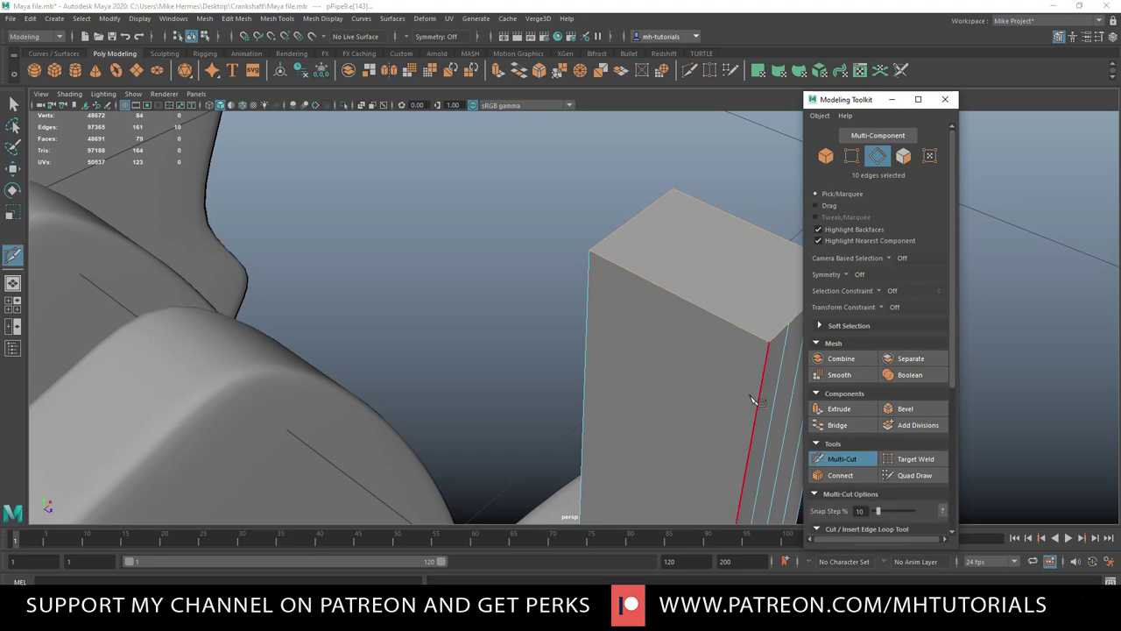
pyautogui.click(590, 250)
pyautogui.press('4')
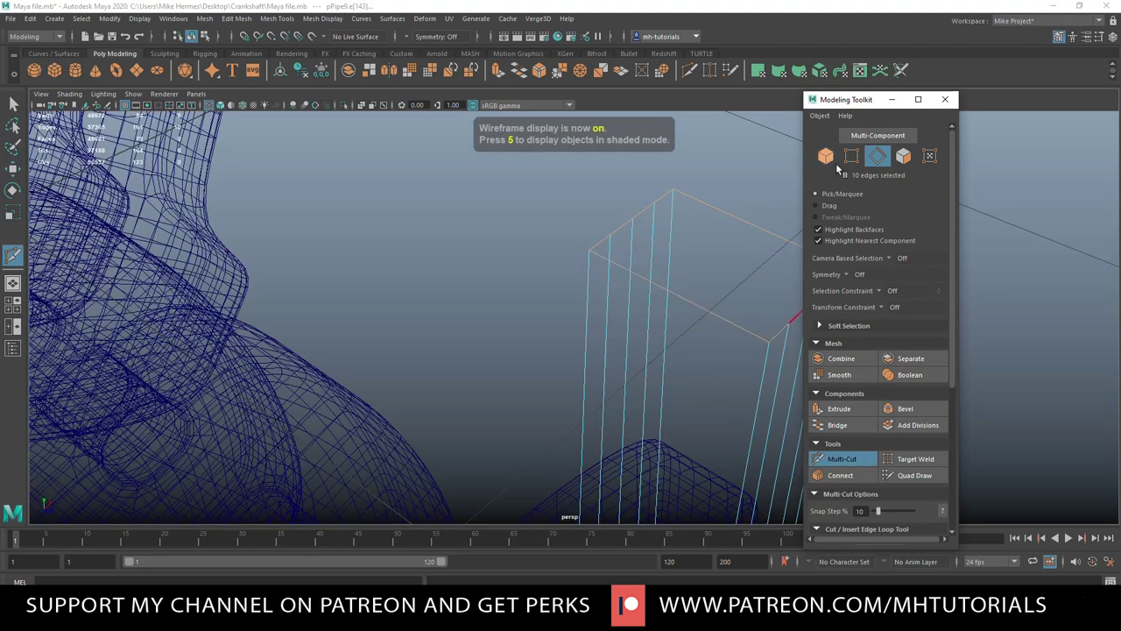
pyautogui.click(891, 99)
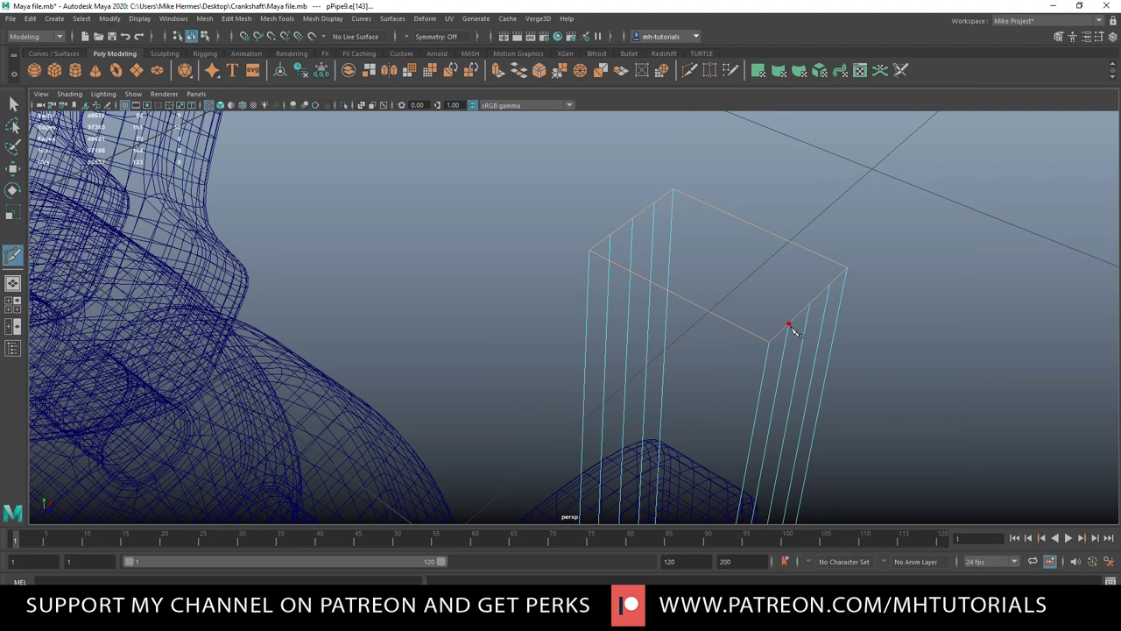
pyautogui.click(767, 318)
pyautogui.click(611, 239)
pyautogui.rightClick(611, 239)
pyautogui.click(810, 304)
pyautogui.rightClick(811, 304)
pyautogui.click(829, 284)
pyautogui.rightClick(656, 205)
pyautogui.press('q')
pyautogui.scroll(-5, 679, 324)
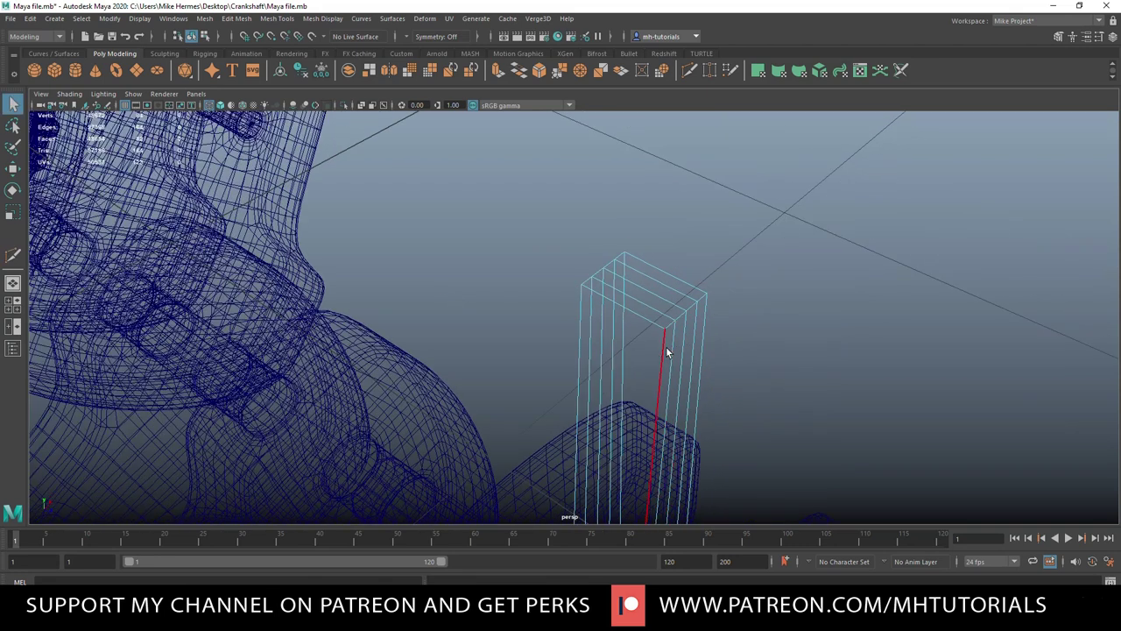
pyautogui.press('5')
# - Select the rod shaft and the lower half cap and move them along Z, clear of the crankshaft's front end
pyautogui.scroll(-7, 733, 330)
pyautogui.moveTo(776, 374)
pyautogui.keyDown('alt'); pyautogui.mouseDown()
pyautogui.moveTo(745, 313)
pyautogui.moveTo(726, 333)
pyautogui.moveTo(864, 300)
pyautogui.moveTo(762, 395)
pyautogui.moveTo(789, 240)
pyautogui.moveTo(776, 333)
pyautogui.moveTo(846, 304)
pyautogui.moveTo(764, 324)
pyautogui.mouseUp(); pyautogui.keyUp('alt')
pyautogui.moveTo(544, 200); pyautogui.dragTo(585, 176, button='right')
pyautogui.keyDown('alt'); pyautogui.moveTo(524, 447); pyautogui.dragTo(517, 474); pyautogui.keyUp('alt')
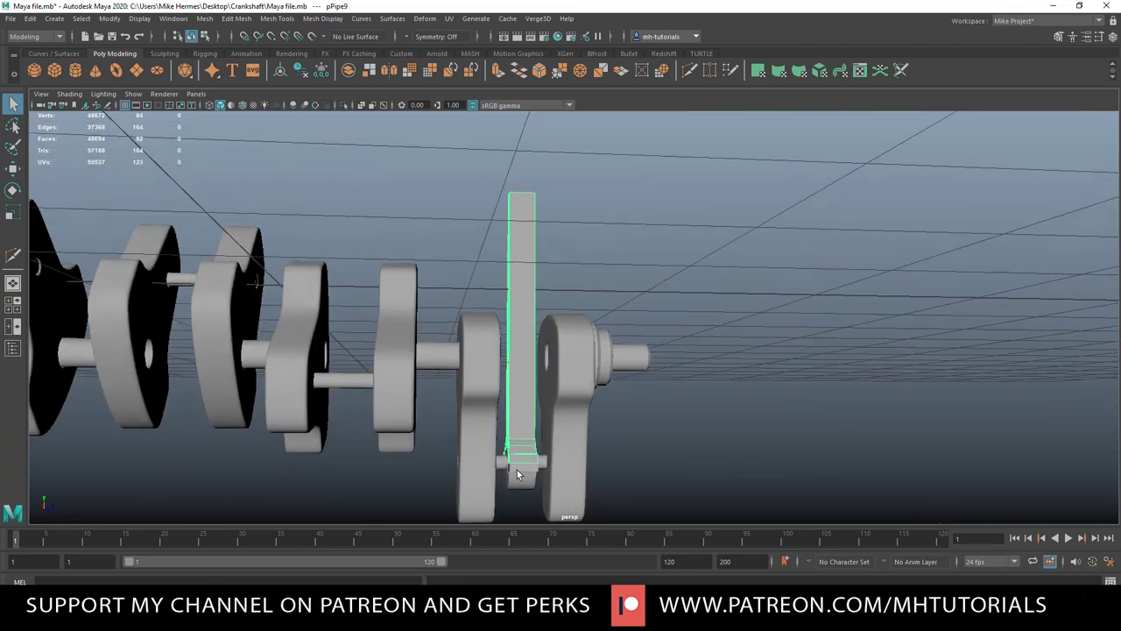
pyautogui.keyDown('shift'); pyautogui.click(518, 483); pyautogui.keyUp('shift')
pyautogui.keyDown('alt'); pyautogui.moveTo(727, 489); pyautogui.dragTo(734, 330, button='middle'); pyautogui.keyUp('alt')
pyautogui.keyDown('alt'); pyautogui.moveTo(663, 368); pyautogui.dragTo(625, 399); pyautogui.keyUp('alt')
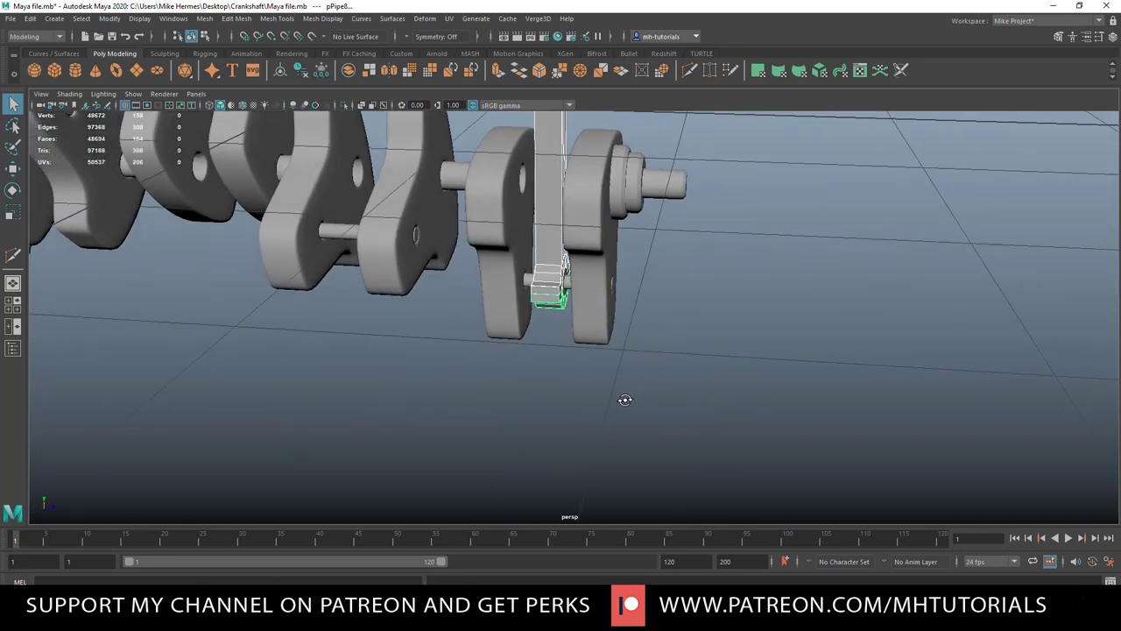
pyautogui.press('w')
pyautogui.moveTo(609, 304); pyautogui.dragTo(826, 321)
# - Extrude the two middle face strips on both the front and back of the rod shaft with a thickness of 0.02
pyautogui.scroll(4, 832, 351)
pyautogui.keyDown('alt'); pyautogui.moveTo(863, 428); pyautogui.dragTo(736, 429); pyautogui.keyUp('alt')
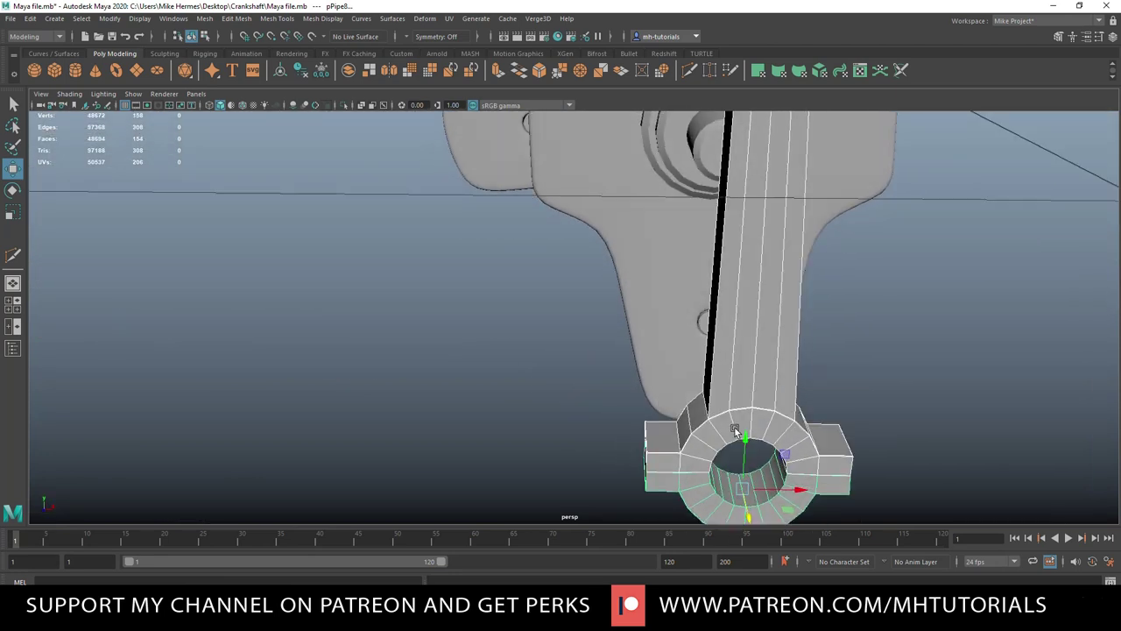
pyautogui.rightClick(758, 292)
pyautogui.moveTo(758, 291); pyautogui.dragTo(754, 330, button='right')
pyautogui.click(751, 329)
pyautogui.keyDown('shift'); pyautogui.click(771, 338); pyautogui.keyUp('shift')
pyautogui.keyDown('alt'); pyautogui.moveTo(589, 369); pyautogui.dragTo(670, 312); pyautogui.keyUp('alt')
pyautogui.keyDown('shift'); pyautogui.click(661, 260); pyautogui.keyUp('shift')
pyautogui.keyDown('shift'); pyautogui.click(653, 262); pyautogui.keyUp('shift')
pyautogui.scroll(-4, 687, 312)
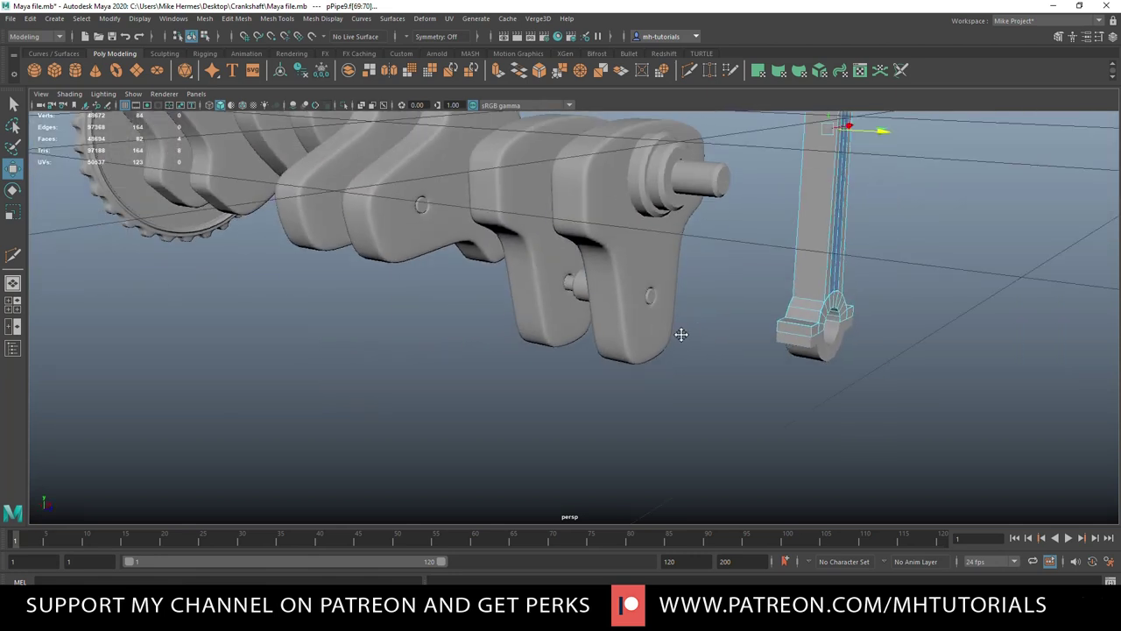
pyautogui.keyDown('alt'); pyautogui.moveTo(681, 332); pyautogui.dragTo(623, 420, button='middle'); pyautogui.keyUp('alt')
pyautogui.hotkey('ctrl', 'e')
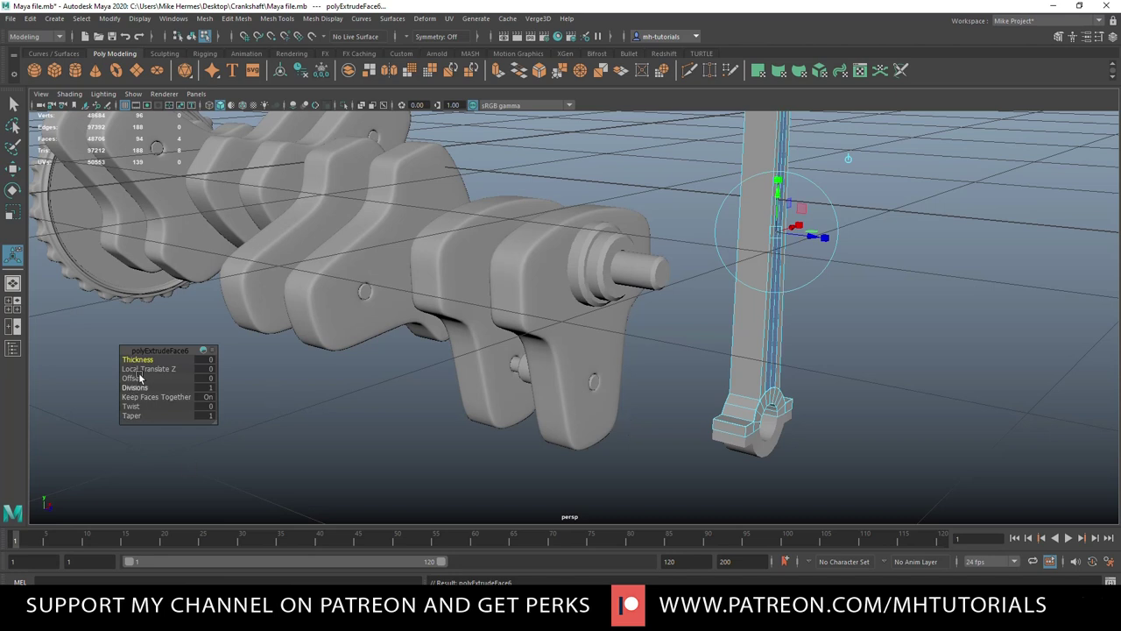
pyautogui.moveTo(141, 360); pyautogui.dragTo(140, 360)
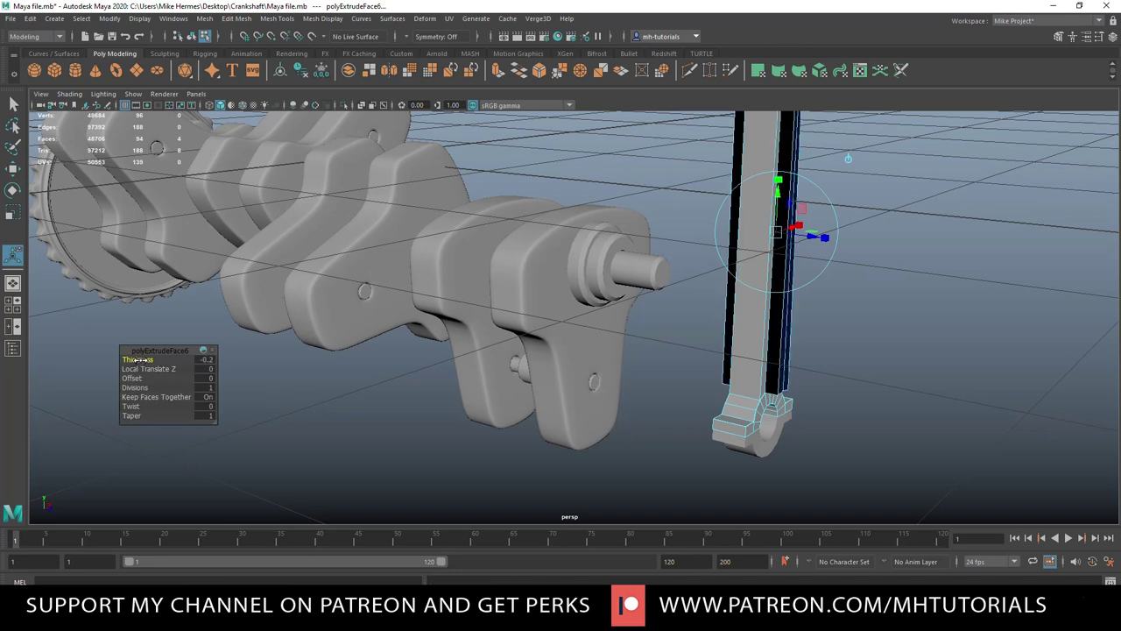
pyautogui.click(209, 361)
pyautogui.press('Return')
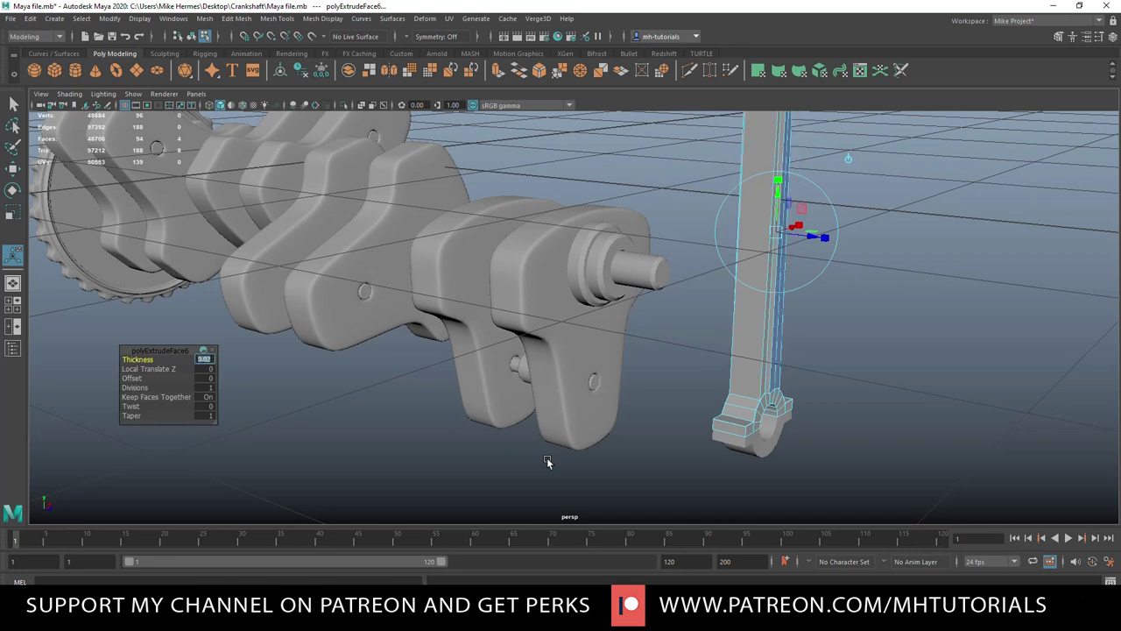
# - Set the offset of the shaft face extrusion to 0.02 and deselect the faces
pyautogui.scroll(3, 820, 505)
pyautogui.keyDown('alt'); pyautogui.moveTo(850, 407); pyautogui.dragTo(827, 401); pyautogui.keyUp('alt')
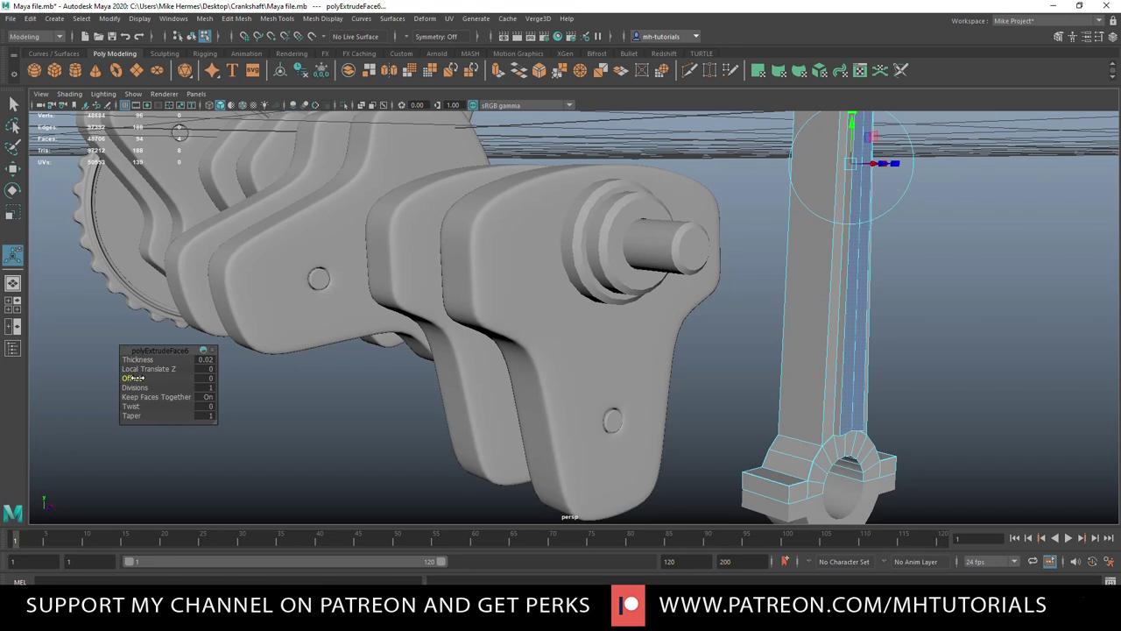
pyautogui.moveTo(137, 378); pyautogui.dragTo(138, 379)
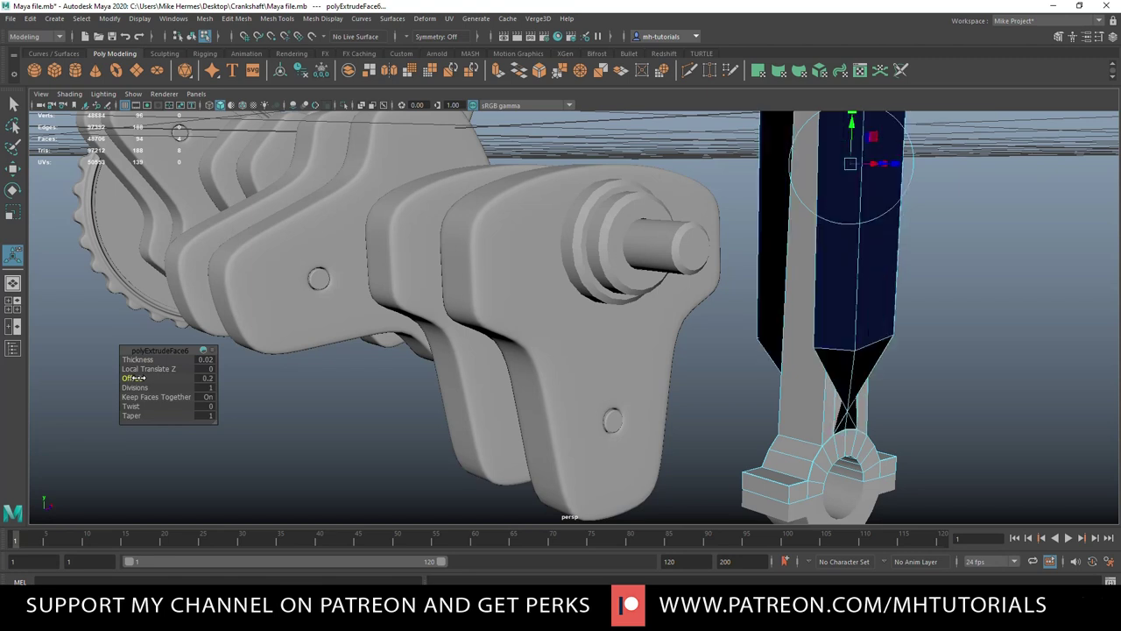
pyautogui.click(206, 378)
pyautogui.write('0.02')
pyautogui.press('Return')
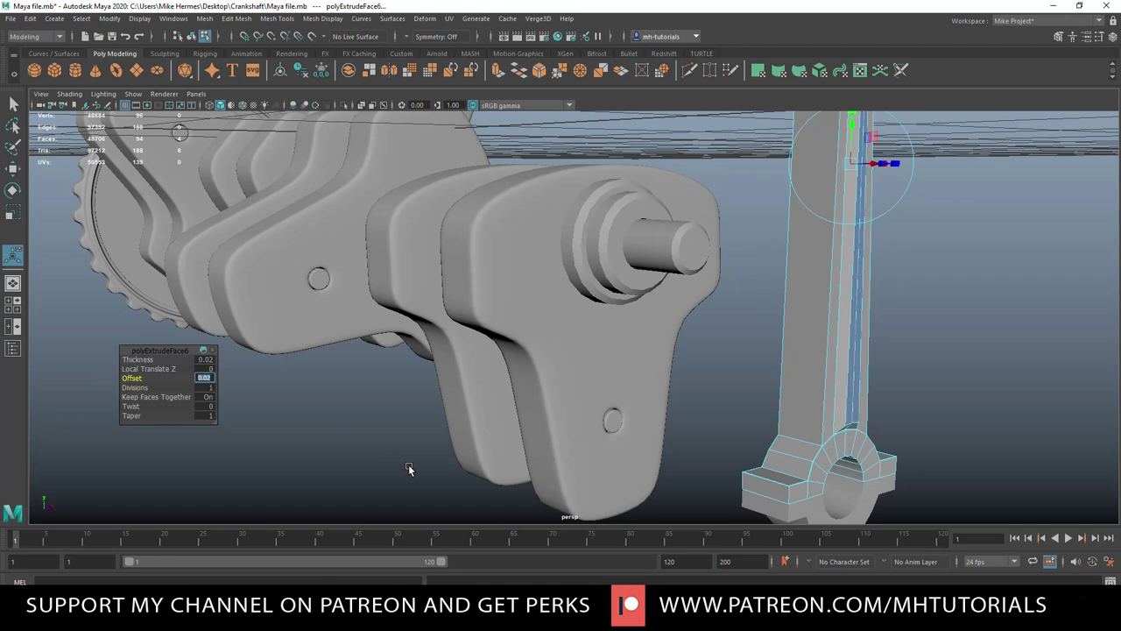
pyautogui.scroll(-5, 886, 381)
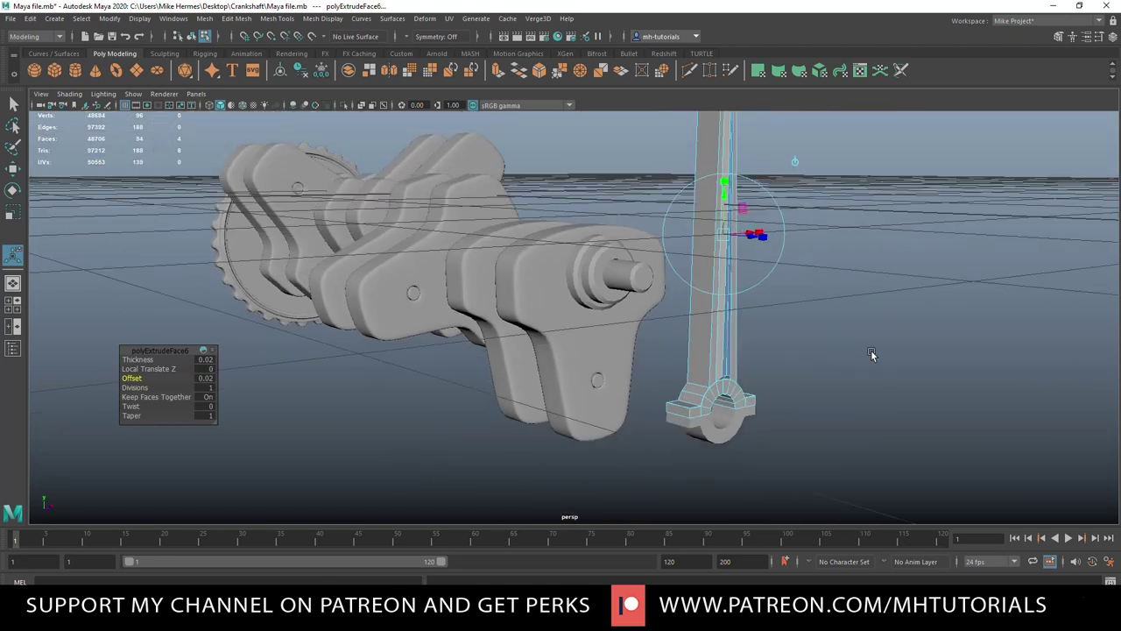
pyautogui.click(872, 353)
# - Preview the rod shaft in smooth mesh display, examine its lower end, and return to the unsmoothed display
pyautogui.scroll(3, 872, 352)
pyautogui.keyDown('alt'); pyautogui.moveTo(872, 352); pyautogui.dragTo(846, 368); pyautogui.keyUp('alt')
pyautogui.moveTo(709, 311); pyautogui.dragTo(763, 298, button='right')
pyautogui.keyDown('alt'); pyautogui.moveTo(758, 373); pyautogui.dragTo(798, 370); pyautogui.keyUp('alt')
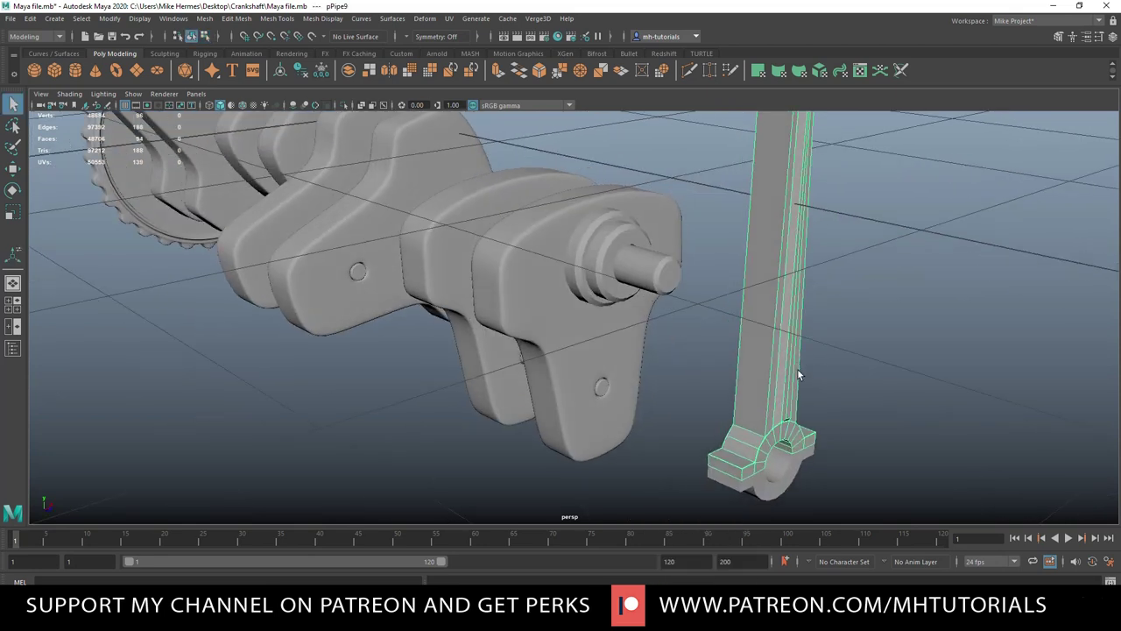
pyautogui.press('3')
pyautogui.keyDown('alt'); pyautogui.moveTo(884, 404); pyautogui.dragTo(863, 375); pyautogui.keyUp('alt')
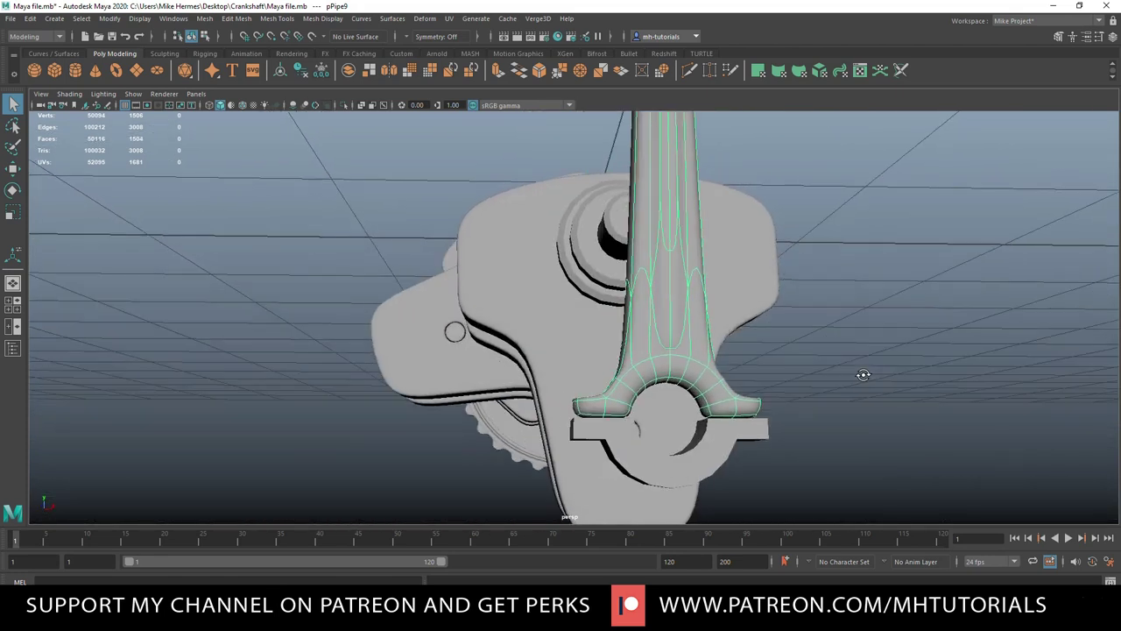
pyautogui.press('1')
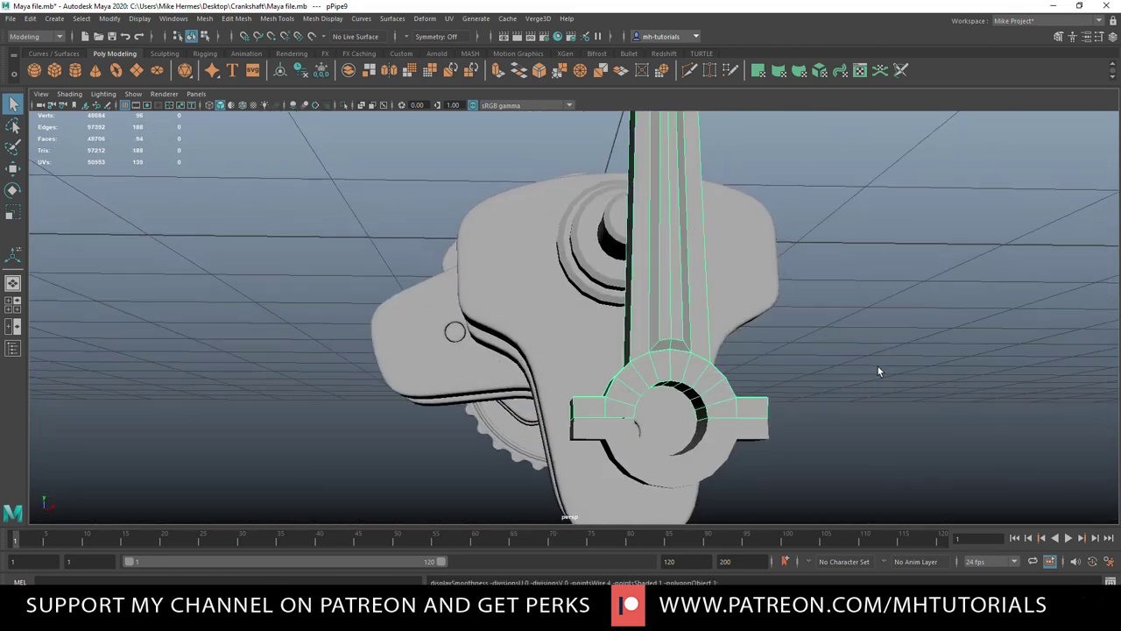
# - Select the rod shaft together with the lower half cap
pyautogui.keyDown('alt'); pyautogui.moveTo(824, 360); pyautogui.dragTo(789, 302, button='right'); pyautogui.keyUp('alt')
pyautogui.keyDown('alt'); pyautogui.moveTo(789, 301); pyautogui.dragTo(792, 355, button='middle'); pyautogui.keyUp('alt')
pyautogui.keyDown('alt'); pyautogui.moveTo(792, 354); pyautogui.dragTo(737, 368); pyautogui.keyUp('alt')
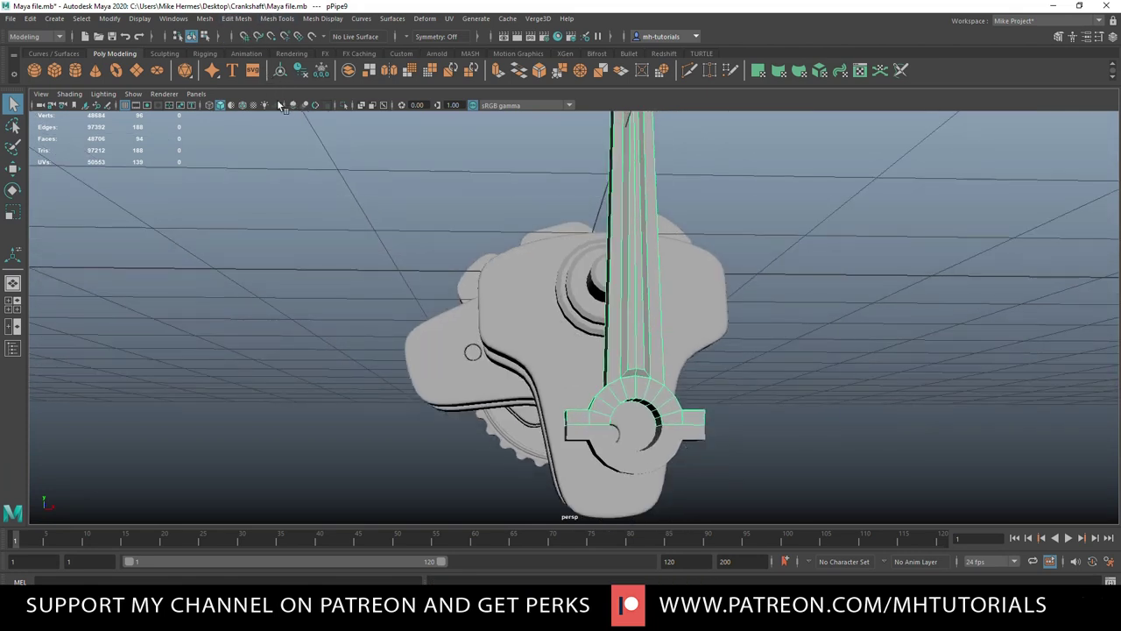
pyautogui.click(630, 468)
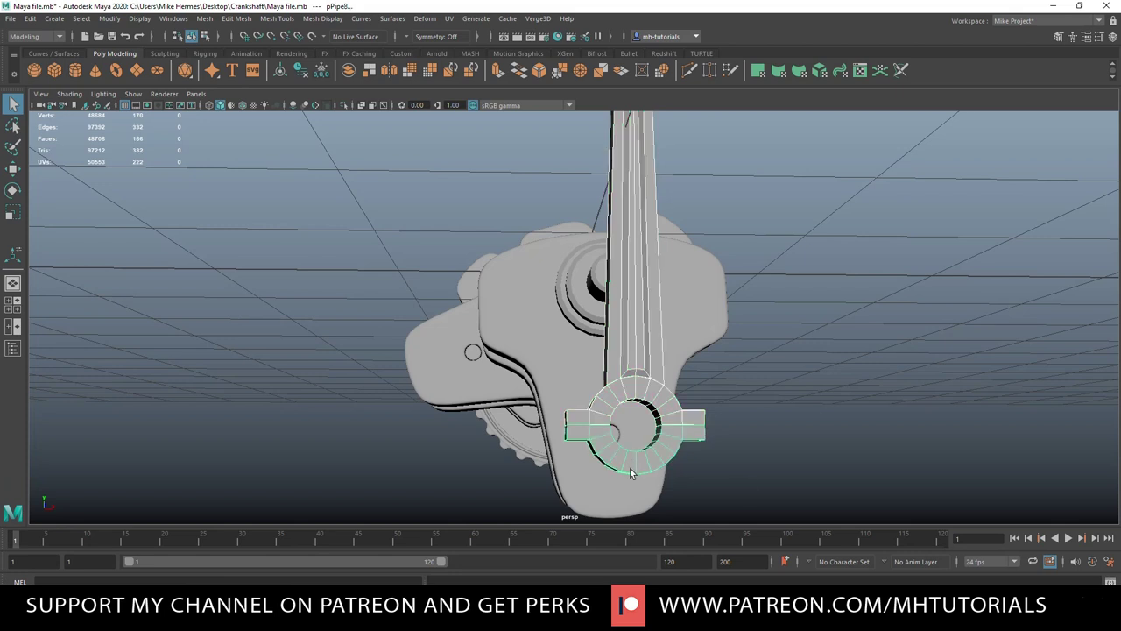
# - Combine the selected connecting rod and bearing cap parts into a single mesh
pyautogui.click(204, 19)
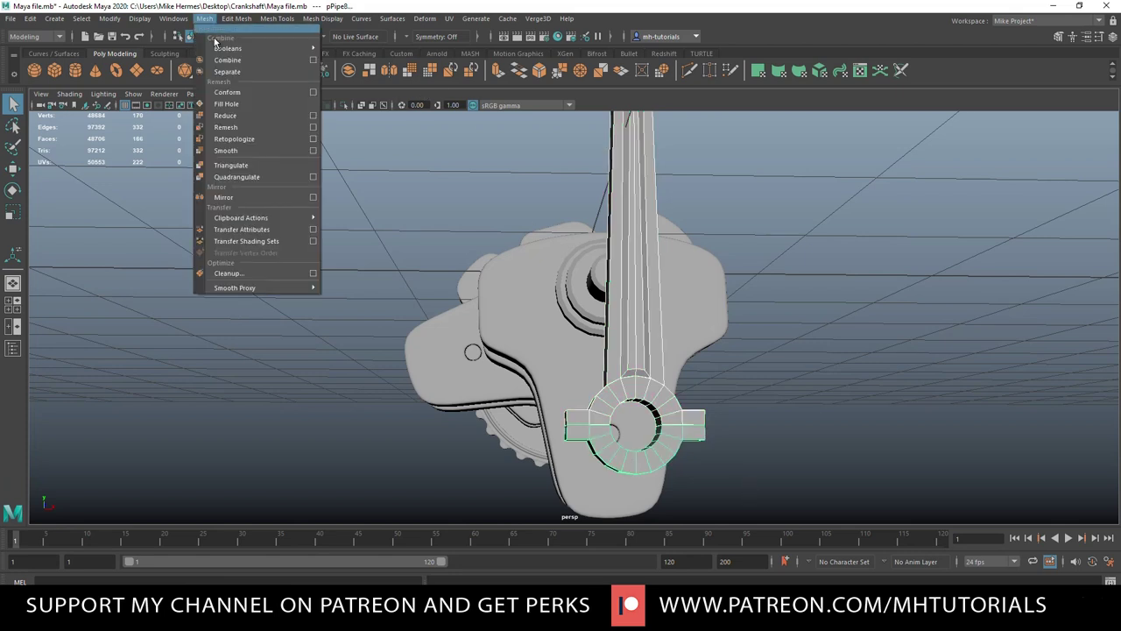
pyautogui.click(250, 58)
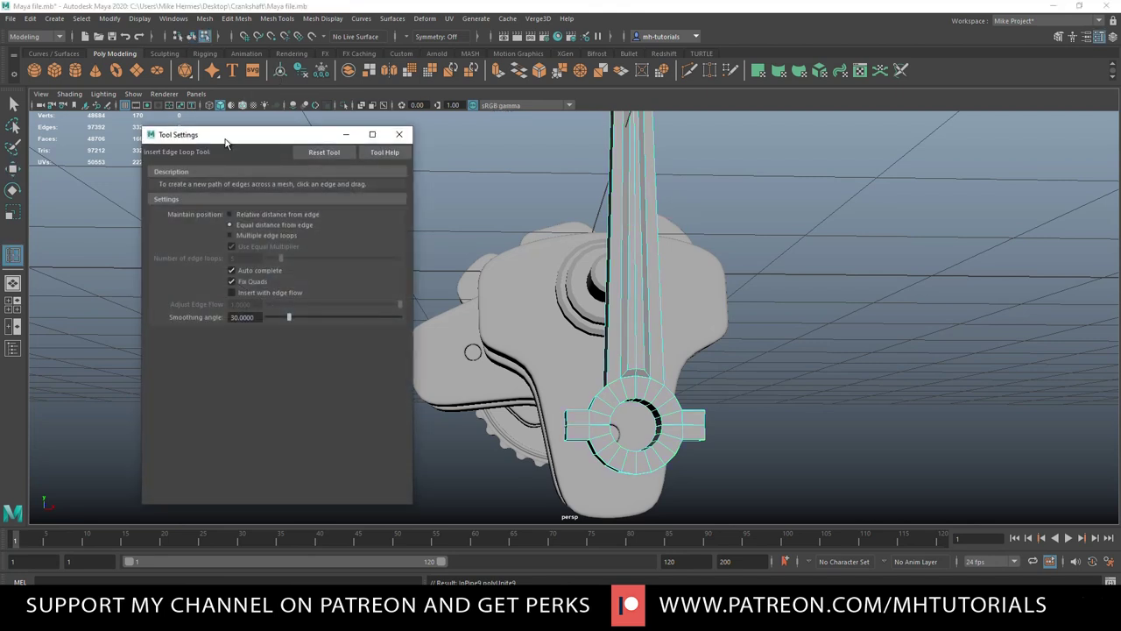
# - Insert support edge loops close to the outer rim and the bore edge of the rod's bearing ring
pyautogui.scroll(6, 762, 446)
pyautogui.keyDown('alt'); pyautogui.moveTo(773, 448); pyautogui.dragTo(767, 282, button='middle'); pyautogui.keyUp('alt')
pyautogui.scroll(2, 747, 268)
pyautogui.scroll(5, 743, 266)
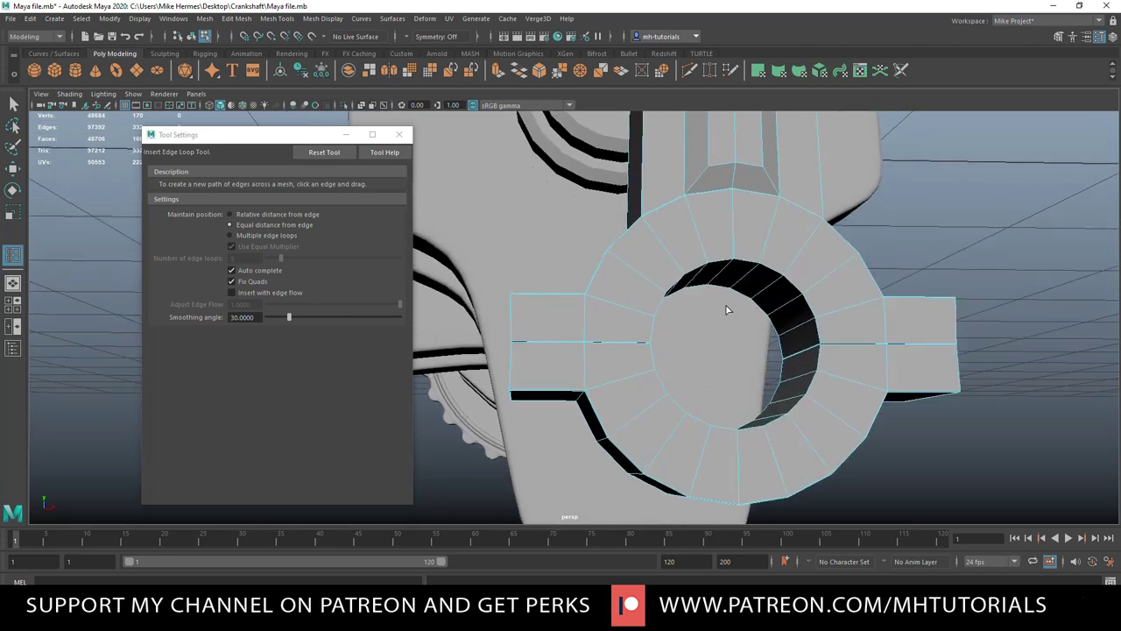
pyautogui.moveTo(875, 238); pyautogui.dragTo(870, 246)
pyautogui.moveTo(964, 185); pyautogui.dragTo(978, 169)
pyautogui.scroll(-5, 951, 213)
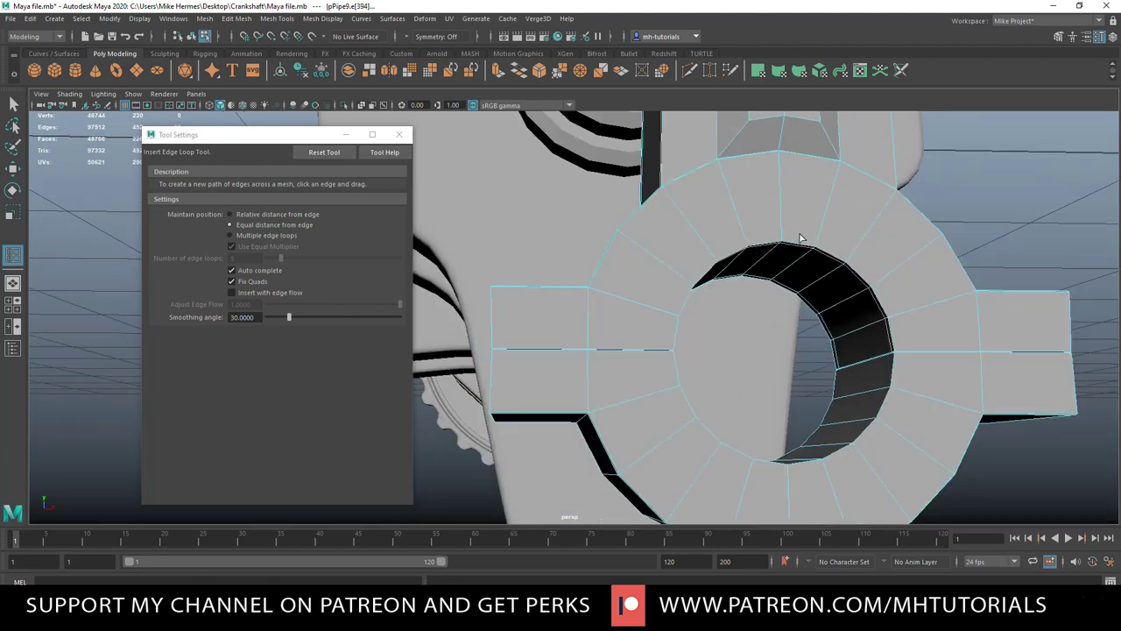
pyautogui.moveTo(820, 238); pyautogui.dragTo(818, 242)
pyautogui.click(817, 247)
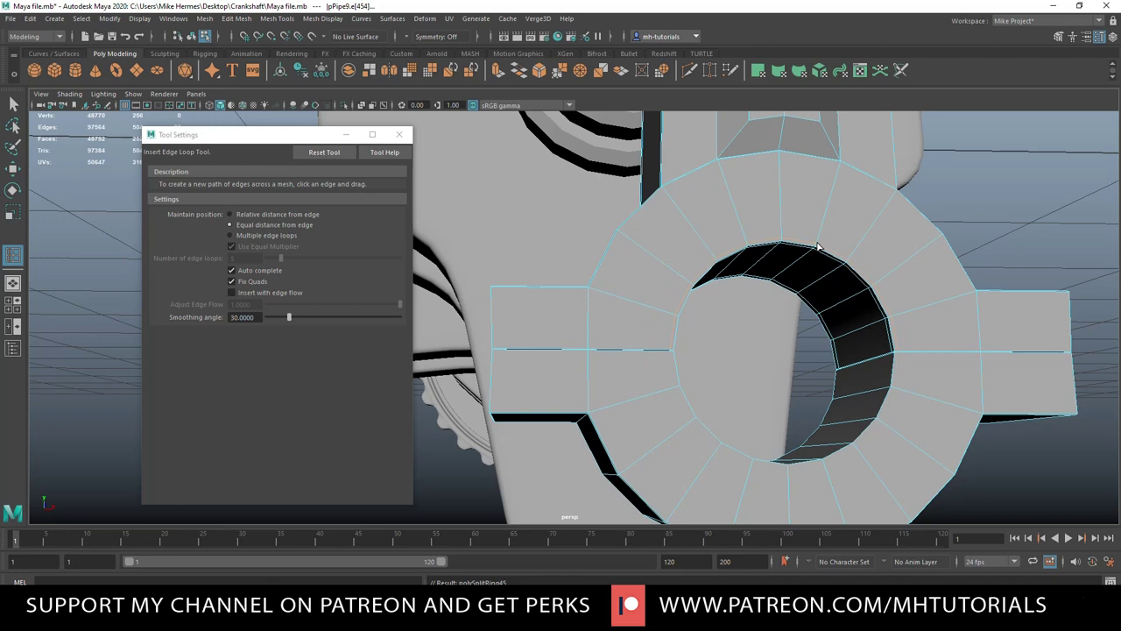
pyautogui.click(841, 167)
# - Insert edge loops across the bearing end's thickness, close to its front and back faces
pyautogui.keyDown('alt'); pyautogui.moveTo(724, 341); pyautogui.dragTo(884, 353); pyautogui.keyUp('alt')
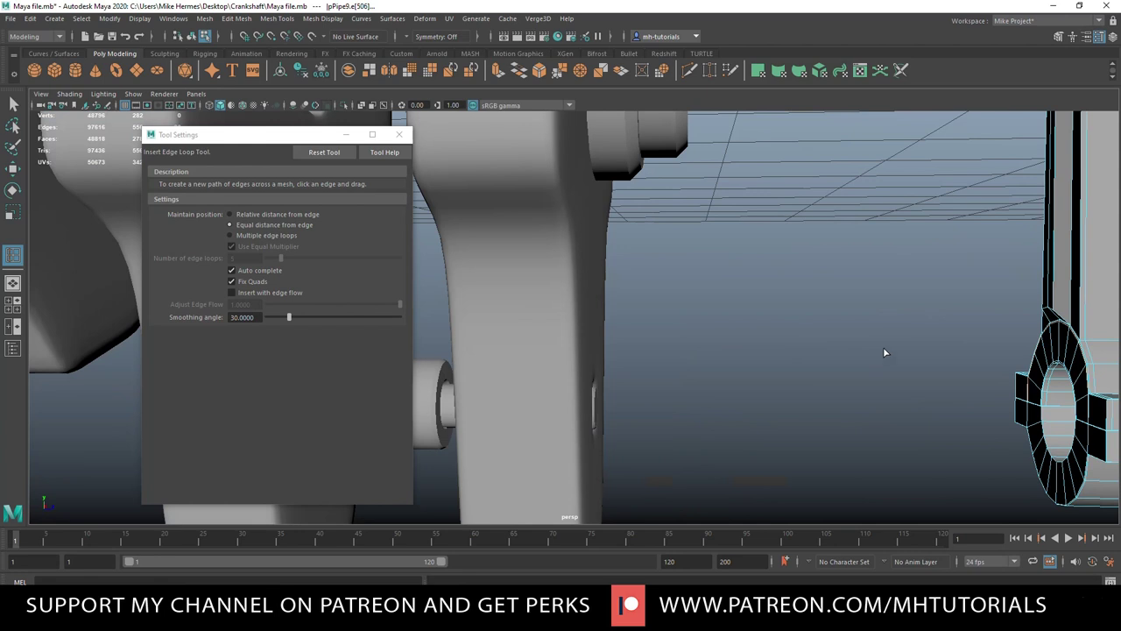
pyautogui.keyDown('alt'); pyautogui.moveTo(884, 353); pyautogui.dragTo(637, 295, button='middle'); pyautogui.keyUp('alt')
pyautogui.keyDown('alt'); pyautogui.moveTo(636, 295); pyautogui.dragTo(714, 361); pyautogui.keyUp('alt')
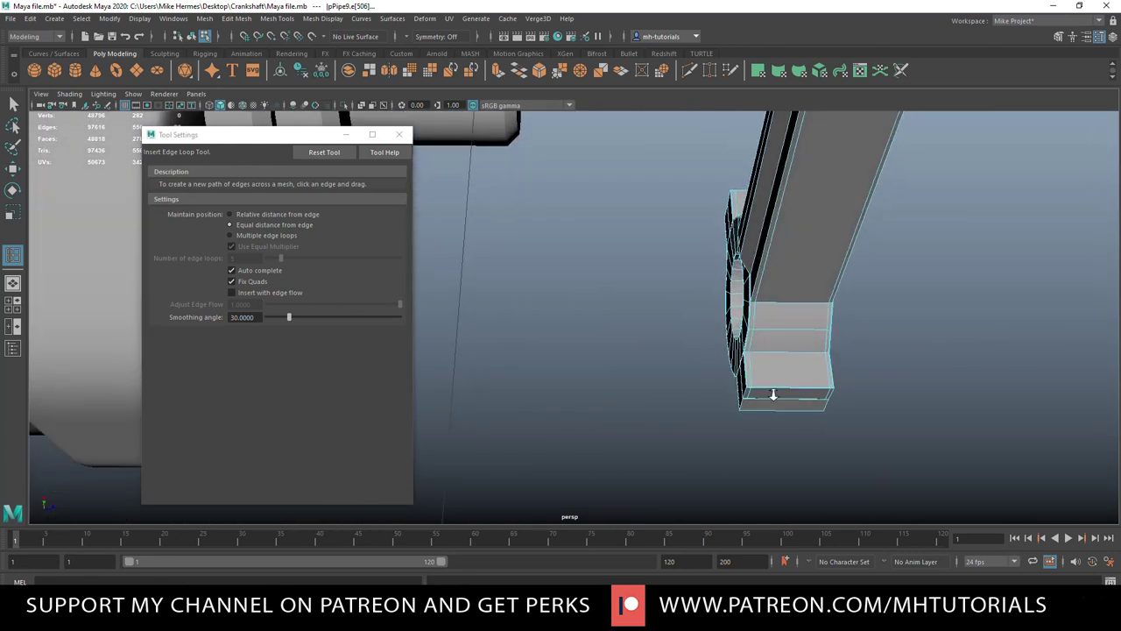
pyautogui.scroll(2, 774, 395)
pyautogui.keyDown('alt'); pyautogui.moveTo(800, 447); pyautogui.dragTo(812, 408); pyautogui.keyUp('alt')
pyautogui.keyDown('alt'); pyautogui.moveTo(937, 440); pyautogui.dragTo(907, 408); pyautogui.keyUp('alt')
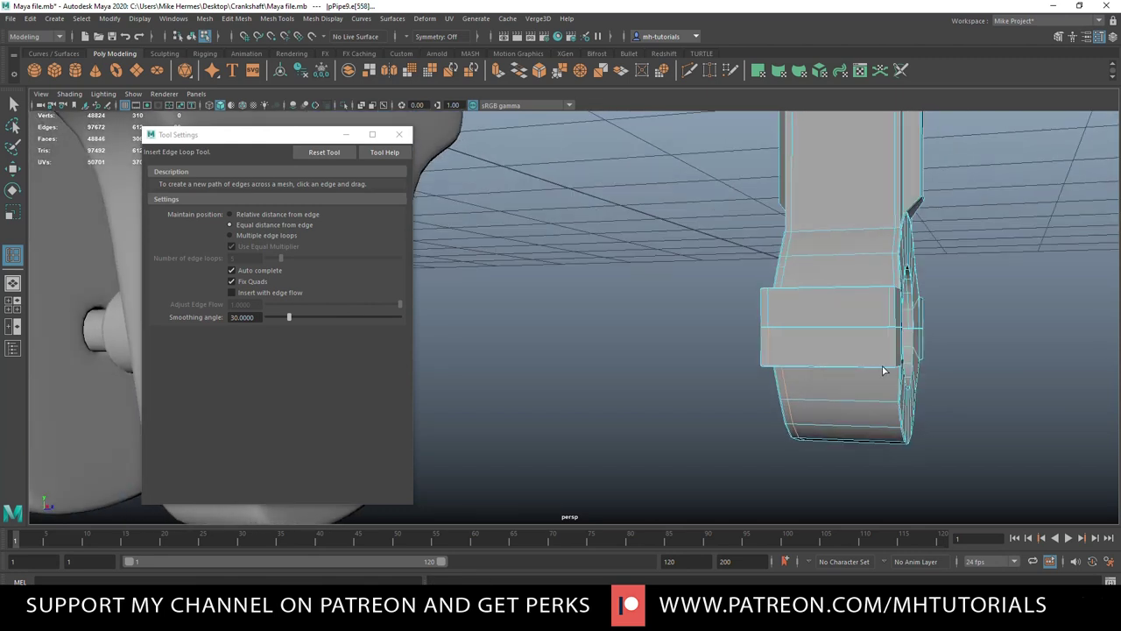
pyautogui.click(891, 372)
# - Insert edge loops beside the corners where the rod shaft meets the bearing ring, on both sides
pyautogui.keyDown('alt'); pyautogui.moveTo(951, 377); pyautogui.dragTo(954, 384); pyautogui.keyUp('alt')
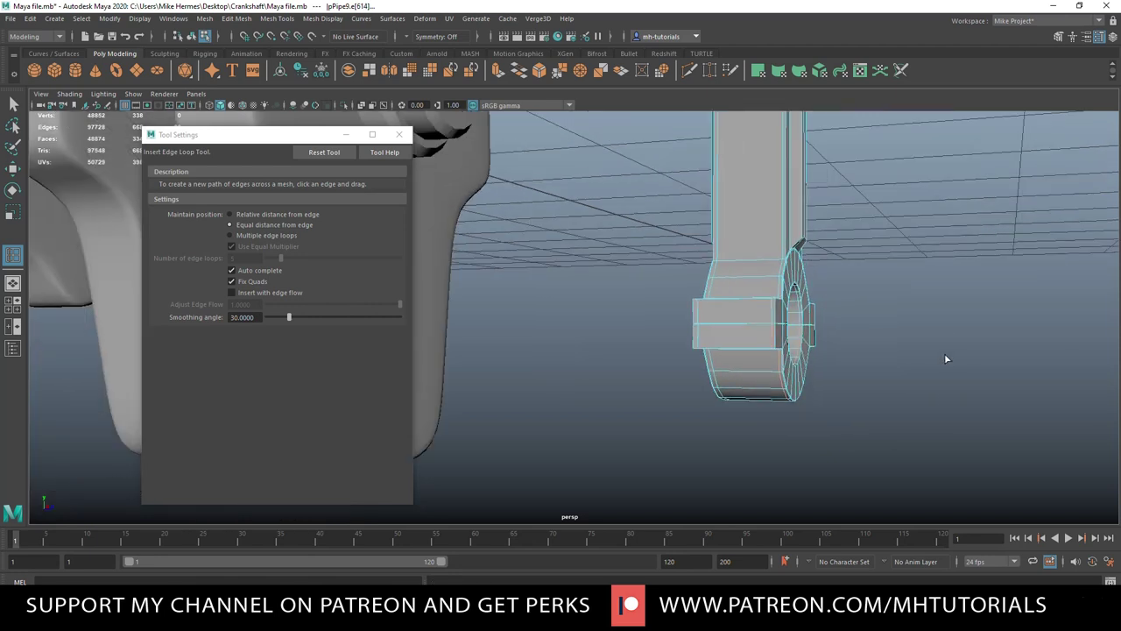
pyautogui.keyDown('alt'); pyautogui.moveTo(950, 341); pyautogui.dragTo(886, 474, button='middle'); pyautogui.keyUp('alt')
pyautogui.keyDown('alt'); pyautogui.moveTo(886, 473); pyautogui.dragTo(848, 438); pyautogui.keyUp('alt')
pyautogui.keyDown('alt'); pyautogui.moveTo(847, 439); pyautogui.dragTo(909, 249, button='middle'); pyautogui.keyUp('alt')
pyautogui.keyDown('alt'); pyautogui.moveTo(842, 321); pyautogui.dragTo(779, 316); pyautogui.keyUp('alt')
pyautogui.keyDown('alt'); pyautogui.moveTo(924, 356); pyautogui.dragTo(762, 360); pyautogui.keyUp('alt')
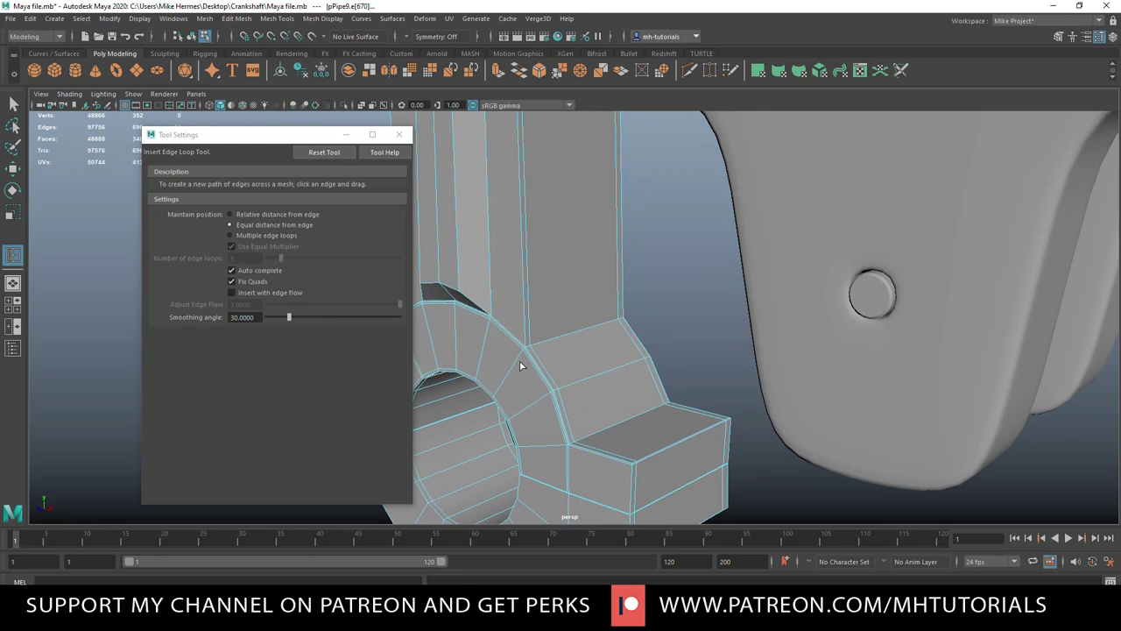
pyautogui.moveTo(528, 358); pyautogui.dragTo(527, 348)
pyautogui.scroll(-5, 541, 372)
pyautogui.keyDown('alt'); pyautogui.moveTo(548, 386); pyautogui.dragTo(633, 366); pyautogui.keyUp('alt')
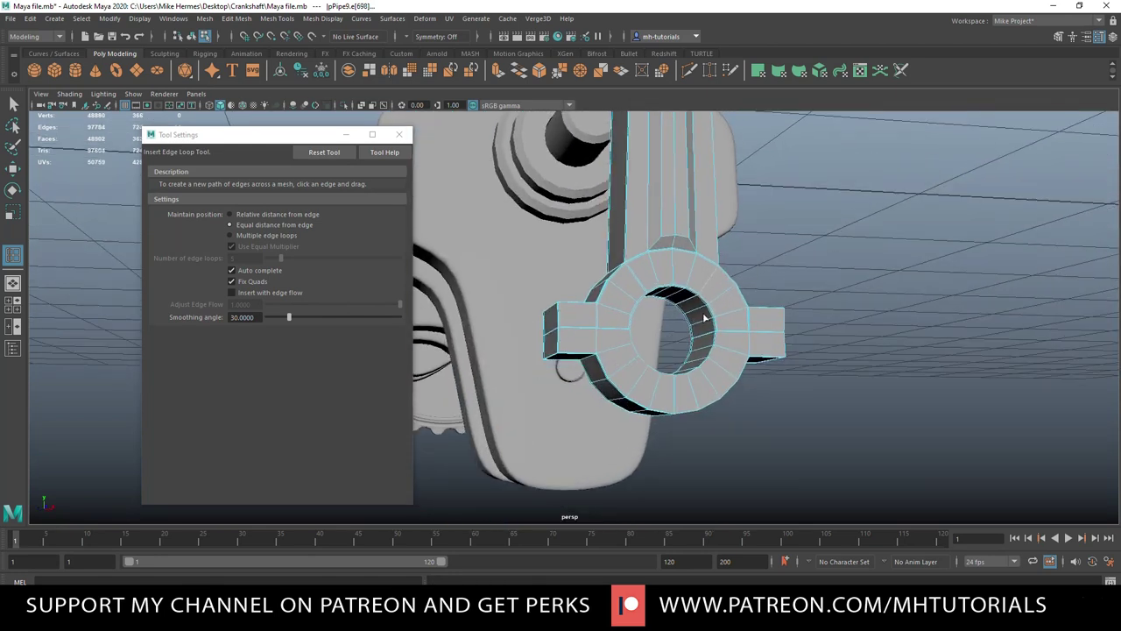
# - Insert edge loops around the lower end of the shaft's recess and close to the rod's upper end
pyautogui.scroll(3, 718, 305)
pyautogui.keyDown('alt'); pyautogui.moveTo(713, 309); pyautogui.dragTo(648, 448, button='middle'); pyautogui.keyUp('alt')
pyautogui.scroll(4, 701, 403)
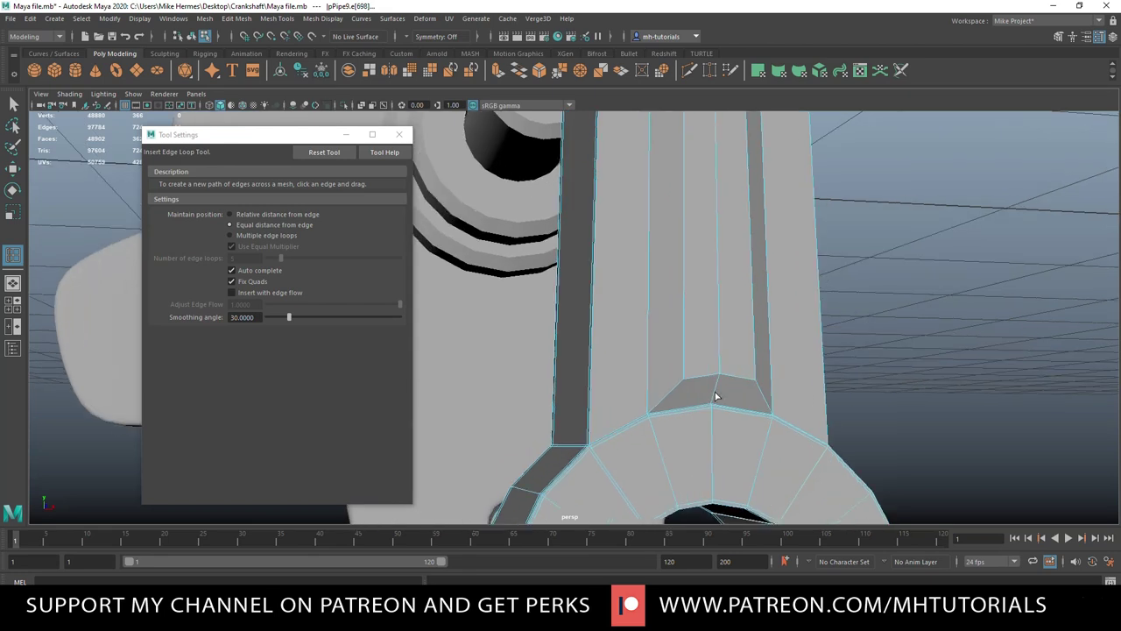
pyautogui.click(712, 403)
pyautogui.moveTo(719, 366); pyautogui.dragTo(720, 370)
pyautogui.scroll(-4, 828, 345)
pyautogui.keyDown('alt'); pyautogui.moveTo(801, 306); pyautogui.dragTo(779, 600, button='middle'); pyautogui.keyUp('alt')
pyautogui.keyDown('alt'); pyautogui.moveTo(813, 168); pyautogui.dragTo(831, 526, button='middle'); pyautogui.keyUp('alt')
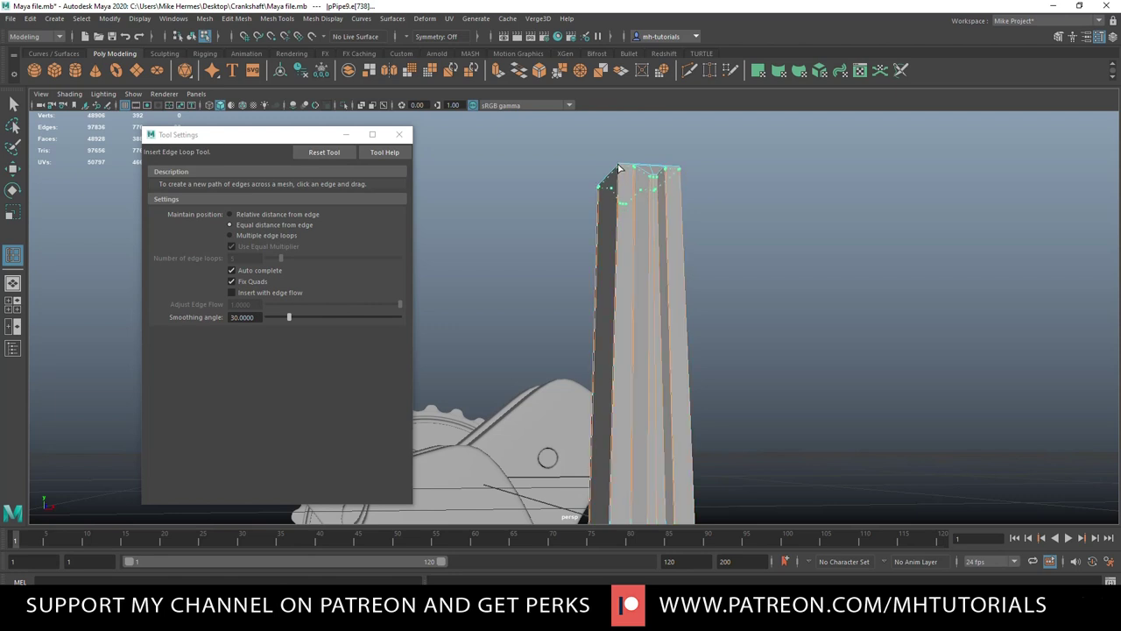
pyautogui.click(619, 166)
pyautogui.keyDown('alt'); pyautogui.moveTo(689, 237); pyautogui.dragTo(551, 318); pyautogui.keyUp('alt')
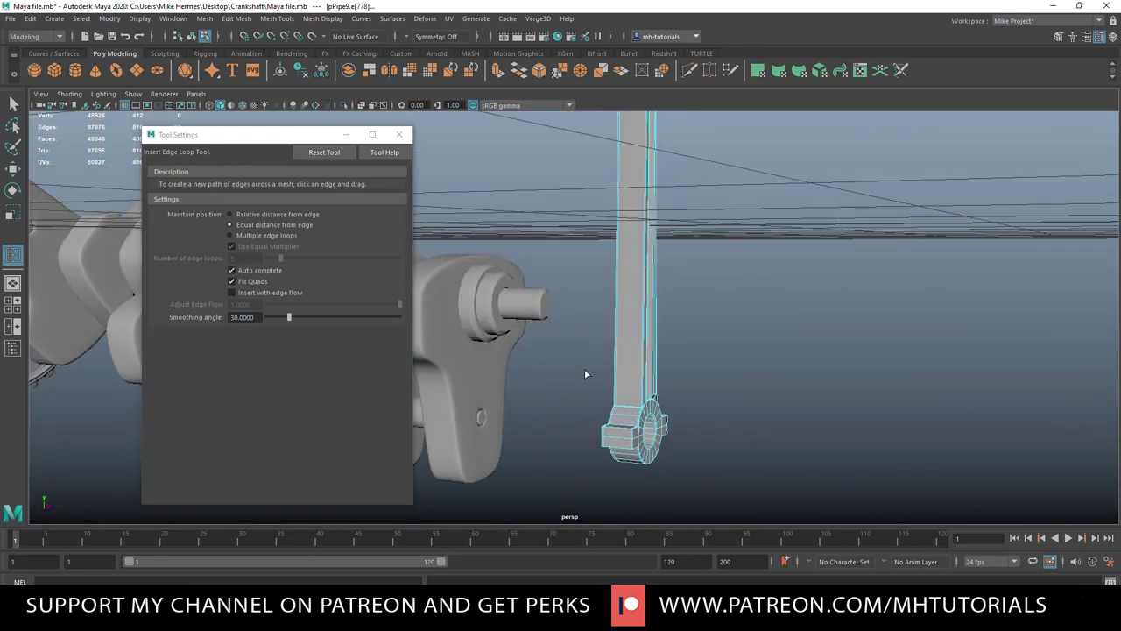
# - Inspect the connecting rod's bearing end in smooth mesh preview, then return it to the unsmoothed display
pyautogui.press('q')
pyautogui.moveTo(636, 282); pyautogui.dragTo(693, 268, button='right')
pyautogui.press('3')
pyautogui.click(727, 371)
pyautogui.scroll(2, 743, 377)
pyautogui.keyDown('alt'); pyautogui.moveTo(756, 381); pyautogui.dragTo(771, 346); pyautogui.keyUp('alt')
pyautogui.keyDown('alt'); pyautogui.moveTo(730, 298); pyautogui.dragTo(519, 86); pyautogui.keyUp('alt')
pyautogui.scroll(4, 626, 352)
pyautogui.keyDown('alt'); pyautogui.moveTo(631, 347); pyautogui.dragTo(608, 352); pyautogui.keyUp('alt')
pyautogui.moveTo(576, 256); pyautogui.dragTo(725, 450)
pyautogui.press('1')
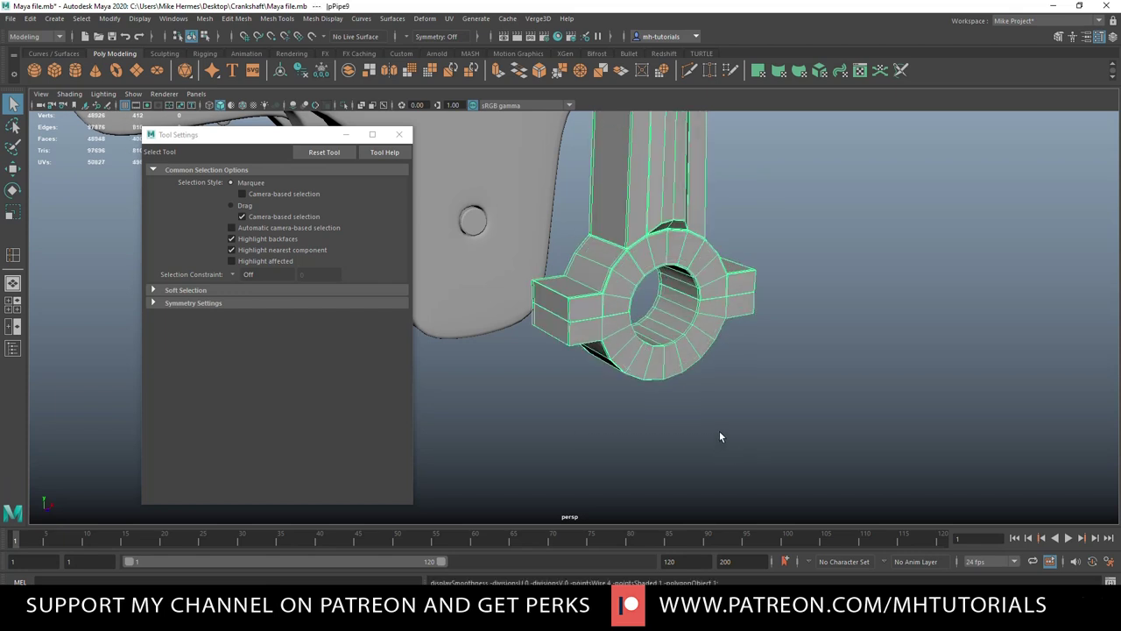
# - Insert edge loops near the outer end and the ring junction on both halves of the first bolt lug
pyautogui.press('f')
pyautogui.moveTo(530, 432)
pyautogui.keyDown('alt'); pyautogui.mouseDown()
pyautogui.moveTo(555, 450)
pyautogui.moveTo(532, 449)
pyautogui.mouseUp(); pyautogui.keyUp('alt')
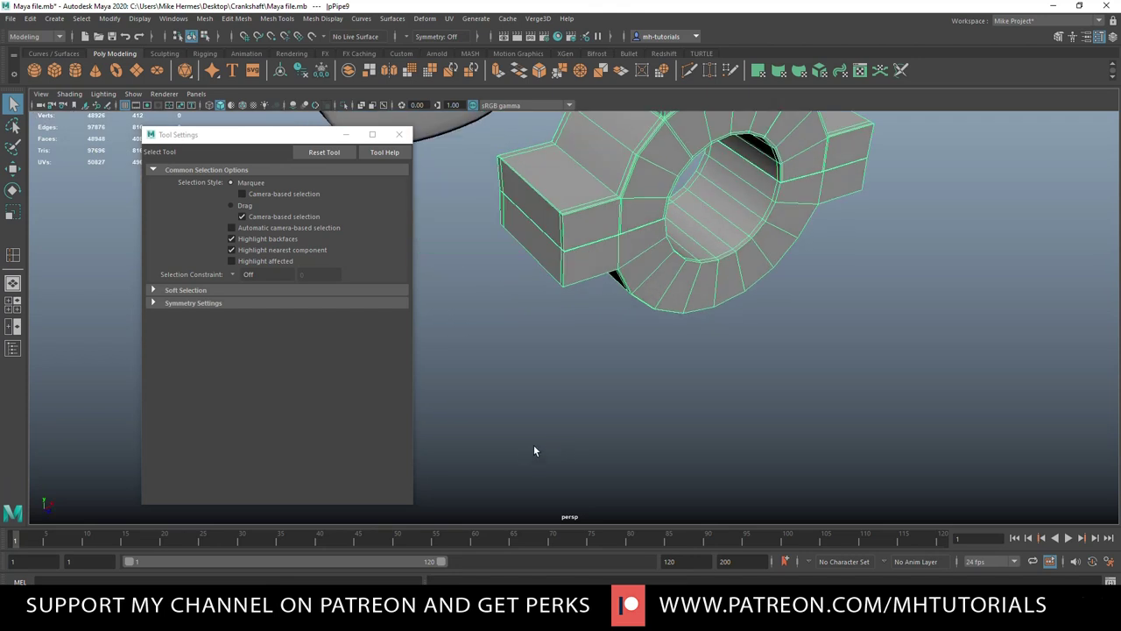
pyautogui.press('g')
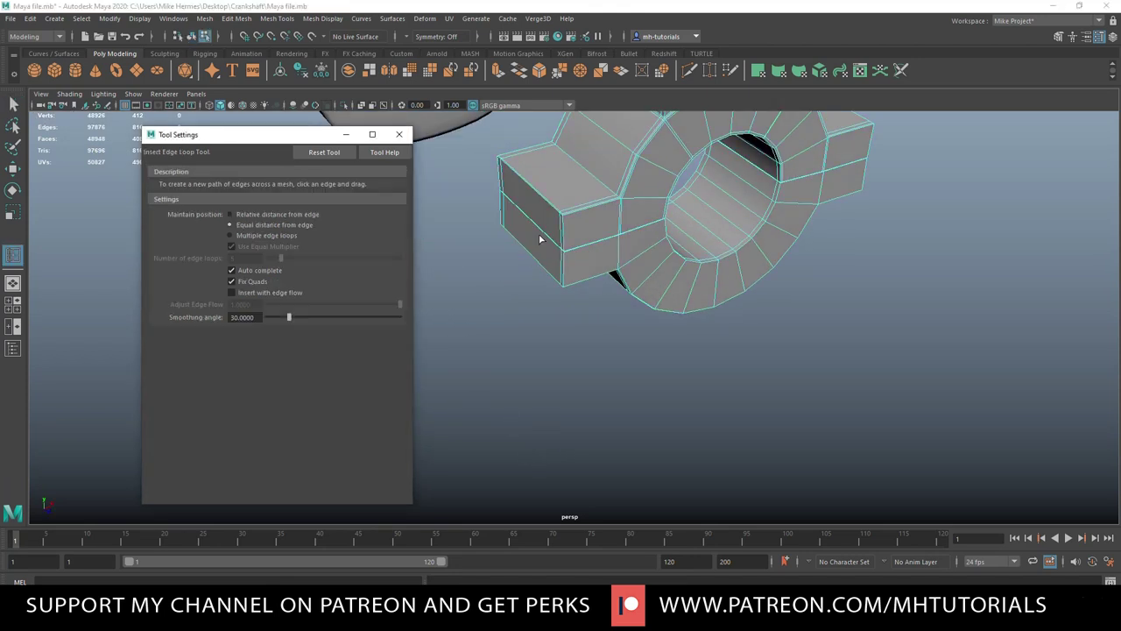
pyautogui.moveTo(570, 217); pyautogui.dragTo(565, 229)
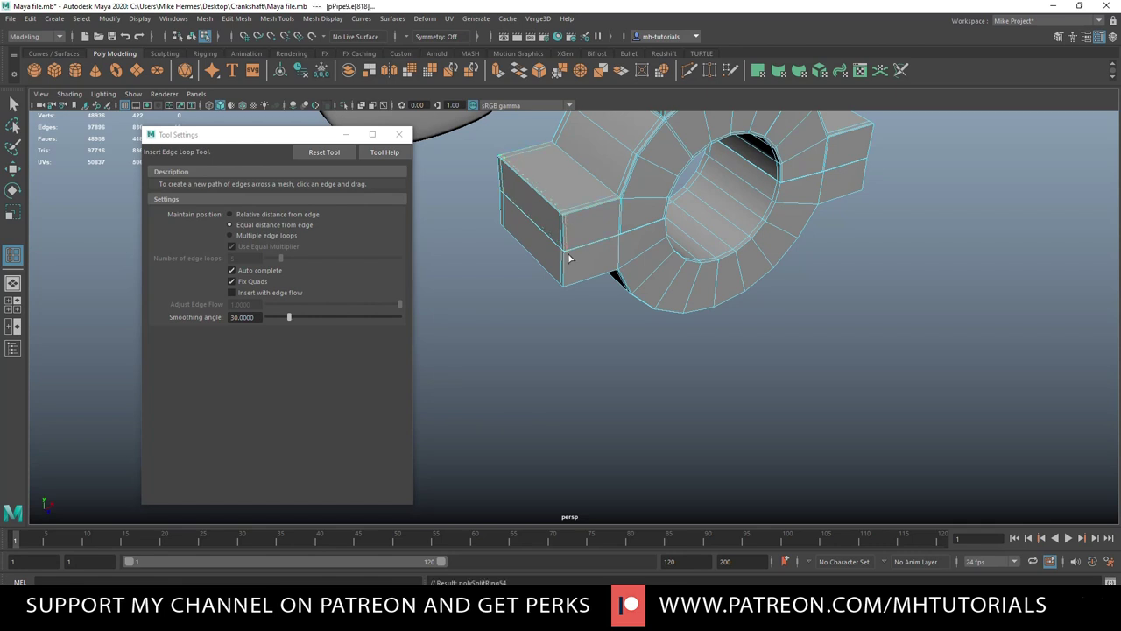
pyautogui.moveTo(573, 282); pyautogui.dragTo(568, 294)
pyautogui.moveTo(614, 204); pyautogui.dragTo(617, 206)
pyautogui.moveTo(613, 277); pyautogui.dragTo(616, 275)
# - Insert matching edge loops near the outer end and ring junction on both halves of the opposite bolt lug
pyautogui.keyDown('alt'); pyautogui.moveTo(797, 326); pyautogui.dragTo(583, 429); pyautogui.keyUp('alt')
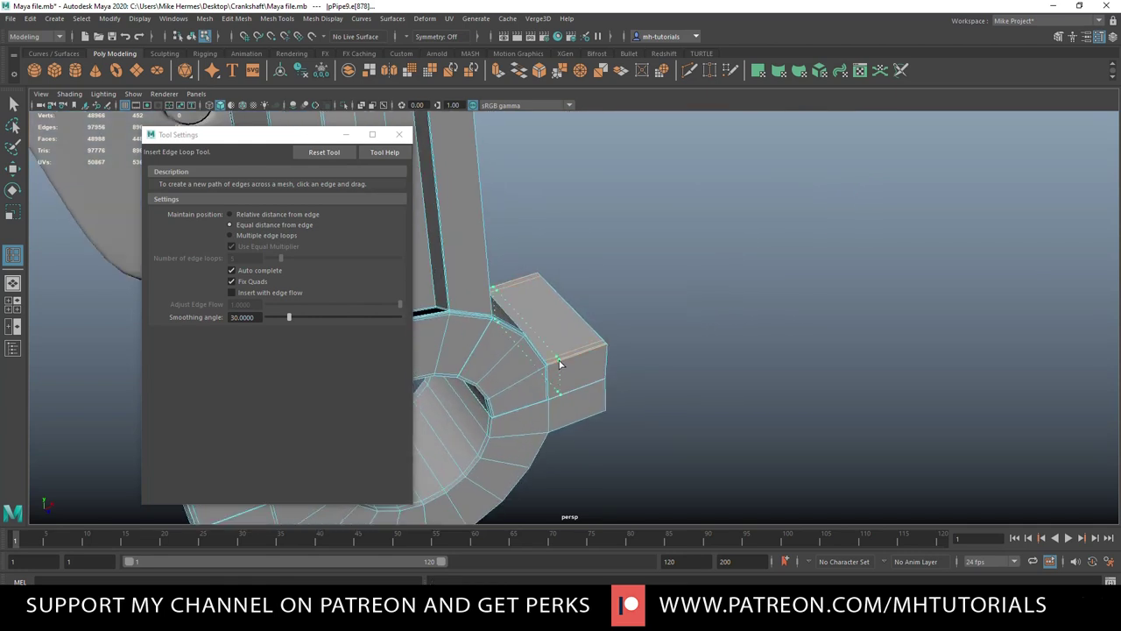
pyautogui.moveTo(551, 365); pyautogui.dragTo(603, 385)
pyautogui.hotkey('ctrl', 'z')
pyautogui.moveTo(601, 414); pyautogui.dragTo(551, 431)
# - Insert an edge loop close to the lower edge of each bolt lug on the bearing ring
pyautogui.keyDown('alt'); pyautogui.moveTo(645, 477); pyautogui.dragTo(604, 462); pyautogui.keyUp('alt')
pyautogui.keyDown('alt'); pyautogui.moveTo(619, 441); pyautogui.dragTo(677, 146, button='middle'); pyautogui.keyUp('alt')
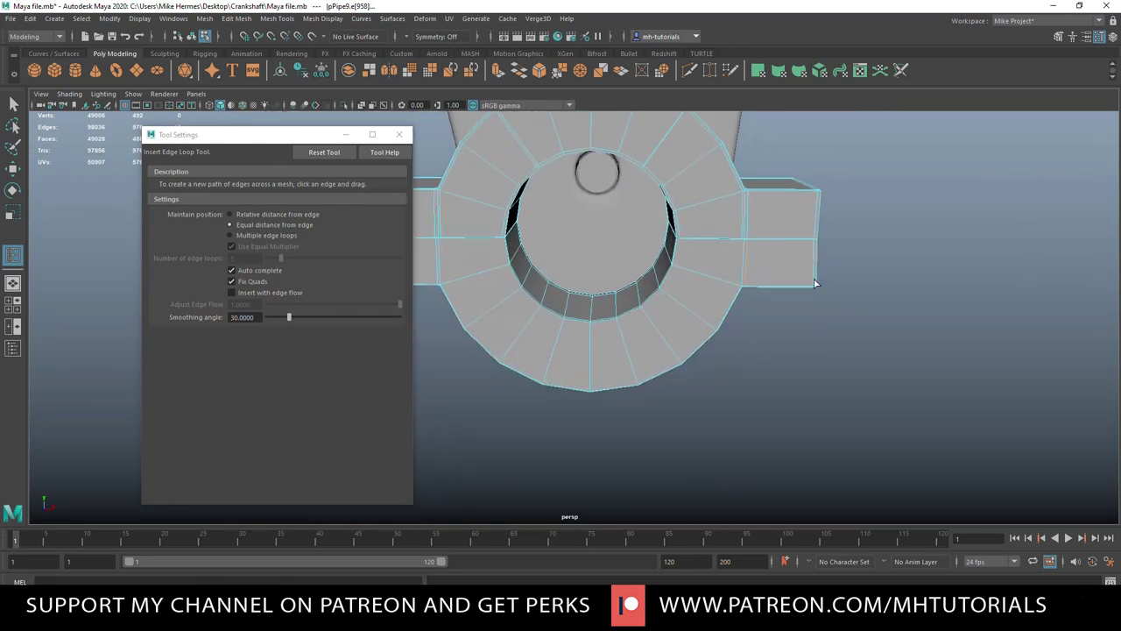
pyautogui.click(820, 281)
pyautogui.moveTo(816, 280); pyautogui.dragTo(816, 284)
pyautogui.keyDown('alt'); pyautogui.moveTo(550, 370); pyautogui.dragTo(634, 359); pyautogui.keyUp('alt')
pyautogui.keyDown('alt'); pyautogui.moveTo(634, 359); pyautogui.dragTo(704, 368, button='middle'); pyautogui.keyUp('alt')
pyautogui.scroll(4, 559, 287)
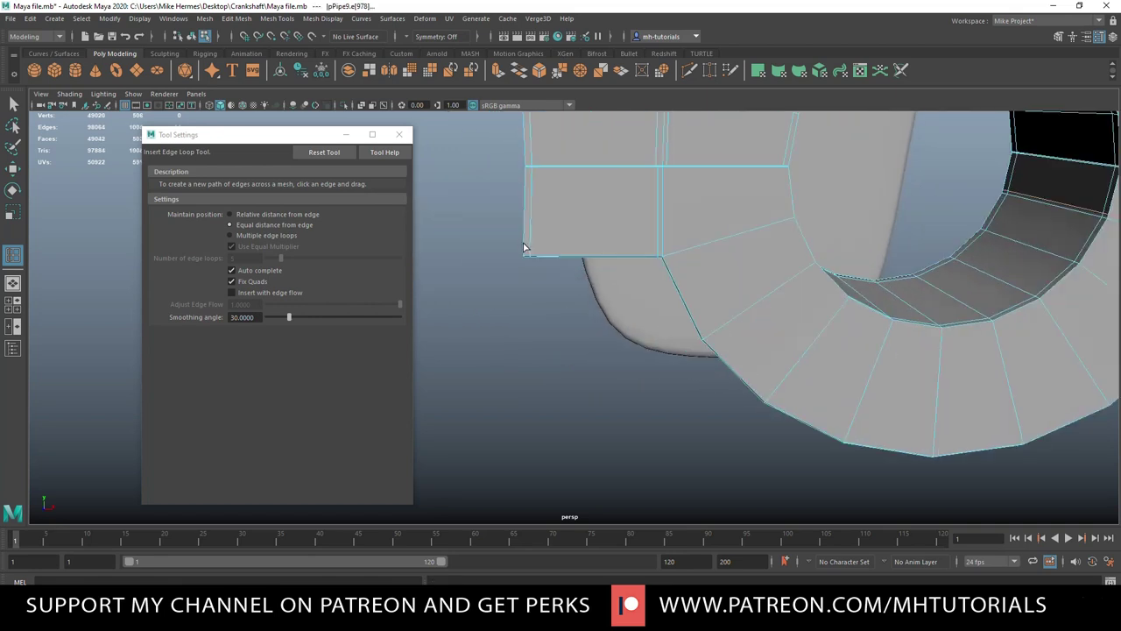
pyautogui.moveTo(526, 247); pyautogui.dragTo(525, 254)
# - Show the connecting rod in smooth mesh preview, inspect it from several angles, and close the tool settings
pyautogui.scroll(-4, 524, 307)
pyautogui.keyDown('alt'); pyautogui.moveTo(542, 381); pyautogui.dragTo(505, 382); pyautogui.keyUp('alt')
pyautogui.scroll(-6, 586, 399)
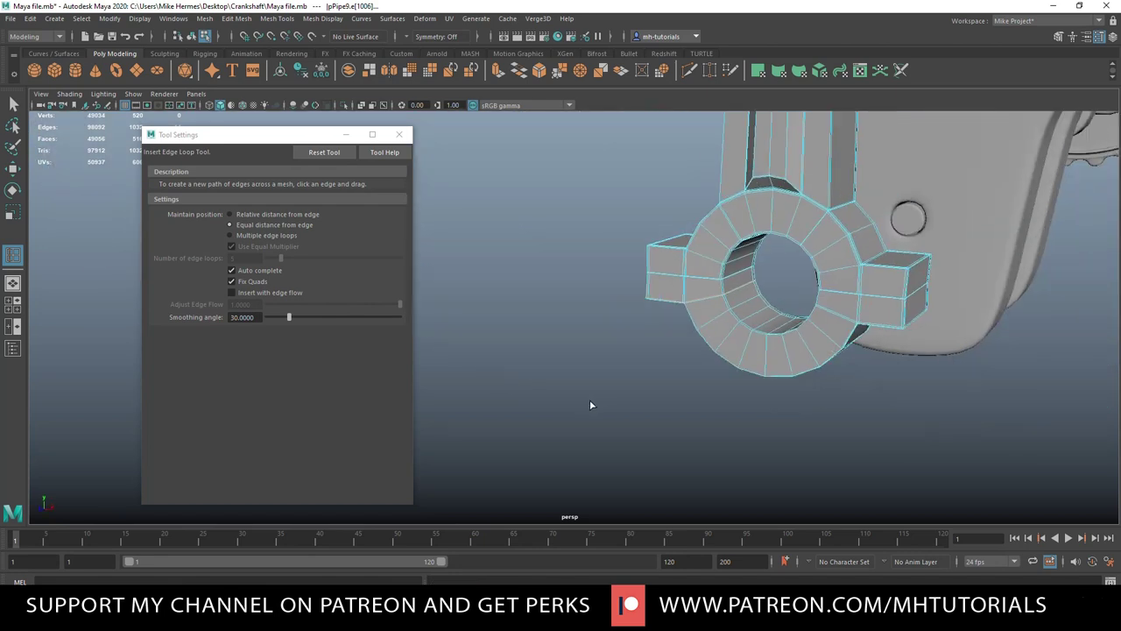
pyautogui.keyDown('alt'); pyautogui.moveTo(593, 406); pyautogui.dragTo(664, 413); pyautogui.keyUp('alt')
pyautogui.press('q')
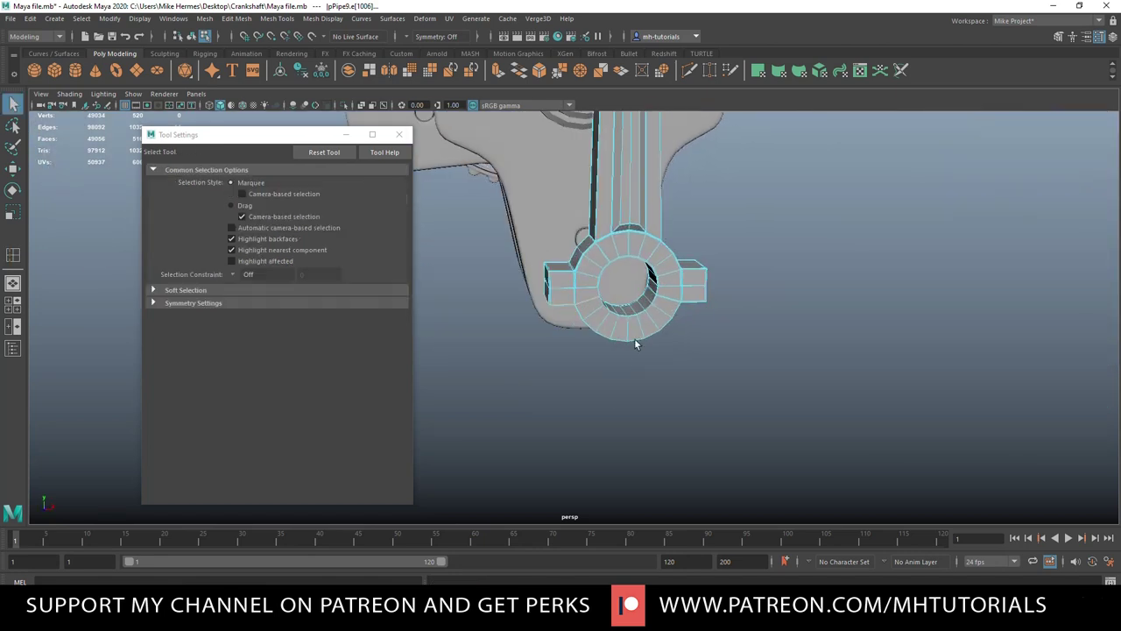
pyautogui.moveTo(624, 253); pyautogui.dragTo(658, 238, button='right')
pyautogui.press('3')
pyautogui.click(717, 386)
pyautogui.keyDown('alt'); pyautogui.moveTo(639, 382); pyautogui.dragTo(731, 388); pyautogui.keyUp('alt')
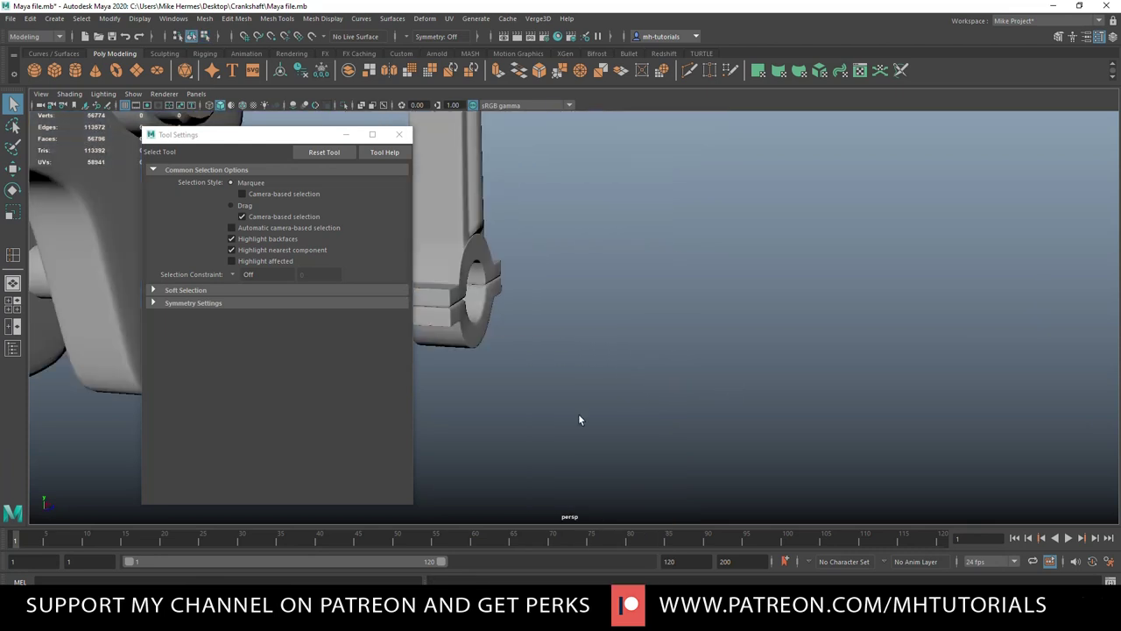
pyautogui.scroll(-3, 561, 424)
pyautogui.scroll(-3, 595, 401)
pyautogui.scroll(3, 596, 400)
pyautogui.keyDown('alt'); pyautogui.moveTo(616, 277); pyautogui.dragTo(784, 427, button='middle'); pyautogui.keyUp('alt')
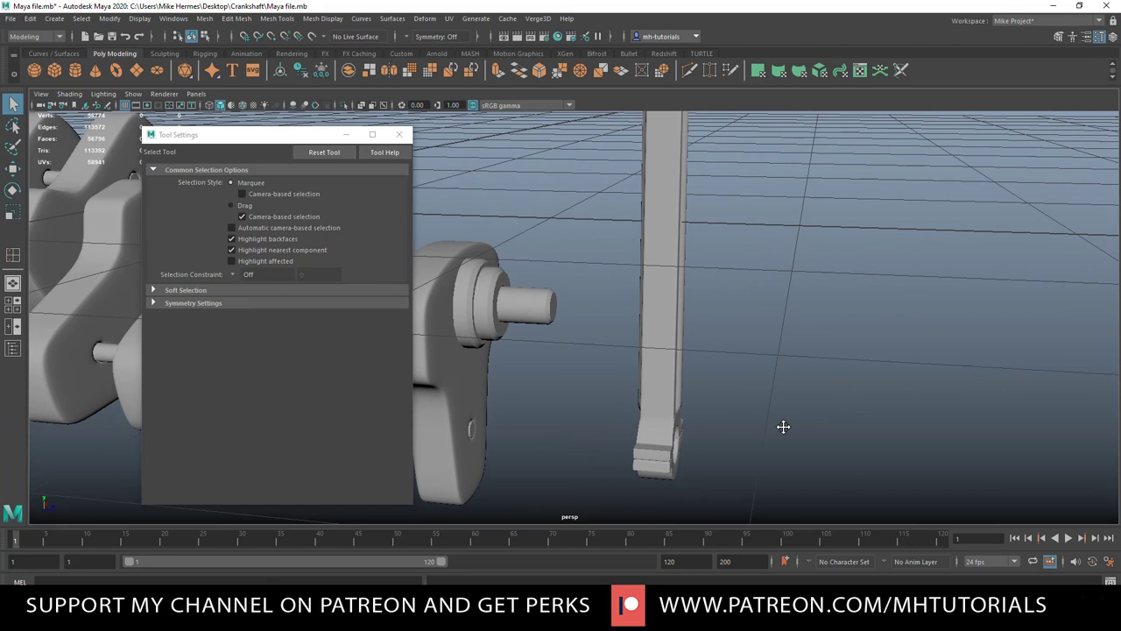
pyautogui.scroll(-4, 785, 429)
pyautogui.keyDown('alt'); pyautogui.moveTo(752, 425); pyautogui.dragTo(659, 430); pyautogui.keyUp('alt')
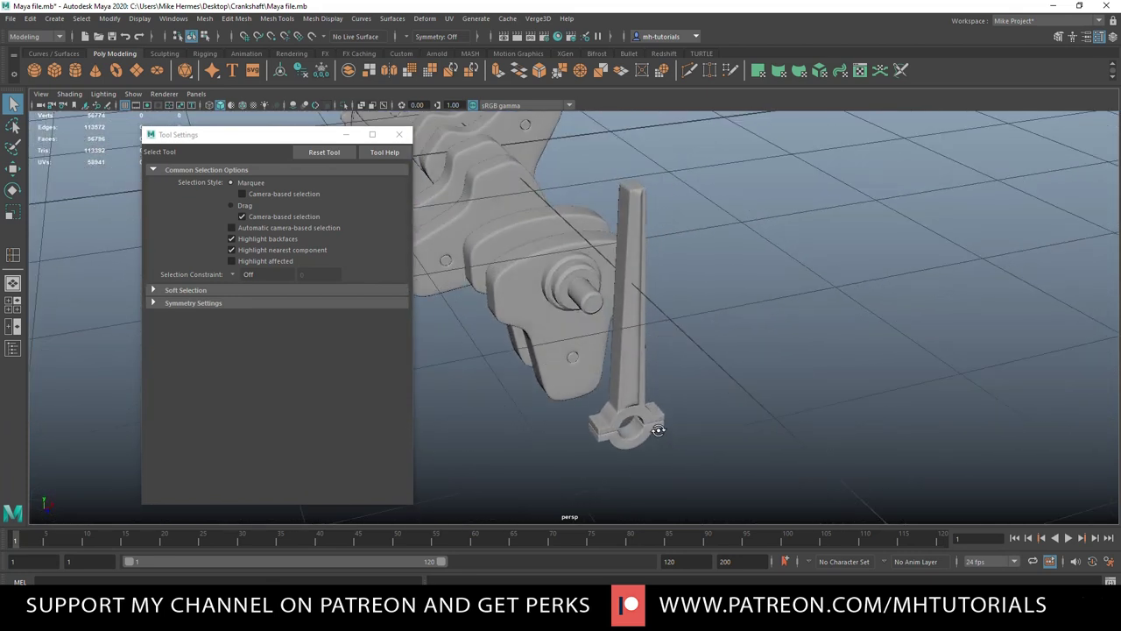
pyautogui.click(399, 134)
# - Move the connecting rod along the crankshaft's axis into the gap between the last two crank webs
pyautogui.keyDown('alt'); pyautogui.moveTo(508, 358); pyautogui.dragTo(648, 370); pyautogui.keyUp('alt')
pyautogui.moveTo(588, 311); pyautogui.dragTo(714, 482)
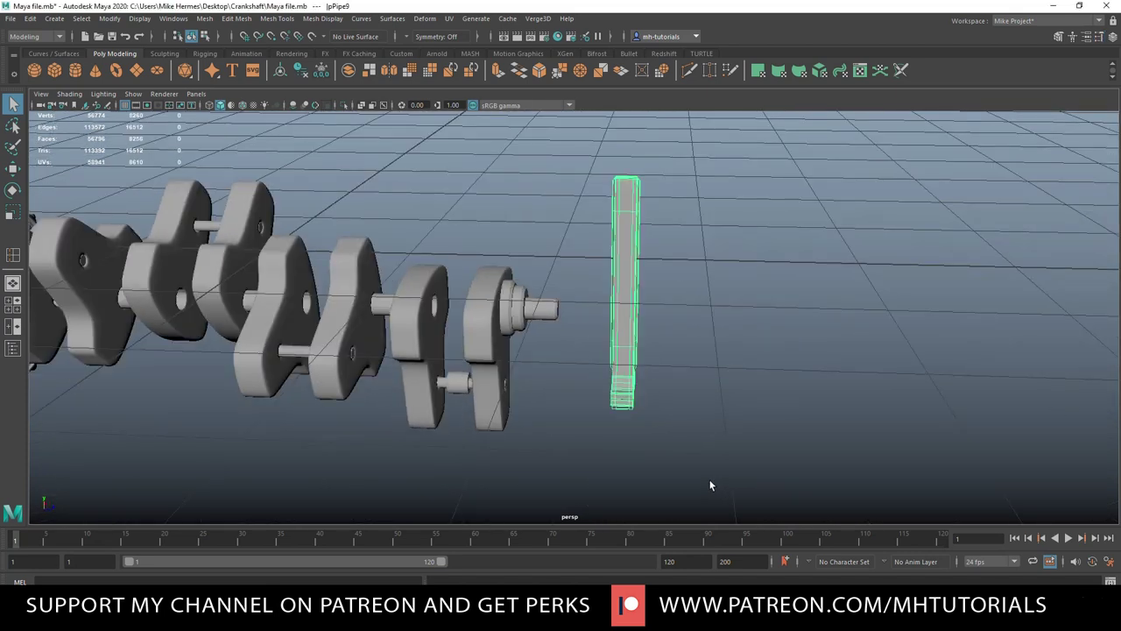
pyautogui.press('w')
pyautogui.moveTo(677, 299); pyautogui.dragTo(500, 330)
# - Fine-tune the rod's position in the top view so it is centred on the crankpin collar, then return to perspective
pyautogui.click(15, 306)
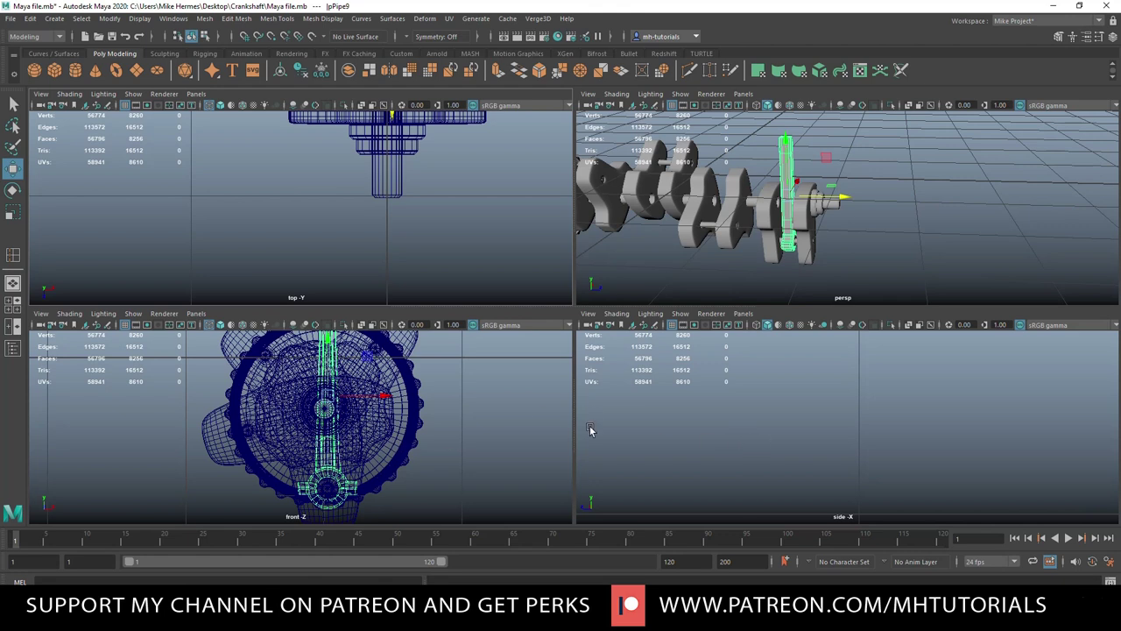
pyautogui.press('f')
pyautogui.press('space')
pyautogui.press('f')
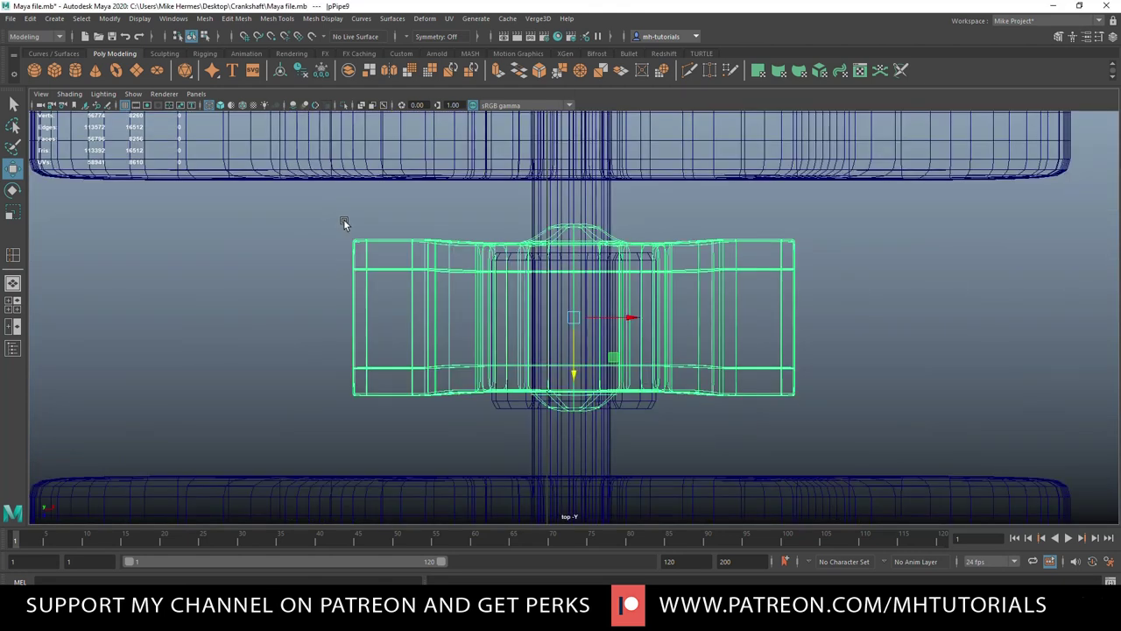
pyautogui.scroll(1, 470, 347)
pyautogui.moveTo(572, 369); pyautogui.dragTo(571, 383)
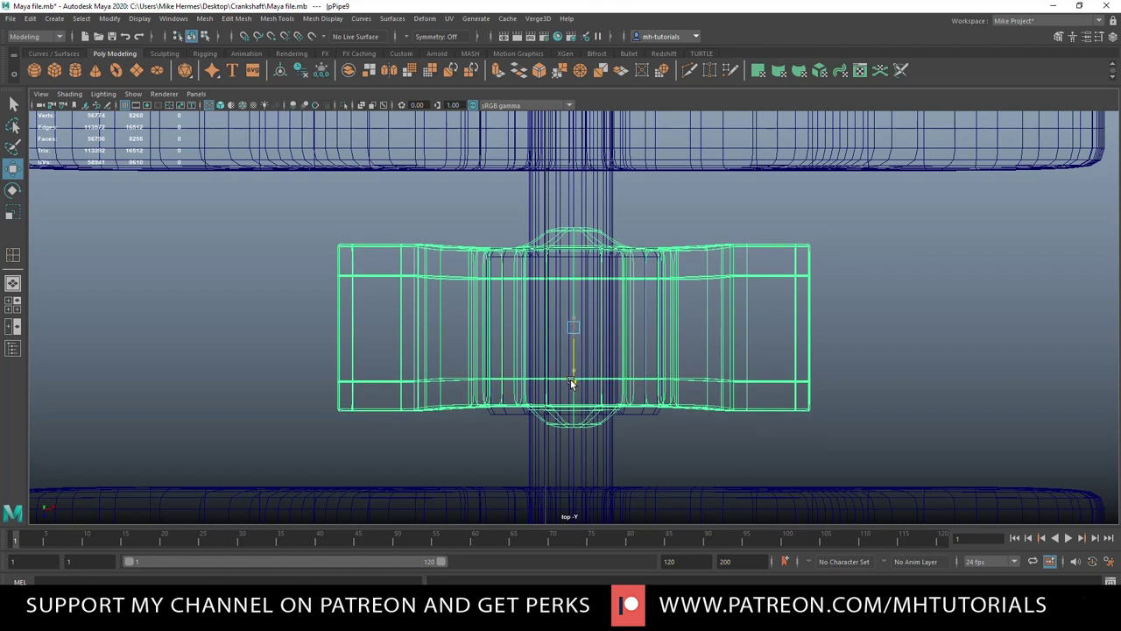
pyautogui.moveTo(571, 379); pyautogui.dragTo(571, 382)
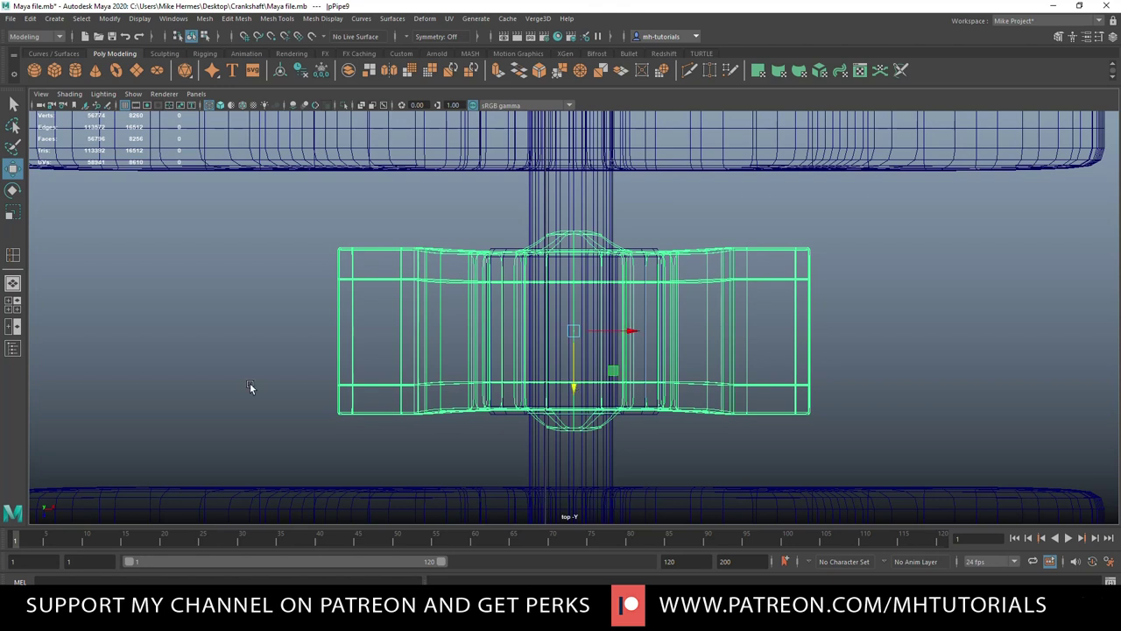
pyautogui.click(14, 306)
pyautogui.press('space')
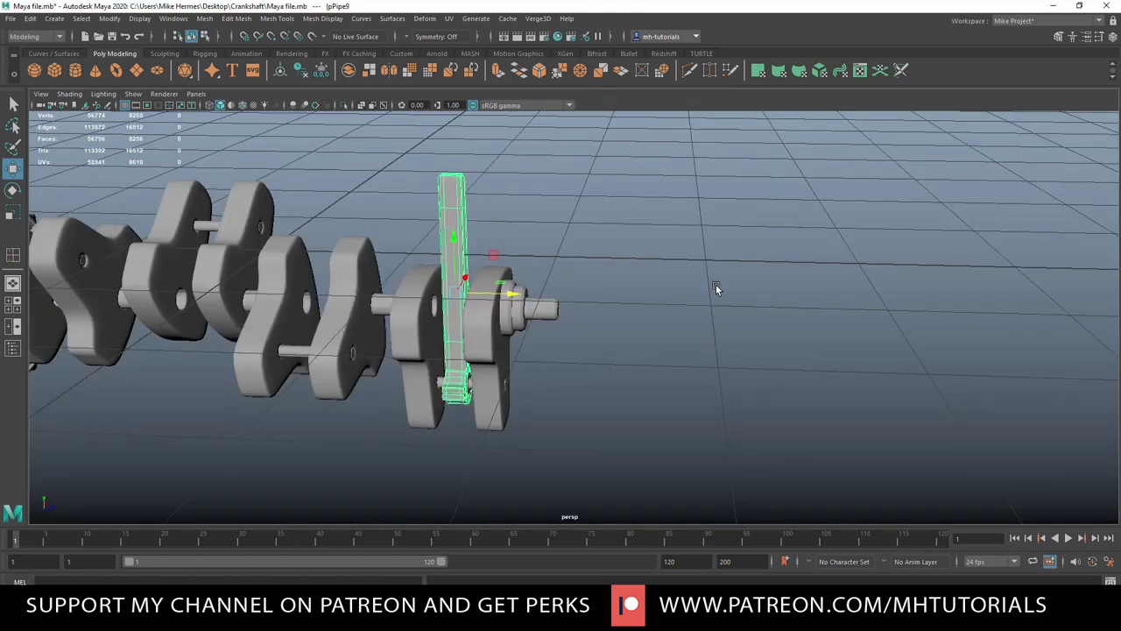
# - Create a polygon cylinder in the crankshaft scene
pyautogui.keyDown('alt'); pyautogui.moveTo(701, 348); pyautogui.dragTo(561, 409); pyautogui.keyUp('alt')
pyautogui.keyDown('alt'); pyautogui.moveTo(498, 403); pyautogui.dragTo(691, 382, button='middle'); pyautogui.keyUp('alt')
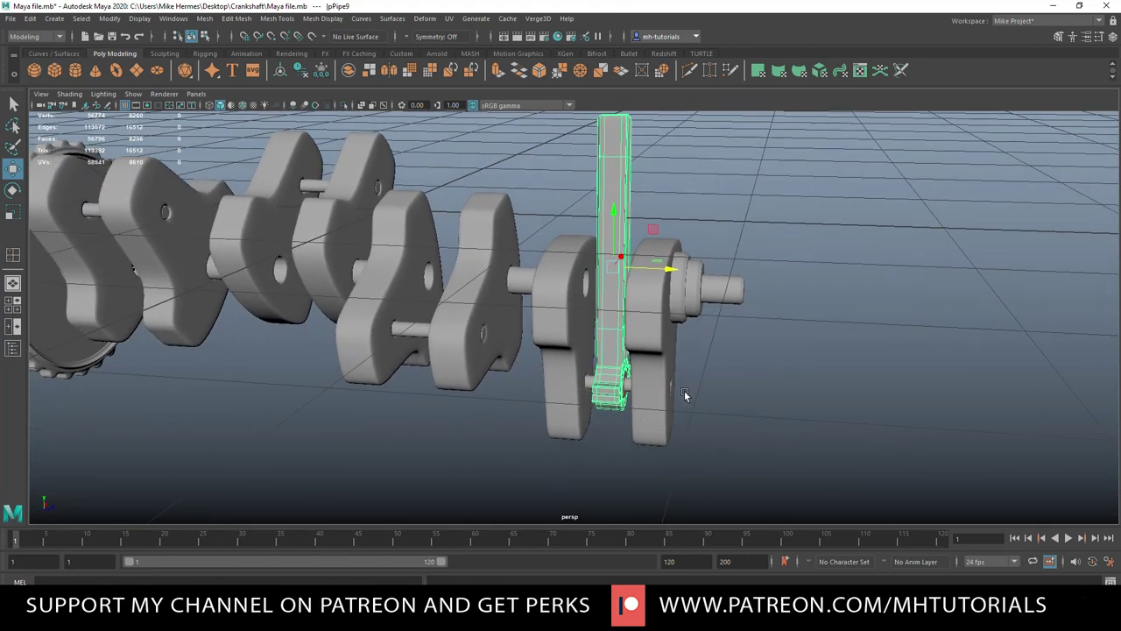
pyautogui.scroll(-3, 684, 401)
pyautogui.keyDown('alt'); pyautogui.moveTo(683, 402); pyautogui.dragTo(593, 419); pyautogui.keyUp('alt')
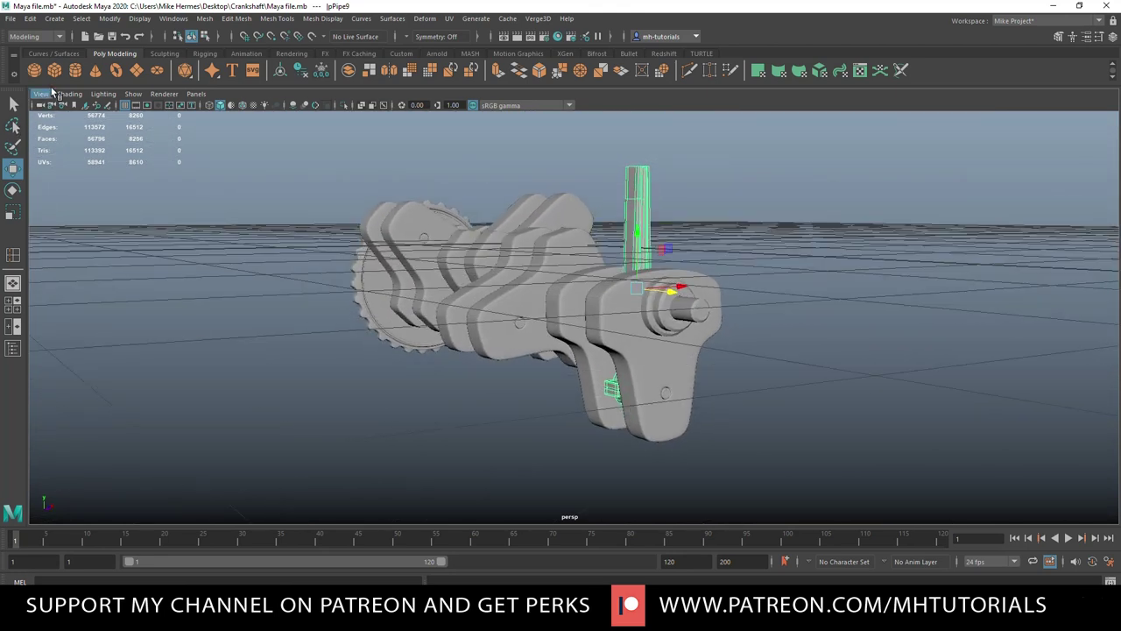
pyautogui.click(74, 70)
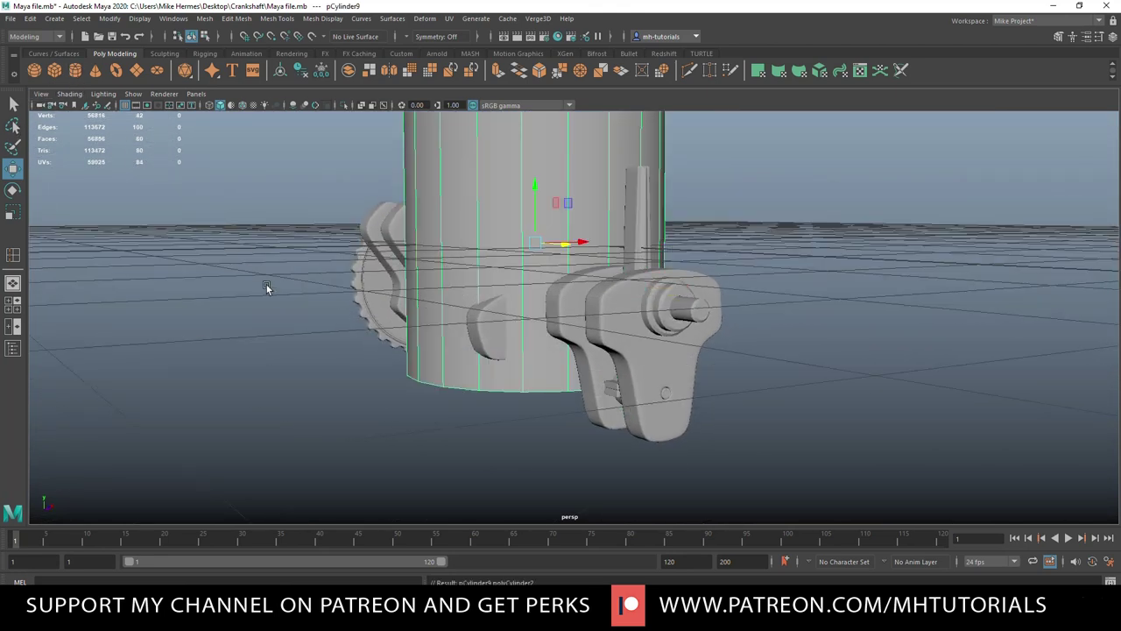
# - Scale the cylinder down uniformly, then move it along the crankshaft and up over the connecting rod's upper end
pyautogui.scroll(-5, 324, 340)
pyautogui.keyDown('alt'); pyautogui.moveTo(324, 340); pyautogui.dragTo(452, 372); pyautogui.keyUp('alt')
pyautogui.scroll(-1, 451, 373)
pyautogui.press('r')
pyautogui.moveTo(533, 296); pyautogui.dragTo(490, 307)
pyautogui.press('w')
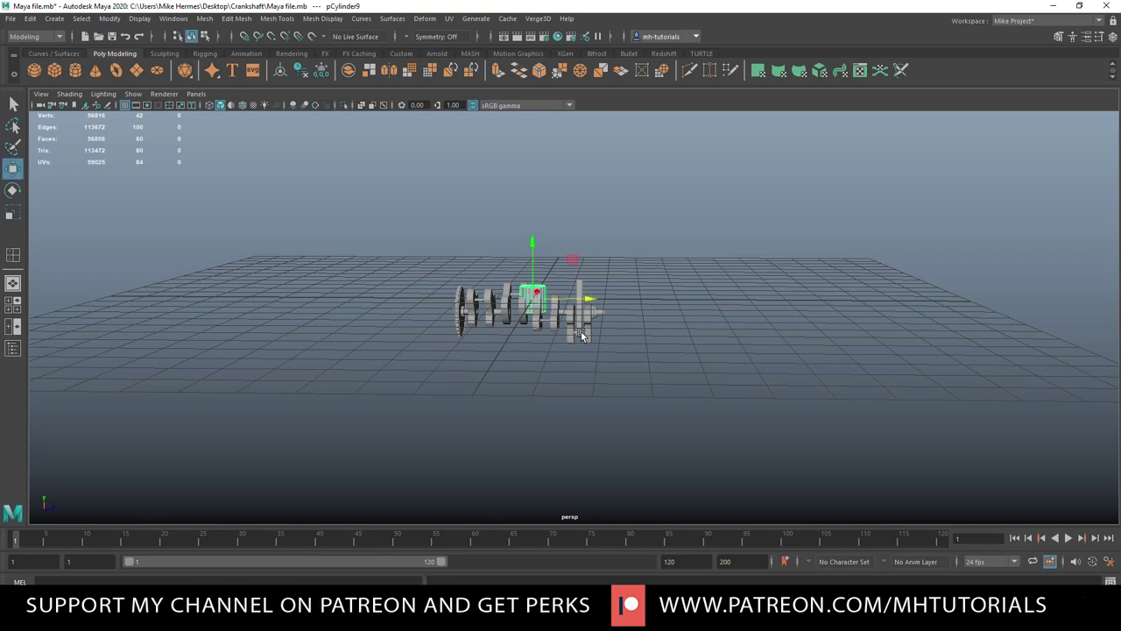
pyautogui.moveTo(589, 307); pyautogui.dragTo(635, 307)
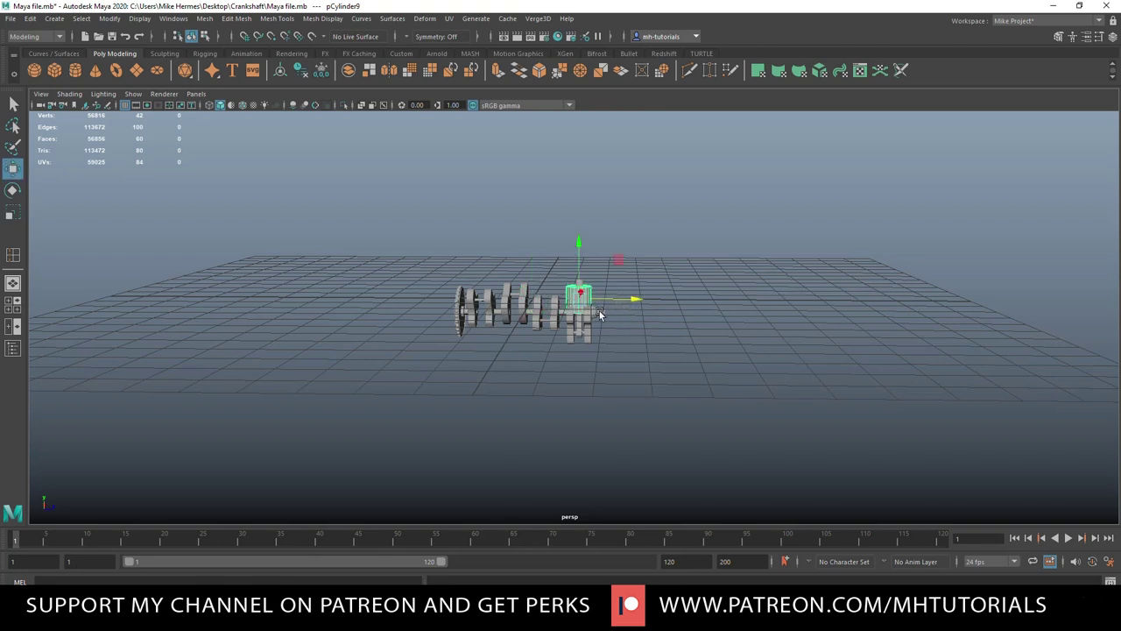
pyautogui.moveTo(573, 247); pyautogui.dragTo(582, 223)
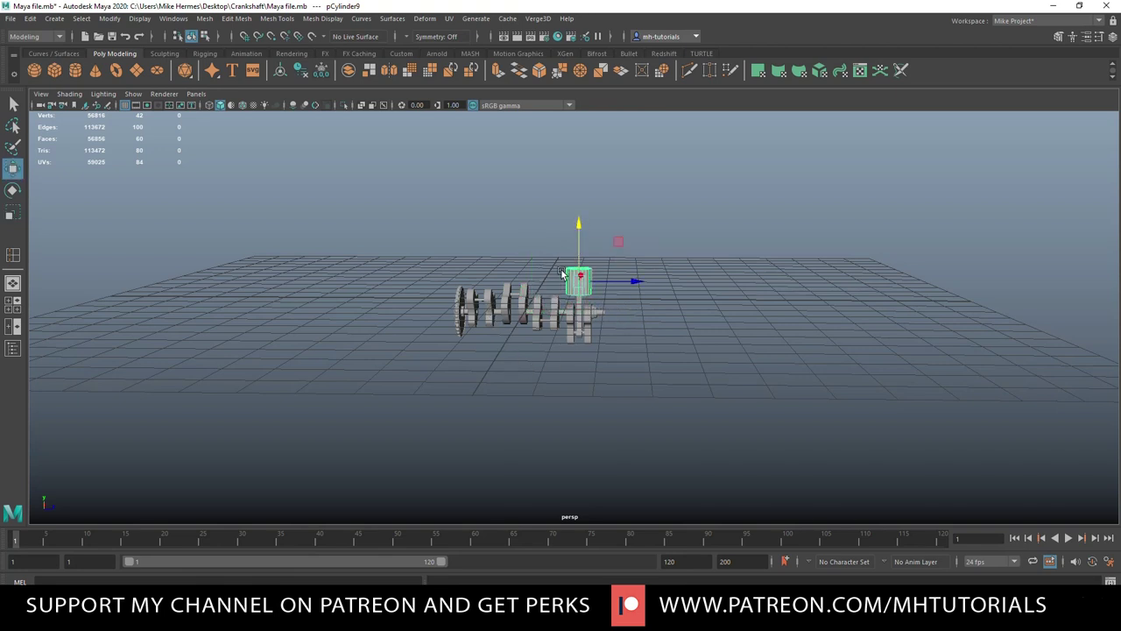
# - Centre the cylinder on the connecting rod in the top view by snapping it to the rod's vertices
pyautogui.press('f')
pyautogui.keyDown('alt'); pyautogui.moveTo(554, 356); pyautogui.dragTo(190, 411, button='right'); pyautogui.keyUp('alt')
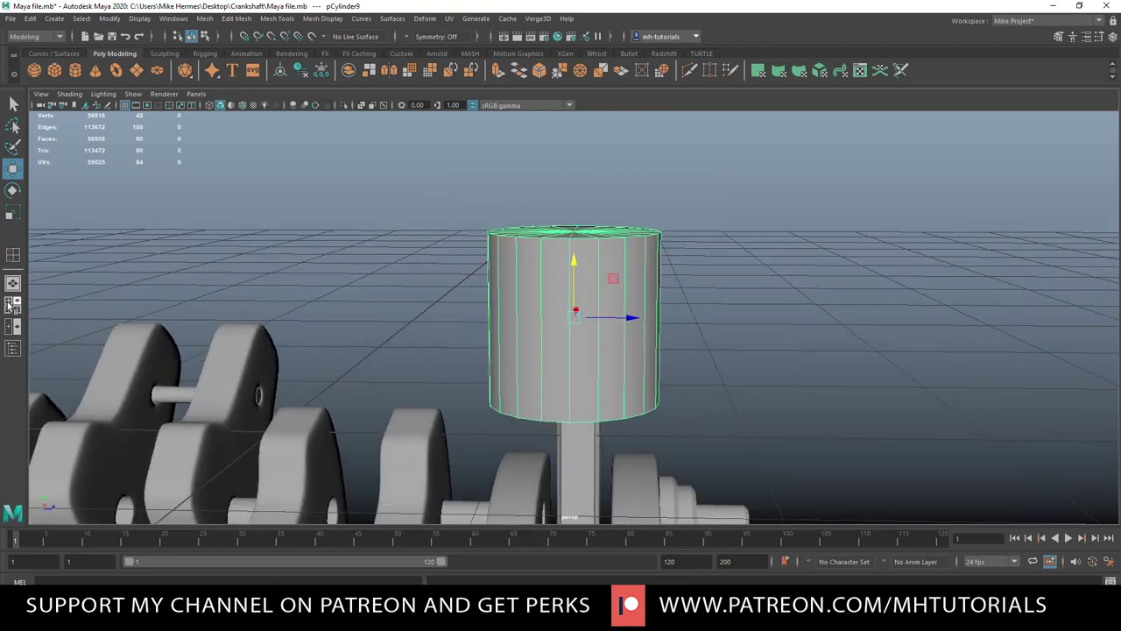
pyautogui.click(13, 304)
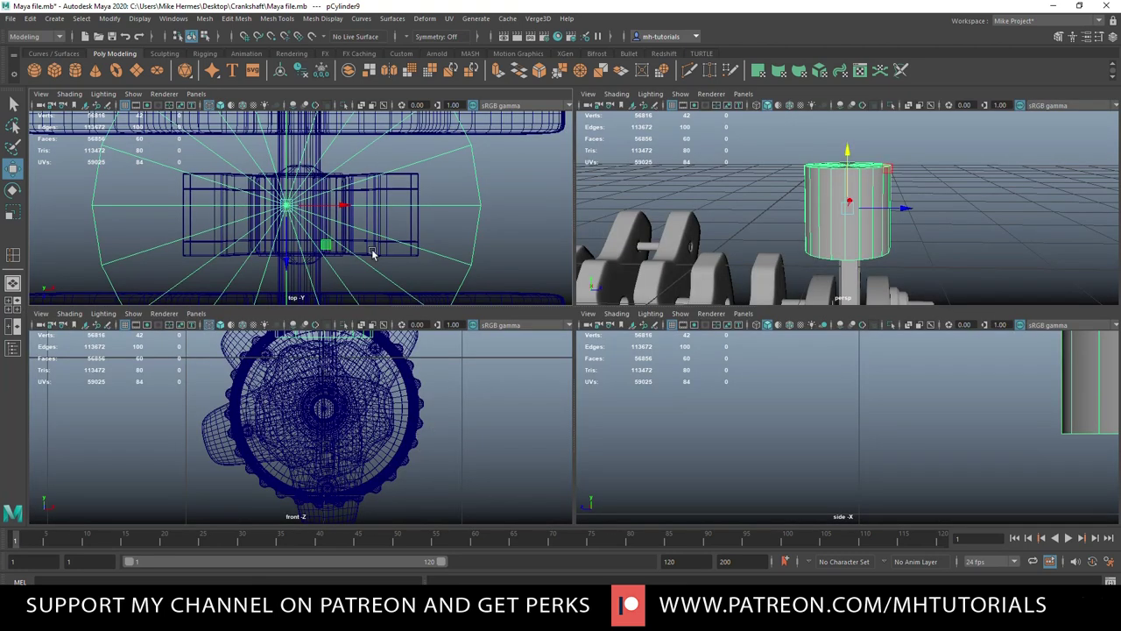
pyautogui.press('space')
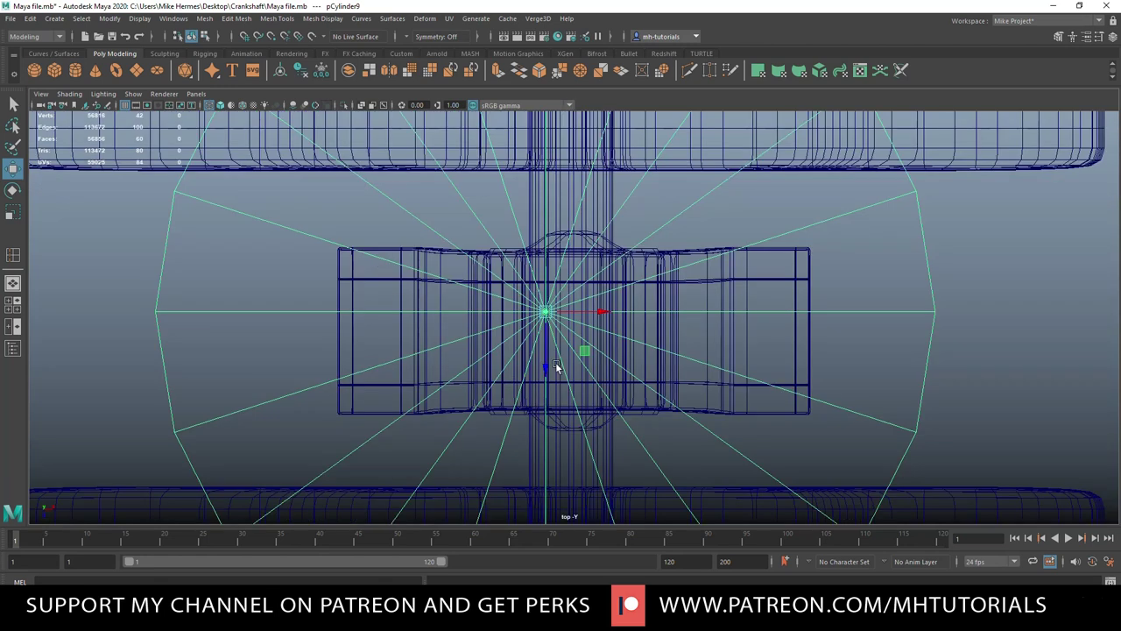
pyautogui.moveTo(540, 366); pyautogui.dragTo(541, 388)
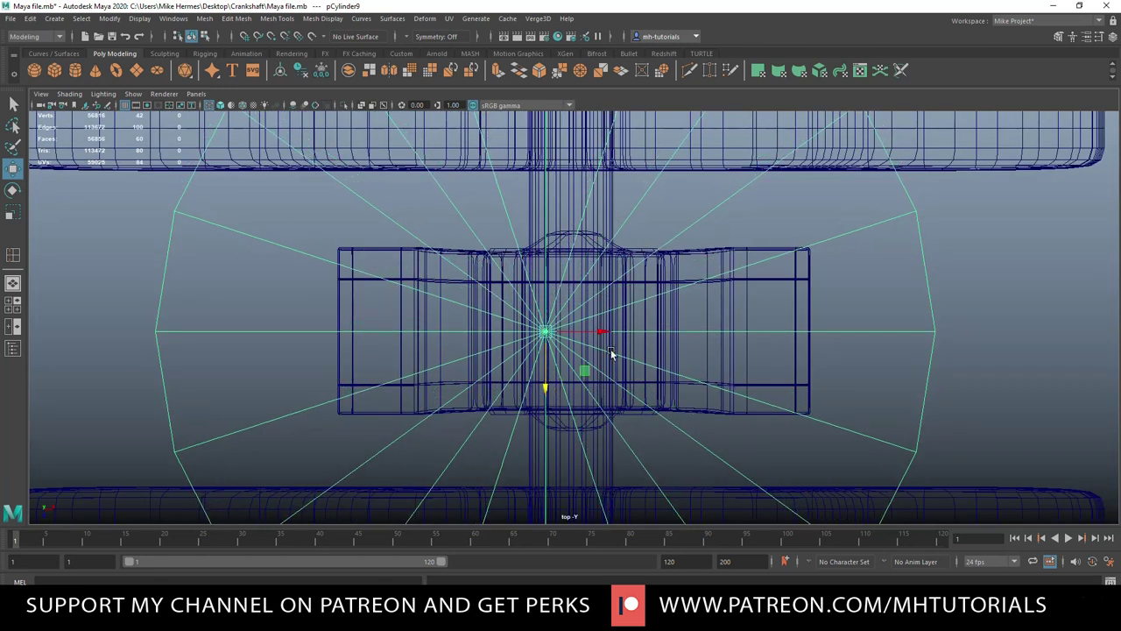
pyautogui.press('v')
pyautogui.moveTo(545, 331); pyautogui.dragTo(562, 387)
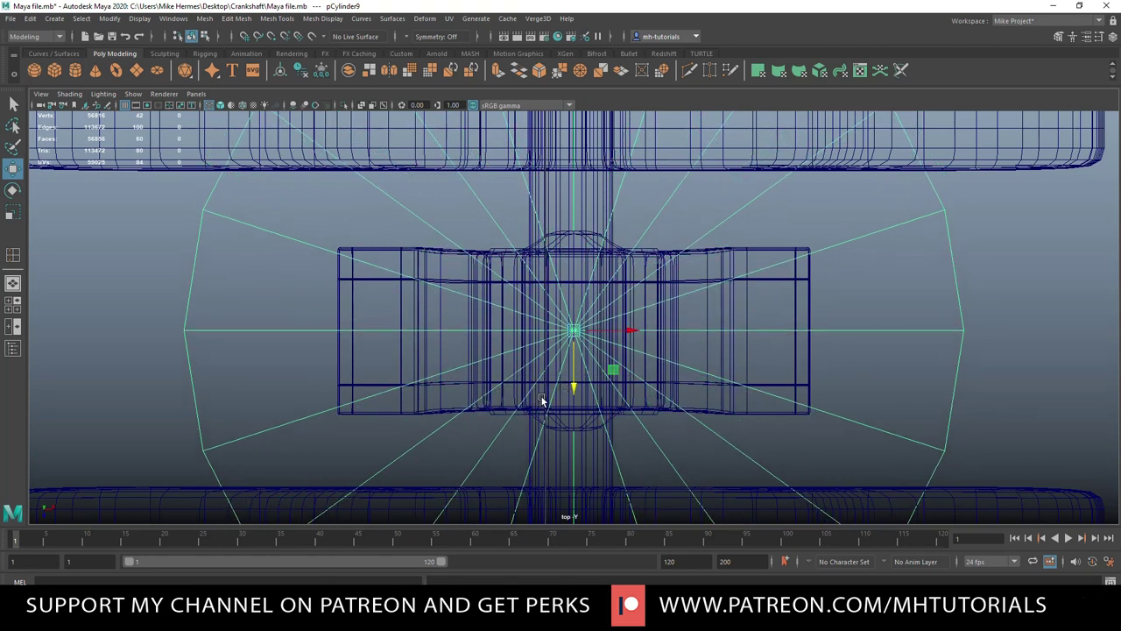
# - In the perspective view, raise the cylinder vertically to the top end of the connecting rod
pyautogui.click(12, 305)
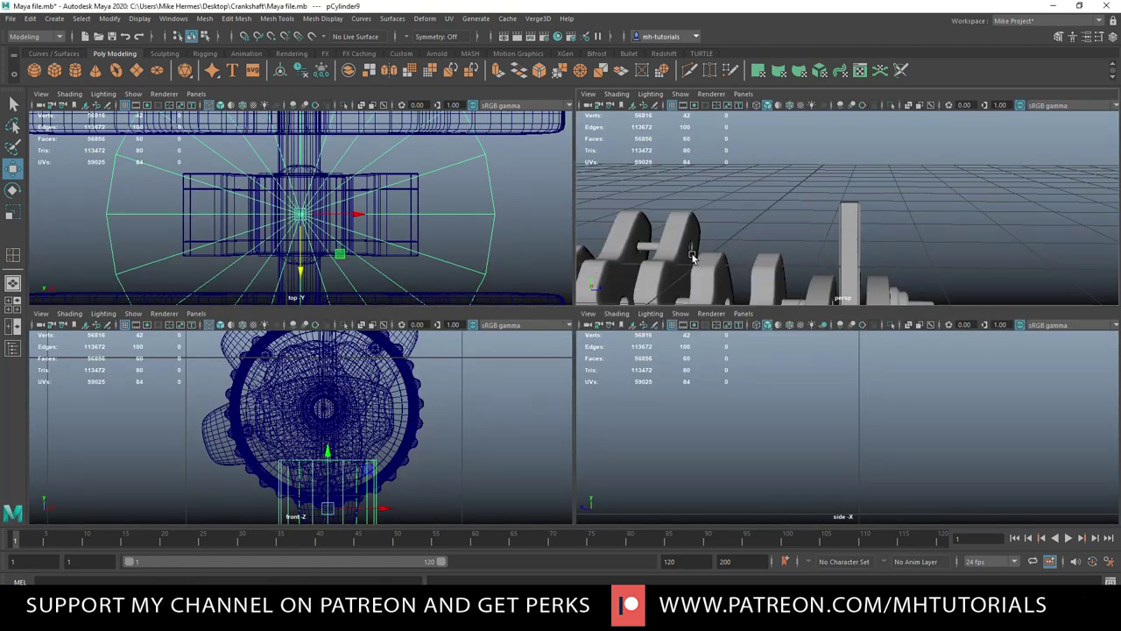
pyautogui.press('space')
pyautogui.press('f')
pyautogui.scroll(-10, 555, 377)
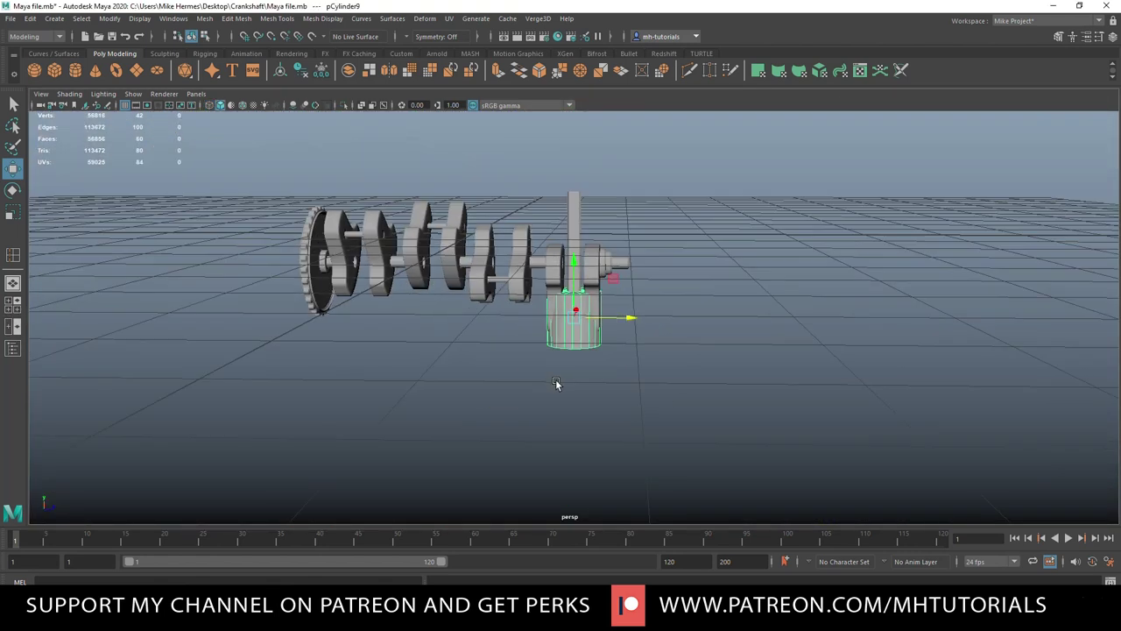
pyautogui.scroll(2, 556, 379)
pyautogui.moveTo(576, 263); pyautogui.dragTo(578, 201)
pyautogui.press('f')
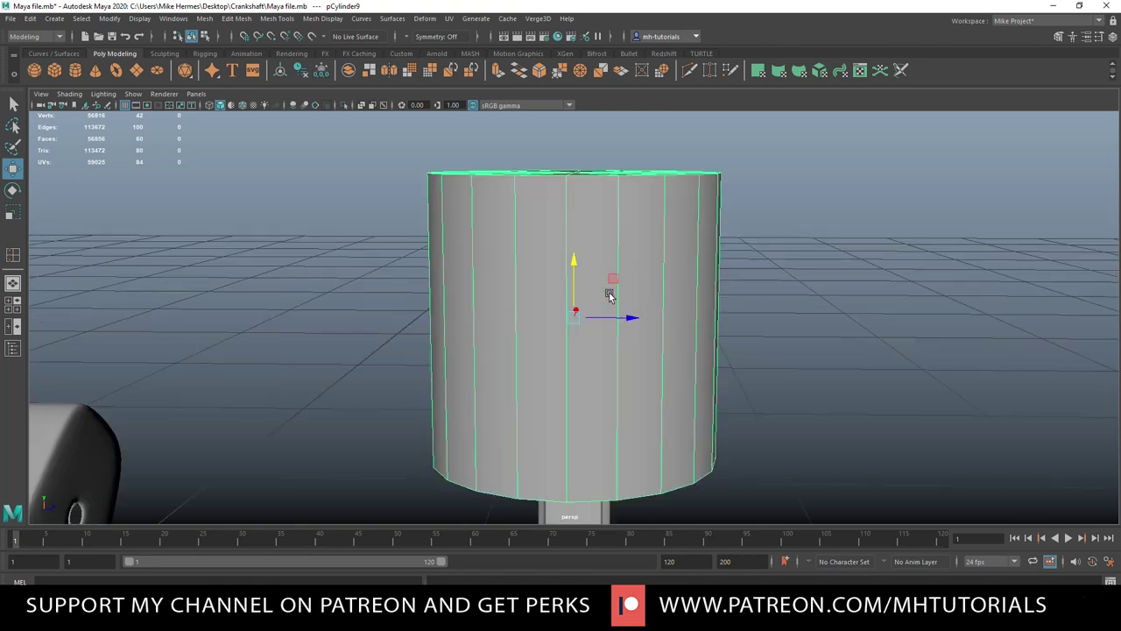
# - In the side view, shorten the cylinder slightly by moving its bottom vertices upward
pyautogui.scroll(-4, 561, 306)
pyautogui.press('space')
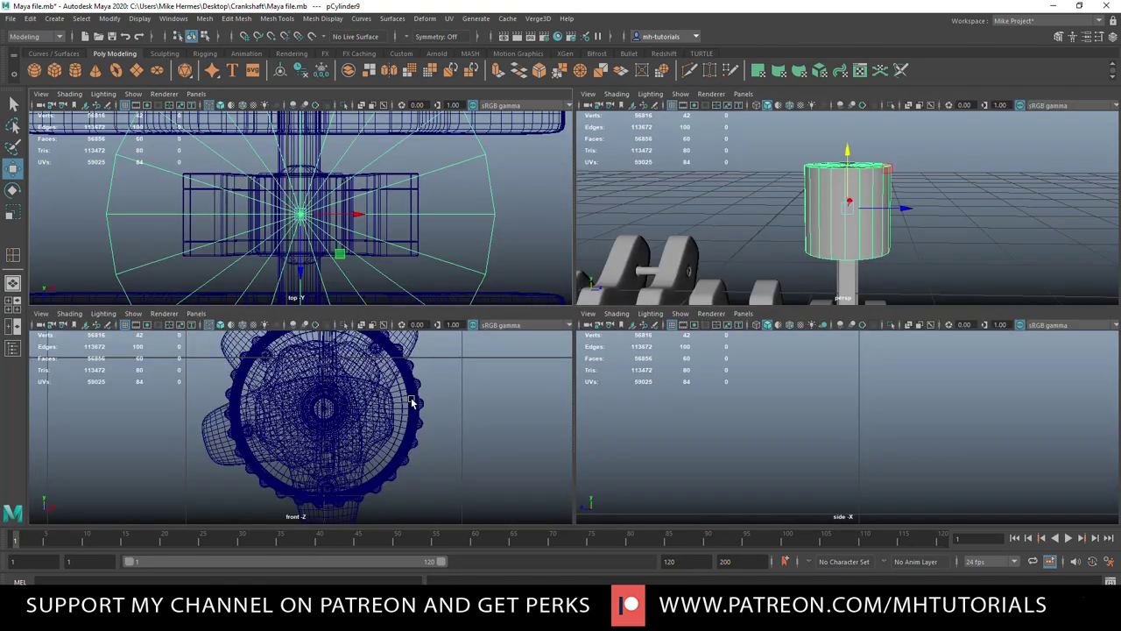
pyautogui.press('a')
pyautogui.press('space')
pyautogui.scroll(5, 659, 438)
pyautogui.keyDown('alt'); pyautogui.moveTo(662, 447); pyautogui.dragTo(543, 430, button='middle'); pyautogui.keyUp('alt')
pyautogui.scroll(1, 543, 429)
pyautogui.scroll(-3, 526, 434)
pyautogui.scroll(-4, 471, 435)
pyautogui.scroll(5, 472, 436)
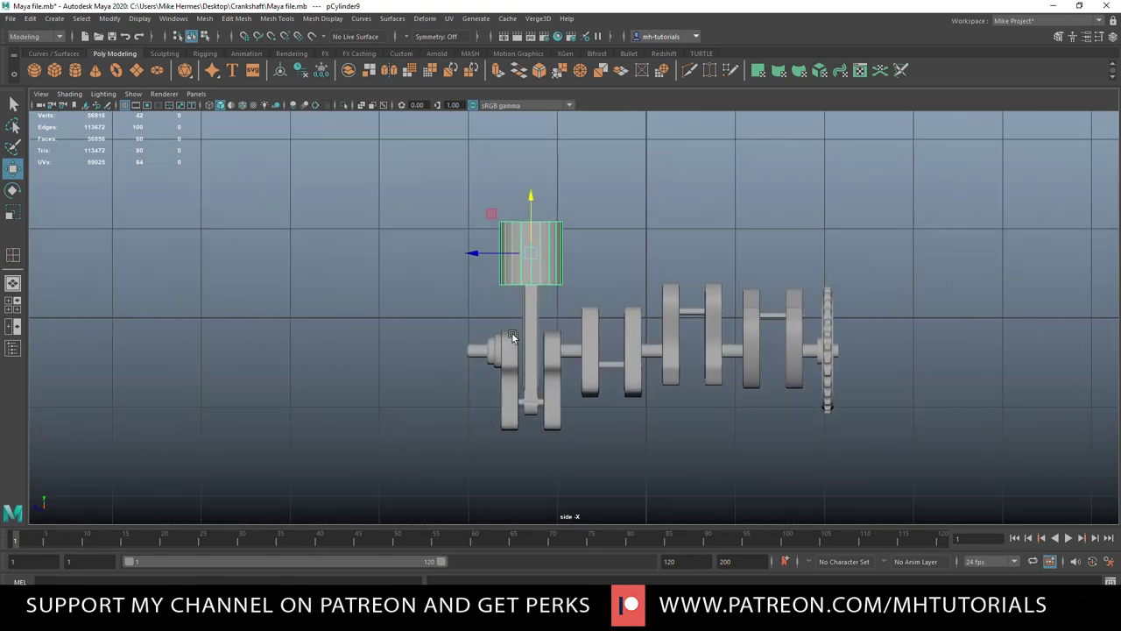
pyautogui.moveTo(396, 203); pyautogui.dragTo(342, 202, button='right')
pyautogui.moveTo(449, 274); pyautogui.dragTo(595, 304)
pyautogui.moveTo(531, 232); pyautogui.dragTo(530, 225)
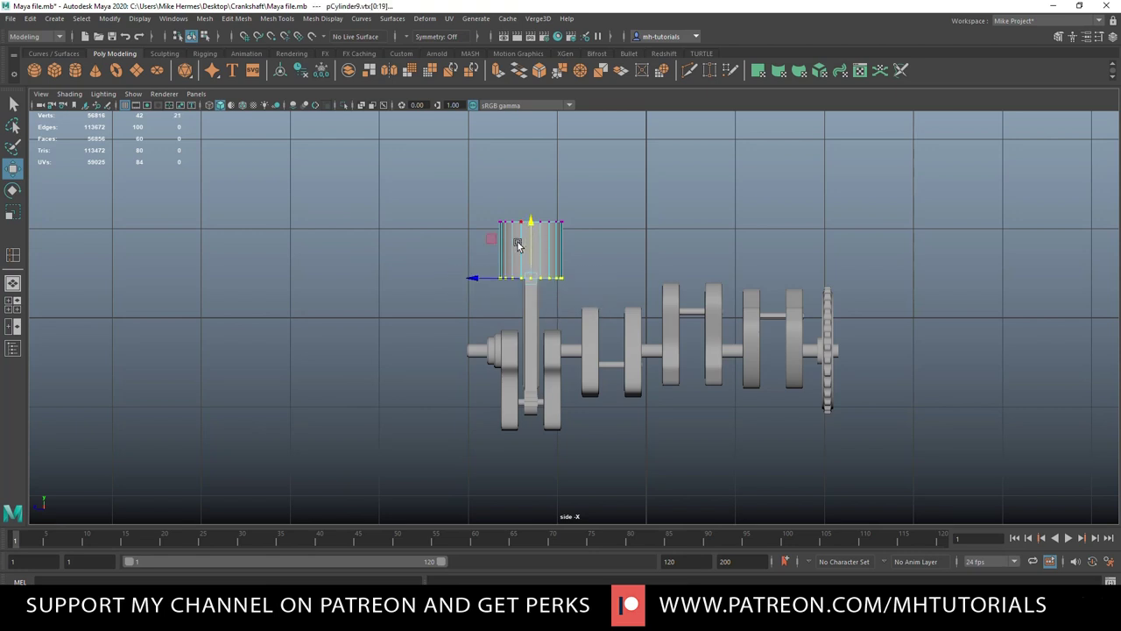
# - Show the side view in wireframe, lower the whole cylinder over the rod's end, and return to perspective
pyautogui.moveTo(517, 246); pyautogui.dragTo(545, 235, button='right')
pyautogui.press('4')
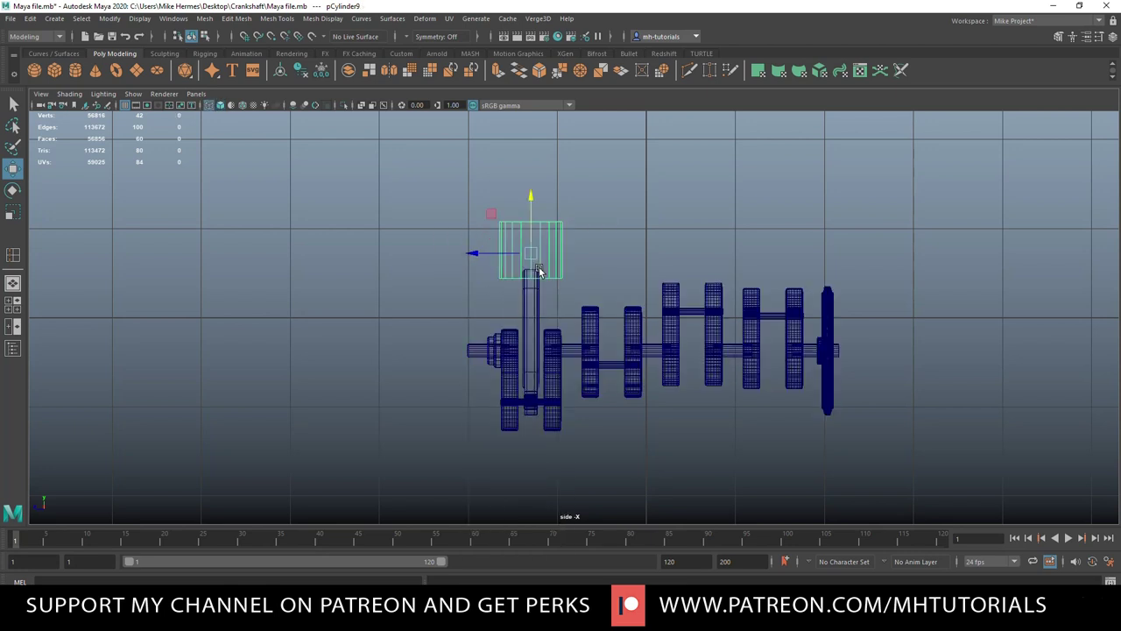
pyautogui.scroll(2, 538, 216)
pyautogui.moveTo(523, 183); pyautogui.dragTo(523, 208)
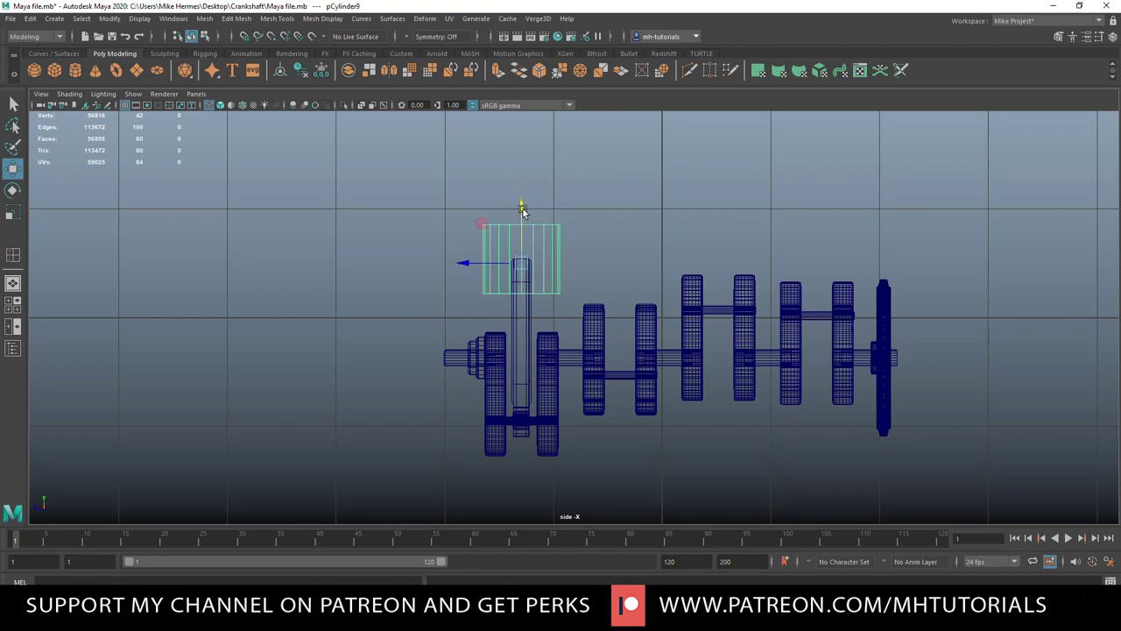
pyautogui.click(13, 305)
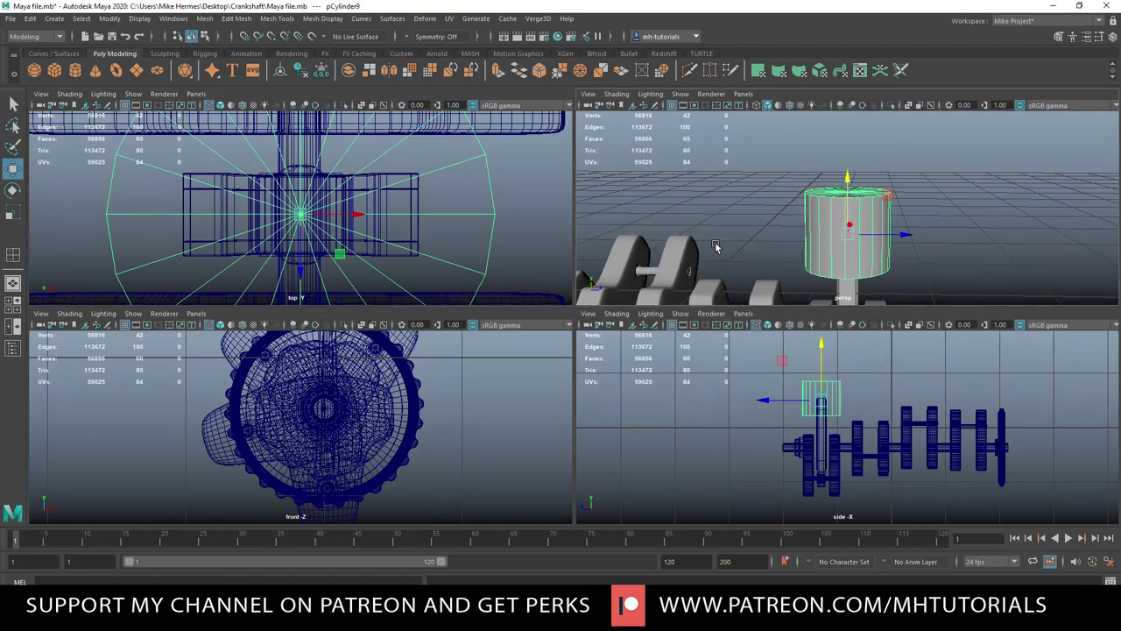
pyautogui.press('space')
# - Insert eight horizontal edge loops around the upper part of the cylinder and close the tool settings
pyautogui.keyDown('alt'); pyautogui.moveTo(762, 331); pyautogui.dragTo(684, 337); pyautogui.keyUp('alt')
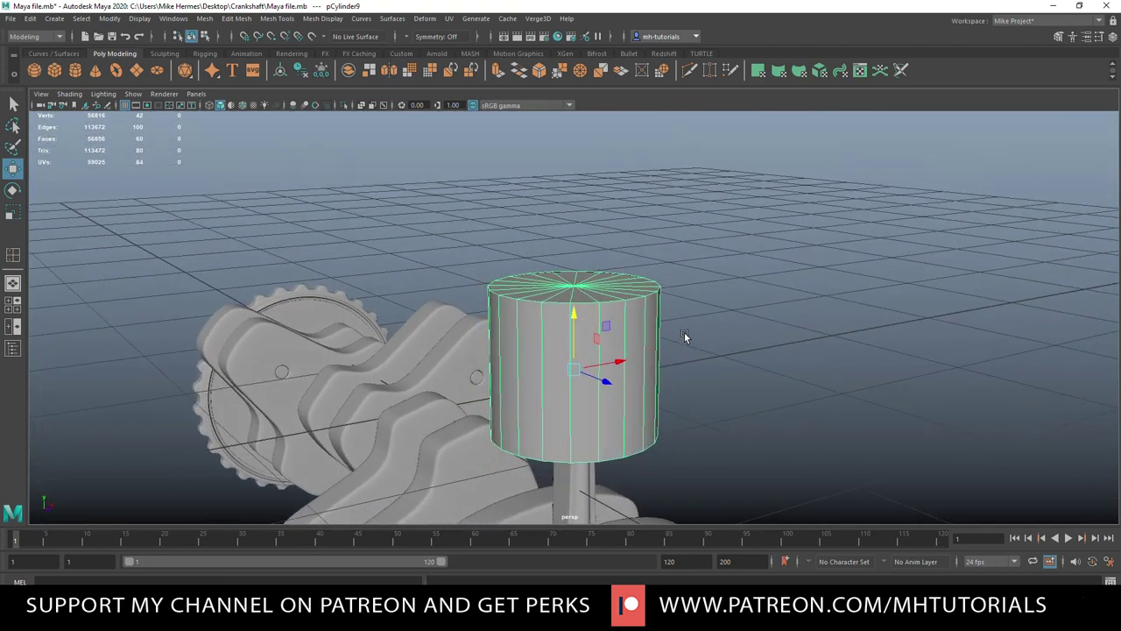
pyautogui.press('g')
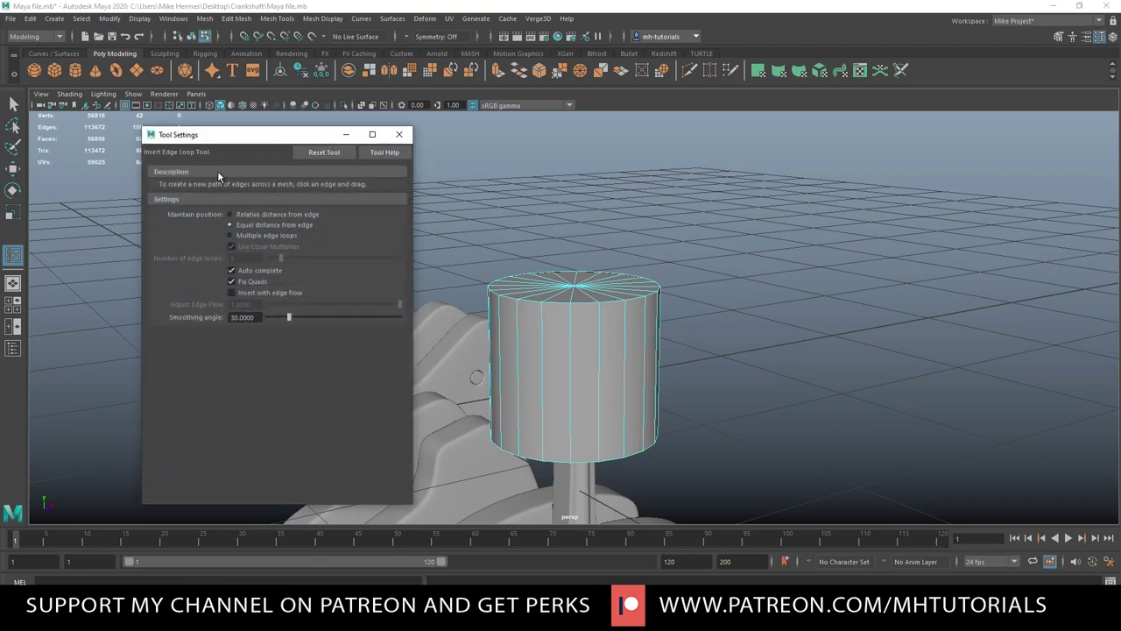
pyautogui.moveTo(570, 340); pyautogui.dragTo(570, 312)
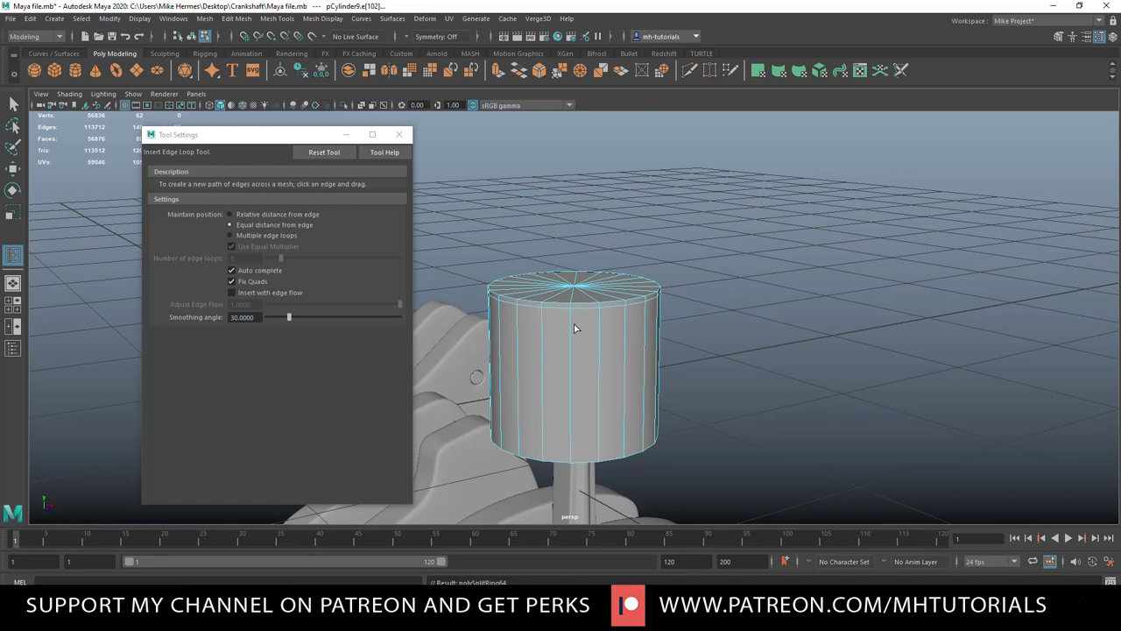
pyautogui.moveTo(570, 321); pyautogui.dragTo(570, 325)
pyautogui.moveTo(568, 329); pyautogui.dragTo(568, 333)
pyautogui.moveTo(571, 356); pyautogui.dragTo(571, 375)
pyautogui.moveTo(572, 378); pyautogui.dragTo(574, 389)
pyautogui.press('q')
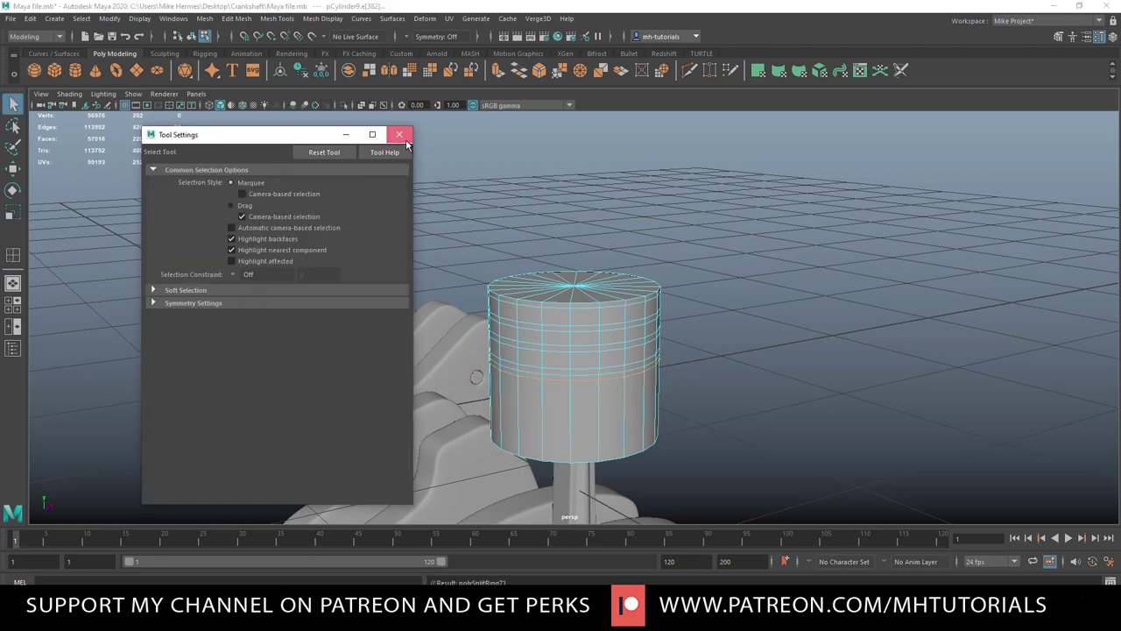
pyautogui.click(403, 137)
# - Delete four adjacent lower side faces on each of two opposite sides of the cylinder
pyautogui.scroll(-4, 686, 415)
pyautogui.keyDown('alt'); pyautogui.moveTo(687, 416); pyautogui.dragTo(662, 434); pyautogui.keyUp('alt')
pyautogui.moveTo(576, 382); pyautogui.dragTo(575, 344, button='right')
pyautogui.click(564, 397)
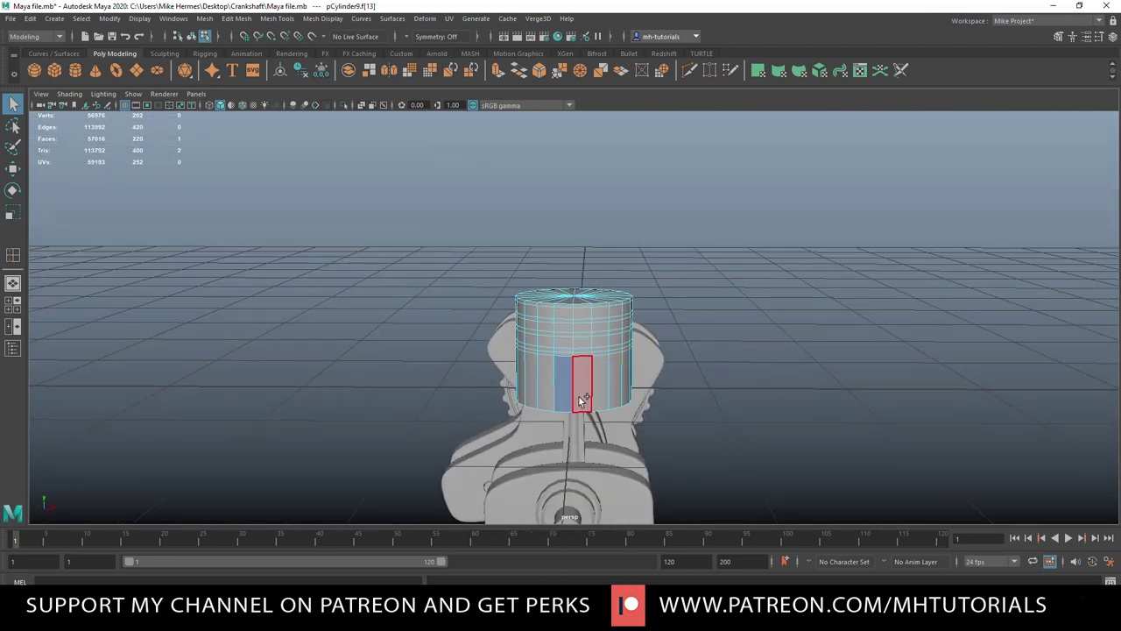
pyautogui.keyDown('shift'); pyautogui.click(584, 397); pyautogui.keyUp('shift')
pyautogui.keyDown('shift'); pyautogui.click(599, 398); pyautogui.keyUp('shift')
pyautogui.keyDown('shift'); pyautogui.click(549, 390); pyautogui.keyUp('shift')
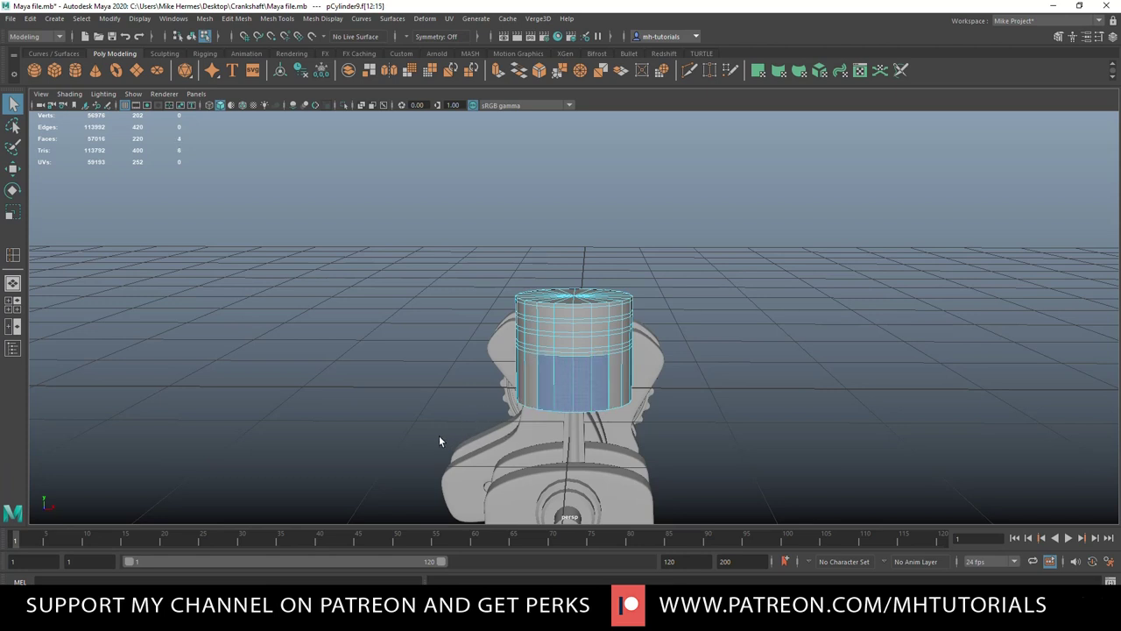
pyautogui.keyDown('alt'); pyautogui.moveTo(388, 427); pyautogui.dragTo(651, 454); pyautogui.keyUp('alt')
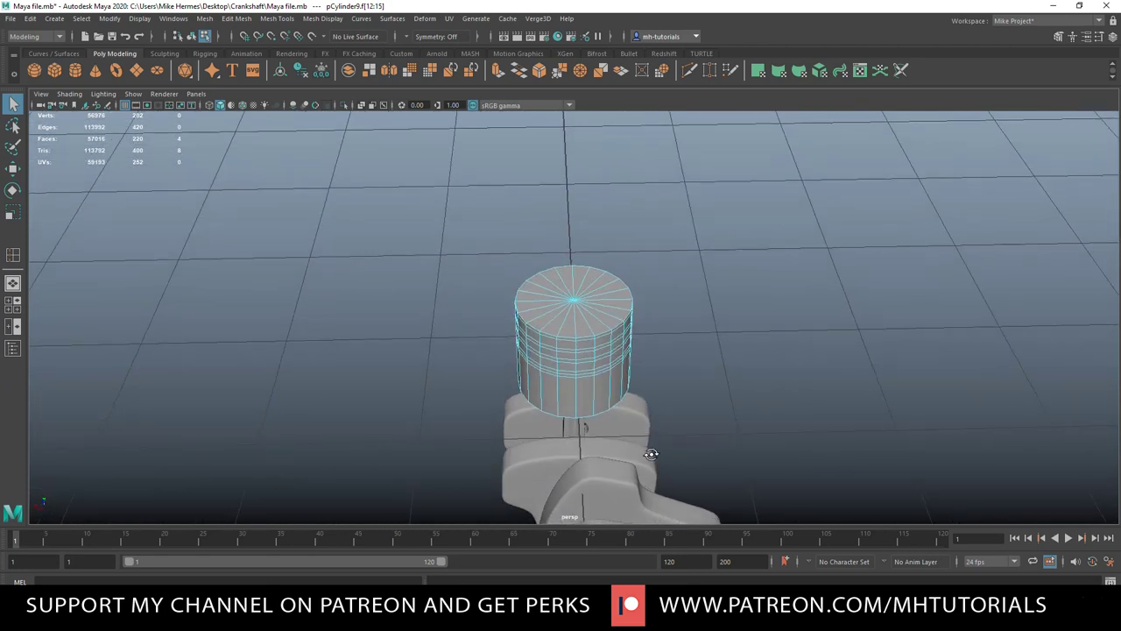
pyautogui.keyDown('shift'); pyautogui.click(569, 410); pyautogui.keyUp('shift')
pyautogui.keyDown('shift'); pyautogui.click(586, 411); pyautogui.keyUp('shift')
pyautogui.keyDown('shift'); pyautogui.click(600, 408); pyautogui.keyUp('shift')
pyautogui.keyDown('shift'); pyautogui.click(553, 405); pyautogui.keyUp('shift')
pyautogui.keyDown('alt'); pyautogui.moveTo(687, 421); pyautogui.dragTo(589, 393); pyautogui.keyUp('alt')
pyautogui.press('Delete')
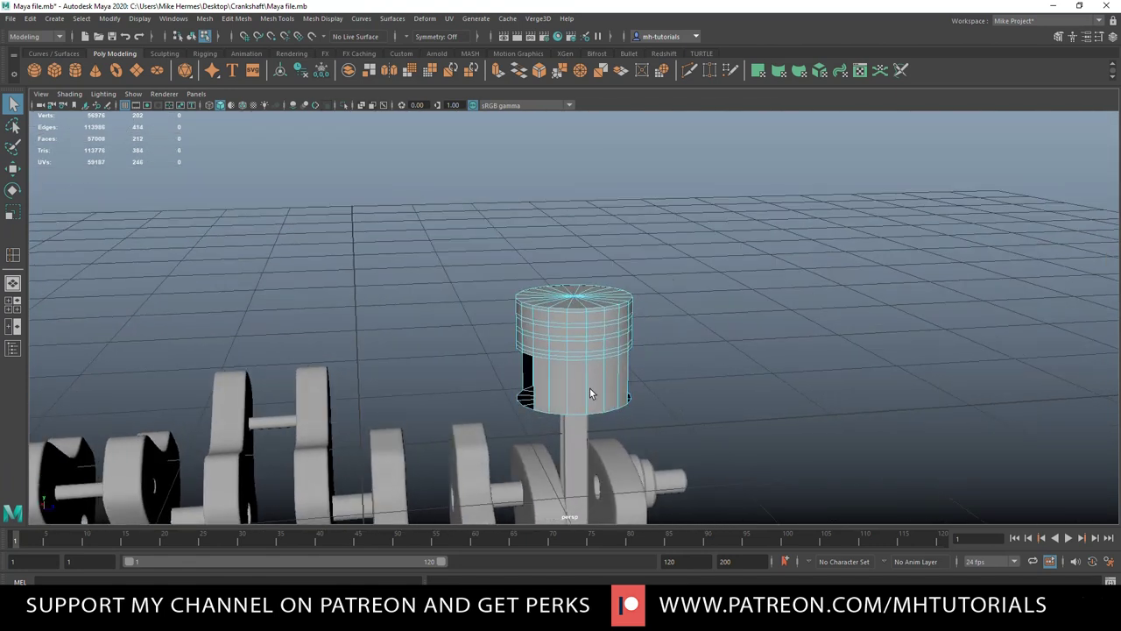
# - Delete all the faces of the cylinder's bottom cap
pyautogui.scroll(2, 574, 386)
pyautogui.scroll(2, 575, 385)
pyautogui.keyDown('alt'); pyautogui.moveTo(578, 377); pyautogui.dragTo(573, 280, button='middle'); pyautogui.keyUp('alt')
pyautogui.keyDown('alt'); pyautogui.moveTo(536, 288); pyautogui.dragTo(648, 321); pyautogui.keyUp('alt')
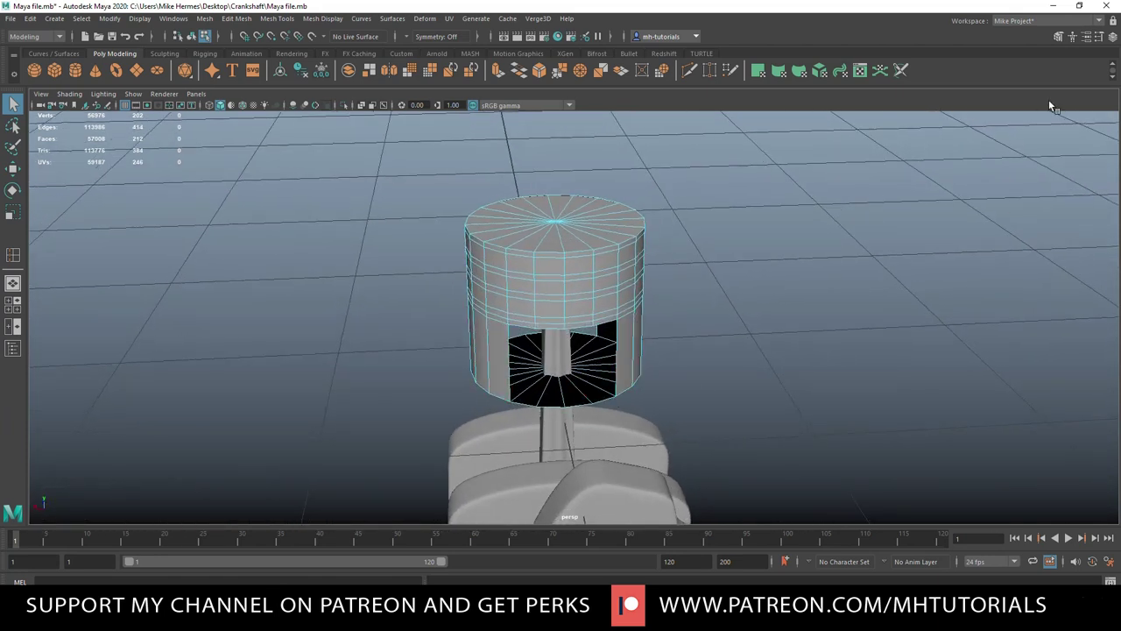
pyautogui.keyDown('alt'); pyautogui.moveTo(839, 314); pyautogui.dragTo(902, 250); pyautogui.keyUp('alt')
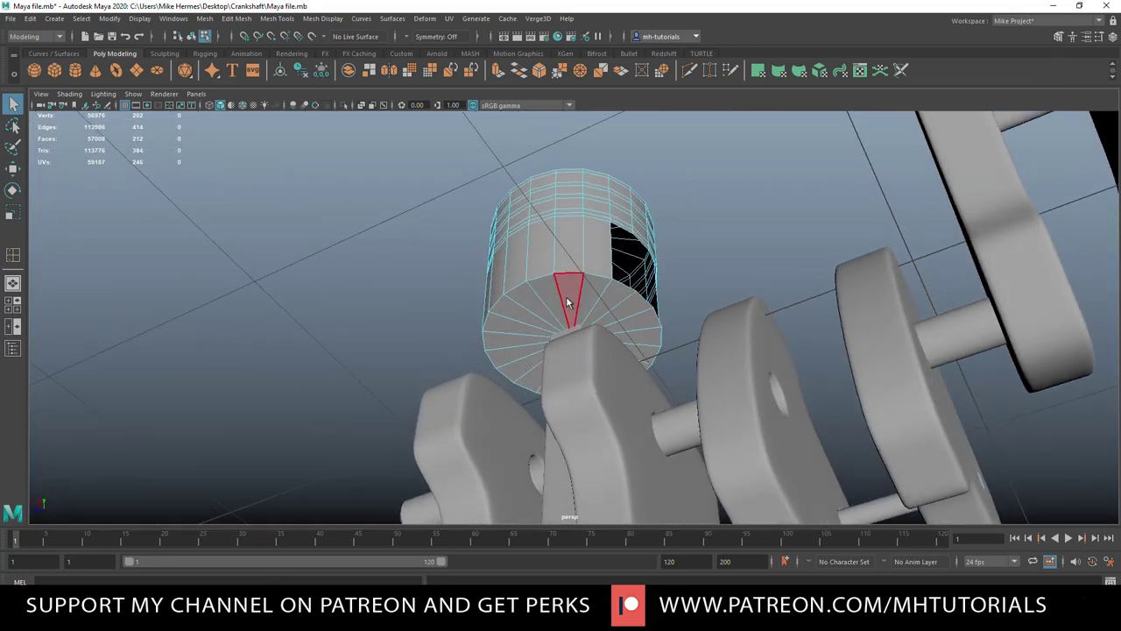
pyautogui.rightClick(566, 298)
pyautogui.click(566, 330)
pyautogui.moveTo(550, 307)
pyautogui.mouseDown()
pyautogui.moveTo(563, 363)
pyautogui.moveTo(625, 336)
pyautogui.moveTo(573, 310)
pyautogui.mouseUp()
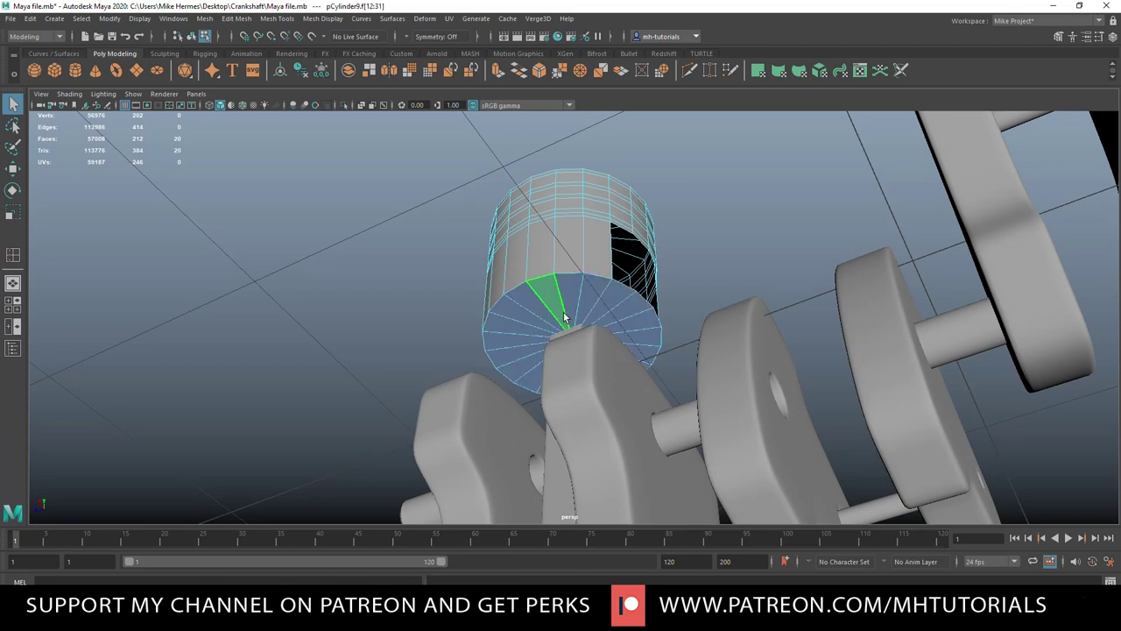
pyautogui.press('Delete')
# - Extrude the three narrow face rings around the piston's upper part outward with a thickness of 0.01
pyautogui.keyDown('alt'); pyautogui.moveTo(445, 293); pyautogui.dragTo(446, 355); pyautogui.keyUp('alt')
pyautogui.scroll(3, 593, 388)
pyautogui.moveTo(592, 388)
pyautogui.keyDown('alt'); pyautogui.mouseDown()
pyautogui.moveTo(621, 377)
pyautogui.moveTo(601, 386)
pyautogui.mouseUp(); pyautogui.keyUp('alt')
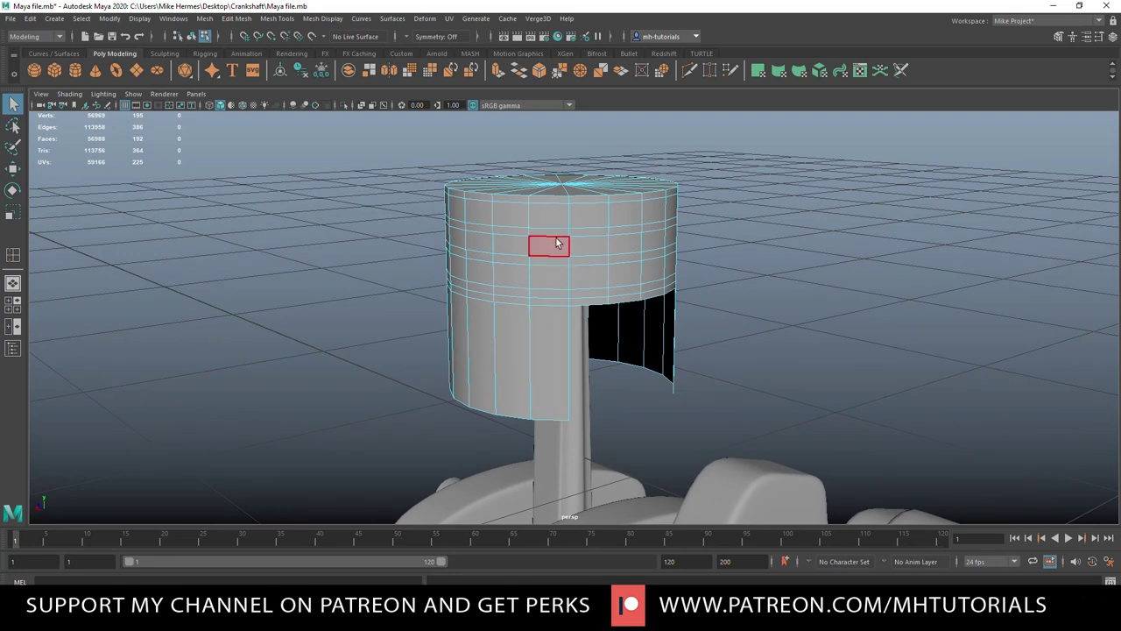
pyautogui.moveTo(553, 233); pyautogui.dragTo(554, 262, button='right')
pyautogui.click(550, 232)
pyautogui.keyDown('shift'); pyautogui.doubleClick(521, 233); pyautogui.keyUp('shift')
pyautogui.keyDown('shift'); pyautogui.click(517, 261); pyautogui.keyUp('shift')
pyautogui.keyDown('shift'); pyautogui.doubleClick(488, 261); pyautogui.keyUp('shift')
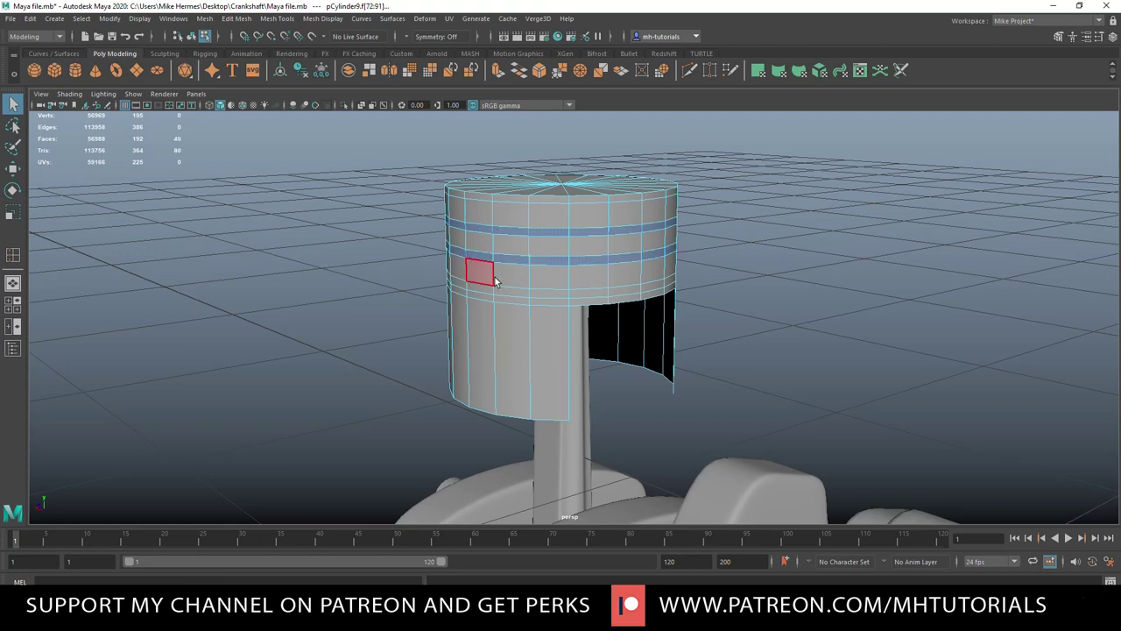
pyautogui.keyDown('shift'); pyautogui.click(512, 293); pyautogui.keyUp('shift')
pyautogui.keyDown('shift'); pyautogui.doubleClick(484, 294); pyautogui.keyUp('shift')
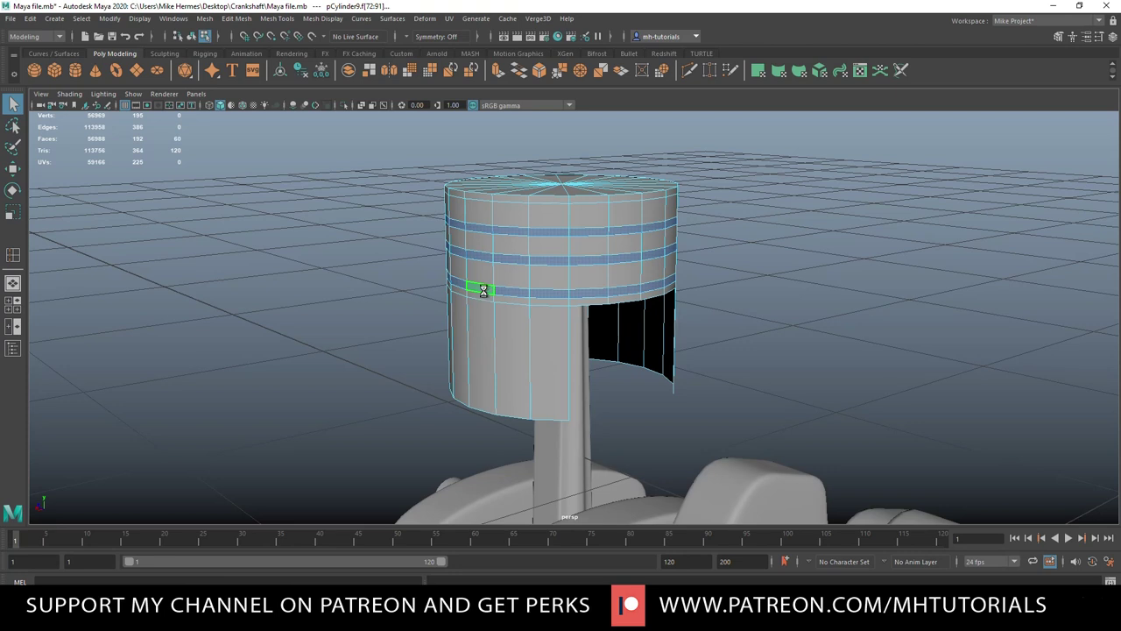
pyautogui.hotkey('ctrl', 'e')
pyautogui.click(206, 360)
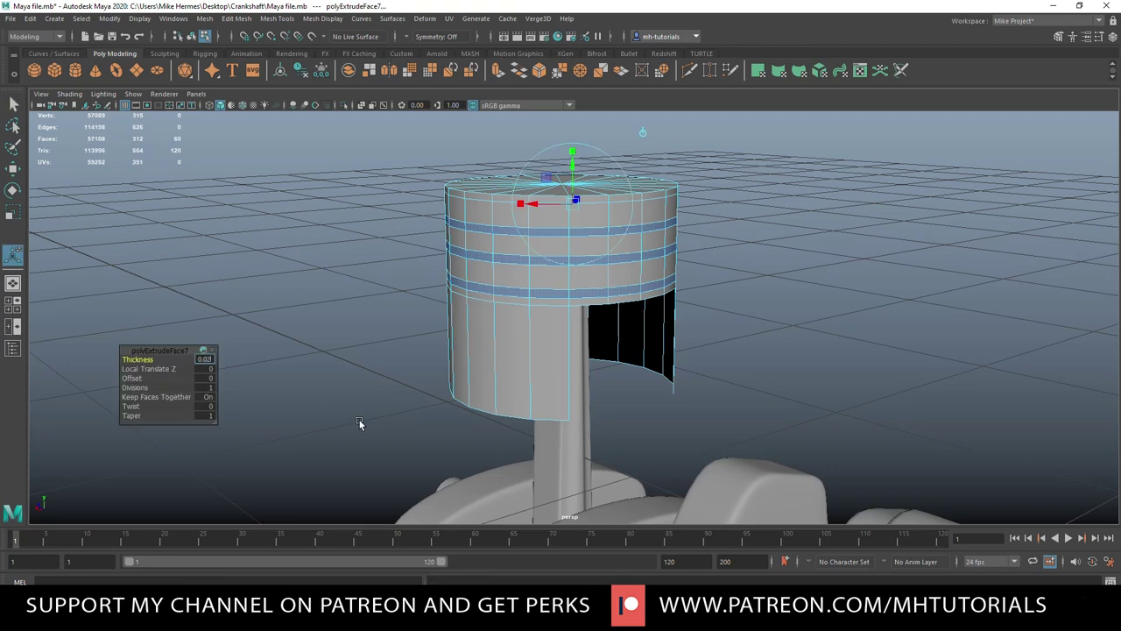
pyautogui.press('Return')
pyautogui.write('0.01')
pyautogui.press('Return')
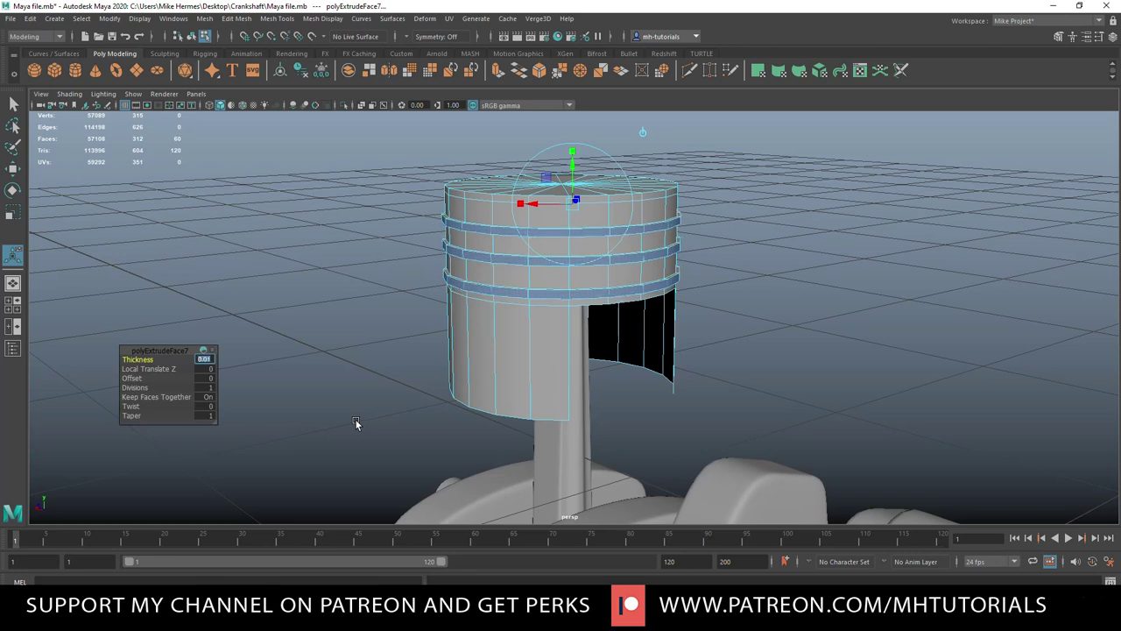
pyautogui.click(806, 279)
pyautogui.scroll(-3, 813, 283)
pyautogui.scroll(3, 813, 283)
pyautogui.keyDown('alt'); pyautogui.moveTo(813, 283); pyautogui.dragTo(830, 311); pyautogui.keyUp('alt')
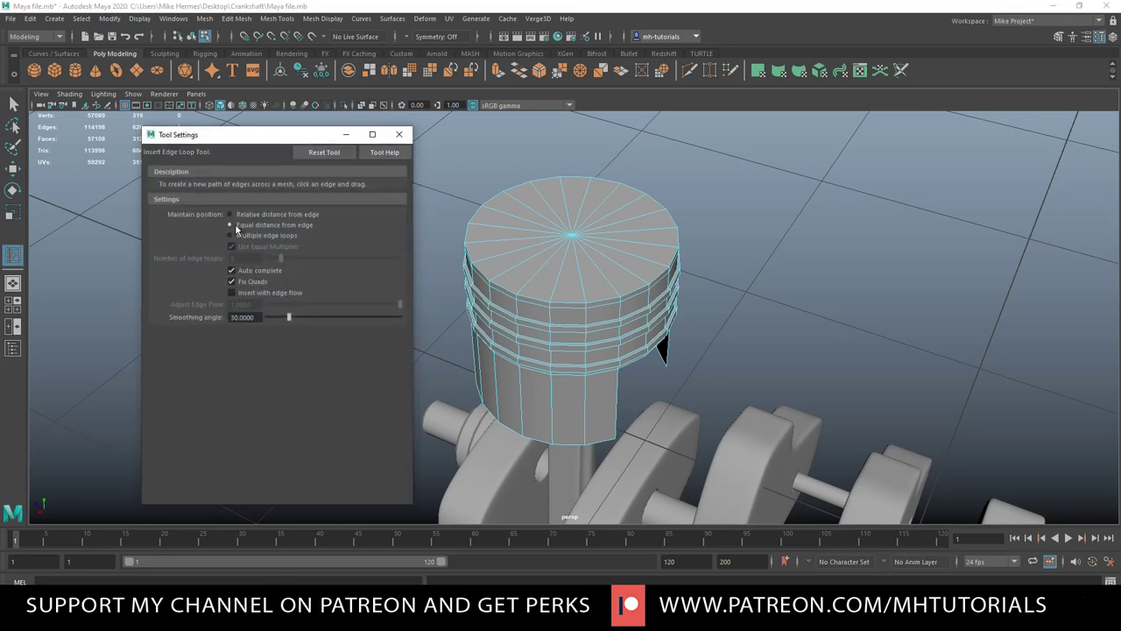
pyautogui.click(555, 290)
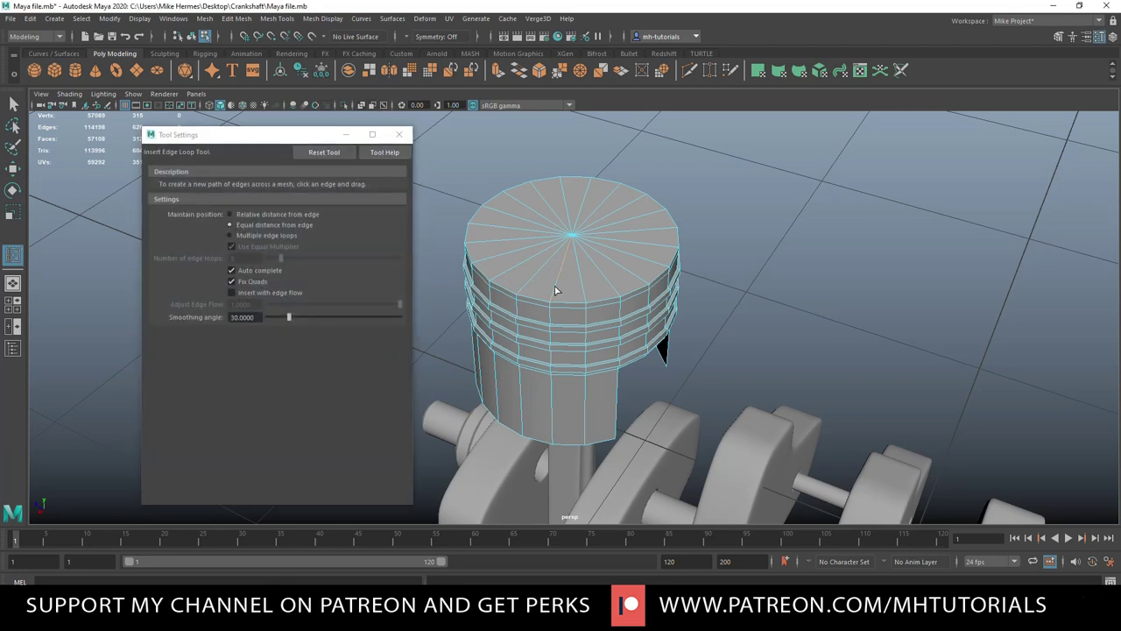
pyautogui.hotkey('ctrl', 'z')
pyautogui.click(399, 136)
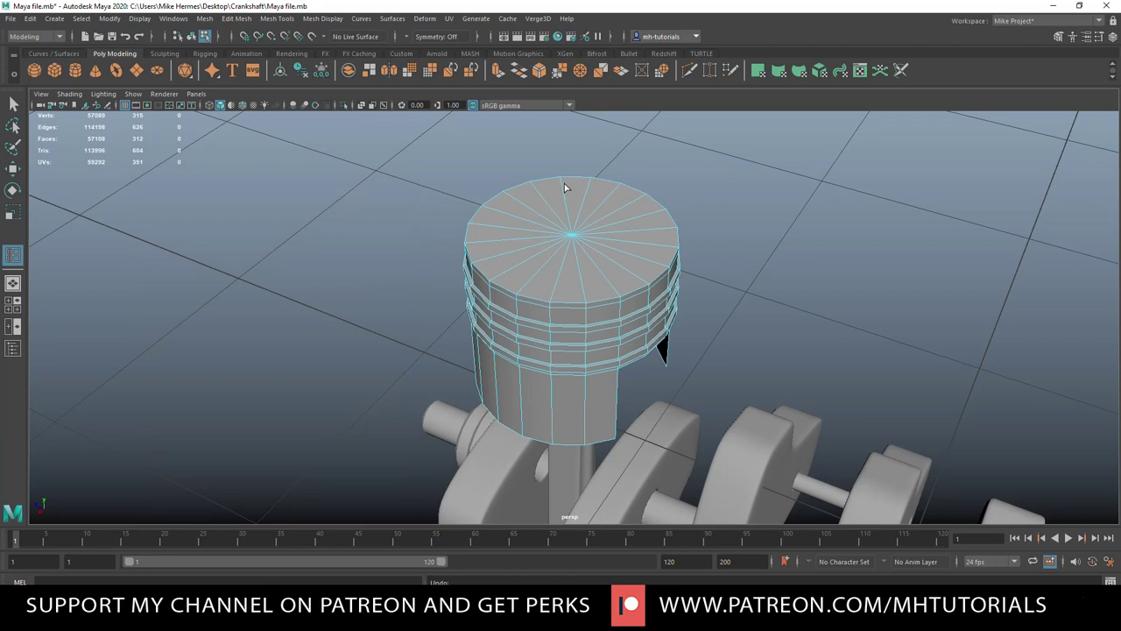
pyautogui.moveTo(571, 204); pyautogui.dragTo(570, 237, button='right')
pyautogui.moveTo(590, 220); pyautogui.dragTo(591, 254, button='right')
pyautogui.click(568, 255)
pyautogui.moveTo(592, 235); pyautogui.dragTo(589, 261, button='right')
pyautogui.hotkey('ctrl', 'z')
# - Try to extrude the piston's top cap faces and scale them inward
pyautogui.press('q')
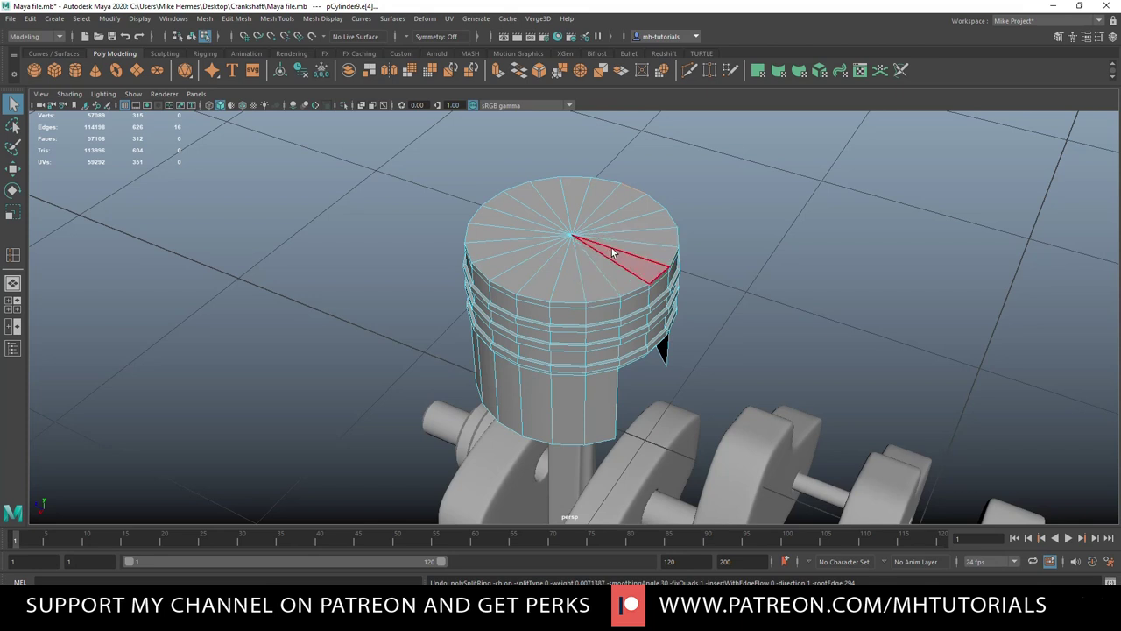
pyautogui.moveTo(616, 253)
pyautogui.mouseDown()
pyautogui.moveTo(555, 218)
pyautogui.moveTo(603, 266)
pyautogui.mouseUp()
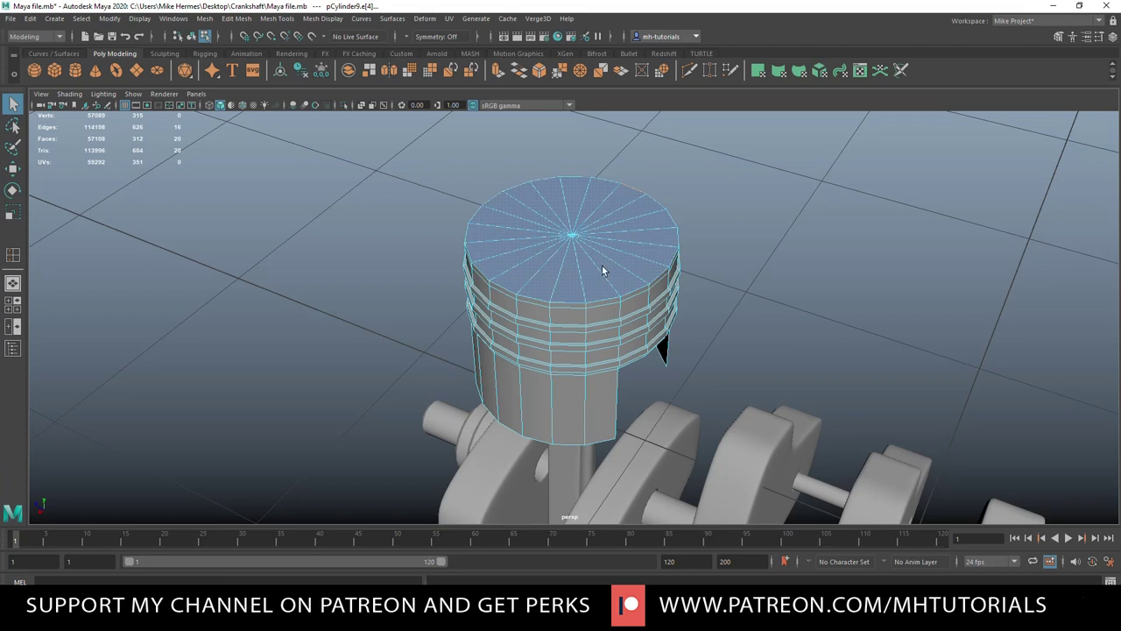
pyautogui.hotkey('ctrl', 'e')
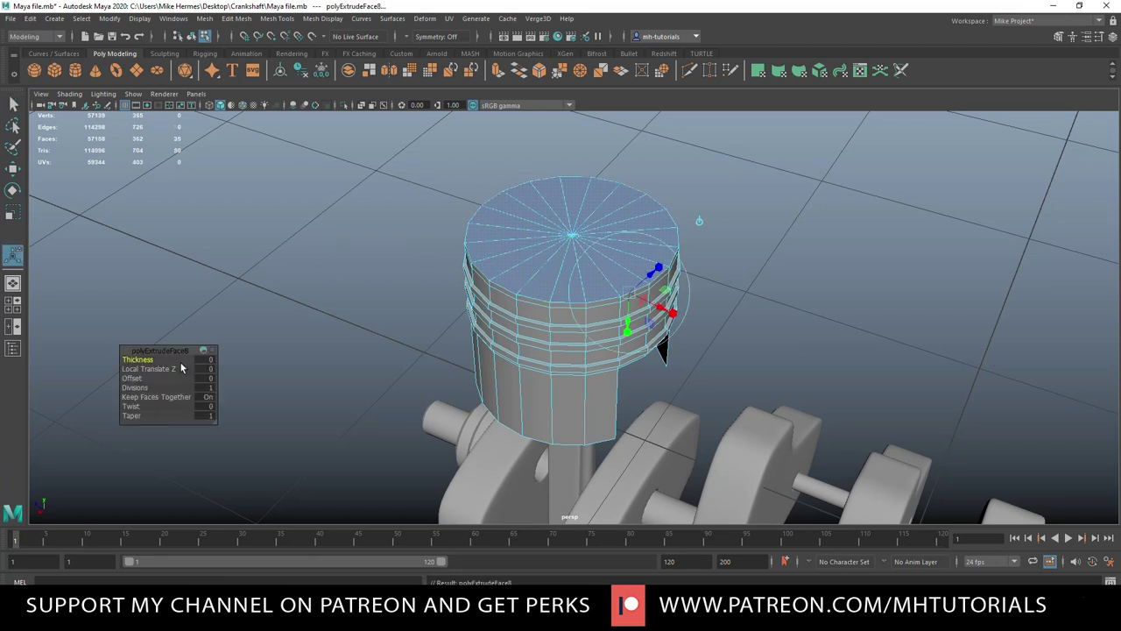
pyautogui.press('r')
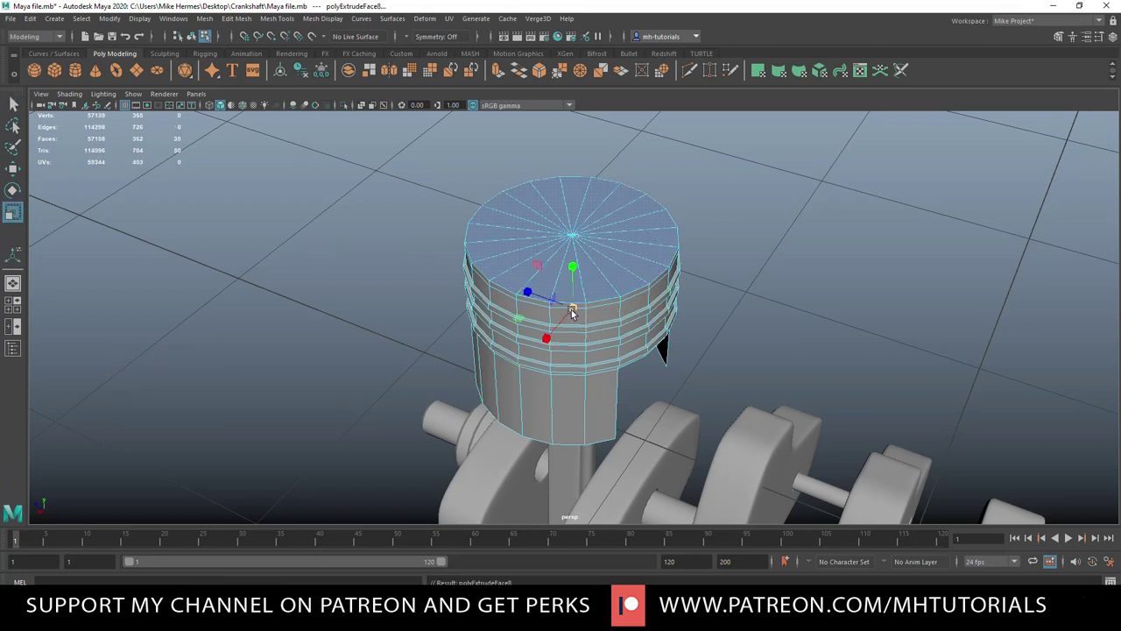
pyautogui.moveTo(574, 311); pyautogui.dragTo(563, 311)
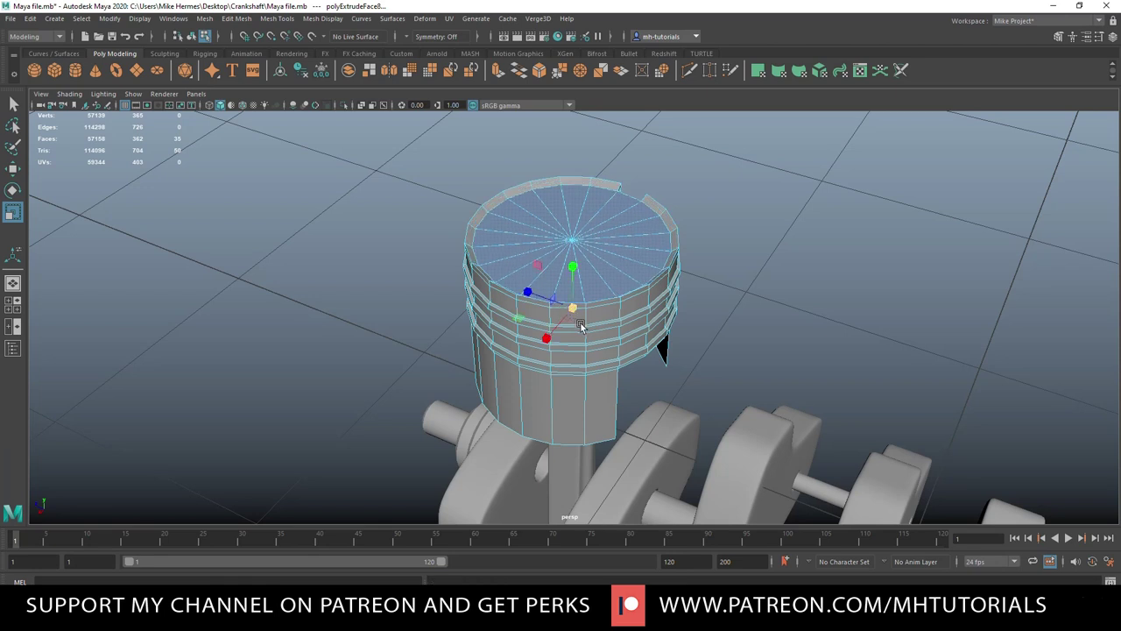
pyautogui.hotkey('ctrl', 'z')
# - Extrude only the piston's top cap faces with an offset of 0.1 to form an inset ring
pyautogui.keyDown('alt'); pyautogui.moveTo(758, 286); pyautogui.dragTo(590, 285); pyautogui.keyUp('alt')
pyautogui.click(763, 241)
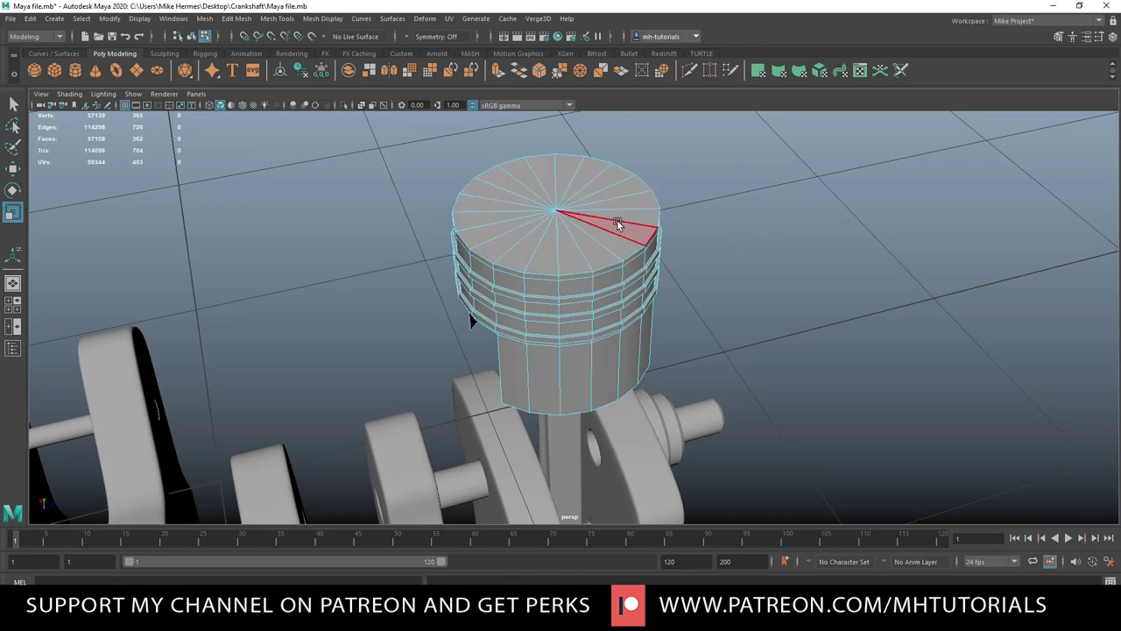
pyautogui.moveTo(587, 200)
pyautogui.mouseDown()
pyautogui.moveTo(574, 186)
pyautogui.moveTo(561, 226)
pyautogui.moveTo(589, 206)
pyautogui.mouseUp()
pyautogui.hotkey('ctrl', 'e')
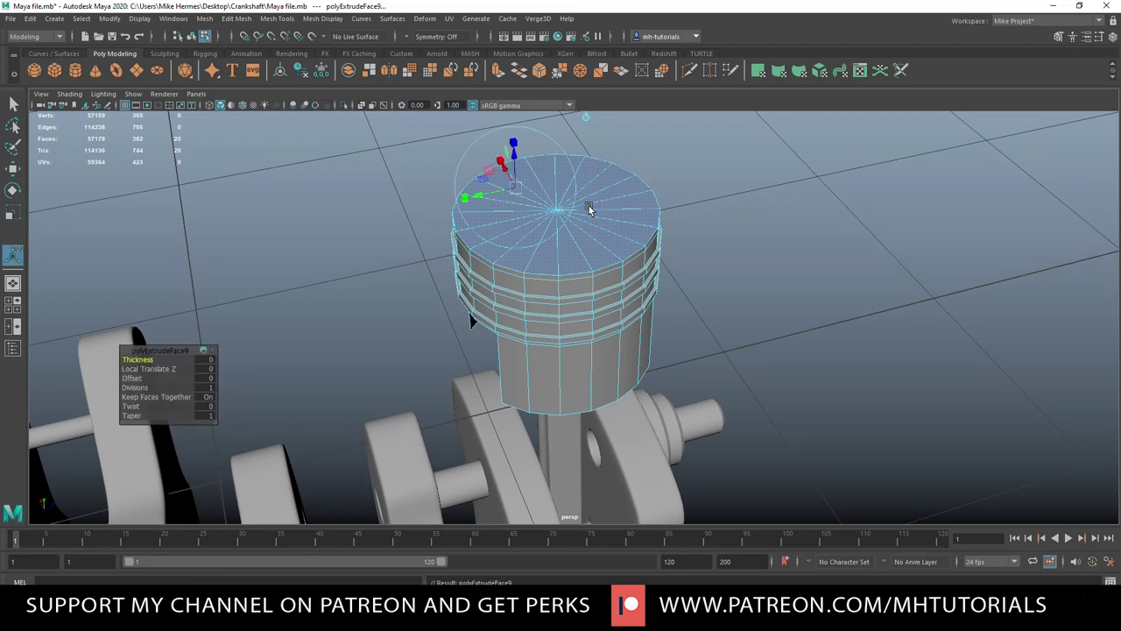
pyautogui.moveTo(135, 380); pyautogui.dragTo(141, 380)
pyautogui.click(208, 379)
pyautogui.write('0.1')
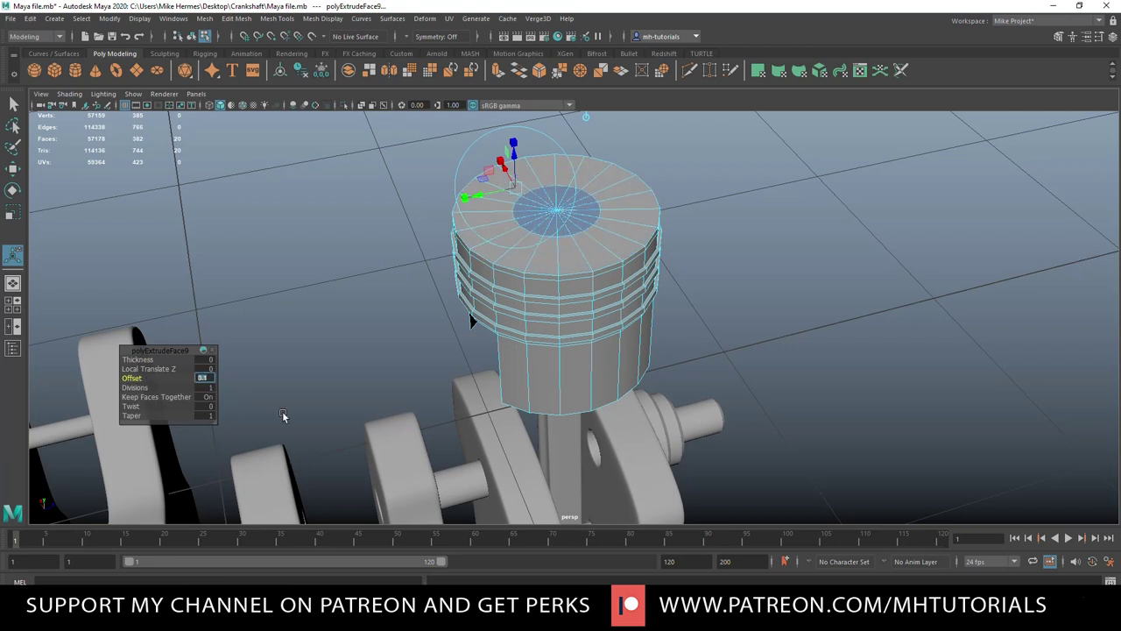
pyautogui.press('Return')
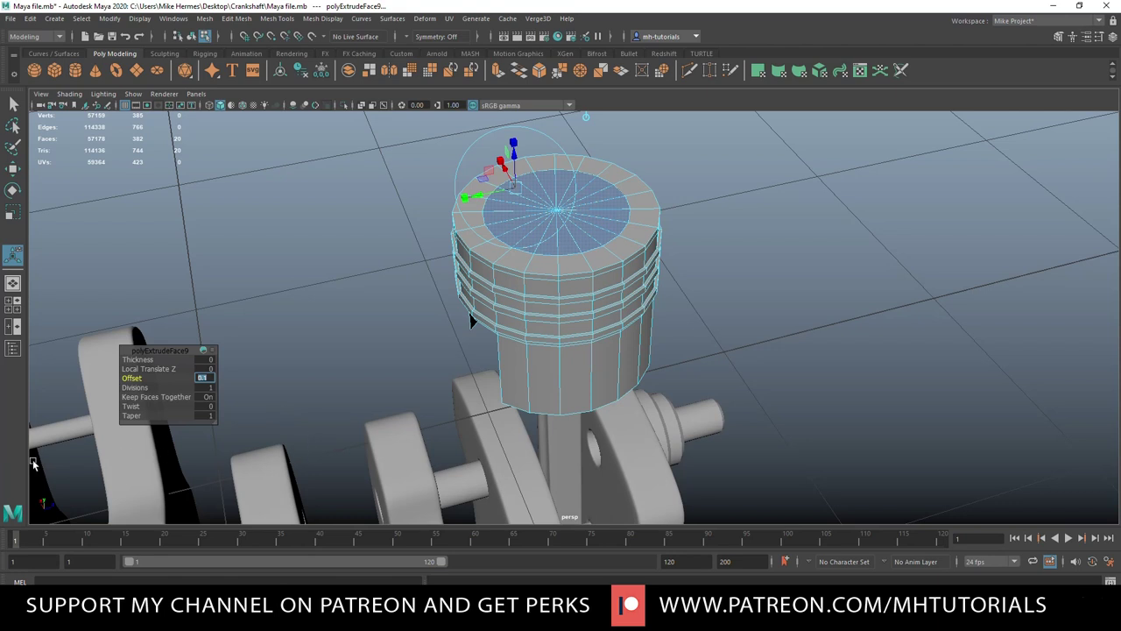
pyautogui.click(226, 298)
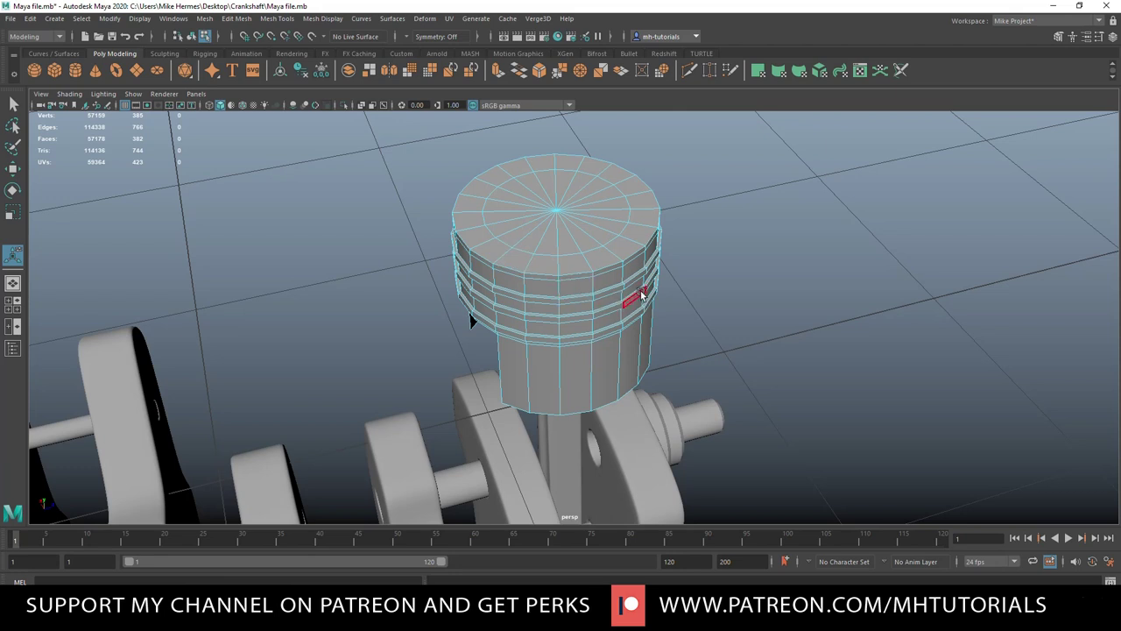
# - Extrude the inner circle of top cap faces with an offset of 0.1 to form a second inset ring
pyautogui.moveTo(568, 246)
pyautogui.mouseDown()
pyautogui.moveTo(534, 197)
pyautogui.moveTo(550, 235)
pyautogui.mouseUp()
pyautogui.hotkey('ctrl', 'e')
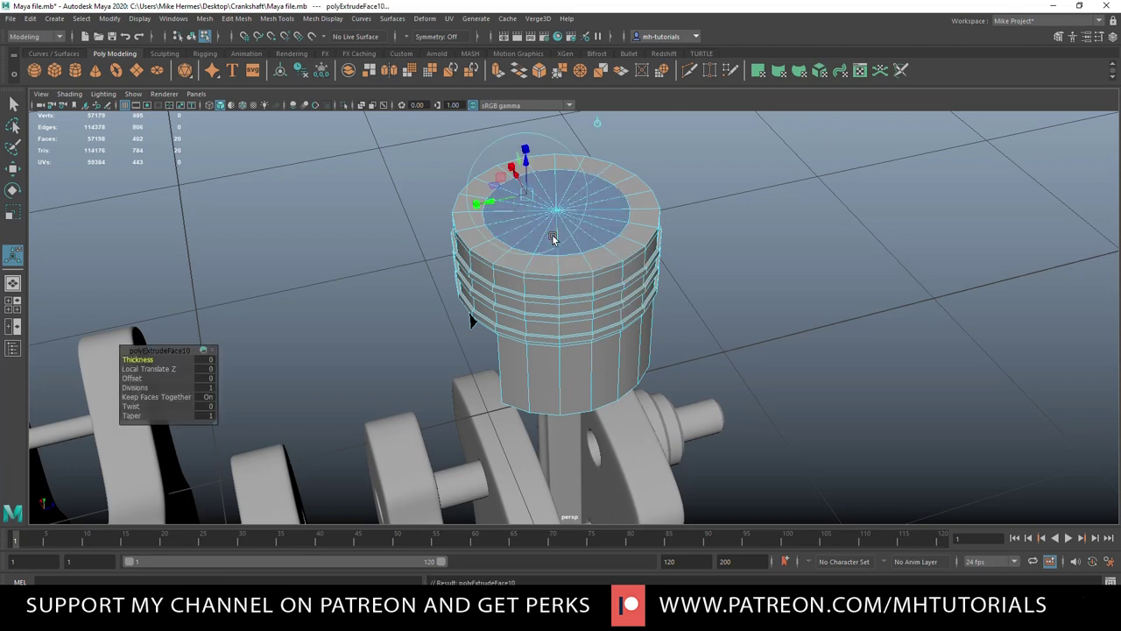
pyautogui.click(210, 380)
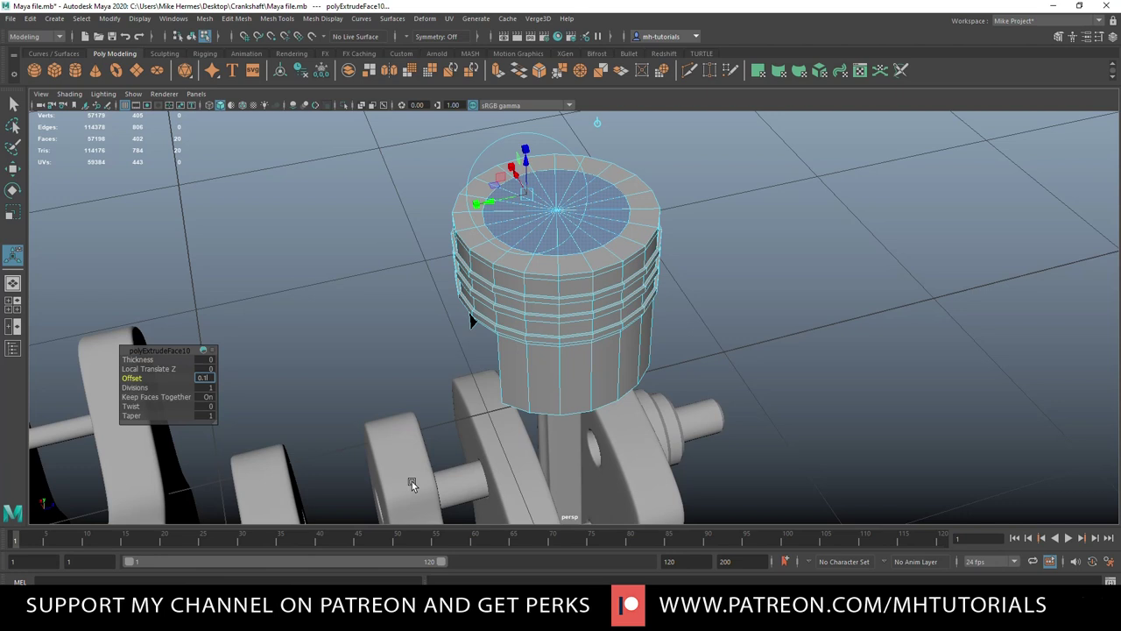
pyautogui.press('Return')
pyautogui.click(808, 318)
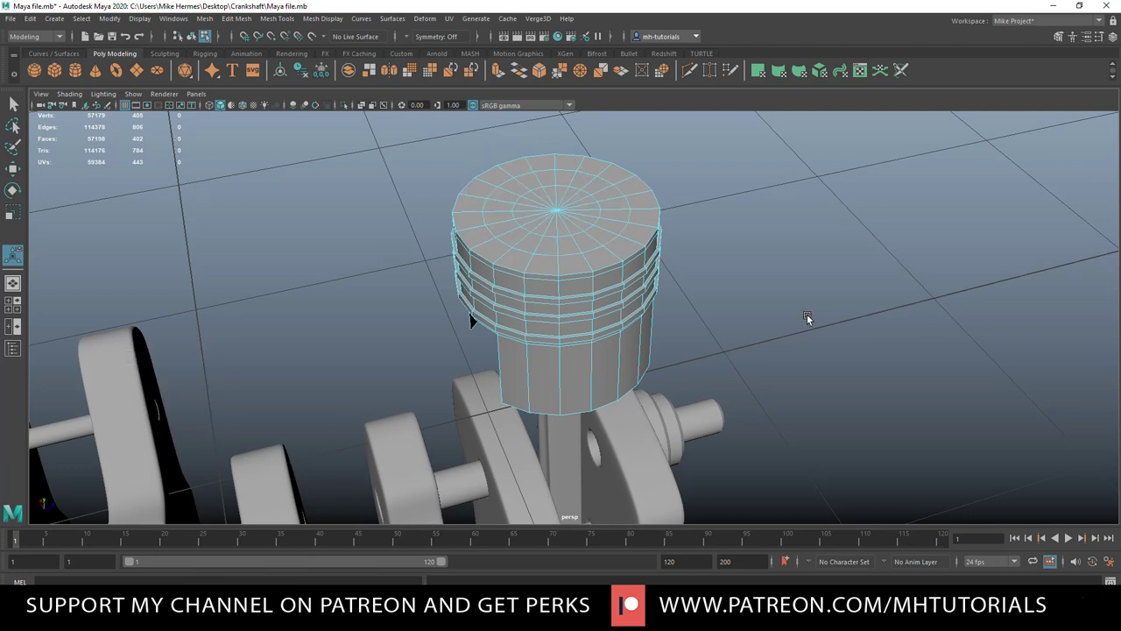
# - Select the centre vertex of the piston's top with soft selection and narrow the falloff to the inner rings
pyautogui.moveTo(569, 212); pyautogui.dragTo(522, 216, button='right')
pyautogui.click(558, 212)
pyautogui.press('b')
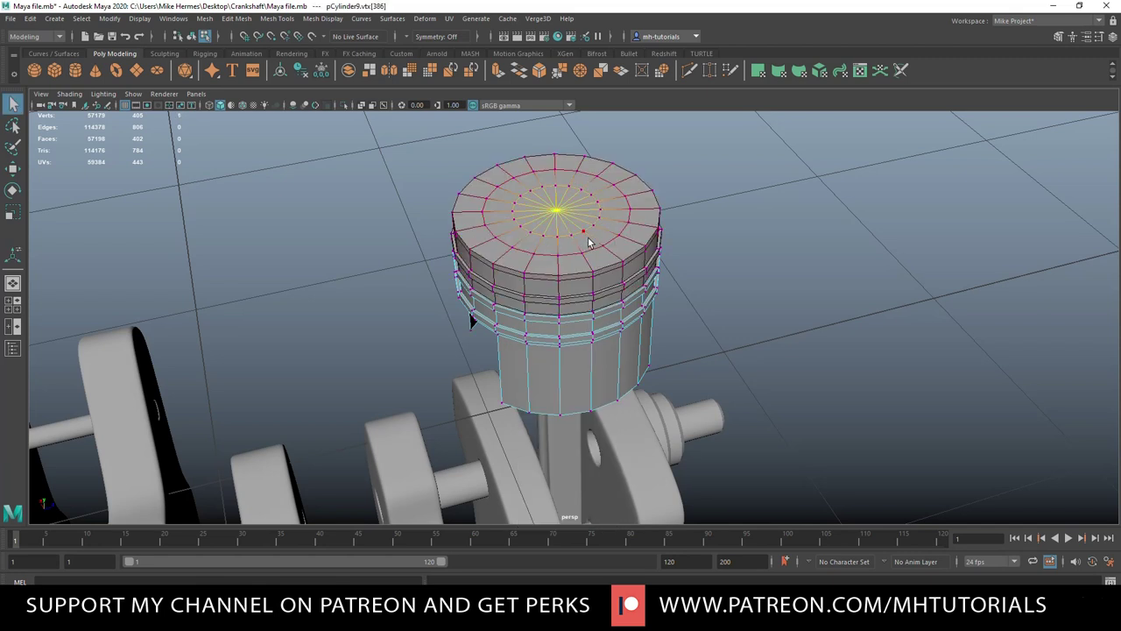
pyautogui.keyDown('alt'); pyautogui.moveTo(643, 308); pyautogui.dragTo(741, 412); pyautogui.keyUp('alt')
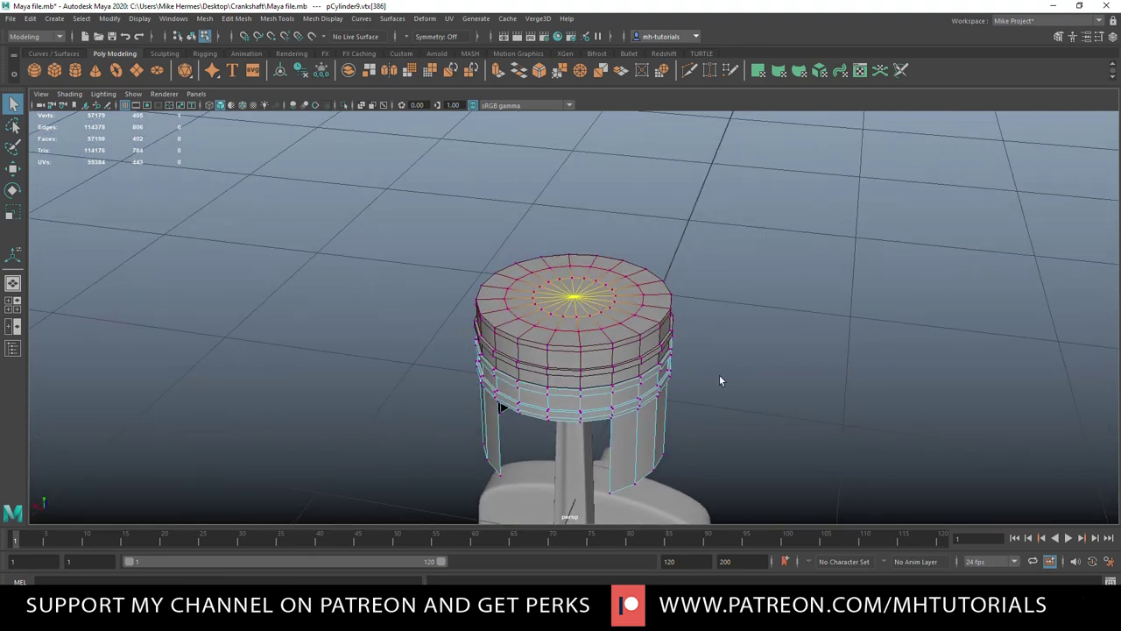
pyautogui.moveTo(741, 333)
pyautogui.mouseDown()
pyautogui.moveTo(713, 333)
pyautogui.moveTo(724, 332)
pyautogui.mouseUp()
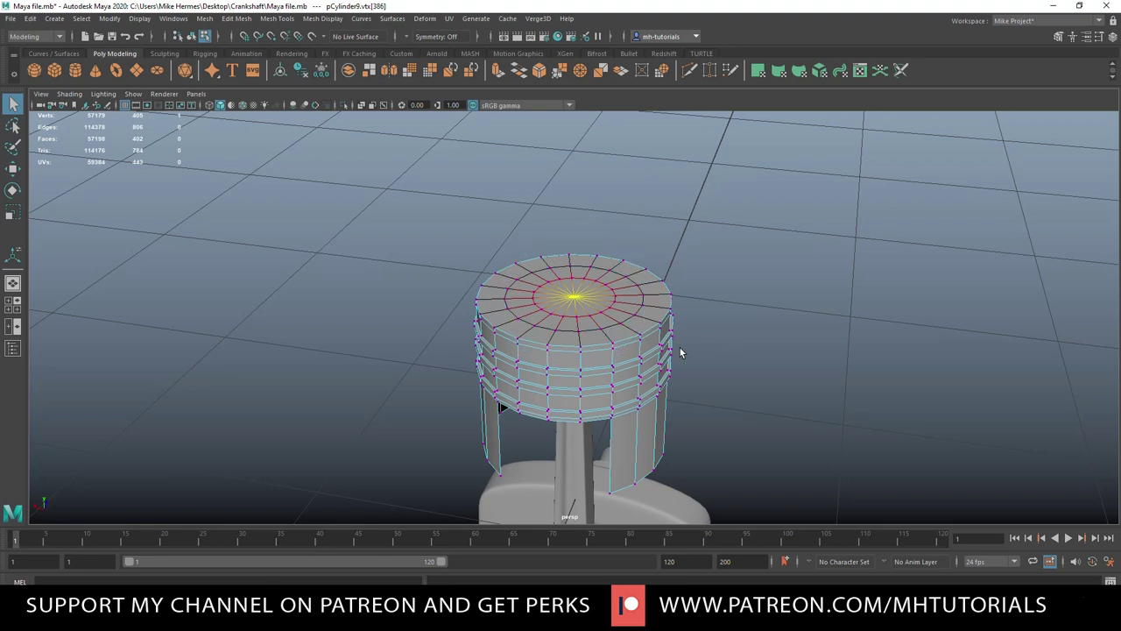
# - Try to raise the softly selected centre vertex of the piston's top
pyautogui.press('w')
pyautogui.moveTo(575, 244); pyautogui.dragTo(578, 238)
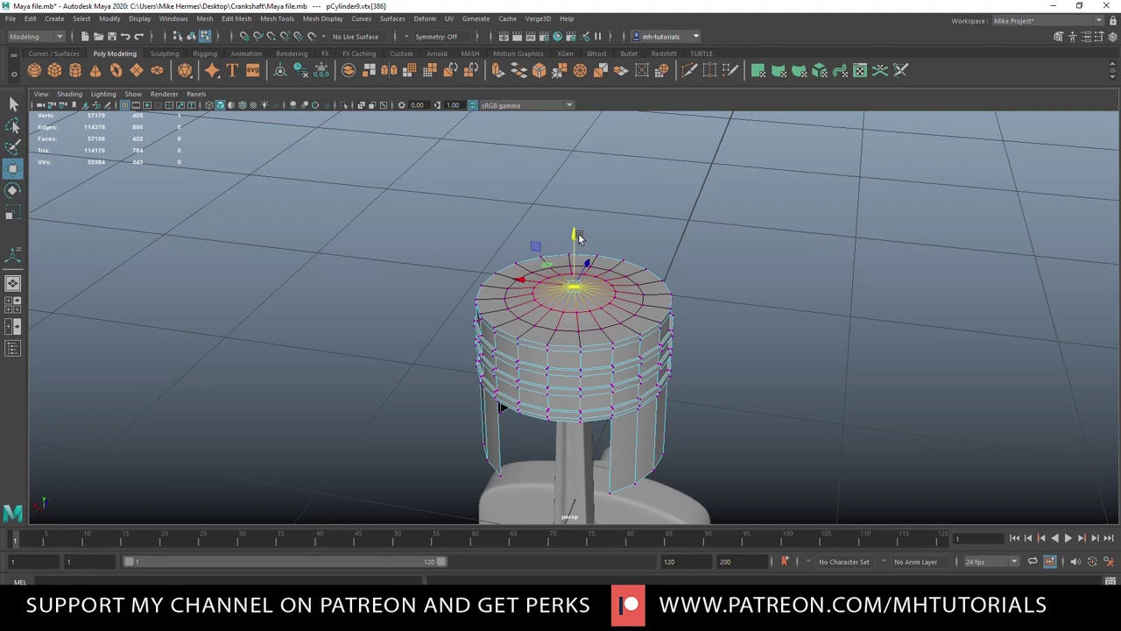
pyautogui.hotkey('ctrl', 'z')
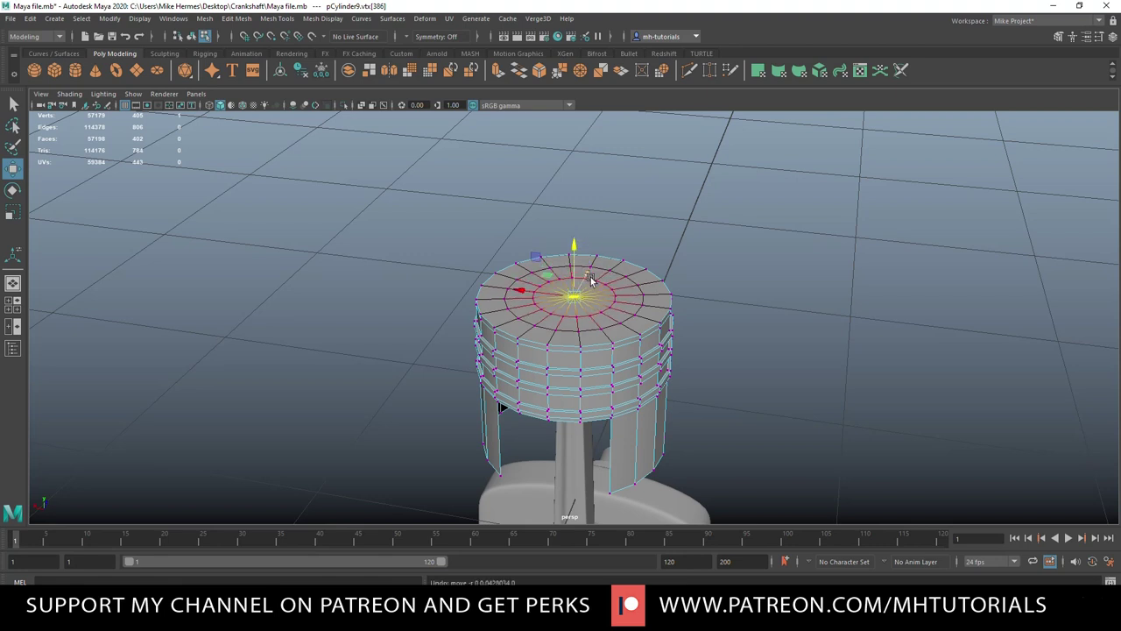
# - Widen the soft selection falloff and raise the centre vertex slightly to shape the piston's top into a shallow dome
pyautogui.press('b')
pyautogui.moveTo(592, 280); pyautogui.dragTo(624, 288)
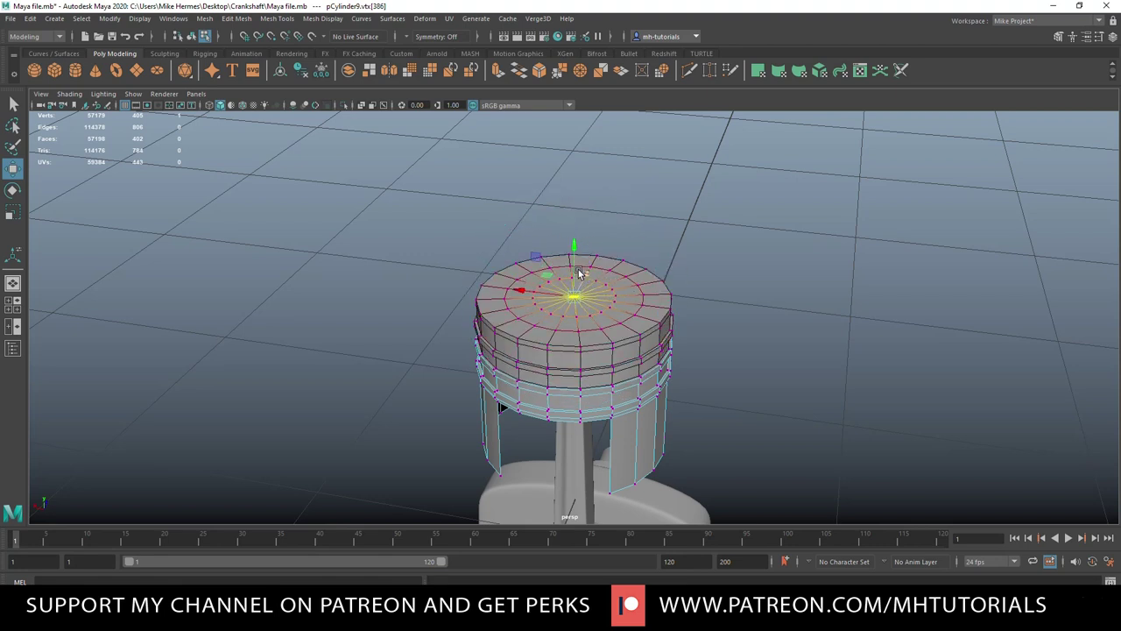
pyautogui.moveTo(574, 250); pyautogui.dragTo(575, 243)
pyautogui.scroll(2, 680, 327)
pyautogui.keyDown('alt'); pyautogui.moveTo(651, 332); pyautogui.dragTo(676, 327); pyautogui.keyUp('alt')
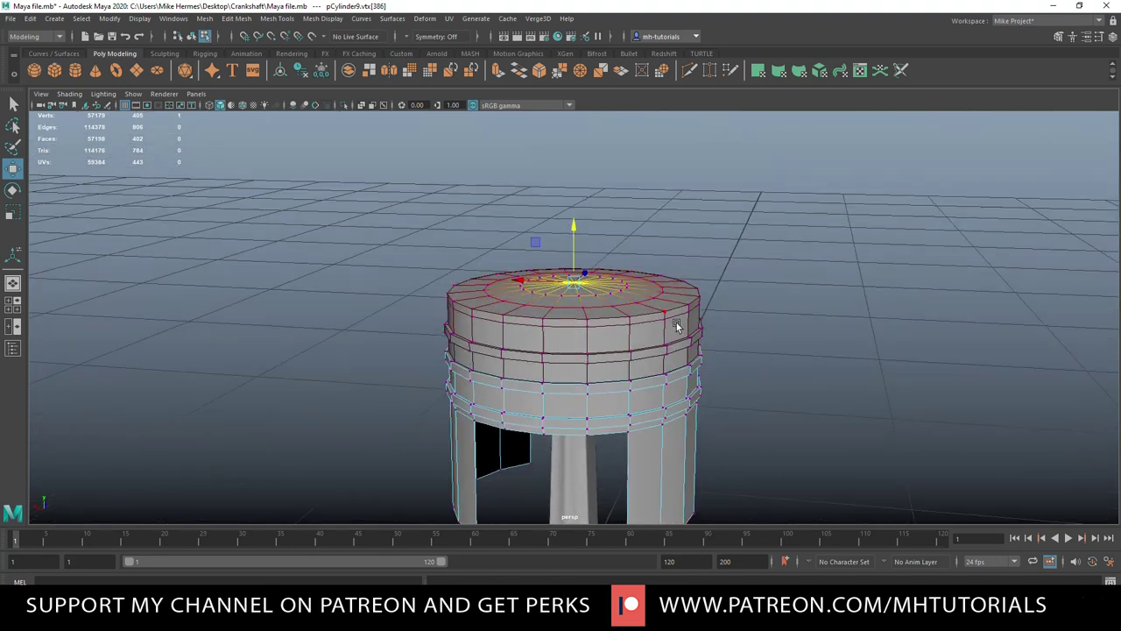
pyautogui.moveTo(574, 226)
pyautogui.mouseDown()
pyautogui.moveTo(576, 181)
pyautogui.moveTo(578, 223)
pyautogui.mouseUp()
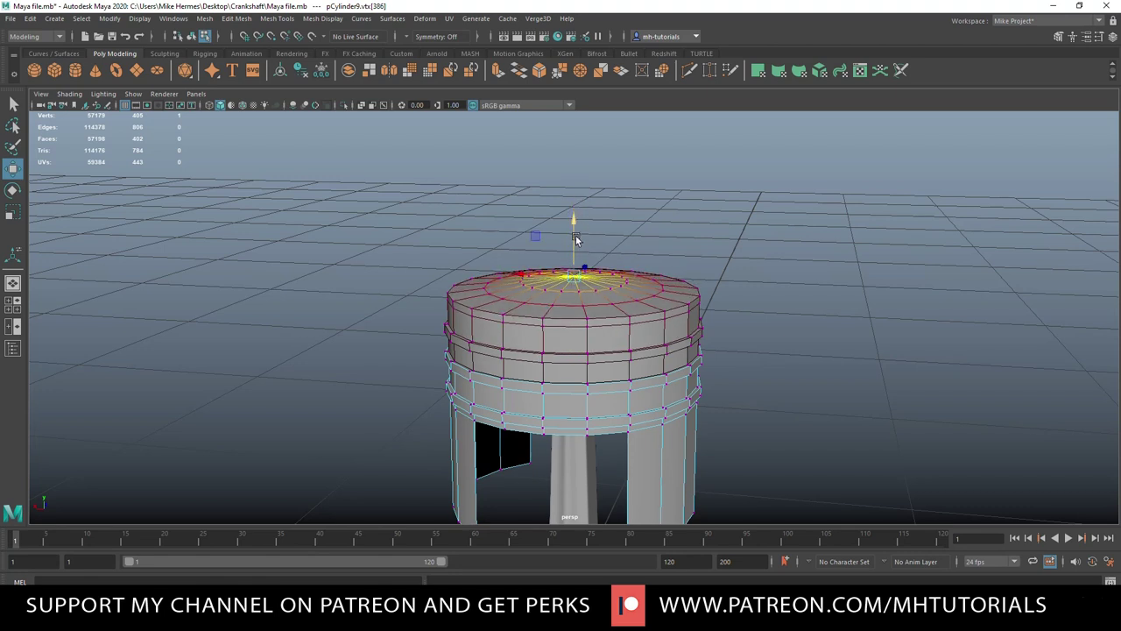
pyautogui.hotkey('ctrl', 'z')
pyautogui.press('b')
pyautogui.moveTo(585, 299); pyautogui.dragTo(635, 304)
pyautogui.moveTo(573, 222); pyautogui.dragTo(573, 216)
pyautogui.click(770, 203)
# - Examine the domed top and the open lower sides of the piston from several angles
pyautogui.scroll(-3, 711, 296)
pyautogui.scroll(2, 711, 323)
pyautogui.keyDown('alt'); pyautogui.moveTo(720, 332); pyautogui.dragTo(804, 334); pyautogui.keyUp('alt')
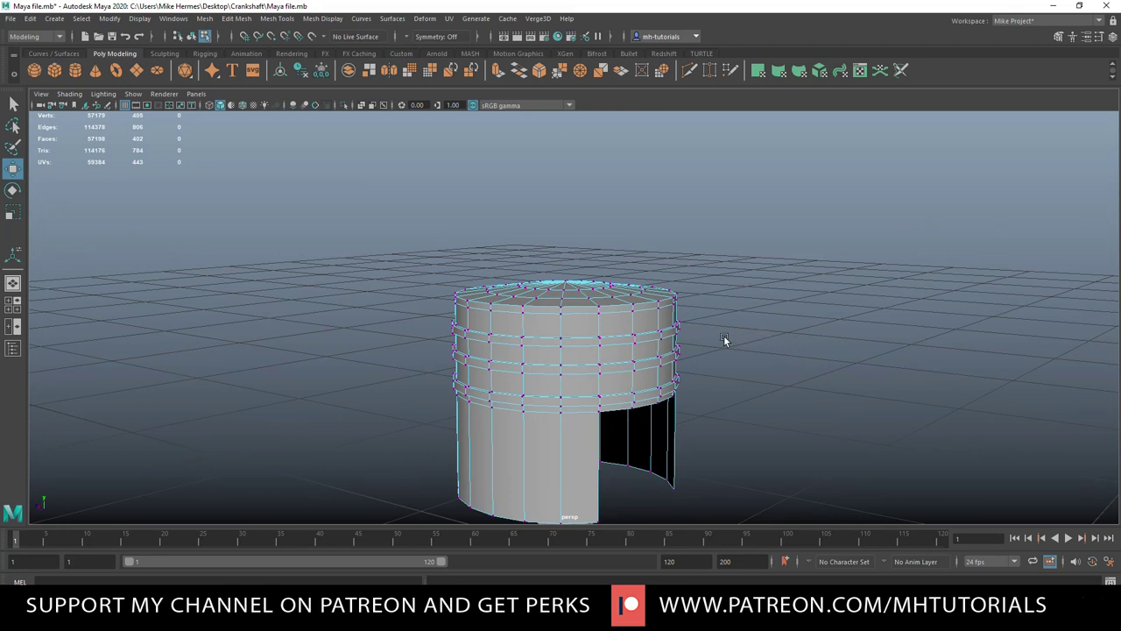
pyautogui.press('q')
pyautogui.scroll(5, 719, 357)
pyautogui.keyDown('alt'); pyautogui.moveTo(721, 359); pyautogui.dragTo(741, 157, button='middle'); pyautogui.keyUp('alt')
pyautogui.scroll(-1, 743, 210)
pyautogui.scroll(-5, 745, 274)
pyautogui.keyDown('alt'); pyautogui.moveTo(750, 338); pyautogui.dragTo(688, 357); pyautogui.keyUp('alt')
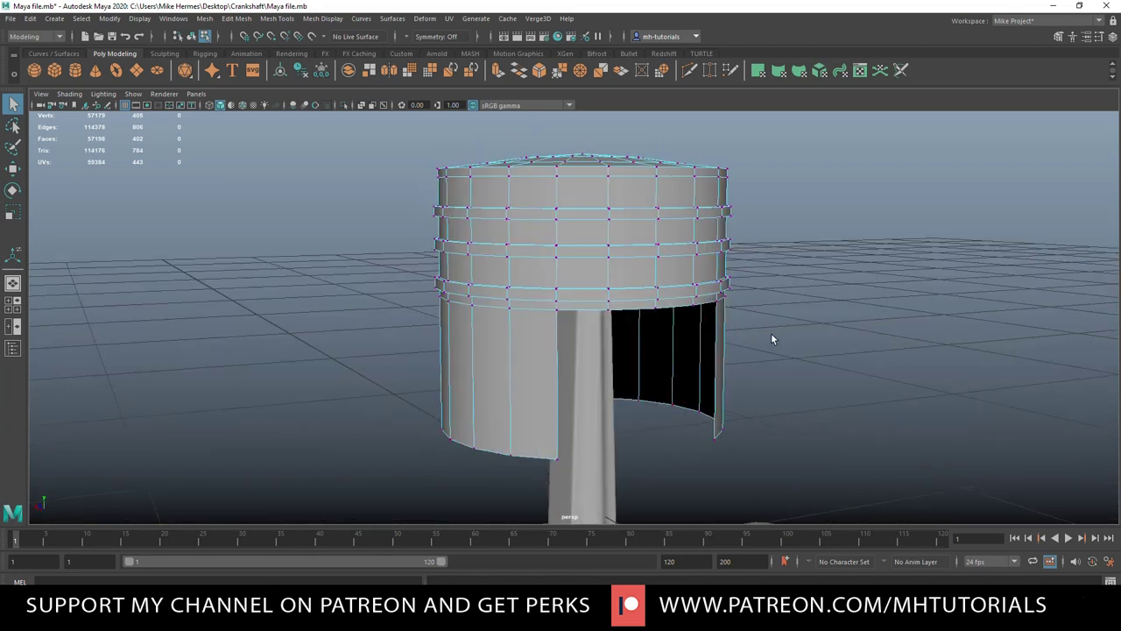
# - Bridge the two vertical edges bordering one lower side opening of the piston with a flat face
pyautogui.moveTo(778, 311); pyautogui.dragTo(779, 337, button='right')
pyautogui.moveTo(775, 281); pyautogui.dragTo(776, 279, button='right')
pyautogui.keyDown('alt'); pyautogui.moveTo(759, 363); pyautogui.dragTo(609, 412); pyautogui.keyUp('alt')
pyautogui.click(714, 410)
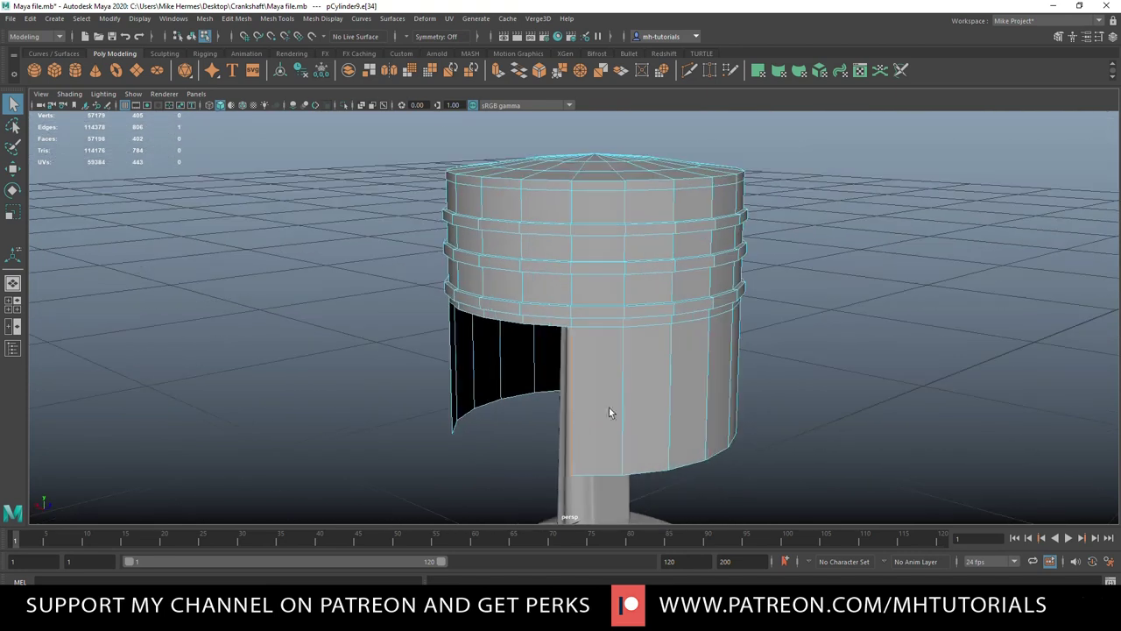
pyautogui.keyDown('shift'); pyautogui.click(452, 412); pyautogui.keyUp('shift')
pyautogui.keyDown('alt'); pyautogui.moveTo(375, 409); pyautogui.dragTo(416, 402); pyautogui.keyUp('alt')
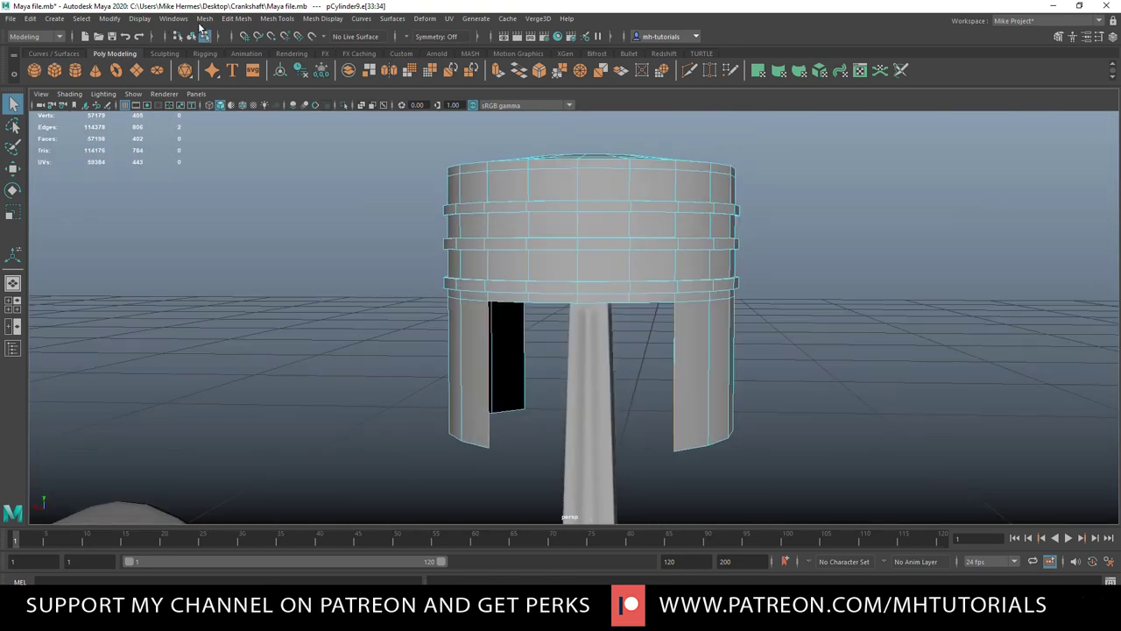
pyautogui.click(237, 18)
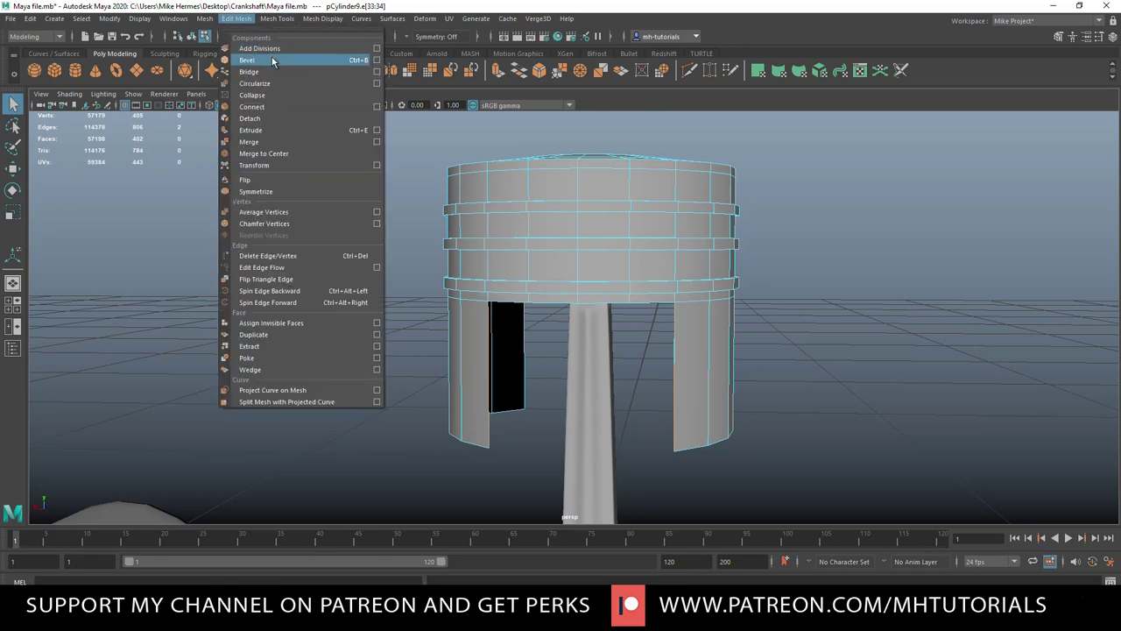
pyautogui.click(343, 74)
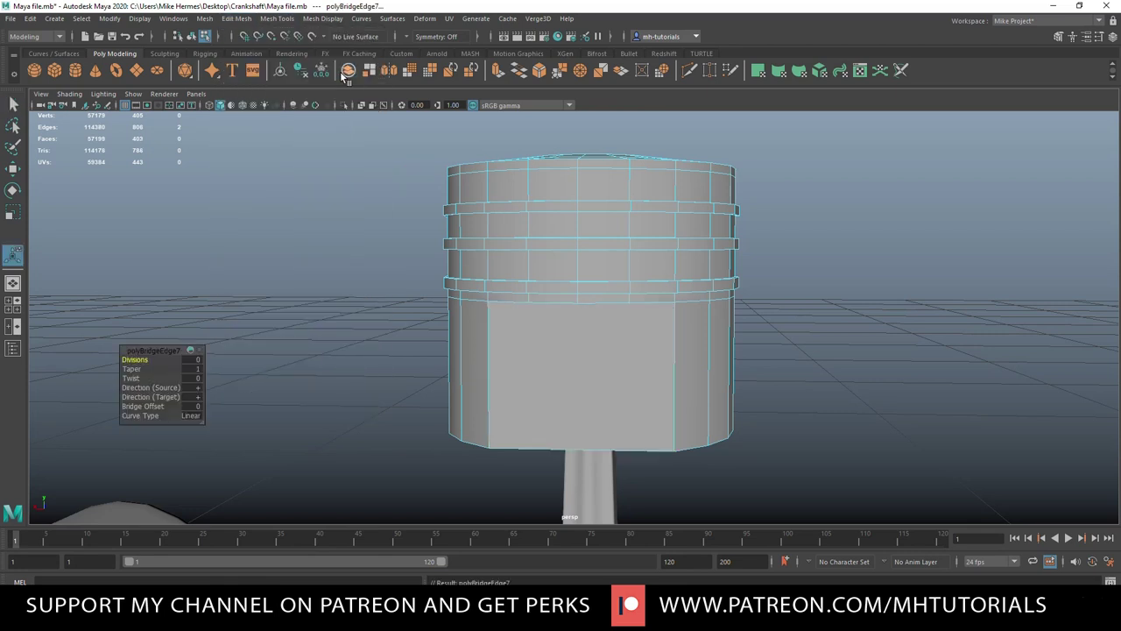
# - Insert three evenly spaced vertical edge loops across the bridged flat face on the piston's lower side
pyautogui.keyDown('alt'); pyautogui.moveTo(391, 185); pyautogui.dragTo(422, 185); pyautogui.keyUp('alt')
pyautogui.scroll(3, 560, 219)
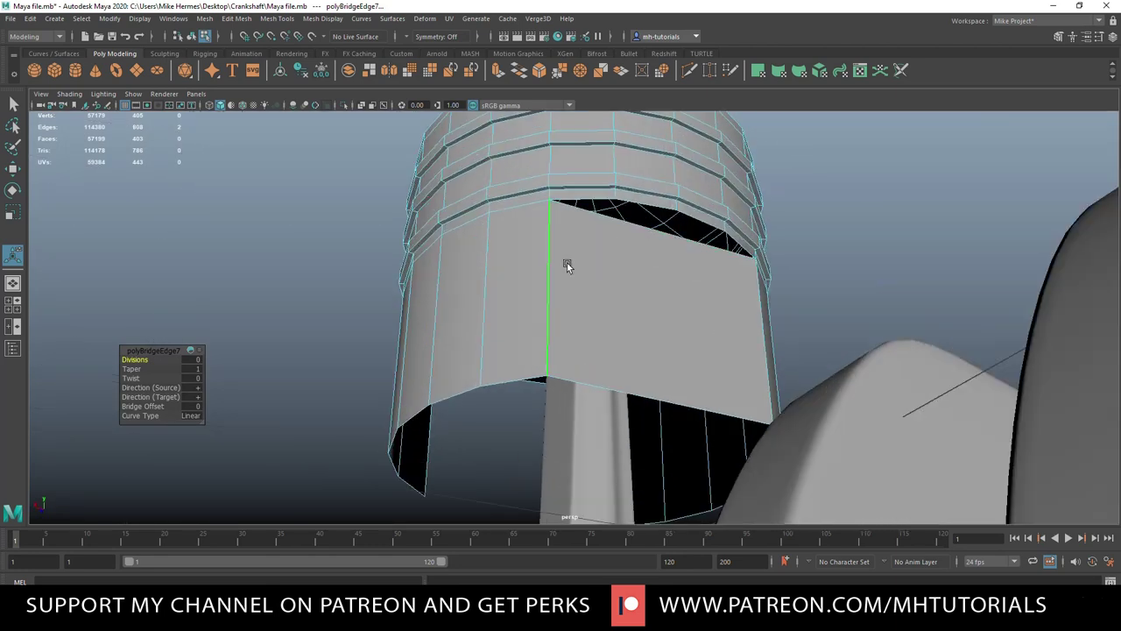
pyautogui.keyDown('alt'); pyautogui.moveTo(568, 261); pyautogui.dragTo(448, 230, button='middle'); pyautogui.keyUp('alt')
pyautogui.scroll(5, 451, 233)
pyautogui.scroll(-2, 481, 243)
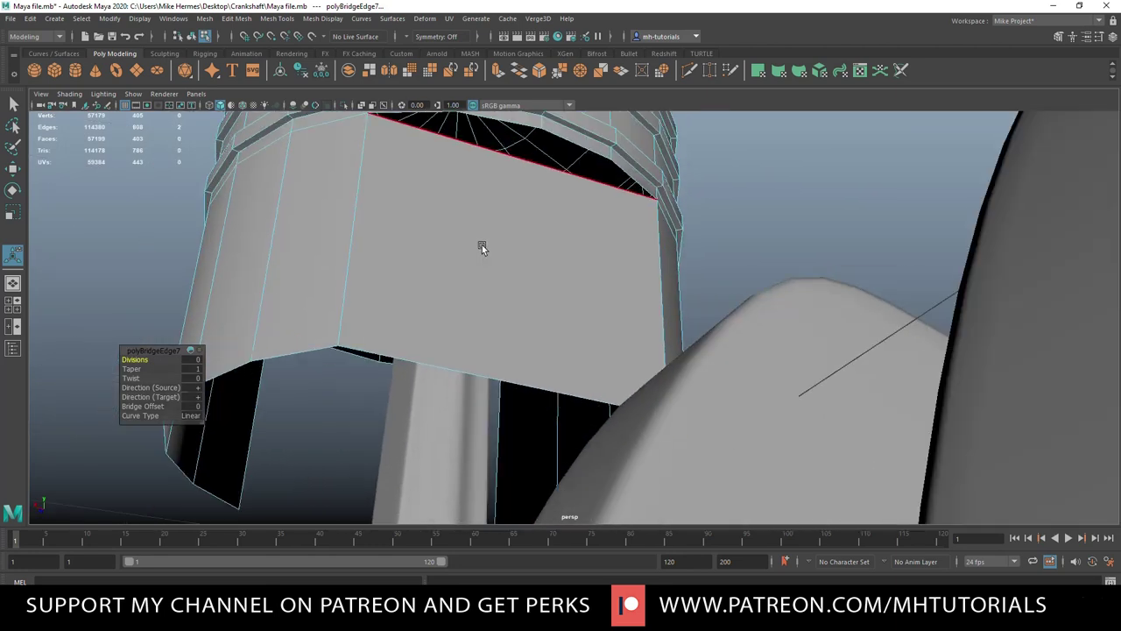
pyautogui.scroll(-3, 482, 244)
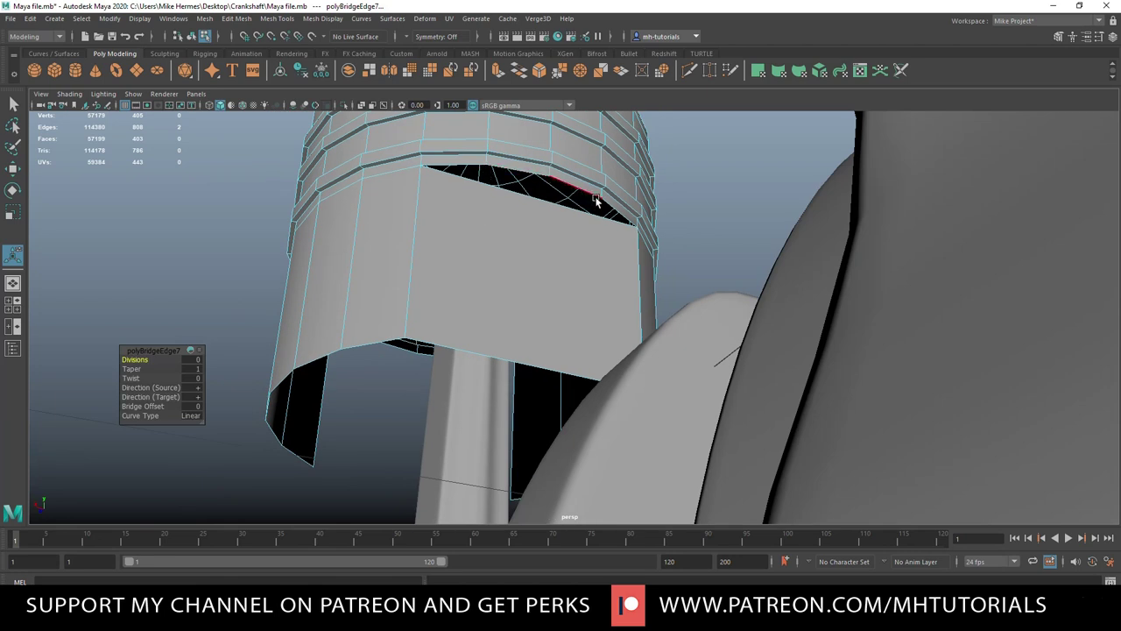
pyautogui.press('g')
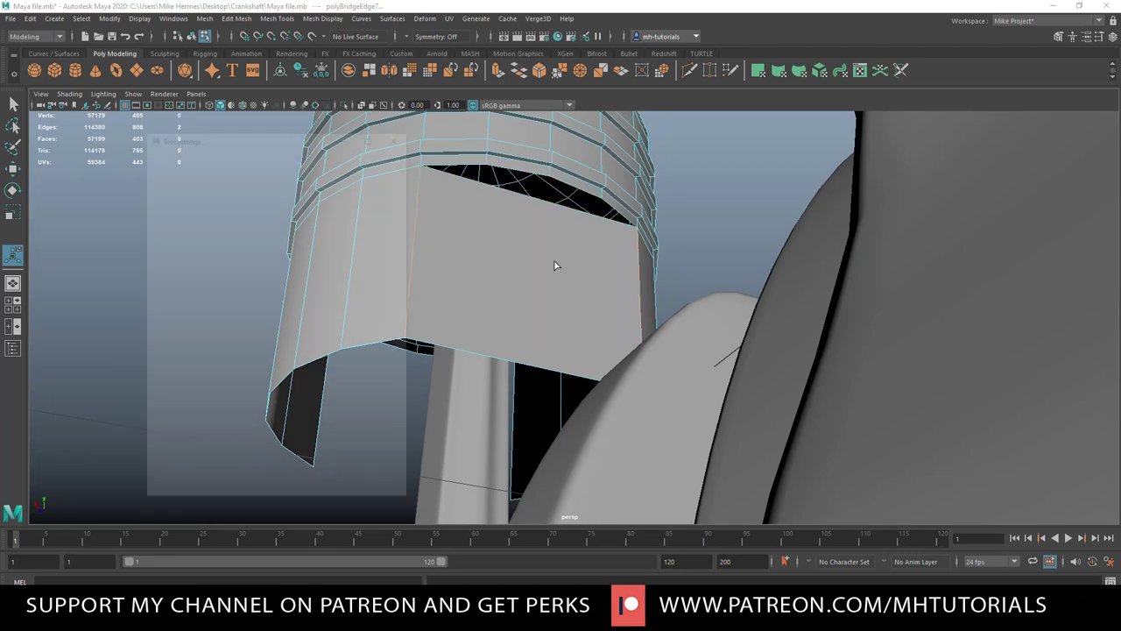
pyautogui.click(231, 235)
pyautogui.click(250, 258)
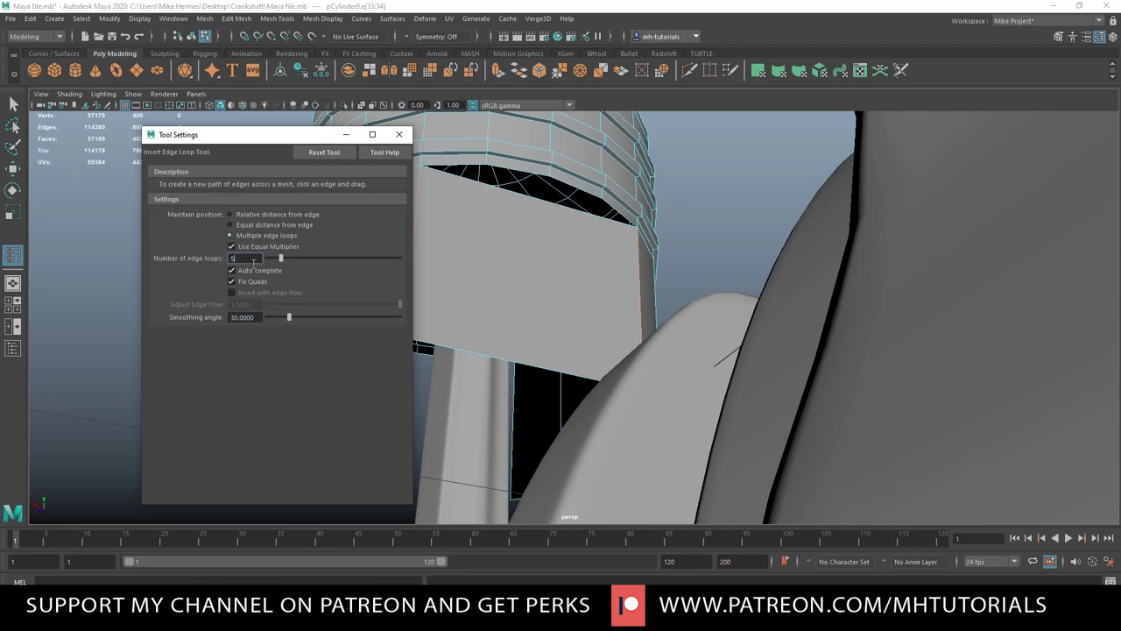
pyautogui.write('3')
pyautogui.click(537, 200)
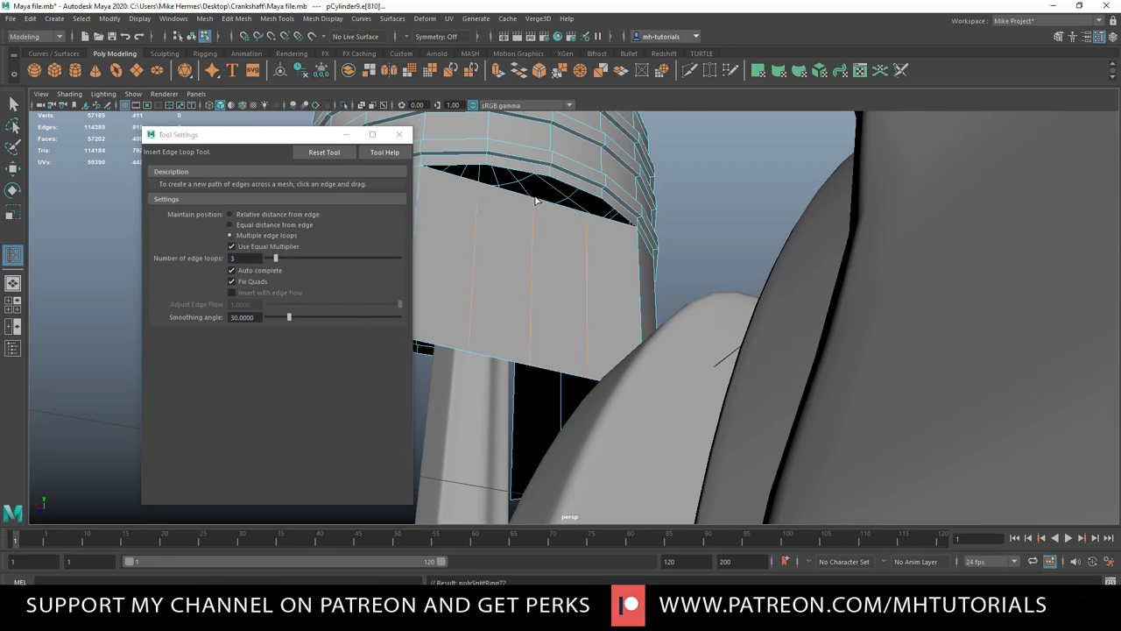
pyautogui.press('q')
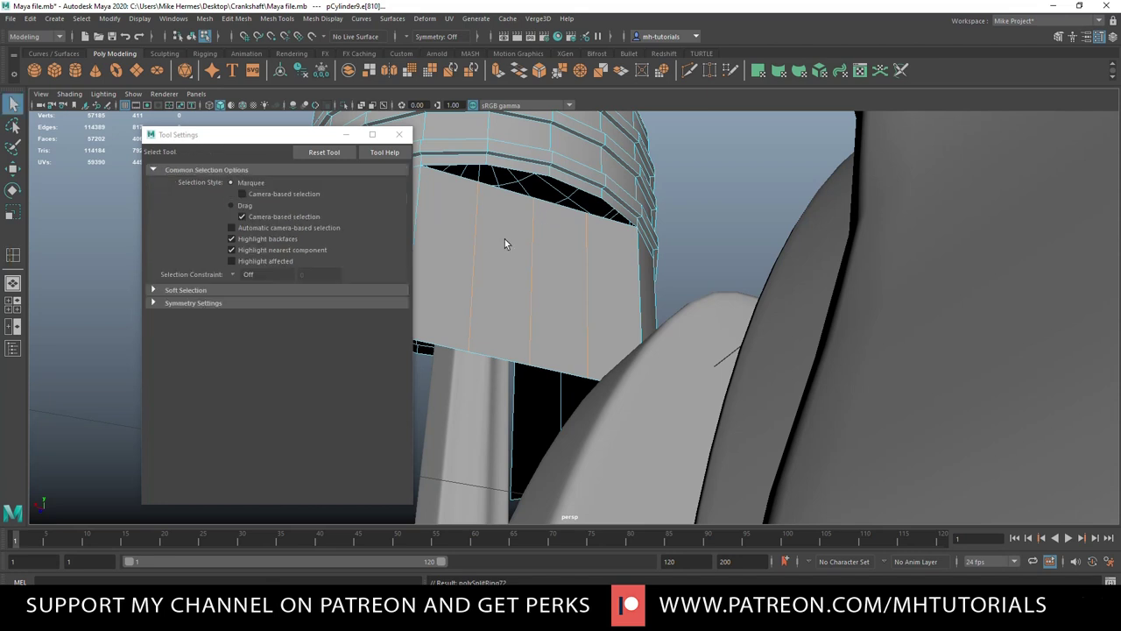
# - Hide the crankshaft and connecting rod so that only the piston remains visible
pyautogui.keyDown('alt'); pyautogui.moveTo(484, 261); pyautogui.dragTo(521, 298); pyautogui.keyUp('alt')
pyautogui.scroll(-7, 605, 305)
pyautogui.keyDown('alt'); pyautogui.moveTo(608, 341); pyautogui.dragTo(657, 340); pyautogui.keyUp('alt')
pyautogui.keyDown('alt'); pyautogui.moveTo(657, 341); pyautogui.dragTo(631, 213, button='middle'); pyautogui.keyUp('alt')
pyautogui.scroll(-7, 670, 229)
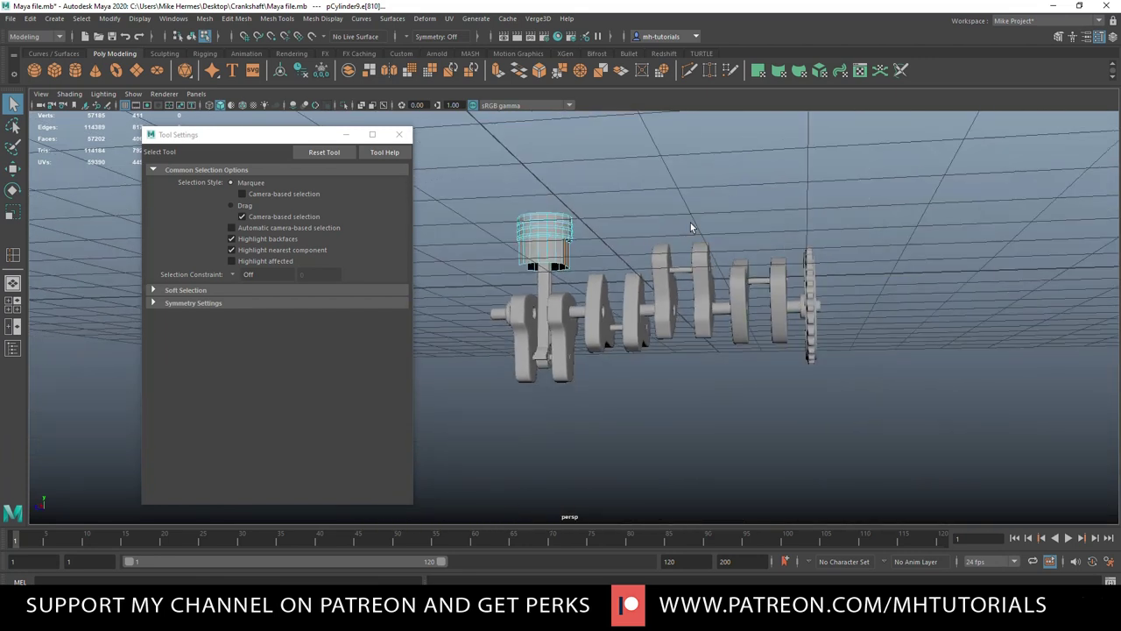
pyautogui.moveTo(731, 241); pyautogui.dragTo(782, 227, button='right')
pyautogui.moveTo(478, 295); pyautogui.dragTo(869, 421)
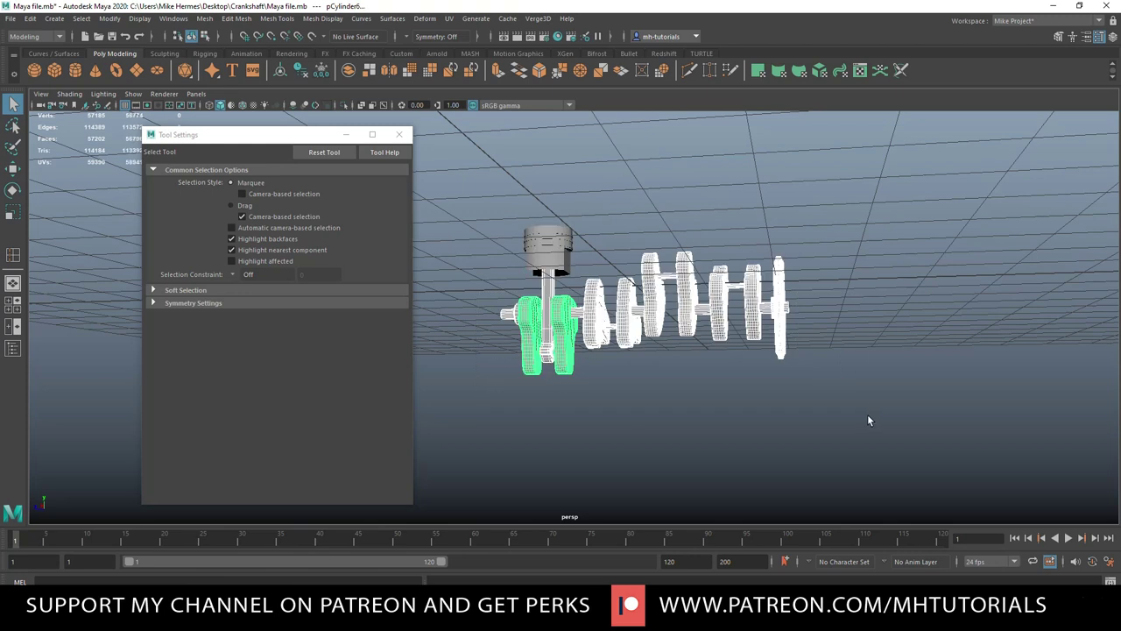
pyautogui.hotkey('ctrl', 'h')
pyautogui.scroll(3, 548, 355)
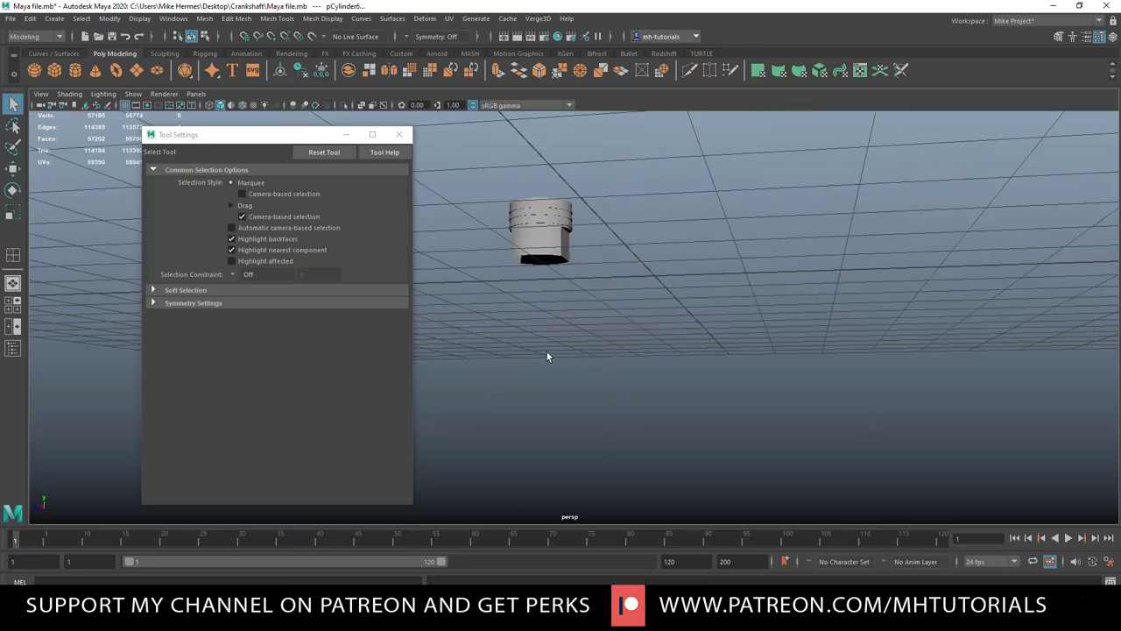
# - Bridge the flat face's two middle upper edges to the matching edges on the piston's underside above
pyautogui.click(548, 254)
pyautogui.press('f')
pyautogui.keyDown('alt'); pyautogui.moveTo(668, 371); pyautogui.dragTo(582, 339); pyautogui.keyUp('alt')
pyautogui.scroll(3, 604, 331)
pyautogui.keyDown('alt'); pyautogui.moveTo(619, 307); pyautogui.dragTo(642, 380, button='middle'); pyautogui.keyUp('alt')
pyautogui.scroll(3, 642, 381)
pyautogui.keyDown('alt'); pyautogui.moveTo(642, 380); pyautogui.dragTo(635, 358); pyautogui.keyUp('alt')
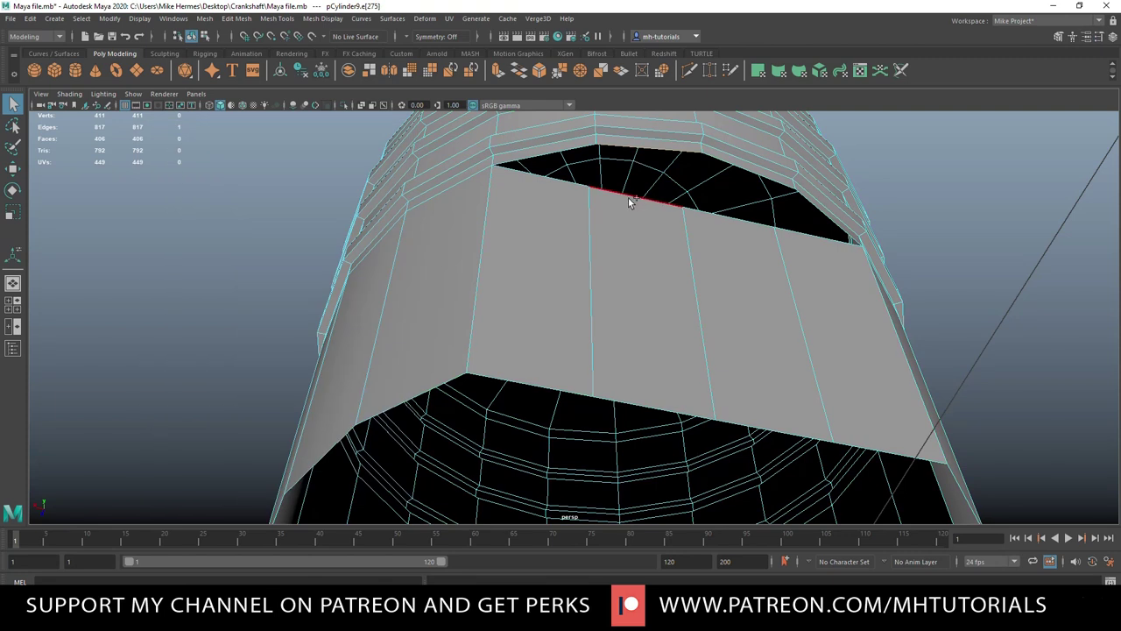
pyautogui.keyDown('shift'); pyautogui.click(628, 197); pyautogui.keyUp('shift')
pyautogui.click(244, 21)
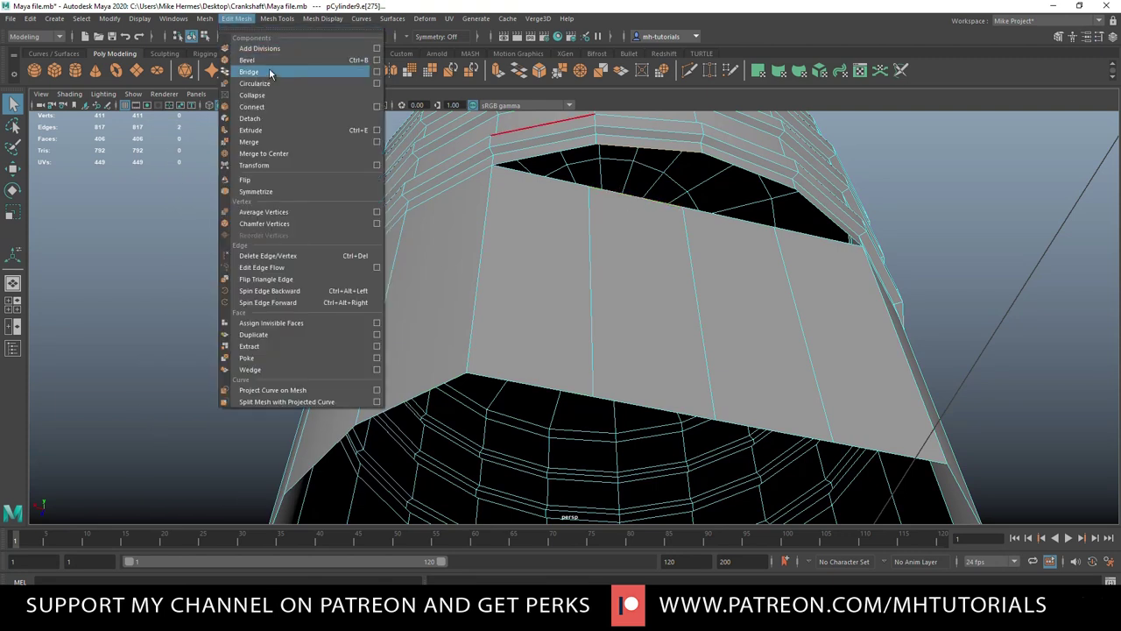
pyautogui.click(270, 74)
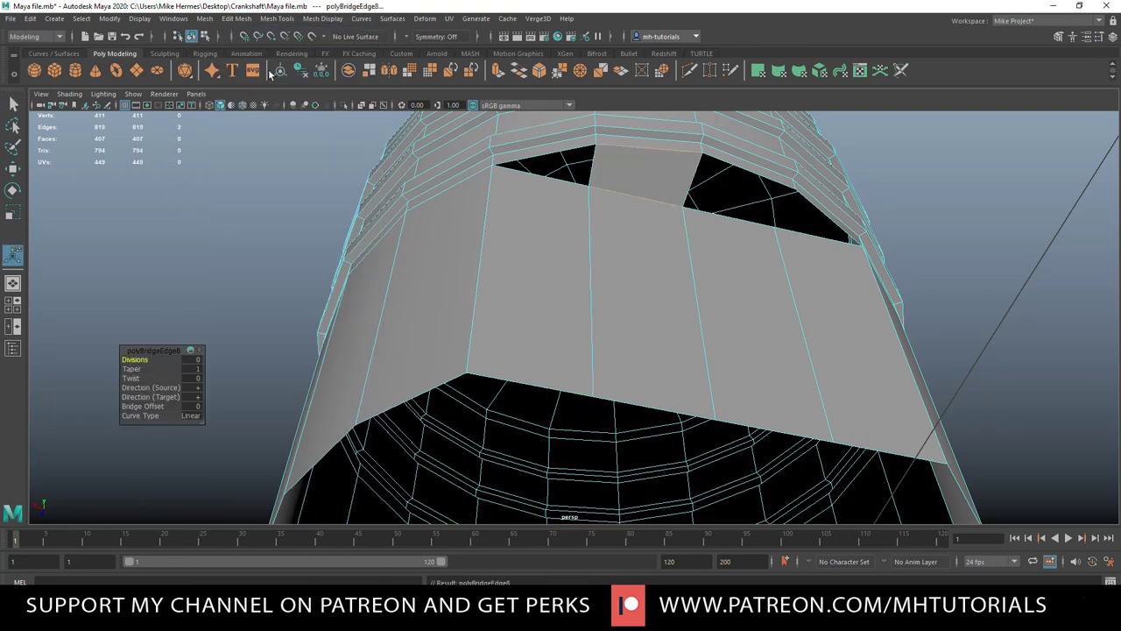
pyautogui.click(732, 166)
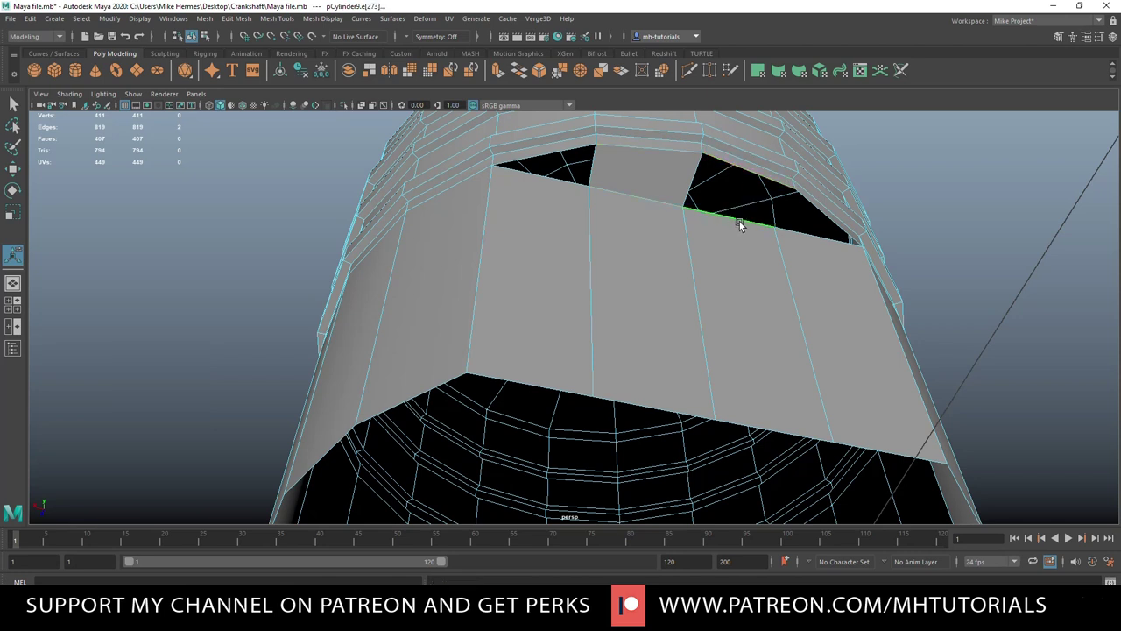
pyautogui.press('g')
# - Try to bridge the two edges of the triangular gap at one end of the ledge above the flat face
pyautogui.click(820, 213)
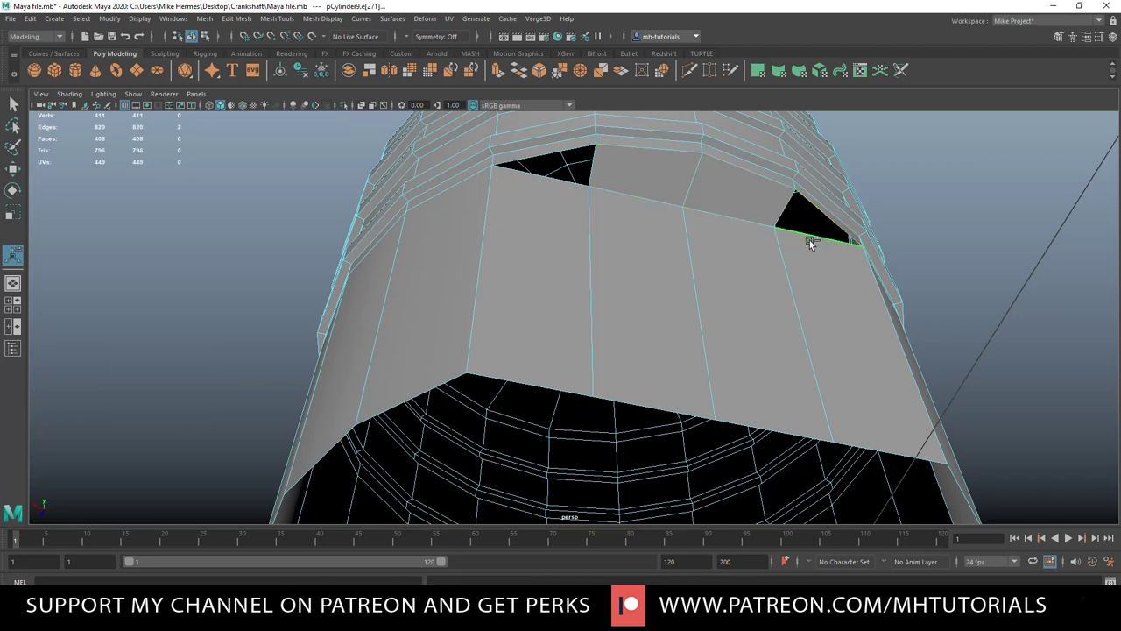
pyautogui.press('g')
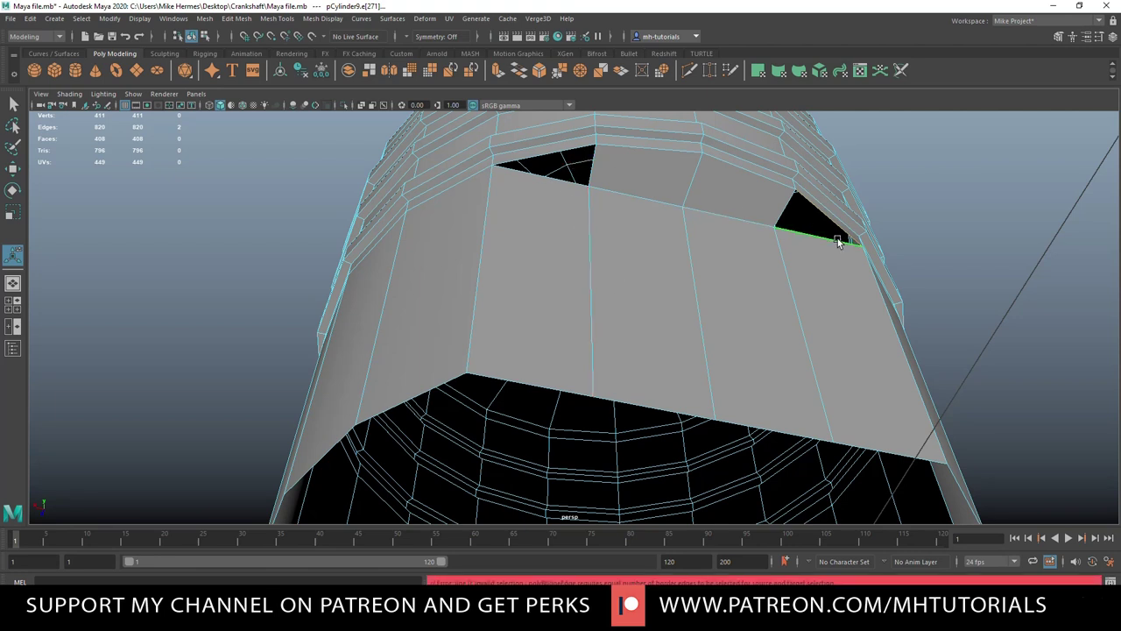
pyautogui.click(939, 213)
pyautogui.click(832, 221)
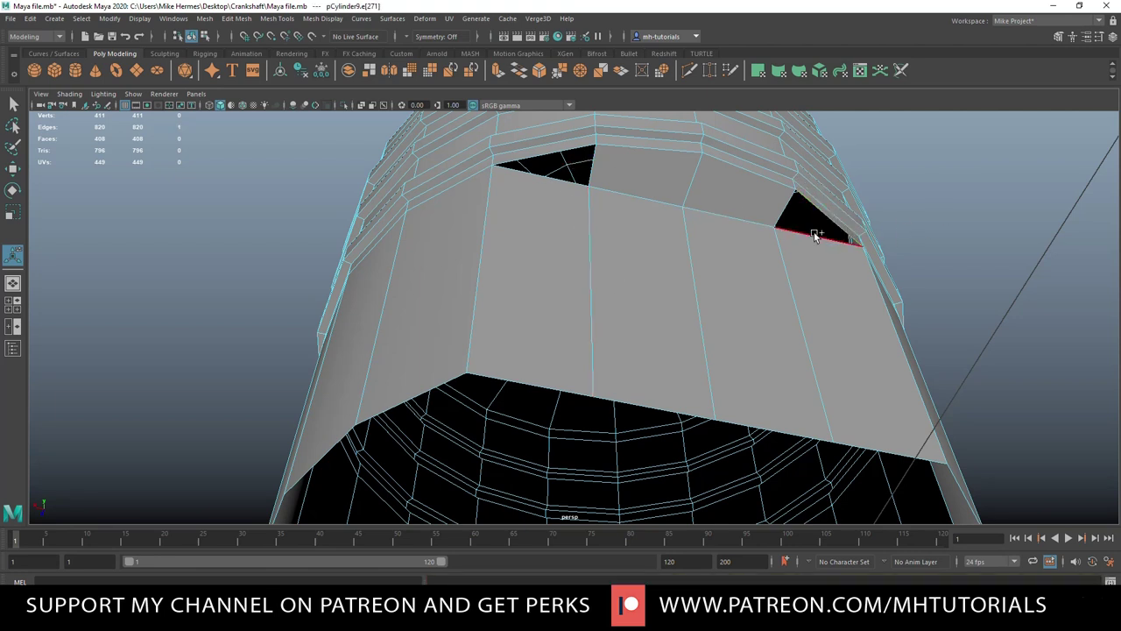
pyautogui.press('g')
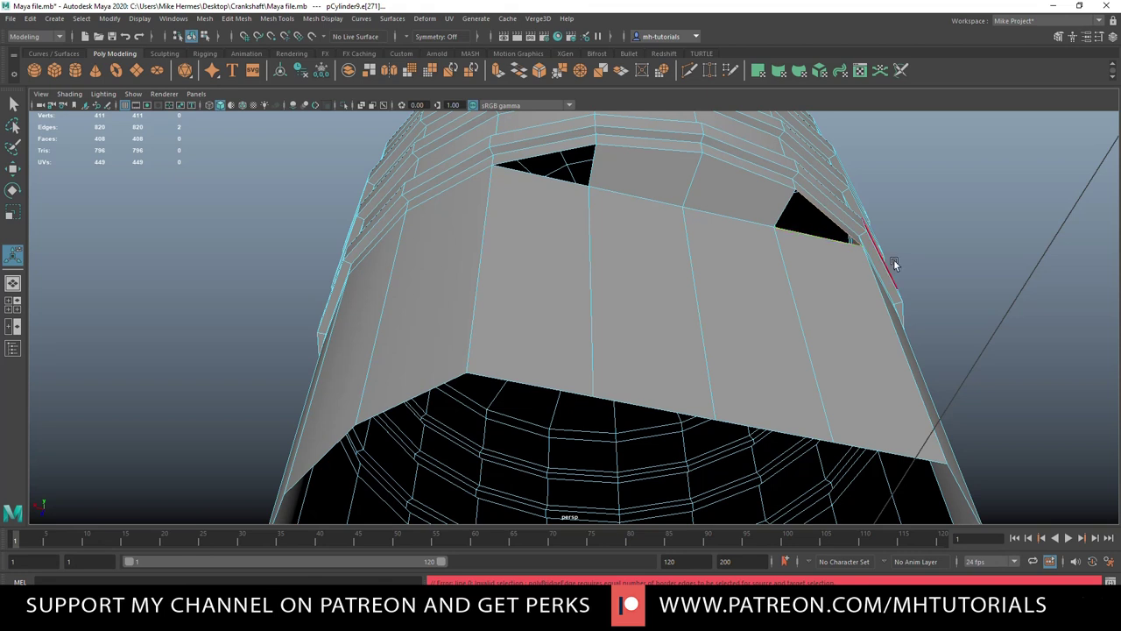
pyautogui.scroll(1, 902, 292)
pyautogui.scroll(1, 576, 210)
pyautogui.scroll(-1, 570, 149)
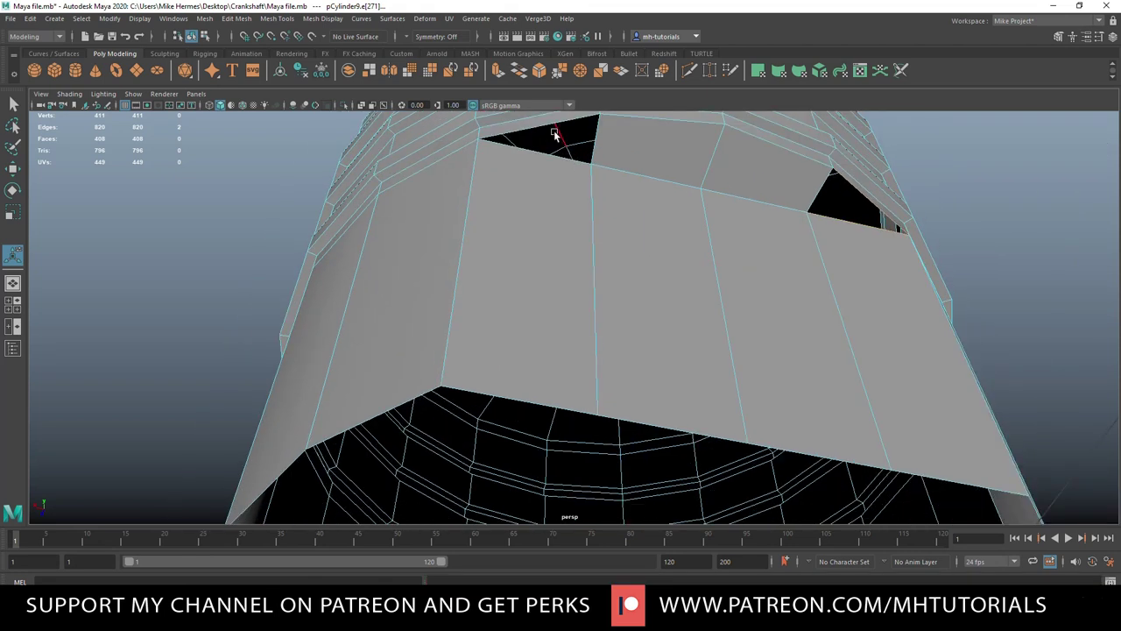
# - Close the two triangular gaps at the ends of the ledge above the flat face with Fill Hole
pyautogui.click(563, 158)
pyautogui.press('g')
pyautogui.click(226, 20)
pyautogui.moveTo(209, 21)
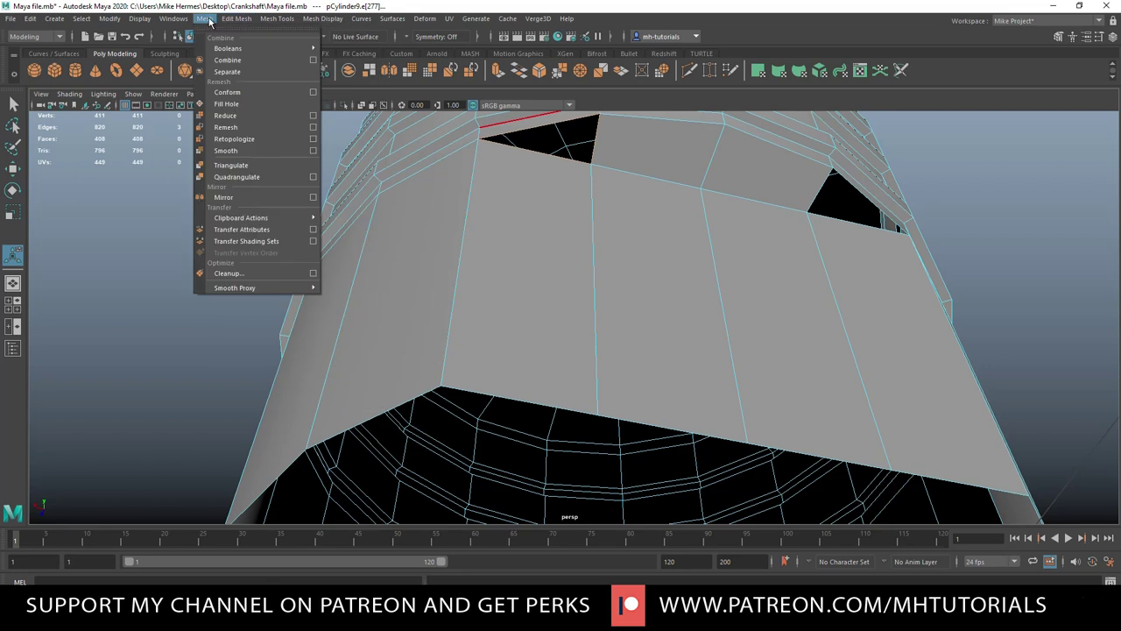
pyautogui.click(256, 103)
pyautogui.click(854, 191)
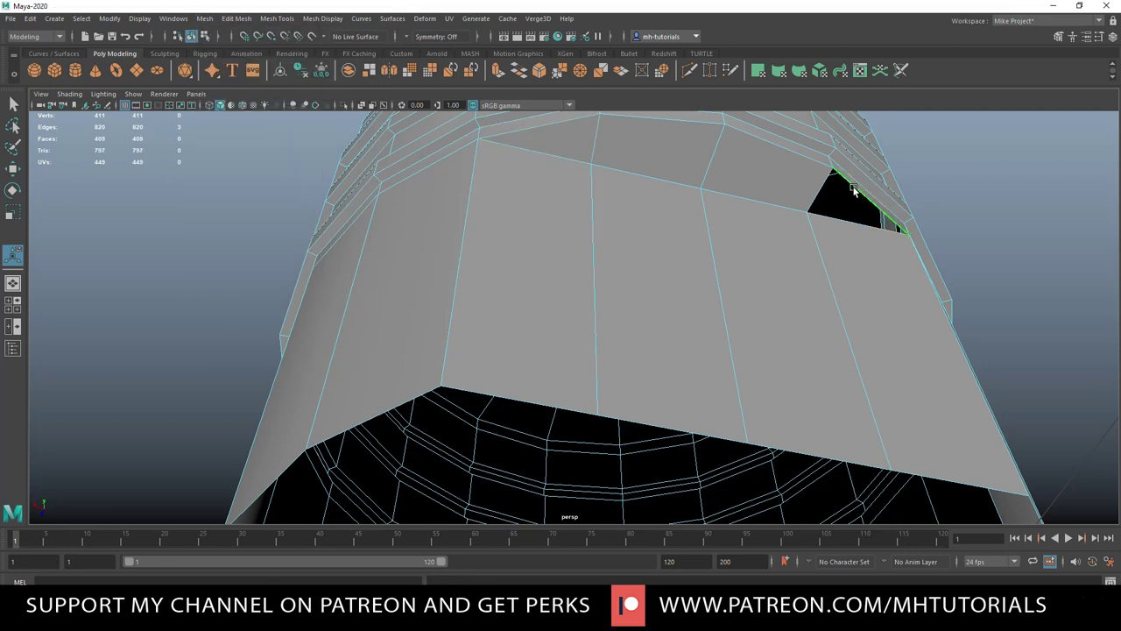
pyautogui.scroll(-7, 860, 210)
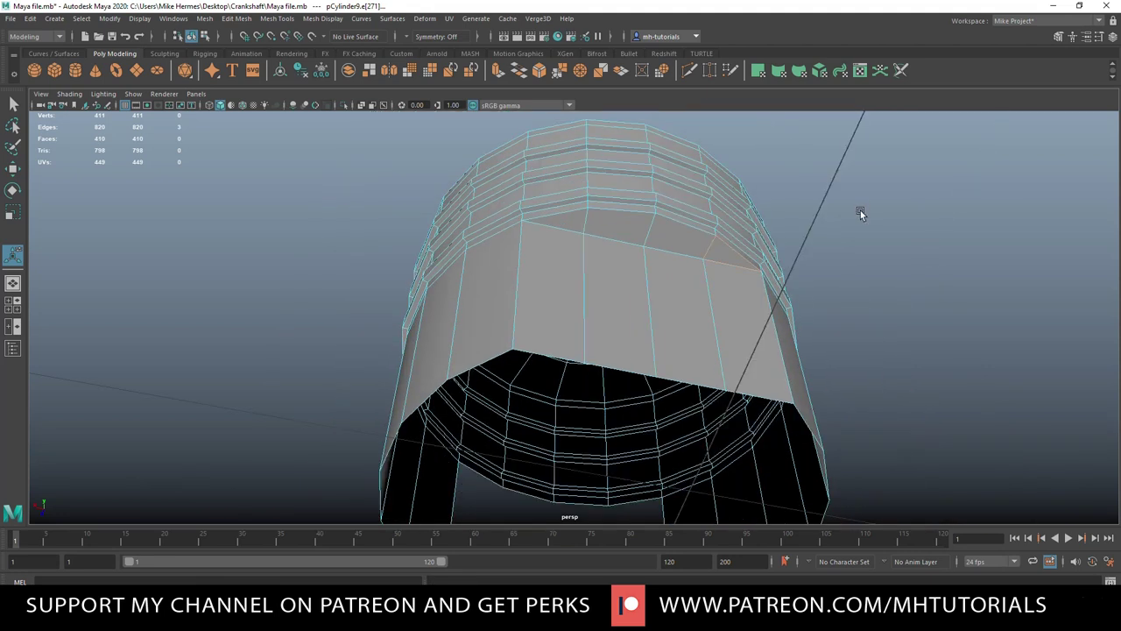
# - Switch to the four-view layout and, in the top view, delete the half of the piston whose lower side is still open
pyautogui.keyDown('alt'); pyautogui.moveTo(752, 249); pyautogui.dragTo(1013, 251); pyautogui.keyUp('alt')
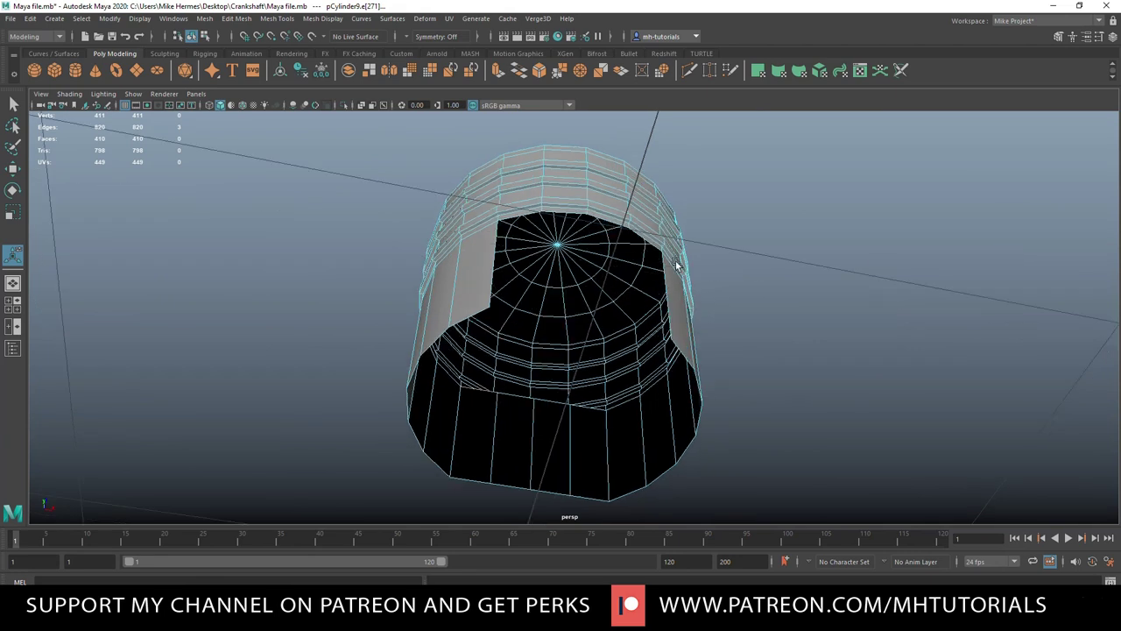
pyautogui.keyDown('alt'); pyautogui.moveTo(525, 250); pyautogui.dragTo(638, 293); pyautogui.keyUp('alt')
pyautogui.click(16, 305)
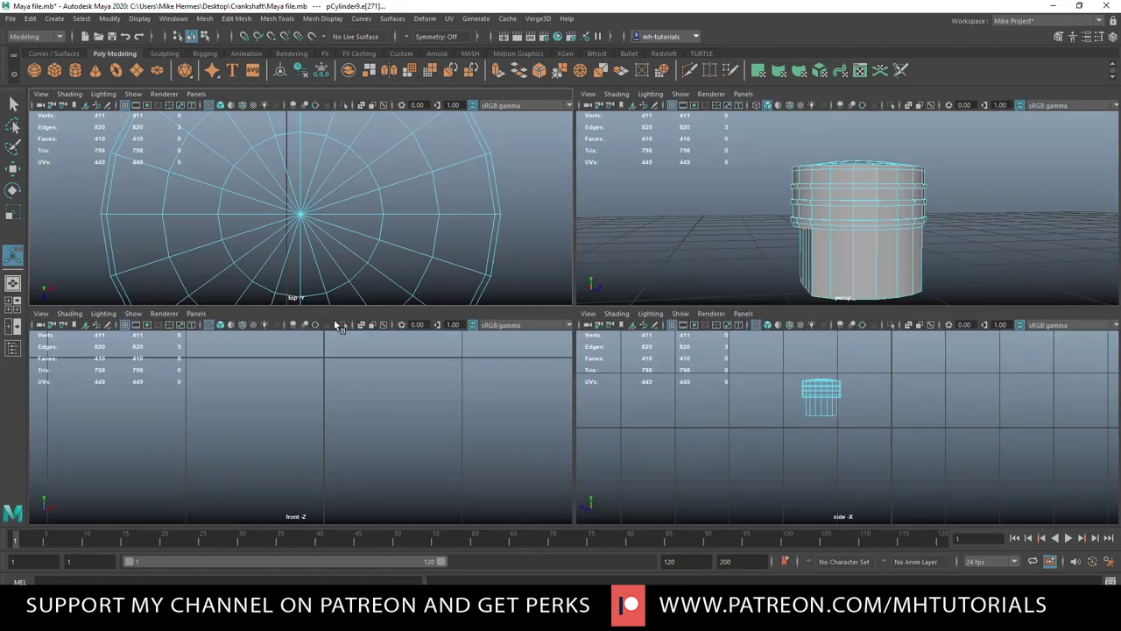
pyautogui.scroll(2, 764, 245)
pyautogui.moveTo(794, 264); pyautogui.dragTo(795, 295, button='right')
pyautogui.click(796, 268)
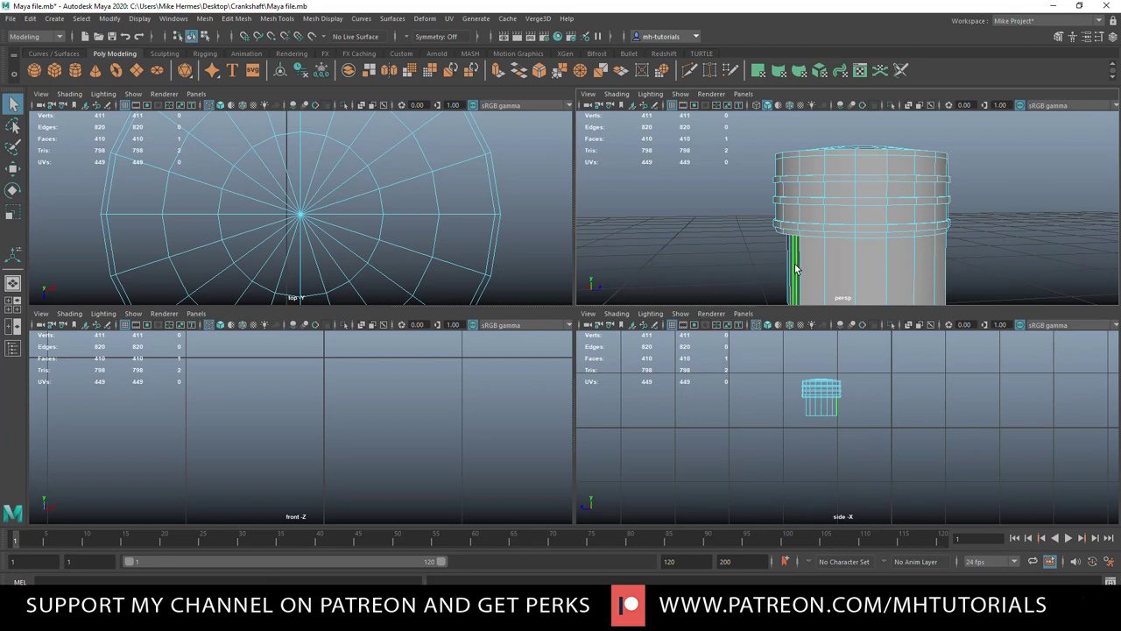
pyautogui.press('Delete')
pyautogui.scroll(-8, 385, 259)
pyautogui.scroll(3, 373, 255)
pyautogui.scroll(2, 348, 254)
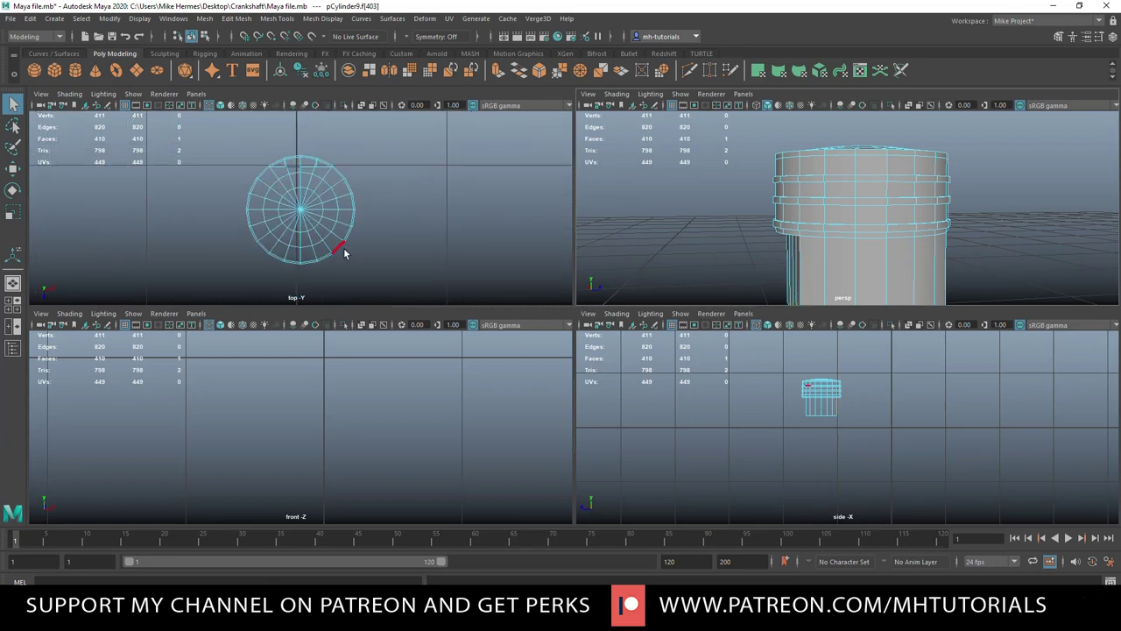
pyautogui.moveTo(392, 207); pyautogui.dragTo(392, 239, button='right')
pyautogui.moveTo(171, 262); pyautogui.dragTo(426, 211)
pyautogui.press('Delete')
# - Create one copy of the half piston mirrored along Z using Duplicate Special, with the X scale set to 1
pyautogui.moveTo(334, 180); pyautogui.dragTo(368, 196, button='right')
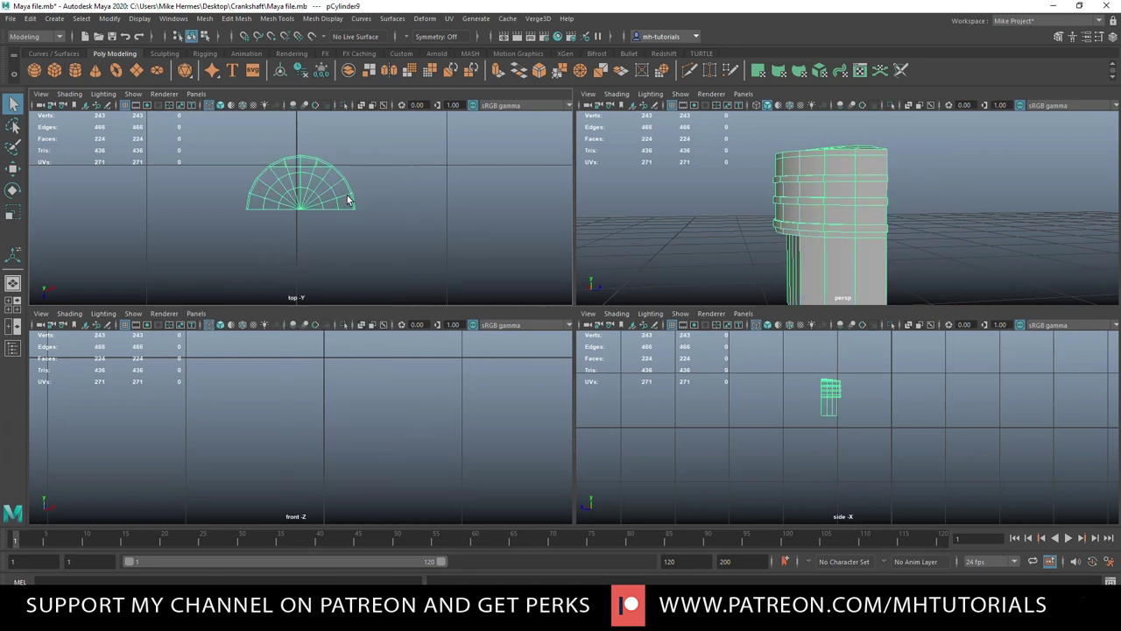
pyautogui.press('w')
pyautogui.press('space')
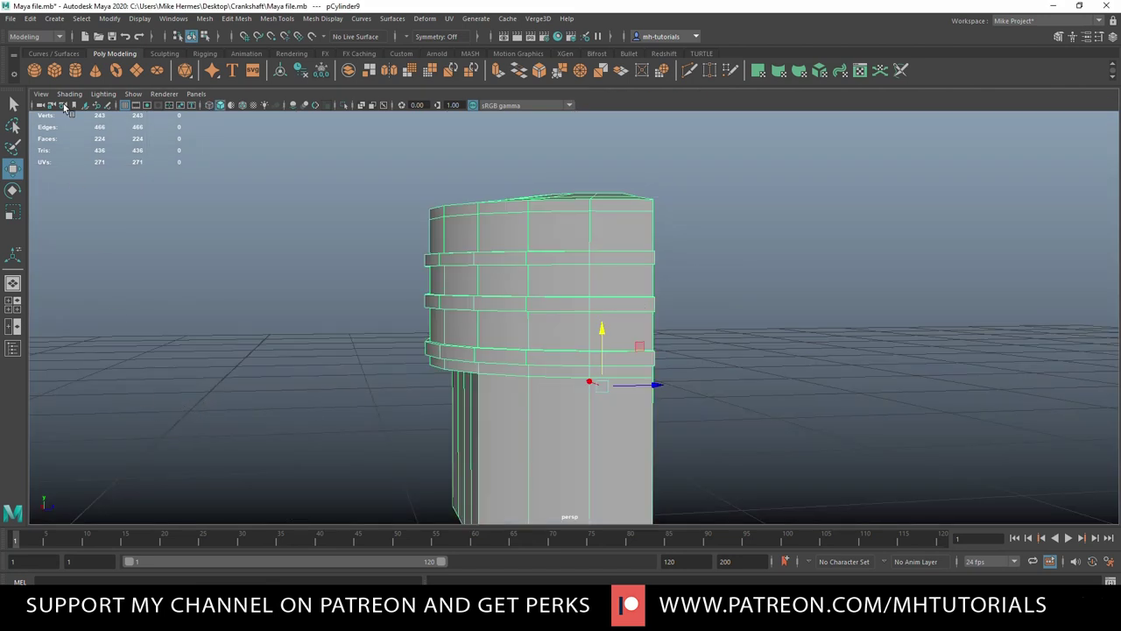
pyautogui.click(30, 19)
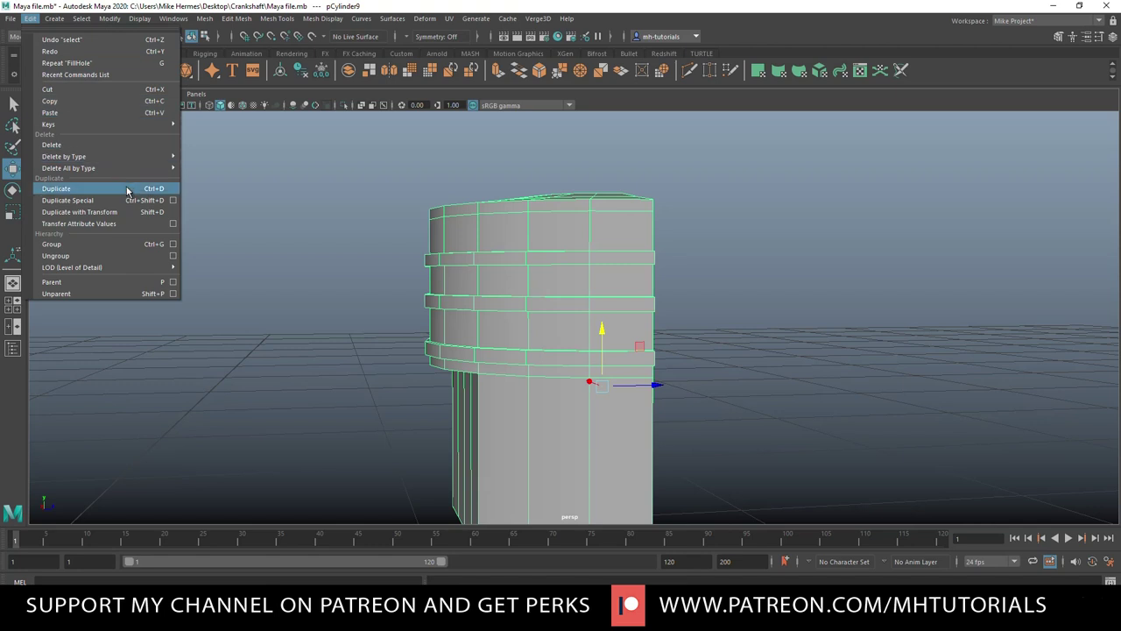
pyautogui.click(173, 201)
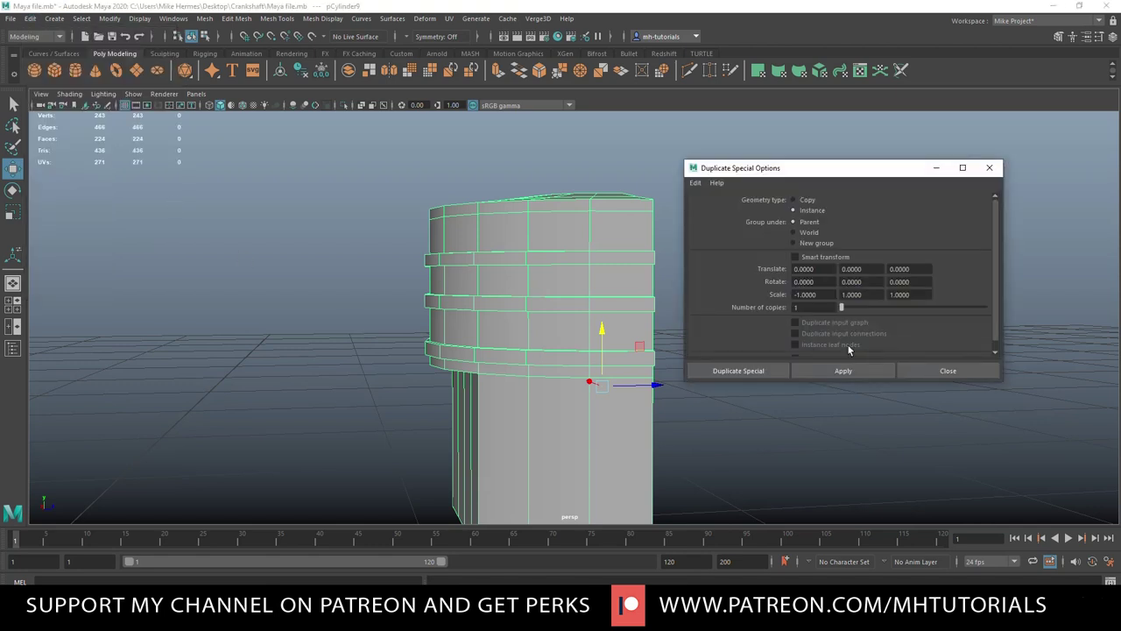
pyautogui.moveTo(826, 295); pyautogui.dragTo(690, 292)
pyautogui.write('1')
pyautogui.moveTo(921, 294); pyautogui.dragTo(785, 308)
pyautogui.click(778, 370)
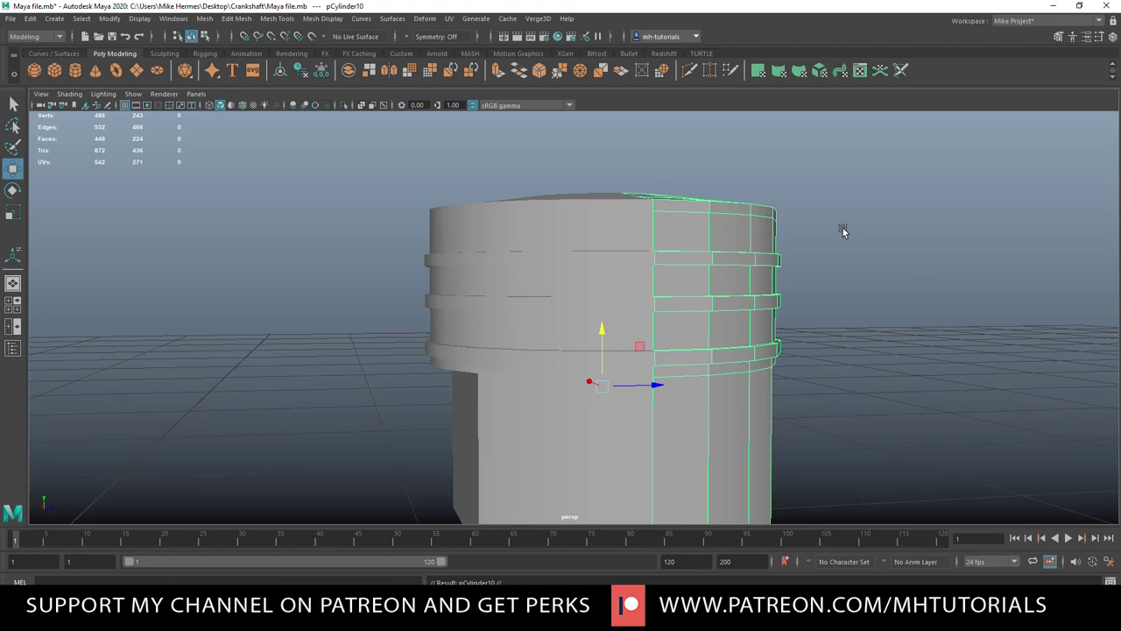
# - Combine the two piston halves into a single mesh
pyautogui.scroll(-5, 862, 282)
pyautogui.moveTo(870, 342)
pyautogui.keyDown('alt'); pyautogui.mouseDown()
pyautogui.moveTo(865, 273)
pyautogui.moveTo(868, 364)
pyautogui.mouseUp(); pyautogui.keyUp('alt')
pyautogui.moveTo(395, 193); pyautogui.dragTo(771, 478)
pyautogui.click(203, 19)
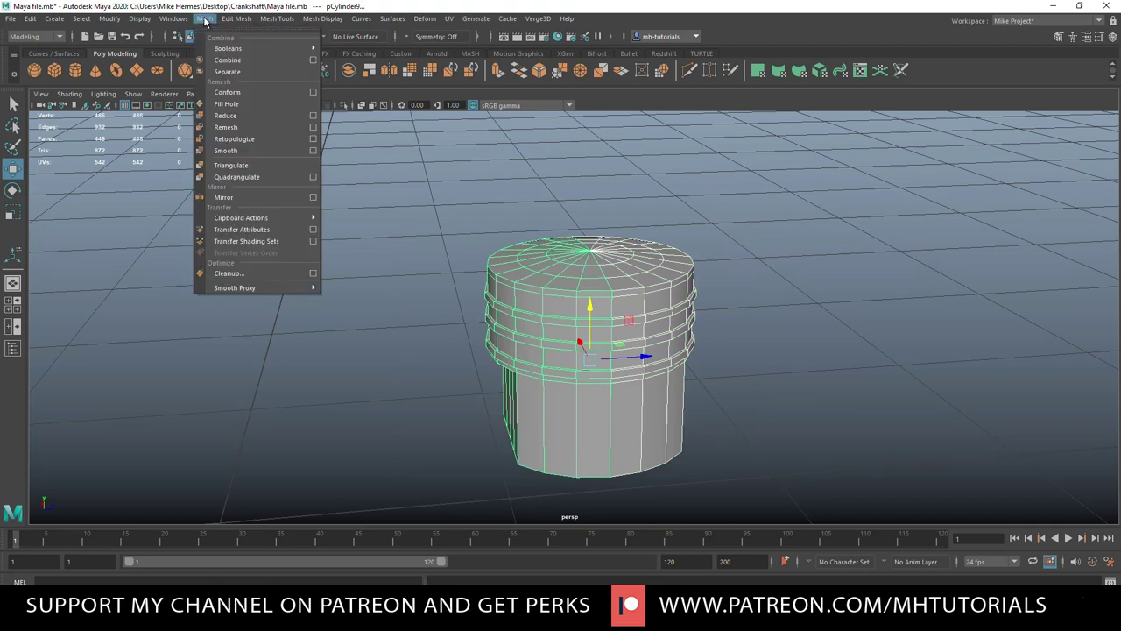
pyautogui.click(240, 64)
# - Merge all vertices of the combined piston with a distance threshold of 0.01
pyautogui.moveTo(584, 258); pyautogui.dragTo(530, 257, button='right')
pyautogui.moveTo(397, 172); pyautogui.dragTo(692, 294)
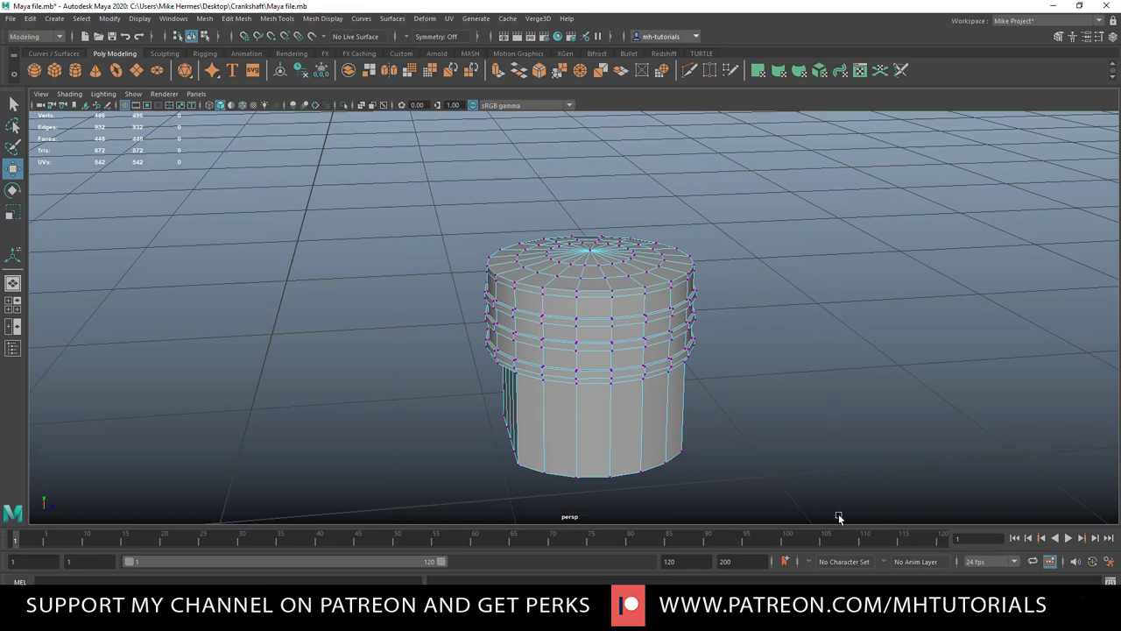
pyautogui.click(237, 19)
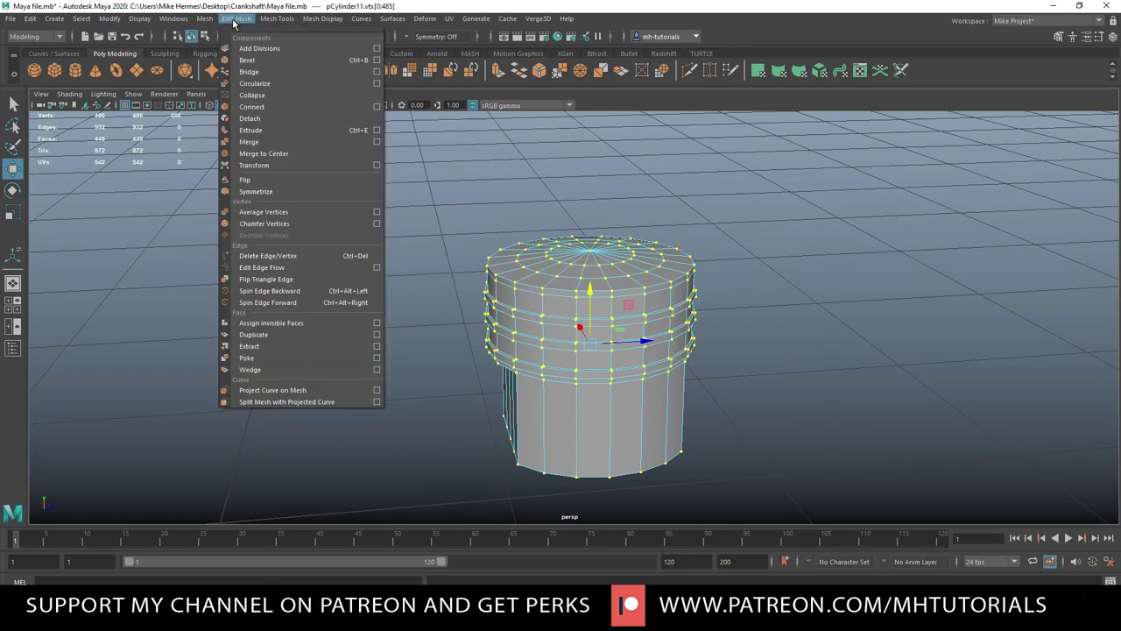
pyautogui.click(262, 145)
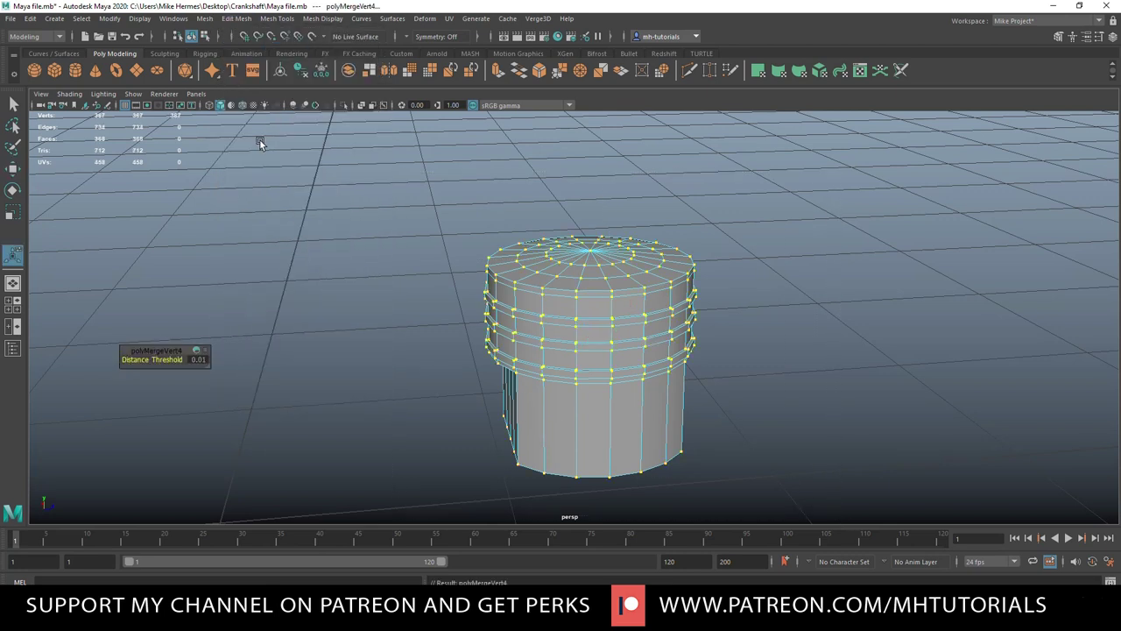
# - Insert two evenly spaced edge loops around the piston's lower section and scale them slightly apart vertically
pyautogui.click(763, 259)
pyautogui.scroll(-4, 764, 302)
pyautogui.keyDown('alt'); pyautogui.moveTo(755, 321); pyautogui.dragTo(771, 280); pyautogui.keyUp('alt')
pyautogui.keyDown('alt'); pyautogui.moveTo(773, 295); pyautogui.dragTo(779, 309); pyautogui.keyUp('alt')
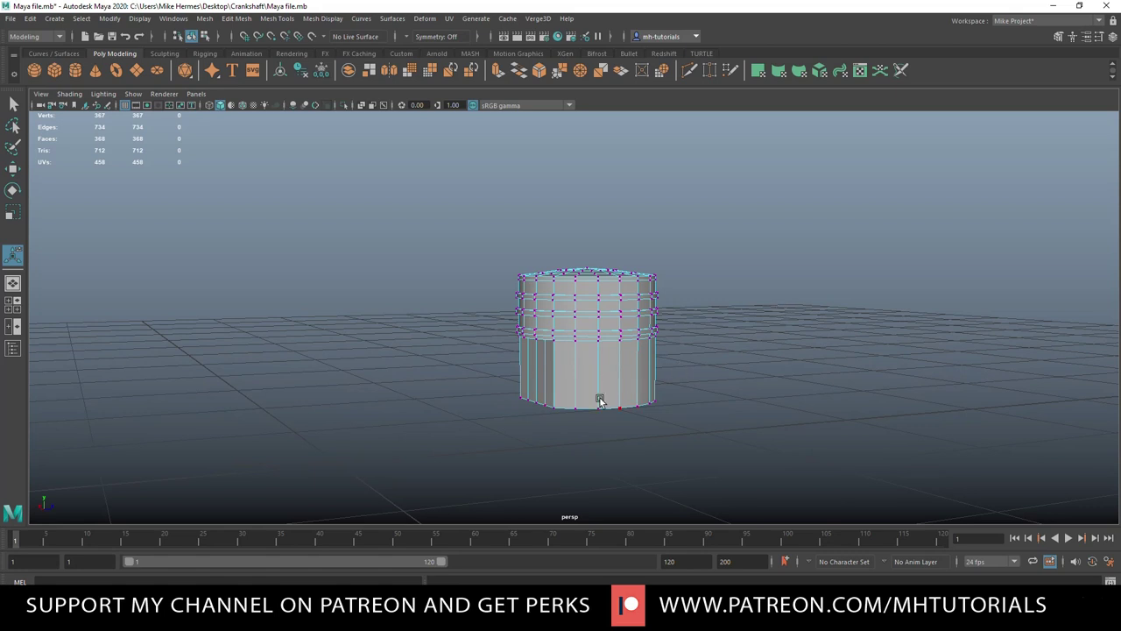
pyautogui.keyDown('alt'); pyautogui.moveTo(583, 406); pyautogui.dragTo(477, 405); pyautogui.keyUp('alt')
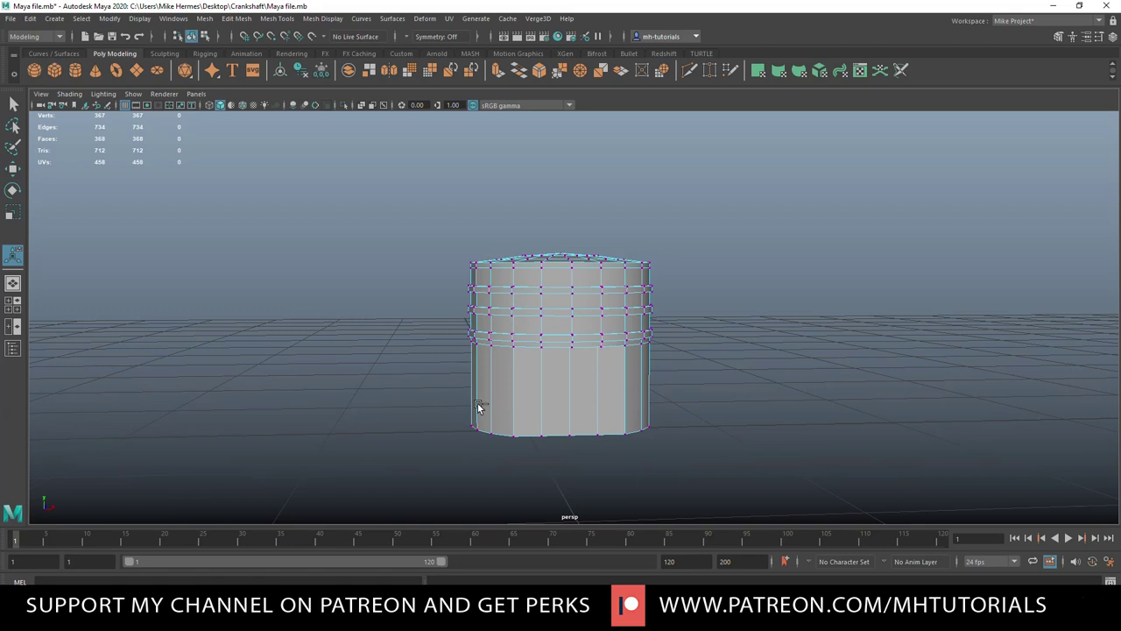
pyautogui.press('g')
pyautogui.doubleClick(235, 259)
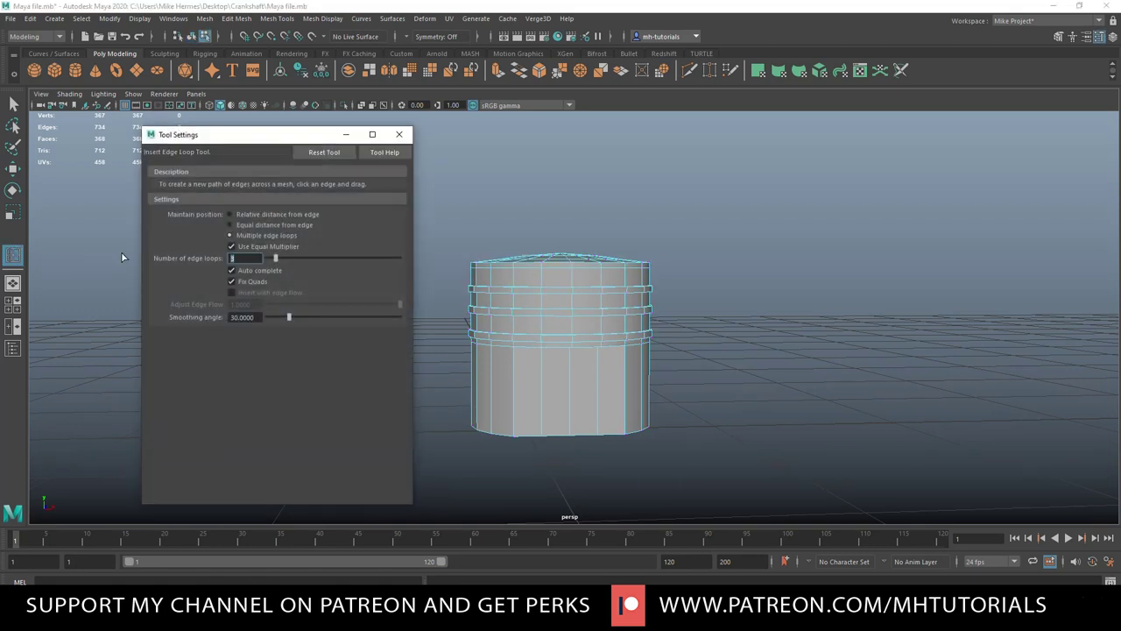
pyautogui.write('2')
pyautogui.click(569, 392)
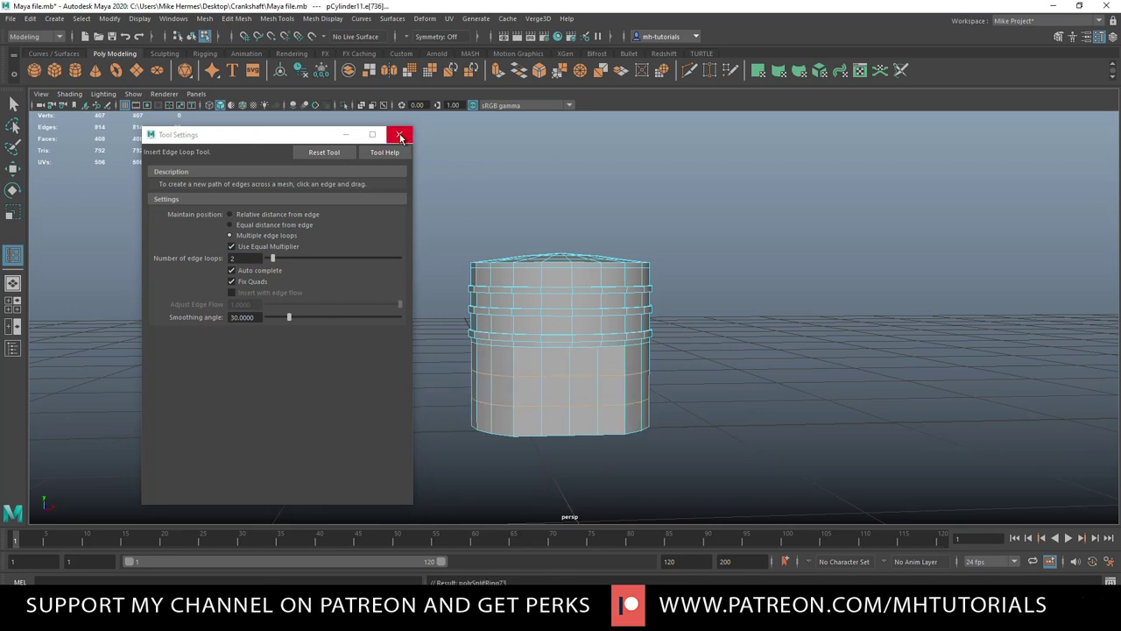
pyautogui.click(400, 137)
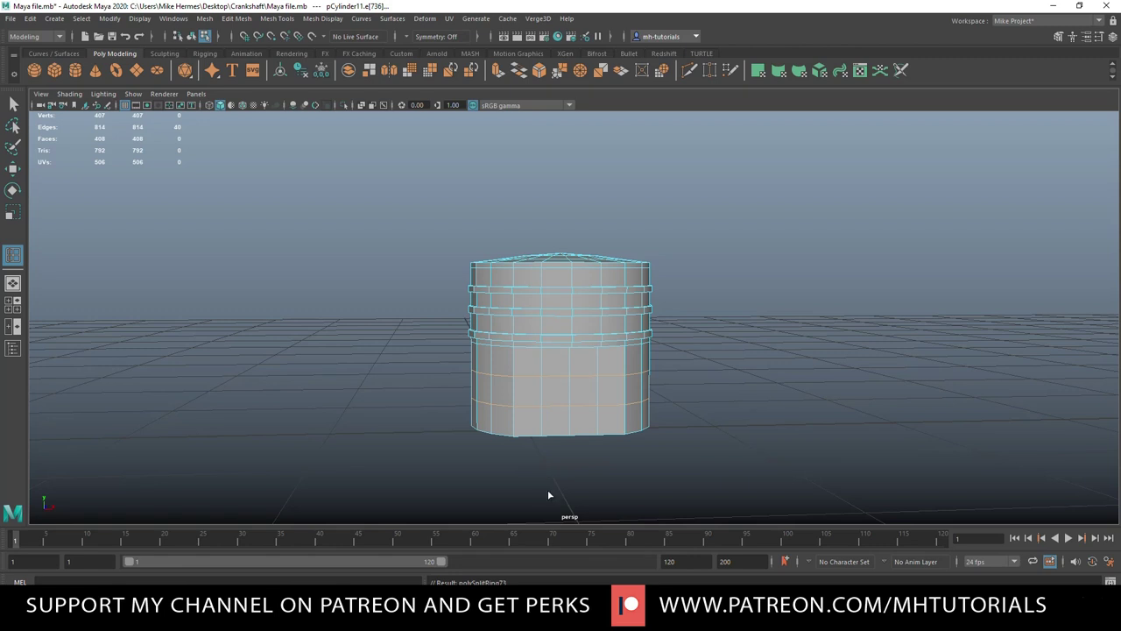
pyautogui.press('r')
pyautogui.moveTo(562, 335); pyautogui.dragTo(564, 316)
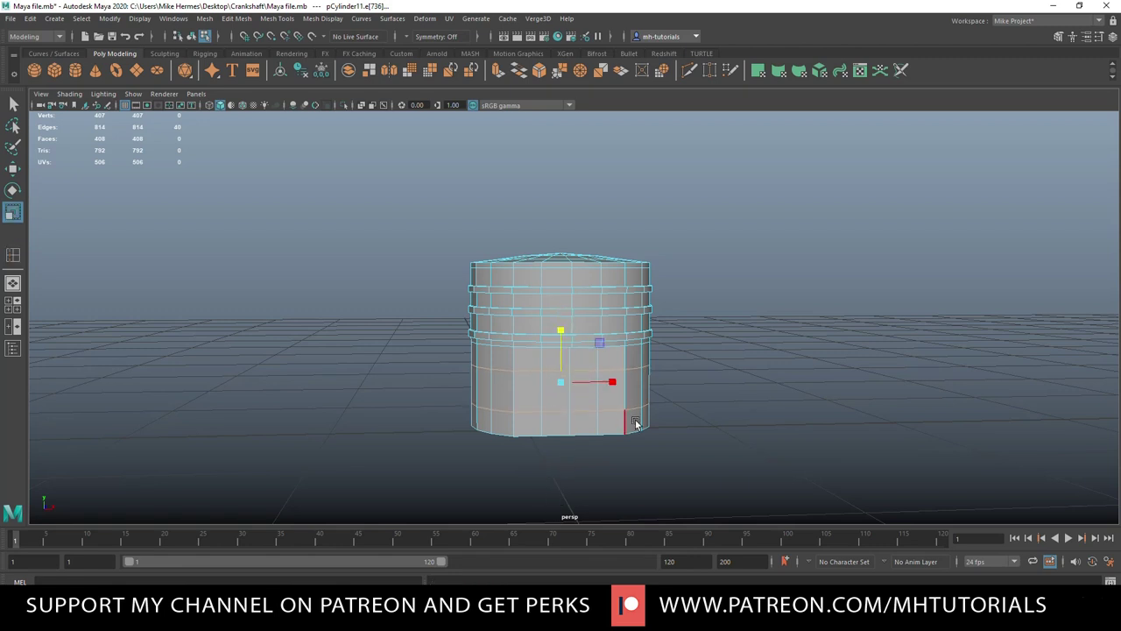
# - Try to stretch the two central faces on the piston's flat side vertically, and undo the scaling
pyautogui.scroll(2, 620, 418)
pyautogui.rightClick(555, 427)
pyautogui.moveTo(555, 430); pyautogui.dragTo(551, 337, button='right')
pyautogui.moveTo(586, 420); pyautogui.dragTo(589, 419)
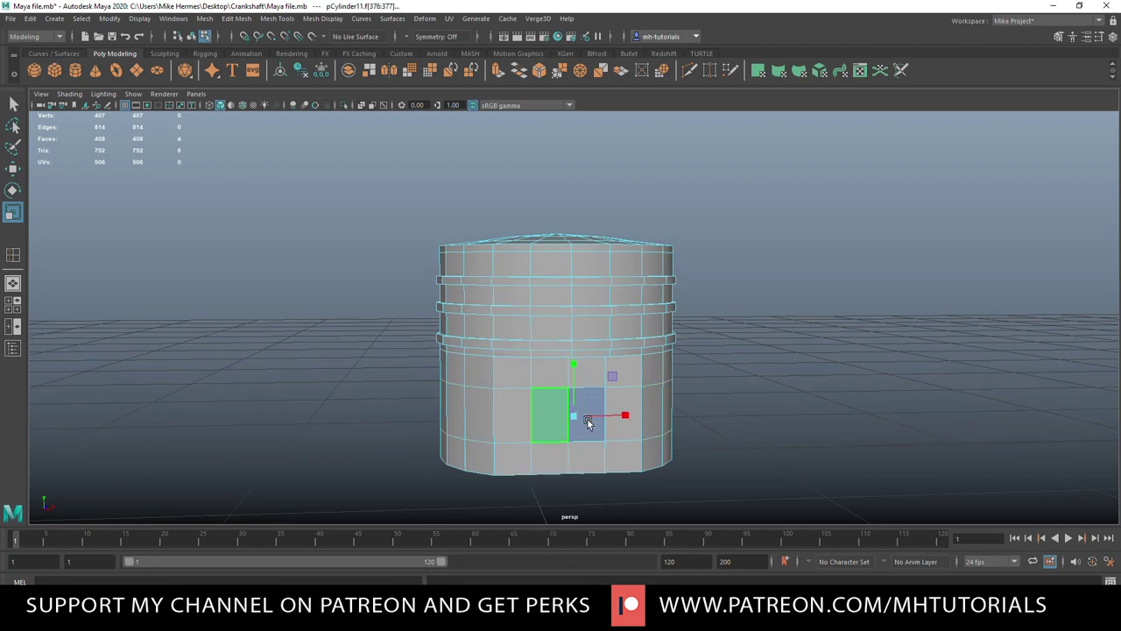
pyautogui.moveTo(575, 366); pyautogui.dragTo(574, 356)
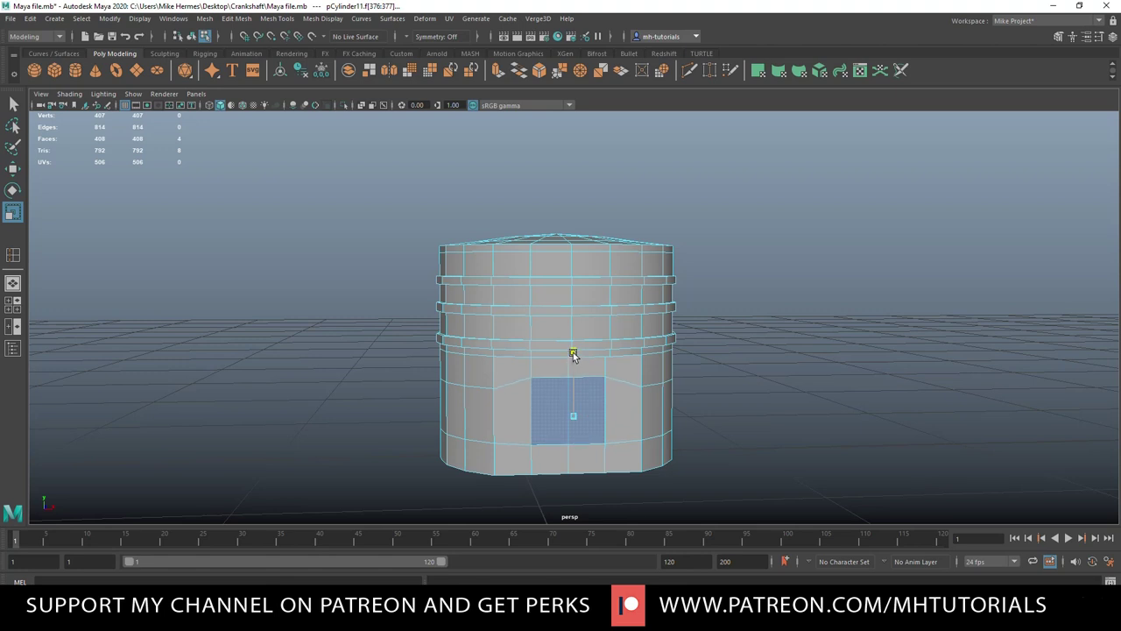
pyautogui.moveTo(574, 354); pyautogui.dragTo(574, 354)
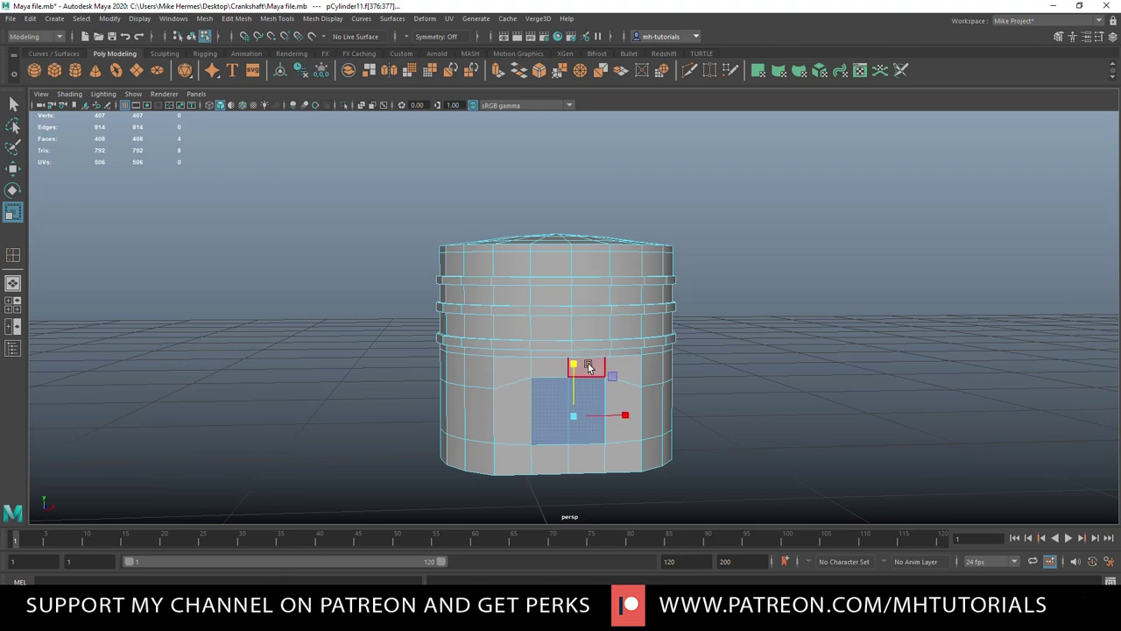
pyautogui.hotkey('ctrl', 'z')
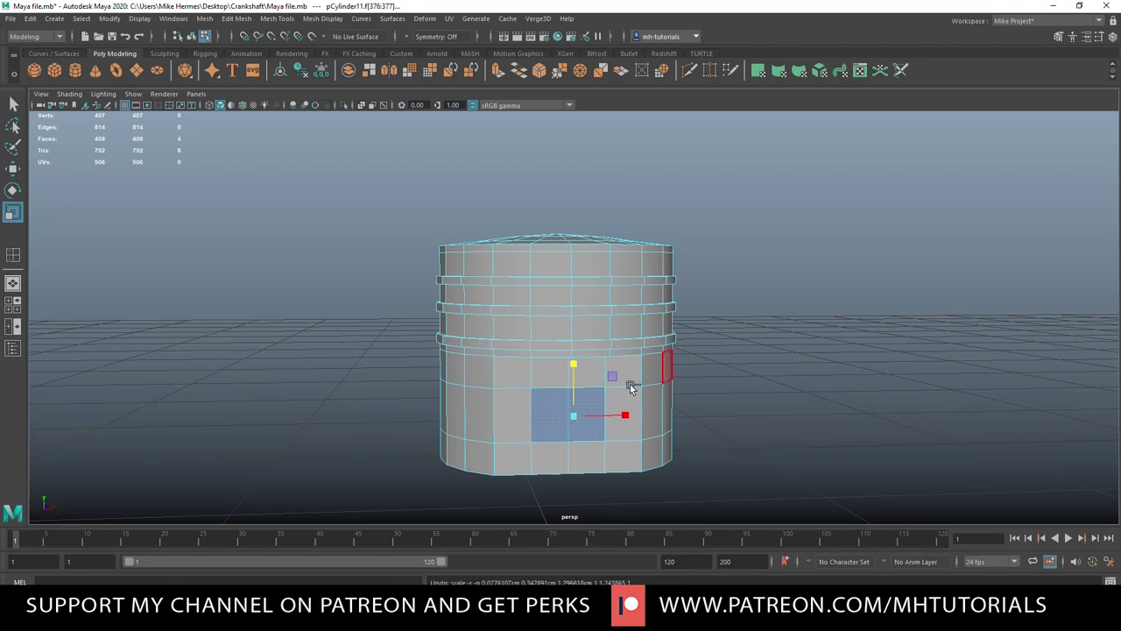
# - In the side view, select the middle band of faces on the lower piston and scale it slightly taller
pyautogui.click(13, 306)
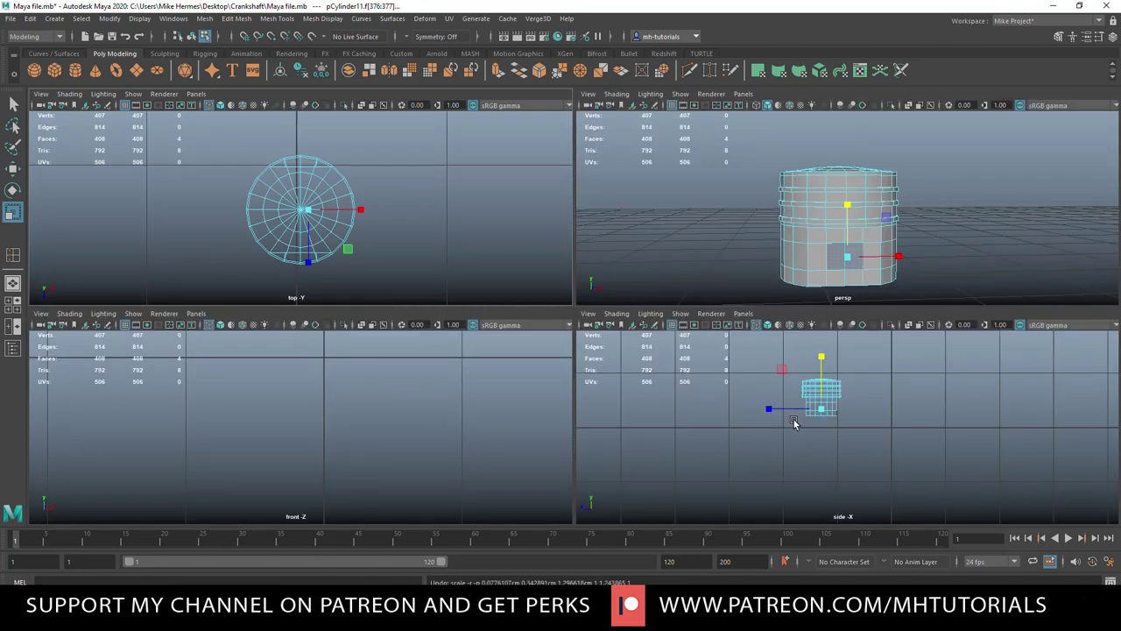
pyautogui.press('space')
pyautogui.press('f')
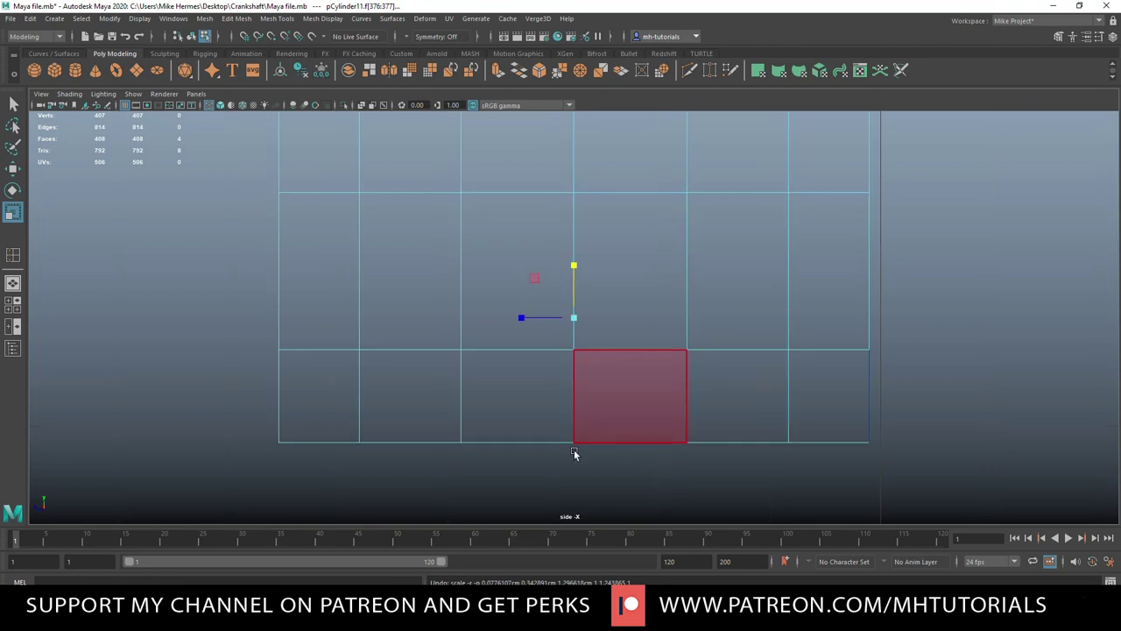
pyautogui.scroll(-12, 552, 403)
pyautogui.scroll(8, 561, 413)
pyautogui.scroll(2, 584, 409)
pyautogui.moveTo(724, 303); pyautogui.dragTo(473, 308)
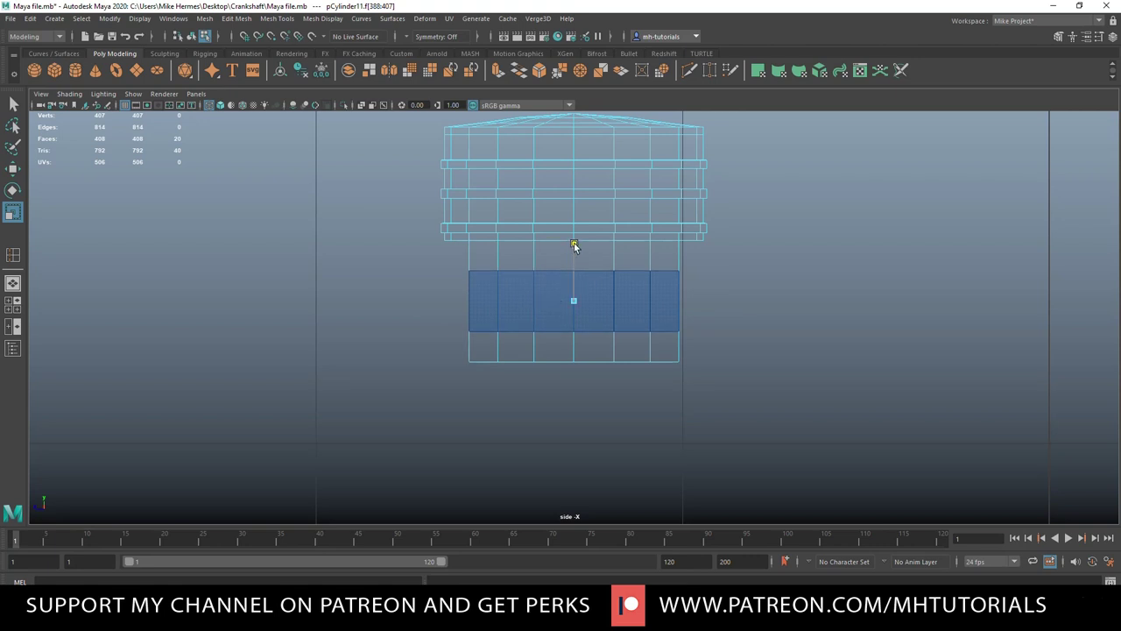
pyautogui.moveTo(574, 246); pyautogui.dragTo(574, 237)
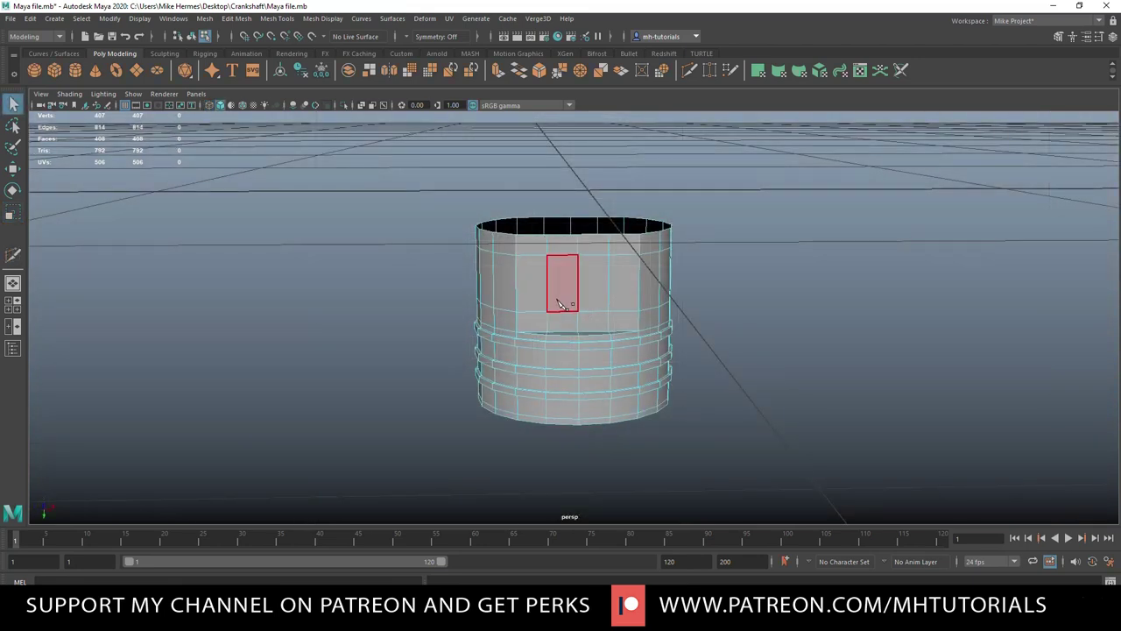
# - Cut crossing diagonals from corner to corner over the two central faces of one flat side with Multi-Cut
pyautogui.click(559, 300)
pyautogui.keyDown('shift'); pyautogui.click(588, 301); pyautogui.keyUp('shift')
pyautogui.scroll(2, 772, 371)
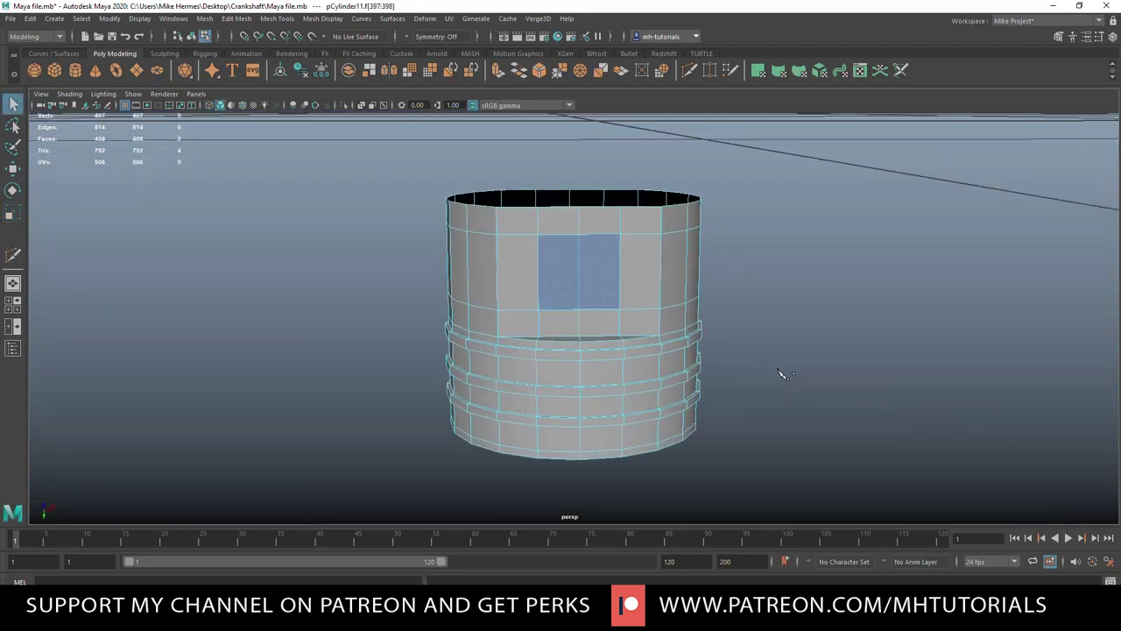
pyautogui.click(1059, 37)
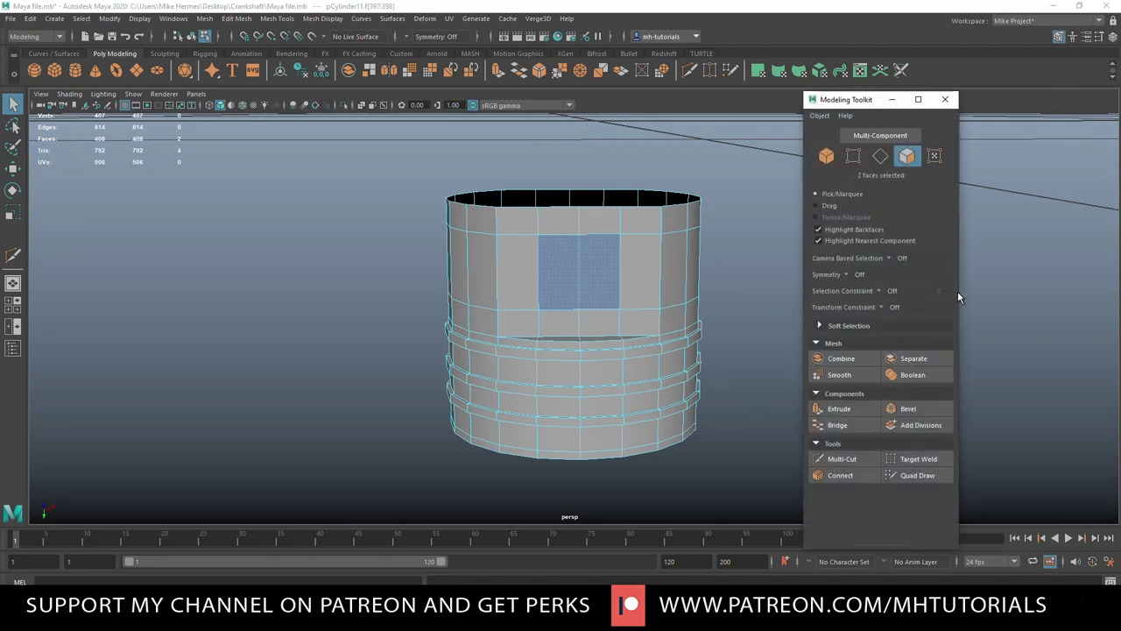
pyautogui.click(842, 458)
pyautogui.click(538, 234)
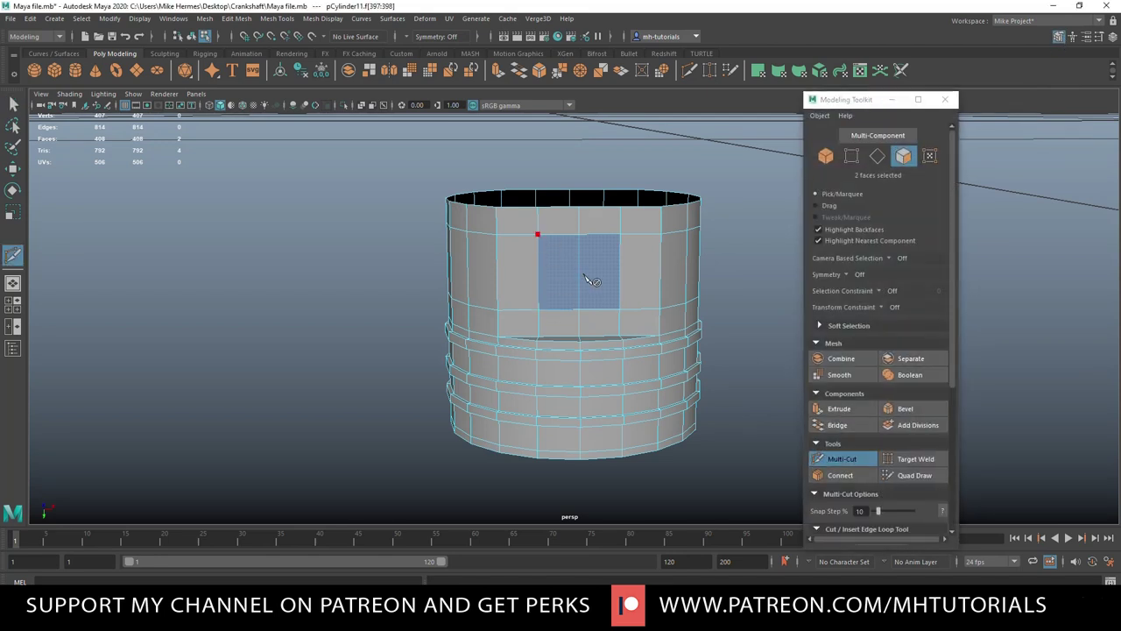
pyautogui.rightClick(622, 310)
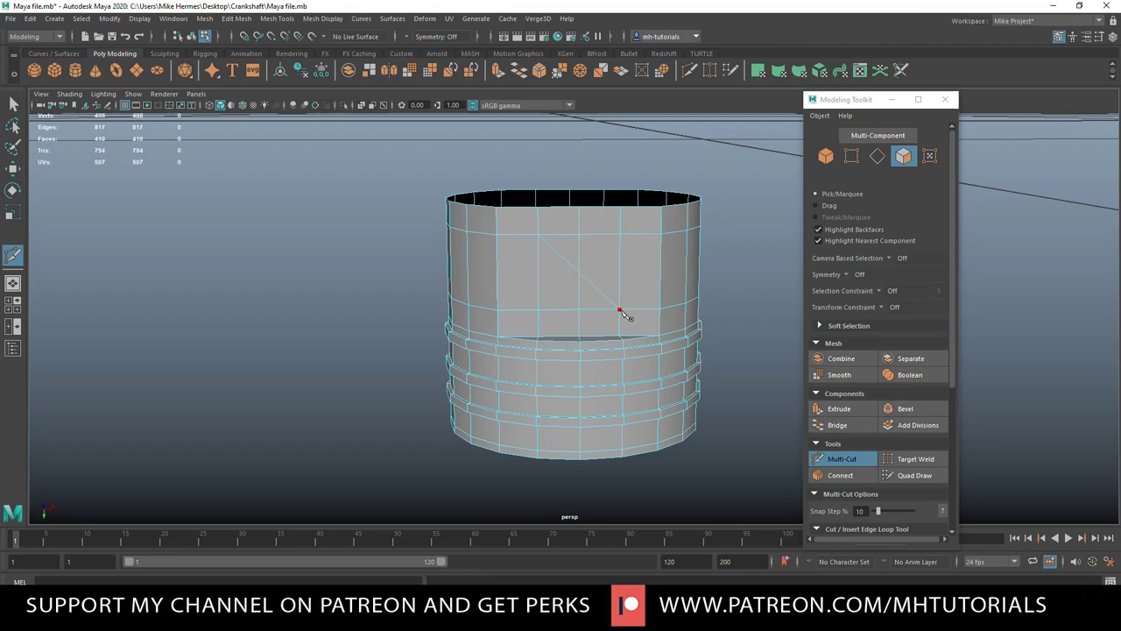
pyautogui.click(620, 234)
# - Cut the same crossing diagonals over the two central faces of the opposite flat side
pyautogui.keyDown('alt'); pyautogui.moveTo(598, 366); pyautogui.dragTo(331, 373); pyautogui.keyUp('alt')
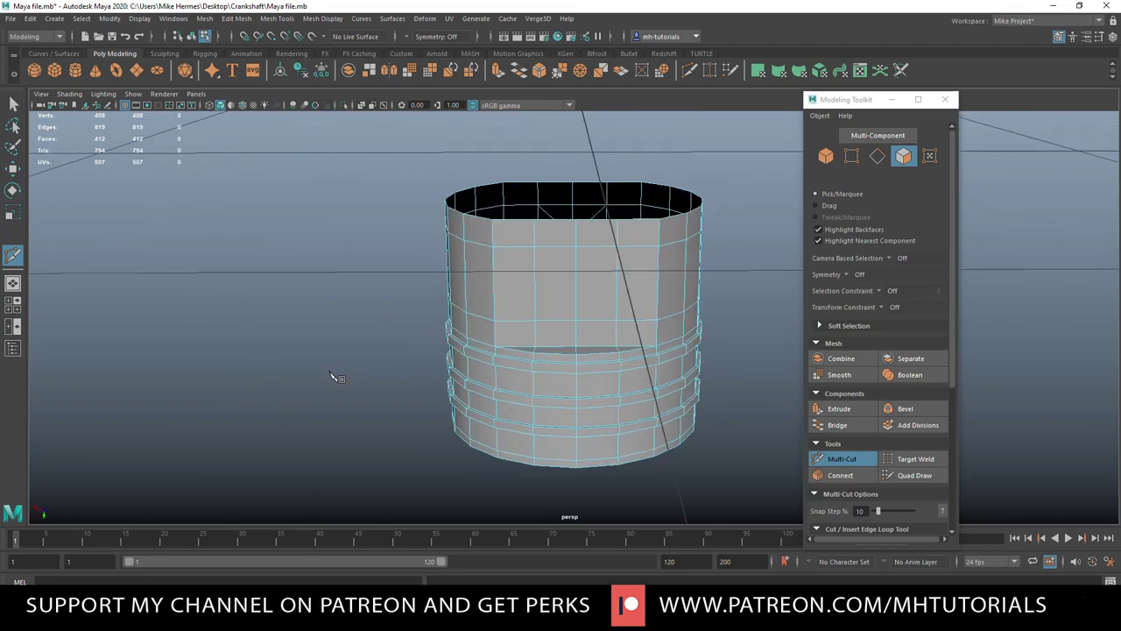
pyautogui.click(618, 248)
pyautogui.rightClick(538, 323)
pyautogui.click(535, 247)
pyautogui.click(616, 322)
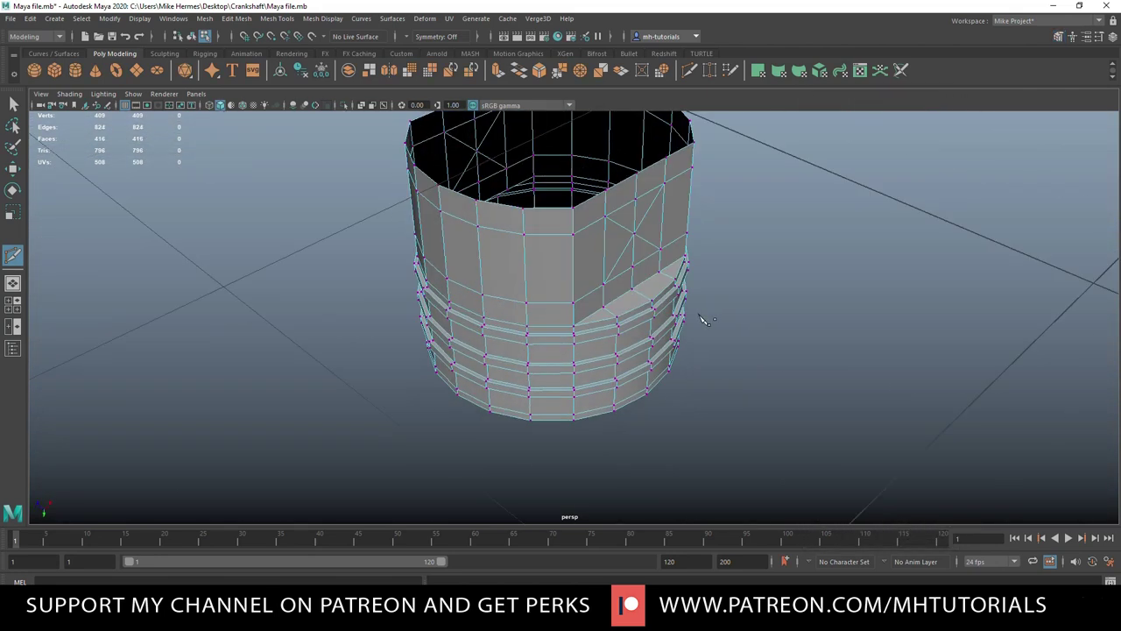
# - Inspect the crossing cuts and their center vertices on both flat sides of the piston
pyautogui.keyDown('alt'); pyautogui.moveTo(701, 318); pyautogui.dragTo(642, 321); pyautogui.keyUp('alt')
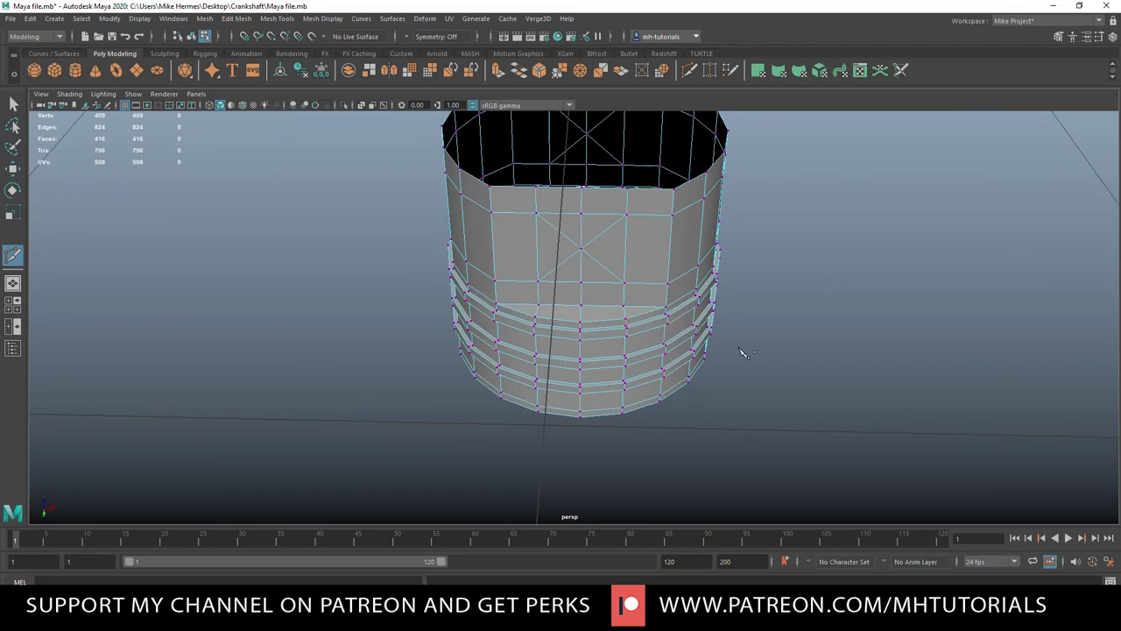
pyautogui.keyDown('alt'); pyautogui.moveTo(742, 351); pyautogui.dragTo(741, 336); pyautogui.keyUp('alt')
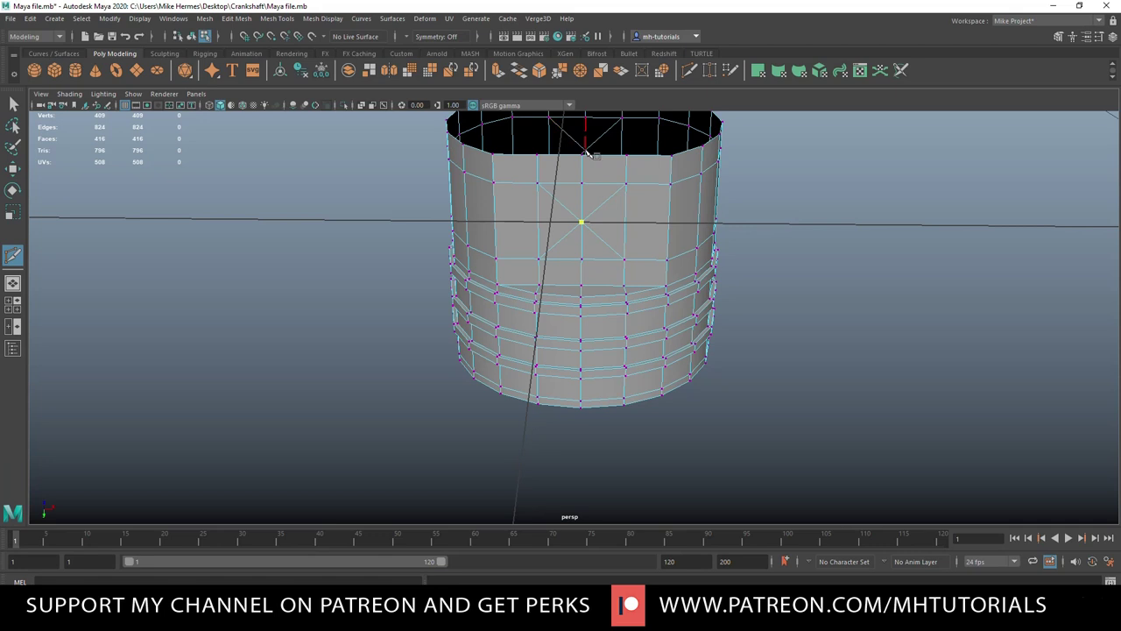
pyautogui.scroll(6, 778, 275)
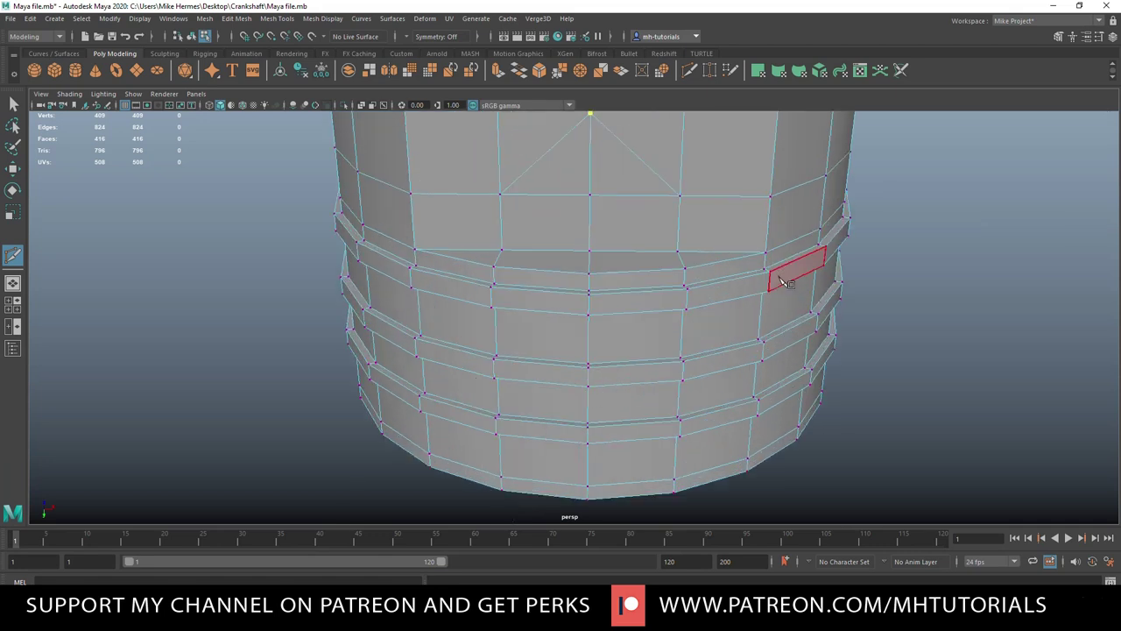
pyautogui.keyDown('alt'); pyautogui.moveTo(798, 266); pyautogui.dragTo(781, 390, button='middle'); pyautogui.keyUp('alt')
pyautogui.scroll(4, 781, 391)
pyautogui.scroll(-5, 770, 383)
pyautogui.scroll(-6, 769, 383)
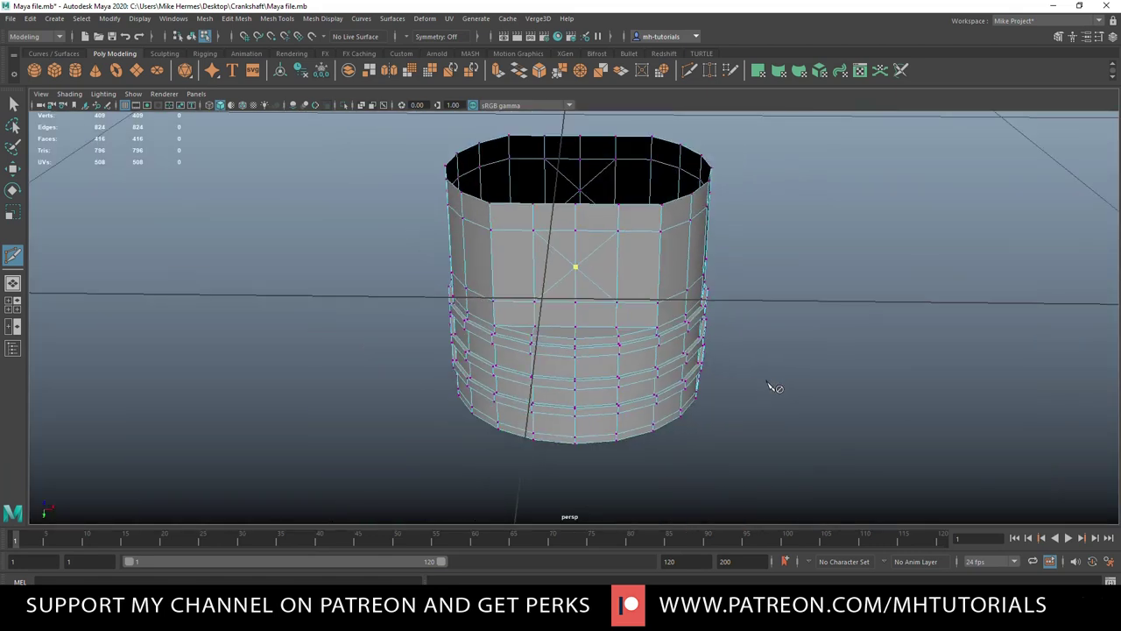
pyautogui.keyDown('alt'); pyautogui.moveTo(771, 384); pyautogui.dragTo(771, 398); pyautogui.keyUp('alt')
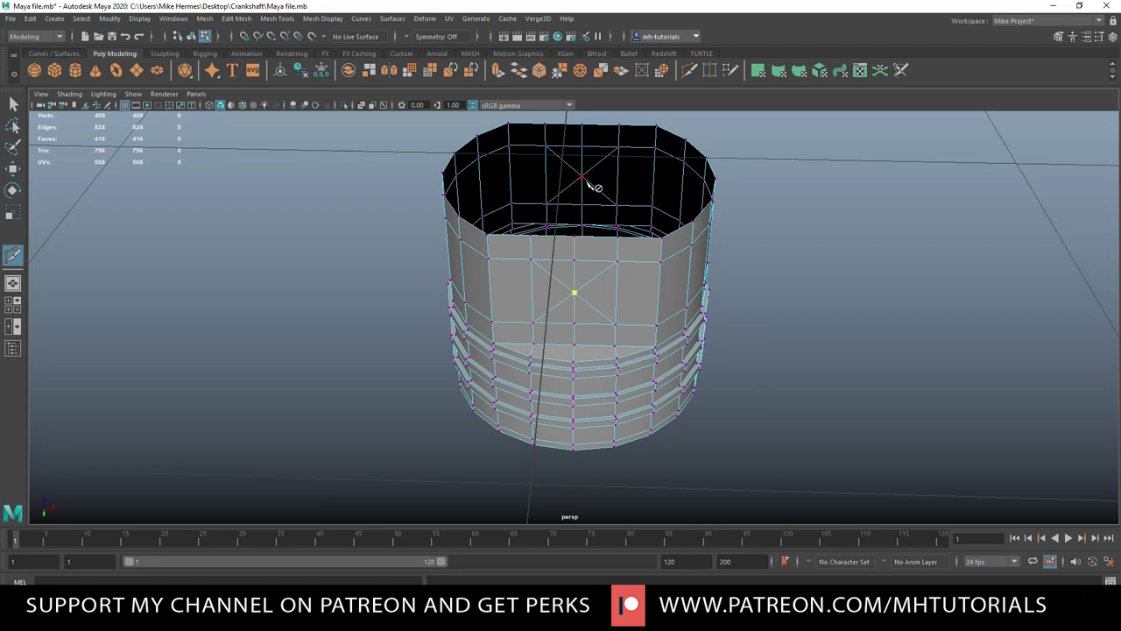
# - Select the center vertices of the crossing cuts on both flat sides and apply Chamfer Vertices
pyautogui.press('q')
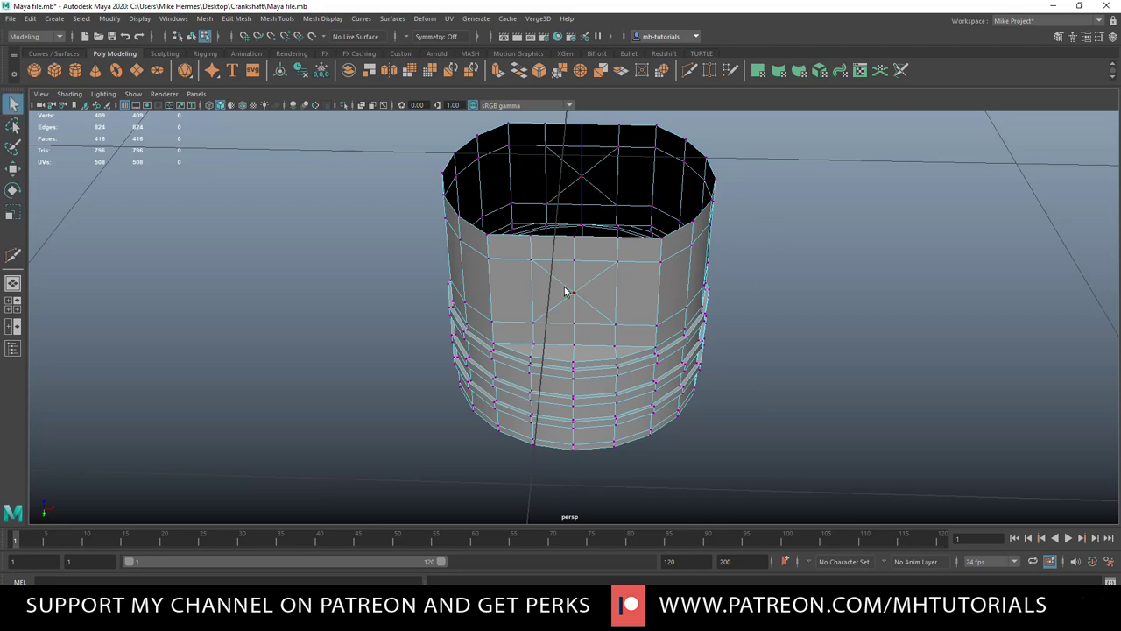
pyautogui.click(572, 296)
pyautogui.press('4')
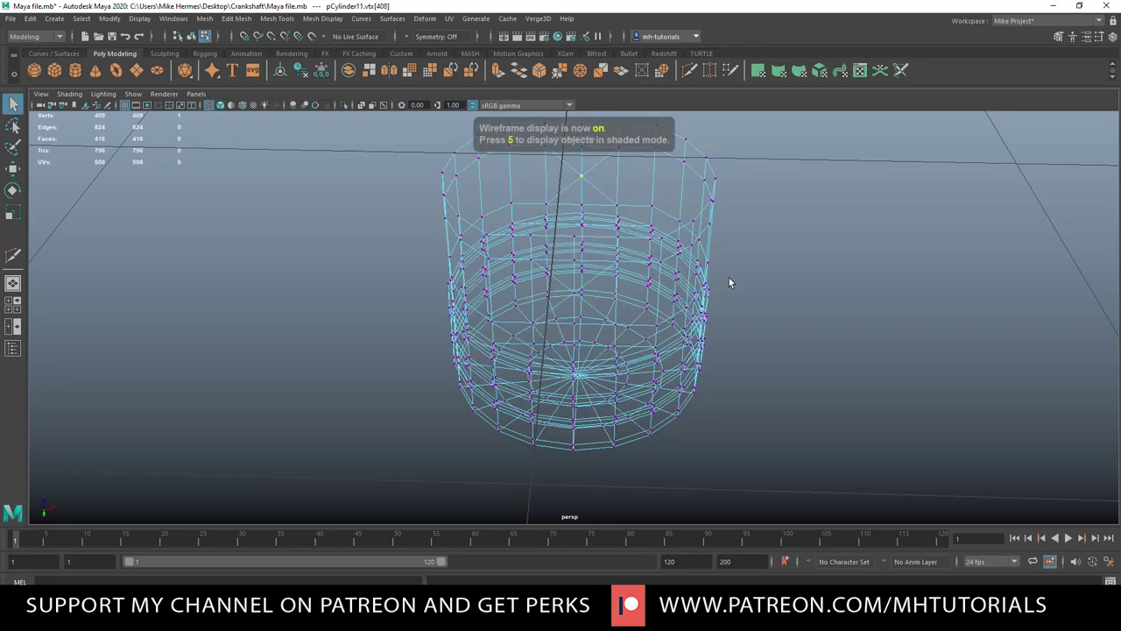
pyautogui.keyDown('alt'); pyautogui.moveTo(745, 304); pyautogui.dragTo(829, 271); pyautogui.keyUp('alt')
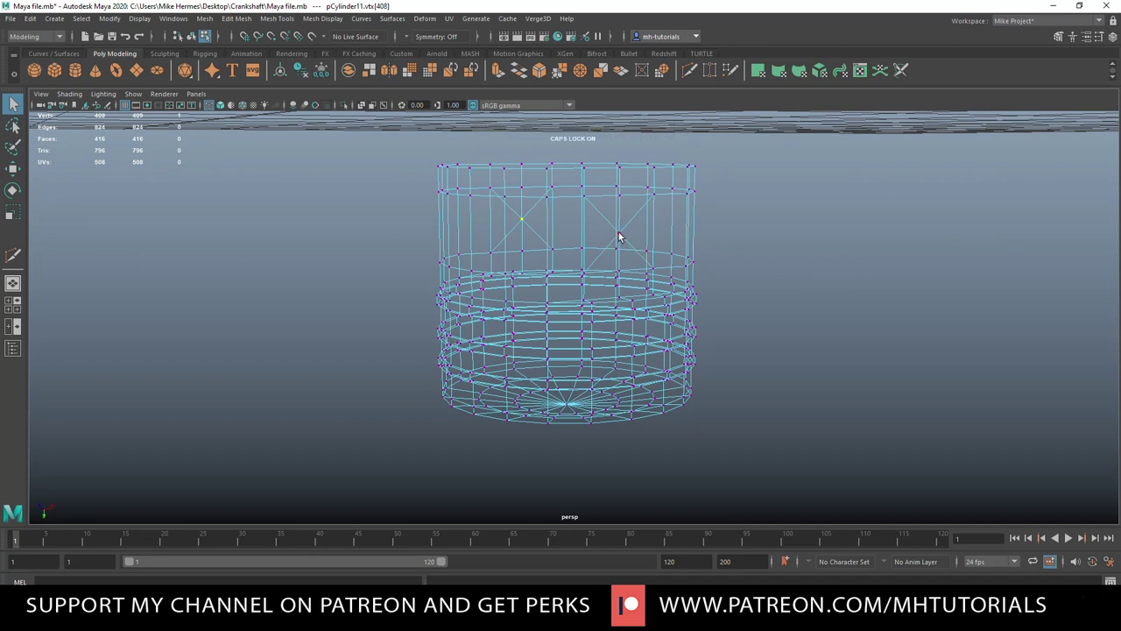
pyautogui.click(523, 219)
pyautogui.keyDown('shift'); pyautogui.click(619, 232); pyautogui.keyUp('shift')
pyautogui.keyDown('alt'); pyautogui.moveTo(676, 250); pyautogui.dragTo(762, 300); pyautogui.keyUp('alt')
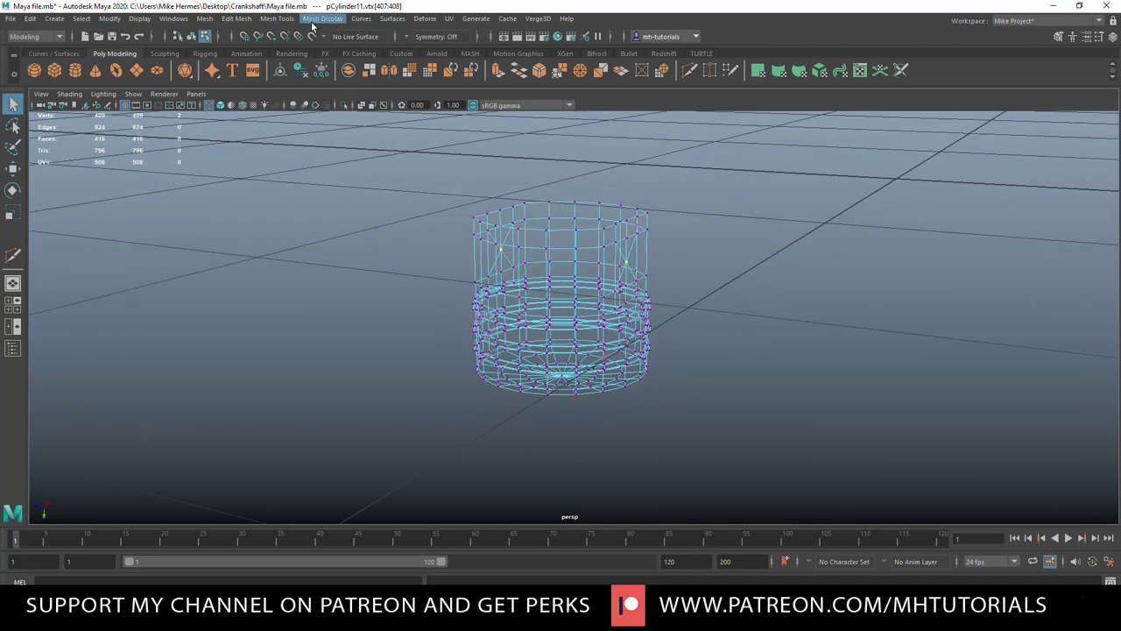
pyautogui.click(234, 20)
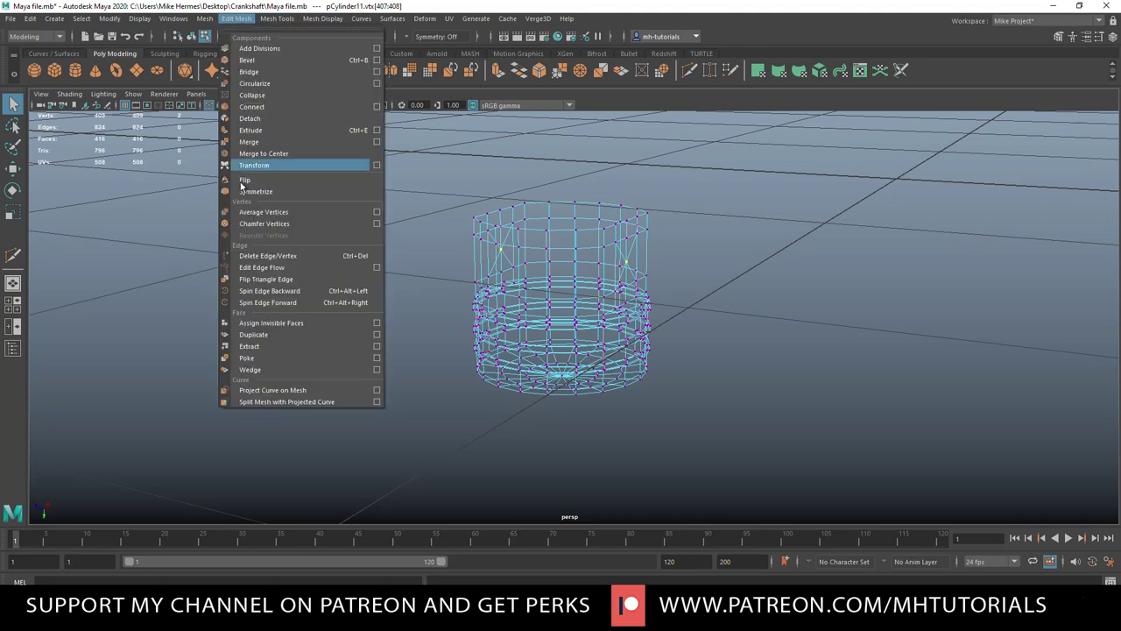
pyautogui.click(299, 224)
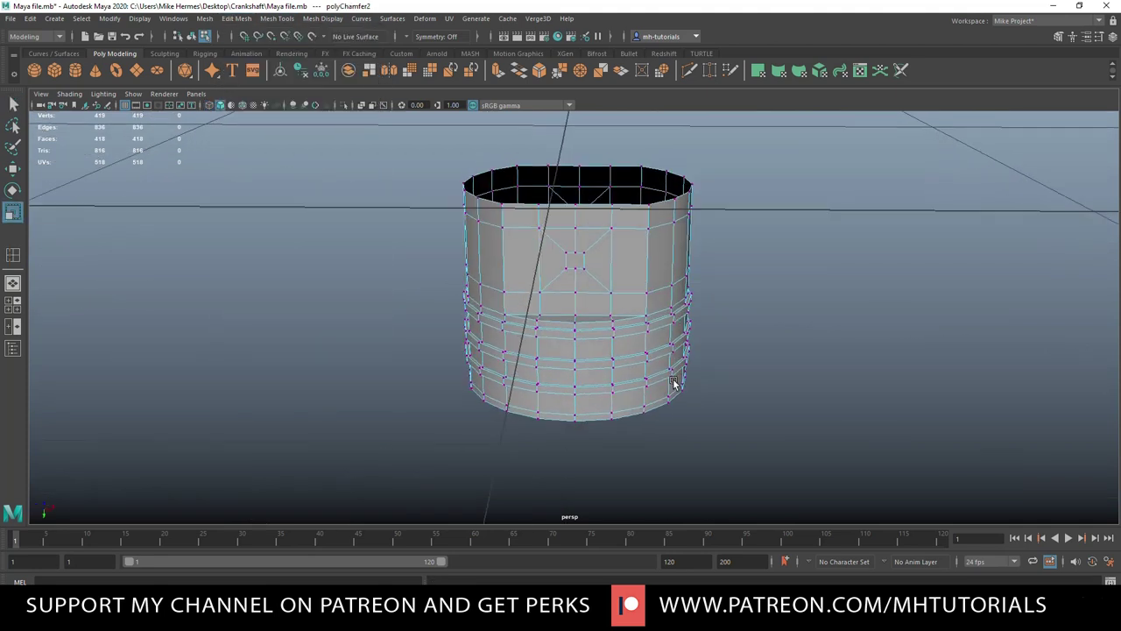
# - Insert one centered edge loop around the piston's lower body, passing through the middle of the chamfered squares on both flat sides
pyautogui.keyDown('alt'); pyautogui.moveTo(675, 377); pyautogui.dragTo(682, 296); pyautogui.keyUp('alt')
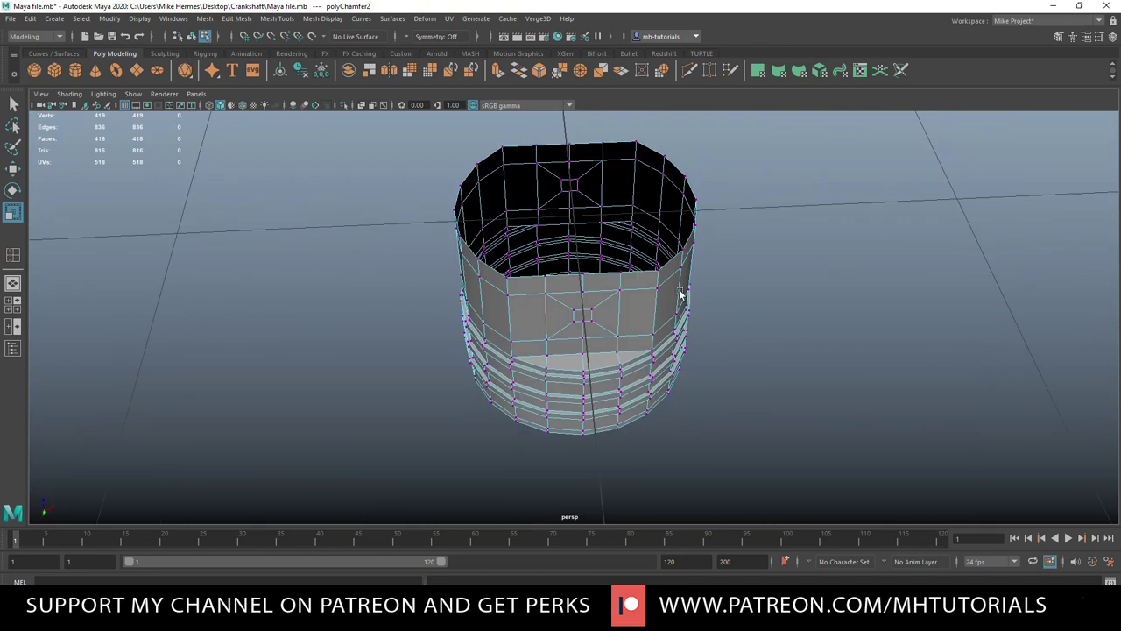
pyautogui.moveTo(547, 170); pyautogui.dragTo(589, 197)
pyautogui.keyDown('alt'); pyautogui.moveTo(761, 329); pyautogui.dragTo(778, 314); pyautogui.keyUp('alt')
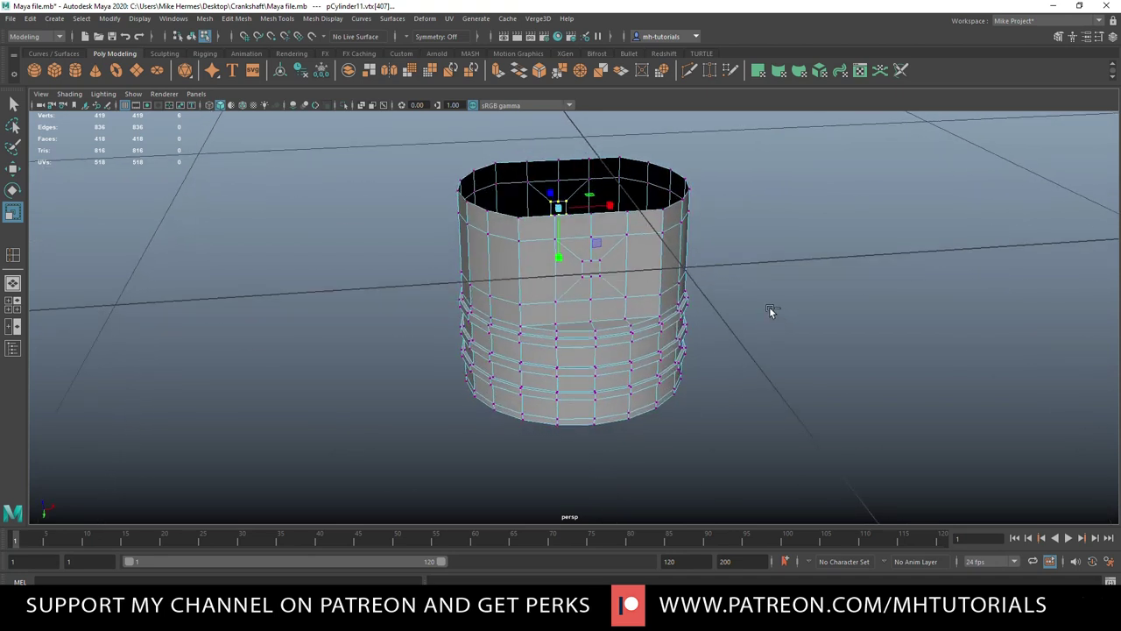
pyautogui.press('g')
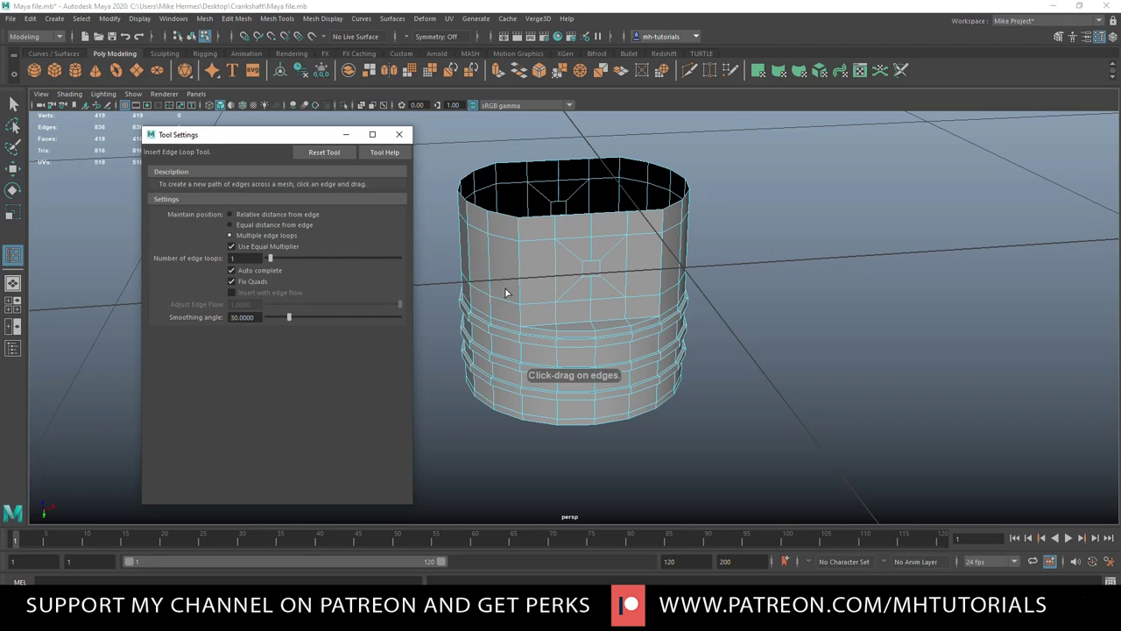
pyautogui.click(519, 277)
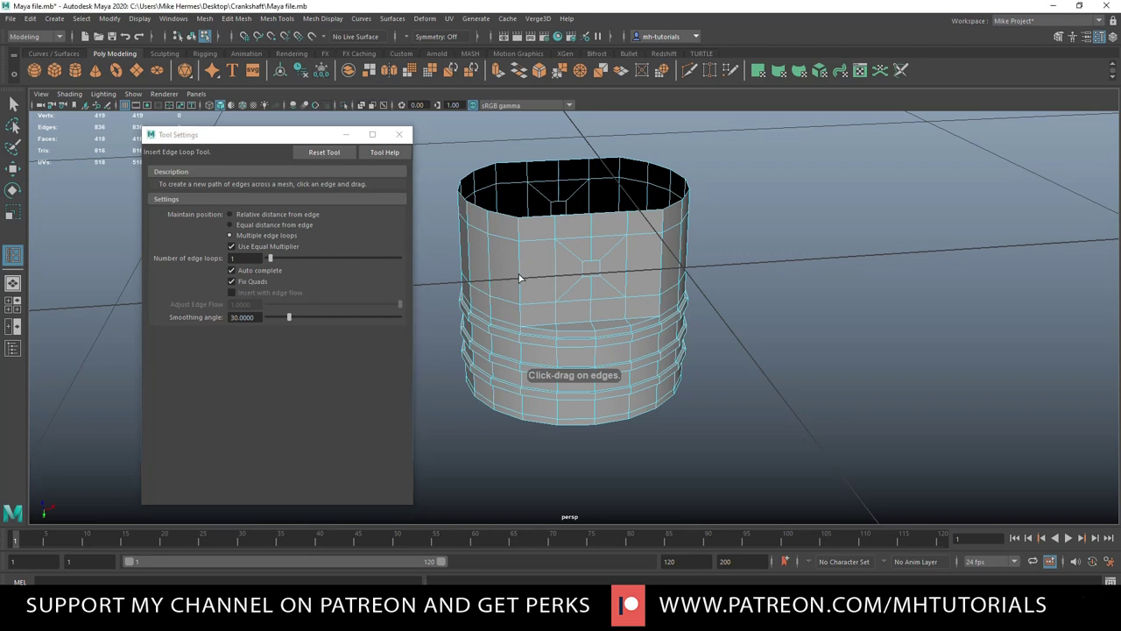
pyautogui.click(627, 271)
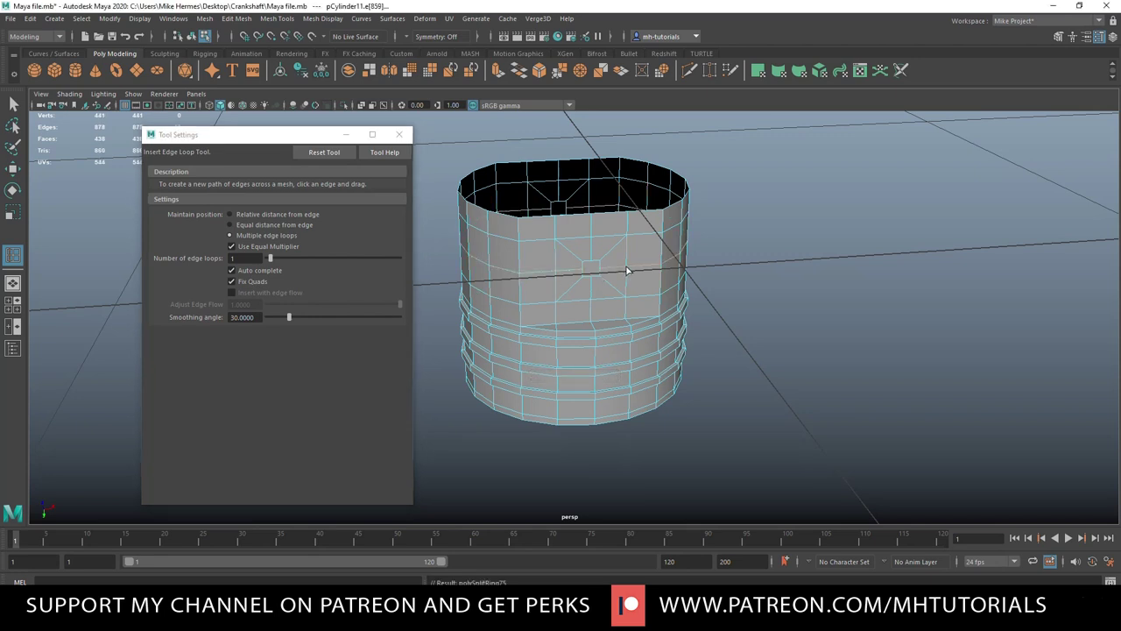
pyautogui.press('q')
# - Select the eight vertices of the chamfered square on one flat side and scale them up uniformly in the front view
pyautogui.keyDown('alt'); pyautogui.moveTo(761, 273); pyautogui.dragTo(738, 308); pyautogui.keyUp('alt')
pyautogui.moveTo(740, 171); pyautogui.dragTo(599, 211, button='right')
pyautogui.moveTo(548, 184); pyautogui.dragTo(587, 213)
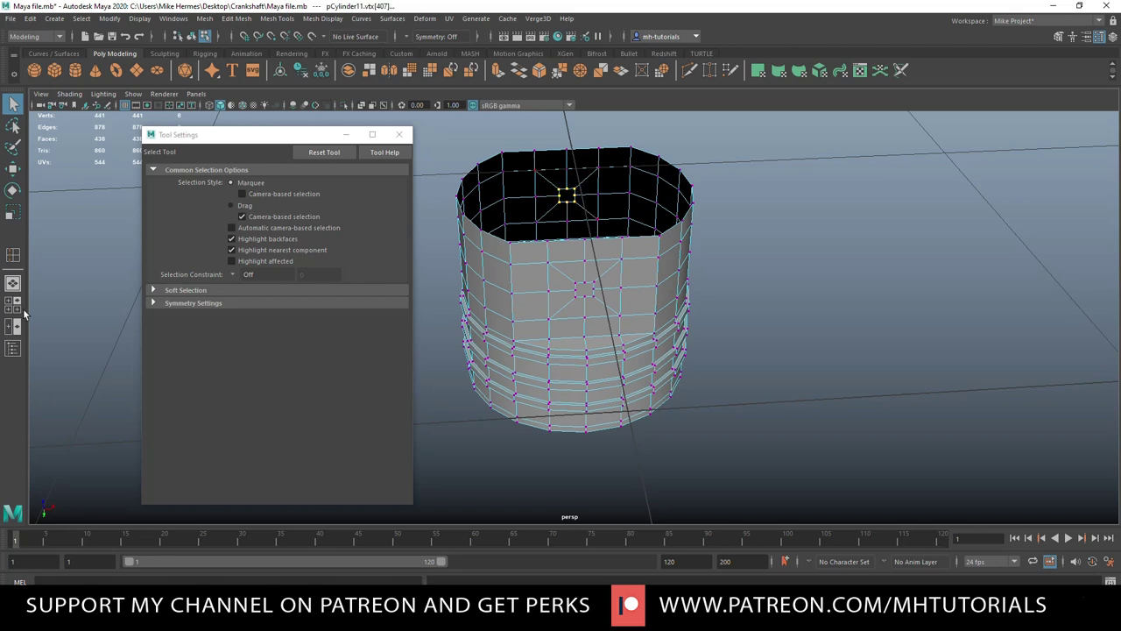
pyautogui.click(14, 304)
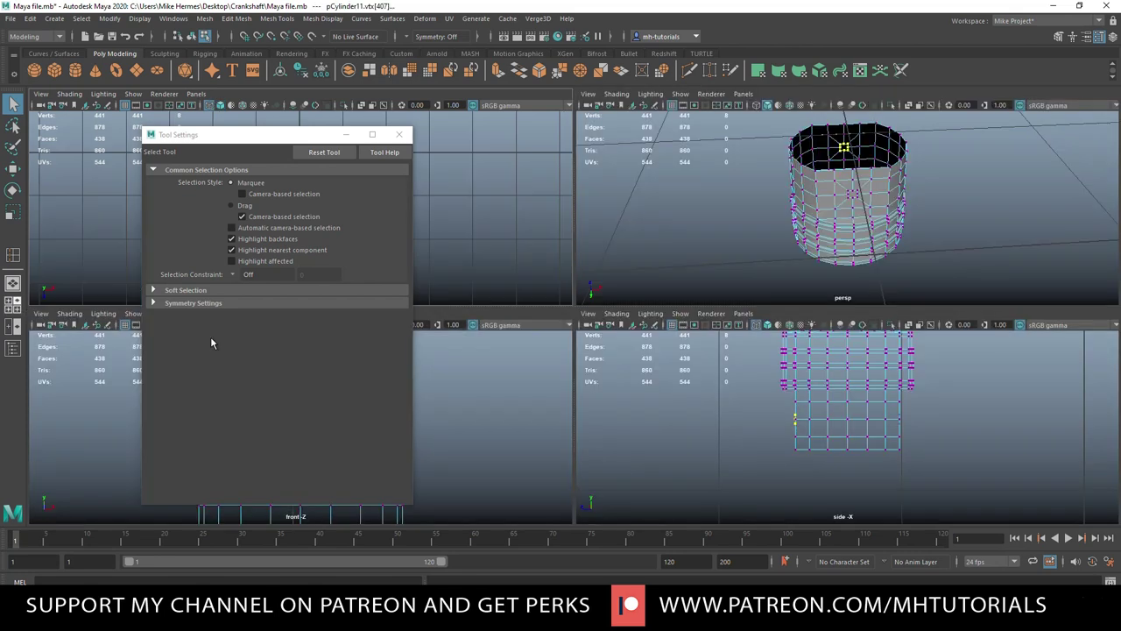
pyautogui.click(399, 134)
pyautogui.press('space')
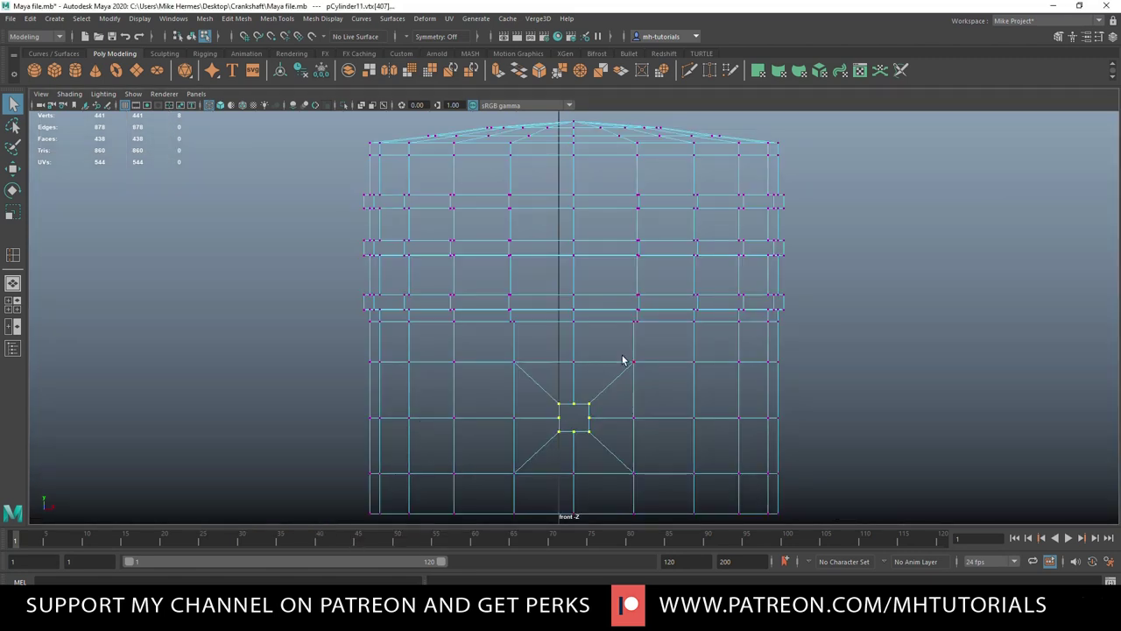
pyautogui.press('r')
pyautogui.moveTo(574, 418); pyautogui.dragTo(602, 425)
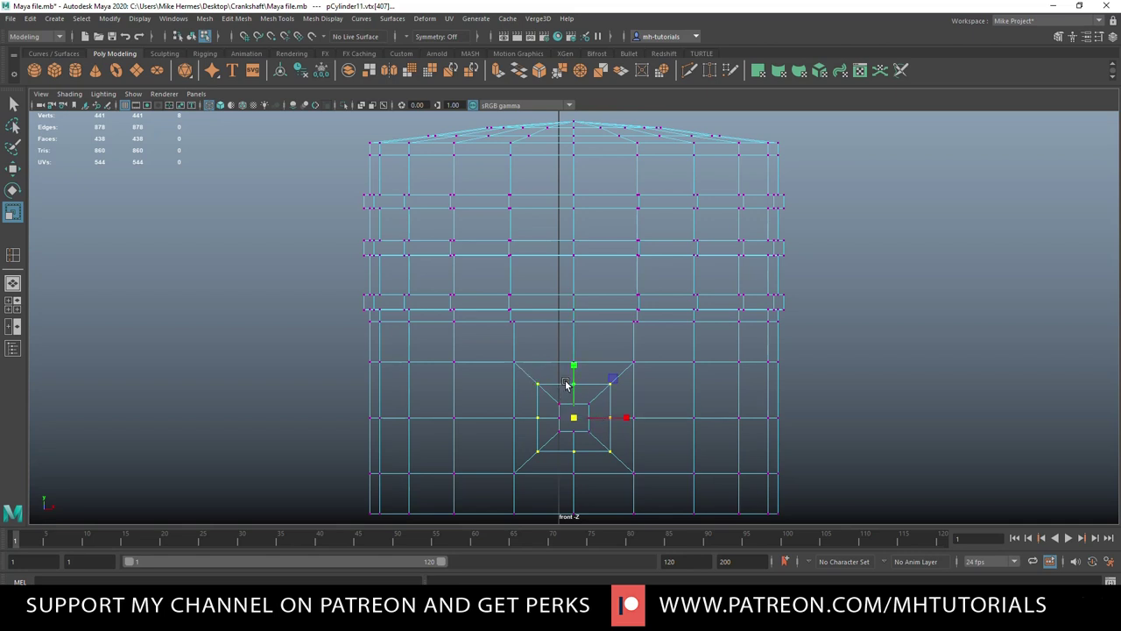
# - Scale the four mid-side vertices of the enlarged square outward to form a regular octagon
pyautogui.moveTo(564, 378); pyautogui.dragTo(587, 392)
pyautogui.keyDown('shift'); pyautogui.moveTo(570, 444); pyautogui.dragTo(594, 460); pyautogui.keyUp('shift')
pyautogui.keyDown('shift'); pyautogui.moveTo(604, 405); pyautogui.dragTo(623, 427); pyautogui.keyUp('shift')
pyautogui.keyDown('shift'); pyautogui.moveTo(527, 409); pyautogui.dragTo(595, 424); pyautogui.keyUp('shift')
# - Select the small square's vertices on the opposite flat side and scale them up to match the first octagon's corners
pyautogui.click(18, 307)
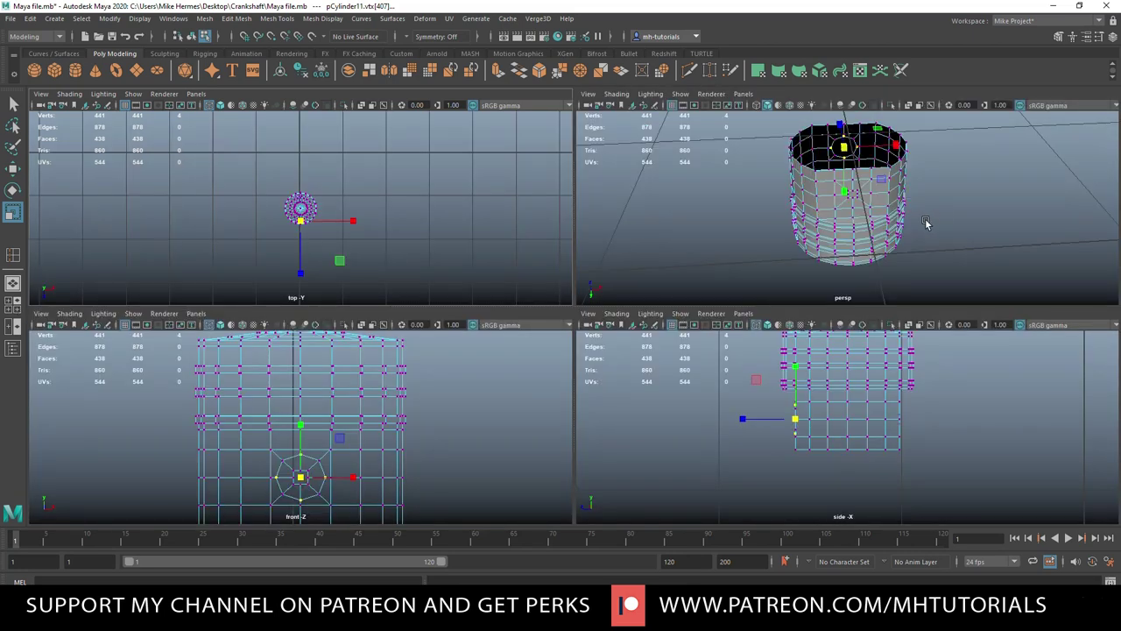
pyautogui.press('space')
pyautogui.keyDown('alt'); pyautogui.moveTo(476, 380); pyautogui.dragTo(609, 261); pyautogui.keyUp('alt')
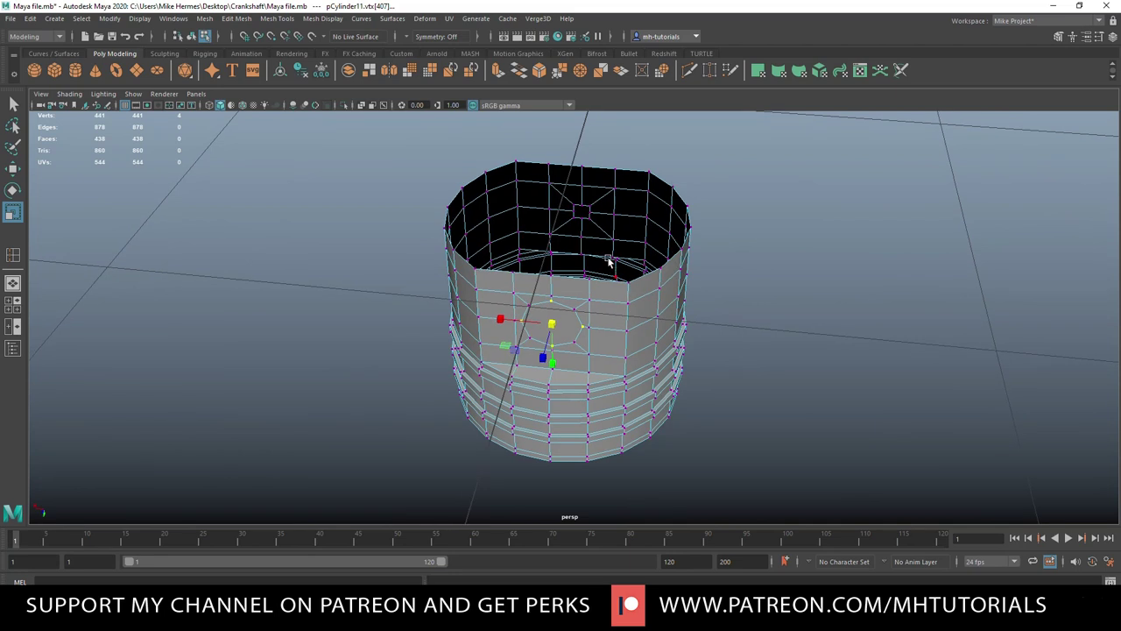
pyautogui.moveTo(579, 210); pyautogui.dragTo(603, 236)
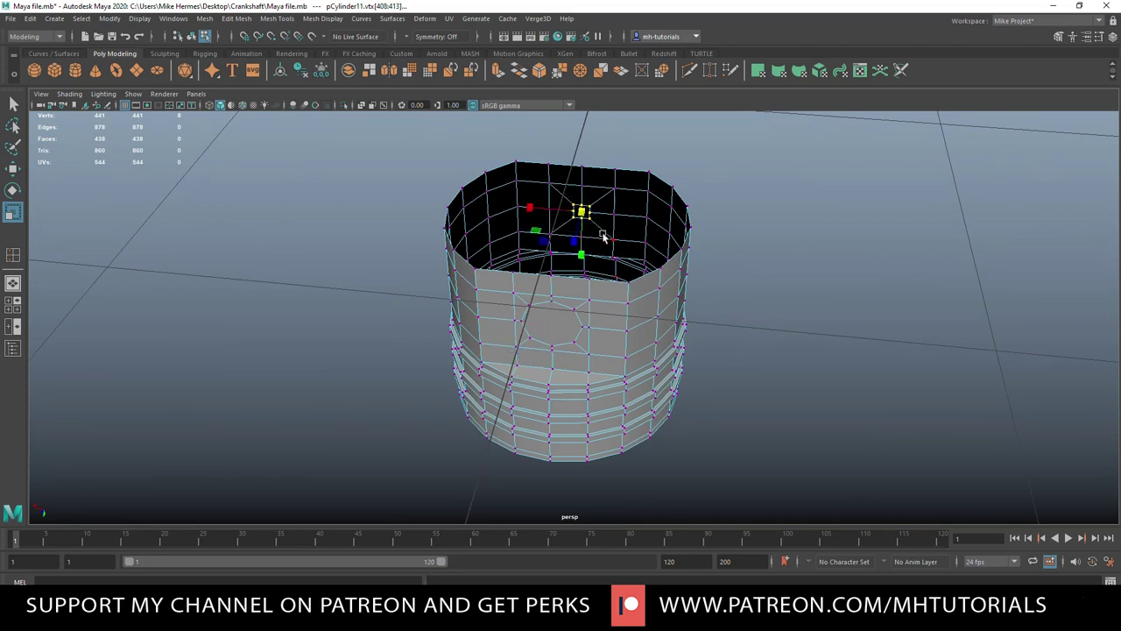
pyautogui.click(12, 306)
pyautogui.press('space')
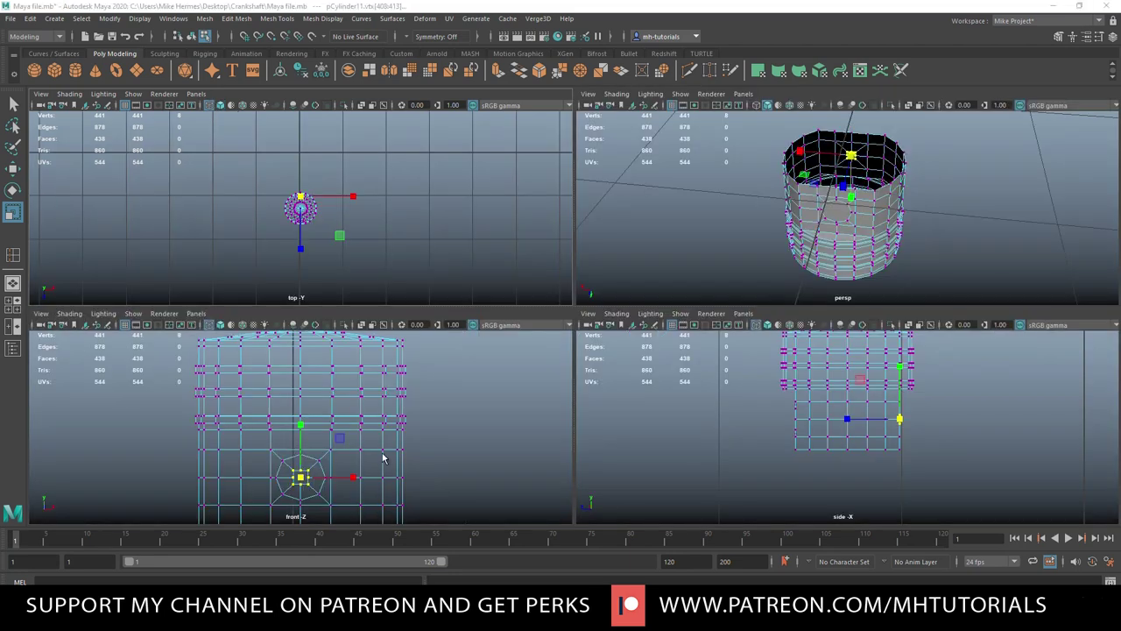
pyautogui.moveTo(576, 425); pyautogui.dragTo(606, 423)
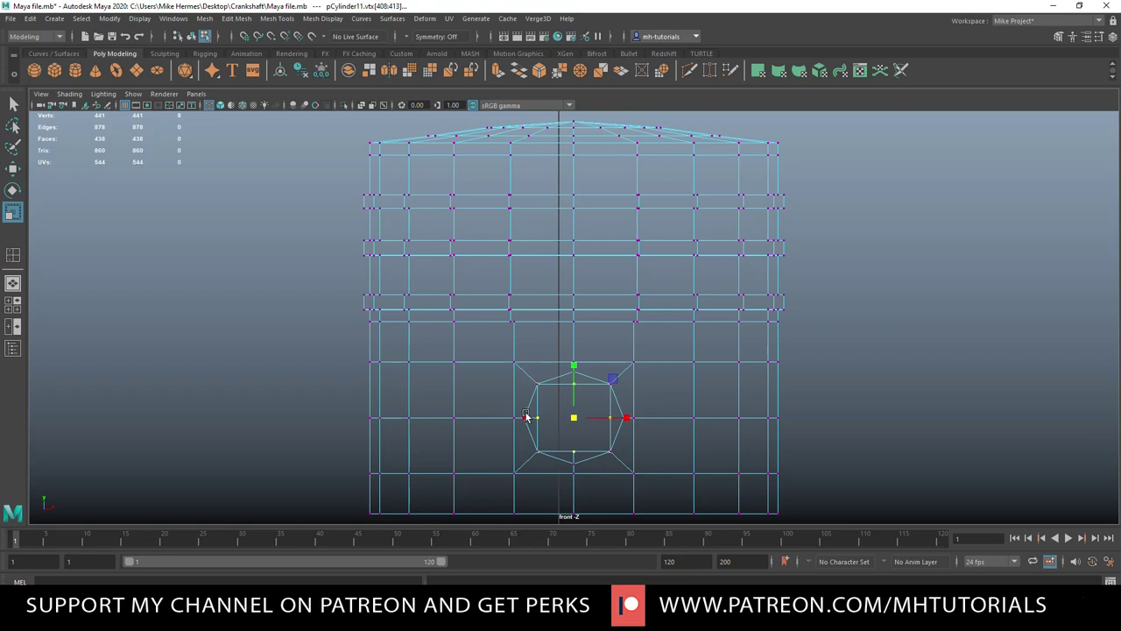
# - Scale the second square's four mid-side vertices outward until they match the octagon on the other flat side
pyautogui.moveTo(531, 411); pyautogui.dragTo(617, 427)
pyautogui.keyDown('shift'); pyautogui.click(575, 452); pyautogui.keyUp('shift')
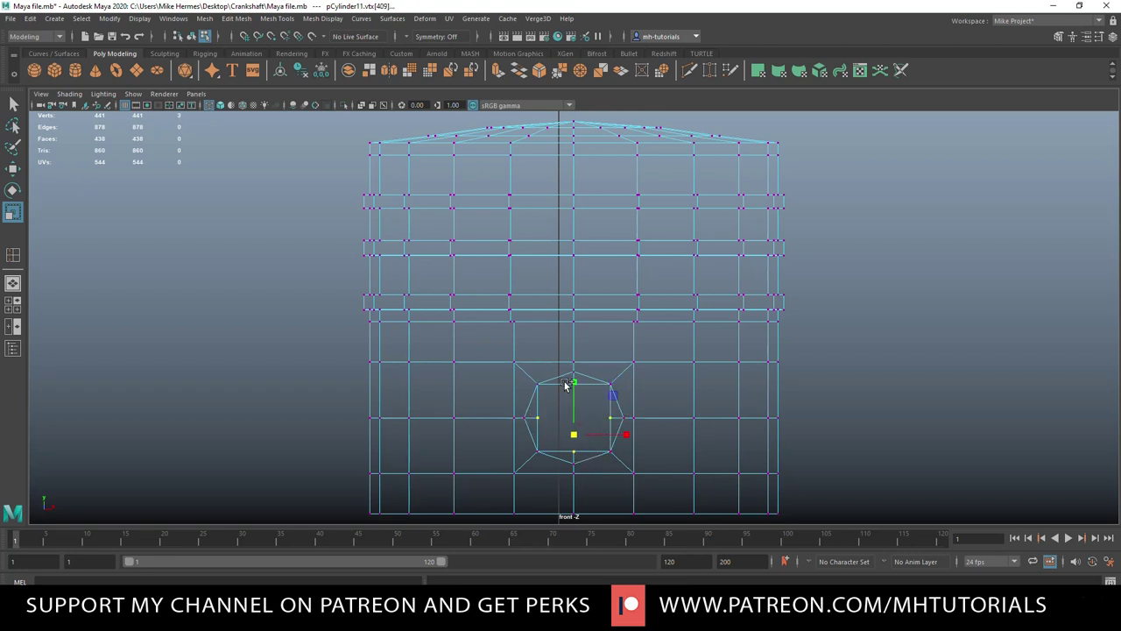
pyautogui.keyDown('shift'); pyautogui.moveTo(573, 382); pyautogui.dragTo(580, 399); pyautogui.keyUp('shift')
pyautogui.hotkey('ctrl', 'z')
pyautogui.scroll(3, 583, 408)
pyautogui.keyDown('shift'); pyautogui.click(582, 417); pyautogui.keyUp('shift')
pyautogui.moveTo(575, 457); pyautogui.dragTo(603, 465)
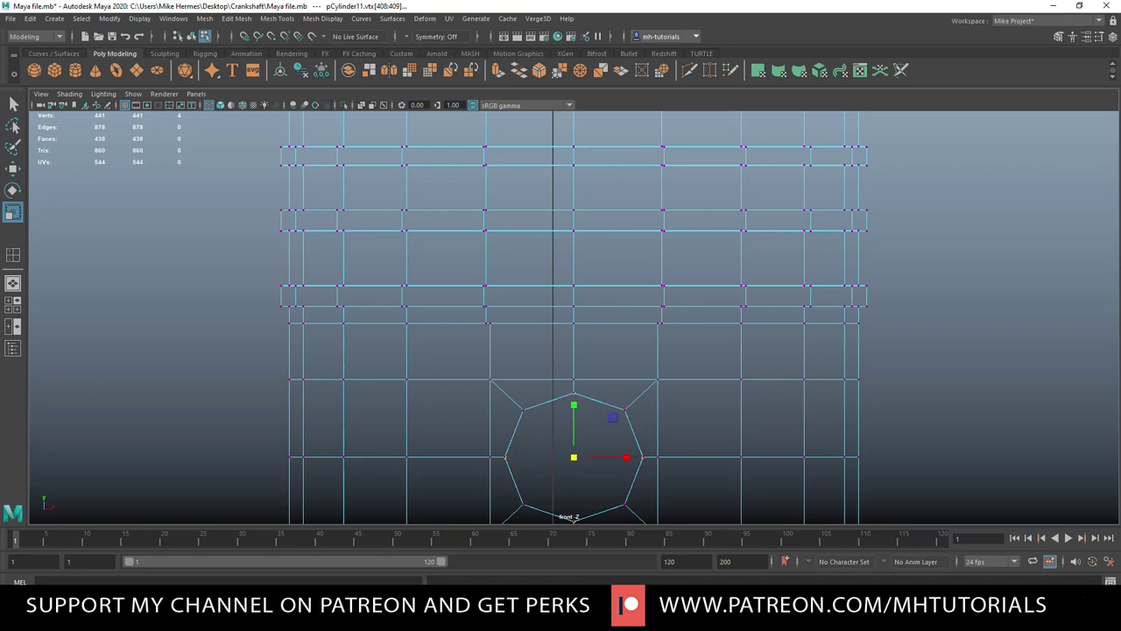
# - Delete the octagonal faces on both flat sides to open the pin holes
pyautogui.click(13, 305)
pyautogui.press('space')
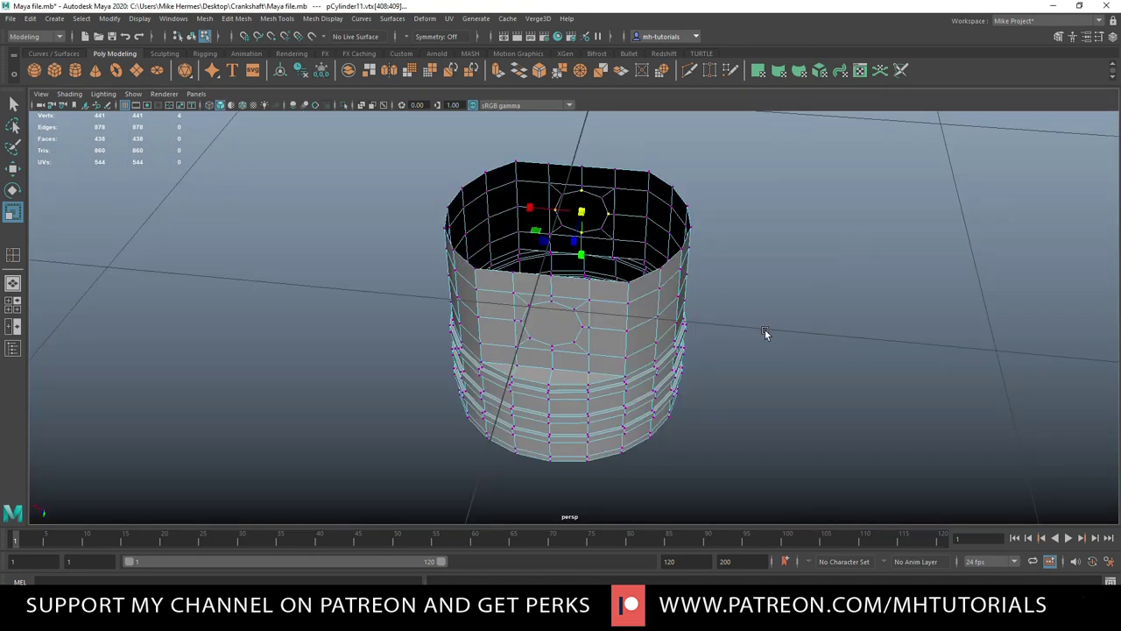
pyautogui.scroll(1, 769, 328)
pyautogui.keyDown('alt'); pyautogui.moveTo(717, 372); pyautogui.dragTo(780, 375); pyautogui.keyUp('alt')
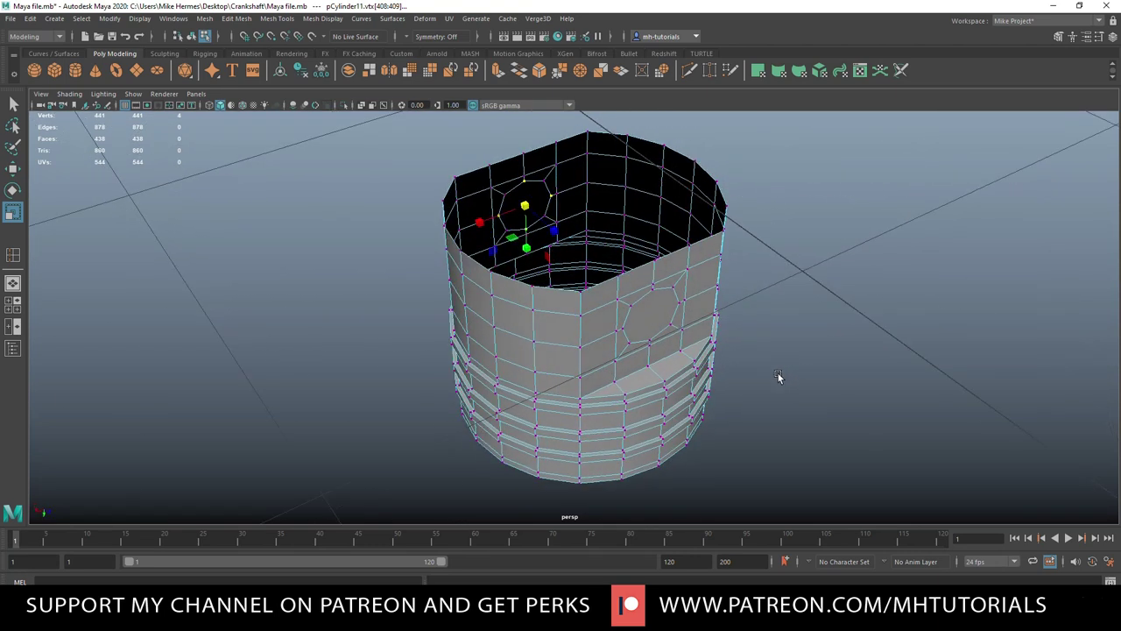
pyautogui.press('q')
pyautogui.moveTo(655, 316); pyautogui.dragTo(655, 344, button='right')
pyautogui.click(647, 322)
pyautogui.press('Delete')
pyautogui.click(525, 208)
pyautogui.press('Delete')
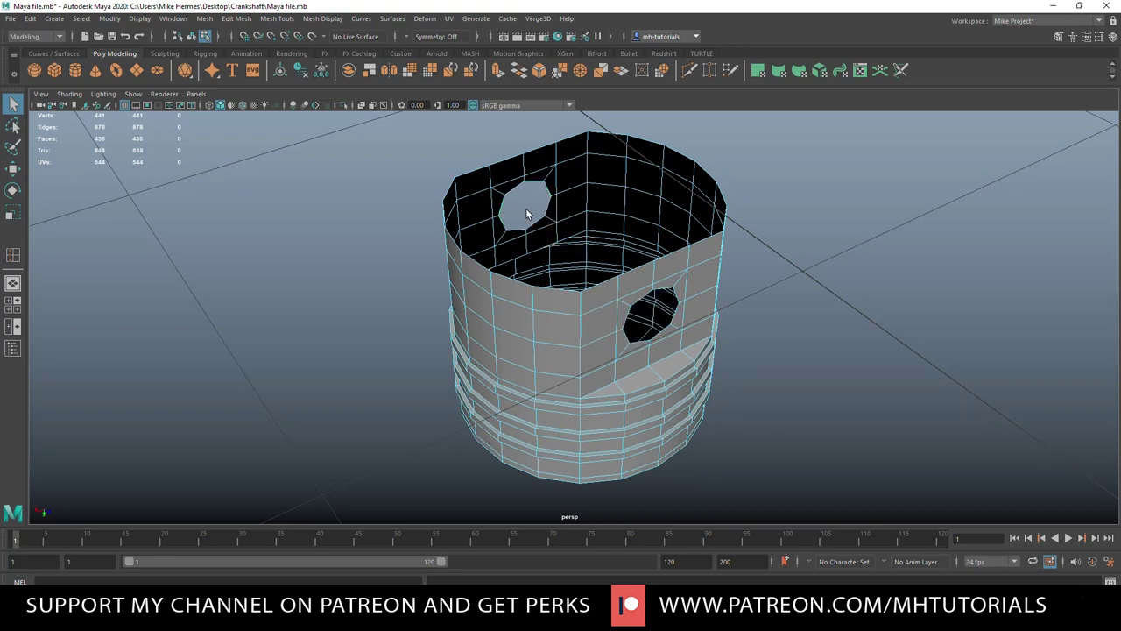
# - Select the border edges of both pin holes and Bridge them into a tube through the piston
pyautogui.moveTo(534, 181); pyautogui.dragTo(536, 184, button='right')
pyautogui.doubleClick(535, 184)
pyautogui.click(237, 18)
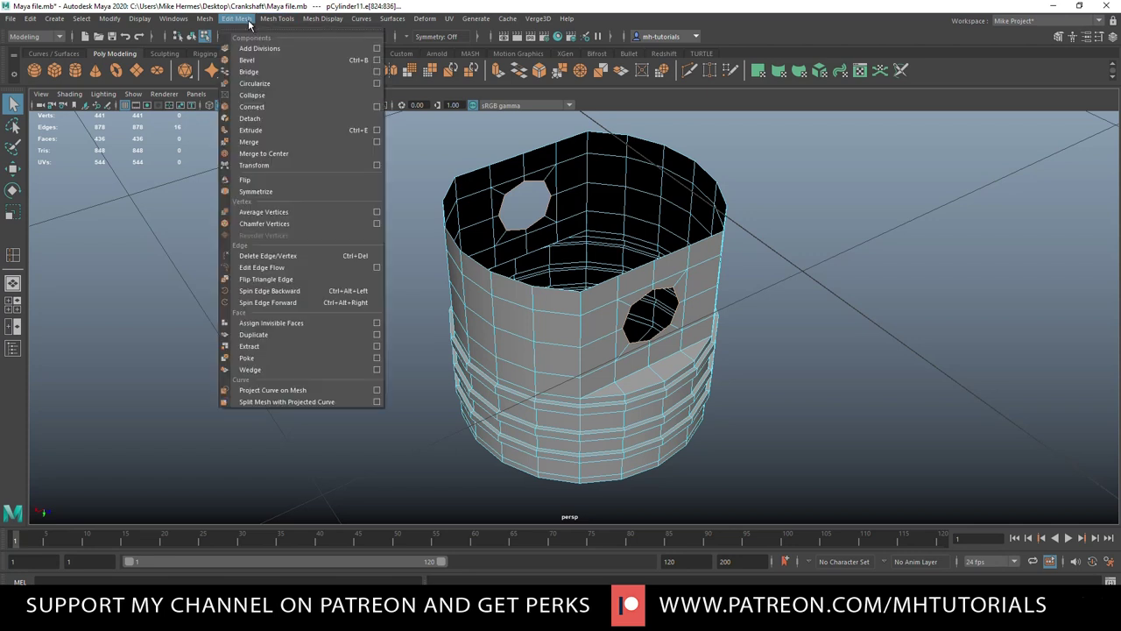
pyautogui.click(256, 72)
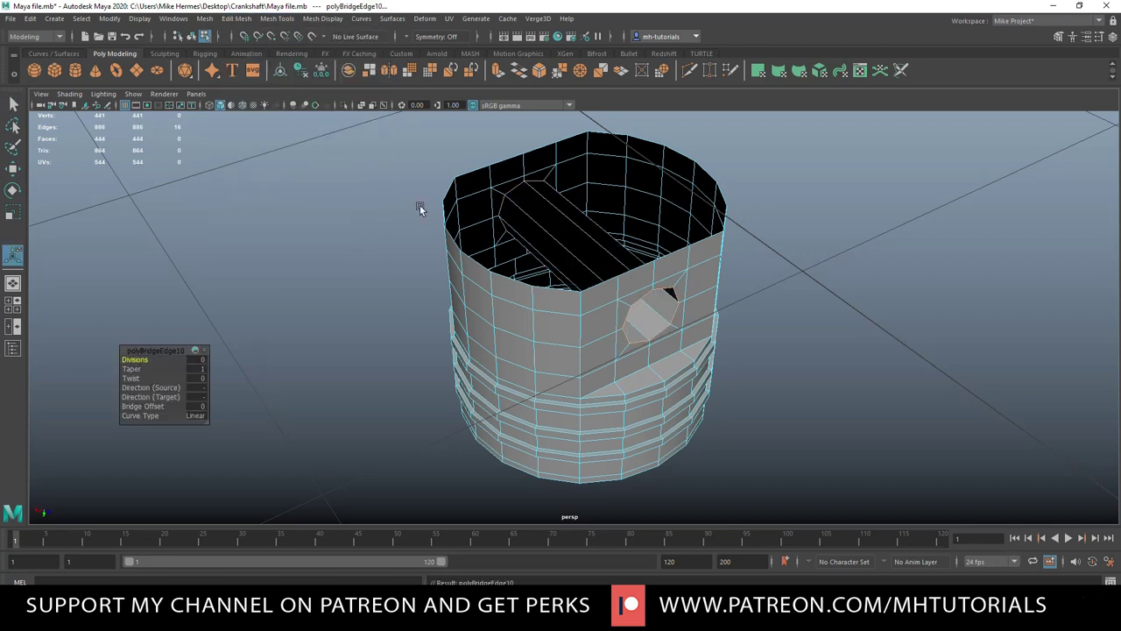
# - Inspect the piston and its bridged pin hole from several angles, with and without smooth preview
pyautogui.keyDown('alt'); pyautogui.moveTo(758, 268); pyautogui.dragTo(684, 226); pyautogui.keyUp('alt')
pyautogui.keyDown('alt'); pyautogui.moveTo(746, 291); pyautogui.dragTo(791, 260); pyautogui.keyUp('alt')
pyautogui.moveTo(790, 260)
pyautogui.keyDown('alt'); pyautogui.mouseDown(button='right')
pyautogui.moveTo(831, 308)
pyautogui.moveTo(720, 287)
pyautogui.moveTo(791, 251)
pyautogui.mouseUp(button='right'); pyautogui.keyUp('alt')
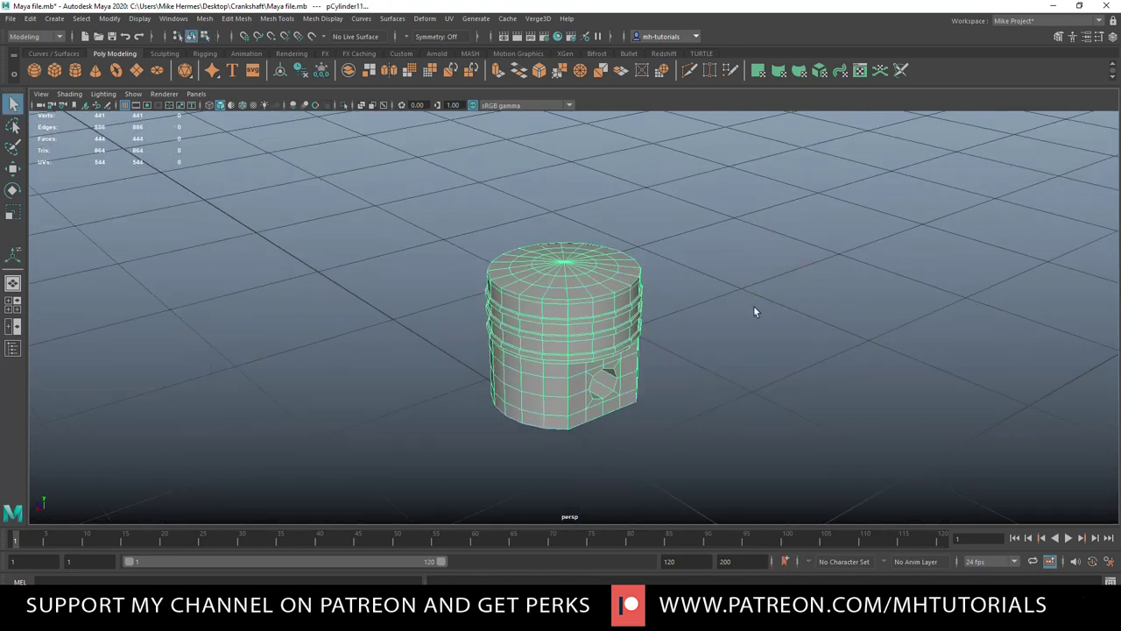
pyautogui.click(746, 306)
pyautogui.keyDown('alt'); pyautogui.moveTo(744, 318); pyautogui.dragTo(764, 333); pyautogui.keyUp('alt')
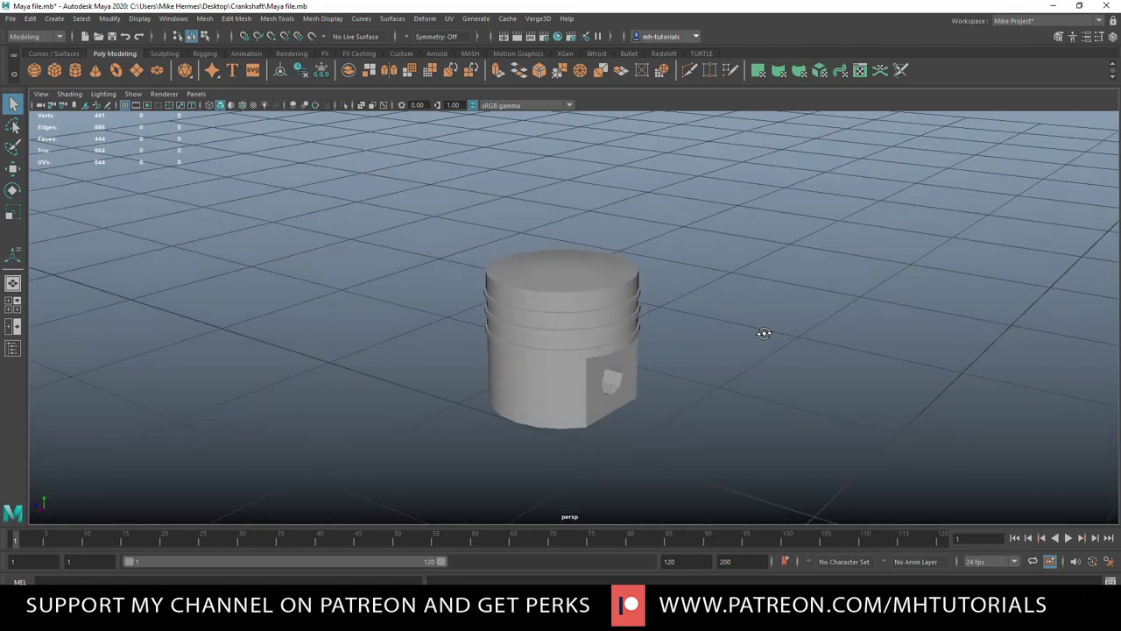
pyautogui.click(595, 321)
pyautogui.press('3')
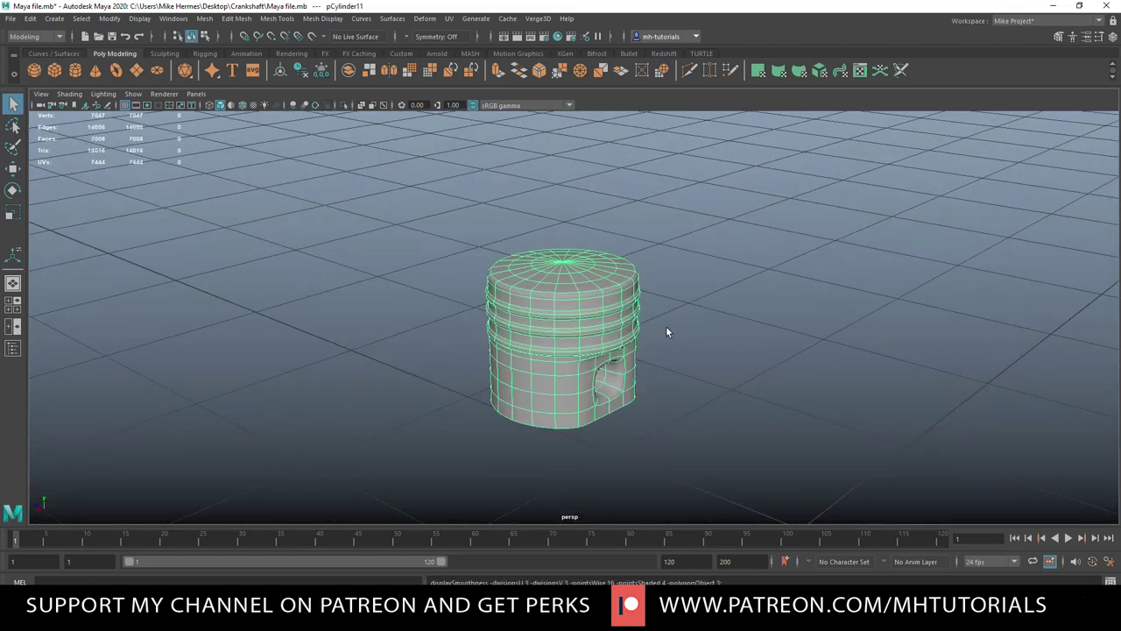
pyautogui.keyDown('alt'); pyautogui.moveTo(687, 336); pyautogui.dragTo(834, 314); pyautogui.keyUp('alt')
pyautogui.press('1')
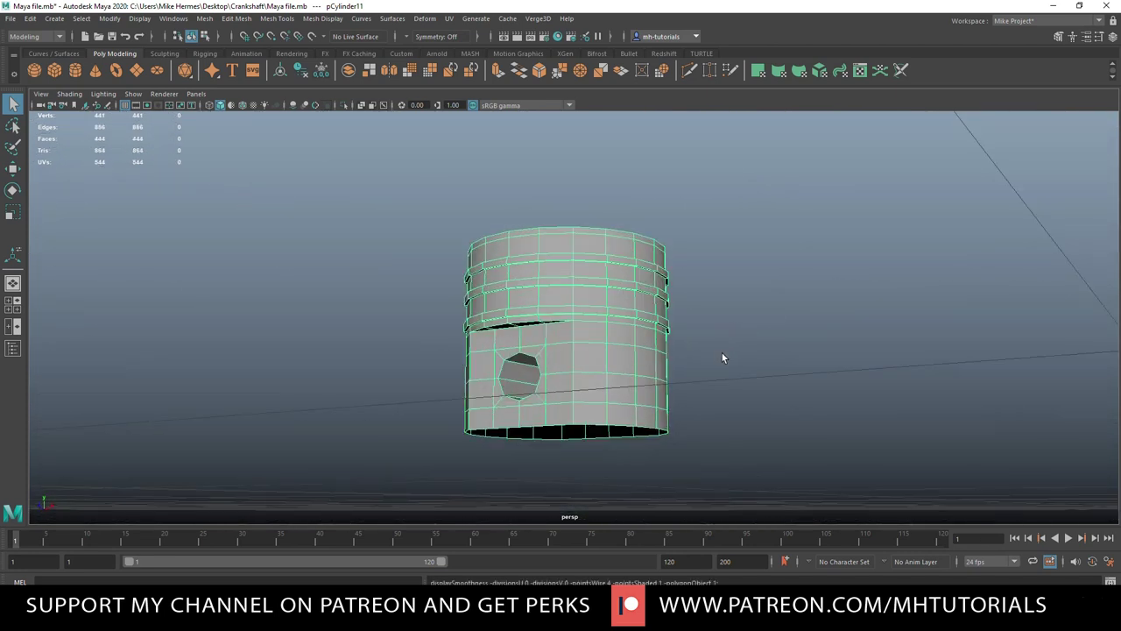
# - Insert supporting edge loops just inside both ends of the pin bore, using Equal distance from edge
pyautogui.keyDown('alt'); pyautogui.moveTo(722, 353); pyautogui.dragTo(764, 266, button='middle'); pyautogui.keyUp('alt')
pyautogui.scroll(3, 724, 296)
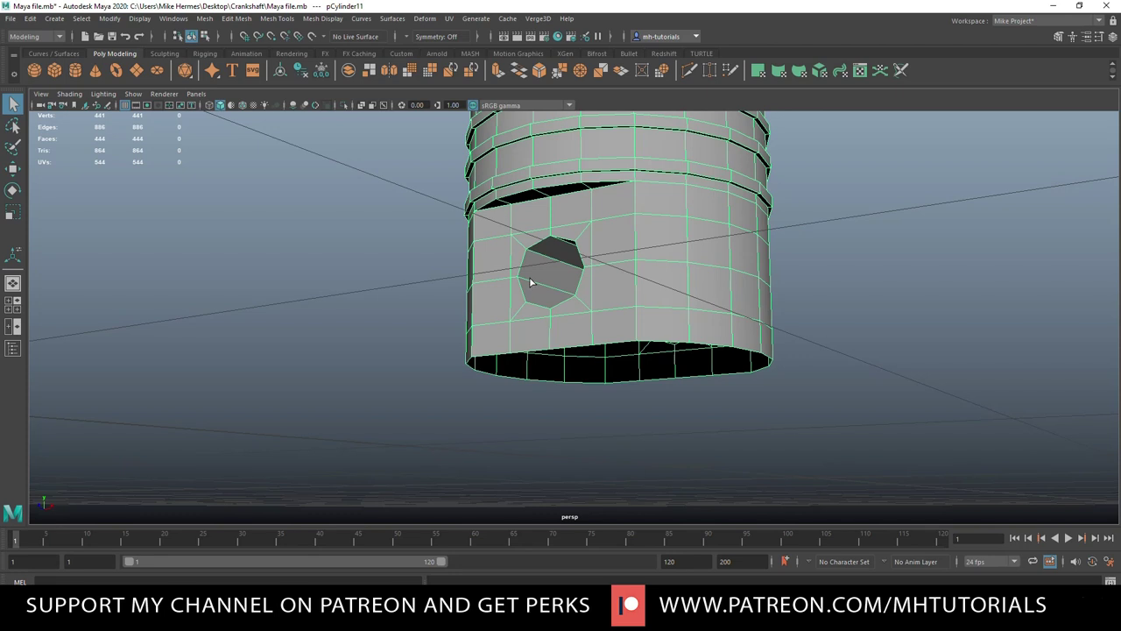
pyautogui.press('g')
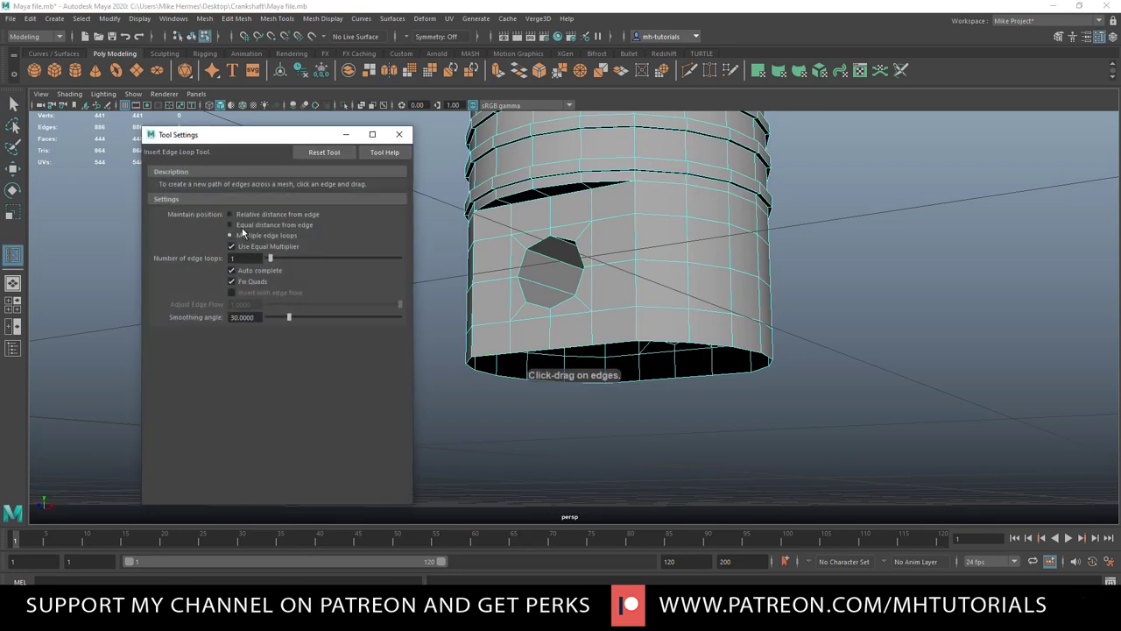
pyautogui.click(232, 225)
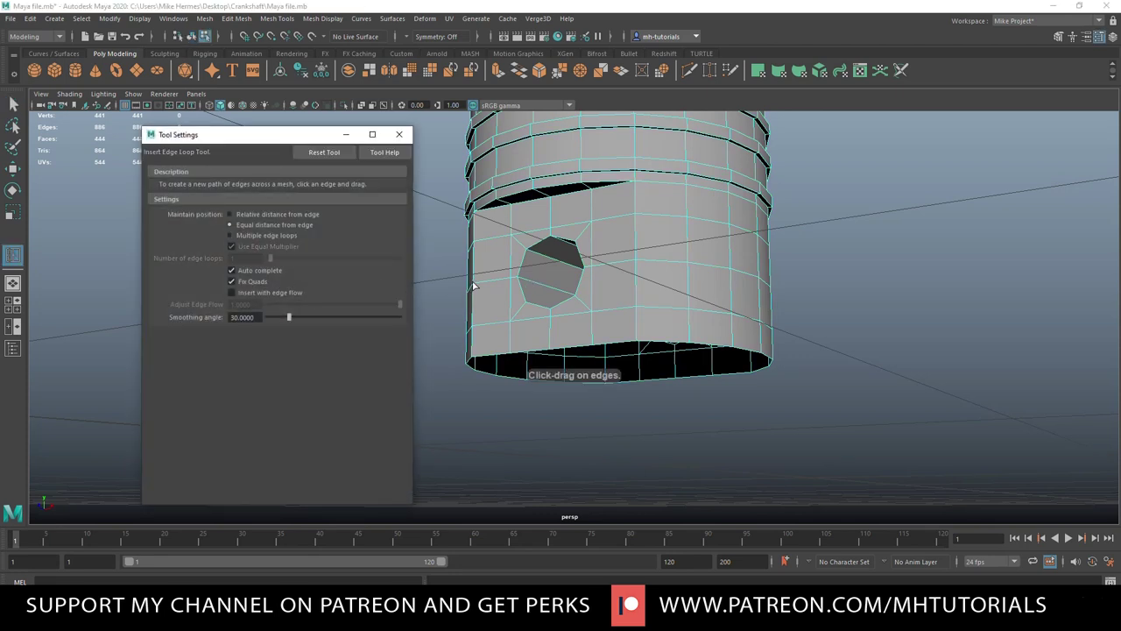
pyautogui.click(528, 257)
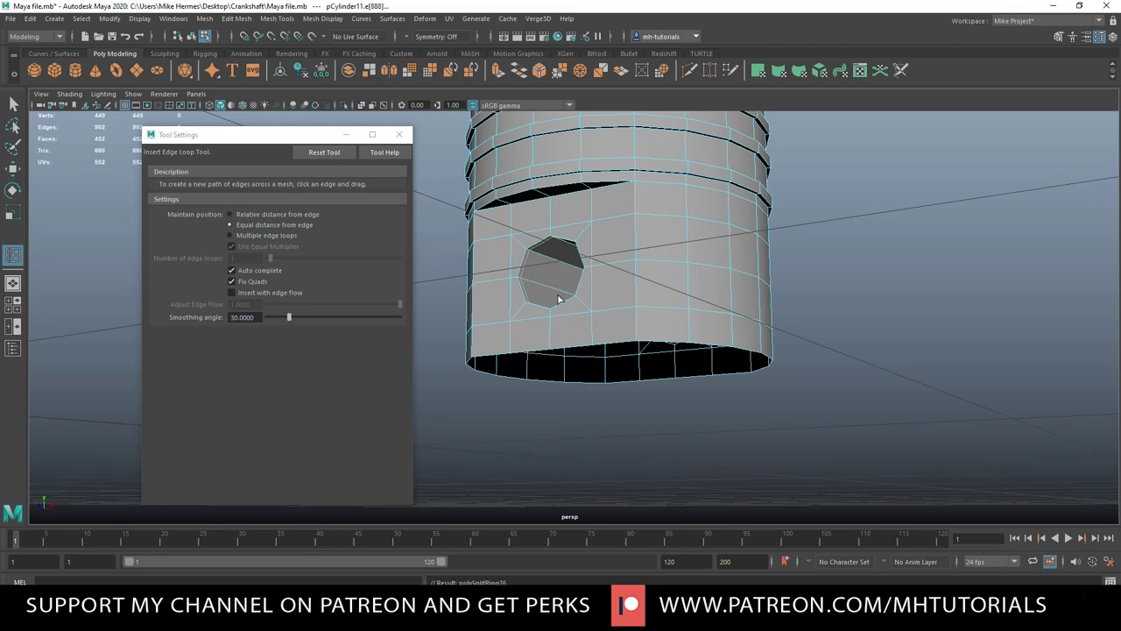
pyautogui.keyDown('alt'); pyautogui.moveTo(628, 307); pyautogui.dragTo(500, 311); pyautogui.keyUp('alt')
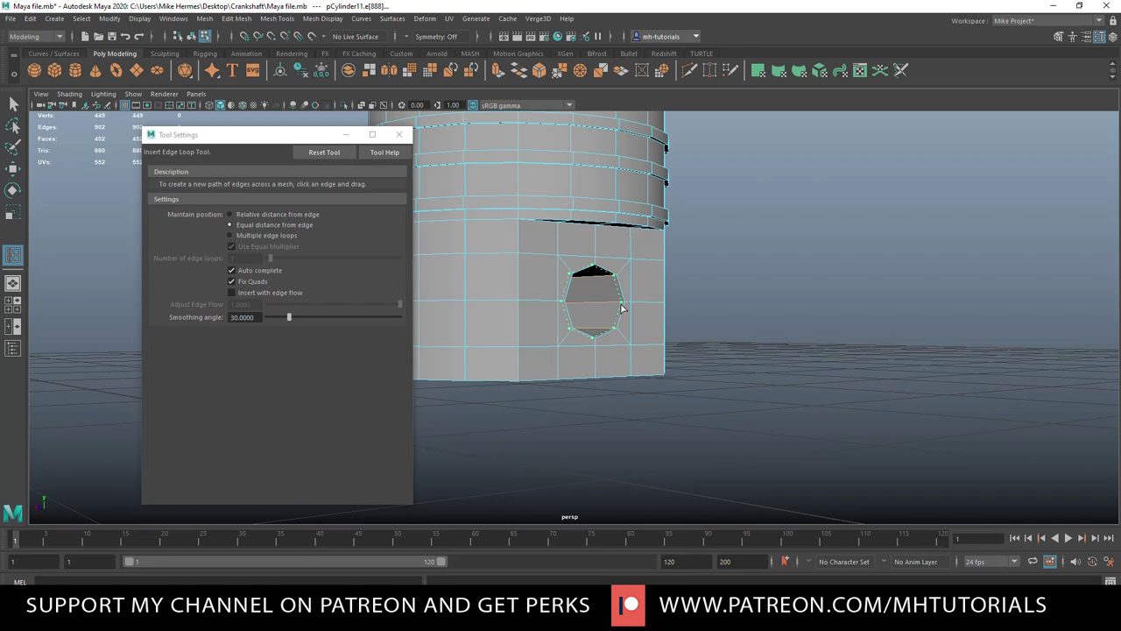
pyautogui.click(621, 307)
pyautogui.scroll(-5, 618, 307)
pyautogui.moveTo(595, 351)
pyautogui.keyDown('alt'); pyautogui.mouseDown()
pyautogui.moveTo(642, 345)
pyautogui.moveTo(587, 345)
pyautogui.mouseUp(); pyautogui.keyUp('alt')
pyautogui.click(400, 134)
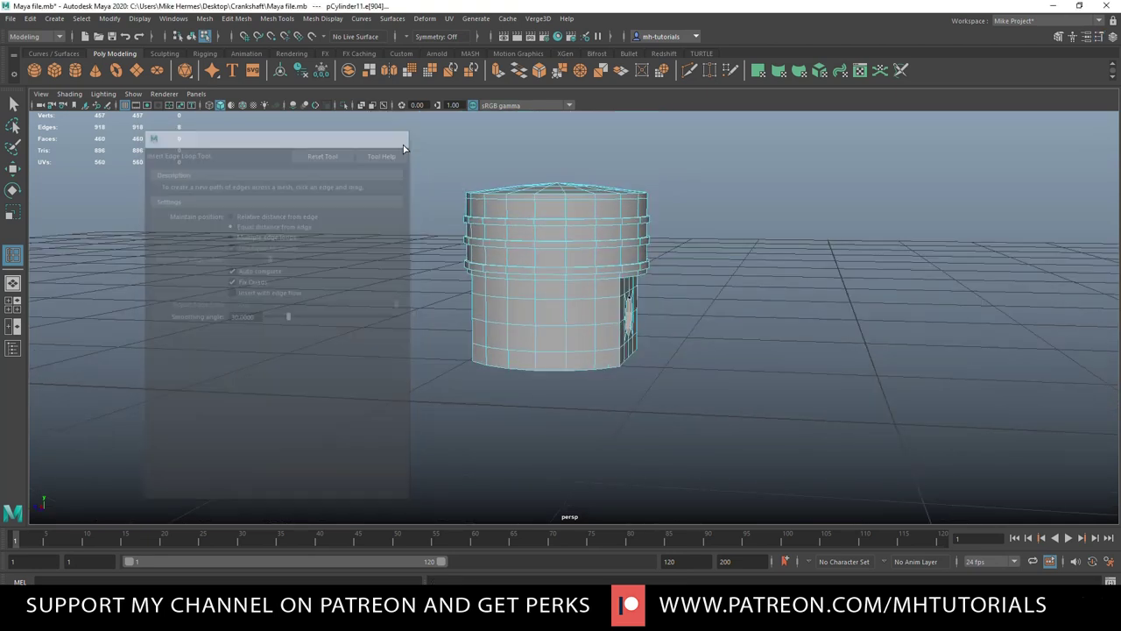
# - Inspect the pin hole's supported rim in smooth preview on the whole piston
pyautogui.press('q')
pyautogui.rightClick(607, 203)
pyautogui.moveTo(608, 203); pyautogui.dragTo(642, 185, button='right')
pyautogui.press('3')
pyautogui.click(751, 295)
pyautogui.keyDown('alt'); pyautogui.moveTo(751, 295); pyautogui.dragTo(671, 310); pyautogui.keyUp('alt')
pyautogui.scroll(3, 629, 293)
pyautogui.click(573, 256)
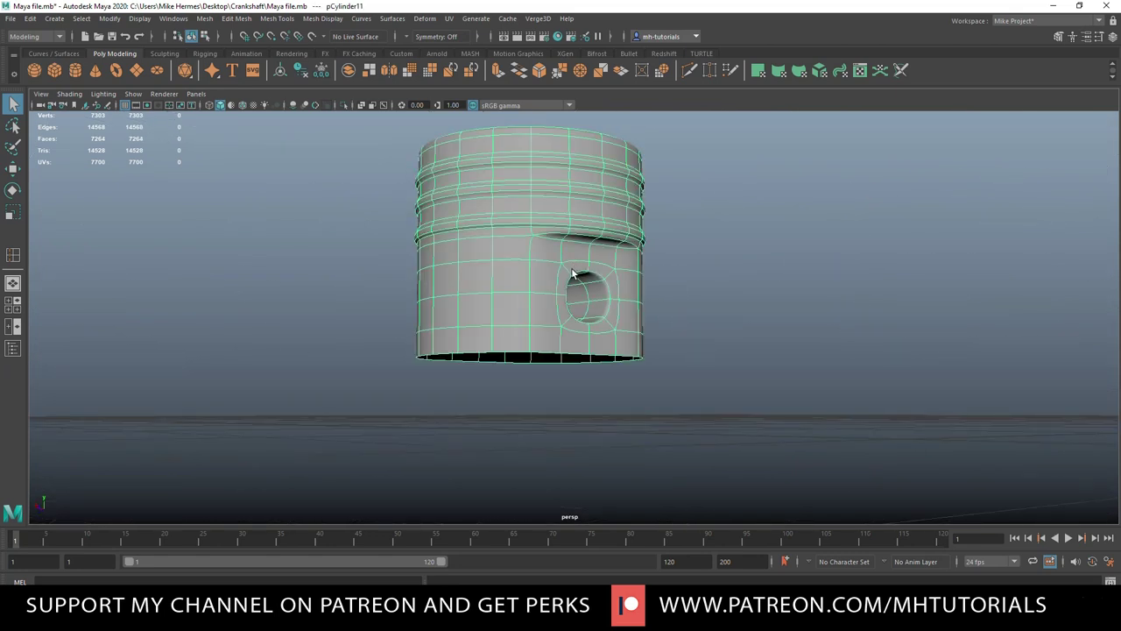
# - Insert a supporting edge loop around the lower body, close beneath the step under the lowest ring
pyautogui.press('1')
pyautogui.scroll(4, 606, 282)
pyautogui.scroll(3, 605, 279)
pyautogui.keyDown('alt'); pyautogui.moveTo(602, 271); pyautogui.dragTo(636, 312, button='middle'); pyautogui.keyUp('alt')
pyautogui.scroll(2, 629, 309)
pyautogui.press('g')
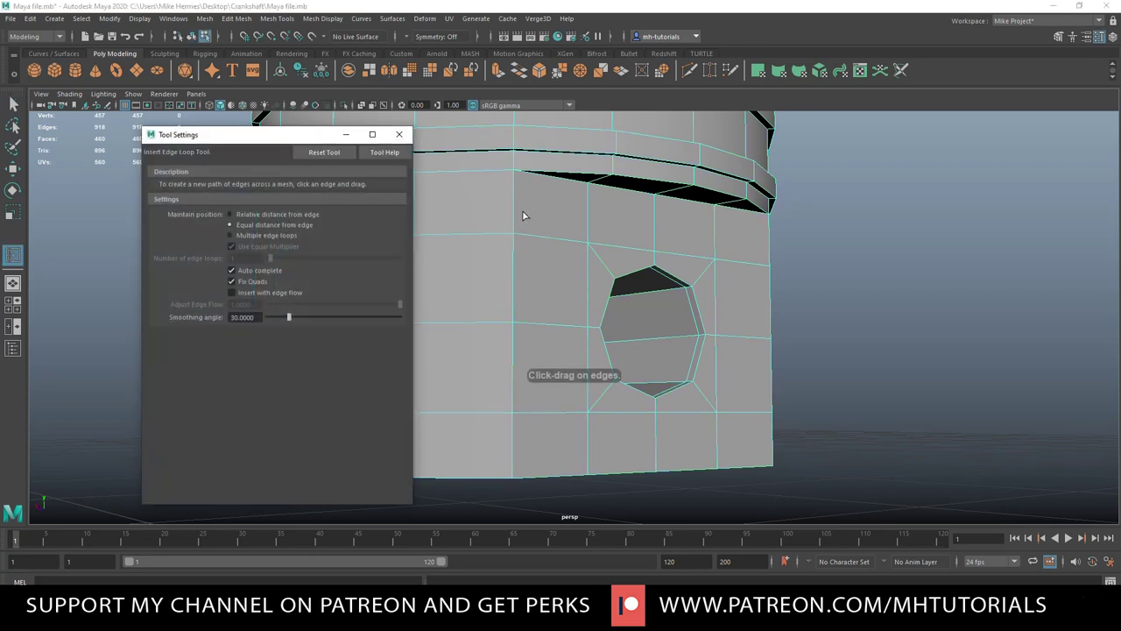
pyautogui.moveTo(515, 207); pyautogui.dragTo(508, 175)
pyautogui.click(400, 135)
pyautogui.scroll(-5, 492, 265)
pyautogui.scroll(-4, 491, 266)
pyautogui.press('q')
# - Examine the piston in smooth preview, and look closely at the unsmoothed edges around the rings
pyautogui.moveTo(606, 207); pyautogui.dragTo(652, 193, button='right')
pyautogui.press('3')
pyautogui.click(719, 256)
pyautogui.keyDown('alt'); pyautogui.moveTo(697, 259); pyautogui.dragTo(771, 303); pyautogui.keyUp('alt')
pyautogui.click(629, 265)
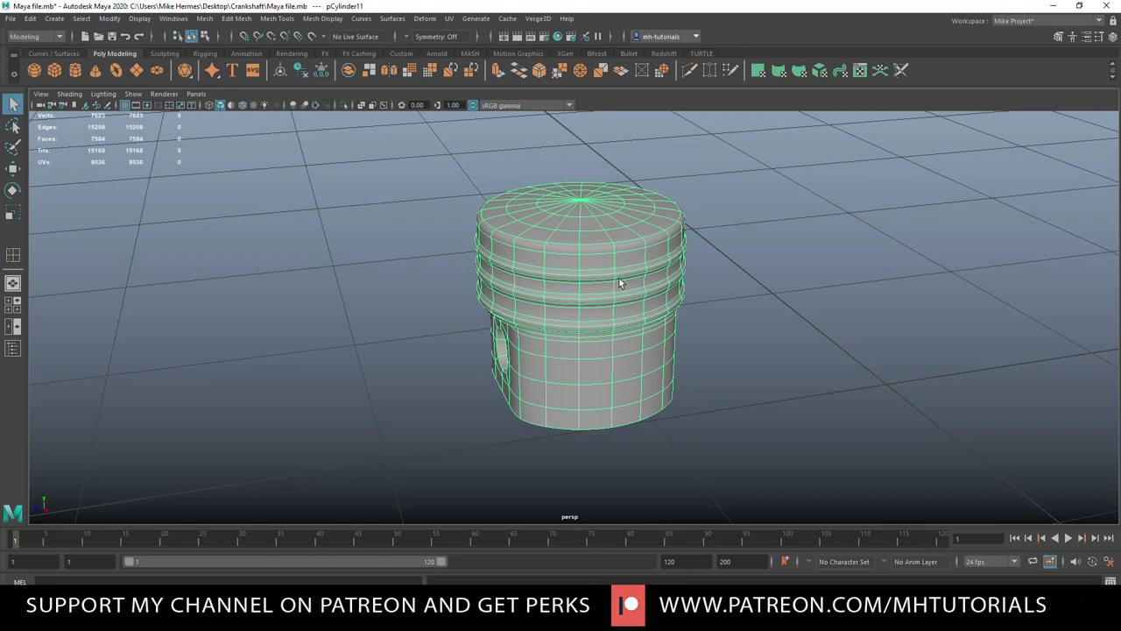
pyautogui.press('1')
pyautogui.keyDown('alt'); pyautogui.moveTo(667, 305); pyautogui.dragTo(743, 272, button='right'); pyautogui.keyUp('alt')
pyautogui.keyDown('alt'); pyautogui.moveTo(744, 272); pyautogui.dragTo(749, 324, button='middle'); pyautogui.keyUp('alt')
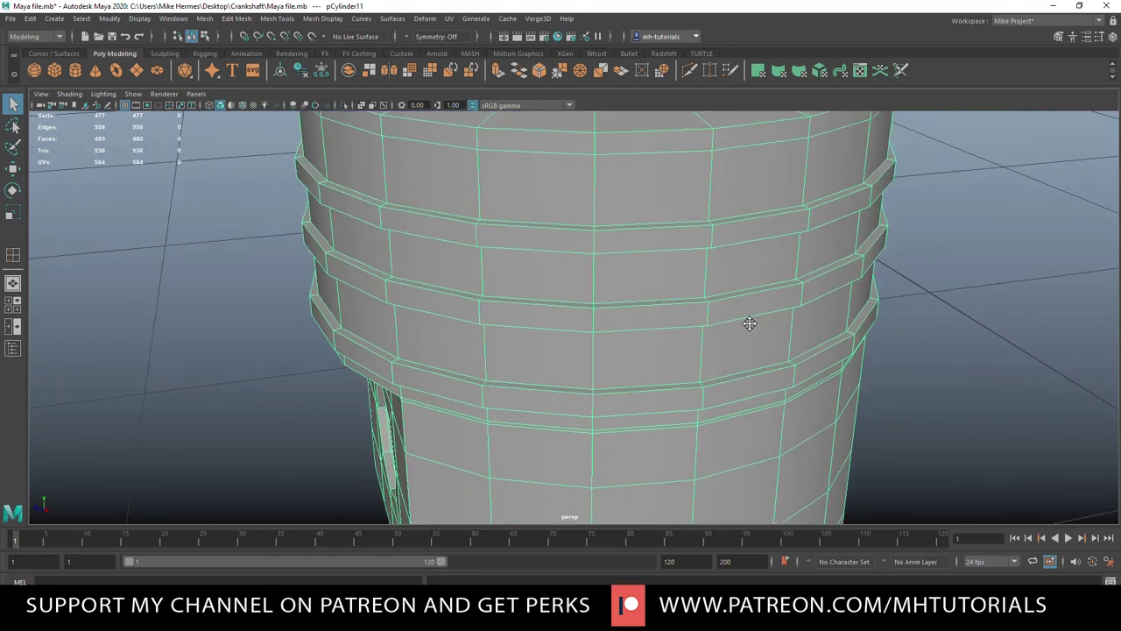
# - Bevel the upper and lower edge loops where all three piston rings meet the body, using a fraction of 0.01
pyautogui.scroll(1, 730, 324)
pyautogui.scroll(-1, 510, 271)
pyautogui.moveTo(518, 225); pyautogui.dragTo(514, 195, button='right')
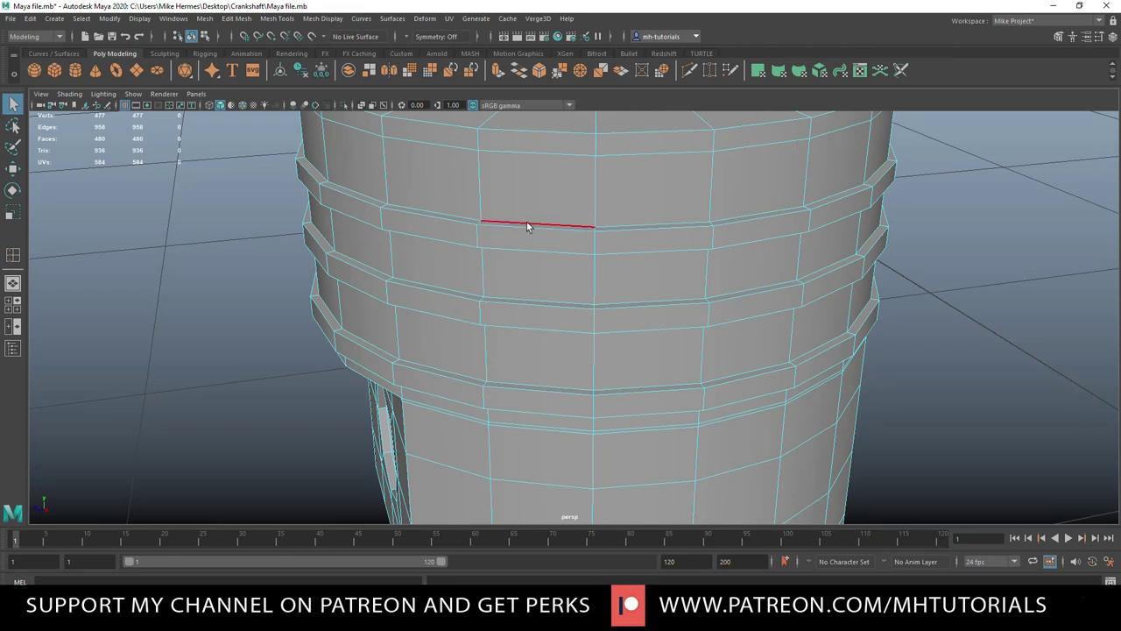
pyautogui.doubleClick(527, 224)
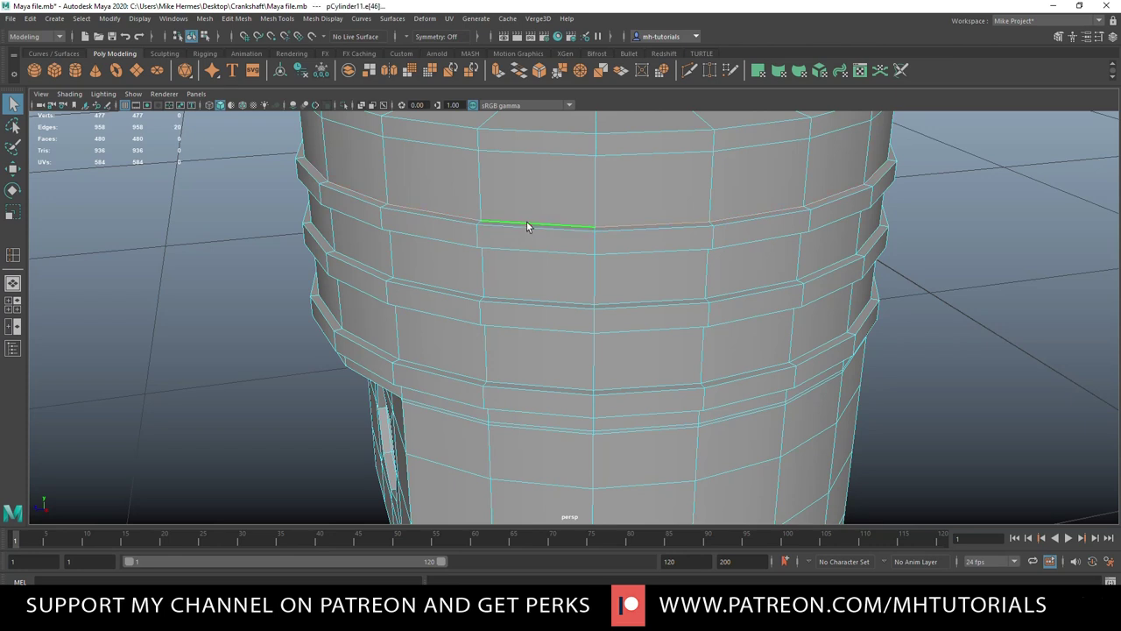
pyautogui.keyDown('shift'); pyautogui.doubleClick(530, 301); pyautogui.keyUp('shift')
pyautogui.keyDown('alt'); pyautogui.moveTo(324, 379); pyautogui.dragTo(344, 324); pyautogui.keyUp('alt')
pyautogui.keyDown('alt'); pyautogui.moveTo(343, 323); pyautogui.dragTo(364, 493, button='middle'); pyautogui.keyUp('alt')
pyautogui.scroll(2, 558, 367)
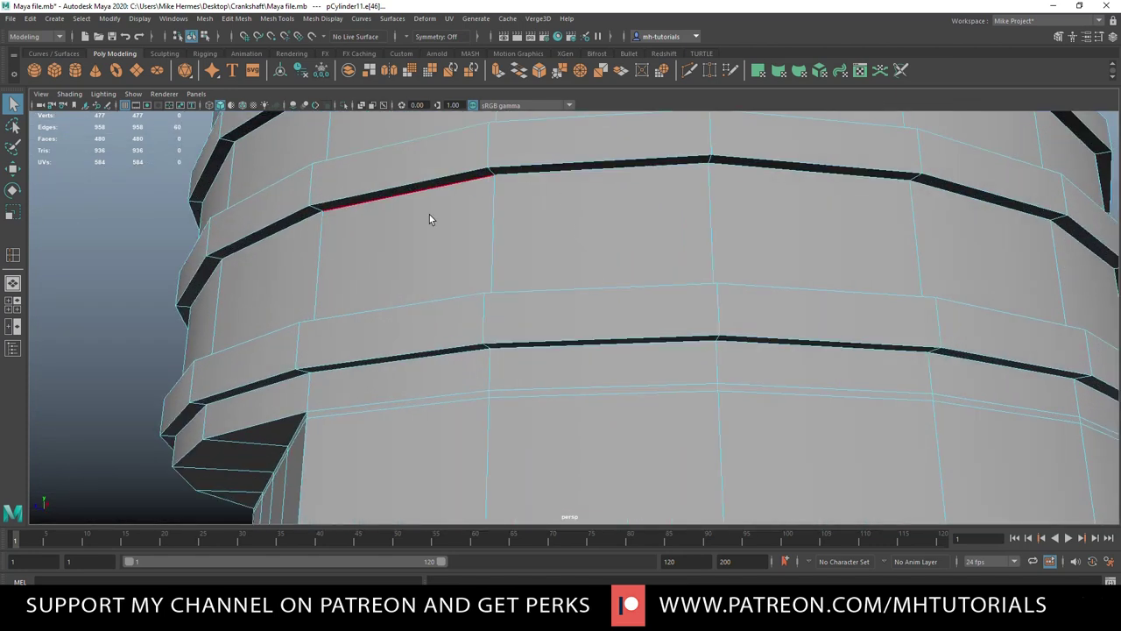
pyautogui.scroll(-1, 406, 228)
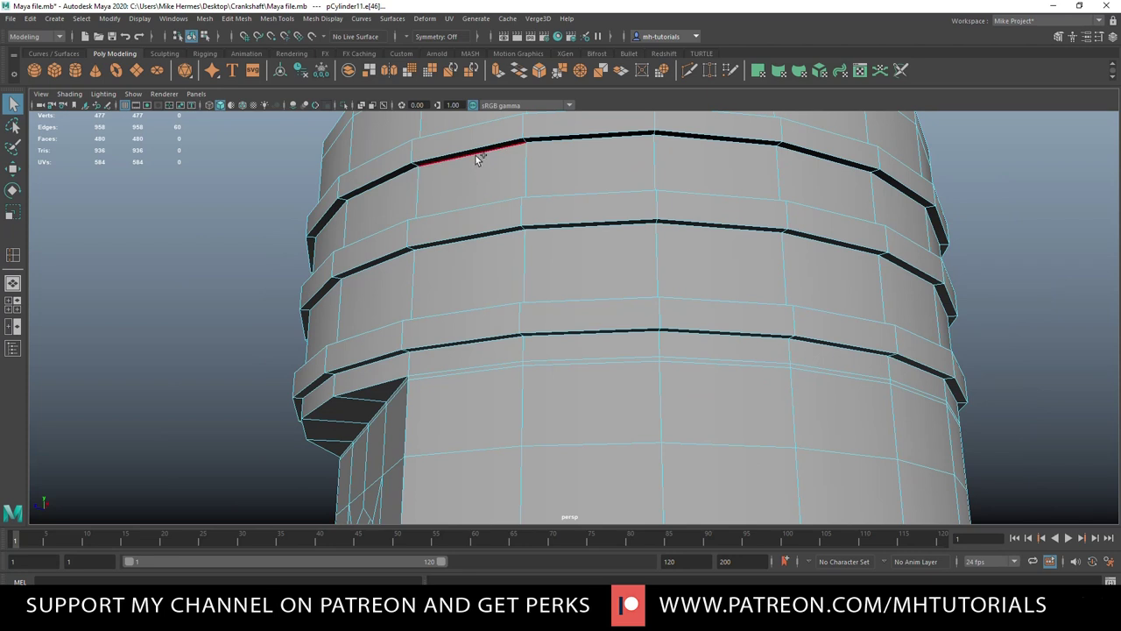
pyautogui.keyDown('shift'); pyautogui.doubleClick(488, 238); pyautogui.keyUp('shift')
pyautogui.keyDown('shift'); pyautogui.doubleClick(500, 342); pyautogui.keyUp('shift')
pyautogui.hotkey('ctrl', 'b')
pyautogui.click(185, 360)
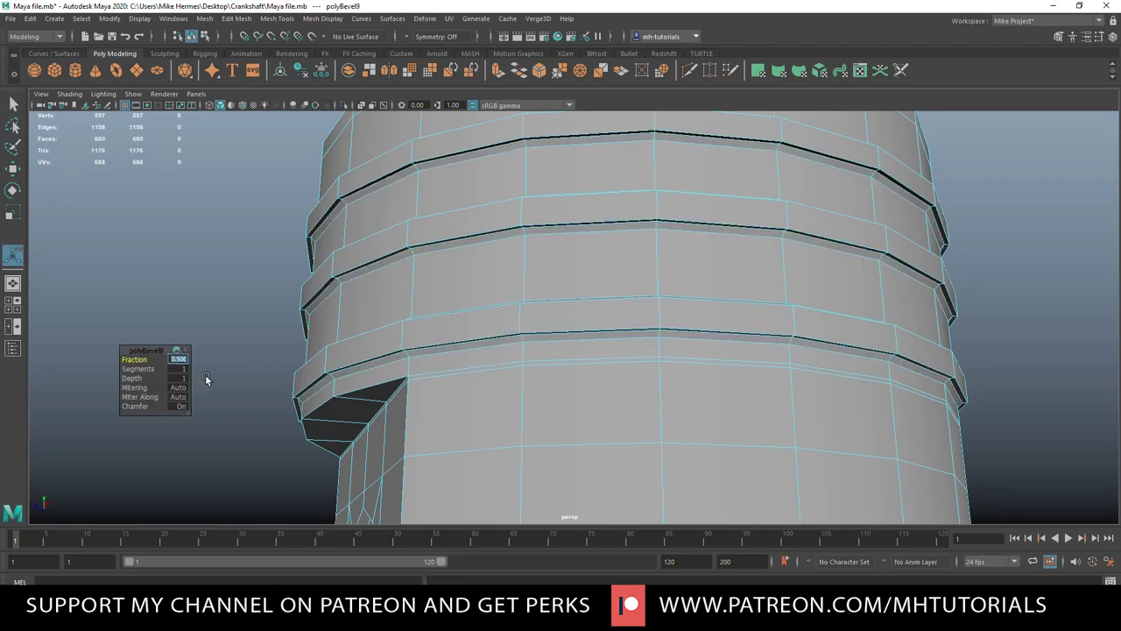
pyautogui.write('0.01')
pyautogui.press('Return')
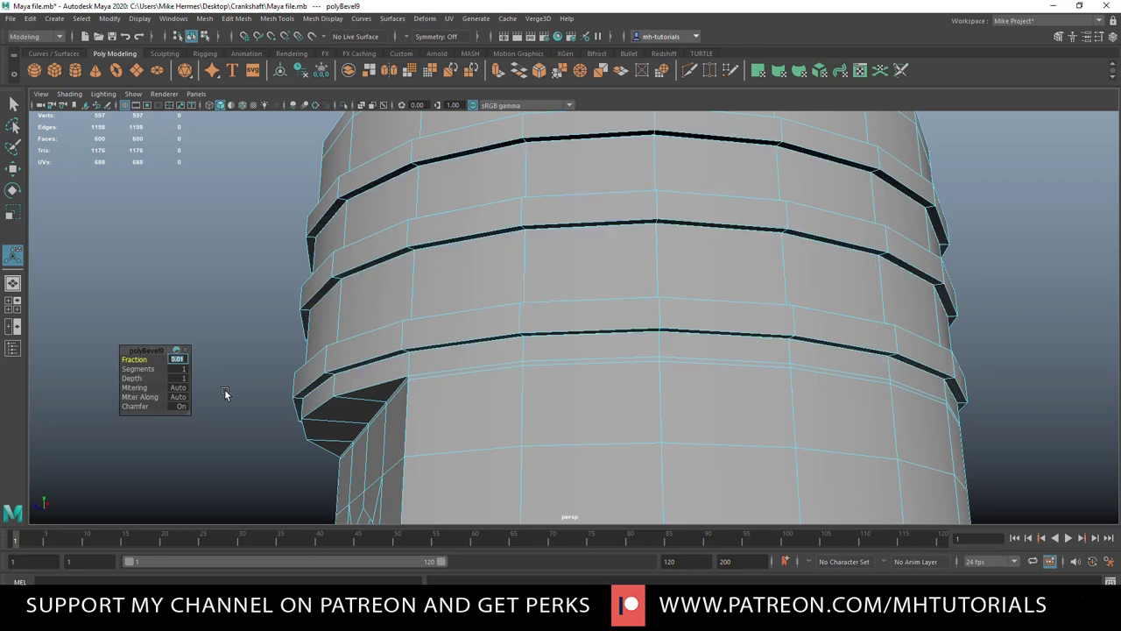
# - Return to object mode and view the whole piston with its beveled rings in smooth preview
pyautogui.scroll(-3, 552, 321)
pyautogui.scroll(-3, 552, 322)
pyautogui.moveTo(581, 237); pyautogui.dragTo(609, 213, button='right')
pyautogui.press('3')
pyautogui.click(321, 206)
pyautogui.keyDown('alt'); pyautogui.moveTo(321, 206); pyautogui.dragTo(538, 280); pyautogui.keyUp('alt')
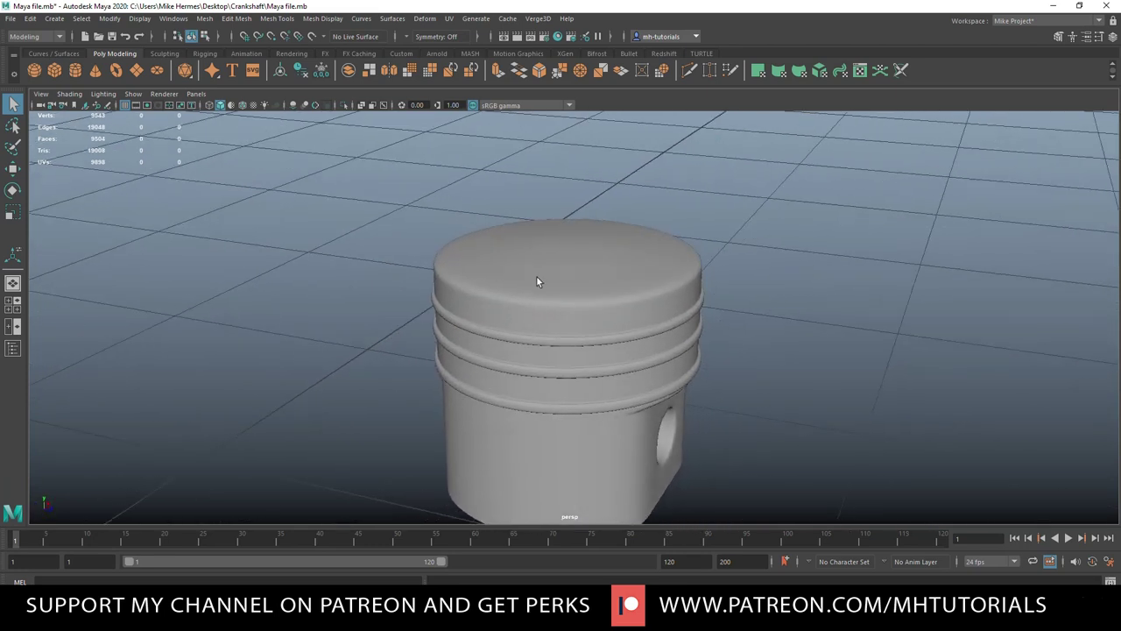
# - Apply Smooth to the piston mesh with 2 divisions, and switch it back to the unsmoothed display
pyautogui.click(530, 276)
pyautogui.click(206, 18)
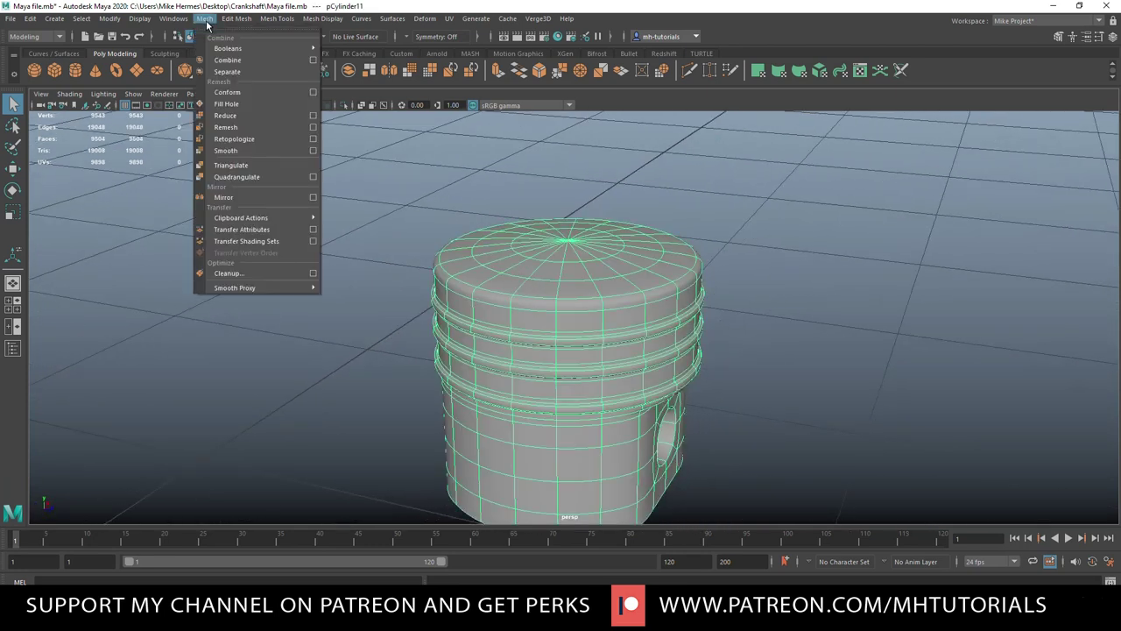
pyautogui.click(242, 151)
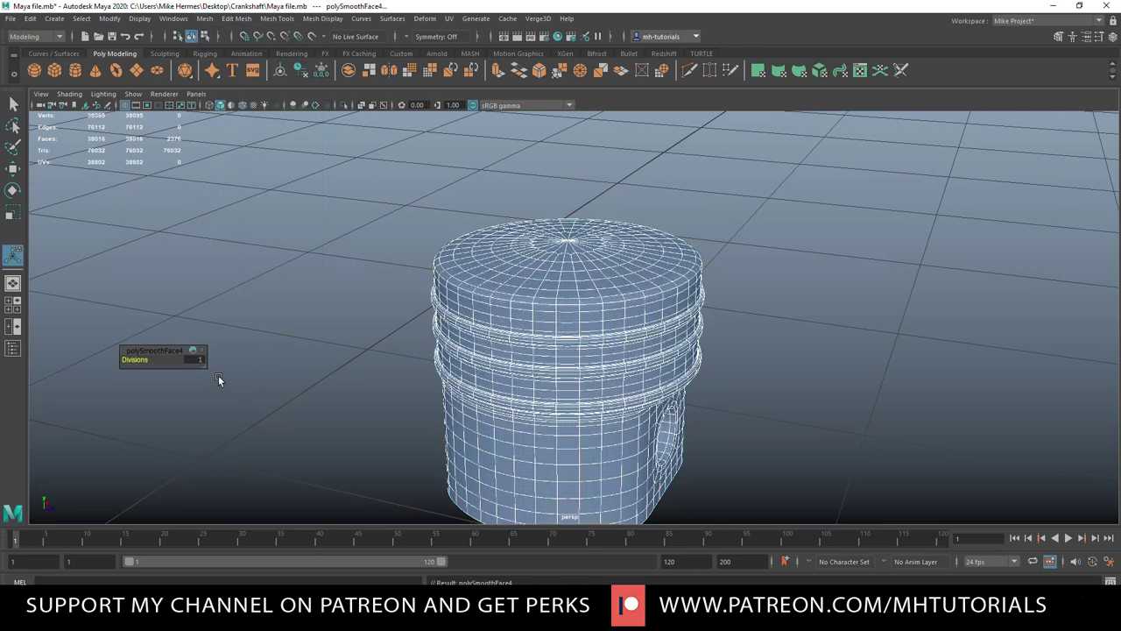
pyautogui.click(192, 360)
pyautogui.write('2')
pyautogui.press('Return')
pyautogui.click(430, 265)
pyautogui.click(526, 297)
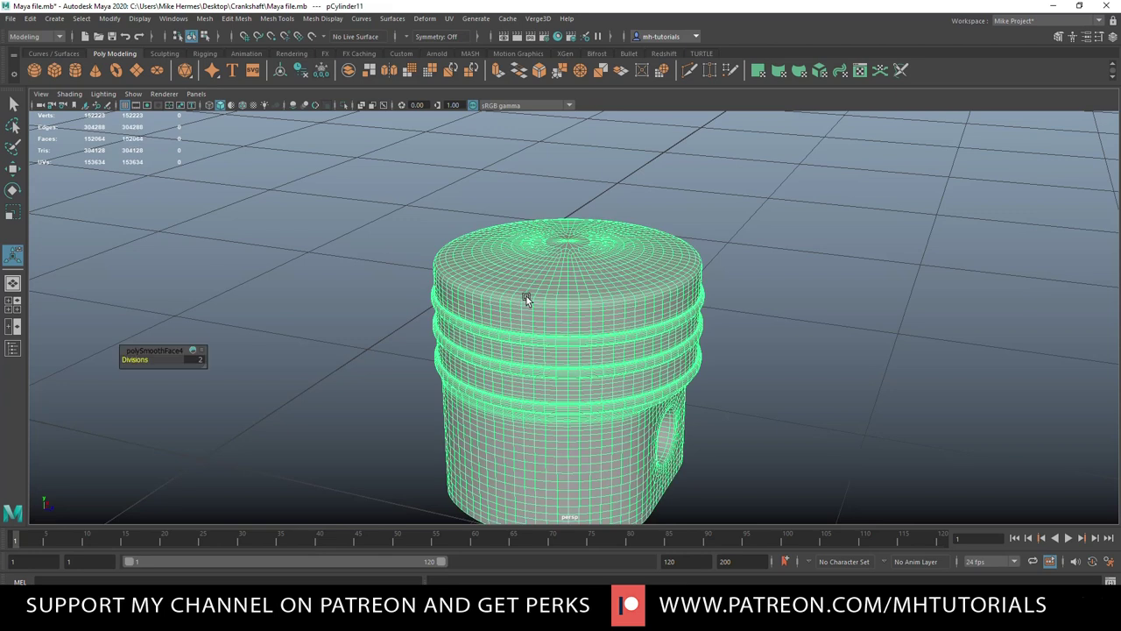
pyautogui.press('1')
# - Unhide the rest of the crankshaft assembly around the piston
pyautogui.scroll(-5, 799, 245)
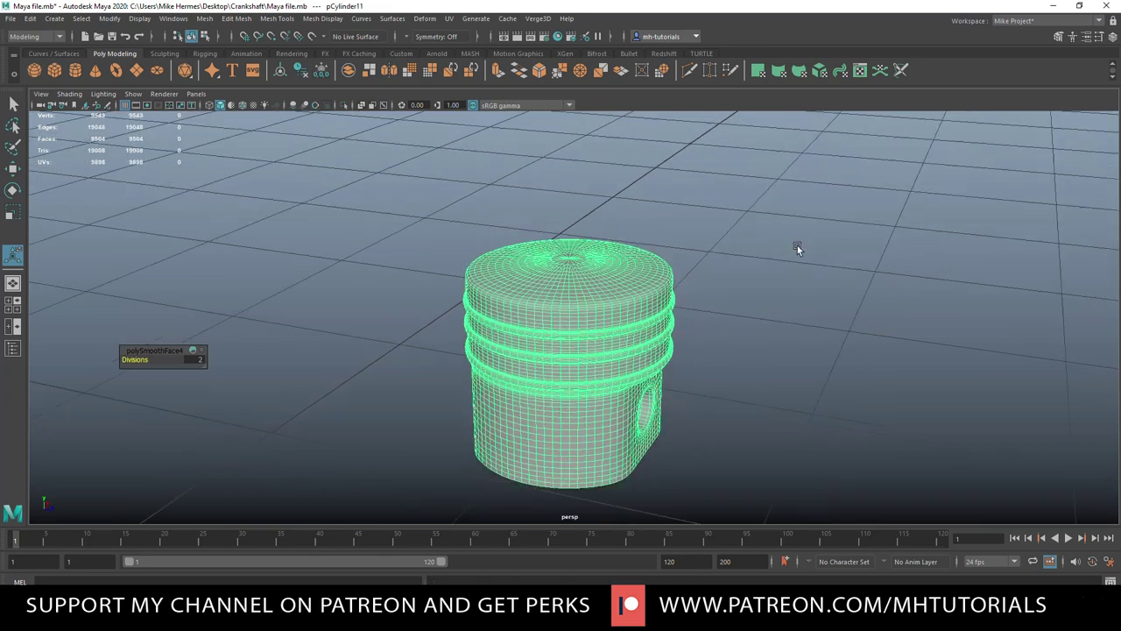
pyautogui.click(141, 18)
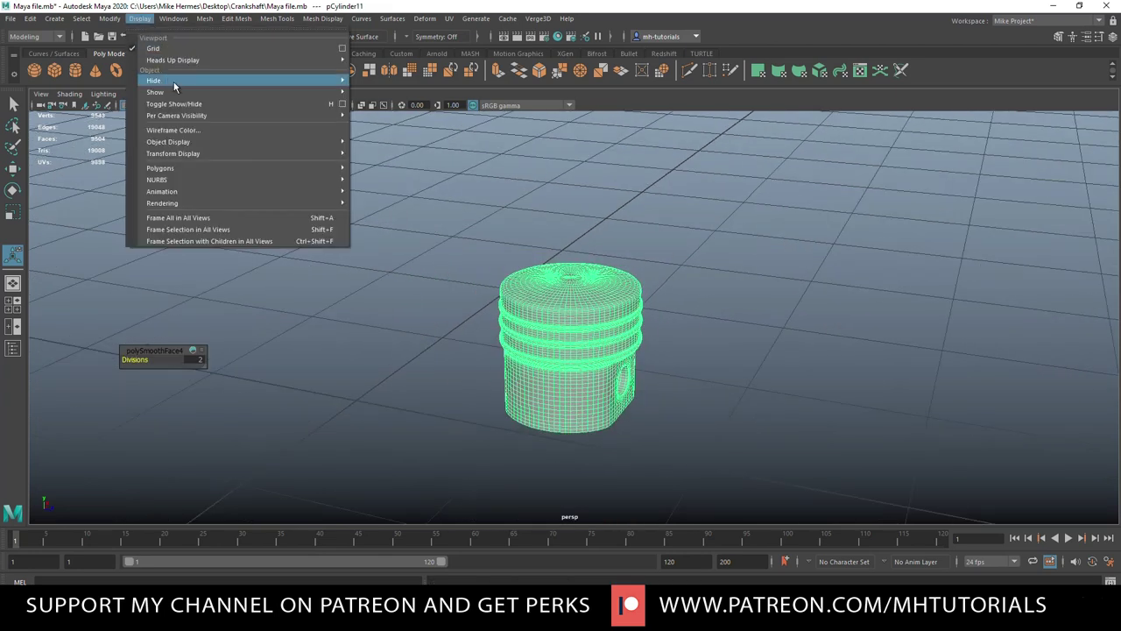
pyautogui.moveTo(219, 91)
pyautogui.click(411, 155)
pyautogui.scroll(-3, 609, 226)
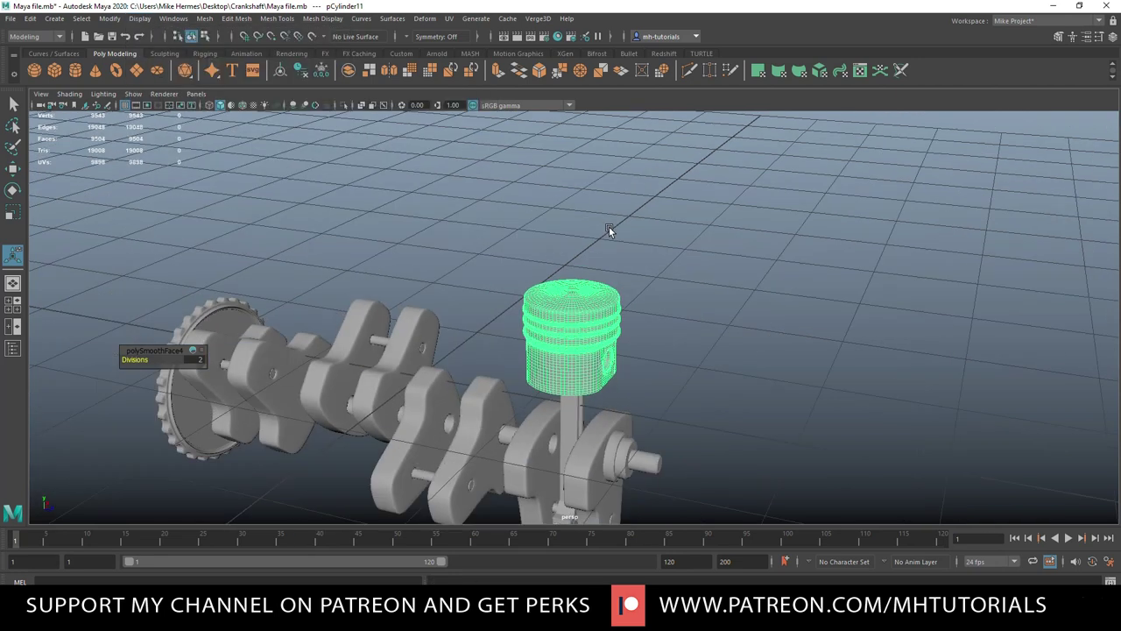
pyautogui.scroll(1, 679, 285)
pyautogui.keyDown('alt'); pyautogui.moveTo(704, 308); pyautogui.dragTo(640, 310); pyautogui.keyUp('alt')
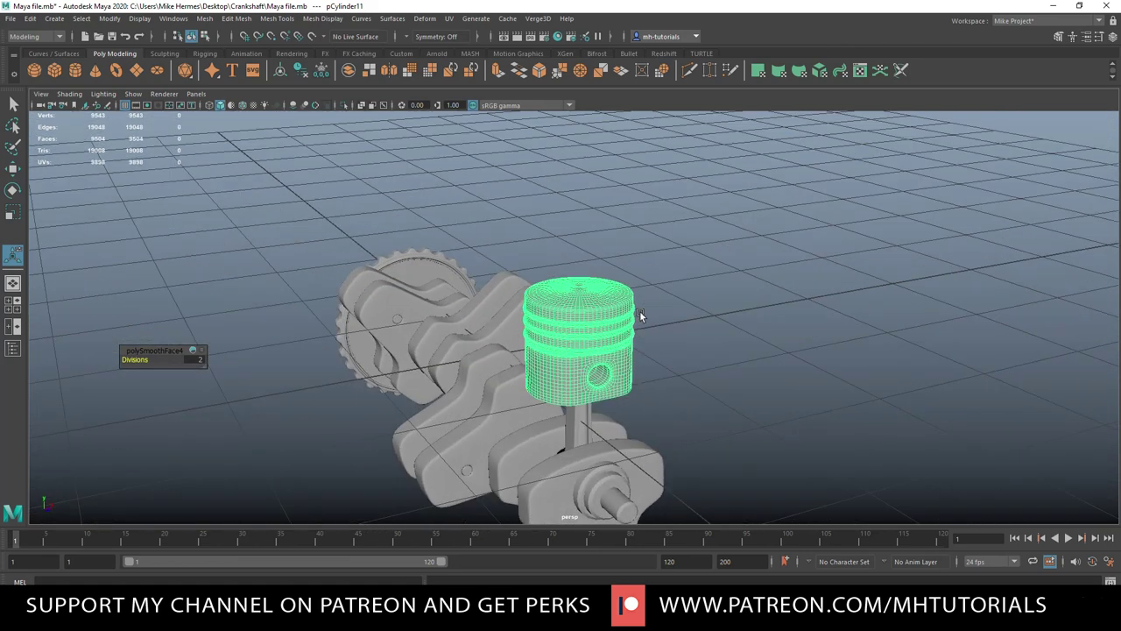
# - Raise the piston vertically in the front view so it clears the crankshaft and sits at the connecting rod's upper end
pyautogui.click(12, 305)
pyautogui.press('space')
pyautogui.scroll(-7, 567, 433)
pyautogui.scroll(-3, 566, 435)
pyautogui.scroll(5, 566, 438)
pyautogui.press('w')
pyautogui.scroll(5, 584, 427)
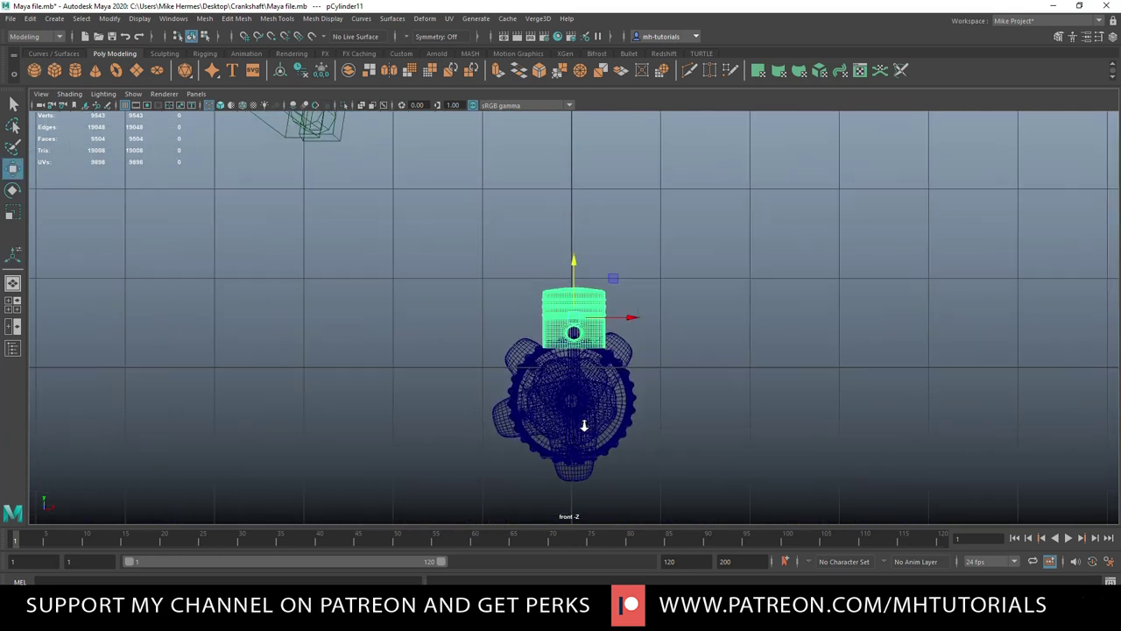
pyautogui.moveTo(570, 266); pyautogui.dragTo(574, 215)
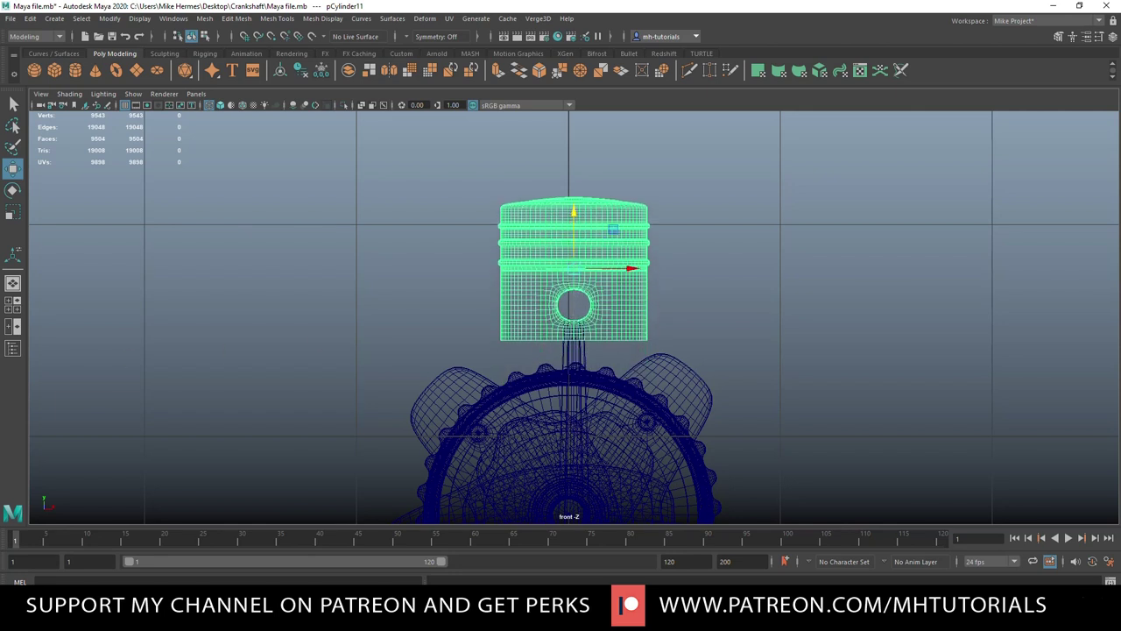
pyautogui.click(10, 304)
pyautogui.press('space')
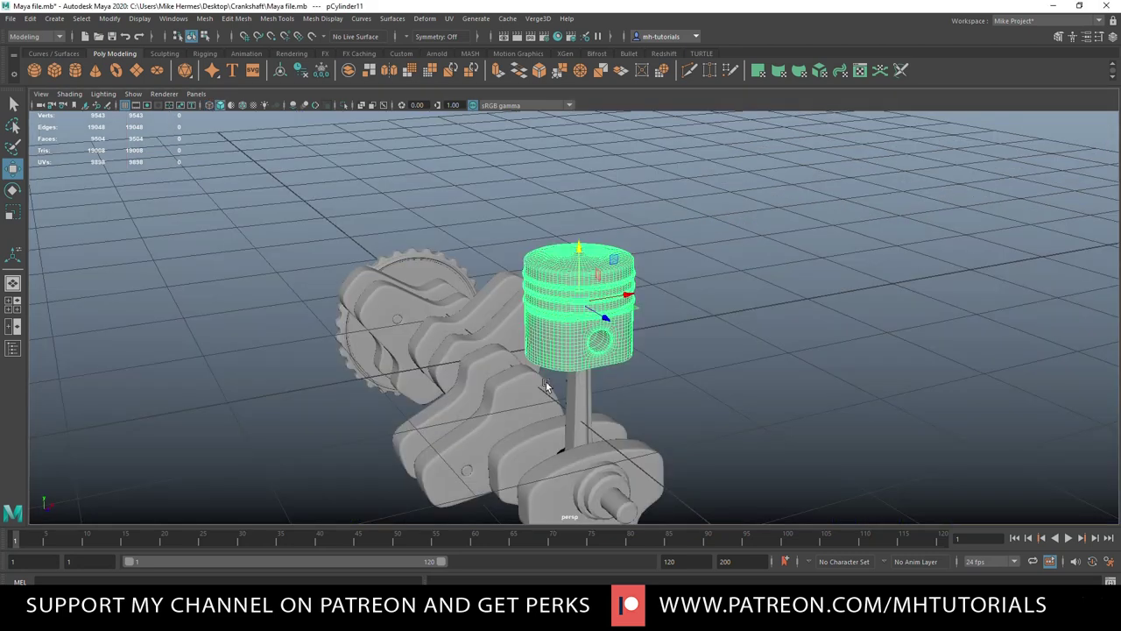
# - Examine the piston's fit on the connecting rod and its clearance above the crankshaft from several angles
pyautogui.keyDown('alt'); pyautogui.moveTo(546, 426); pyautogui.dragTo(608, 397); pyautogui.keyUp('alt')
pyautogui.keyDown('alt'); pyautogui.moveTo(608, 397); pyautogui.dragTo(652, 400, button='right'); pyautogui.keyUp('alt')
pyautogui.keyDown('alt'); pyautogui.moveTo(657, 397); pyautogui.dragTo(649, 376); pyautogui.keyUp('alt')
pyautogui.moveTo(570, 271); pyautogui.dragTo(533, 382)
pyautogui.keyDown('alt'); pyautogui.moveTo(534, 381); pyautogui.dragTo(495, 397, button='right'); pyautogui.keyUp('alt')
pyautogui.keyDown('alt'); pyautogui.moveTo(396, 399); pyautogui.dragTo(494, 417); pyautogui.keyUp('alt')
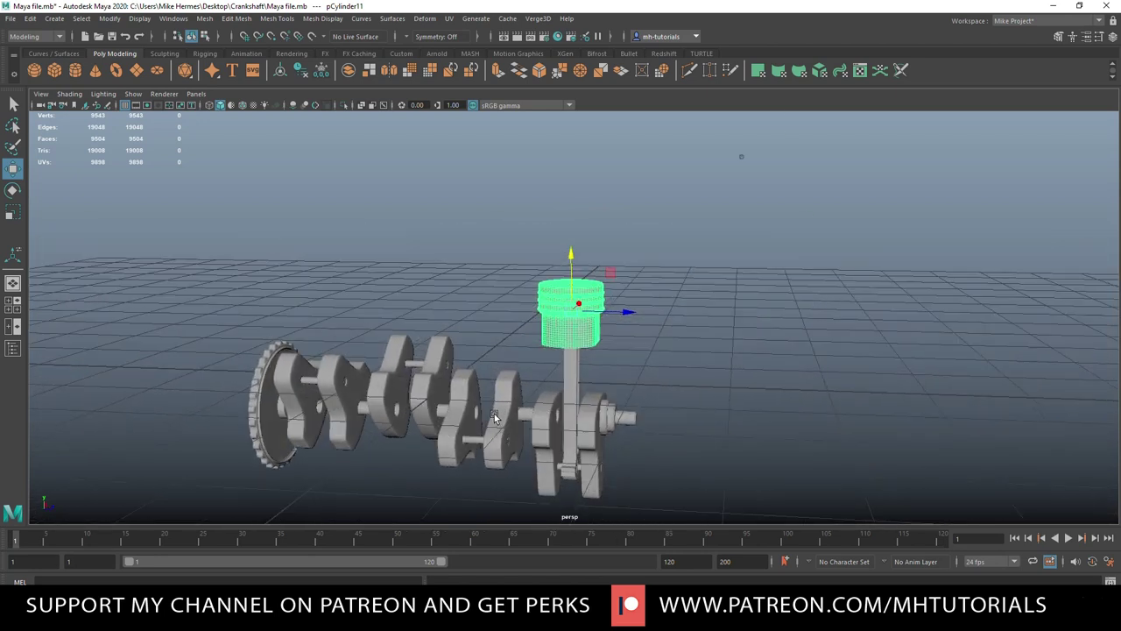
pyautogui.keyDown('alt'); pyautogui.moveTo(494, 417); pyautogui.dragTo(400, 412); pyautogui.keyUp('alt')
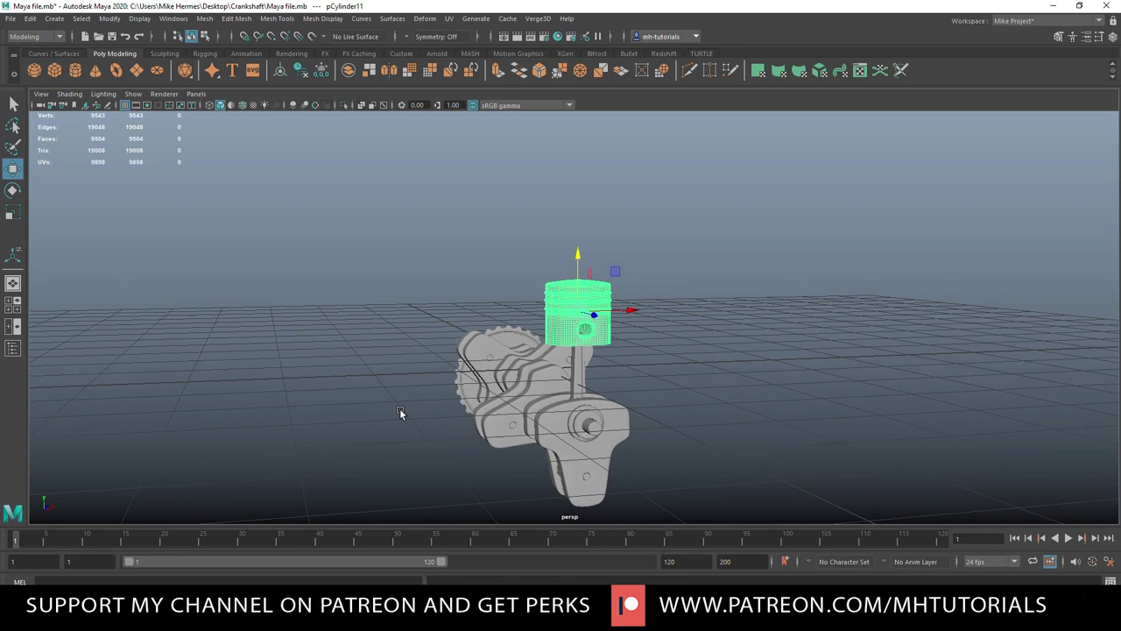
pyautogui.keyDown('alt'); pyautogui.moveTo(400, 412); pyautogui.dragTo(392, 408); pyautogui.keyUp('alt')
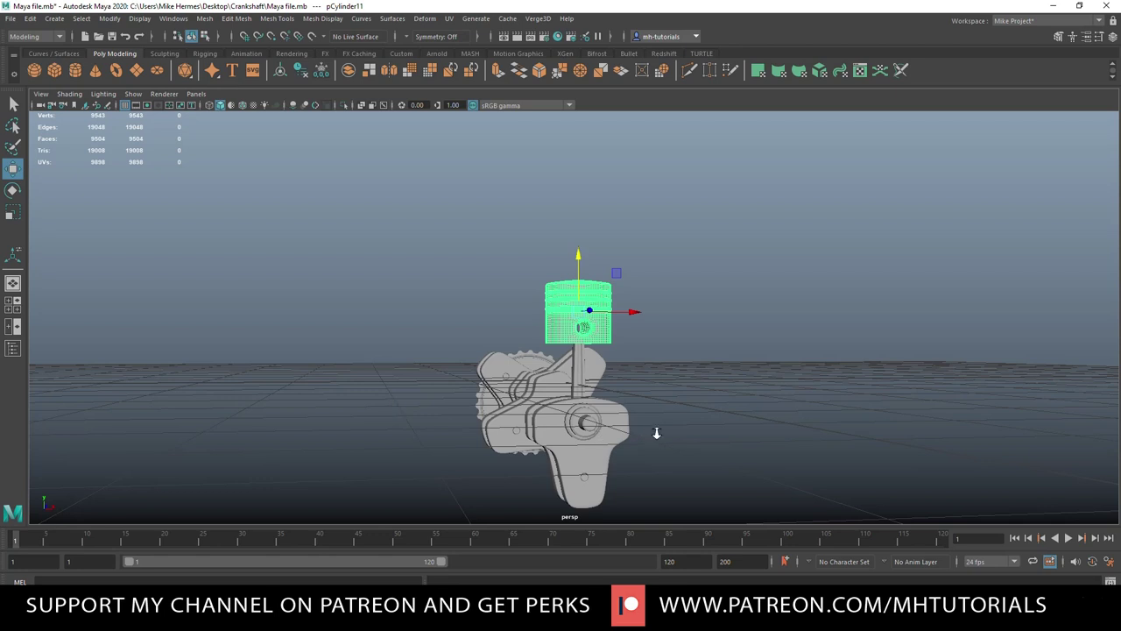
pyautogui.scroll(3, 657, 432)
pyautogui.scroll(-6, 671, 429)
# - Duplicate the piston and move the copy along the shaft in the top view, over the second pair of crank webs
pyautogui.keyDown('alt'); pyautogui.moveTo(673, 428); pyautogui.dragTo(753, 454); pyautogui.keyUp('alt')
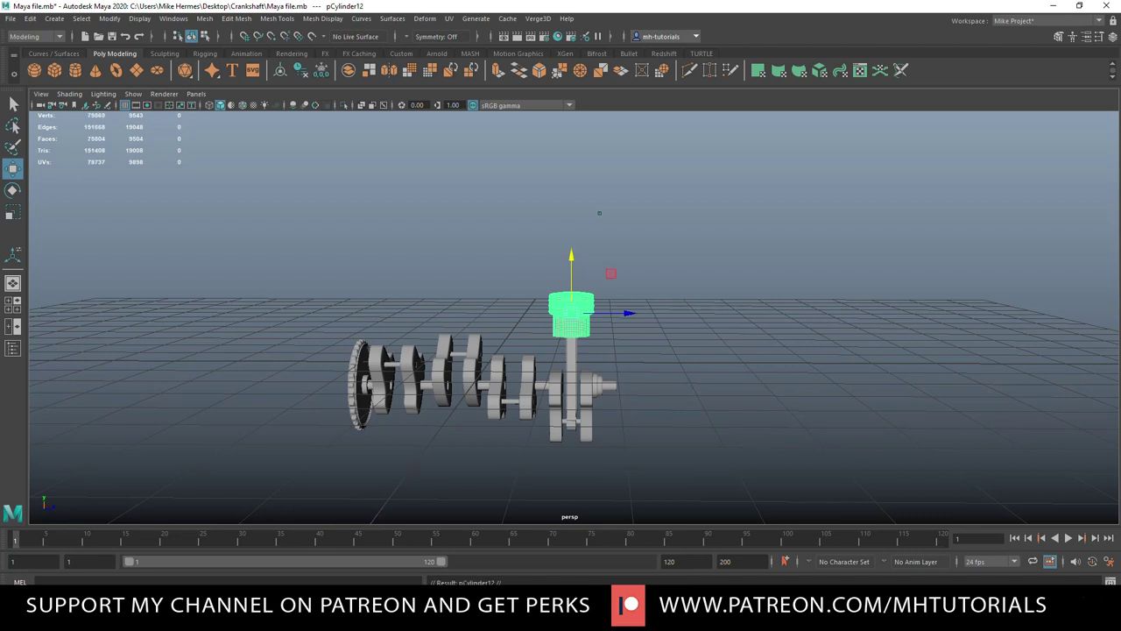
pyautogui.click(12, 303)
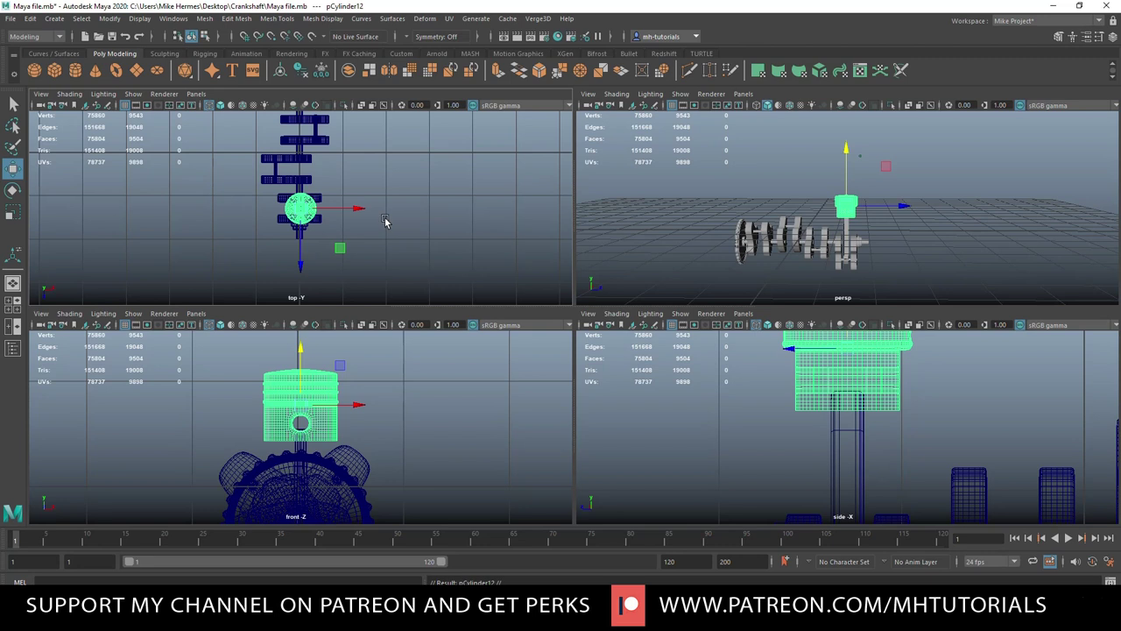
pyautogui.press('space')
pyautogui.moveTo(575, 377); pyautogui.dragTo(568, 298)
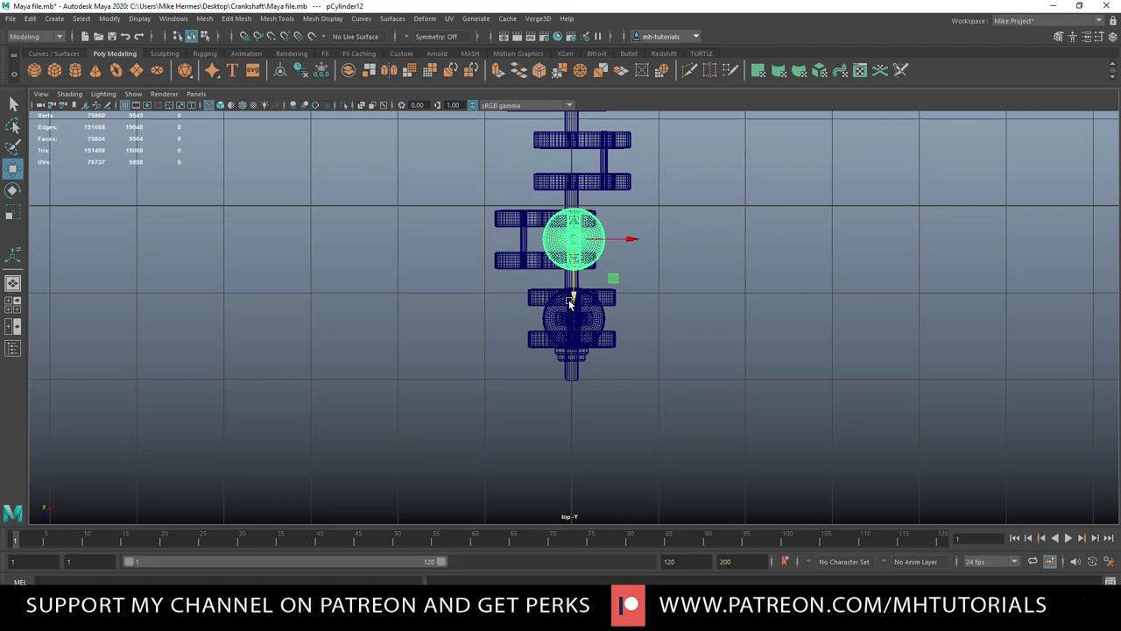
# - Repeat the duplication with its offset twice to place pistons over the two remaining pairs of crank webs
pyautogui.hotkey('shift', 'd')
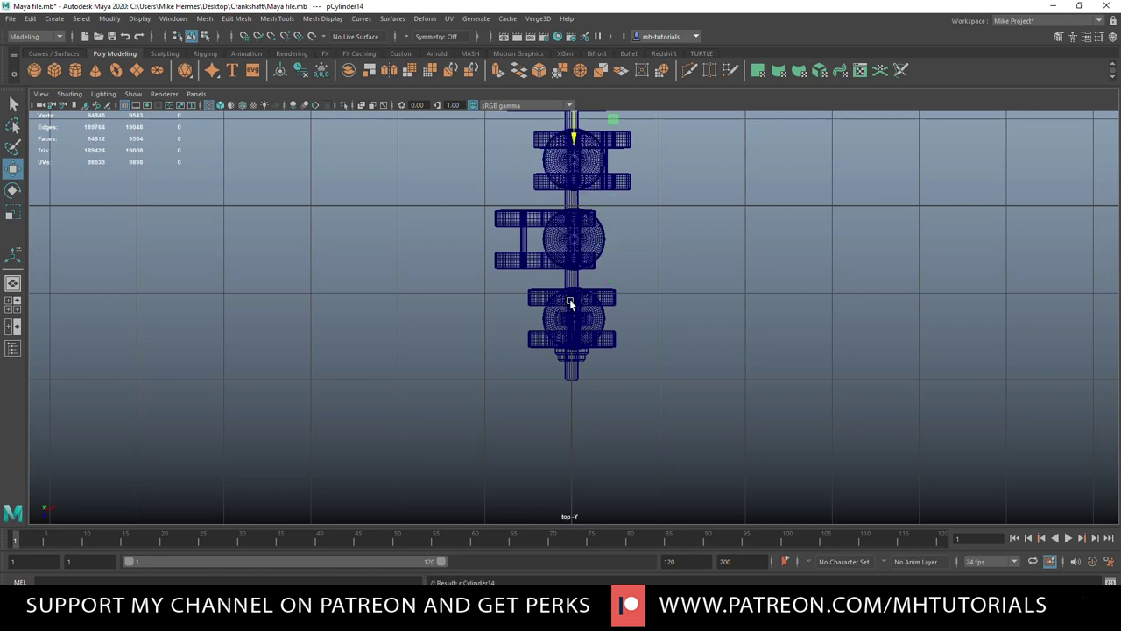
pyautogui.scroll(-4, 660, 369)
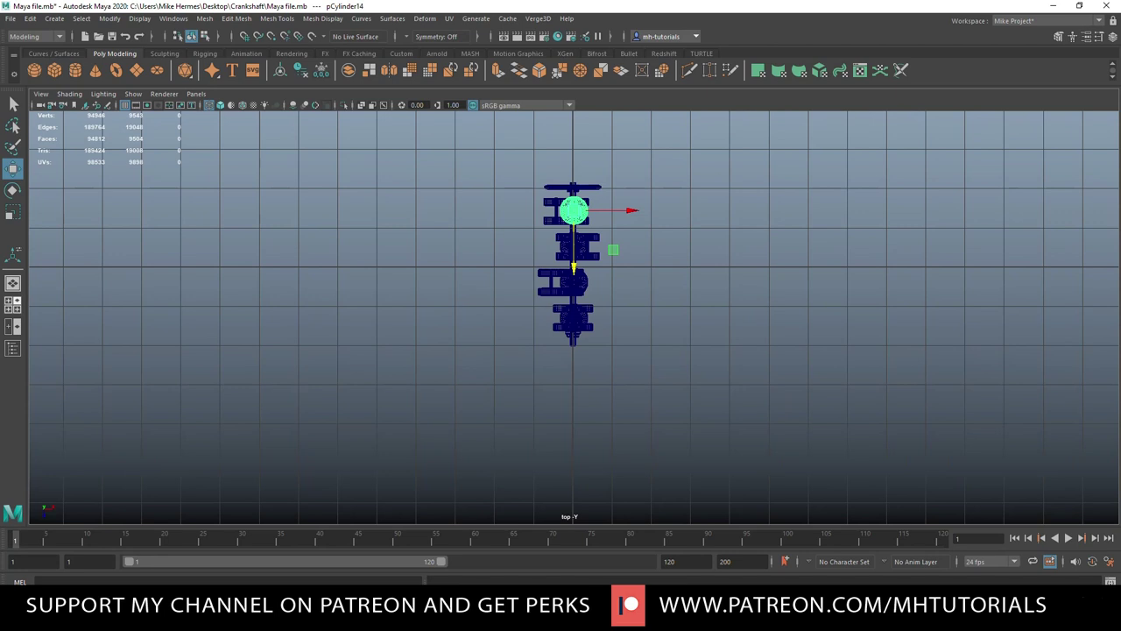
pyautogui.press('space')
pyautogui.press('space')
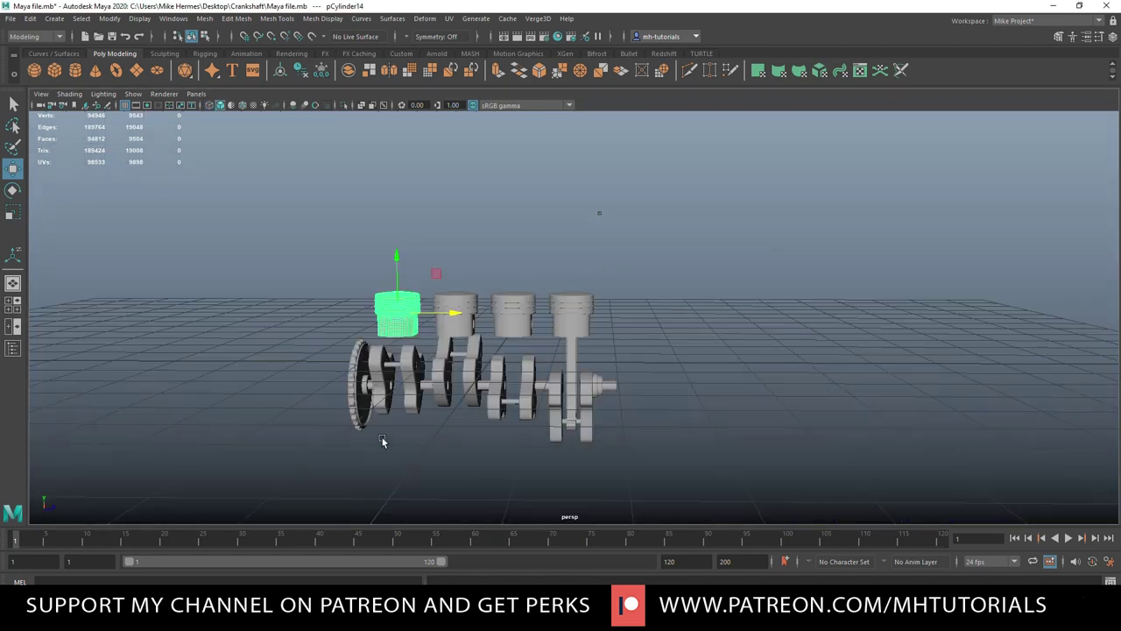
pyautogui.keyDown('alt'); pyautogui.moveTo(517, 426); pyautogui.dragTo(617, 440, button='right'); pyautogui.keyUp('alt')
pyautogui.keyDown('alt'); pyautogui.moveTo(617, 440); pyautogui.dragTo(559, 447); pyautogui.keyUp('alt')
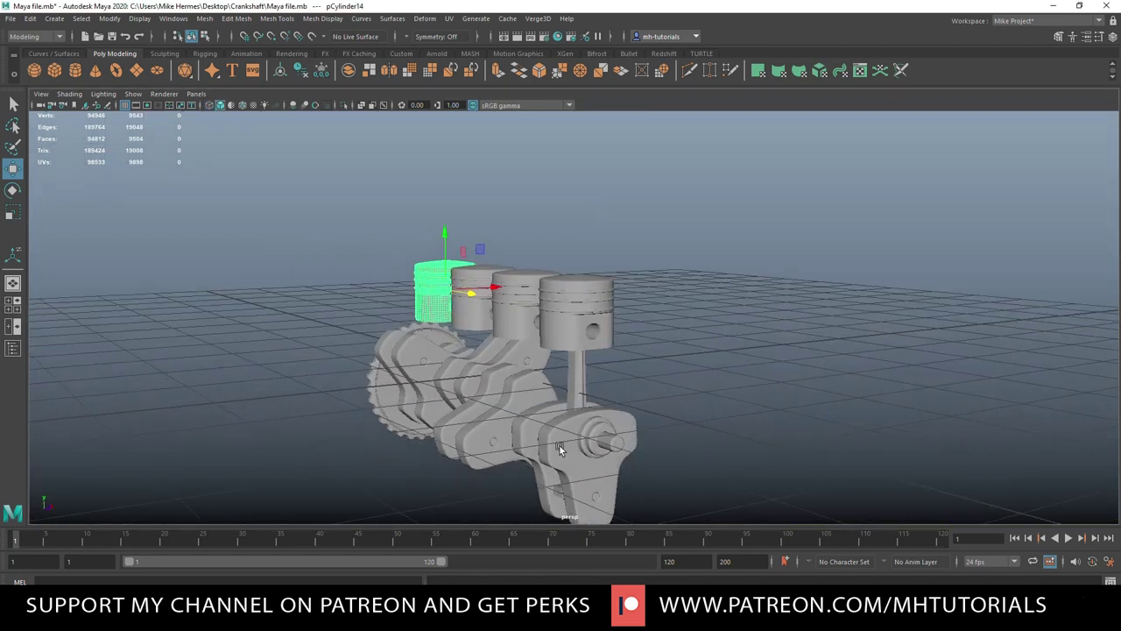
pyautogui.keyDown('alt'); pyautogui.moveTo(559, 447); pyautogui.dragTo(663, 388, button='middle'); pyautogui.keyUp('alt')
pyautogui.keyDown('alt'); pyautogui.moveTo(663, 389); pyautogui.dragTo(747, 426); pyautogui.keyUp('alt')
# - Duplicate the connecting rod and combine the copy with the parts at its lower bearing end into one mesh
pyautogui.click(666, 375)
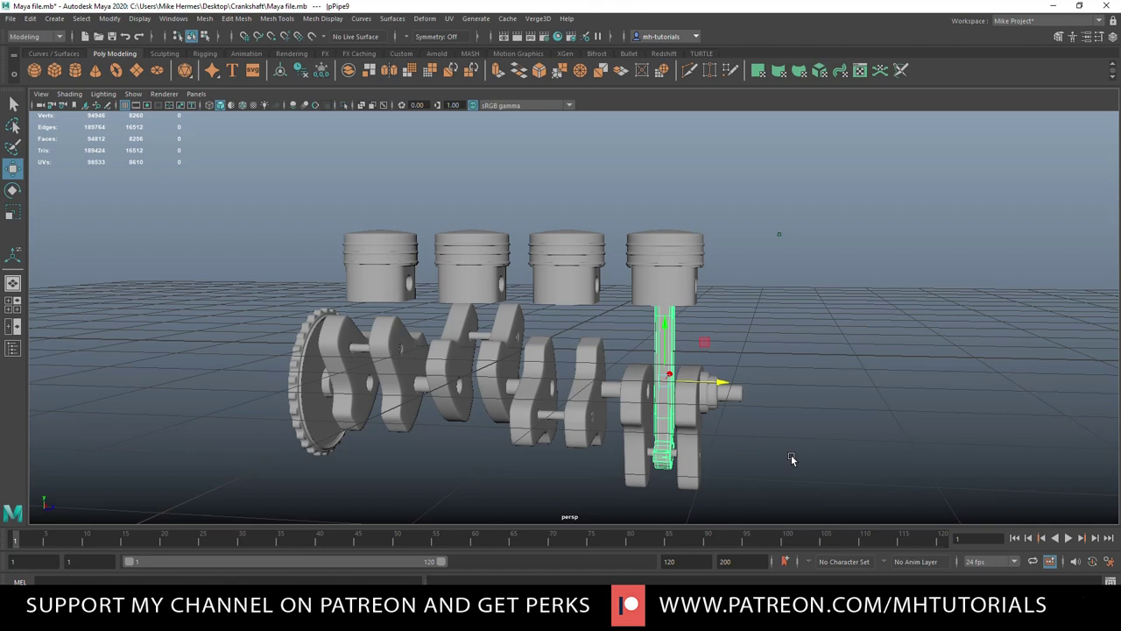
pyautogui.hotkey('ctrl', 'd')
pyautogui.keyDown('alt'); pyautogui.moveTo(714, 453); pyautogui.dragTo(748, 475, button='right'); pyautogui.keyUp('alt')
pyautogui.keyDown('alt'); pyautogui.moveTo(748, 466); pyautogui.dragTo(743, 316, button='middle'); pyautogui.keyUp('alt')
pyautogui.keyDown('alt'); pyautogui.moveTo(738, 322); pyautogui.dragTo(773, 429, button='right'); pyautogui.keyUp('alt')
pyautogui.keyDown('alt'); pyautogui.moveTo(773, 429); pyautogui.dragTo(751, 430); pyautogui.keyUp('alt')
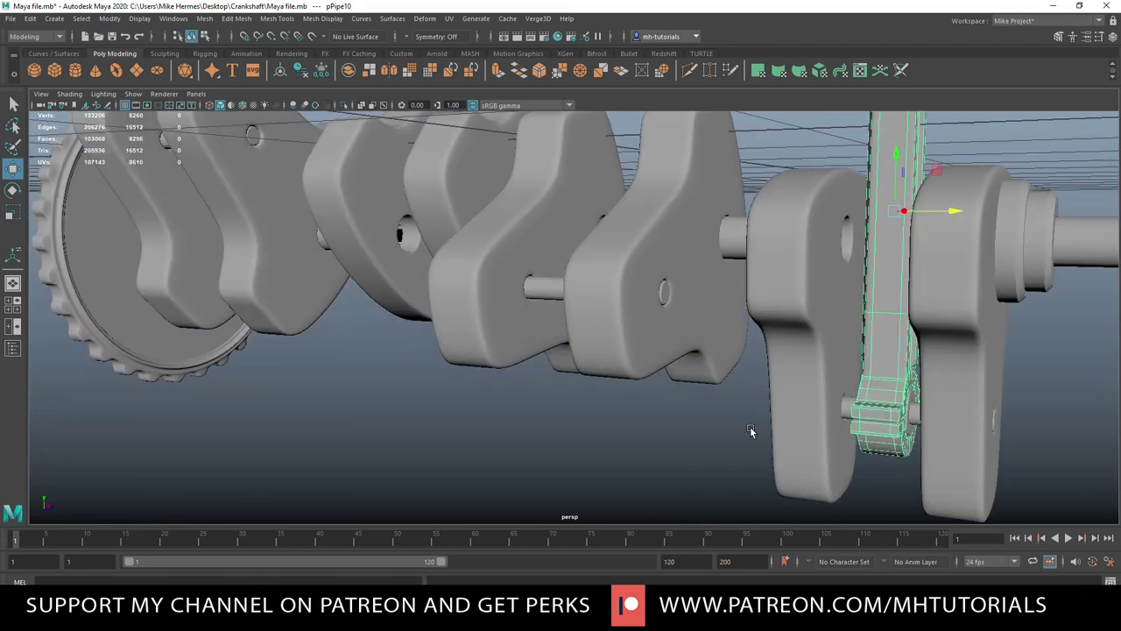
pyautogui.keyDown('shift'); pyautogui.click(909, 428); pyautogui.keyUp('shift')
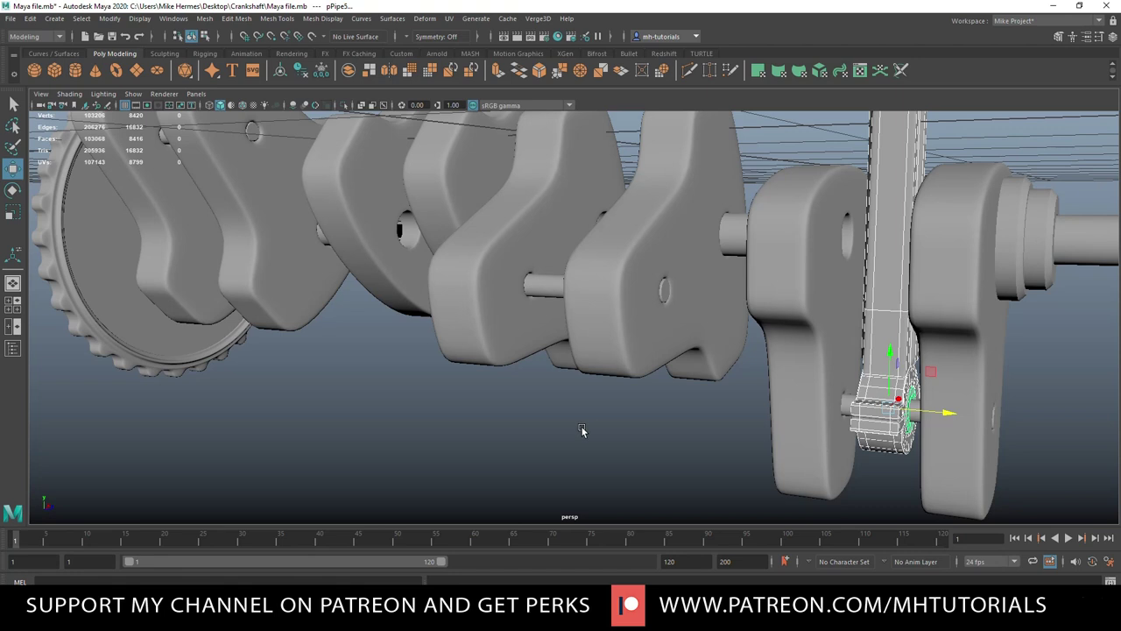
pyautogui.scroll(-5, 590, 430)
pyautogui.scroll(-1, 590, 430)
pyautogui.click(204, 19)
pyautogui.click(228, 59)
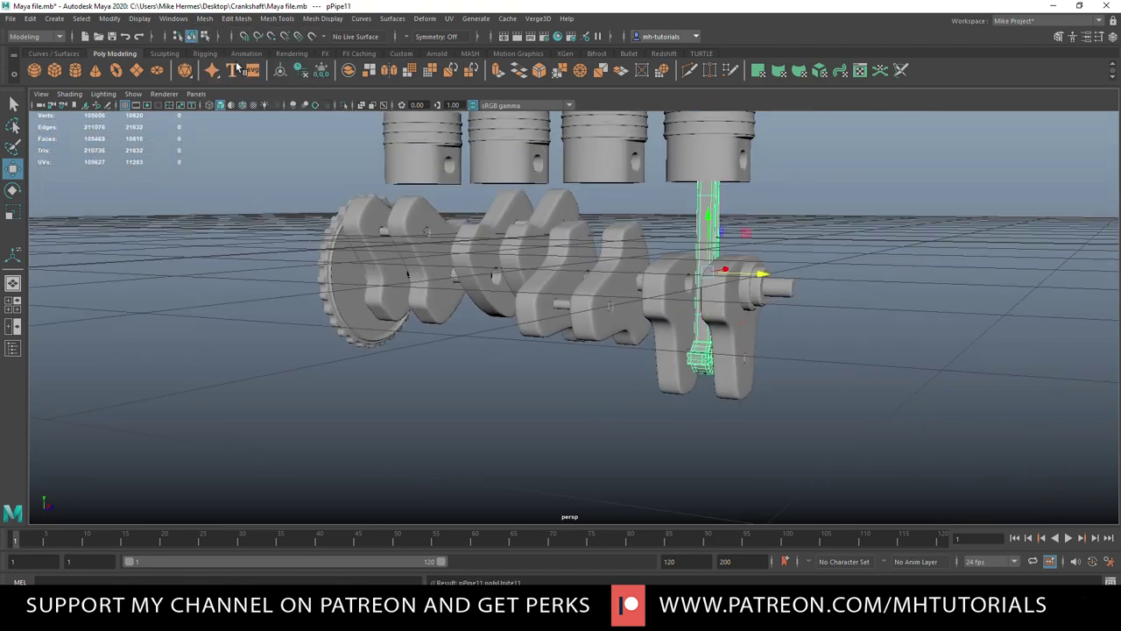
# - Move the connecting rod copy along the shaft between the second pair of crank webs and raise it toward their crankpin
pyautogui.moveTo(761, 273); pyautogui.dragTo(664, 329)
pyautogui.moveTo(585, 273); pyautogui.dragTo(599, 282)
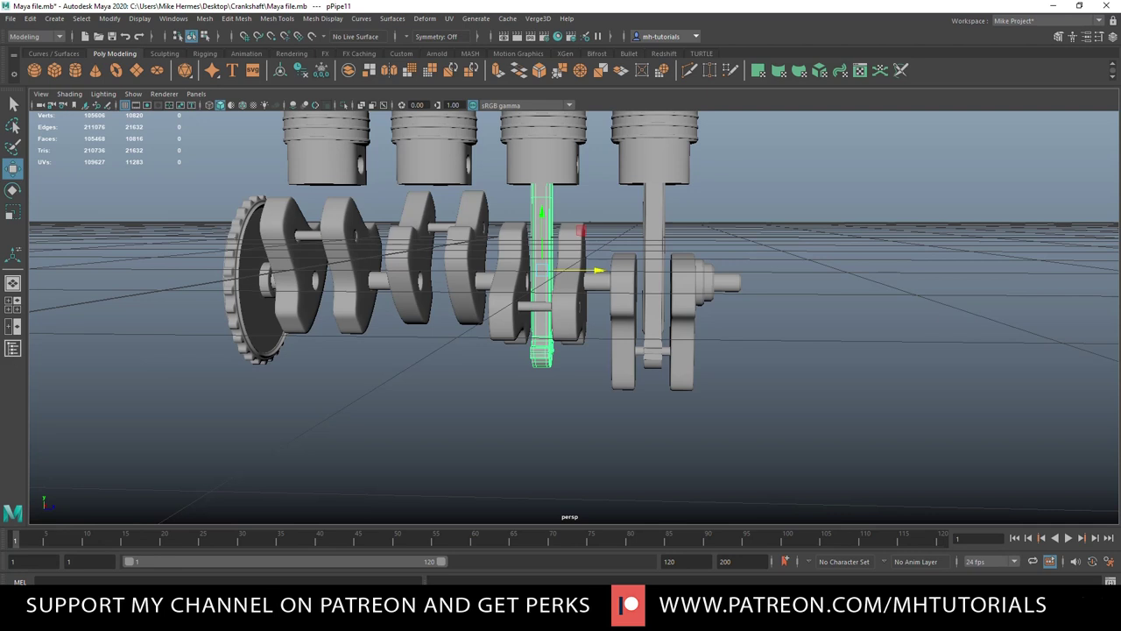
pyautogui.click(15, 311)
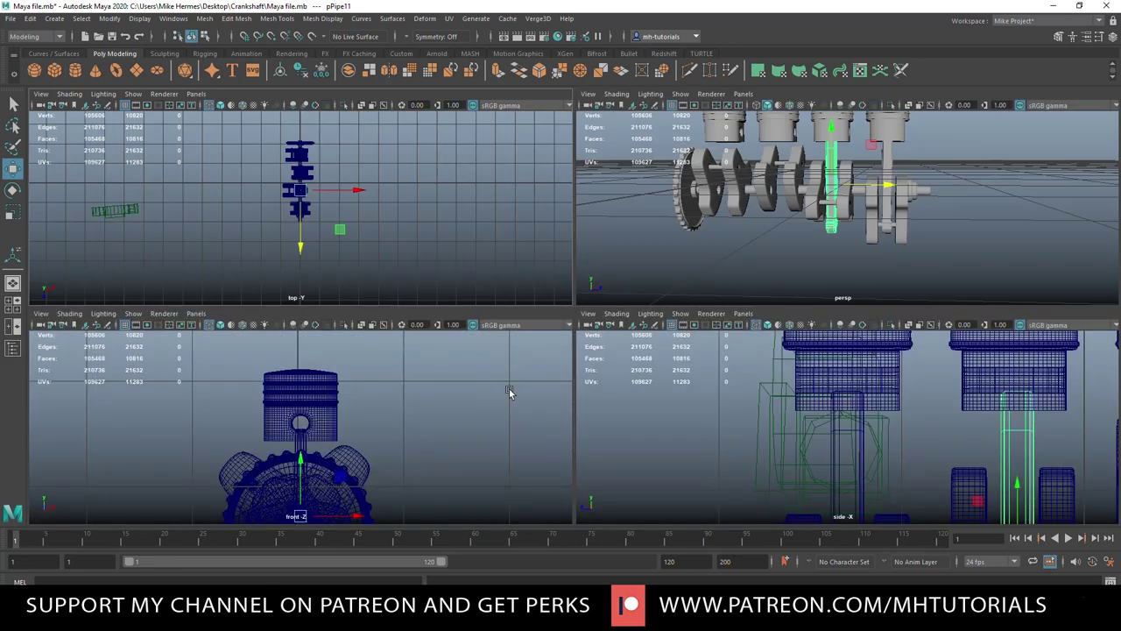
pyautogui.scroll(3, 409, 446)
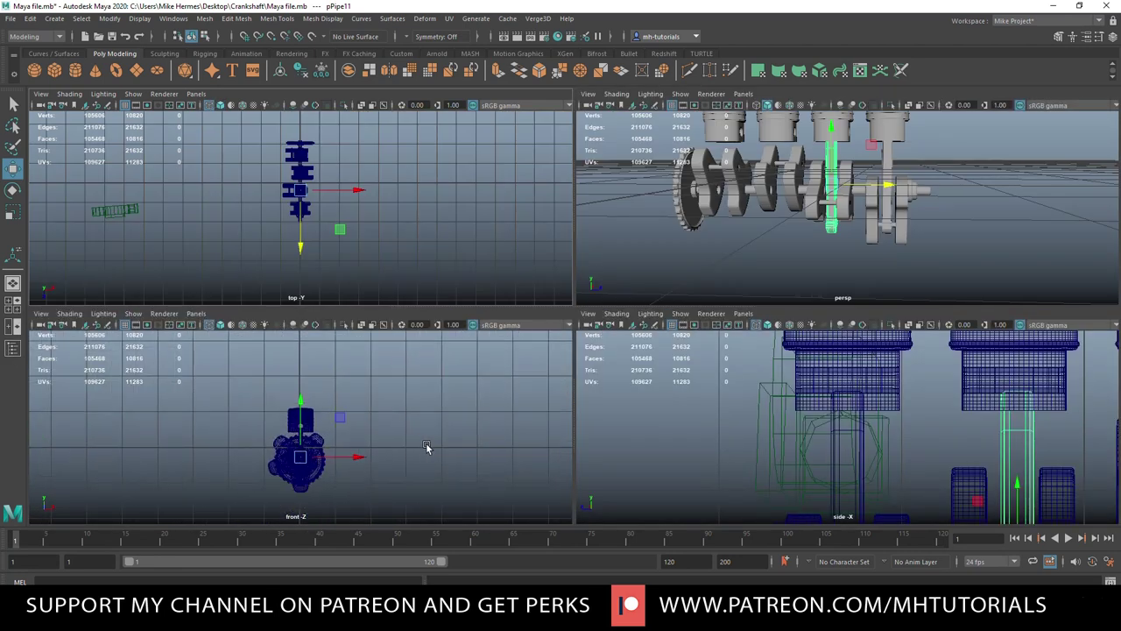
pyautogui.press('space')
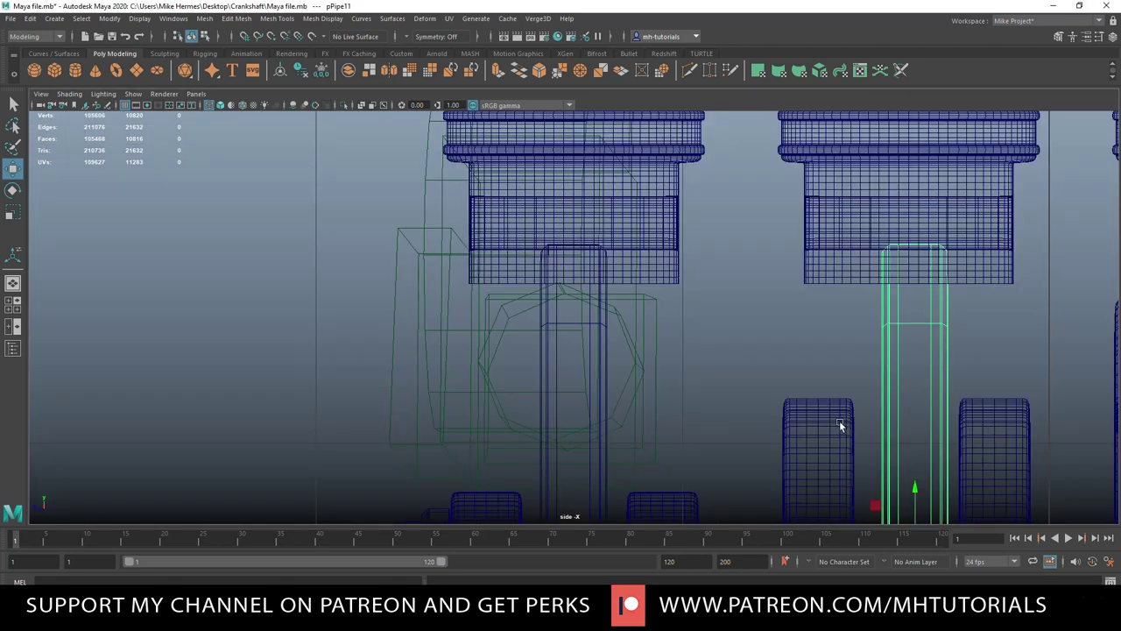
pyautogui.keyDown('alt'); pyautogui.moveTo(794, 415); pyautogui.dragTo(498, 180, button='middle'); pyautogui.keyUp('alt')
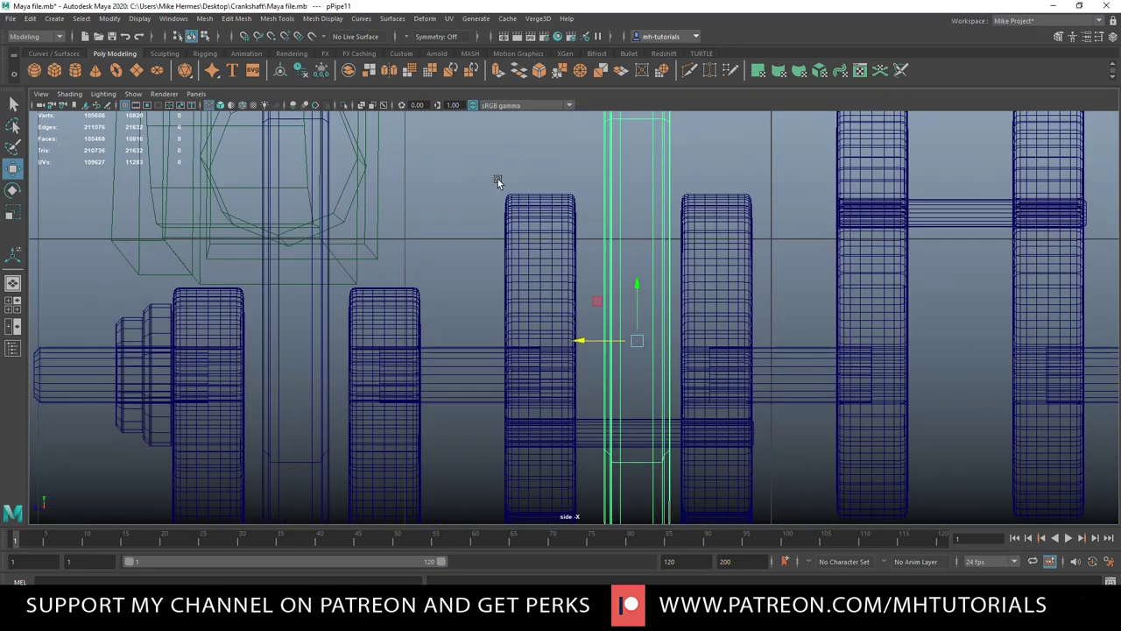
pyautogui.scroll(-10, 579, 323)
pyautogui.scroll(4, 595, 363)
pyautogui.scroll(3, 596, 366)
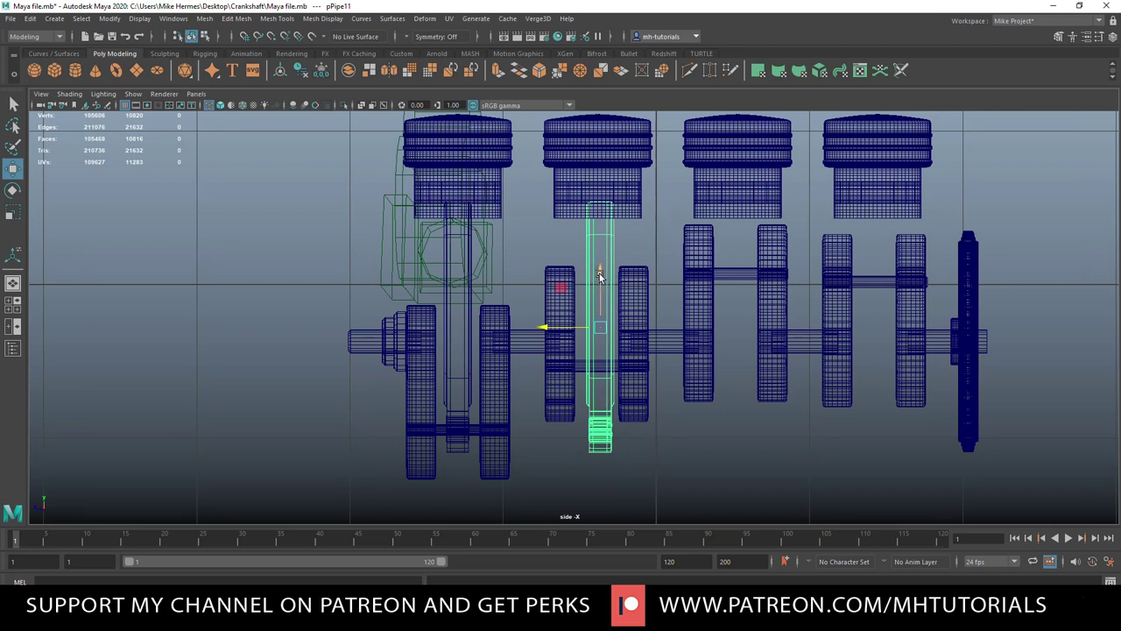
pyautogui.moveTo(599, 270); pyautogui.dragTo(599, 203)
pyautogui.press('f')
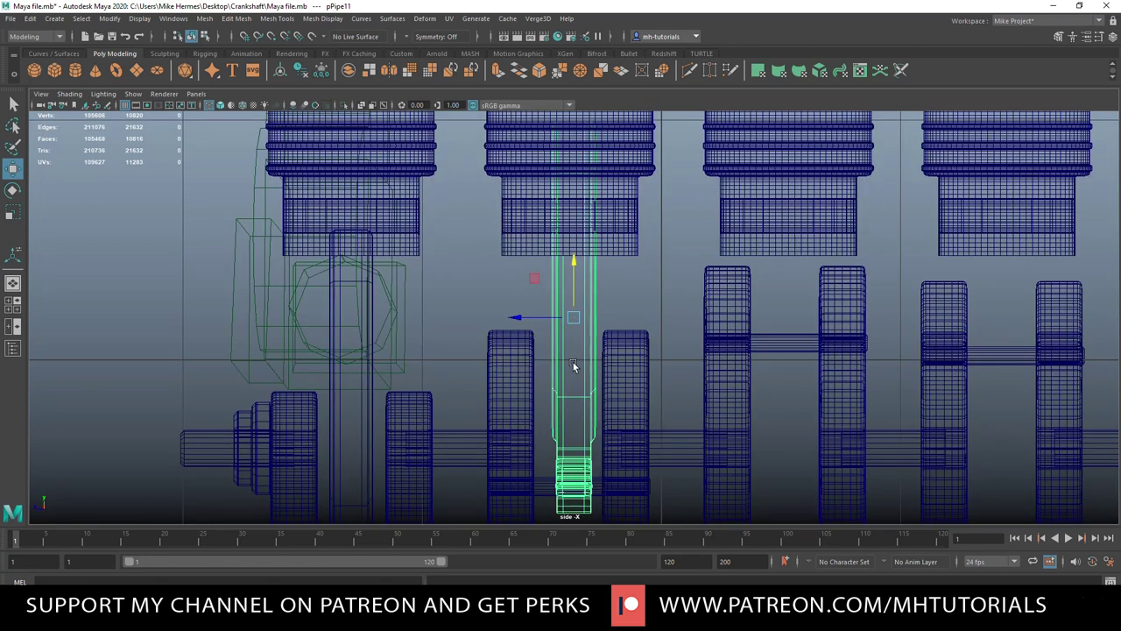
# - Shift the connecting rod copy sideways so its lower bearing end sits over the second pair's offset crankpin
pyautogui.press('space')
pyautogui.press('space')
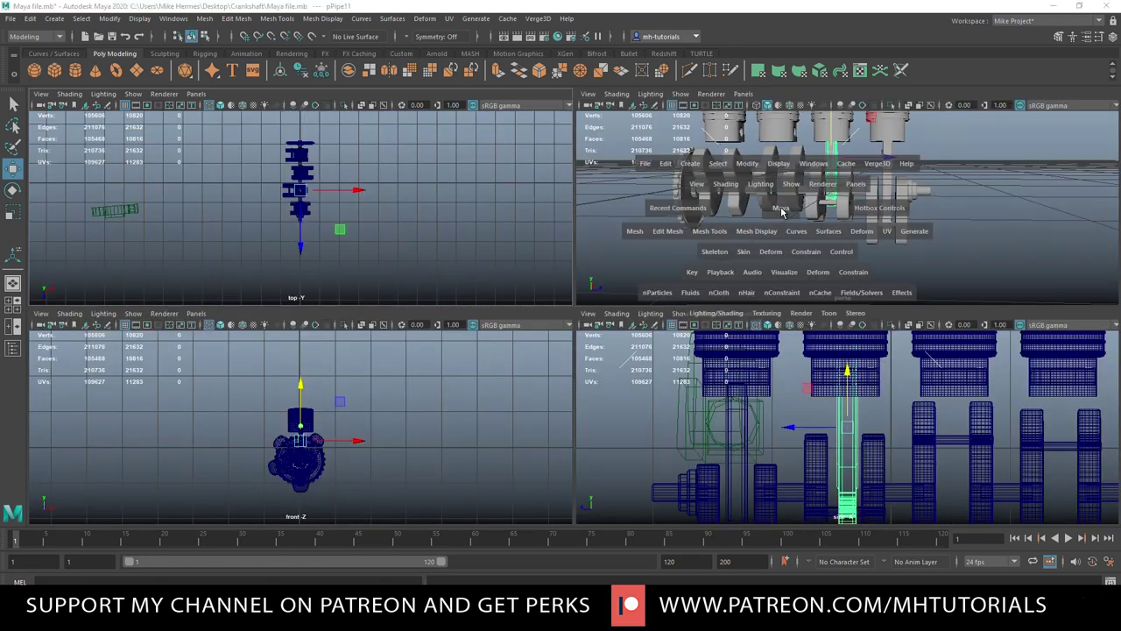
pyautogui.keyDown('alt'); pyautogui.moveTo(621, 344); pyautogui.dragTo(692, 411); pyautogui.keyUp('alt')
pyautogui.scroll(2, 711, 386)
pyautogui.scroll(2, 711, 389)
pyautogui.moveTo(662, 335); pyautogui.dragTo(646, 271)
pyautogui.keyDown('alt'); pyautogui.moveTo(527, 317); pyautogui.dragTo(622, 322); pyautogui.keyUp('alt')
pyautogui.scroll(4, 622, 319)
pyautogui.keyDown('alt'); pyautogui.moveTo(601, 207); pyautogui.dragTo(571, 424, button='middle'); pyautogui.keyUp('alt')
pyautogui.scroll(-2, 573, 419)
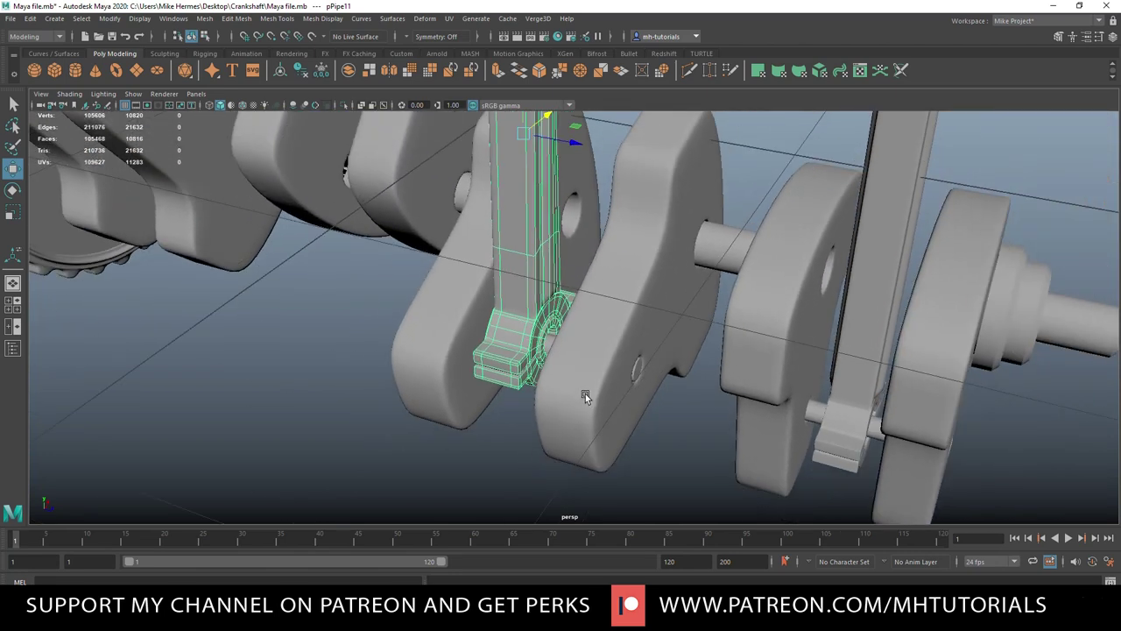
pyautogui.keyDown('alt'); pyautogui.moveTo(586, 395); pyautogui.dragTo(582, 373); pyautogui.keyUp('alt')
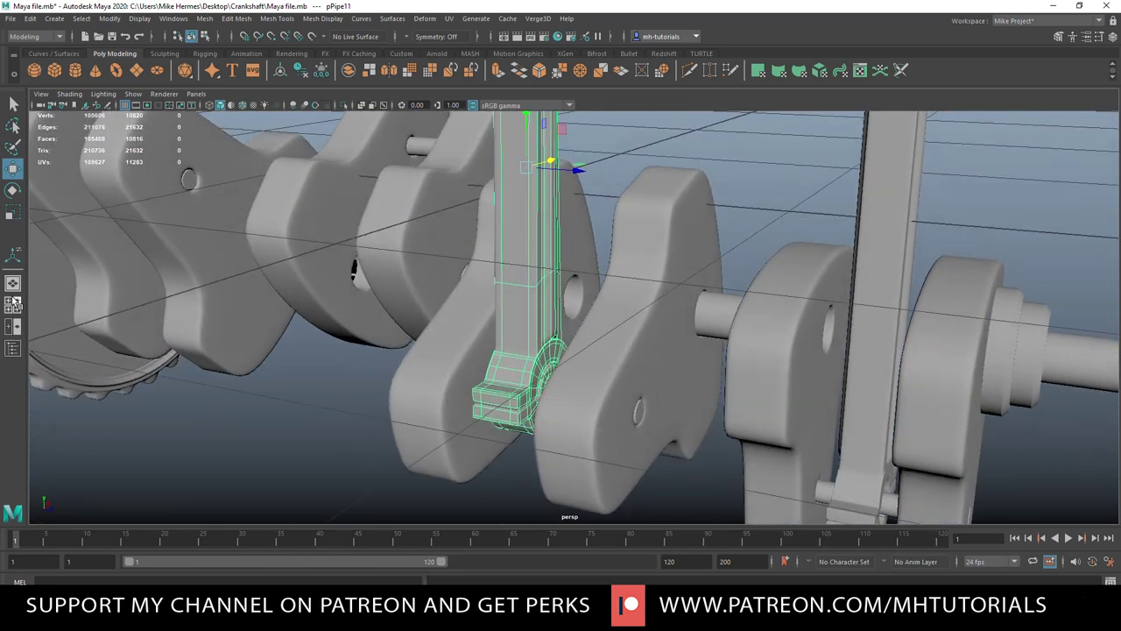
# - Fine-tune the connecting rod copy's height against the offset crankpin in the front view
pyautogui.click(14, 305)
pyautogui.press('space')
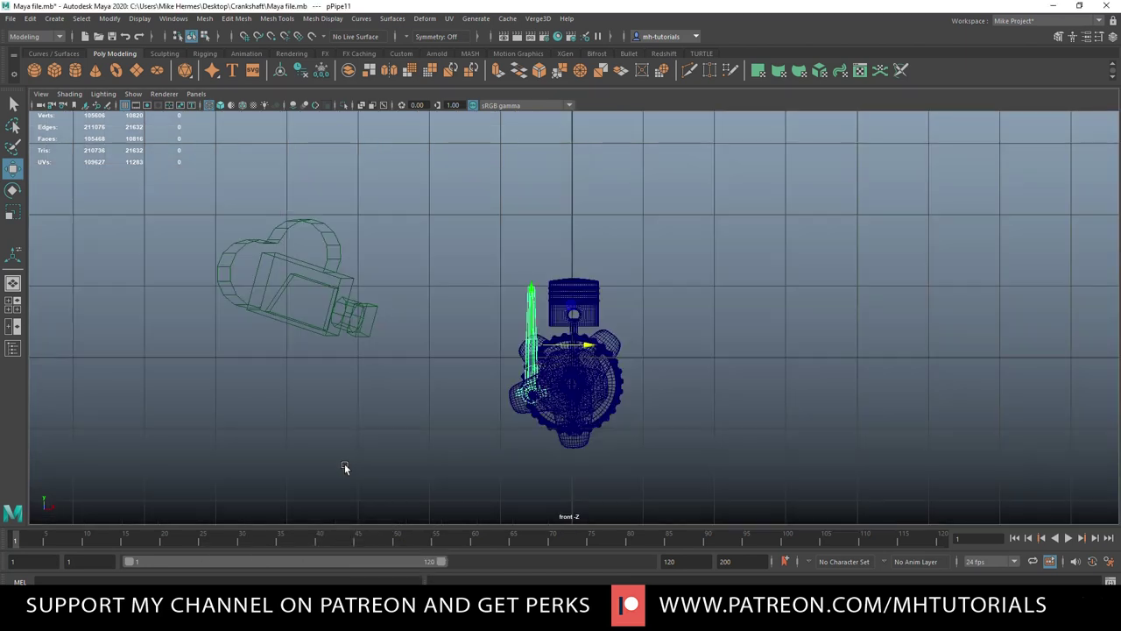
pyautogui.scroll(5, 348, 460)
pyautogui.keyDown('alt'); pyautogui.moveTo(487, 477); pyautogui.dragTo(430, 332, button='middle'); pyautogui.keyUp('alt')
pyautogui.keyDown('alt'); pyautogui.moveTo(405, 337); pyautogui.dragTo(422, 321, button='right'); pyautogui.keyUp('alt')
pyautogui.scroll(-6, 476, 342)
pyautogui.scroll(5, 477, 342)
pyautogui.moveTo(545, 191); pyautogui.dragTo(546, 193)
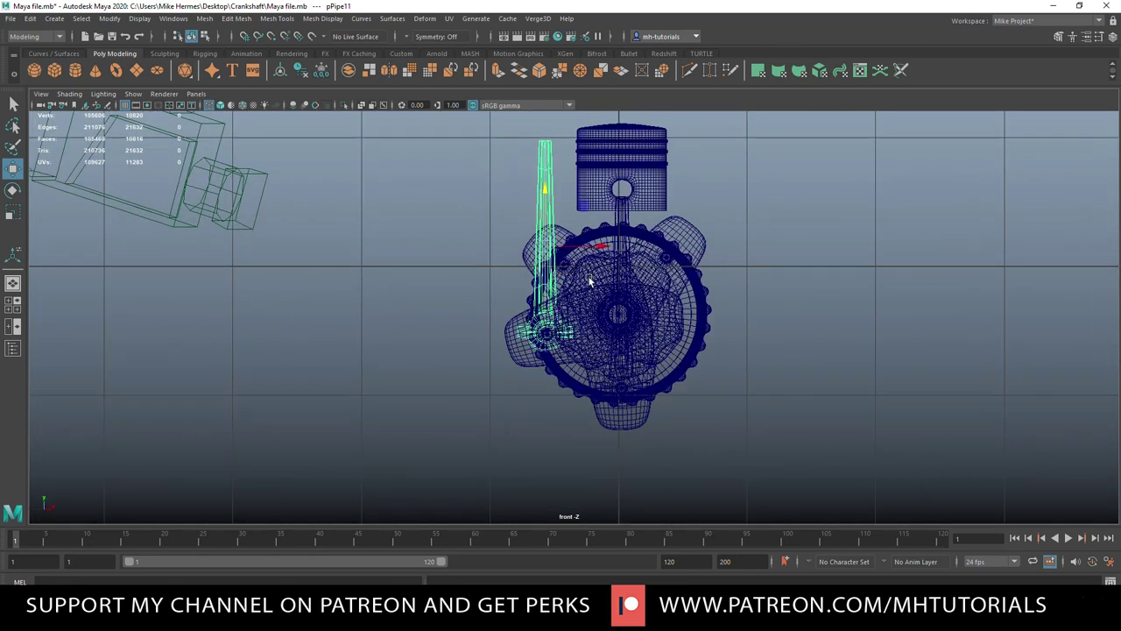
# - Relocate the connecting rod copy's pivot to the centre of its lower bearing
pyautogui.press('d')
pyautogui.scroll(8, 561, 428)
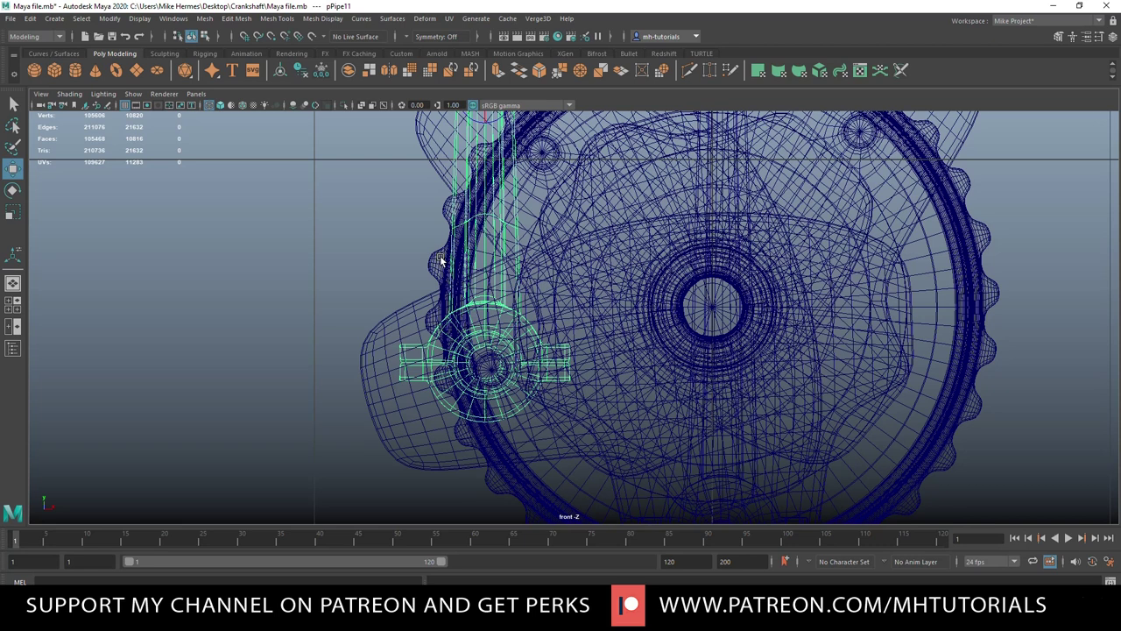
pyautogui.scroll(-10, 452, 270)
pyautogui.moveTo(564, 238); pyautogui.dragTo(563, 270)
pyautogui.press('f')
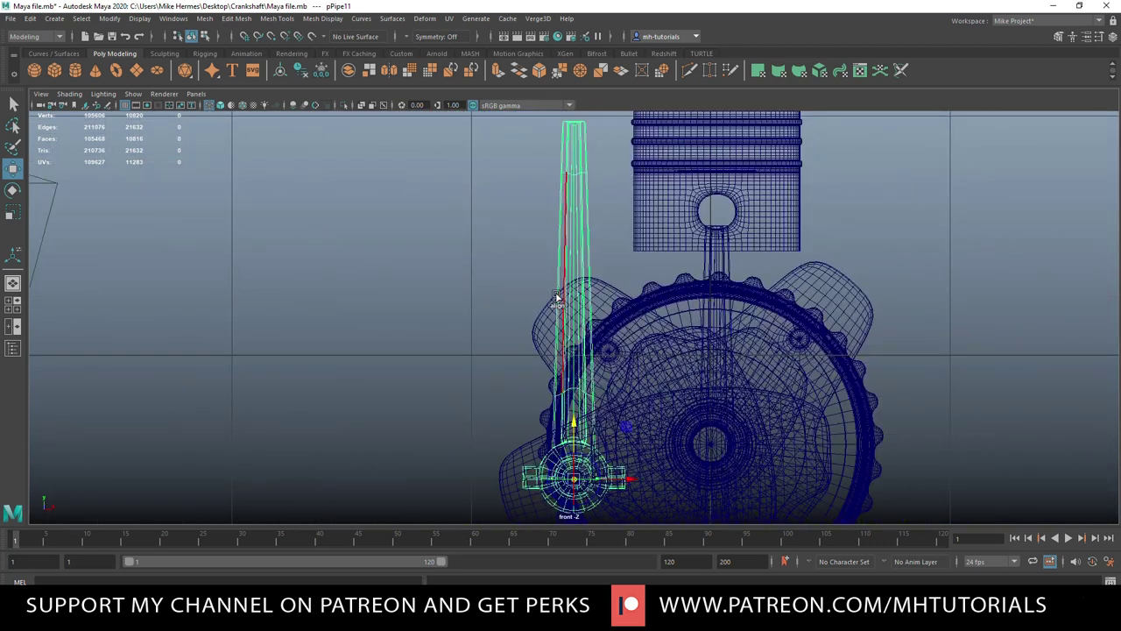
# - Snap the connecting rod copy's bearing centre onto the centre of the offset crankpin
pyautogui.keyDown('alt'); pyautogui.moveTo(506, 308); pyautogui.dragTo(489, 172, button='middle'); pyautogui.keyUp('alt')
pyautogui.scroll(8, 484, 214)
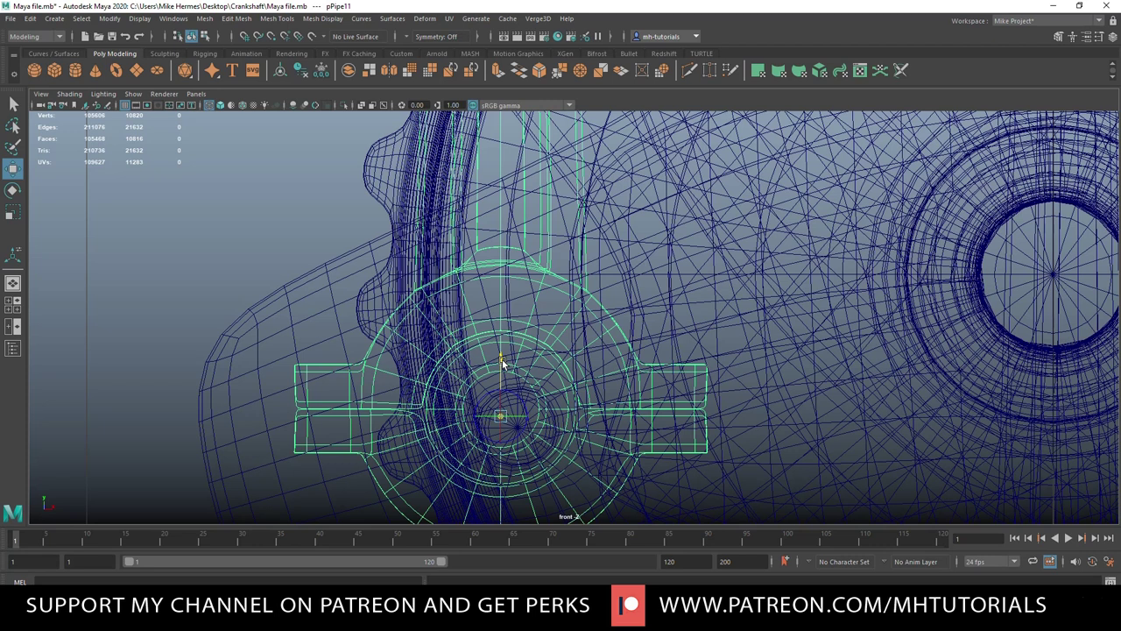
pyautogui.moveTo(502, 362); pyautogui.dragTo(502, 353)
pyautogui.moveTo(503, 410); pyautogui.dragTo(507, 422)
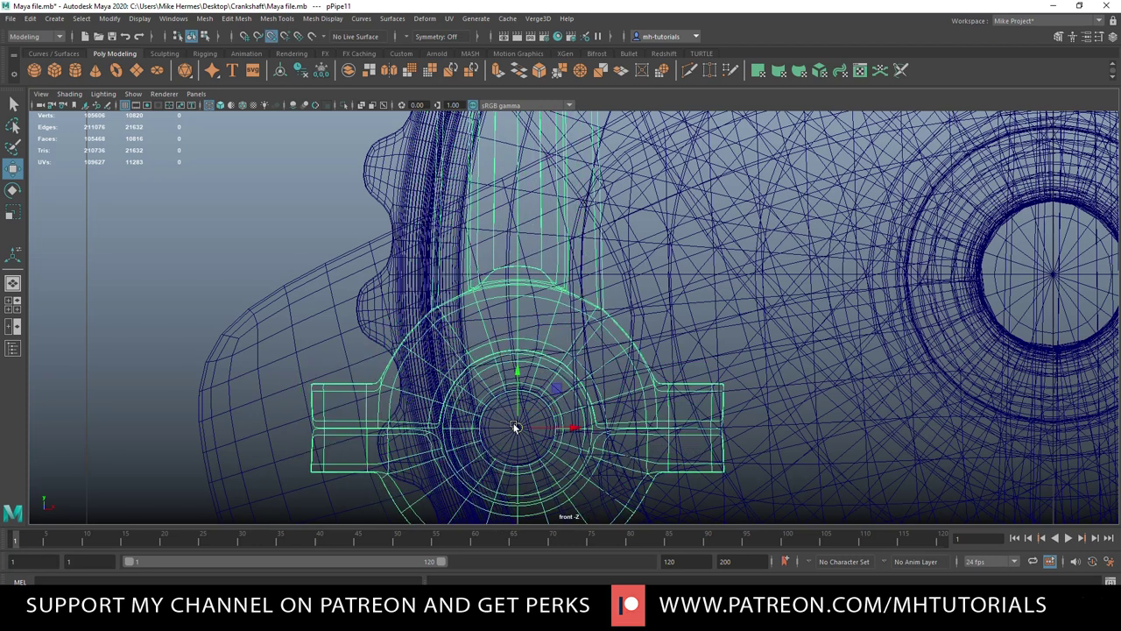
# - Rotate the connecting rod copy about its lower bearing so its upper end leans toward the piston's pin hole
pyautogui.scroll(-15, 537, 428)
pyautogui.scroll(4, 531, 428)
pyautogui.scroll(1, 526, 428)
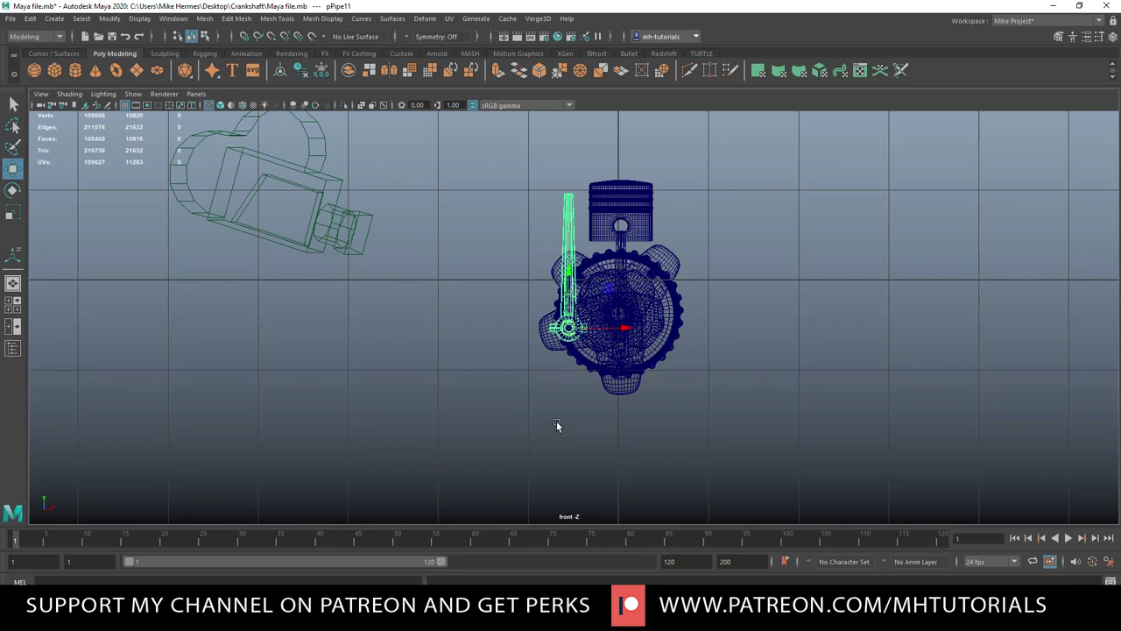
pyautogui.press('e')
pyautogui.moveTo(612, 287); pyautogui.dragTo(623, 306)
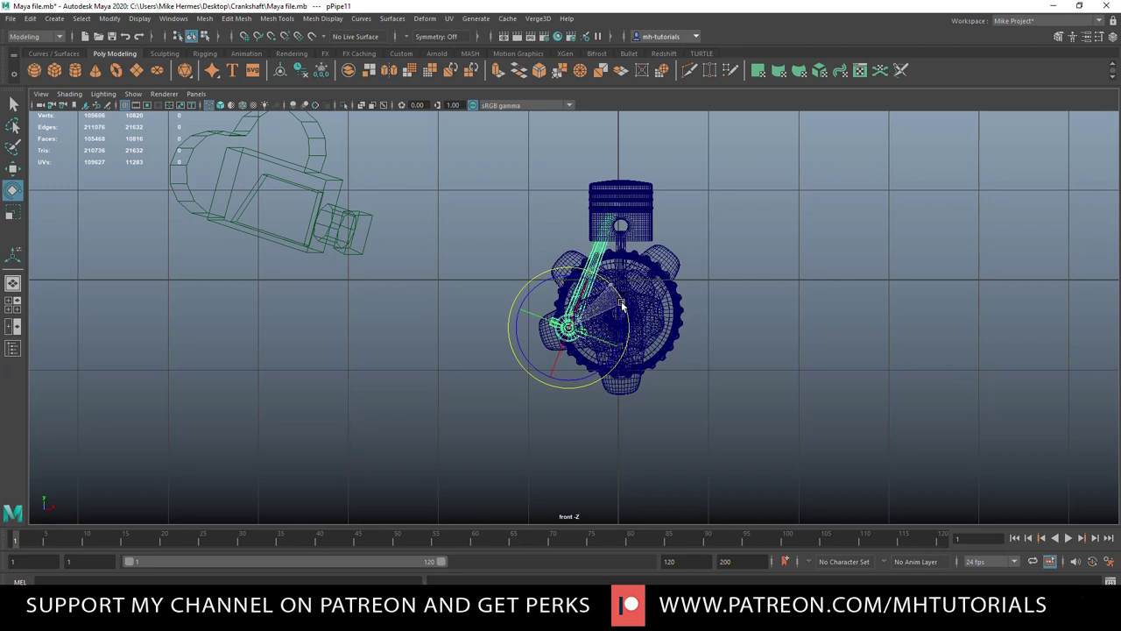
pyautogui.moveTo(623, 305); pyautogui.dragTo(623, 306)
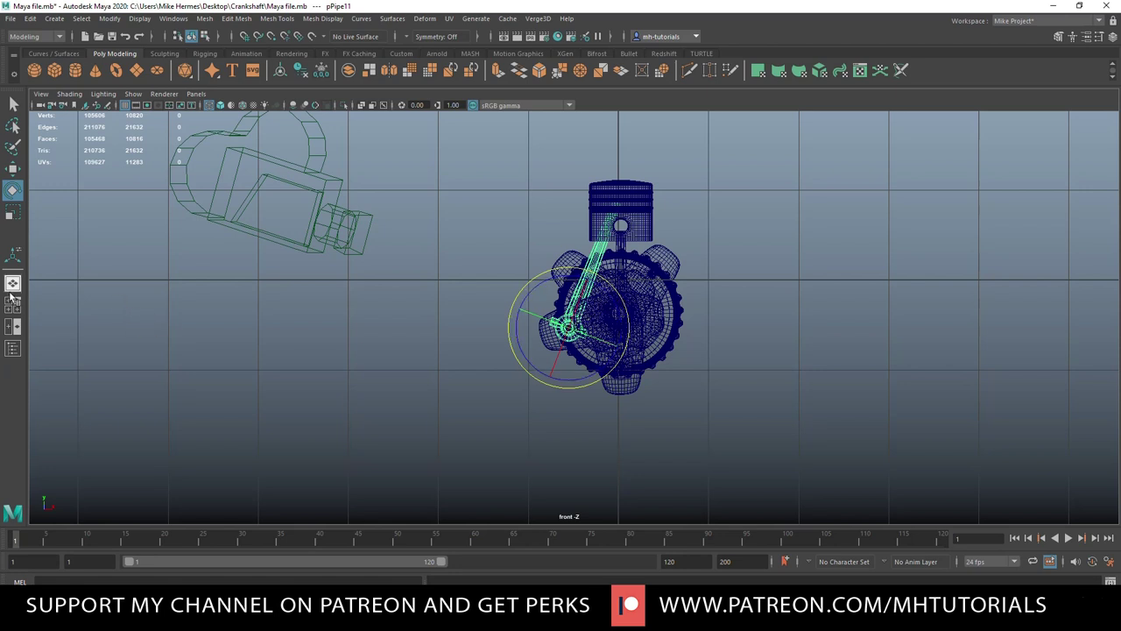
# - Move the tilted connecting rod along the shaft back between the second pair of webs and adjust its position in the side view
pyautogui.click(14, 307)
pyautogui.press('space')
pyautogui.keyDown('alt'); pyautogui.moveTo(643, 348); pyautogui.dragTo(651, 395); pyautogui.keyUp('alt')
pyautogui.keyDown('alt'); pyautogui.moveTo(639, 400); pyautogui.dragTo(590, 402, button='right'); pyautogui.keyUp('alt')
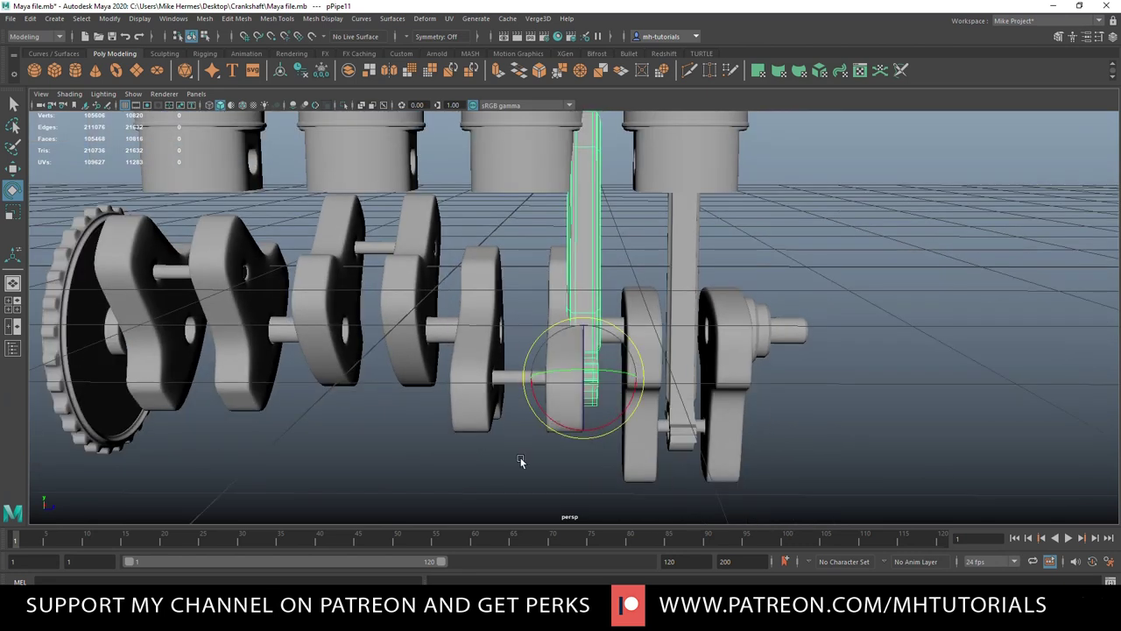
pyautogui.press('w')
pyautogui.moveTo(642, 383); pyautogui.dragTo(580, 382)
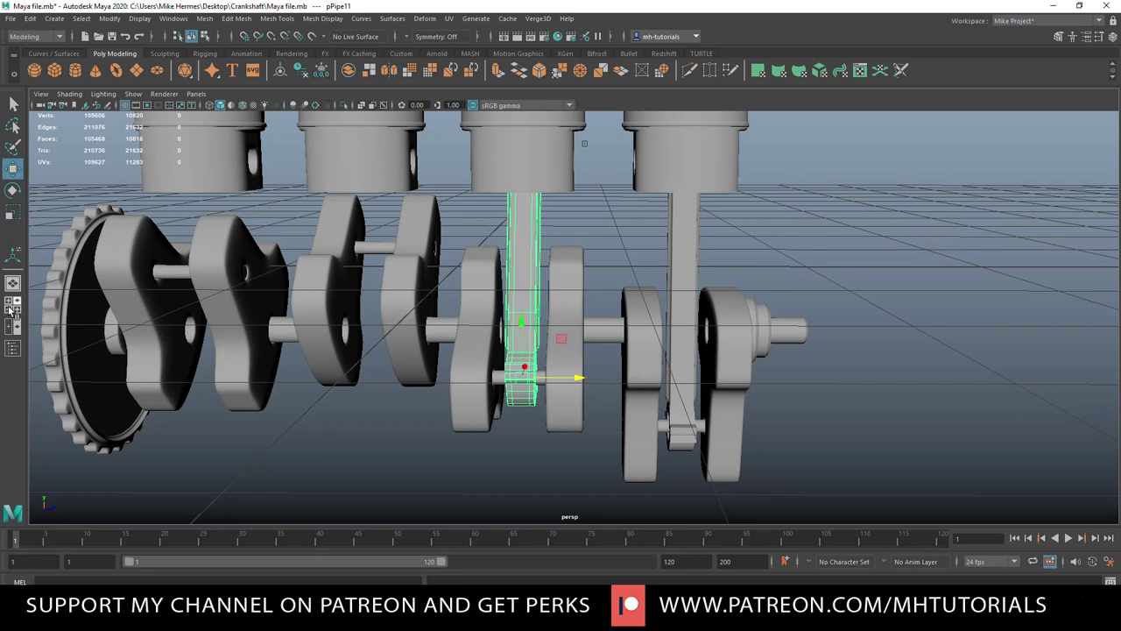
pyautogui.click(13, 307)
pyautogui.press('space')
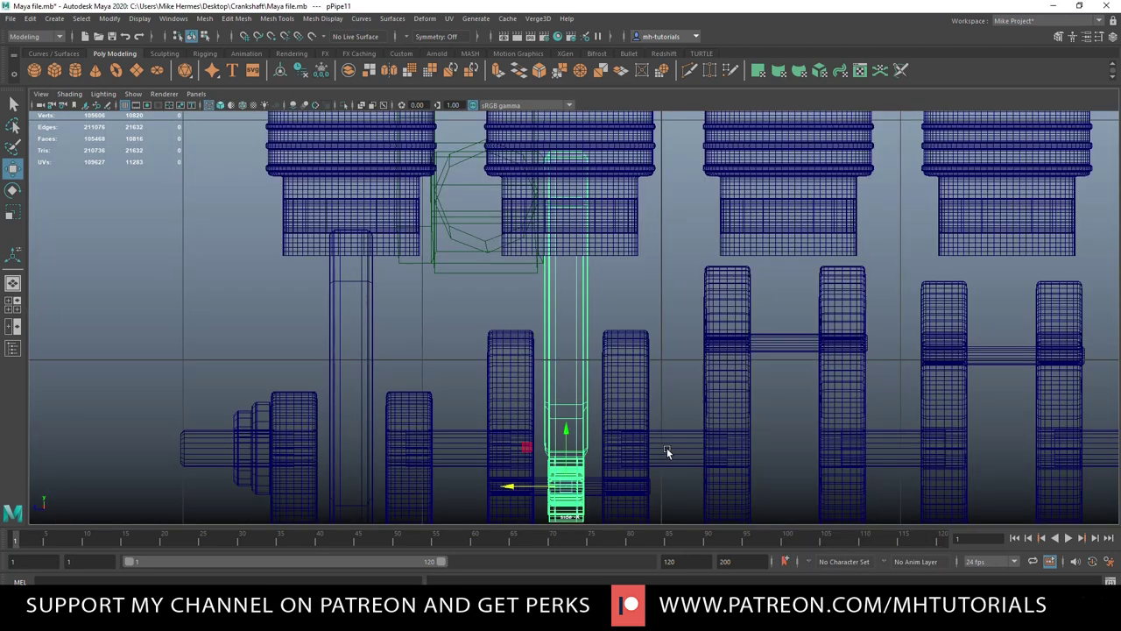
pyautogui.moveTo(514, 490); pyautogui.dragTo(514, 490)
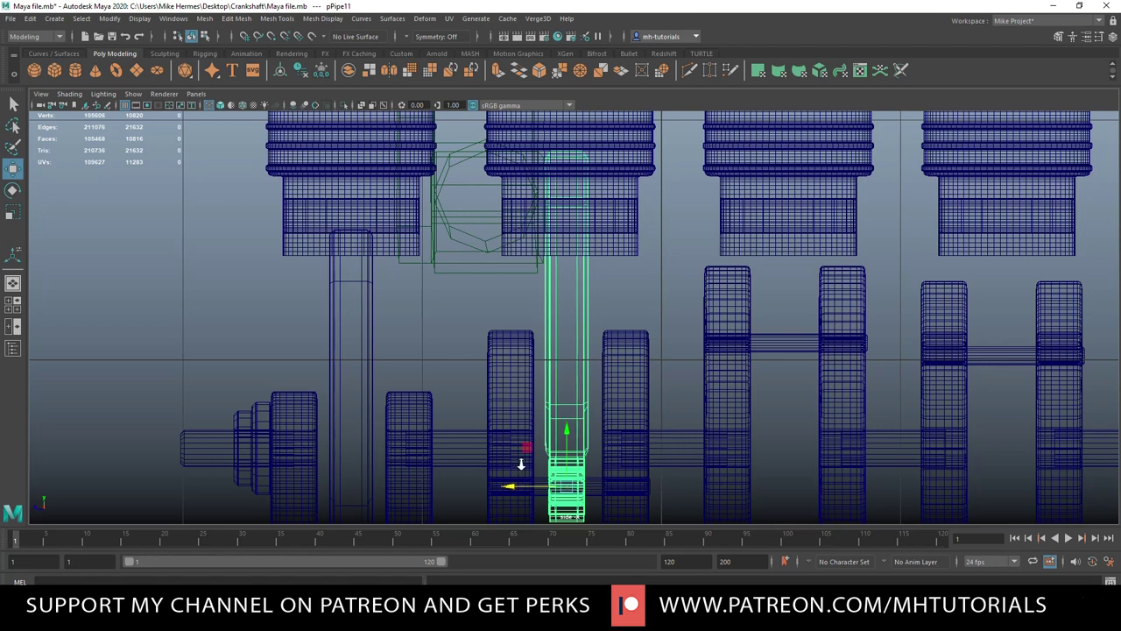
pyautogui.scroll(-8, 522, 465)
# - Select the piston over the second pair of webs and raise it to suit the tilted connecting rod
pyautogui.click(12, 307)
pyautogui.press('space')
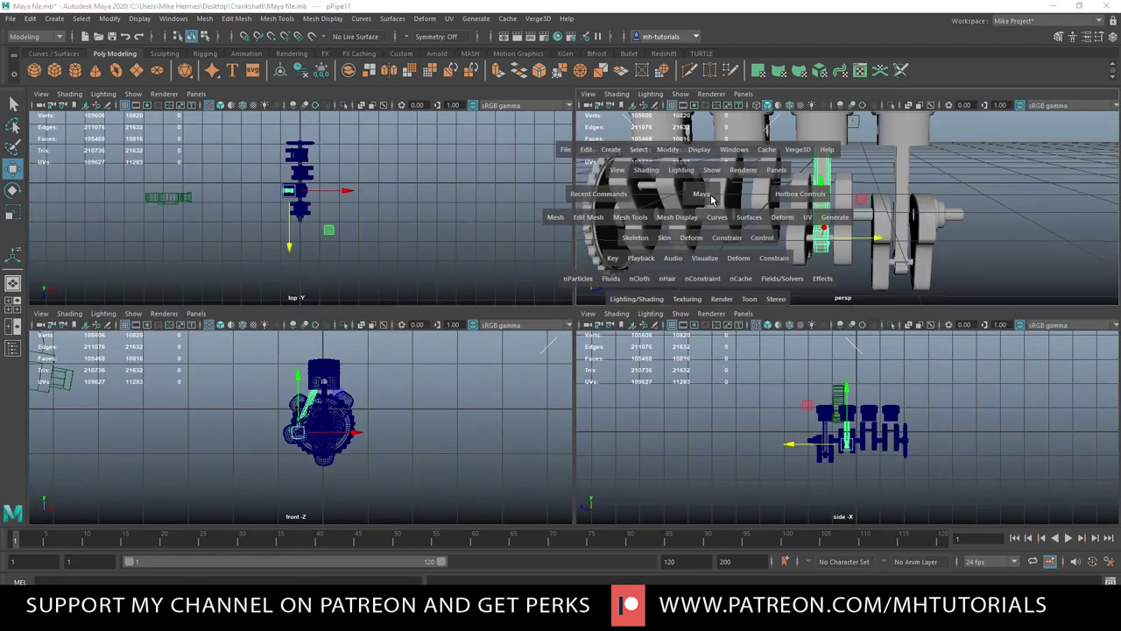
pyautogui.scroll(-3, 638, 304)
pyautogui.keyDown('alt'); pyautogui.moveTo(504, 318); pyautogui.dragTo(551, 384, button='middle'); pyautogui.keyUp('alt')
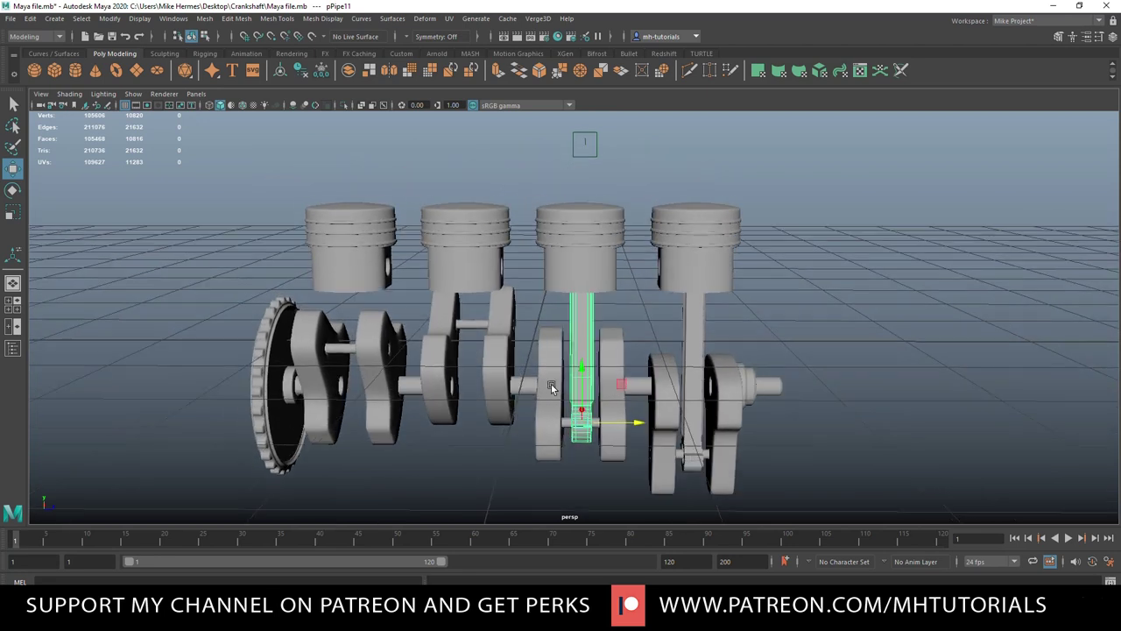
pyautogui.click(579, 269)
pyautogui.keyDown('alt'); pyautogui.moveTo(700, 386); pyautogui.dragTo(481, 363); pyautogui.keyUp('alt')
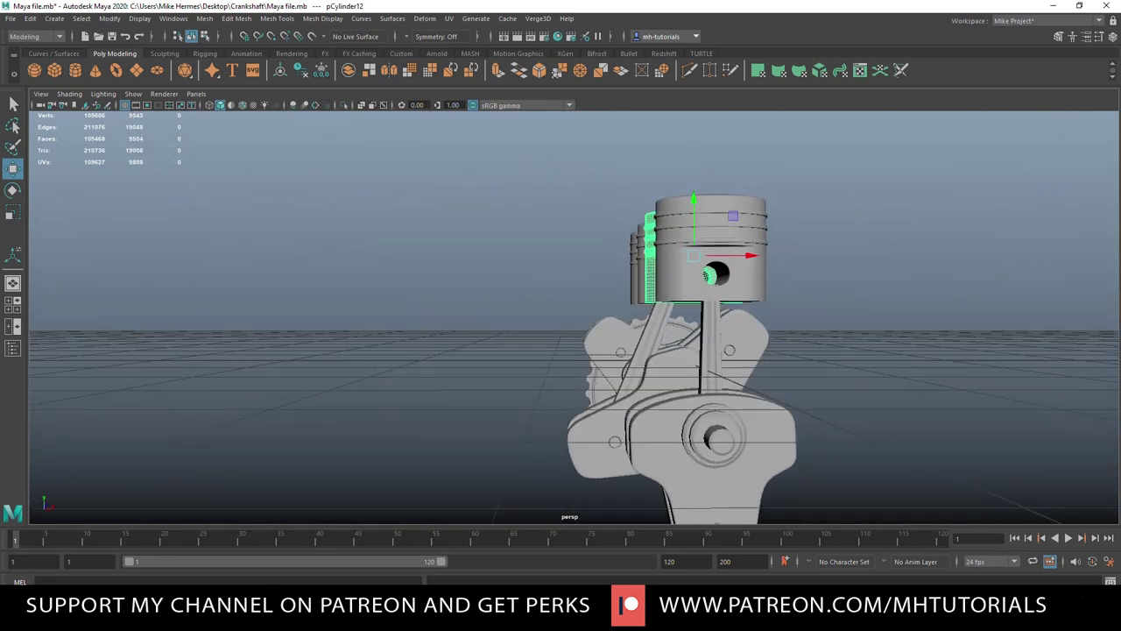
pyautogui.click(12, 303)
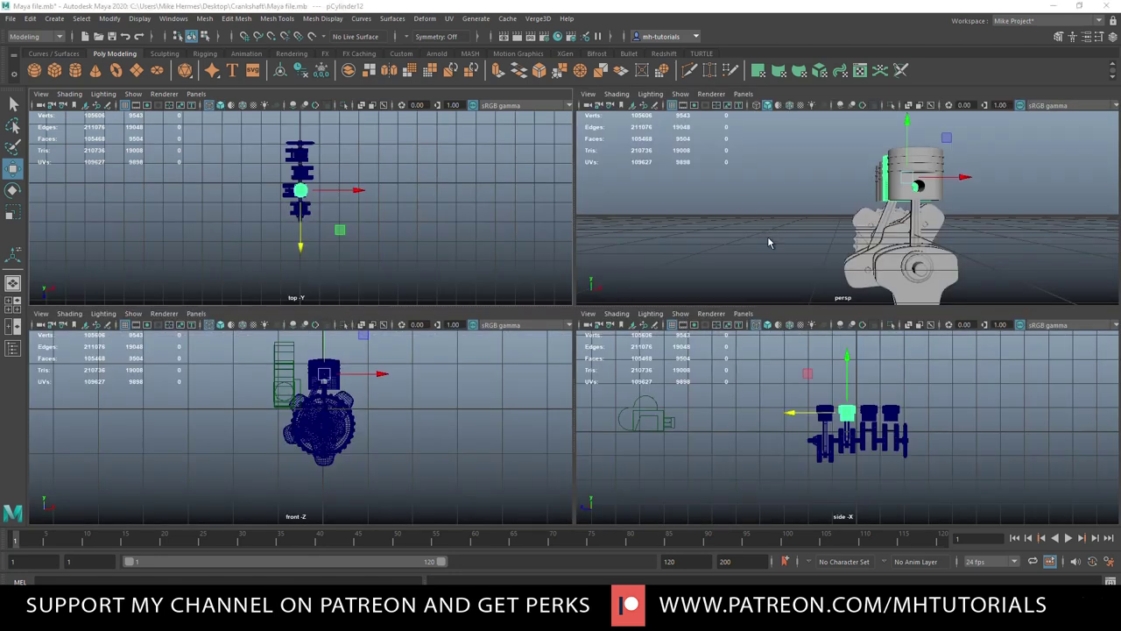
pyautogui.press('space')
pyautogui.keyDown('alt'); pyautogui.moveTo(565, 335); pyautogui.dragTo(679, 250); pyautogui.keyUp('alt')
pyautogui.moveTo(652, 188); pyautogui.dragTo(651, 159)
# - Fine-tune the second piston's height against the upper end of its connecting rod, viewed from below
pyautogui.scroll(3, 666, 273)
pyautogui.keyDown('alt'); pyautogui.moveTo(666, 273); pyautogui.dragTo(642, 421); pyautogui.keyUp('alt')
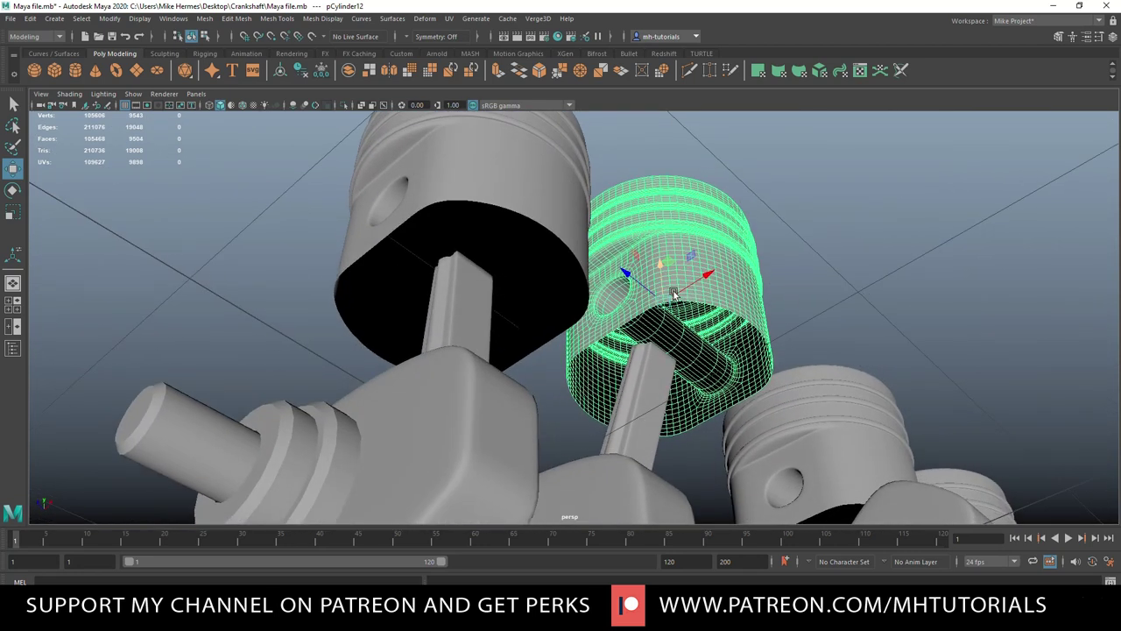
pyautogui.moveTo(660, 273); pyautogui.dragTo(658, 270)
# - Select the tilted connecting rod and fine-tune its rotation in the front view to line up with the piston
pyautogui.click(658, 386)
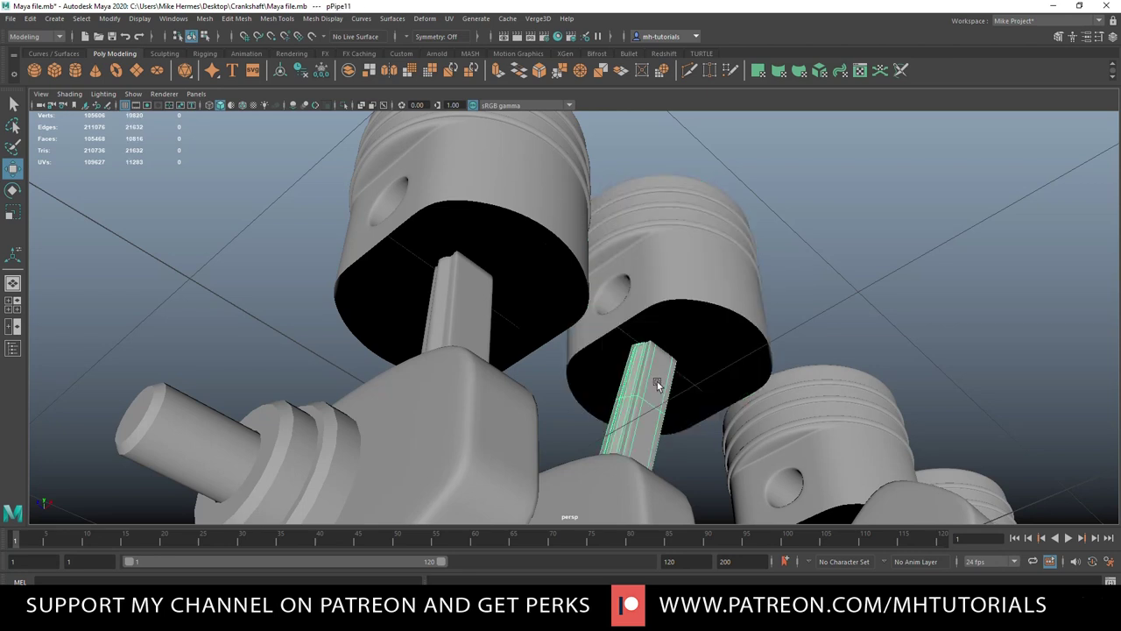
pyautogui.scroll(-4, 627, 386)
pyautogui.keyDown('alt'); pyautogui.moveTo(613, 390); pyautogui.dragTo(418, 428); pyautogui.keyUp('alt')
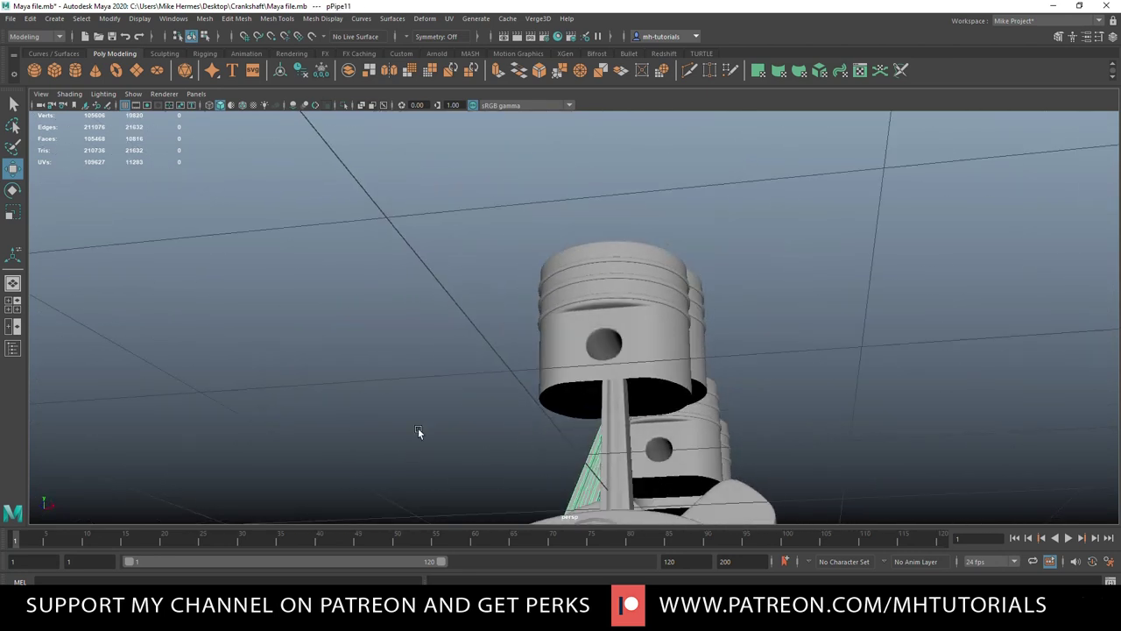
pyautogui.click(13, 325)
pyautogui.press('space')
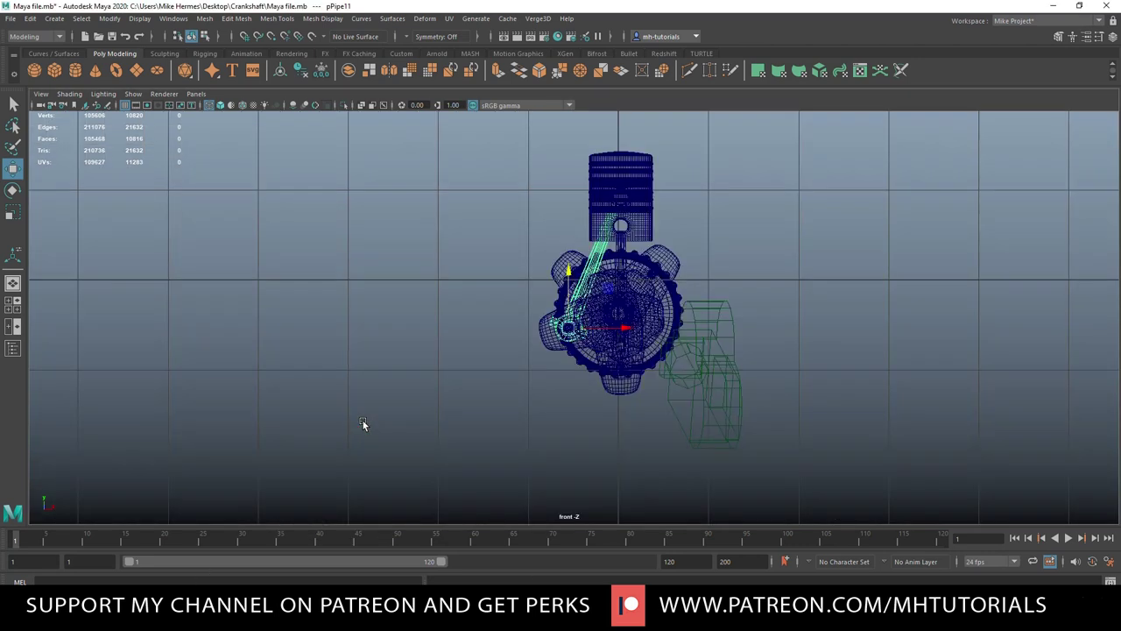
pyautogui.scroll(8, 454, 390)
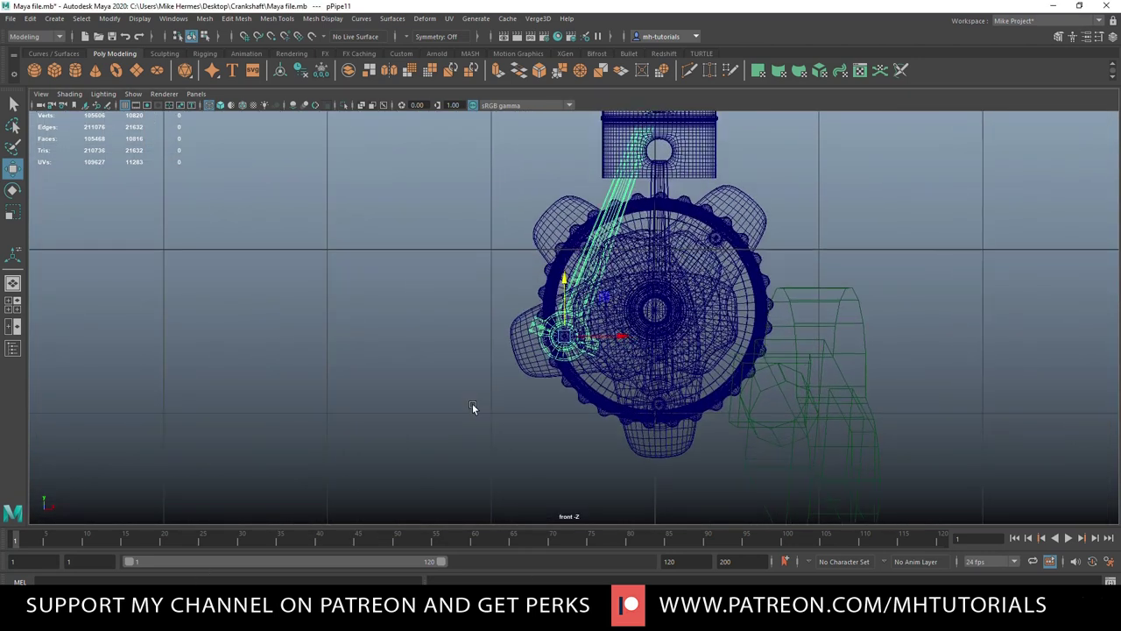
pyautogui.press('e')
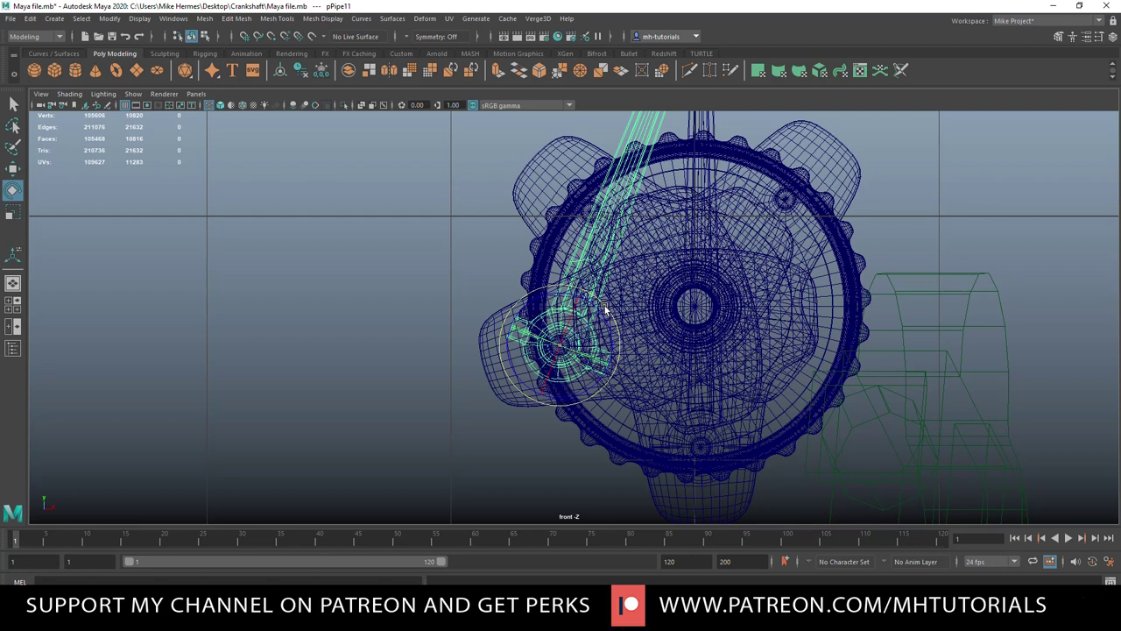
pyautogui.moveTo(605, 309); pyautogui.dragTo(606, 310)
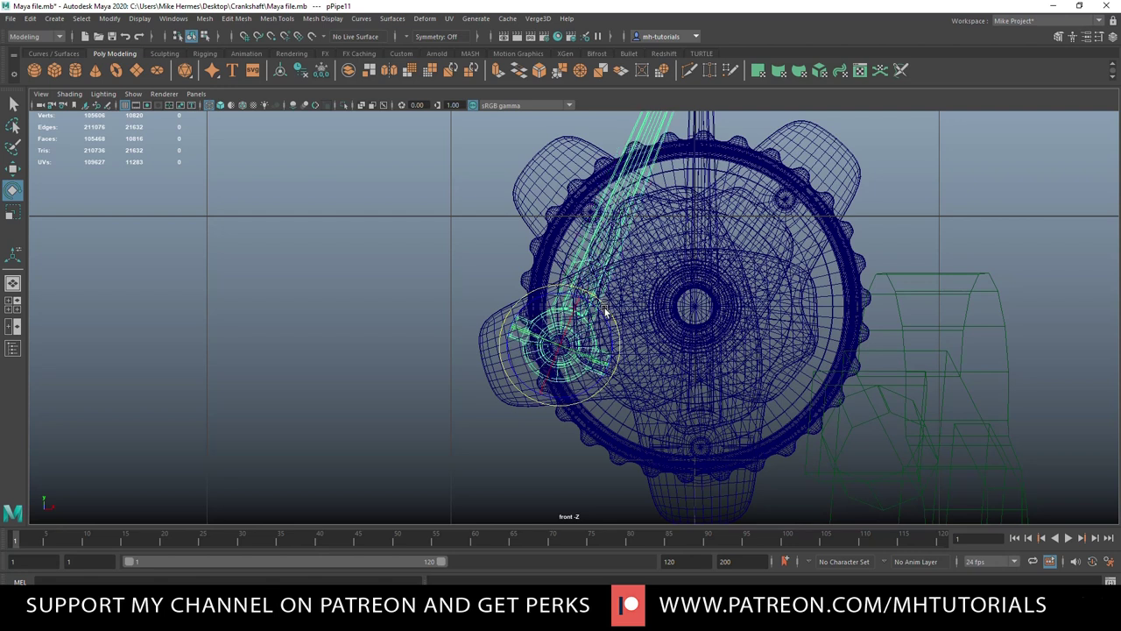
pyautogui.scroll(-14, 631, 281)
pyautogui.keyDown('alt'); pyautogui.moveTo(695, 280); pyautogui.dragTo(678, 315, button='middle'); pyautogui.keyUp('alt')
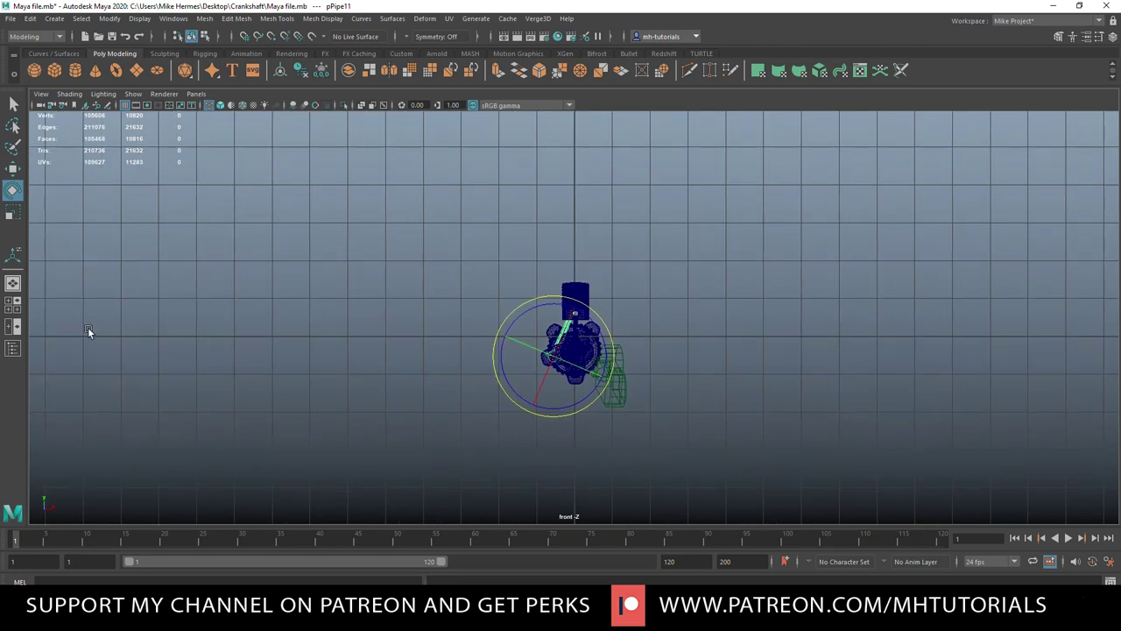
# - Inspect the tilted connecting rod against the second piston from below and fine-tune the rod's rotation, then deselect it
pyautogui.click(12, 304)
pyautogui.press('space')
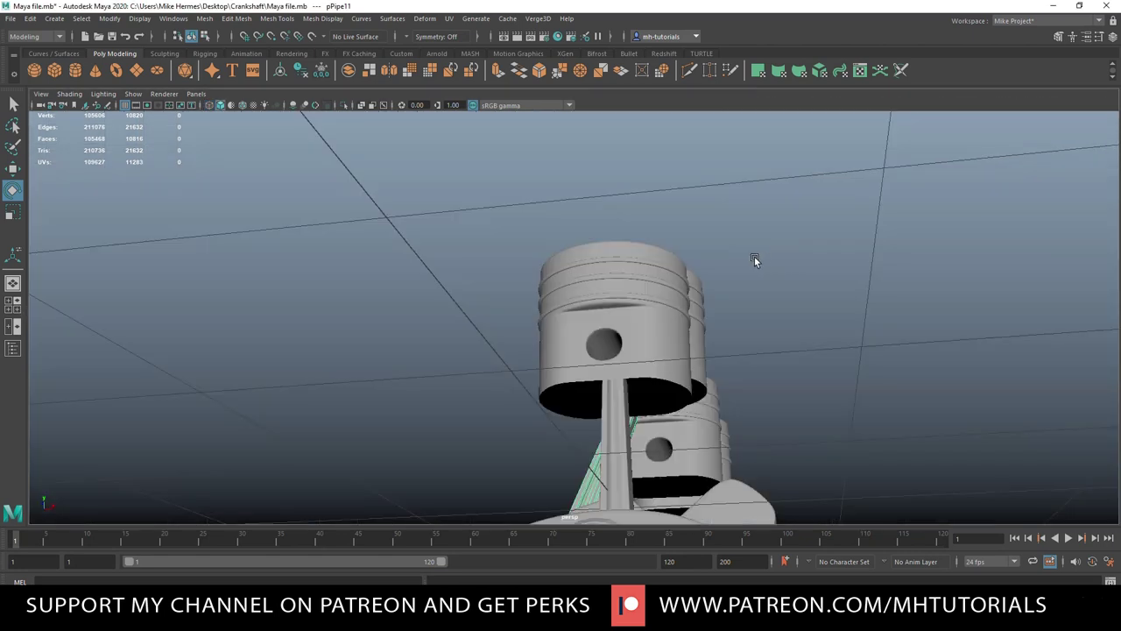
pyautogui.keyDown('alt'); pyautogui.moveTo(727, 469); pyautogui.dragTo(717, 260, button='middle'); pyautogui.keyUp('alt')
pyautogui.moveTo(575, 265)
pyautogui.keyDown('alt'); pyautogui.mouseDown()
pyautogui.moveTo(690, 238)
pyautogui.moveTo(667, 260)
pyautogui.moveTo(591, 253)
pyautogui.moveTo(581, 258)
pyautogui.moveTo(589, 265)
pyautogui.mouseUp(); pyautogui.keyUp('alt')
pyautogui.scroll(2, 631, 198)
pyautogui.click(630, 199)
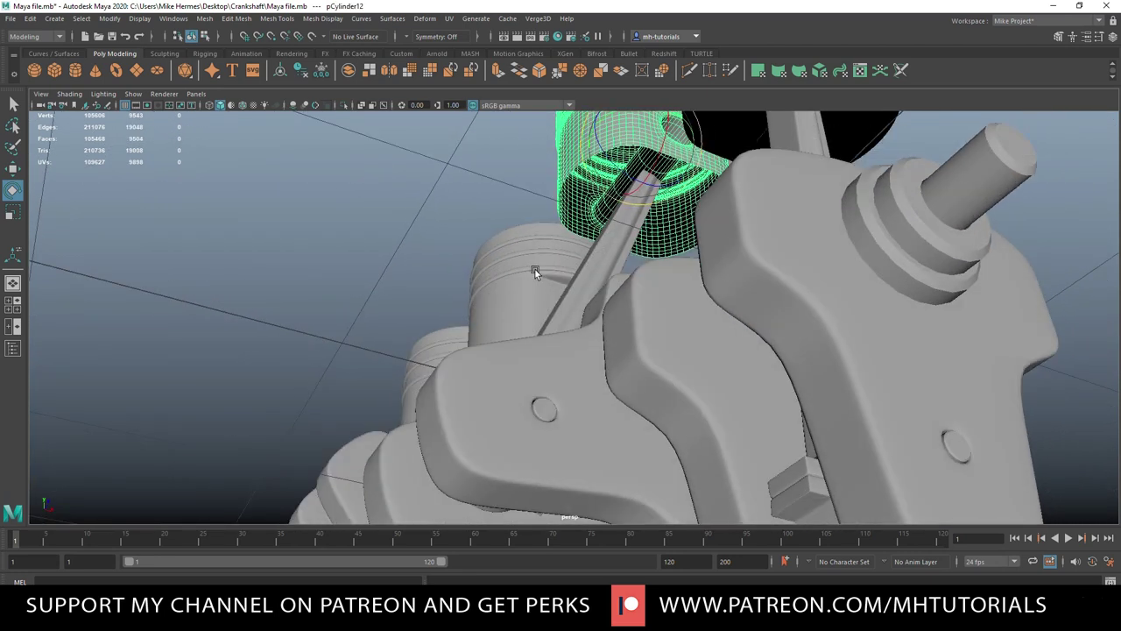
pyautogui.click(574, 284)
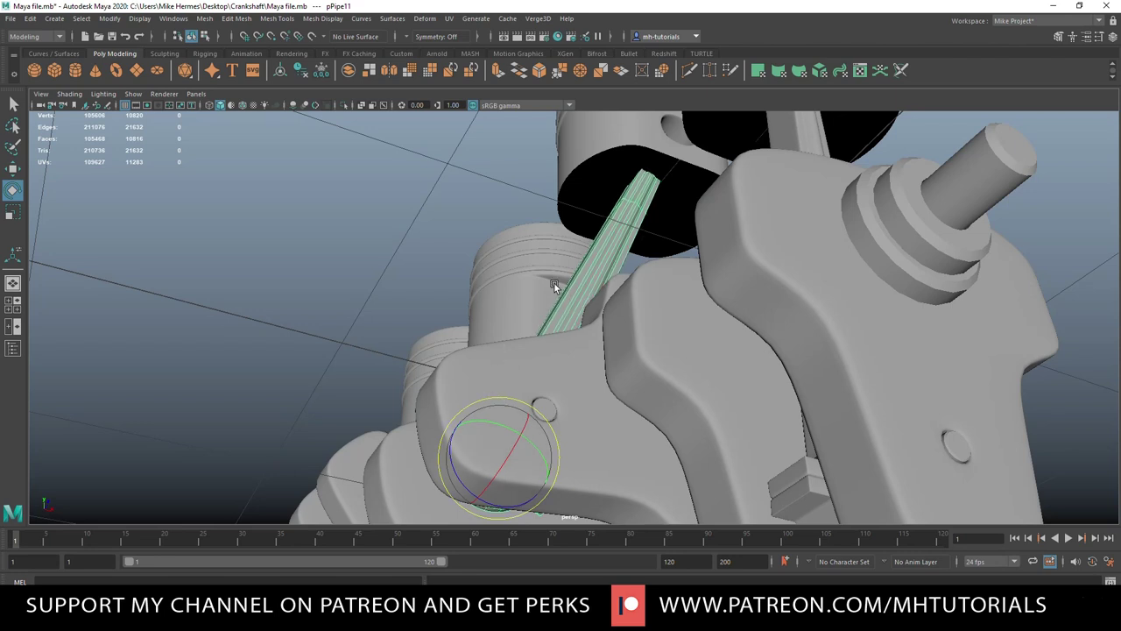
pyautogui.click(593, 149)
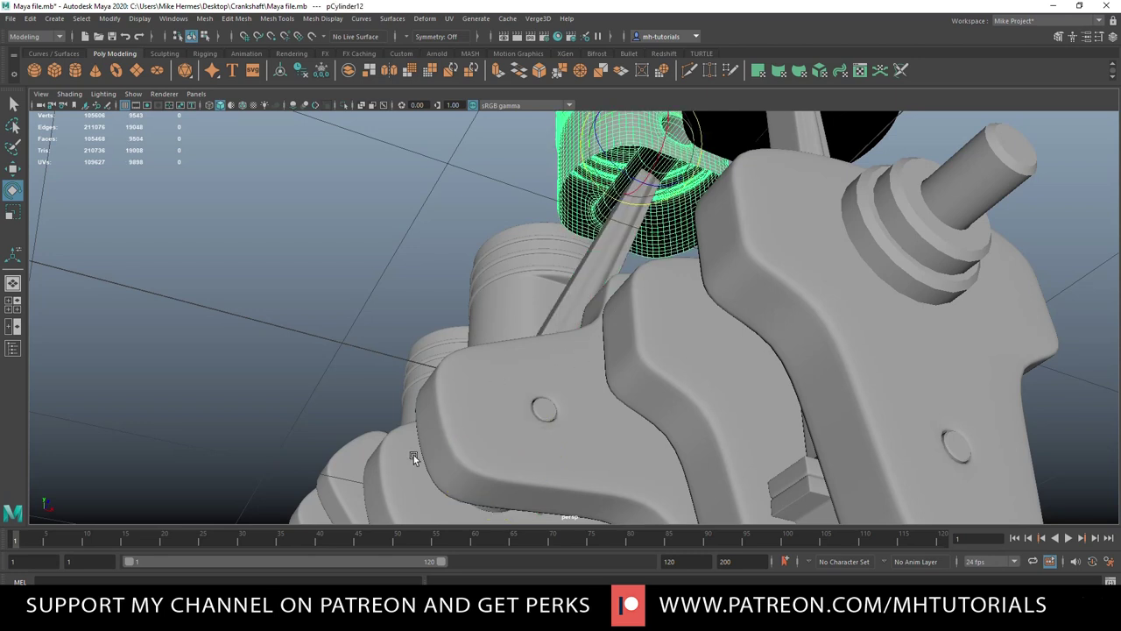
pyautogui.click(577, 335)
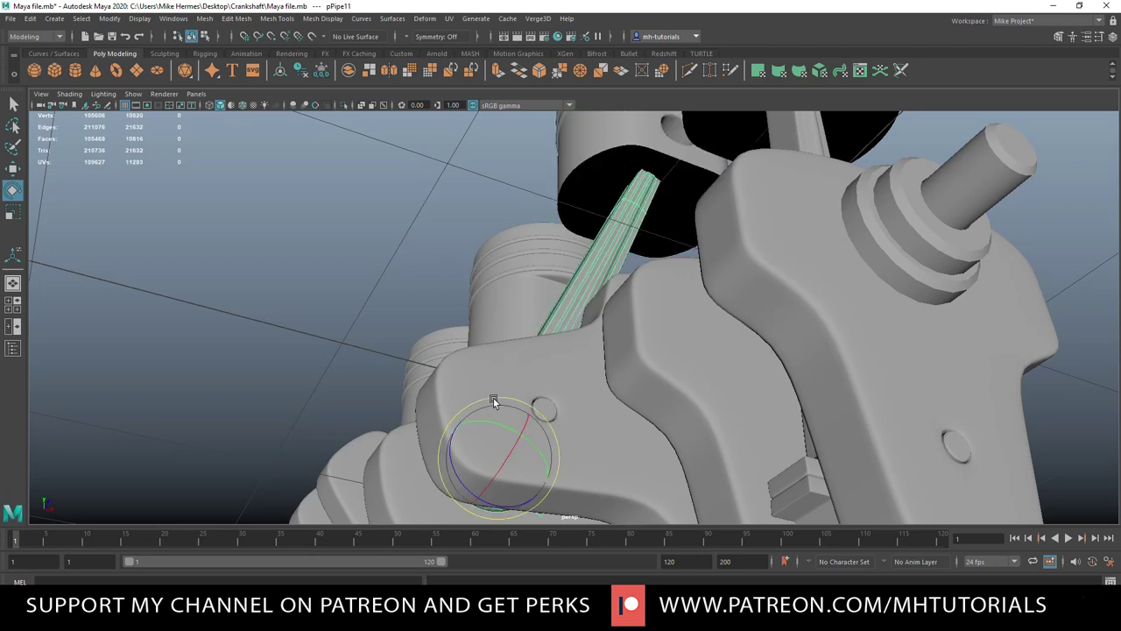
pyautogui.moveTo(494, 399); pyautogui.dragTo(493, 397)
pyautogui.click(363, 279)
# - Duplicate the tilted connecting rod and move the copy along the shaft to the third pair of webs
pyautogui.scroll(-3, 363, 279)
pyautogui.keyDown('alt'); pyautogui.moveTo(373, 279); pyautogui.dragTo(505, 311); pyautogui.keyUp('alt')
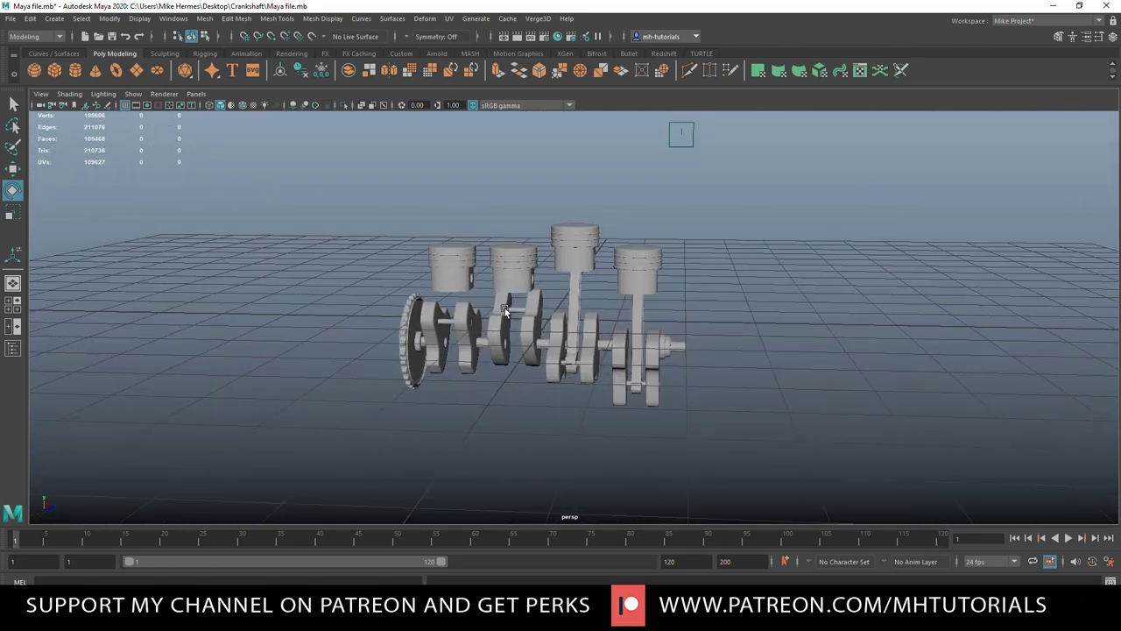
pyautogui.click(573, 347)
pyautogui.press('f')
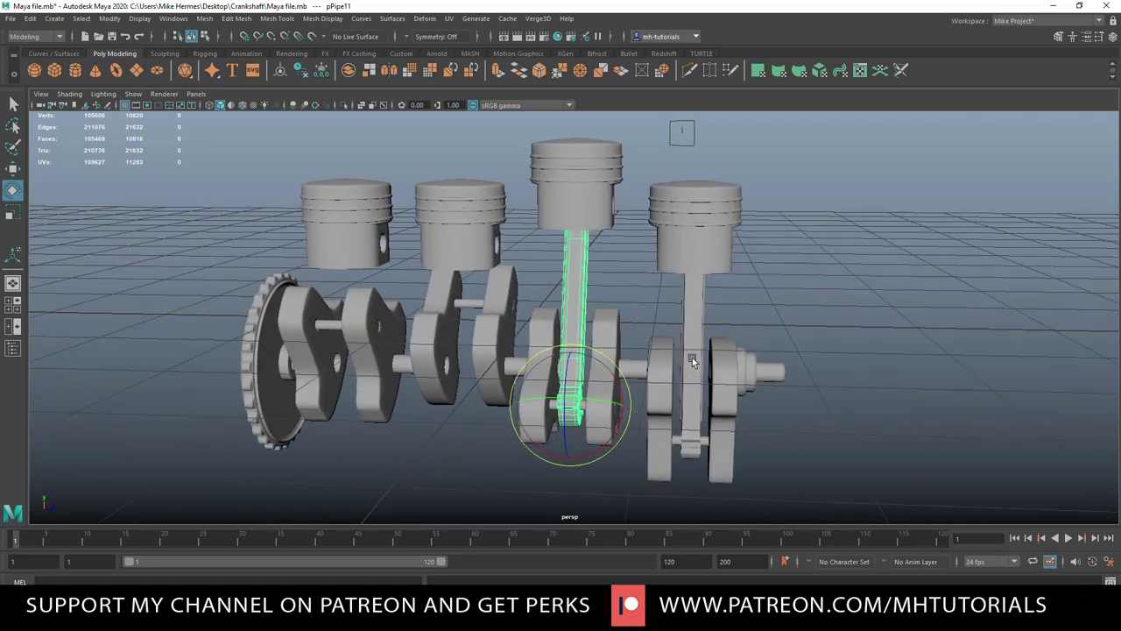
pyautogui.keyDown('alt'); pyautogui.moveTo(731, 360); pyautogui.dragTo(707, 357); pyautogui.keyUp('alt')
pyautogui.keyDown('alt'); pyautogui.moveTo(707, 357); pyautogui.dragTo(747, 169, button='middle'); pyautogui.keyUp('alt')
pyautogui.scroll(5, 676, 279)
pyautogui.keyDown('alt'); pyautogui.moveTo(675, 279); pyautogui.dragTo(621, 325); pyautogui.keyUp('alt')
pyautogui.keyDown('alt'); pyautogui.moveTo(622, 325); pyautogui.dragTo(515, 336, button='right'); pyautogui.keyUp('alt')
pyautogui.keyDown('alt'); pyautogui.moveTo(515, 336); pyautogui.dragTo(564, 308); pyautogui.keyUp('alt')
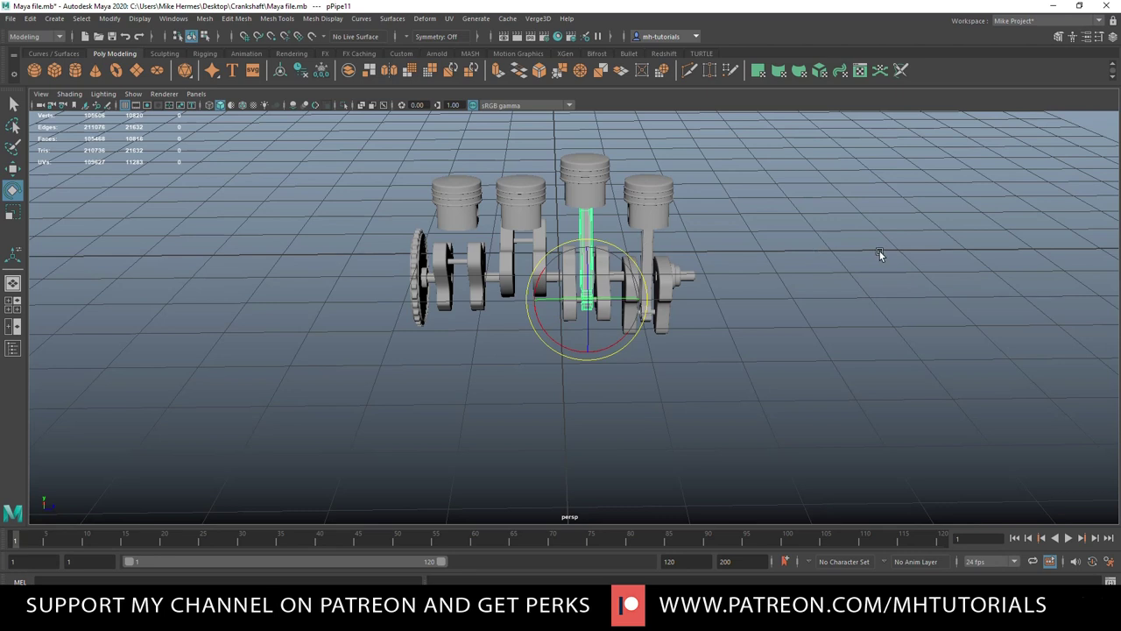
pyautogui.hotkey('ctrl', 'd')
pyautogui.press('w')
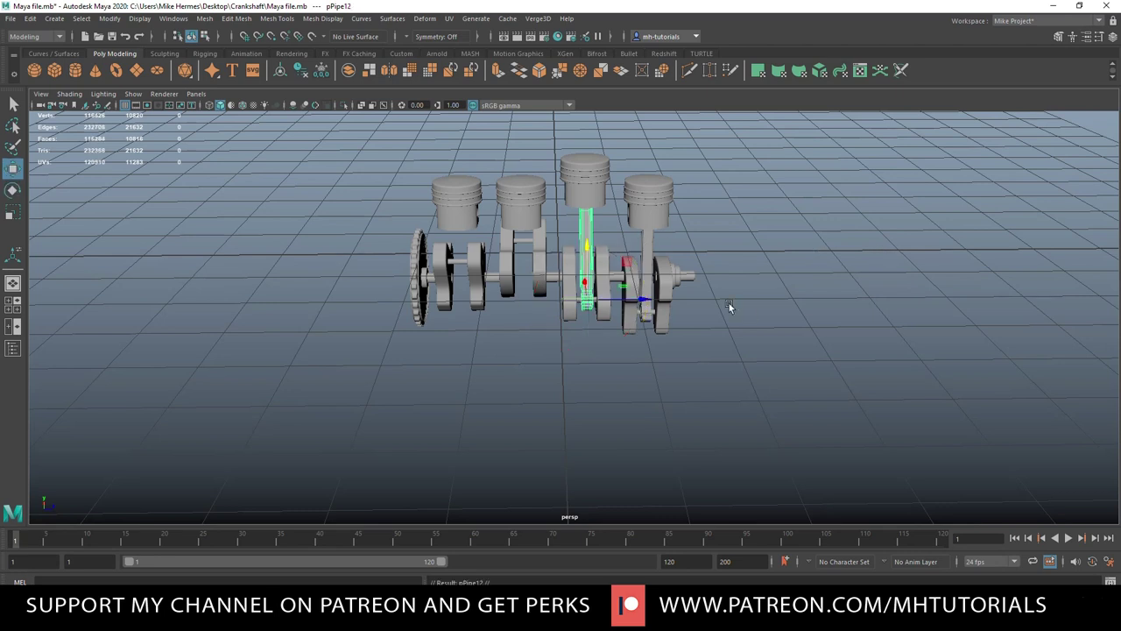
pyautogui.moveTo(647, 301); pyautogui.dragTo(585, 301)
# - Centre the copied connecting rod between the third pair of webs in the side view
pyautogui.click(15, 308)
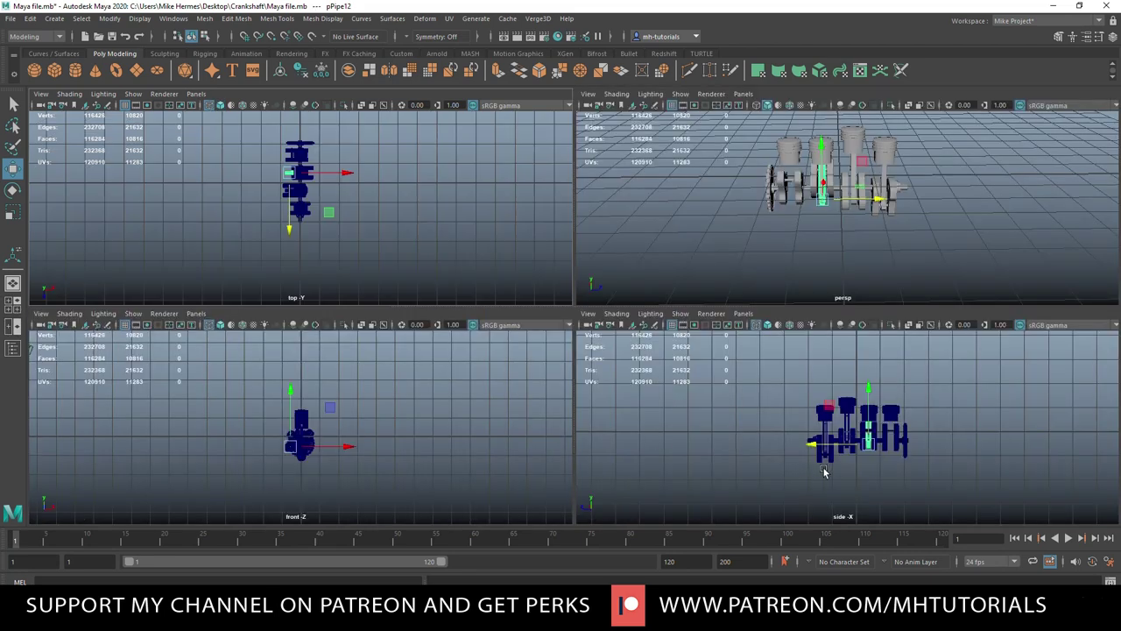
pyautogui.press('space')
pyautogui.press('f')
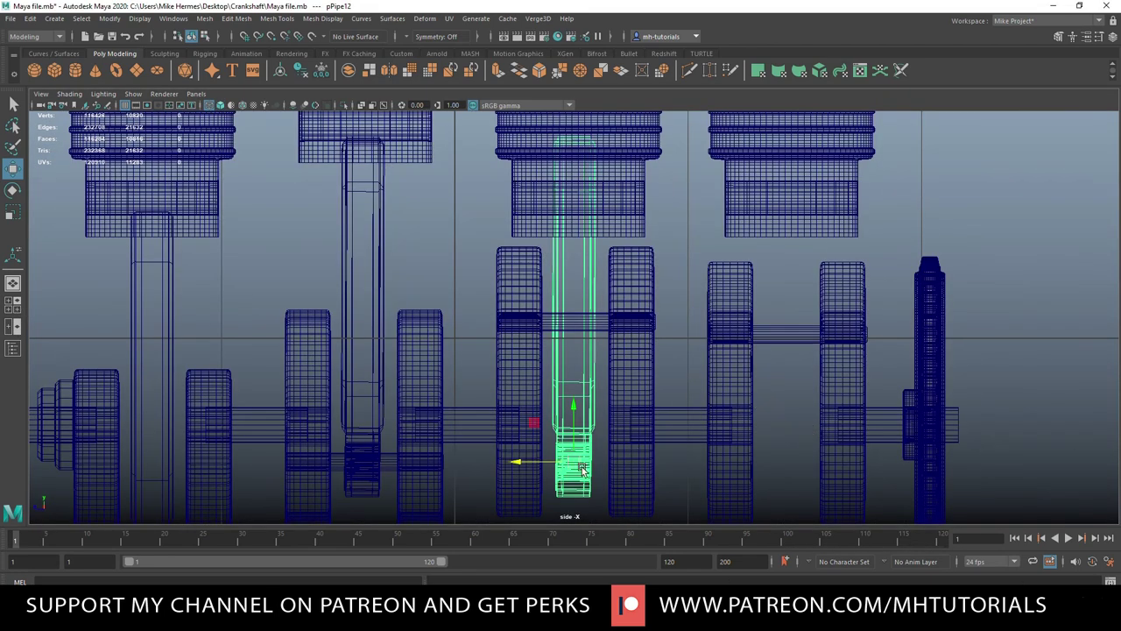
pyautogui.moveTo(524, 466); pyautogui.dragTo(526, 468)
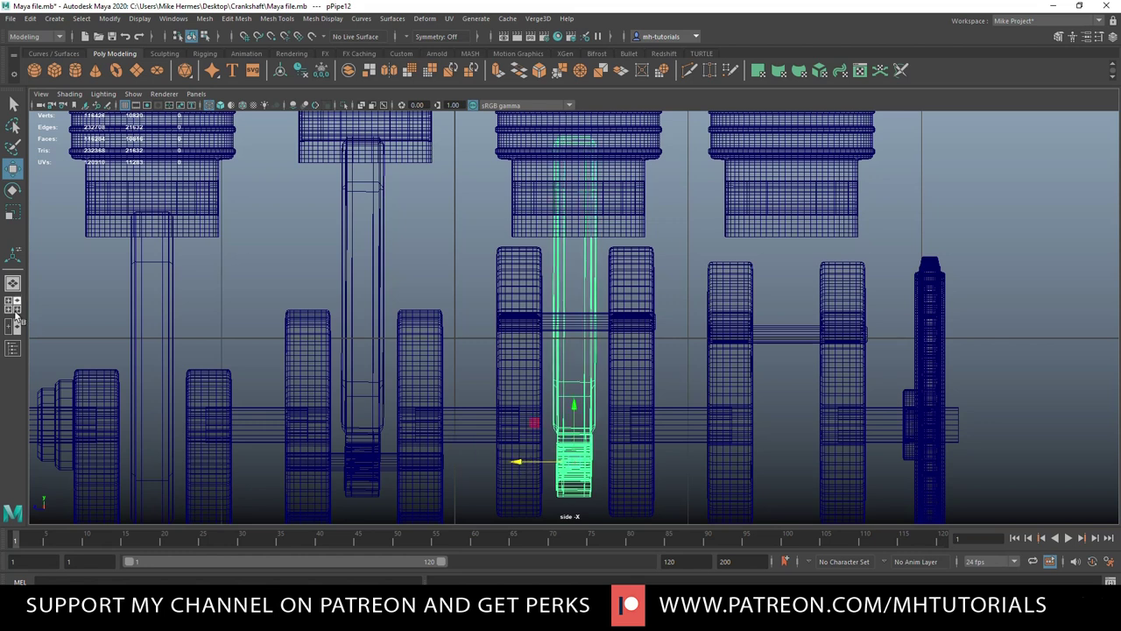
# - Raise the copied connecting rod and shift it sideways across the shaft towards the third crankpin
pyautogui.click(14, 310)
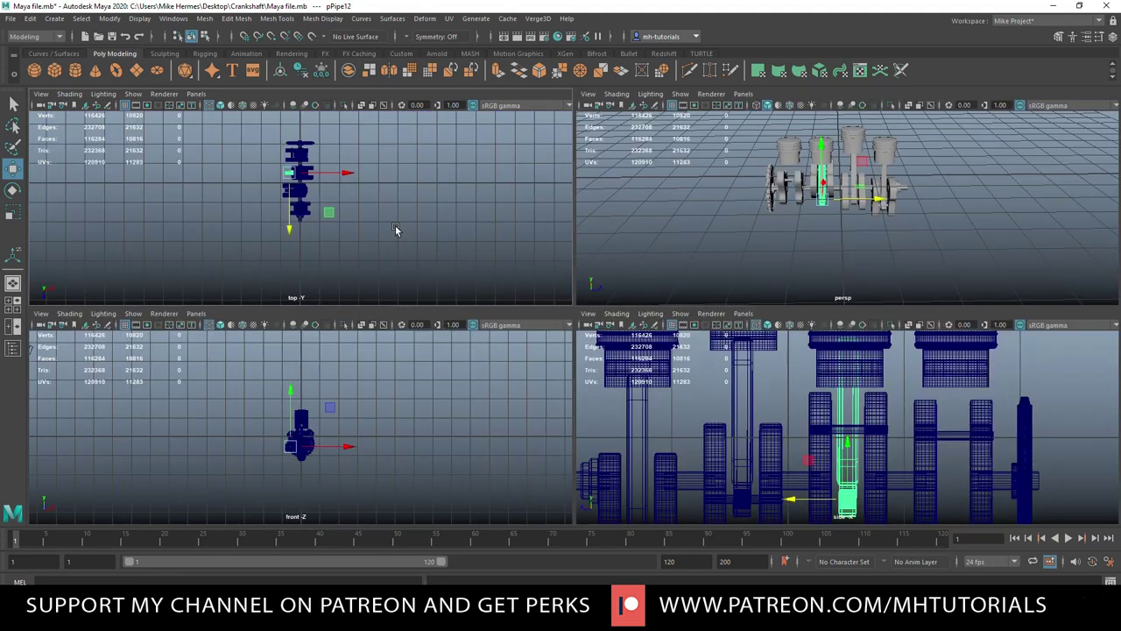
pyautogui.press('space')
pyautogui.scroll(6, 661, 347)
pyautogui.keyDown('alt'); pyautogui.moveTo(683, 362); pyautogui.dragTo(825, 387); pyautogui.keyUp('alt')
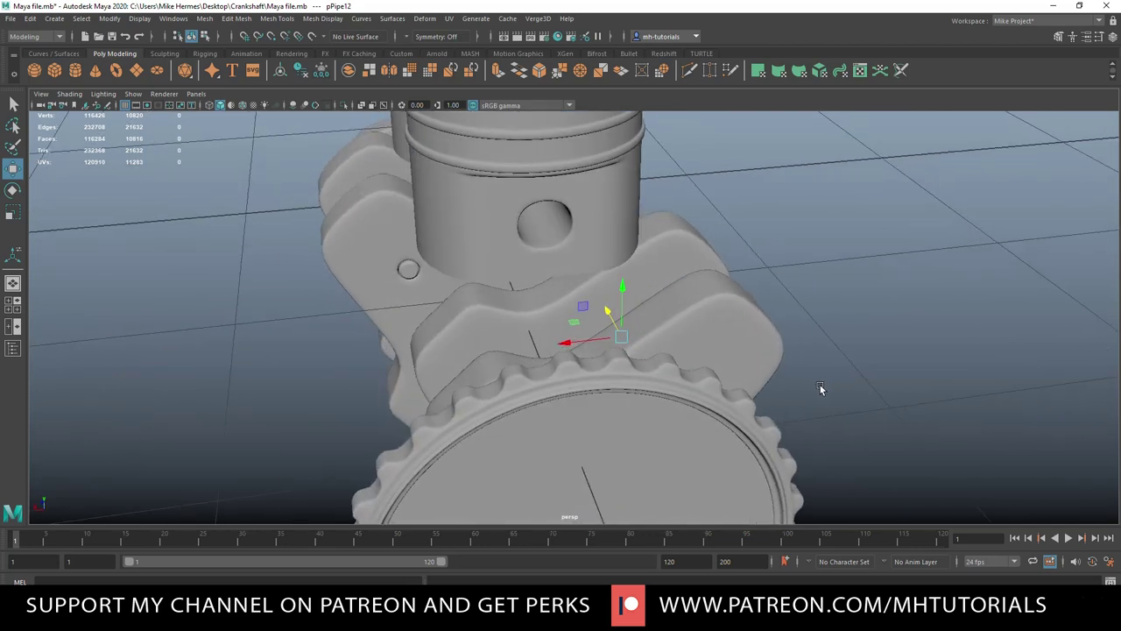
pyautogui.scroll(-6, 824, 387)
pyautogui.keyDown('alt'); pyautogui.moveTo(693, 417); pyautogui.dragTo(791, 405); pyautogui.keyUp('alt')
pyautogui.moveTo(652, 240); pyautogui.dragTo(655, 173)
pyautogui.keyDown('alt'); pyautogui.moveTo(659, 249); pyautogui.dragTo(488, 261); pyautogui.keyUp('alt')
pyautogui.press('f')
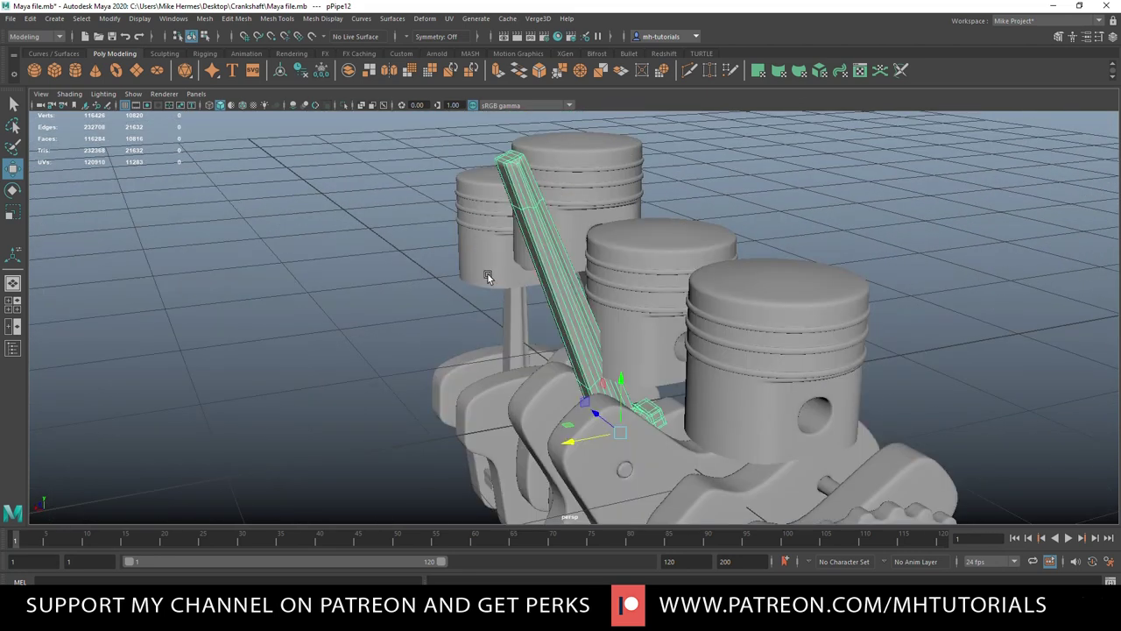
pyautogui.keyDown('alt'); pyautogui.moveTo(485, 307); pyautogui.dragTo(572, 308); pyautogui.keyUp('alt')
pyautogui.moveTo(573, 443); pyautogui.dragTo(521, 472)
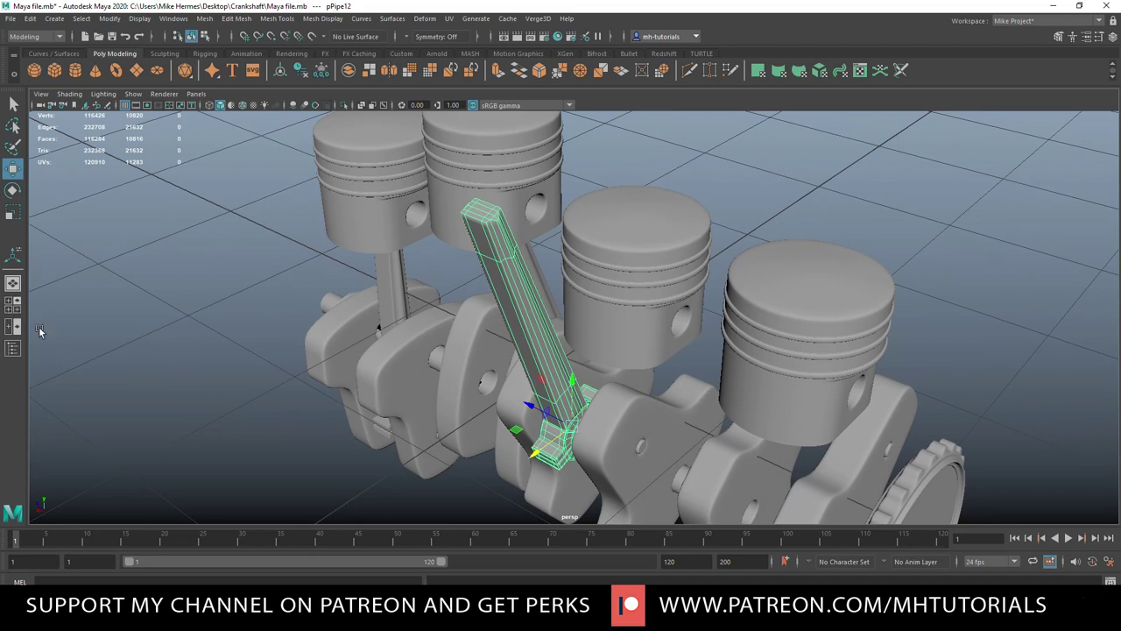
# - Snap the copied rod's big end onto the centre of the third crankpin in the front view
pyautogui.click(14, 309)
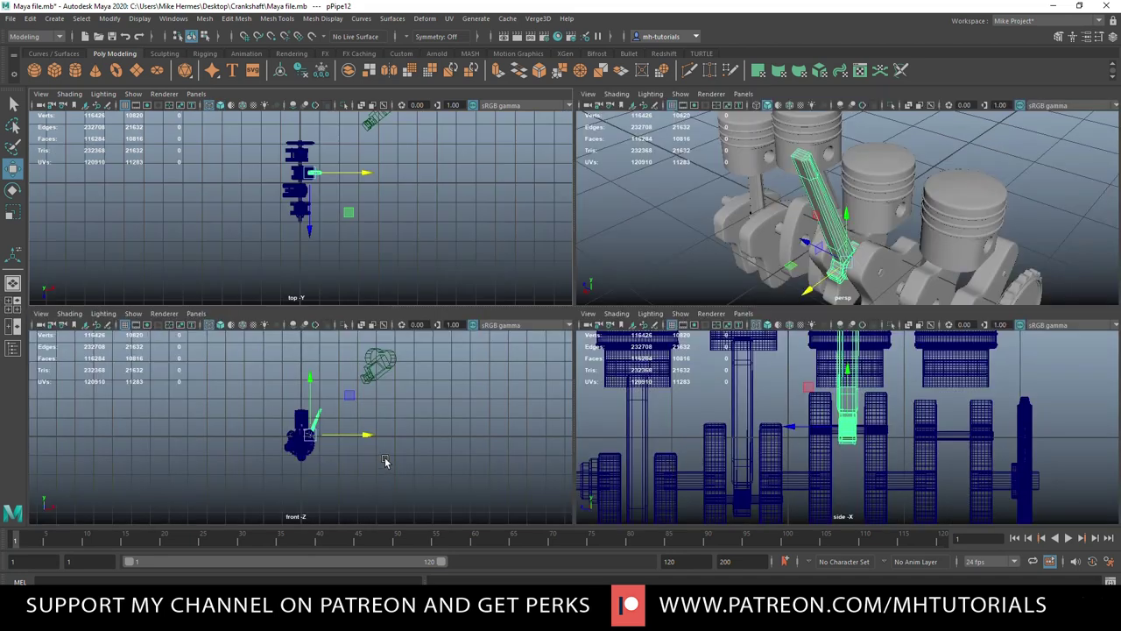
pyautogui.press('space')
pyautogui.press('f')
pyautogui.scroll(1, 546, 407)
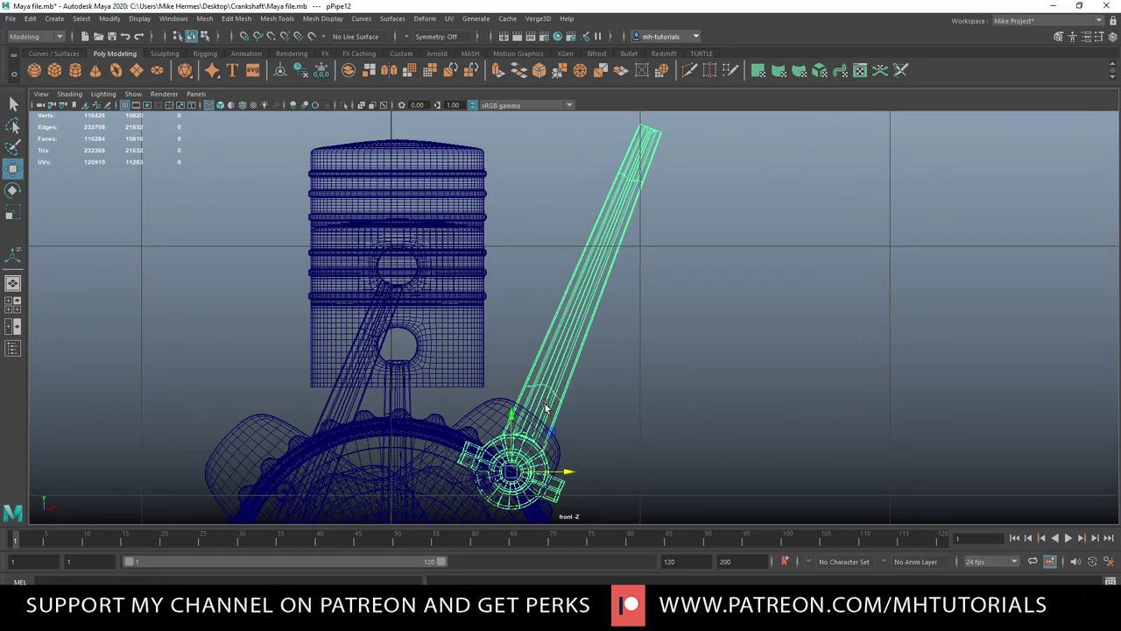
pyautogui.scroll(6, 581, 366)
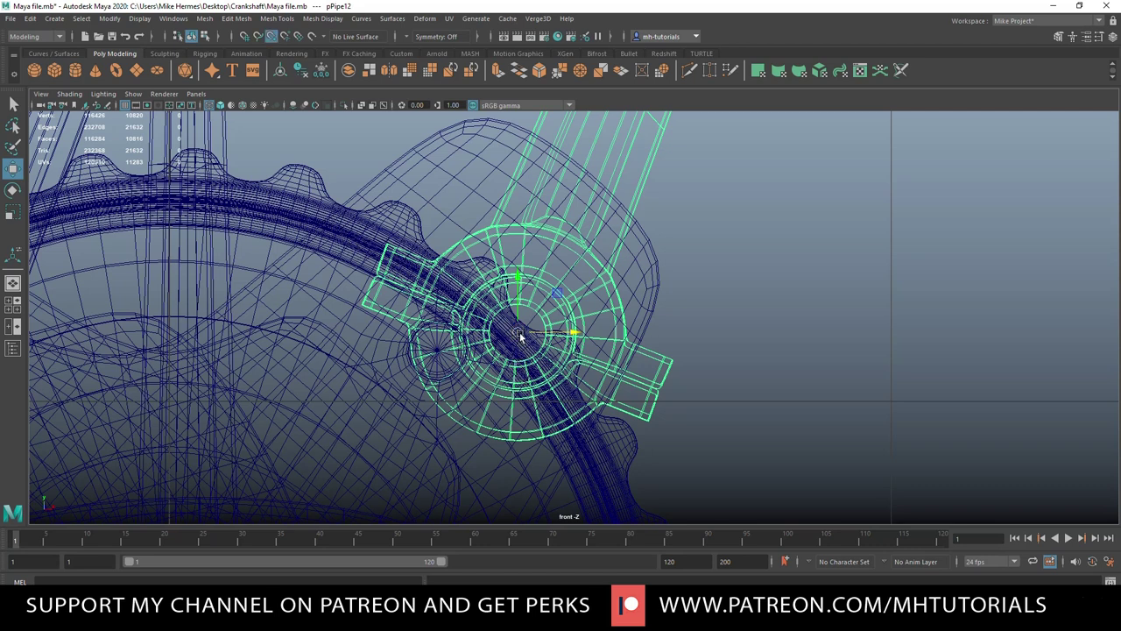
pyautogui.moveTo(519, 338); pyautogui.dragTo(439, 355)
# - Rotate the third connecting rod in the front view so its upper end lines up with the piston's centreline
pyautogui.scroll(-10, 448, 367)
pyautogui.scroll(5, 489, 381)
pyautogui.press('e')
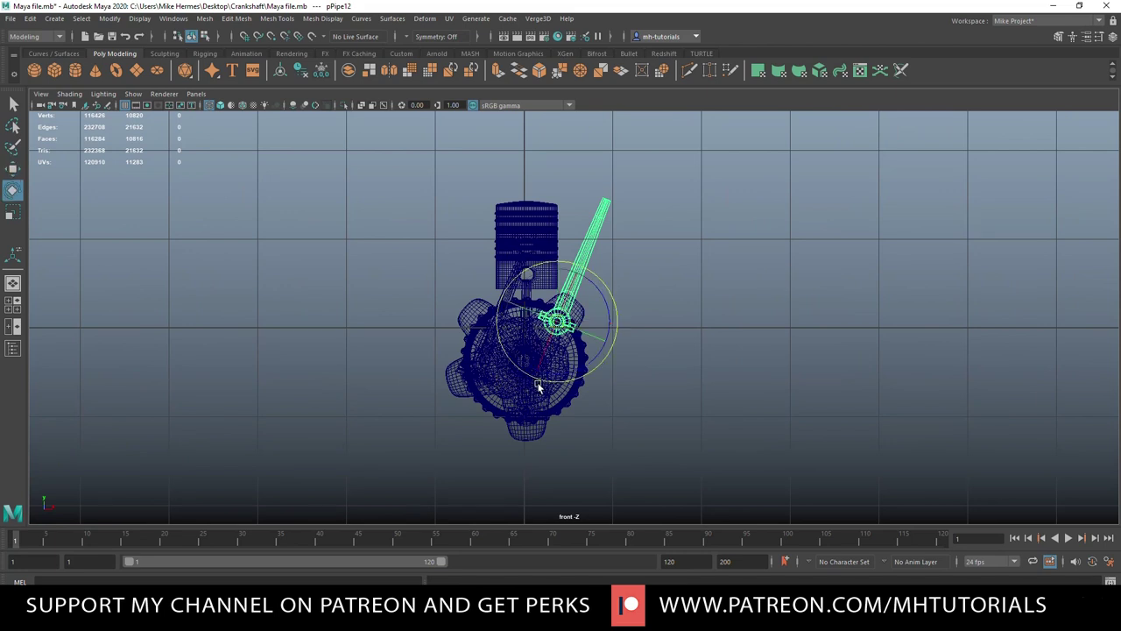
pyautogui.moveTo(608, 300); pyautogui.dragTo(584, 276)
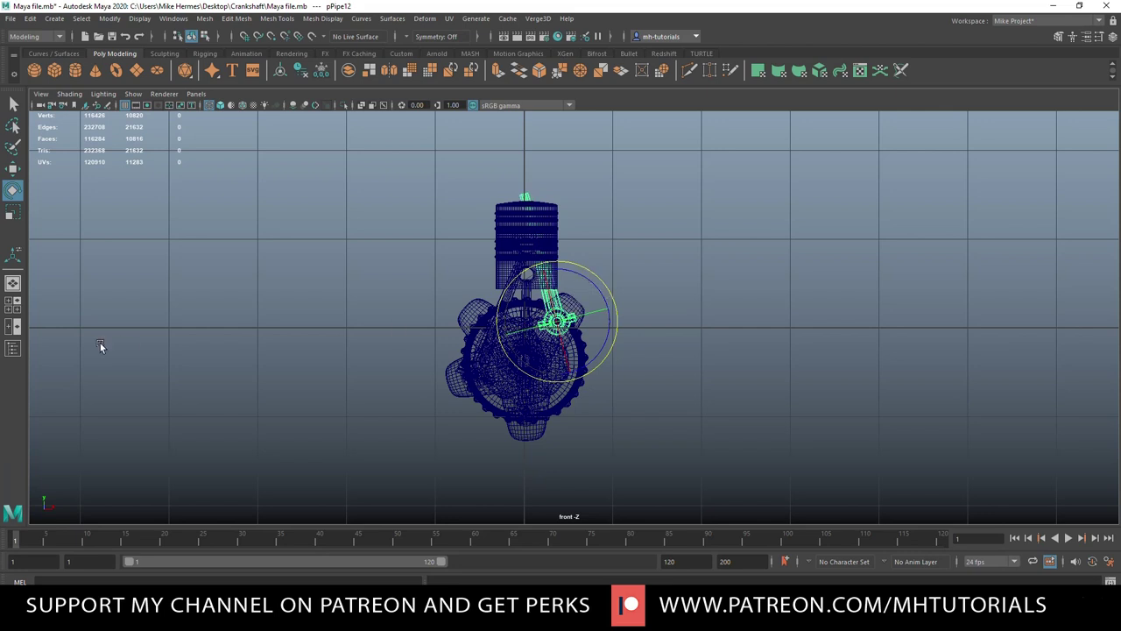
# - Move the third connecting rod along the shaft back between the third pair of webs and centre it in the side view
pyautogui.press('space')
pyautogui.press('space')
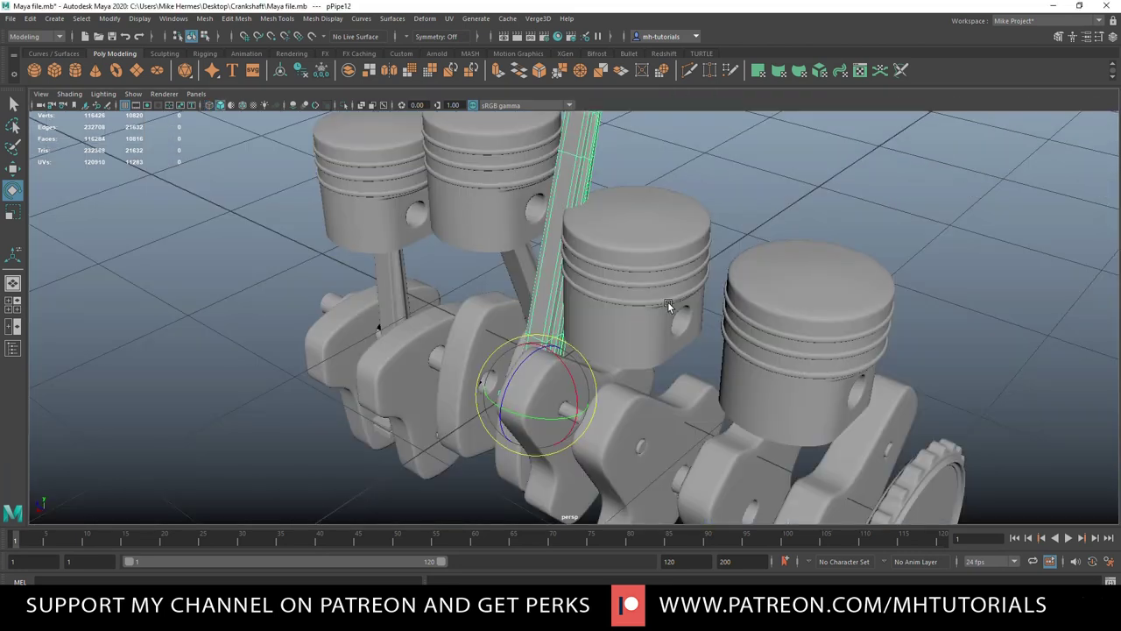
pyautogui.scroll(-5, 597, 333)
pyautogui.keyDown('alt'); pyautogui.moveTo(602, 348); pyautogui.dragTo(670, 342); pyautogui.keyUp('alt')
pyautogui.press('w')
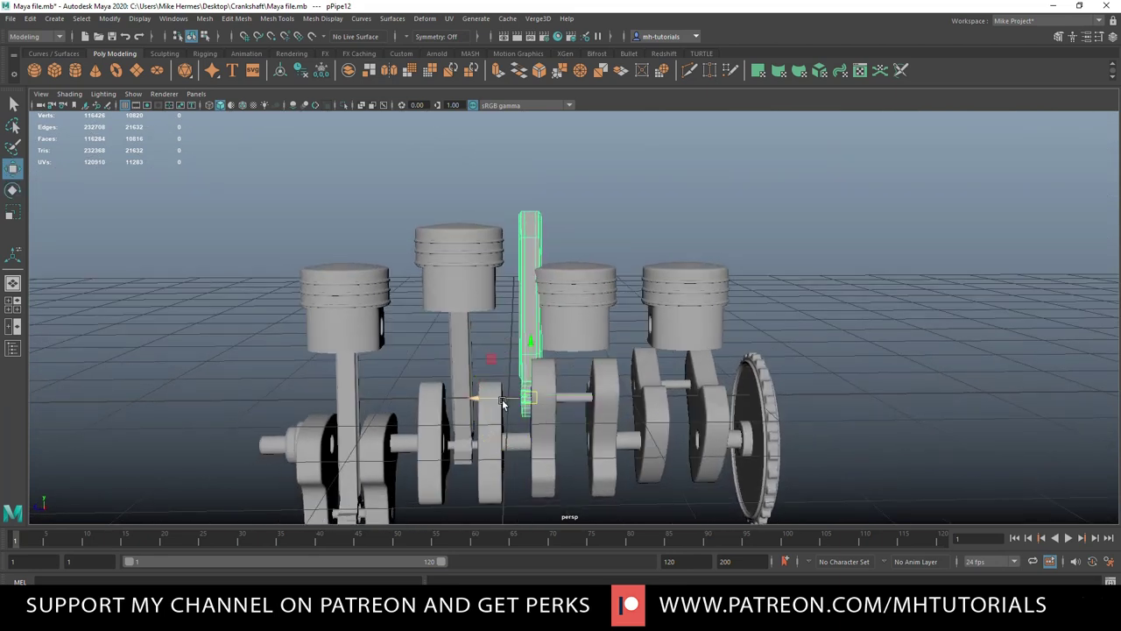
pyautogui.moveTo(471, 401); pyautogui.dragTo(514, 410)
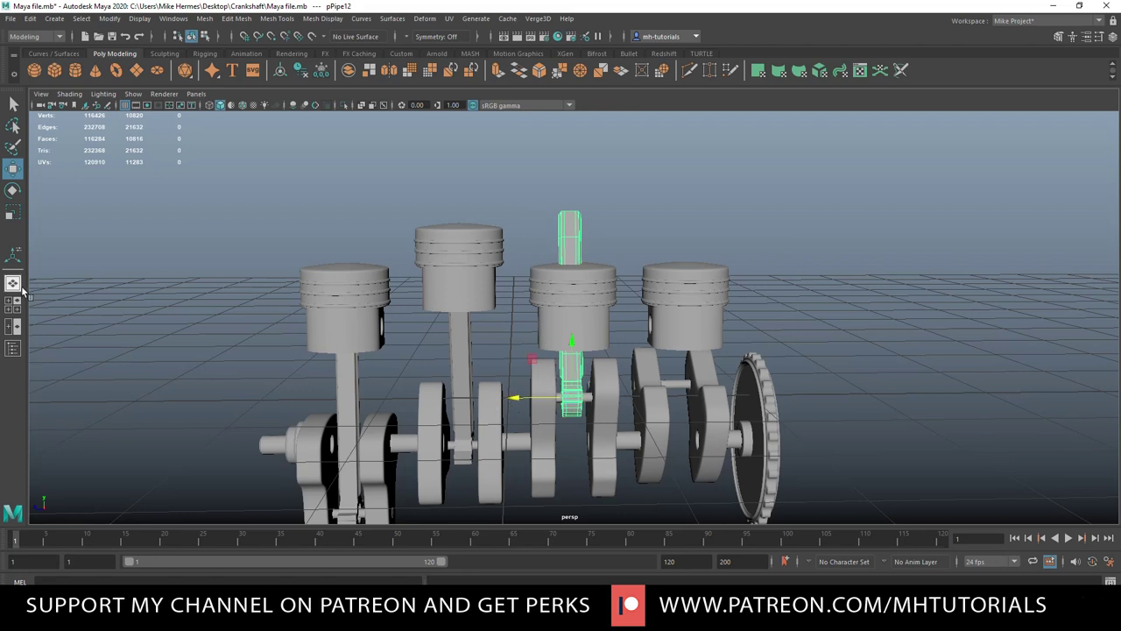
pyautogui.click(14, 304)
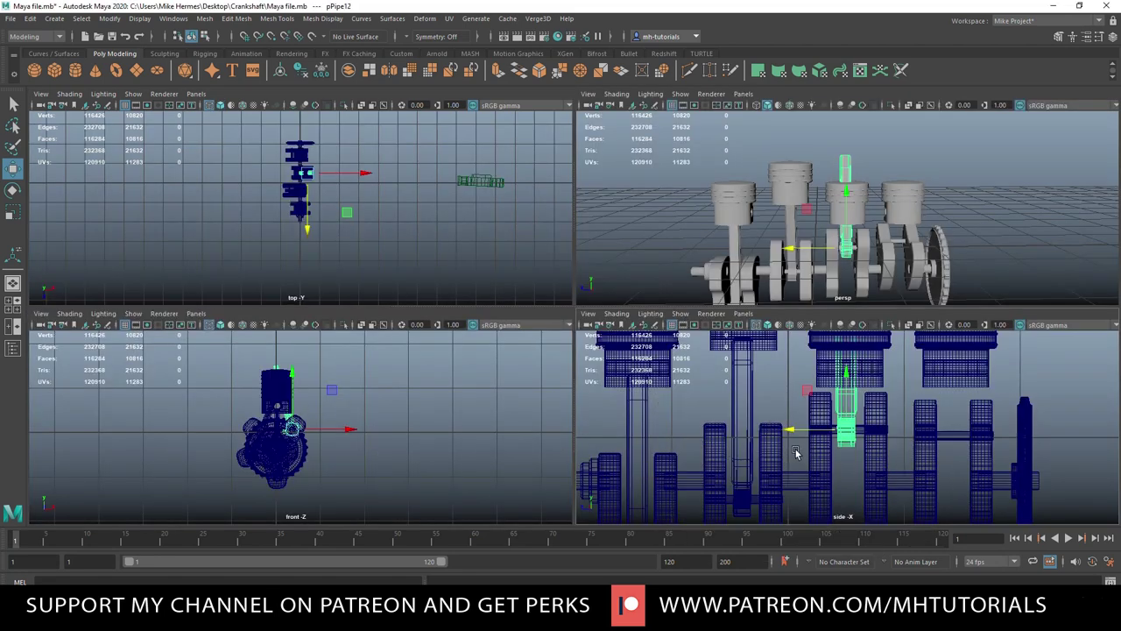
pyautogui.press('space')
pyautogui.moveTo(517, 326); pyautogui.dragTo(519, 326)
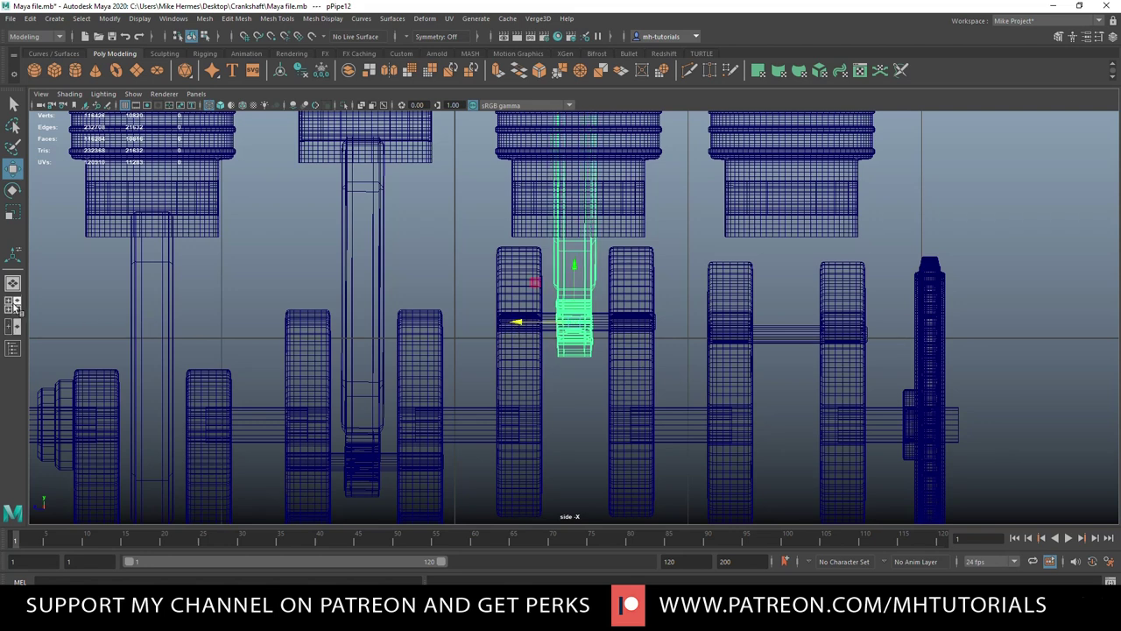
# - Select the piston over the third pair of webs and raise it to the upper end of its connecting rod, adjusting in the side view
pyautogui.click(21, 325)
pyautogui.press('space')
pyautogui.click(603, 278)
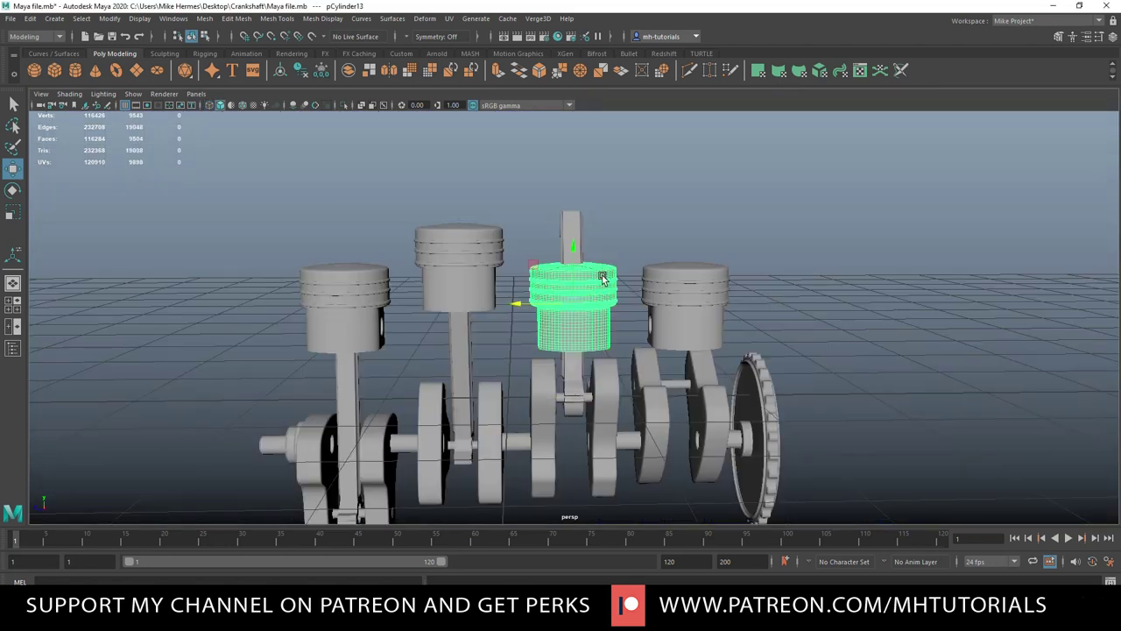
pyautogui.moveTo(569, 248); pyautogui.dragTo(575, 163)
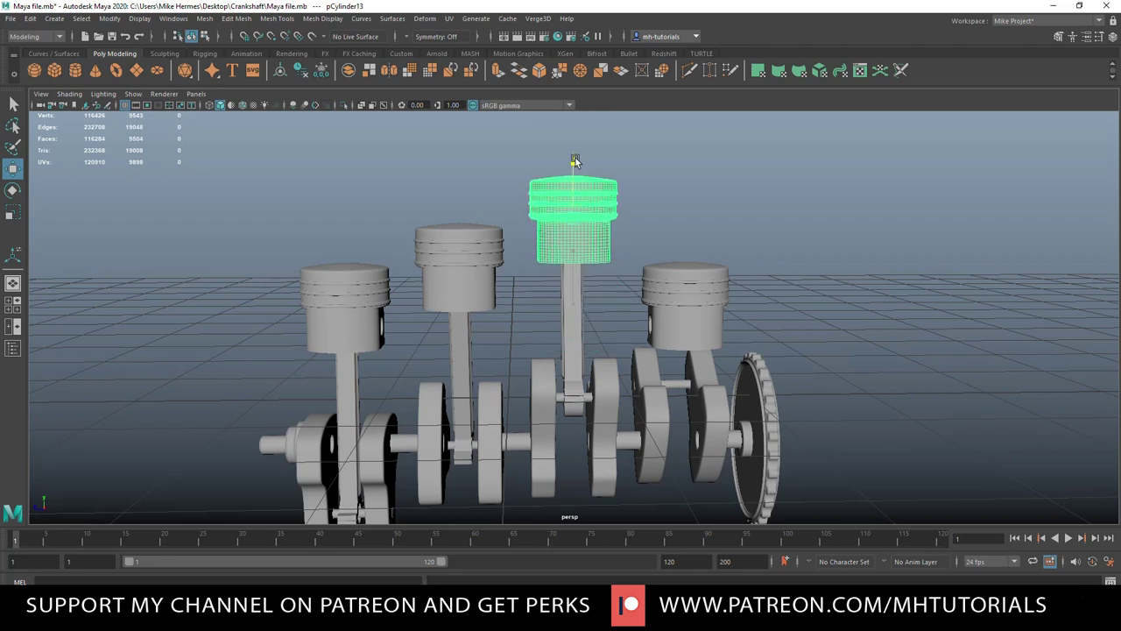
pyautogui.click(16, 304)
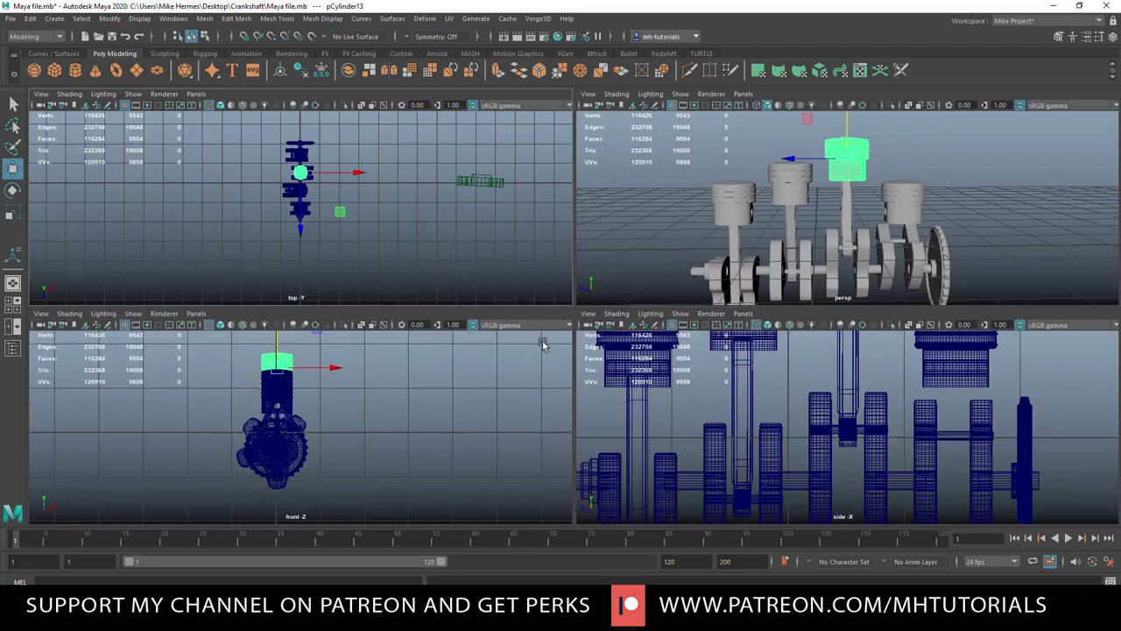
pyautogui.press('space')
pyautogui.press('f')
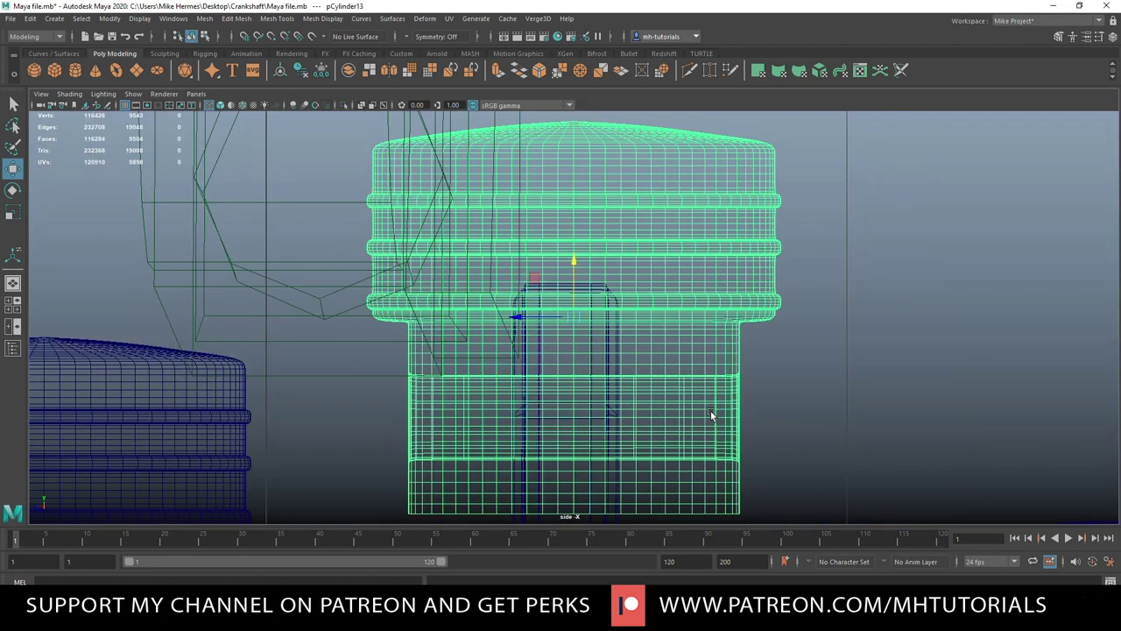
pyautogui.scroll(-10, 630, 403)
pyautogui.moveTo(574, 258); pyautogui.dragTo(573, 253)
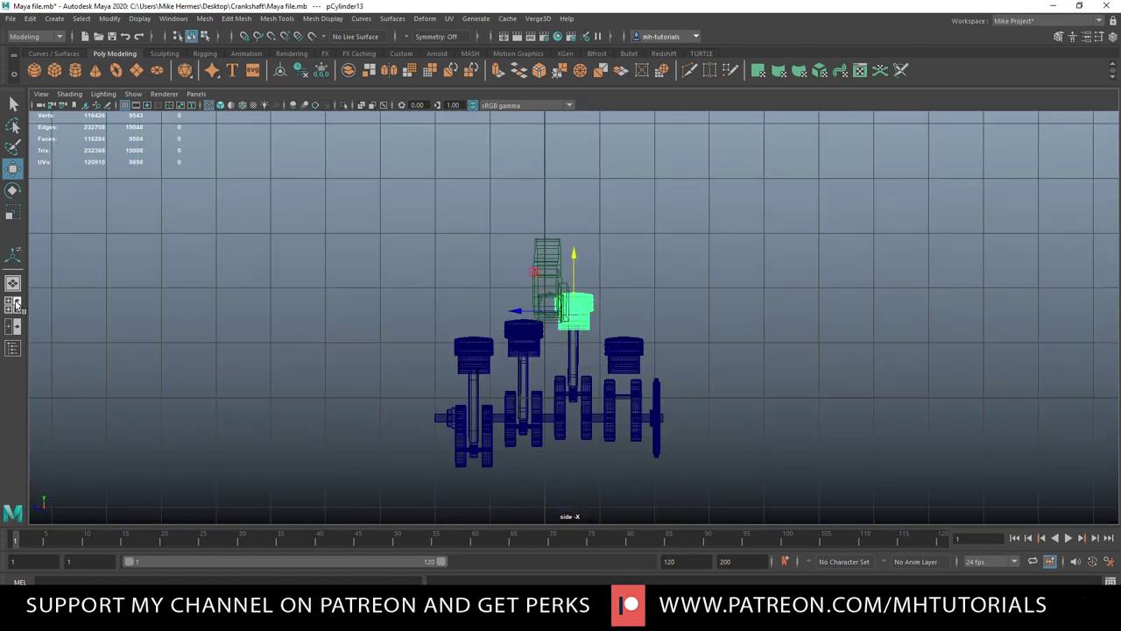
# - Fine-tune the third piston's height against the upper end of its connecting rod, viewed from below
pyautogui.press('space')
pyautogui.press('space')
pyautogui.press('f')
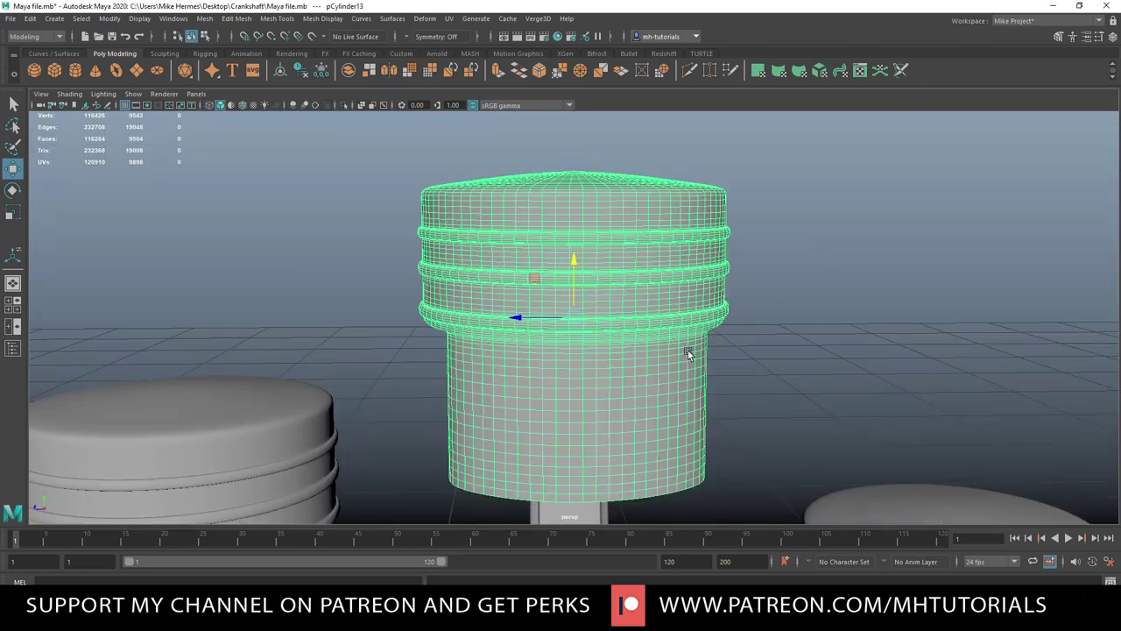
pyautogui.keyDown('alt'); pyautogui.moveTo(625, 385); pyautogui.dragTo(841, 331); pyautogui.keyUp('alt')
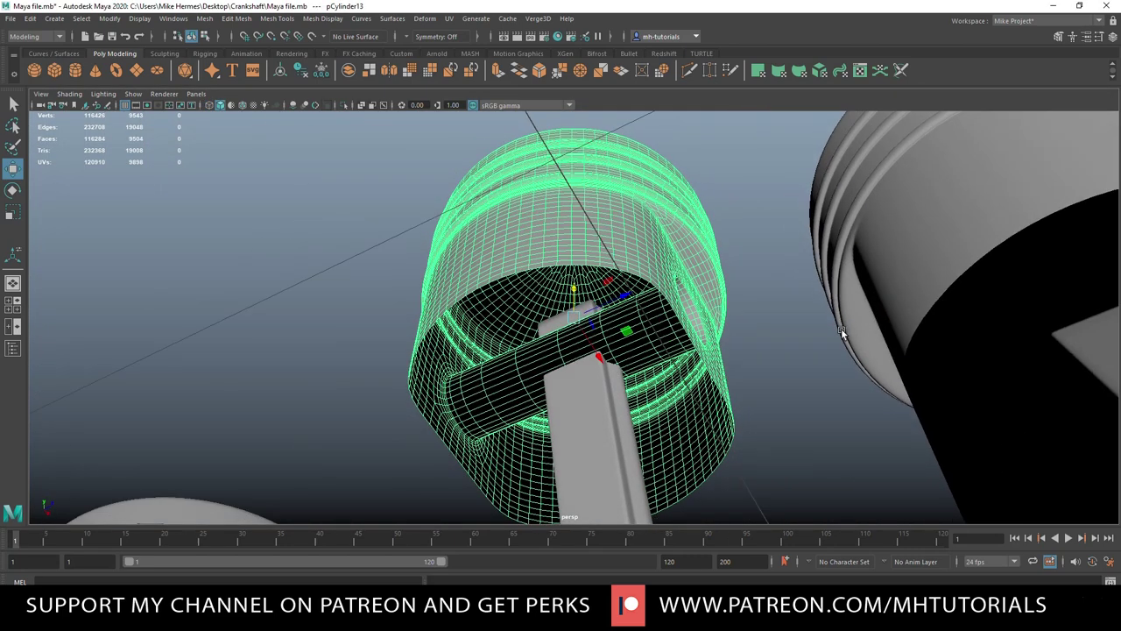
pyautogui.moveTo(574, 291); pyautogui.dragTo(589, 255)
pyautogui.keyDown('alt'); pyautogui.moveTo(641, 316); pyautogui.dragTo(567, 386); pyautogui.keyUp('alt')
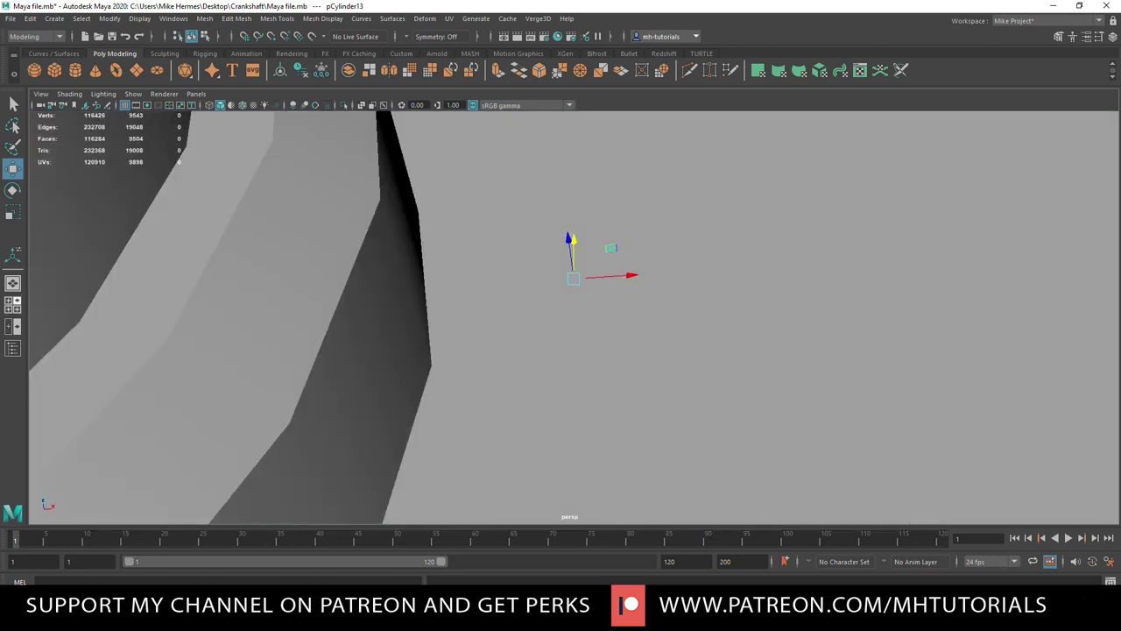
pyautogui.click(13, 306)
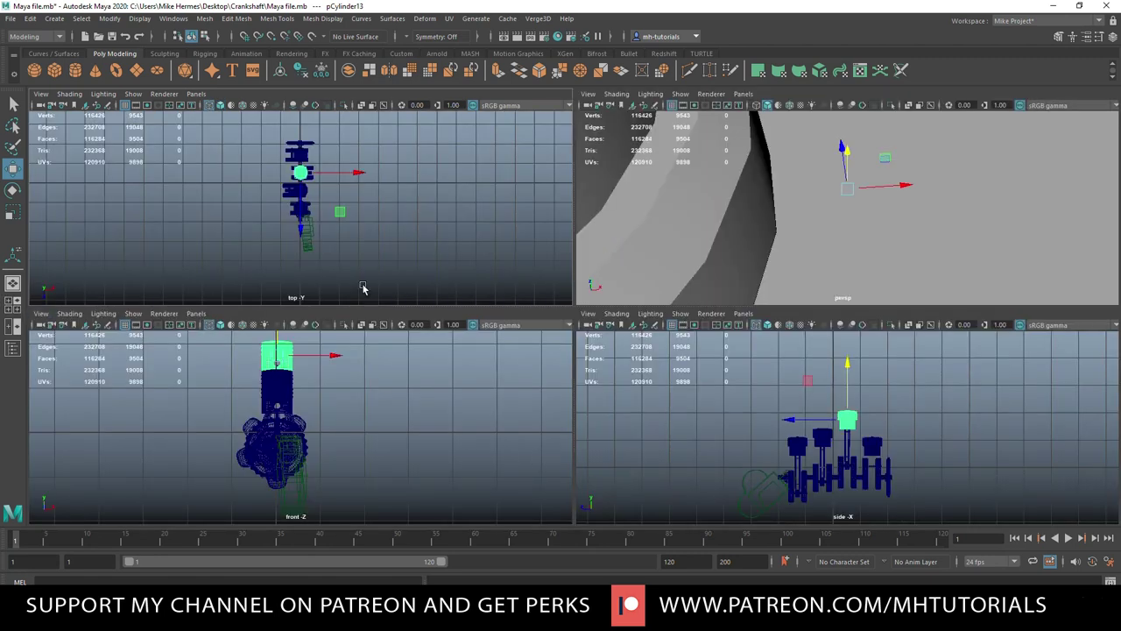
# - Rotate the third connecting rod slightly in the front view so its upper end meets the centre of the piston's pin hole
pyautogui.press('space')
pyautogui.press('f')
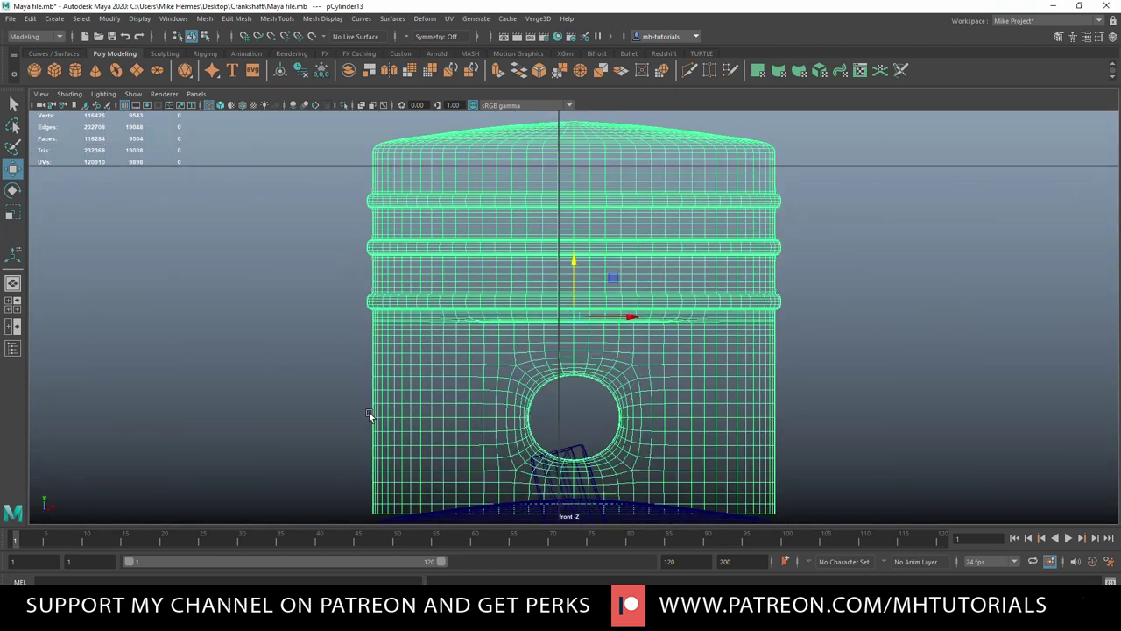
pyautogui.scroll(-12, 545, 399)
pyautogui.scroll(9, 556, 411)
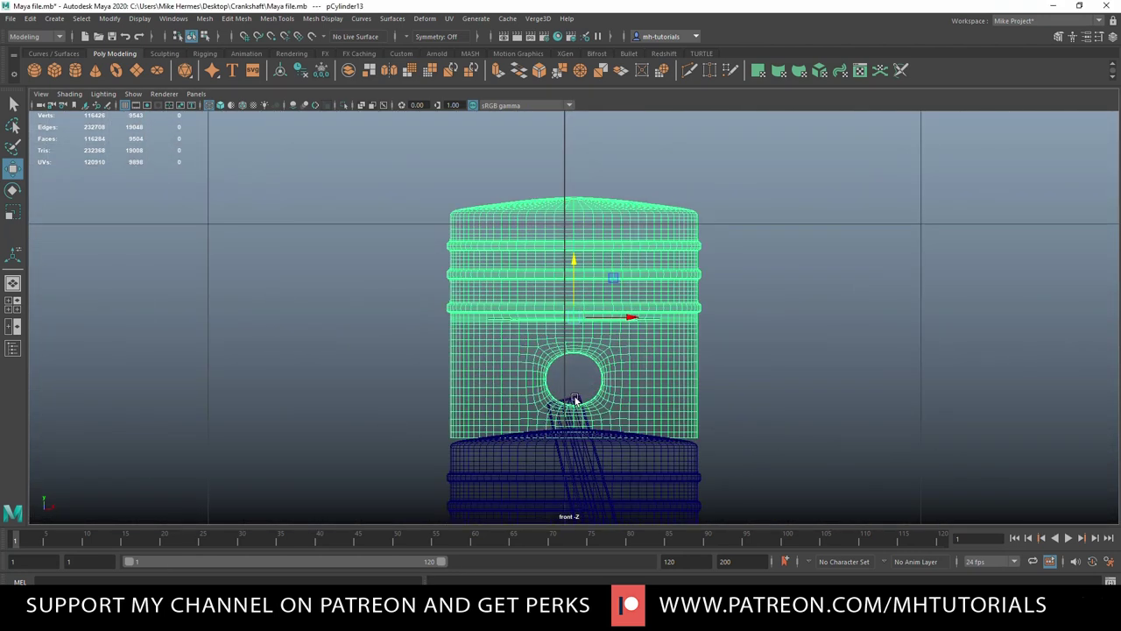
pyautogui.click(574, 401)
pyautogui.keyDown('alt'); pyautogui.moveTo(654, 419); pyautogui.dragTo(604, 270, button='middle'); pyautogui.keyUp('alt')
pyautogui.scroll(-10, 613, 346)
pyautogui.scroll(1, 616, 357)
pyautogui.press('e')
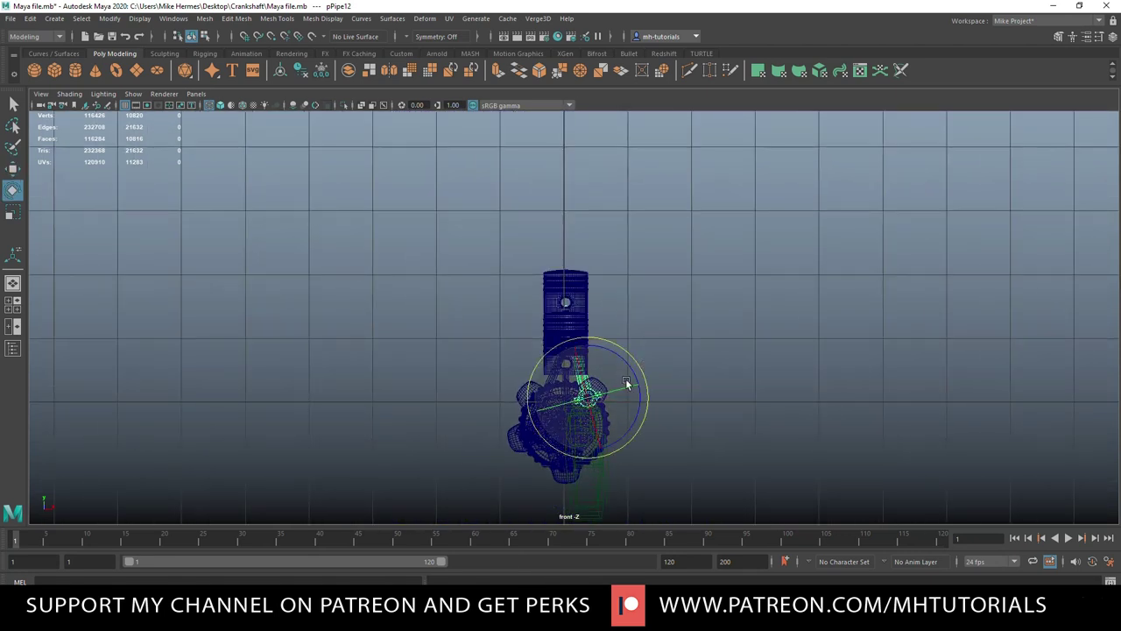
pyautogui.scroll(4, 627, 375)
pyautogui.moveTo(636, 412); pyautogui.dragTo(636, 417)
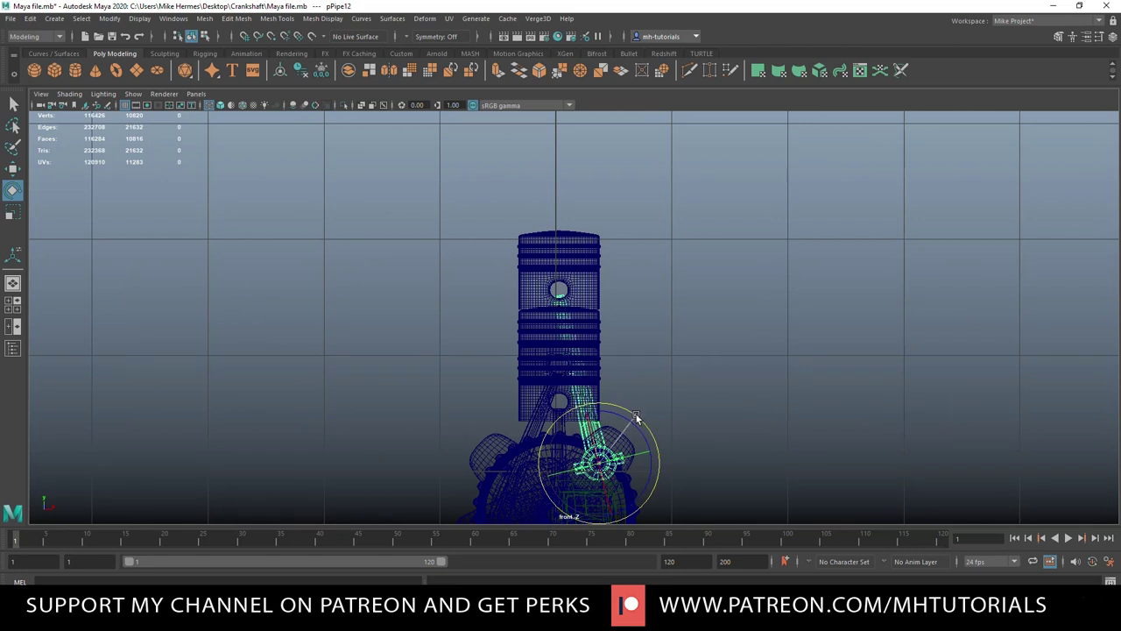
# - Raise the third piston slightly in the front view to match the upper end of its connecting rod
pyautogui.click(587, 251)
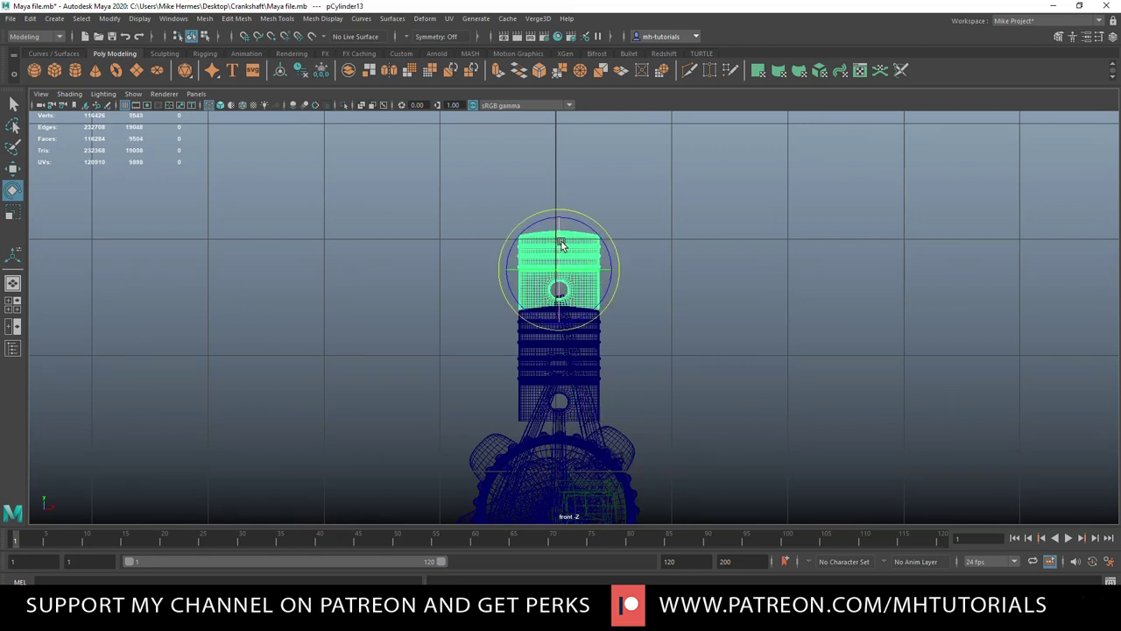
pyautogui.press('w')
pyautogui.moveTo(559, 220); pyautogui.dragTo(559, 216)
pyautogui.click(18, 311)
# - Duplicate the third connecting rod and move the copy along the shaft to the pair of webs beside the toothed wheel
pyautogui.press('space')
pyautogui.scroll(-8, 596, 338)
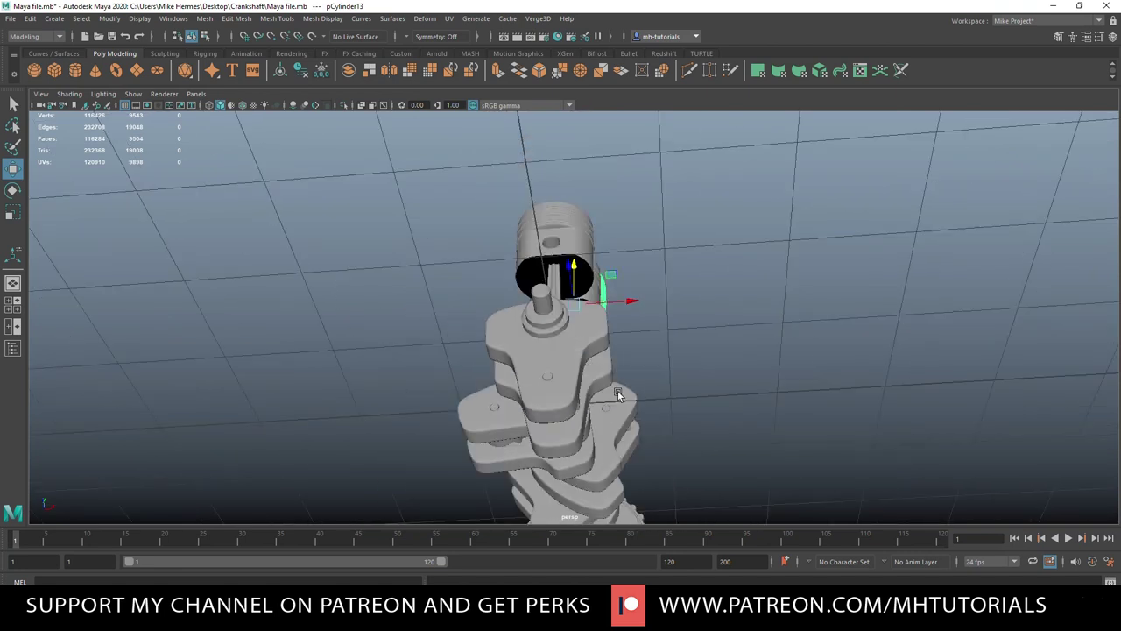
pyautogui.keyDown('alt'); pyautogui.moveTo(618, 391); pyautogui.dragTo(744, 438); pyautogui.keyUp('alt')
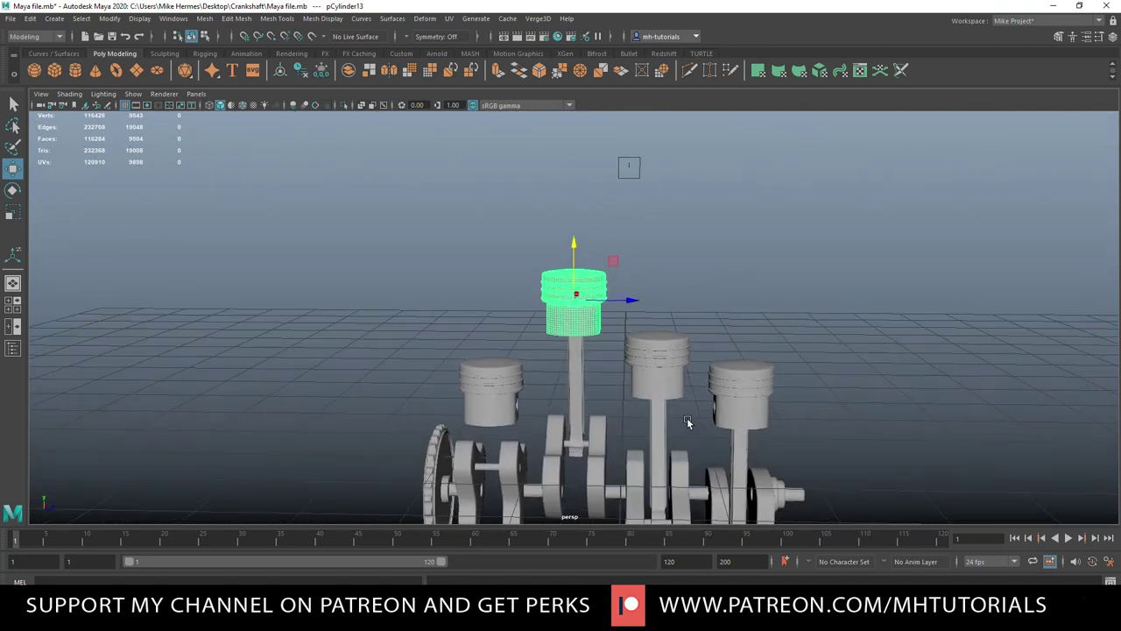
pyautogui.keyDown('alt'); pyautogui.moveTo(687, 417); pyautogui.dragTo(786, 258, button='middle'); pyautogui.keyUp('alt')
pyautogui.click(672, 262)
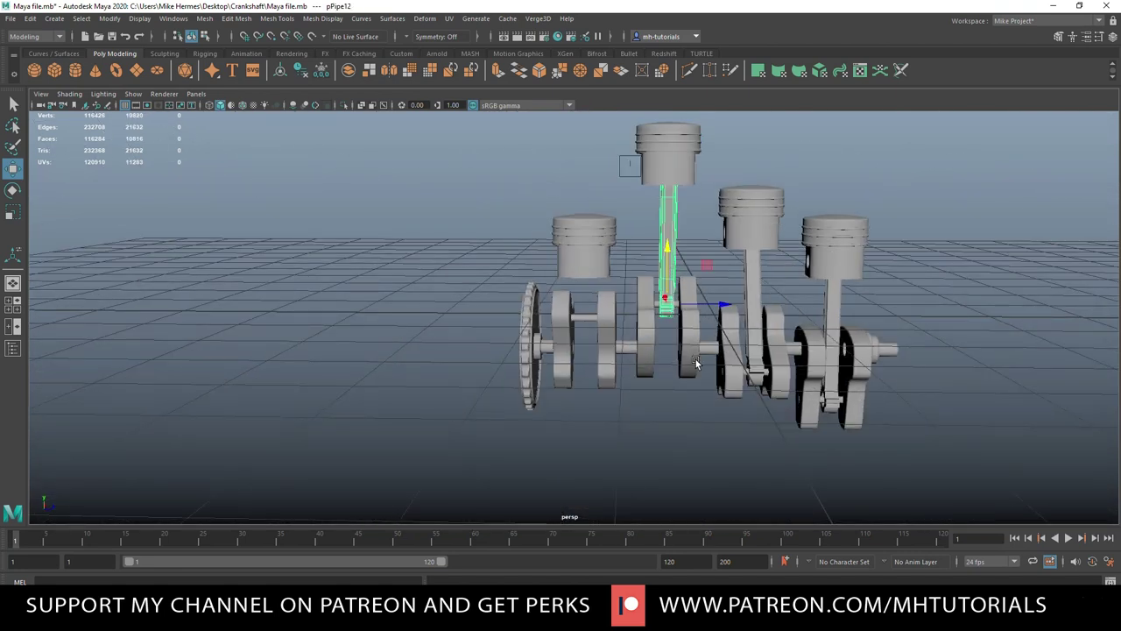
pyautogui.hotkey('ctrl', 'd')
pyautogui.moveTo(727, 301); pyautogui.dragTo(644, 304)
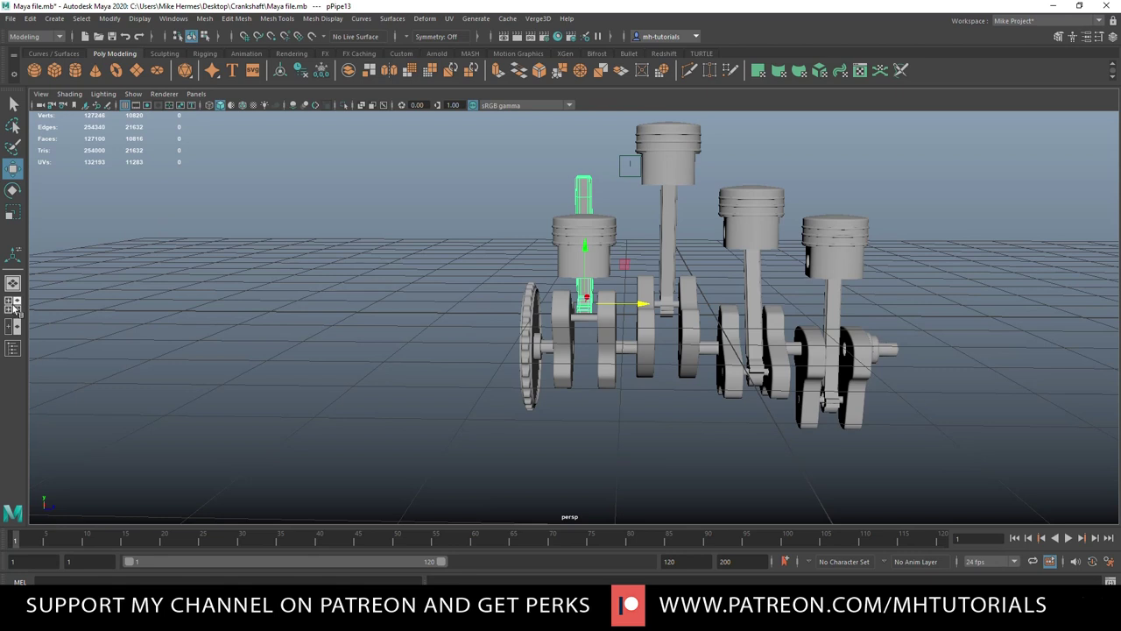
# - Centre the copied connecting rod between the fourth pair of webs in the side view
pyautogui.click(14, 305)
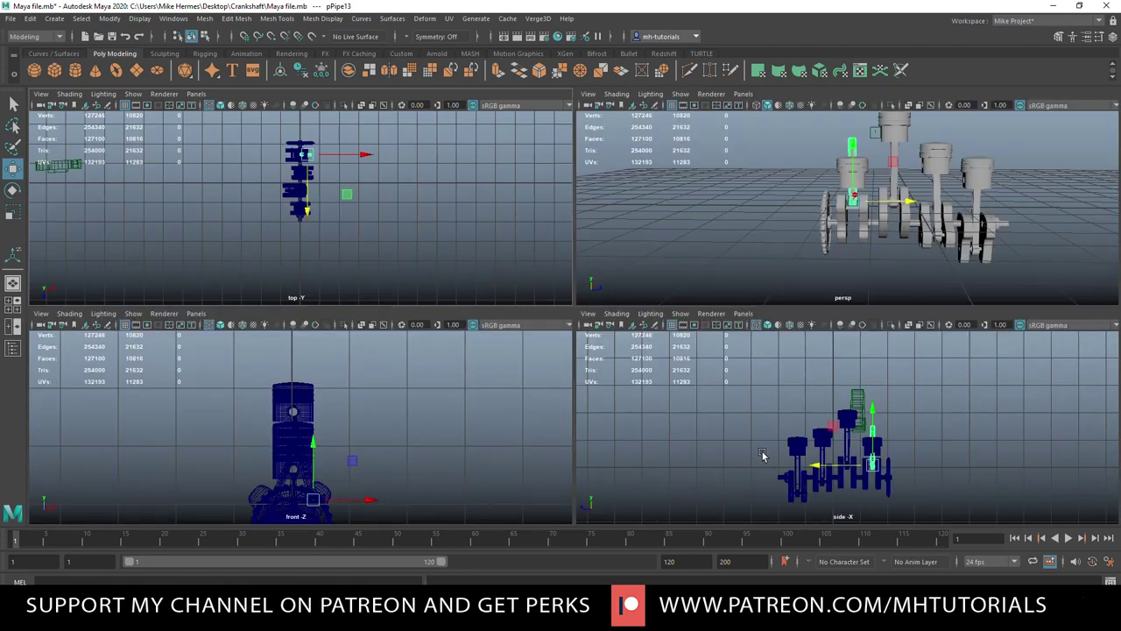
pyautogui.scroll(-3, 446, 464)
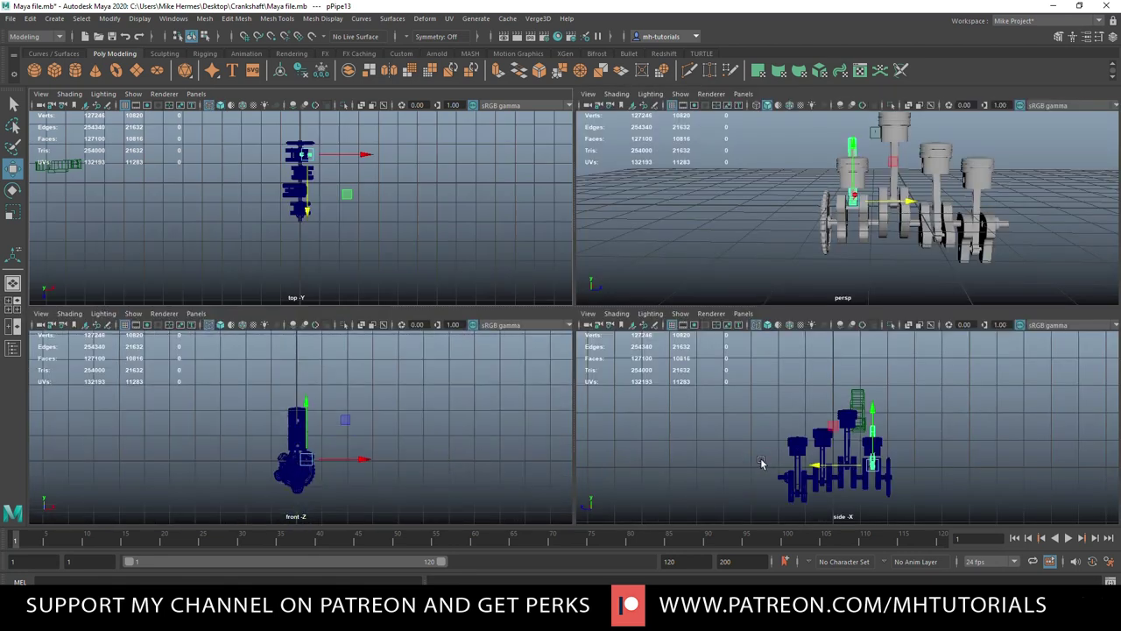
pyautogui.press('space')
pyautogui.press('f')
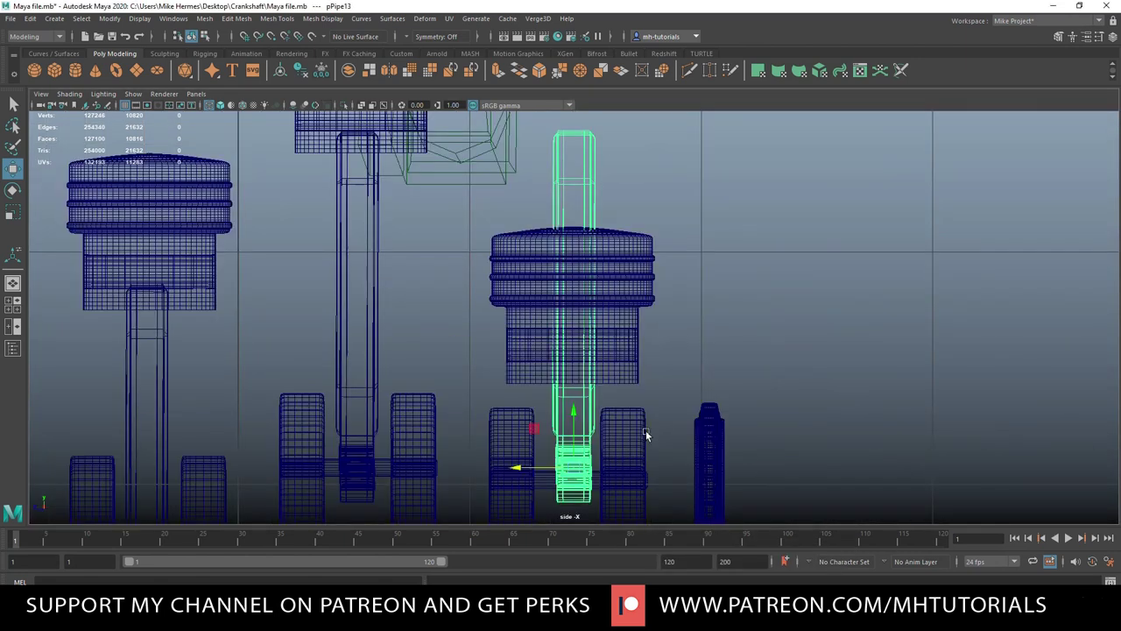
pyautogui.moveTo(518, 470); pyautogui.dragTo(512, 471)
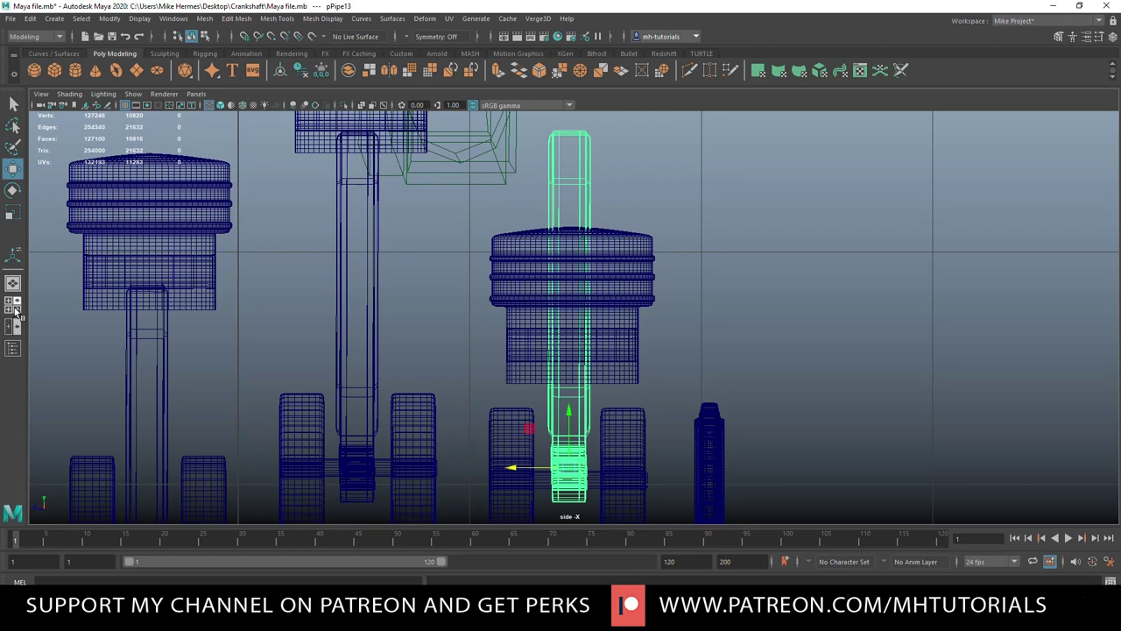
# - Rotate the fourth connecting rod slightly about its lower end in the front view
pyautogui.click(14, 306)
pyautogui.press('space')
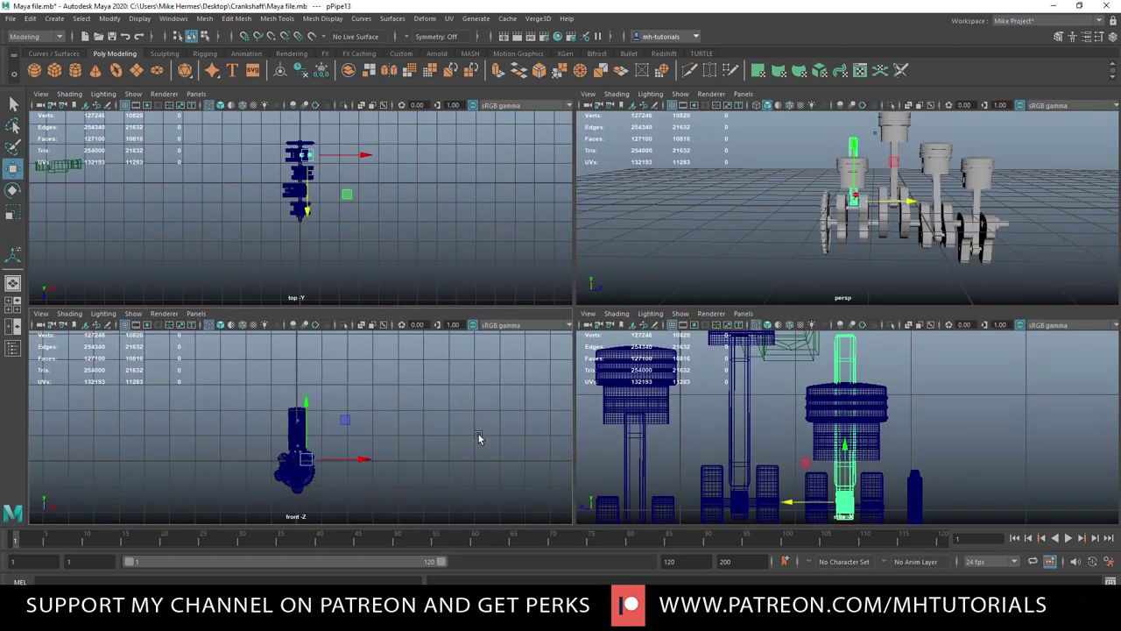
pyautogui.scroll(4, 598, 467)
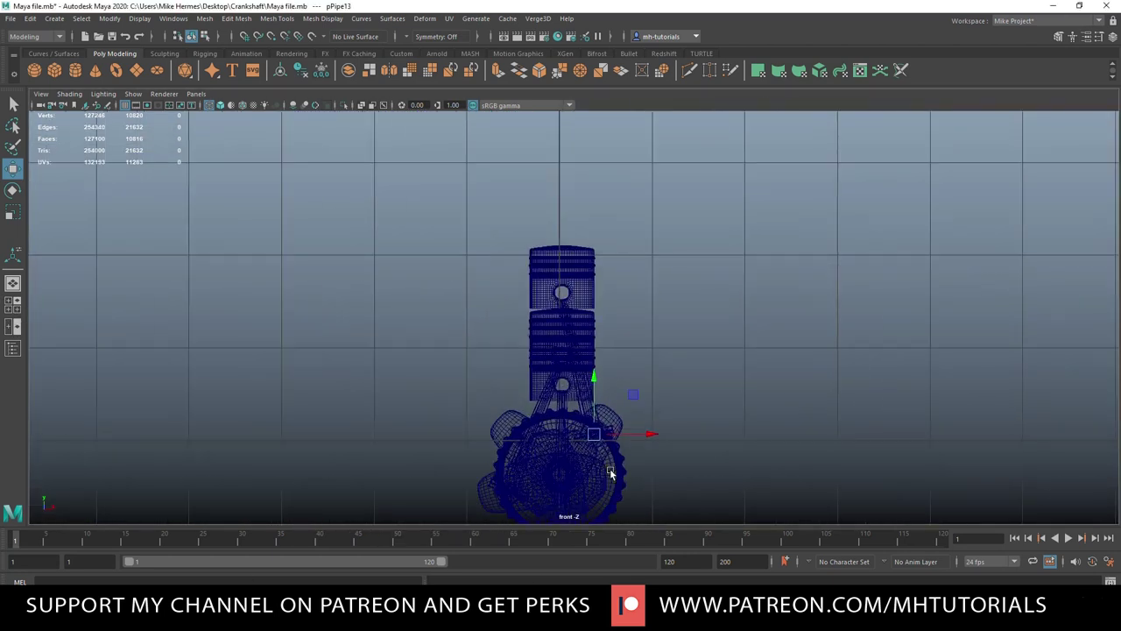
pyautogui.press('e')
pyautogui.moveTo(652, 419)
pyautogui.mouseDown()
pyautogui.moveTo(657, 438)
pyautogui.moveTo(653, 425)
pyautogui.mouseUp()
# - Shift the fourth connecting rod sideways across the shaft towards the crankpin of the fourth pair of webs
pyautogui.click(10, 307)
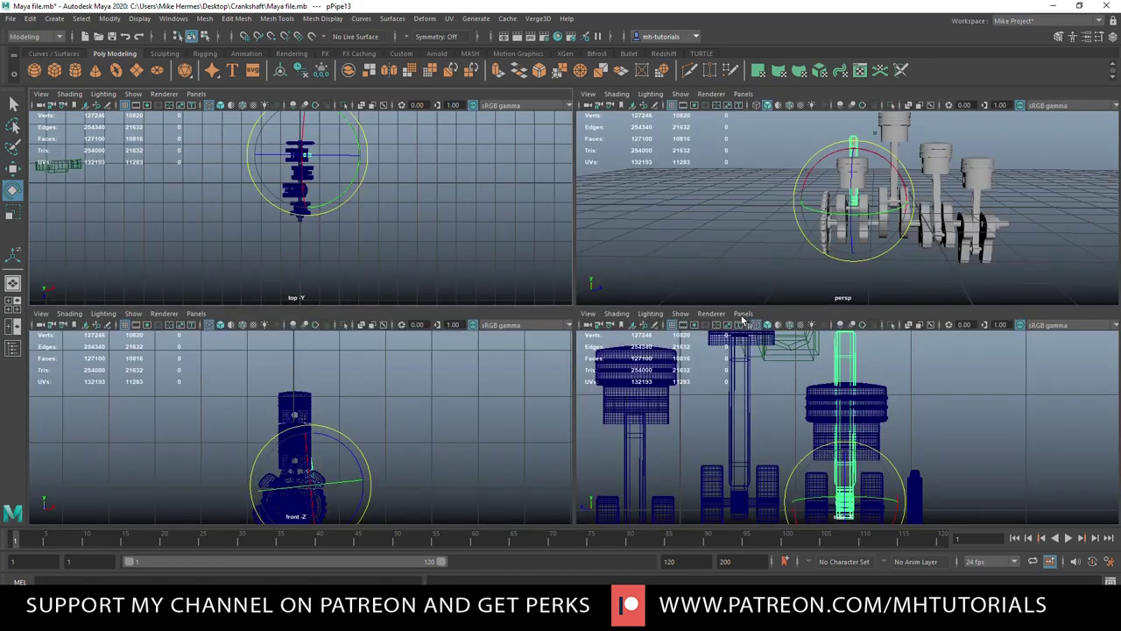
pyautogui.press('space')
pyautogui.keyDown('alt'); pyautogui.moveTo(616, 394); pyautogui.dragTo(715, 422); pyautogui.keyUp('alt')
pyautogui.press('w')
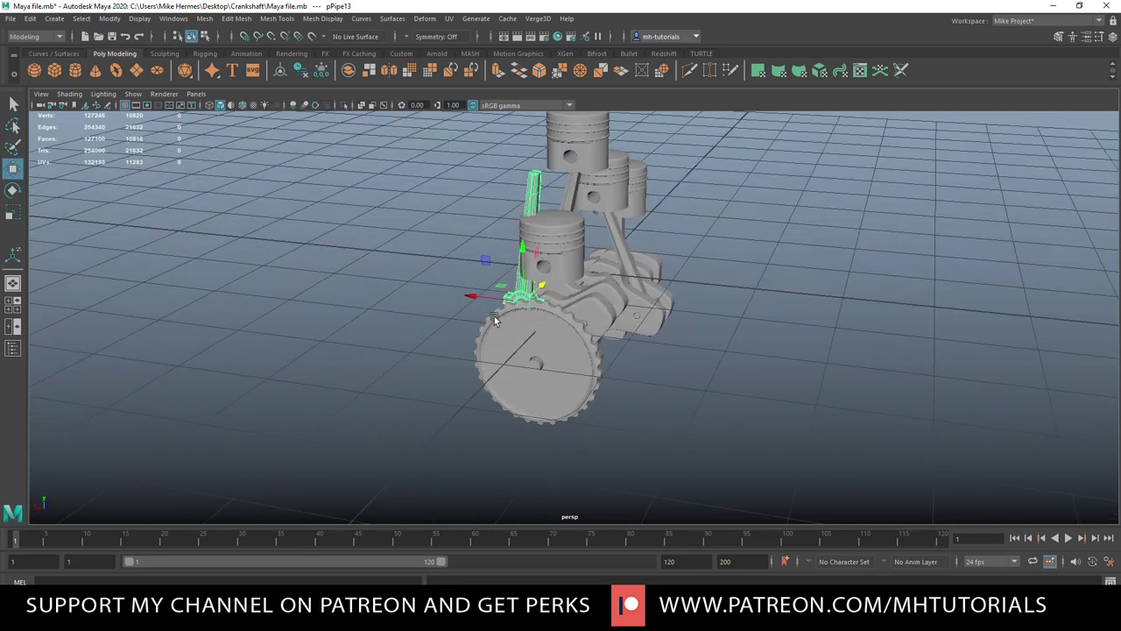
pyautogui.moveTo(476, 297); pyautogui.dragTo(550, 324)
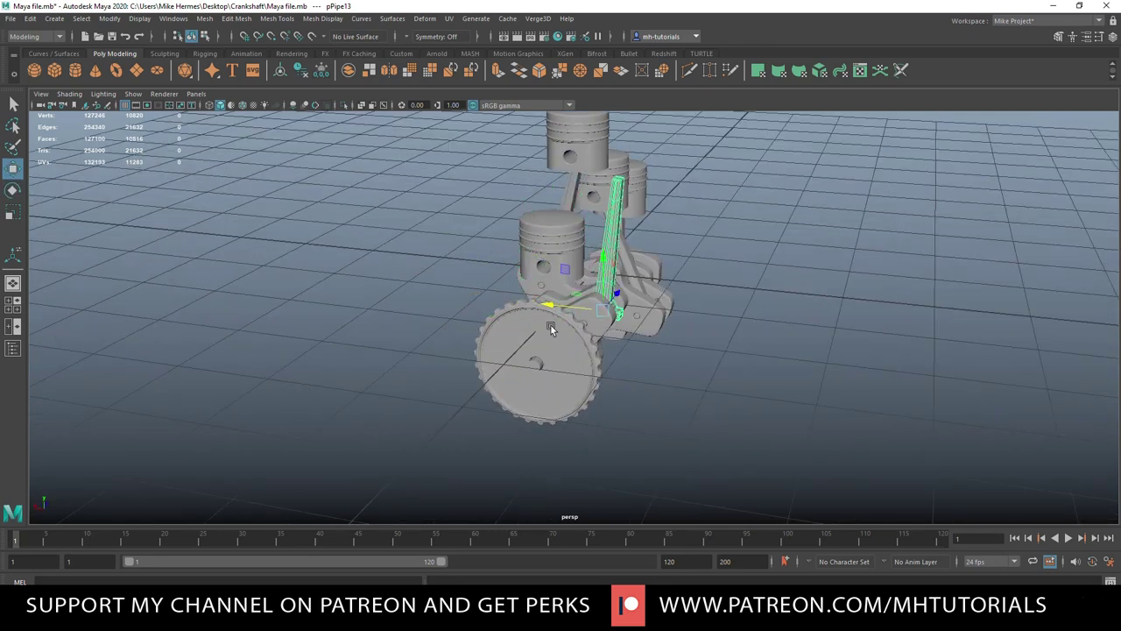
# - Snap the fourth connecting rod's lower end to the vertex at its crankpin's centre in the front view
pyautogui.press('f')
pyautogui.keyDown('alt'); pyautogui.moveTo(658, 394); pyautogui.dragTo(585, 359); pyautogui.keyUp('alt')
pyautogui.click(12, 306)
pyautogui.press('space')
pyautogui.press('f')
pyautogui.keyDown('alt'); pyautogui.moveTo(502, 424); pyautogui.dragTo(478, 275, button='middle'); pyautogui.keyUp('alt')
pyautogui.keyDown('alt'); pyautogui.moveTo(477, 275); pyautogui.dragTo(606, 388, button='right'); pyautogui.keyUp('alt')
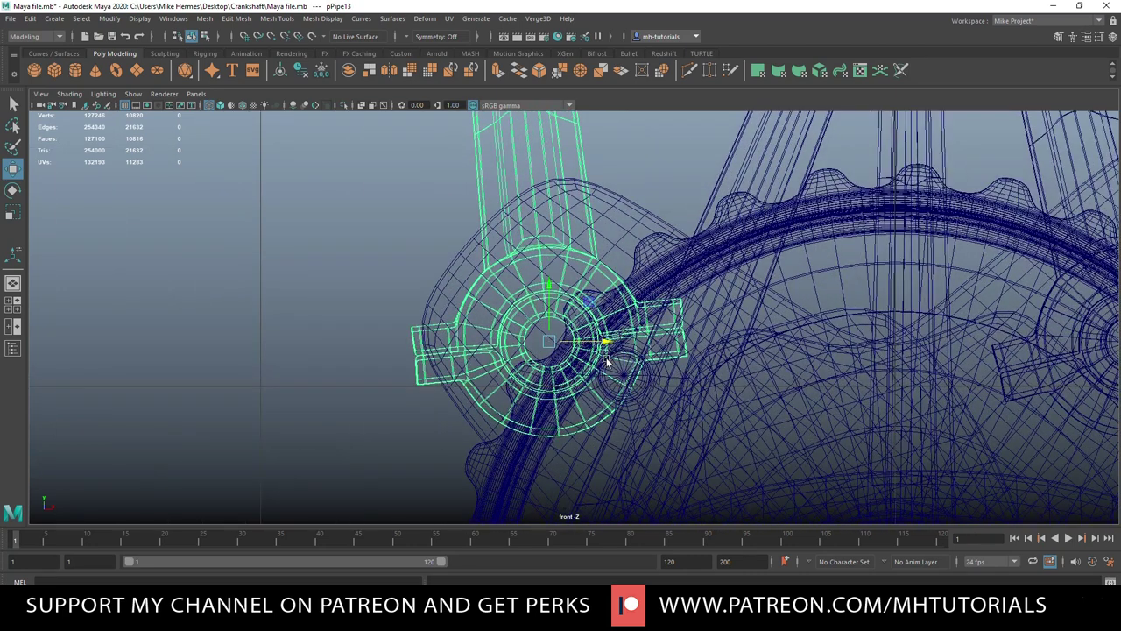
pyautogui.press('v')
pyautogui.moveTo(551, 341); pyautogui.dragTo(627, 378)
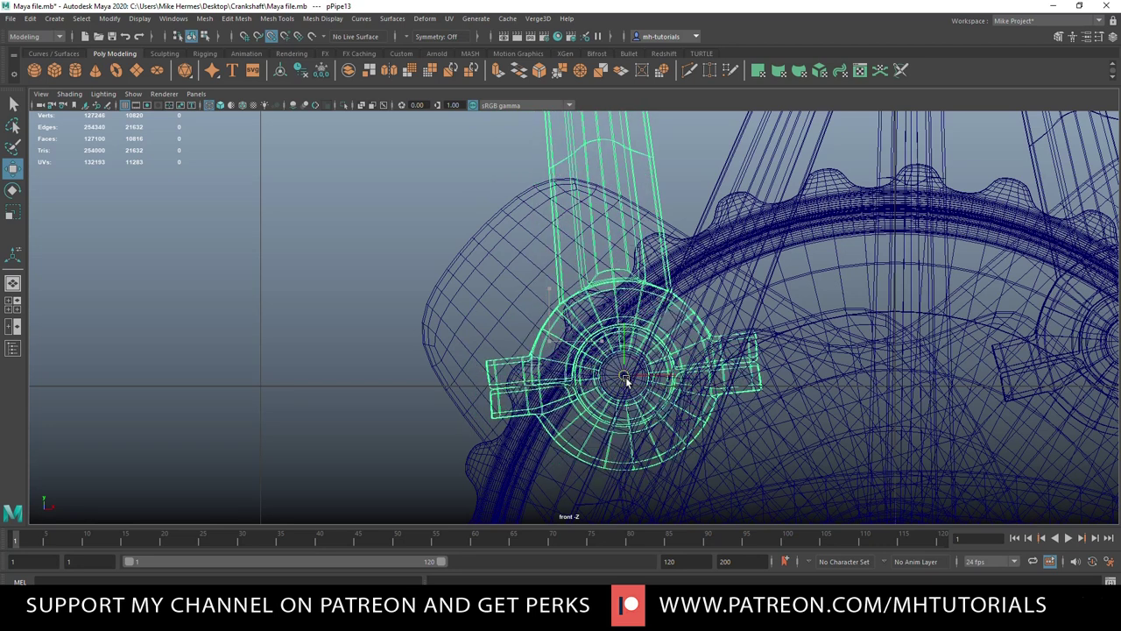
# - Tilt the fourth connecting rod in the front view so its upper end lines up with the pistons' centreline
pyautogui.scroll(-10, 621, 396)
pyautogui.scroll(2, 620, 401)
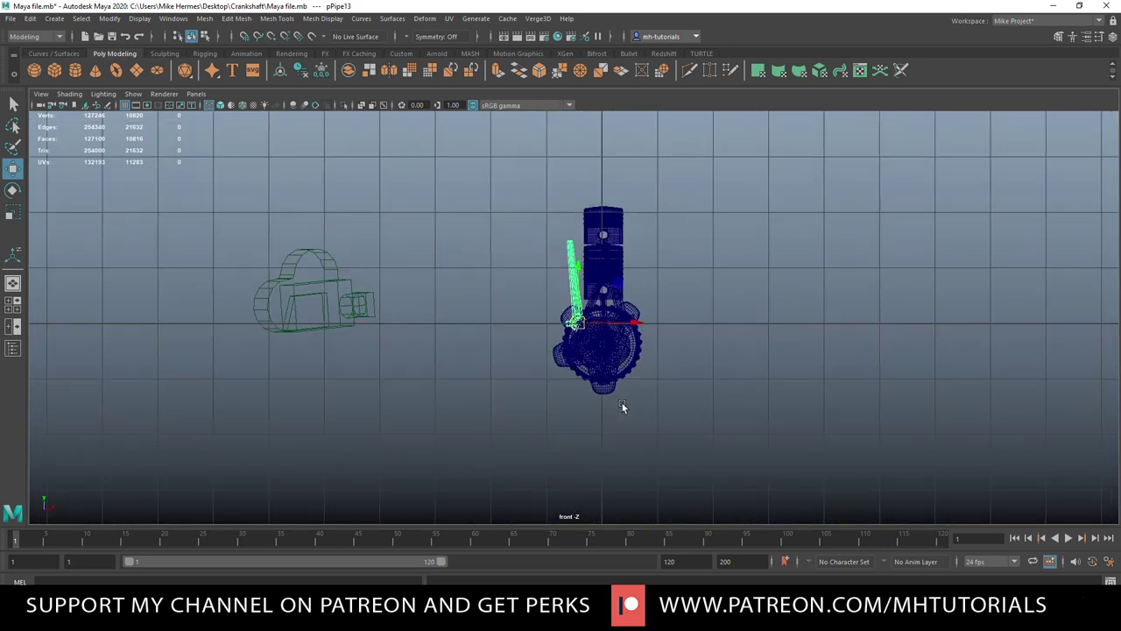
pyautogui.press('e')
pyautogui.moveTo(626, 285); pyautogui.dragTo(641, 310)
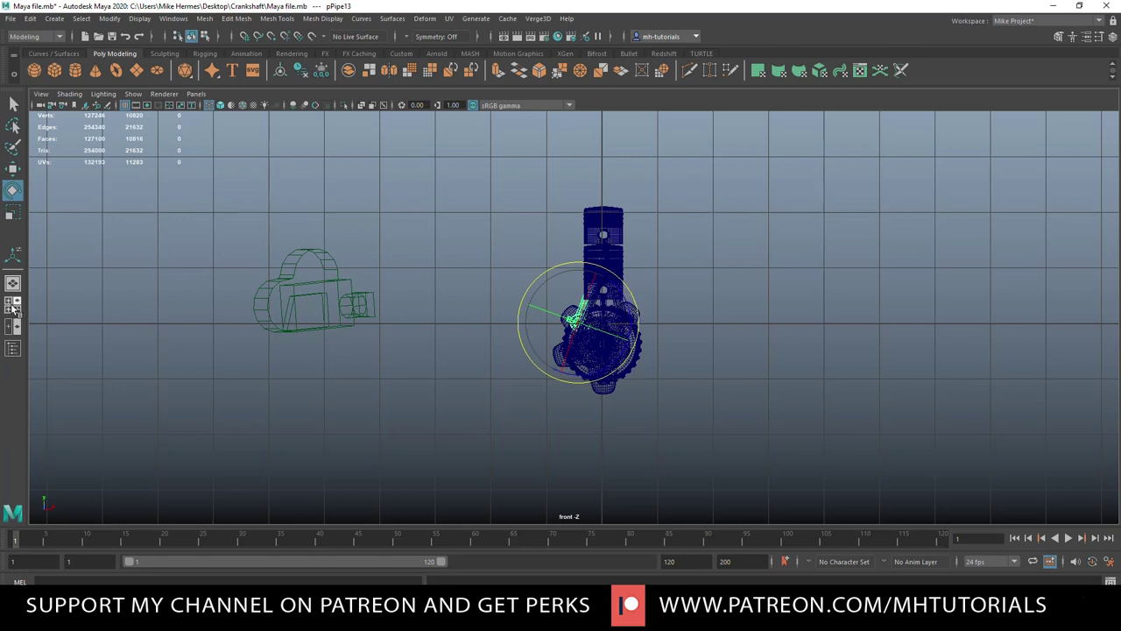
# - Move the fourth connecting rod along the shaft back between the fourth pair of webs and centre it in the side view
pyautogui.press('space')
pyautogui.press('space')
pyautogui.scroll(-2, 632, 331)
pyautogui.keyDown('alt'); pyautogui.moveTo(632, 332); pyautogui.dragTo(576, 374); pyautogui.keyUp('alt')
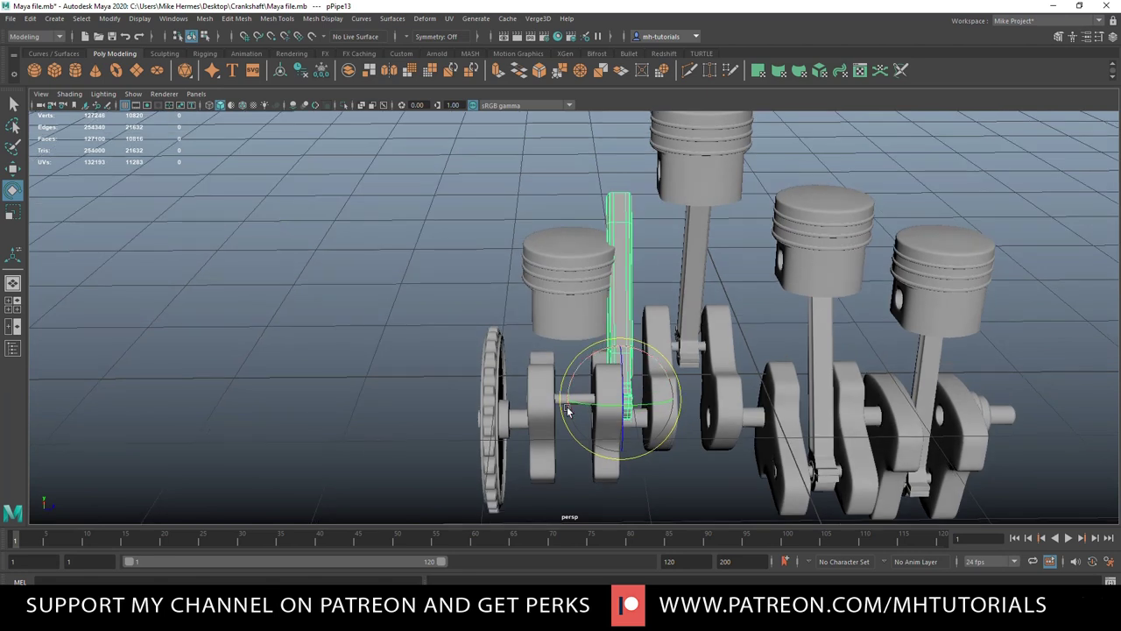
pyautogui.press('w')
pyautogui.moveTo(661, 401); pyautogui.dragTo(630, 402)
pyautogui.click(13, 304)
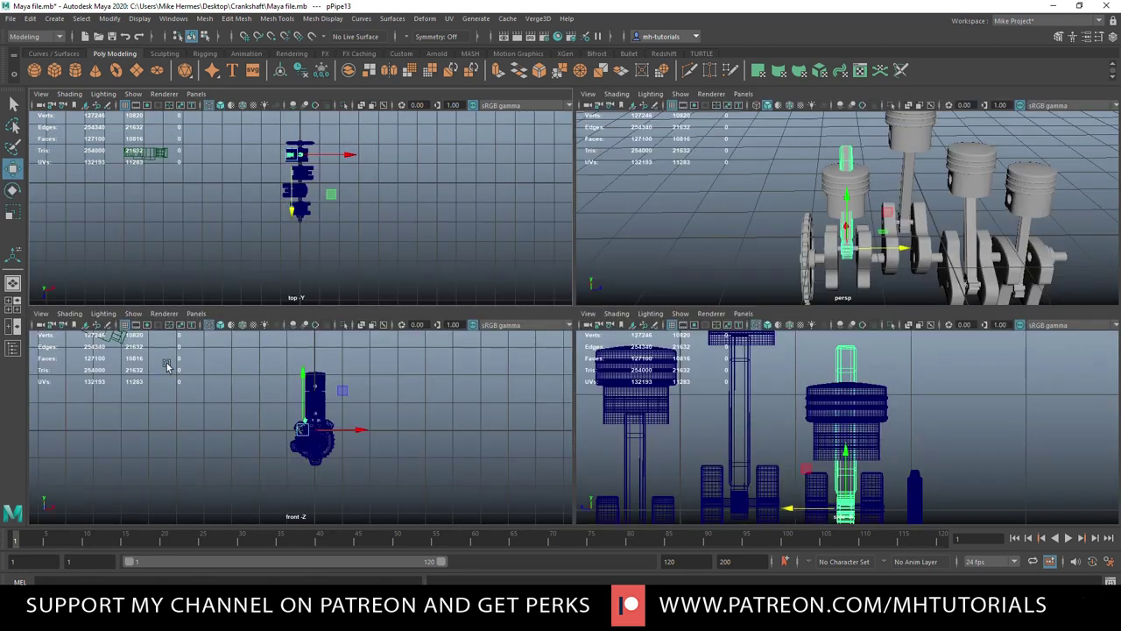
pyautogui.press('space')
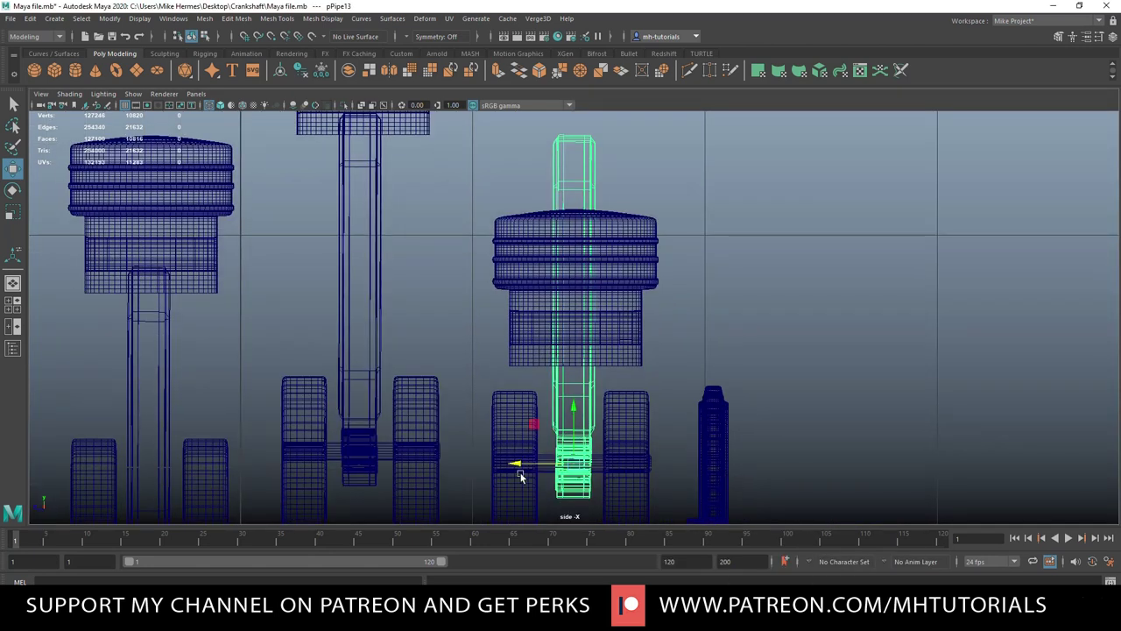
pyautogui.moveTo(522, 464); pyautogui.dragTo(513, 465)
# - Select the piston over the fourth pair of webs and raise it to the upper end of its connecting rod
pyautogui.click(14, 304)
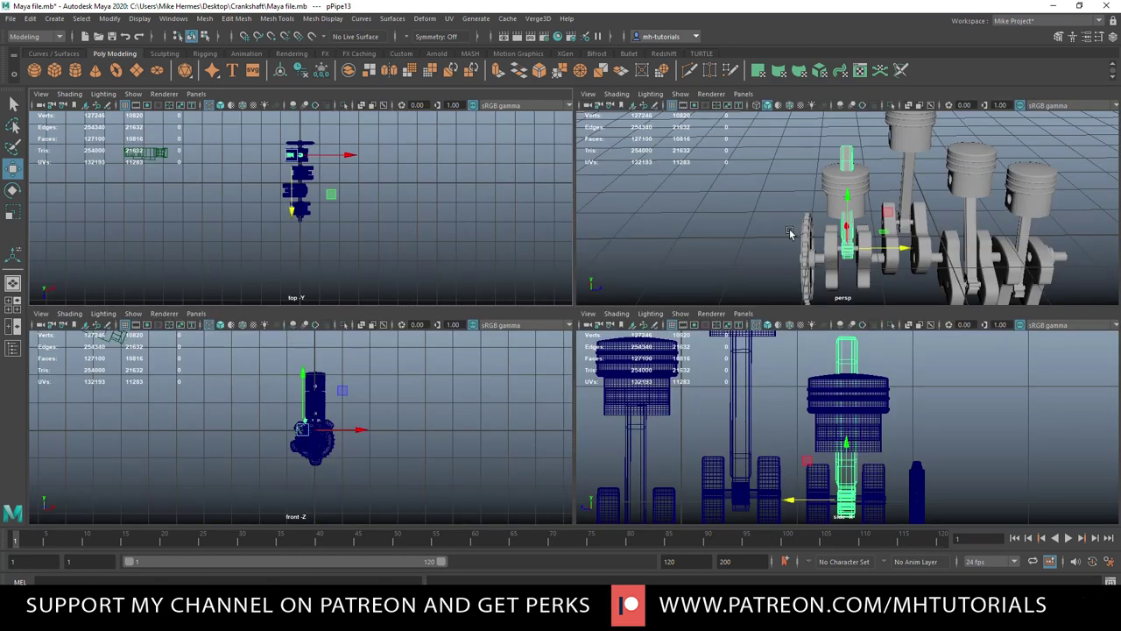
pyautogui.press('space')
pyautogui.keyDown('alt'); pyautogui.moveTo(631, 353); pyautogui.dragTo(754, 341); pyautogui.keyUp('alt')
pyautogui.click(515, 352)
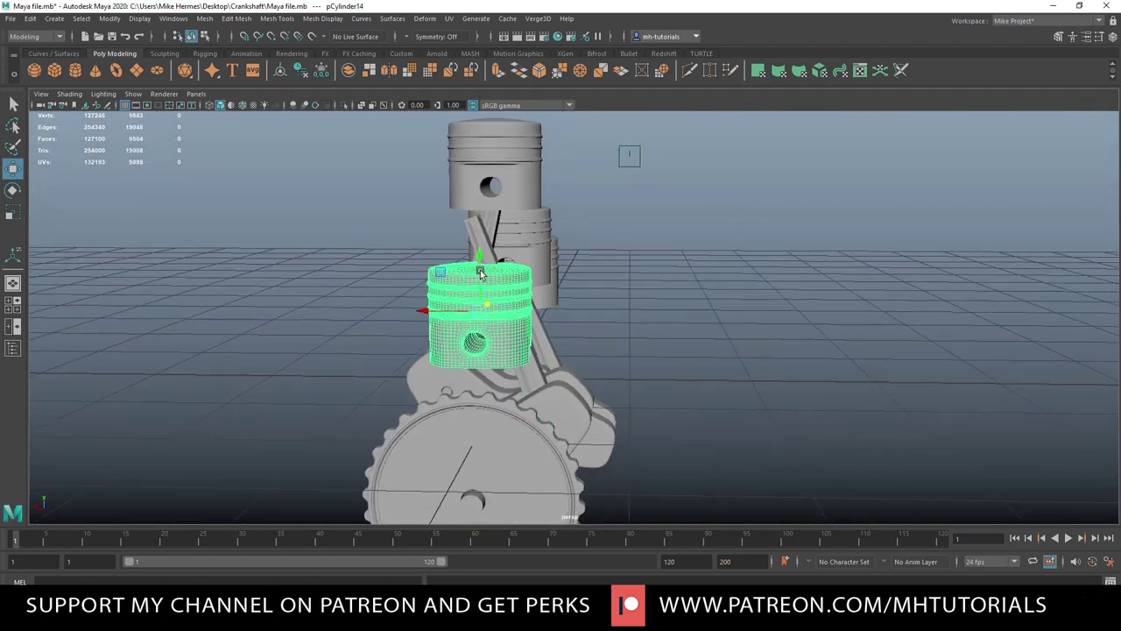
pyautogui.moveTo(479, 259); pyautogui.dragTo(480, 184)
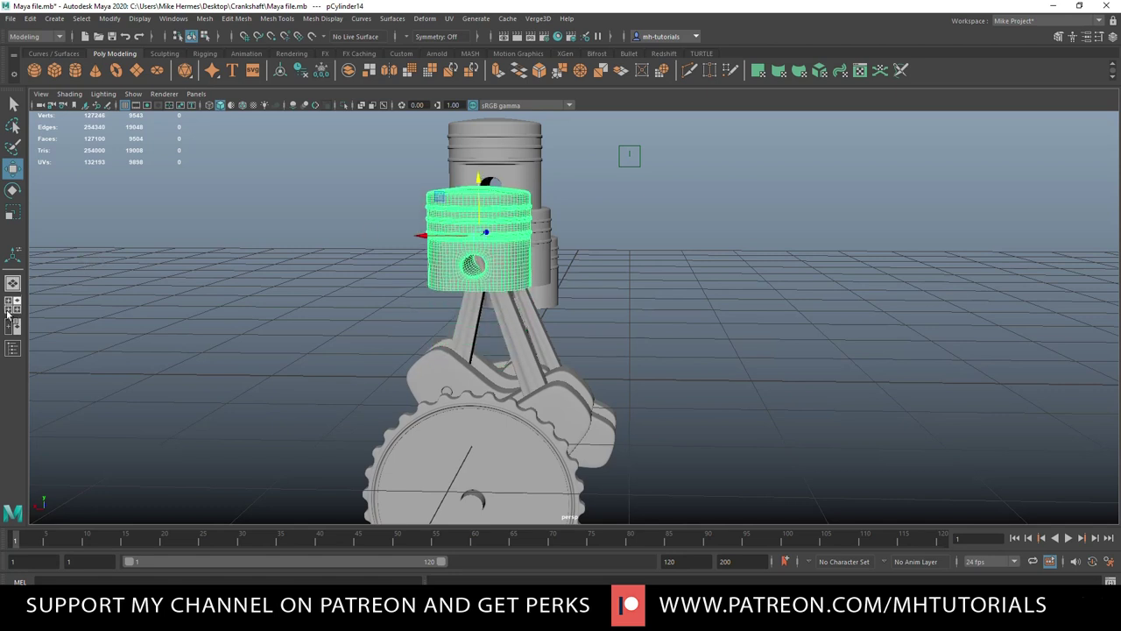
# - Raise the fourth piston further in the front view to line its pin hole up with the rod's upper end
pyautogui.click(14, 304)
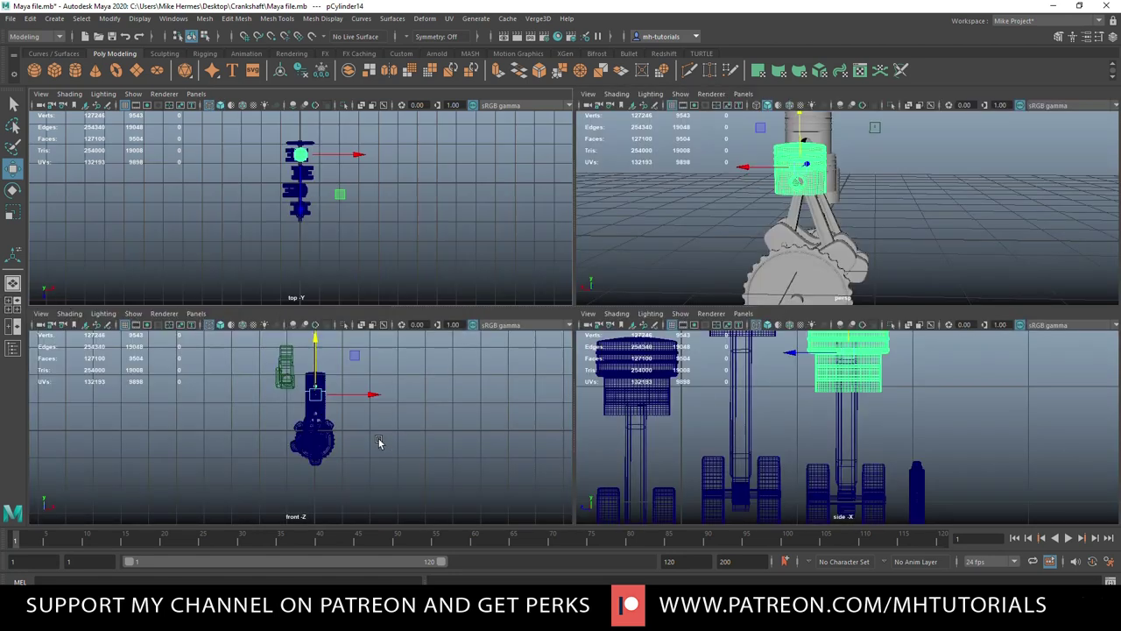
pyautogui.press('space')
pyautogui.press('f')
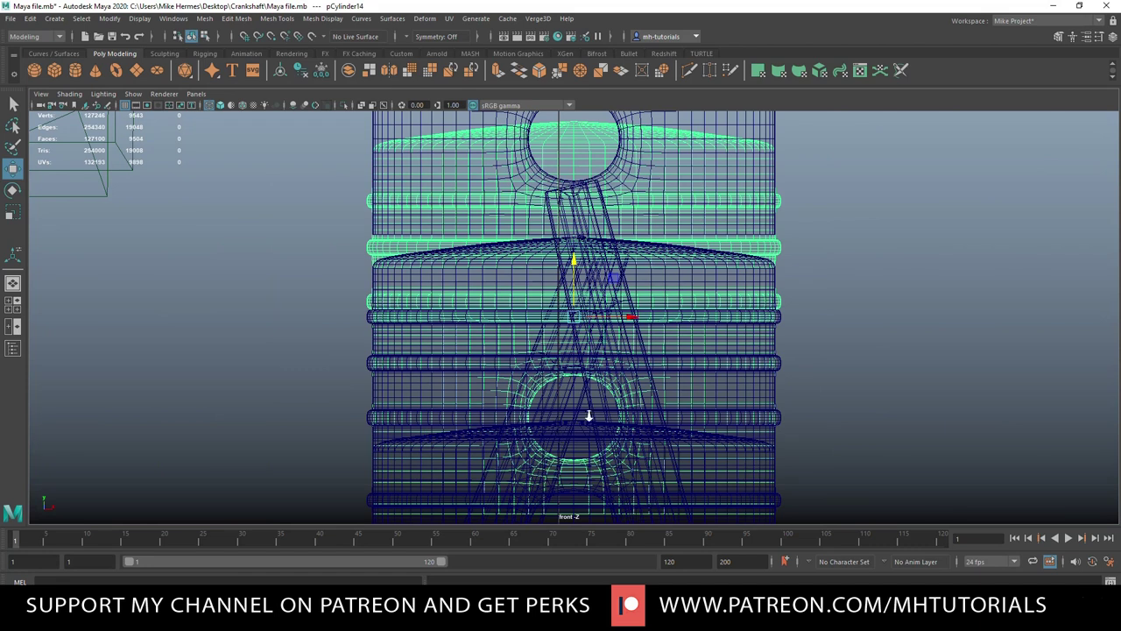
pyautogui.scroll(-12, 593, 417)
pyautogui.scroll(8, 600, 403)
pyautogui.scroll(2, 579, 262)
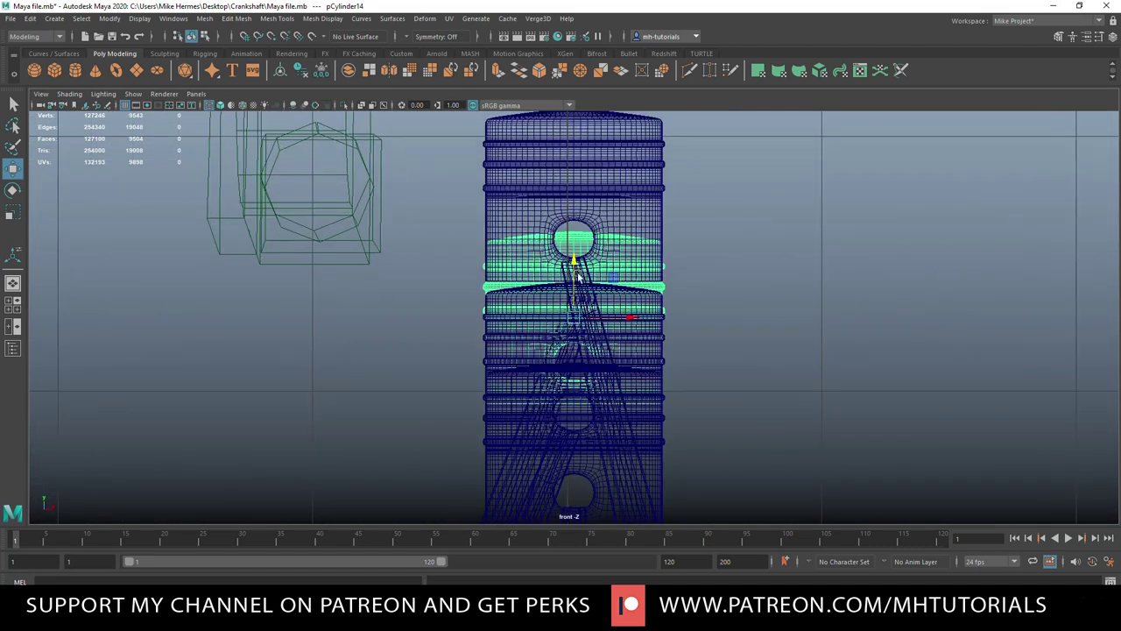
pyautogui.moveTo(575, 254); pyautogui.dragTo(583, 222)
# - Fine-tune the fourth piston's height against the upper end of its connecting rod, viewed from below
pyautogui.click(14, 307)
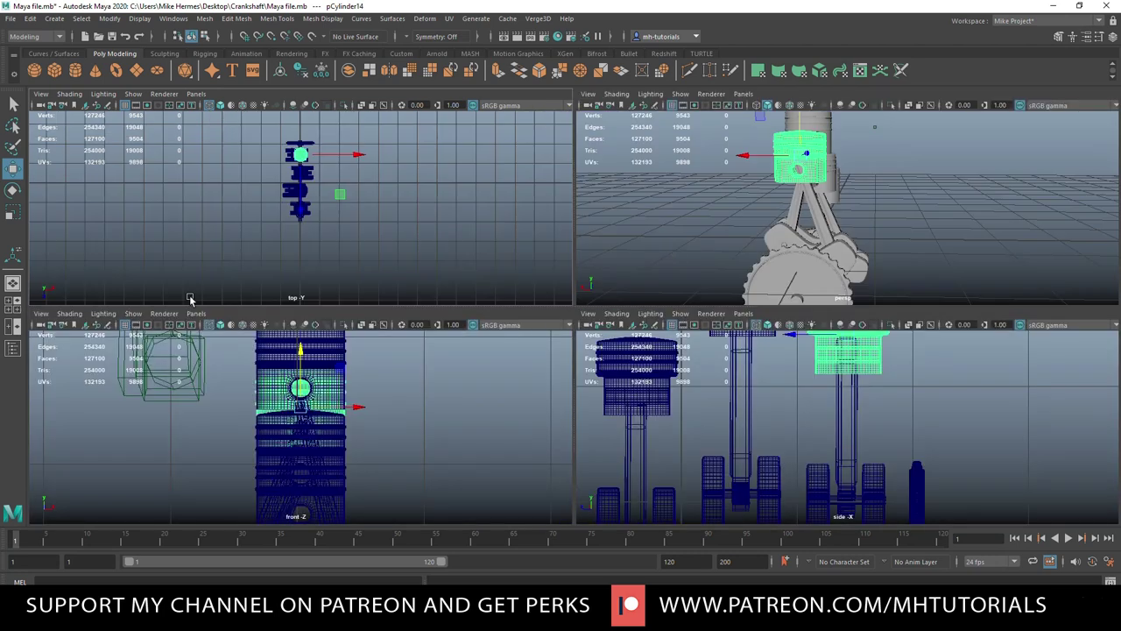
pyautogui.press('space')
pyautogui.keyDown('alt'); pyautogui.moveTo(822, 366); pyautogui.dragTo(826, 327); pyautogui.keyUp('alt')
pyautogui.scroll(5, 593, 347)
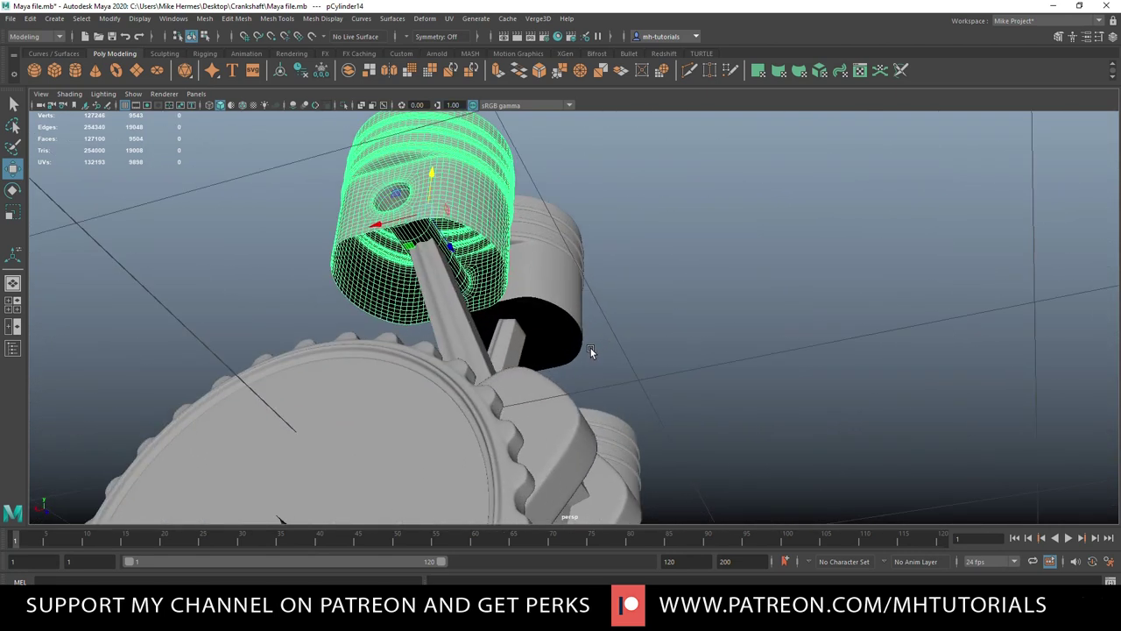
pyautogui.keyDown('alt'); pyautogui.moveTo(591, 347); pyautogui.dragTo(818, 382, button='middle'); pyautogui.keyUp('alt')
pyautogui.keyDown('alt'); pyautogui.moveTo(818, 382); pyautogui.dragTo(812, 383); pyautogui.keyUp('alt')
pyautogui.moveTo(545, 213); pyautogui.dragTo(545, 174)
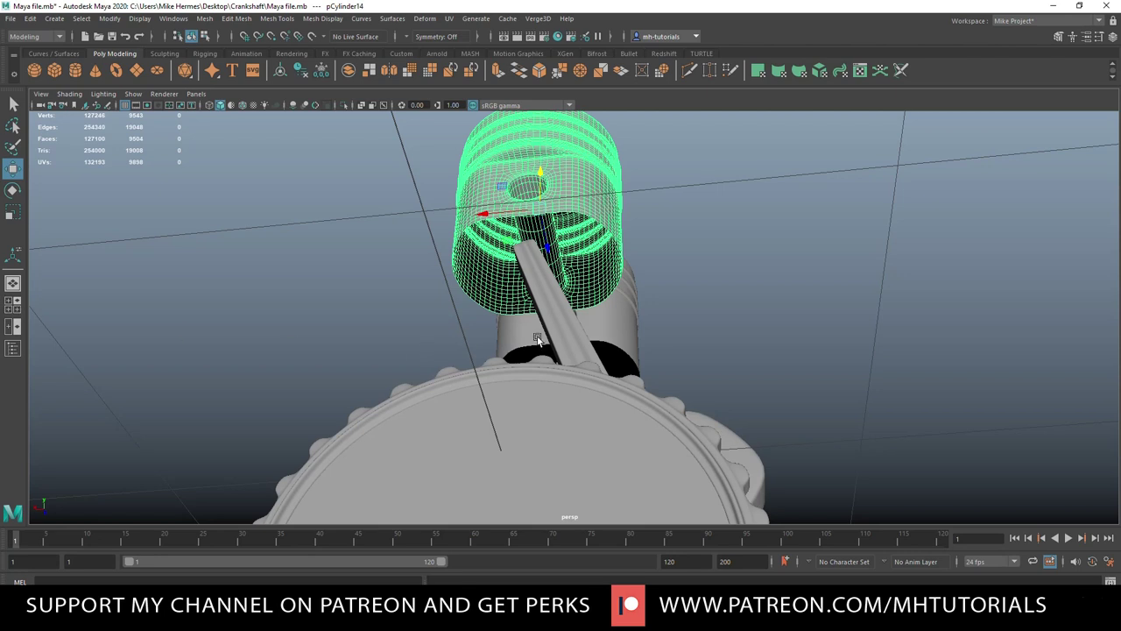
# - Check the fourth connecting rod against its piston by selecting each in turn with the Rotate tool active, and clear the selection
pyautogui.click(552, 323)
pyautogui.scroll(-1, 688, 480)
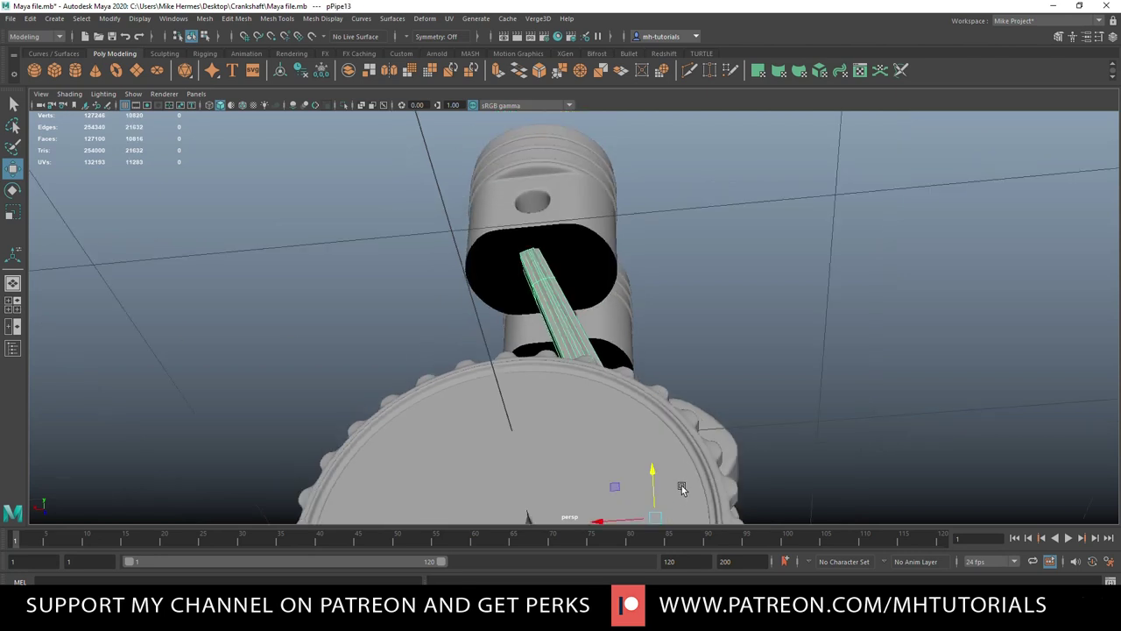
pyautogui.scroll(-2, 683, 482)
pyautogui.press('e')
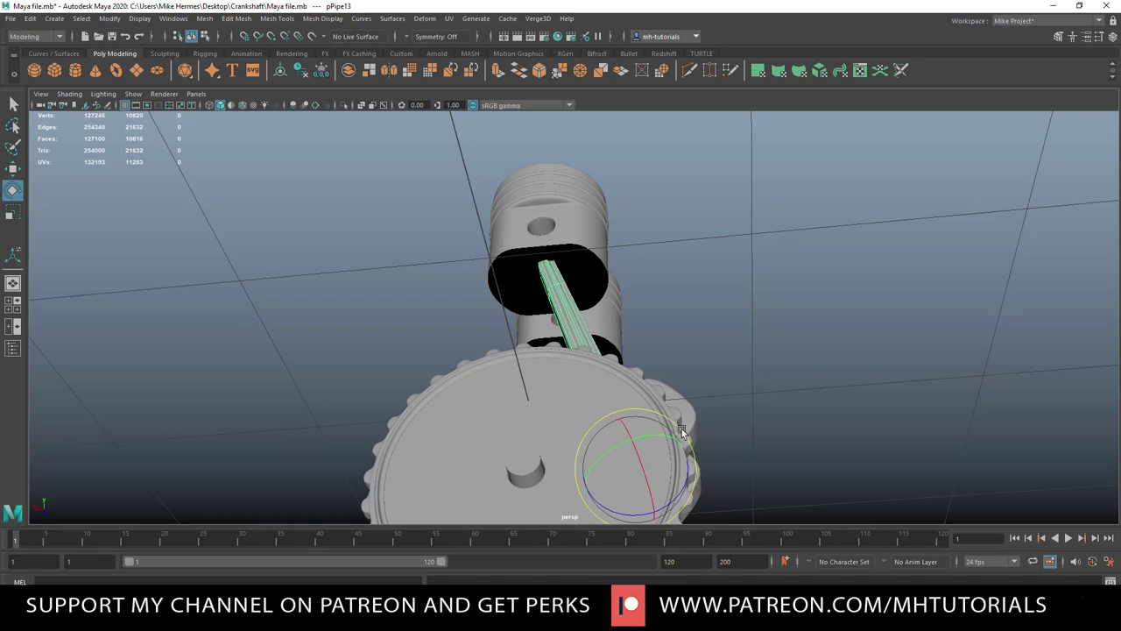
pyautogui.click(594, 293)
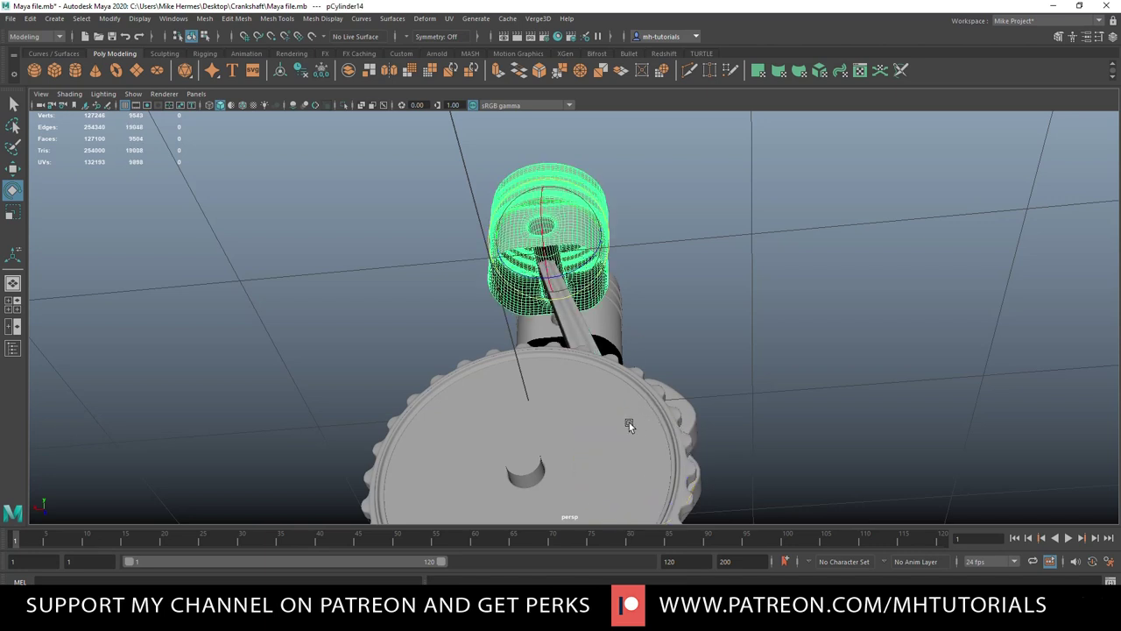
pyautogui.click(582, 332)
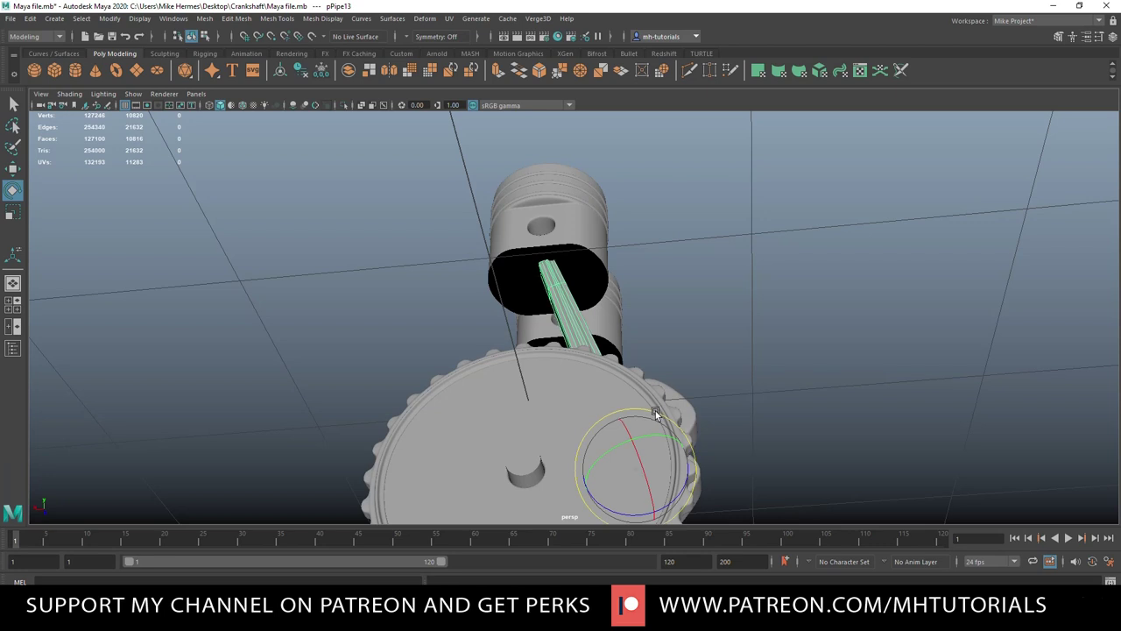
pyautogui.click(594, 252)
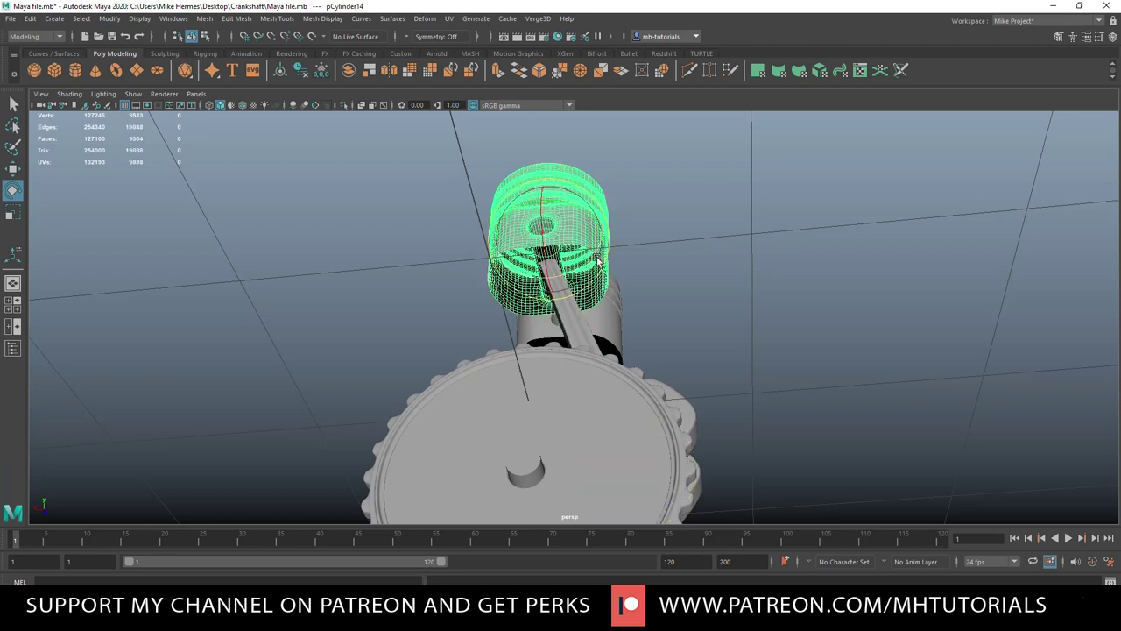
pyautogui.click(730, 297)
# - Examine the spacing and alignment of all four pistons and connecting rods along the crankshaft in the perspective and side views
pyautogui.scroll(-10, 767, 312)
pyautogui.keyDown('alt'); pyautogui.moveTo(784, 359); pyautogui.dragTo(708, 424); pyautogui.keyUp('alt')
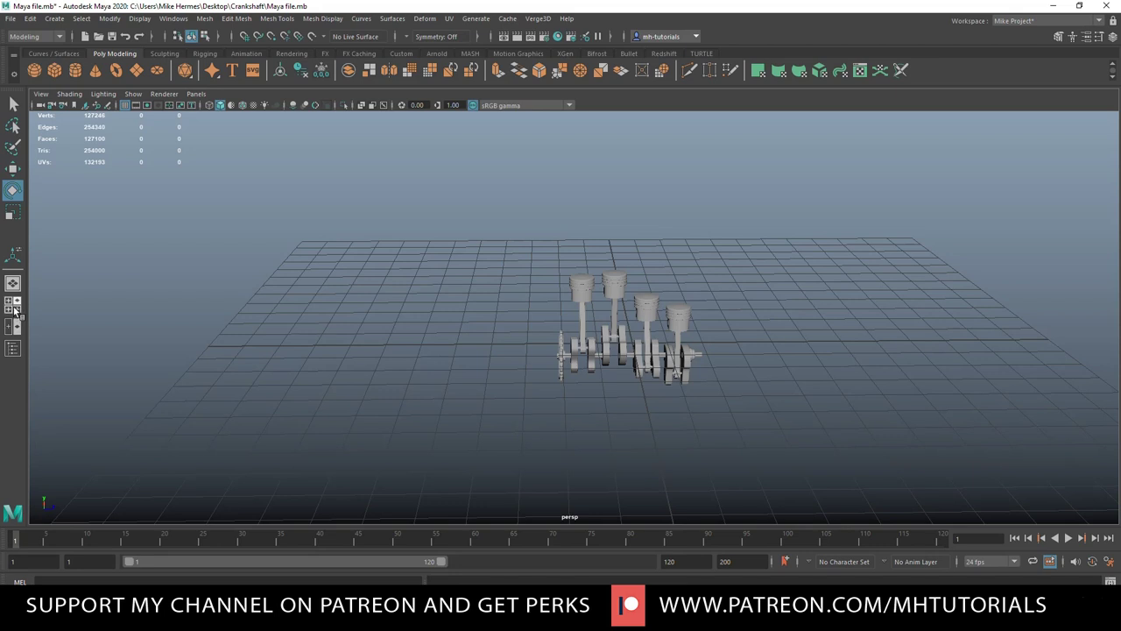
pyautogui.click(14, 310)
pyautogui.press('space')
pyautogui.scroll(-5, 696, 437)
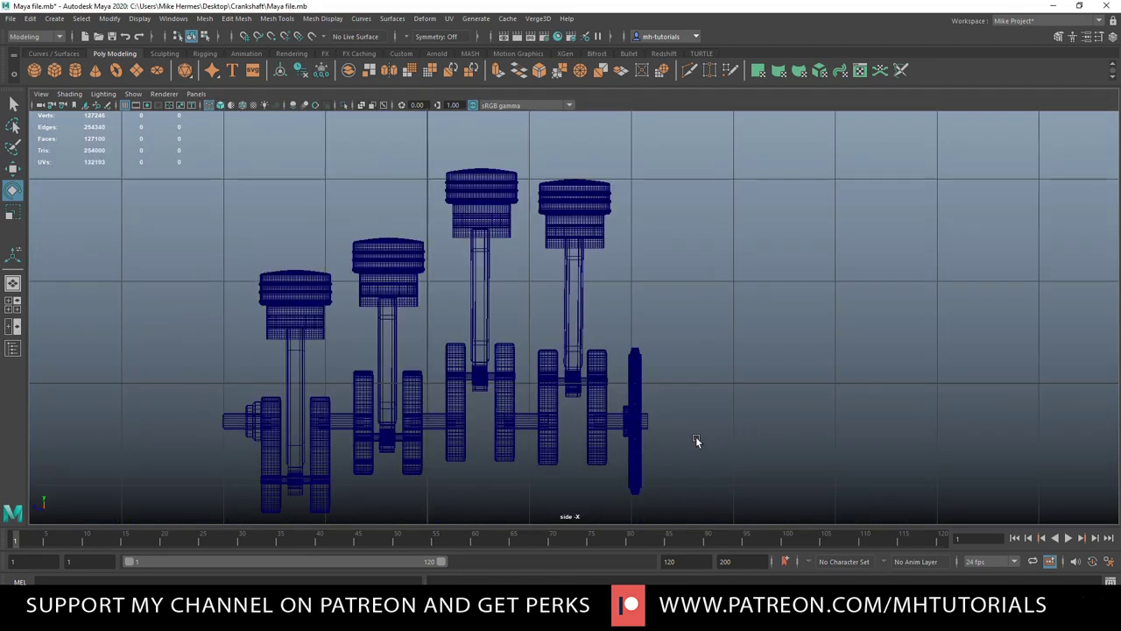
pyautogui.scroll(-5, 695, 436)
pyautogui.scroll(5, 622, 484)
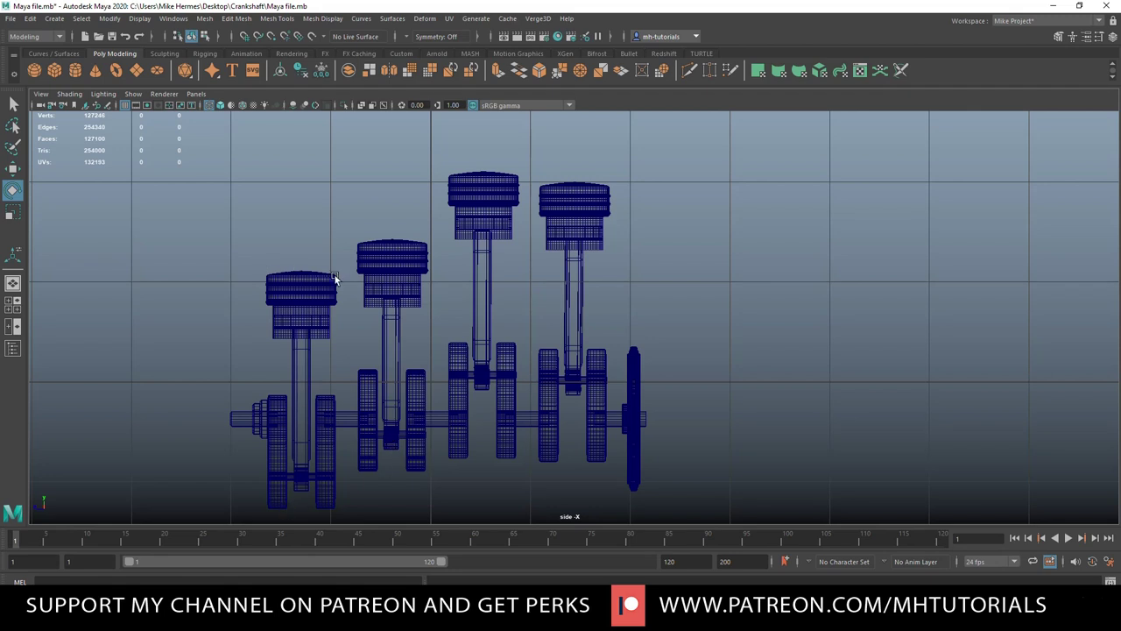
pyautogui.click(13, 303)
pyautogui.press('space')
pyautogui.scroll(3, 647, 393)
pyautogui.keyDown('alt'); pyautogui.moveTo(645, 395); pyautogui.dragTo(993, 390); pyautogui.keyUp('alt')
pyautogui.keyDown('alt'); pyautogui.moveTo(833, 399); pyautogui.dragTo(551, 405); pyautogui.keyUp('alt')
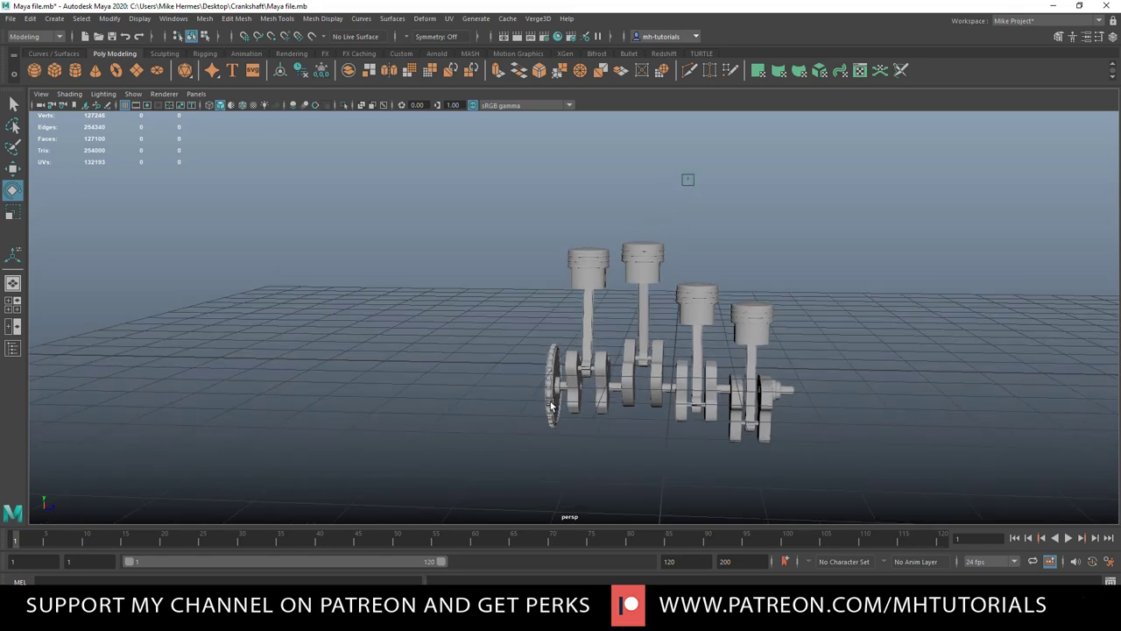